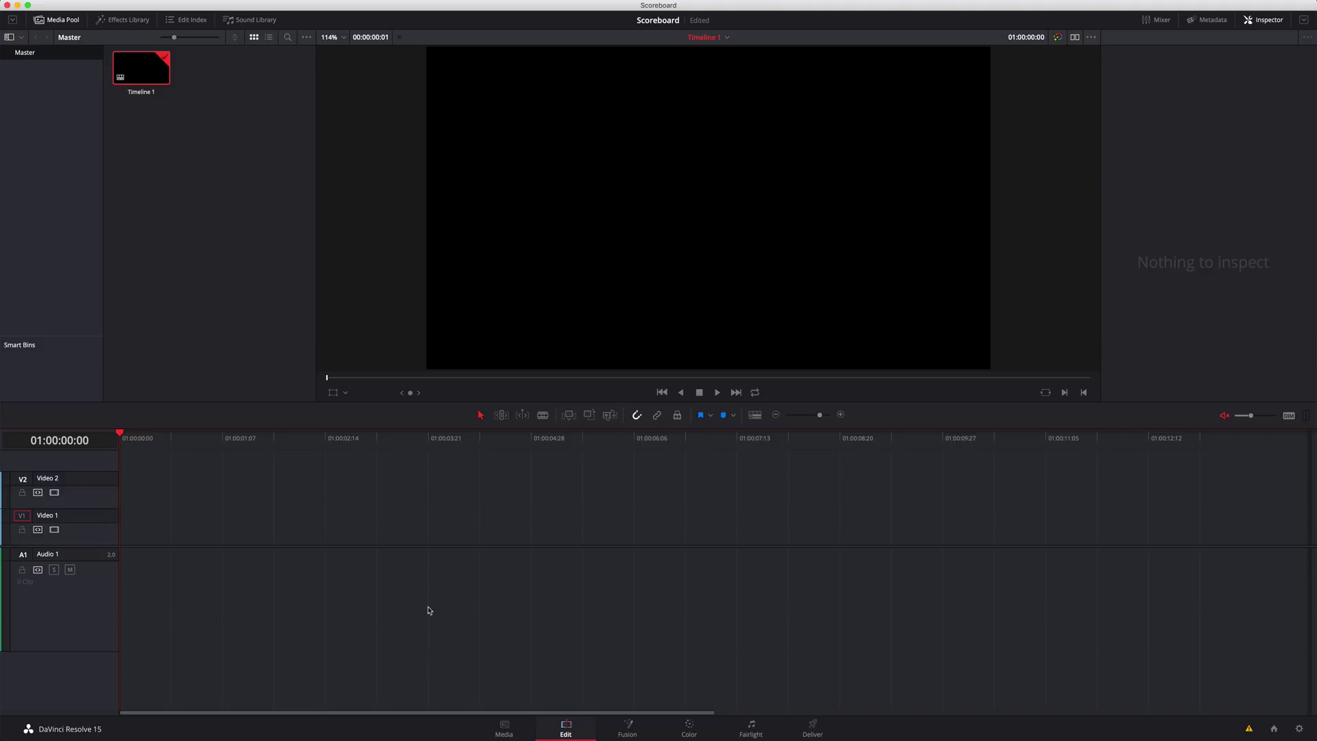
Step: Place C0398.MP4 video-only at the start of Video 1 and fit the timeline view
key("super+Tab")
key("super+Tab")
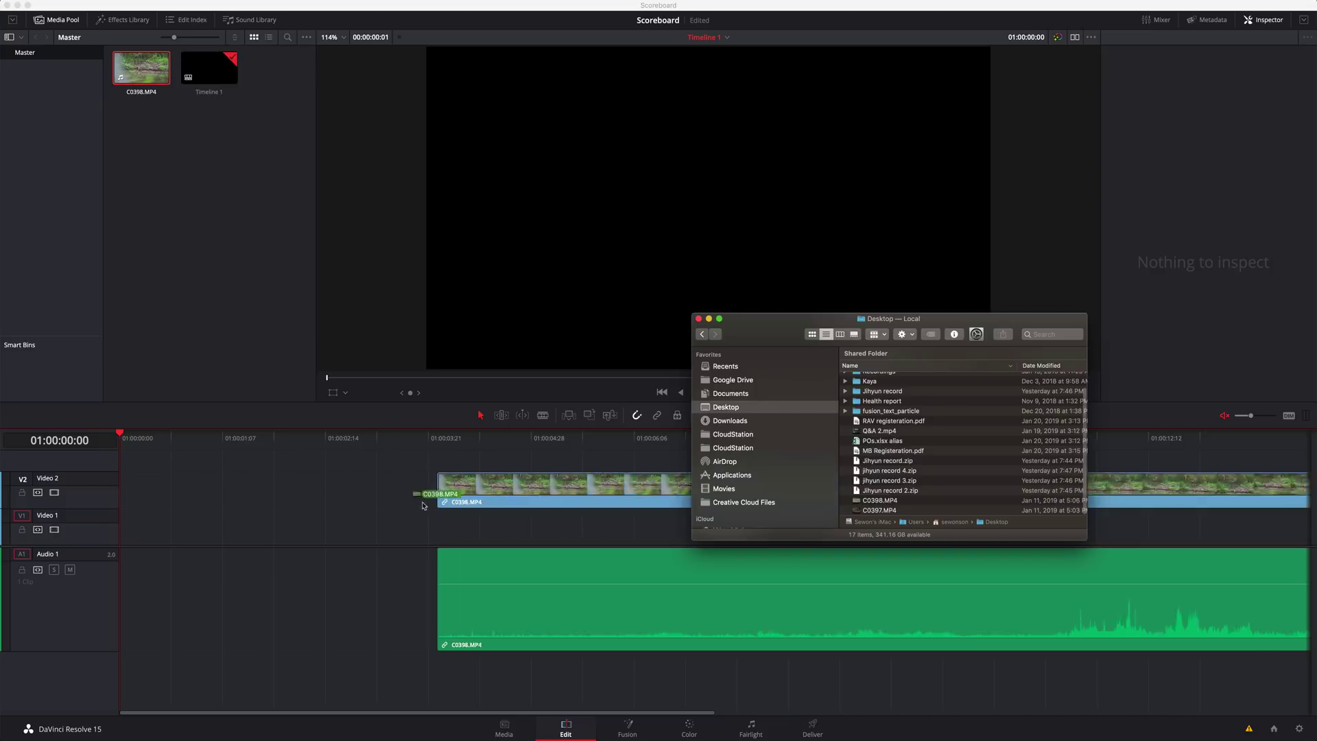
left_click_drag(507, 590, 486, 584)
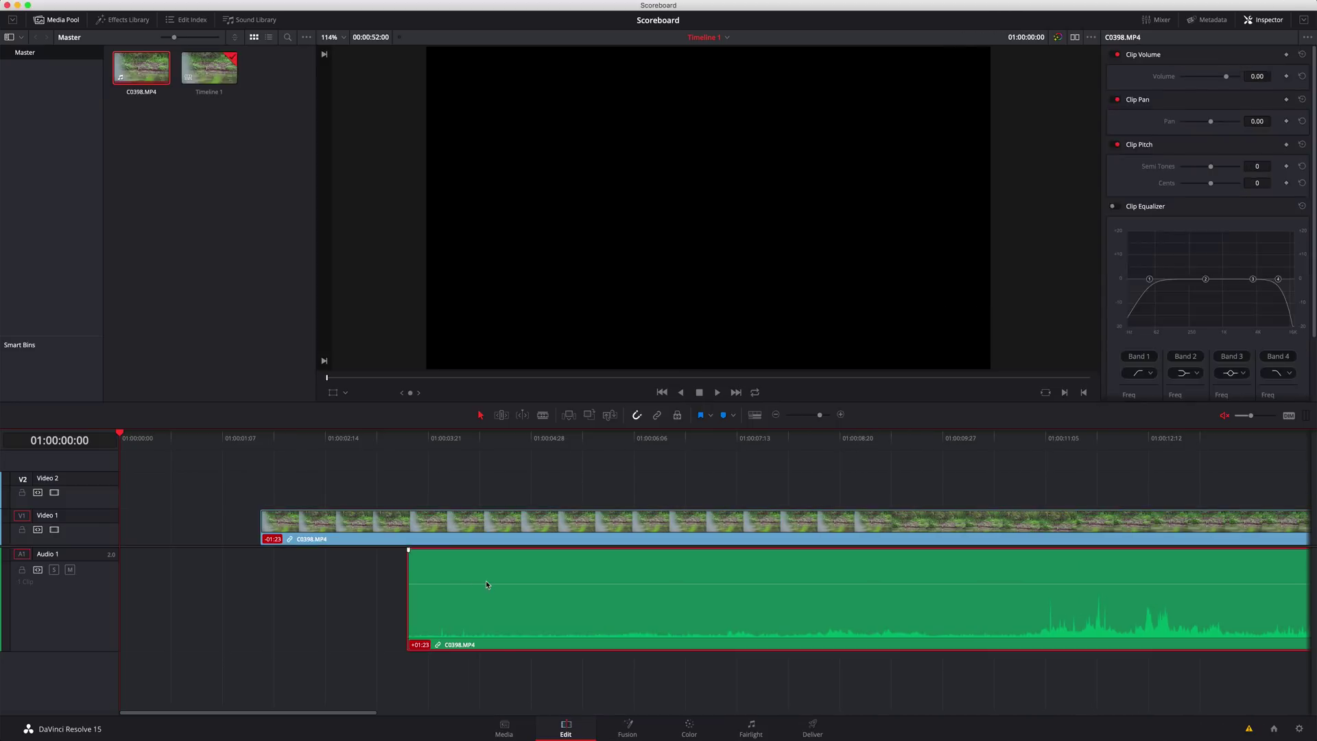
key("Delete")
left_click_drag(499, 538, 359, 538)
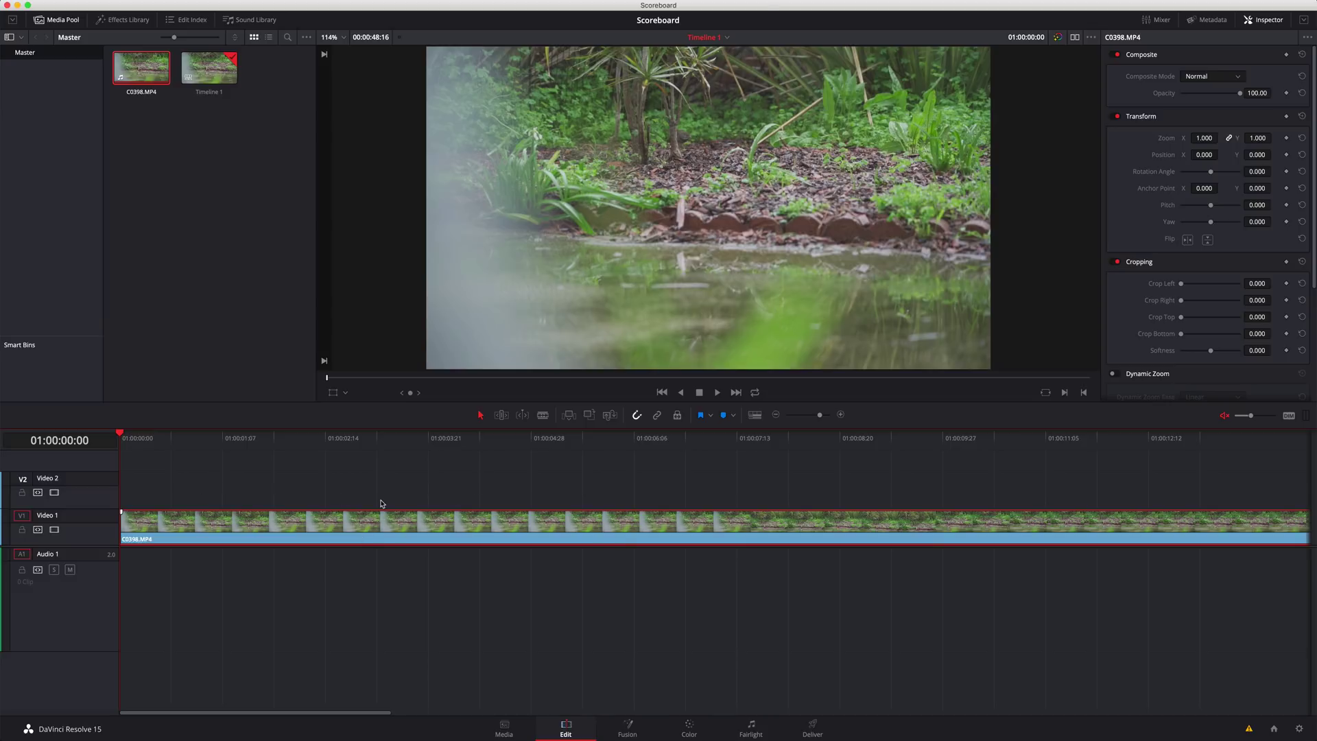
key("shift+z")
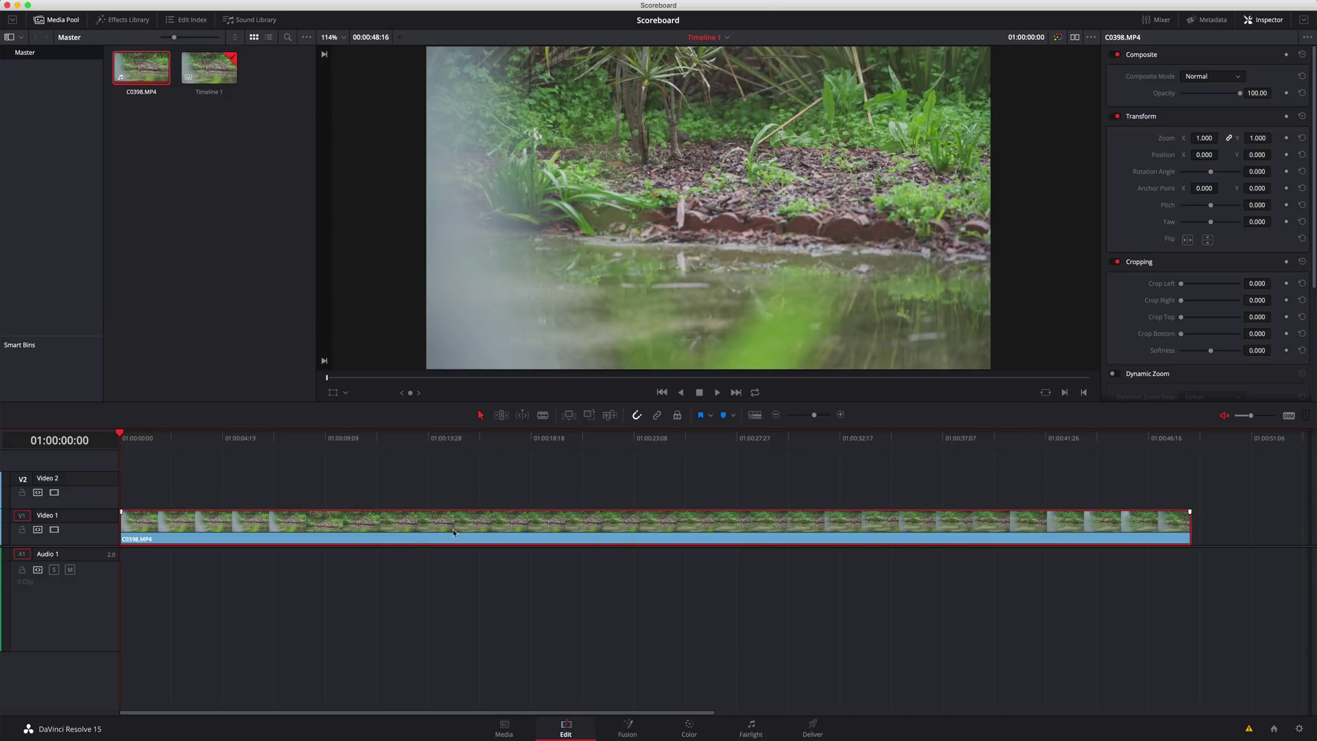
Step: Blade the clip at six points to isolate the unwanted bits
key("b")
left_click(247, 530)
left_click(282, 530)
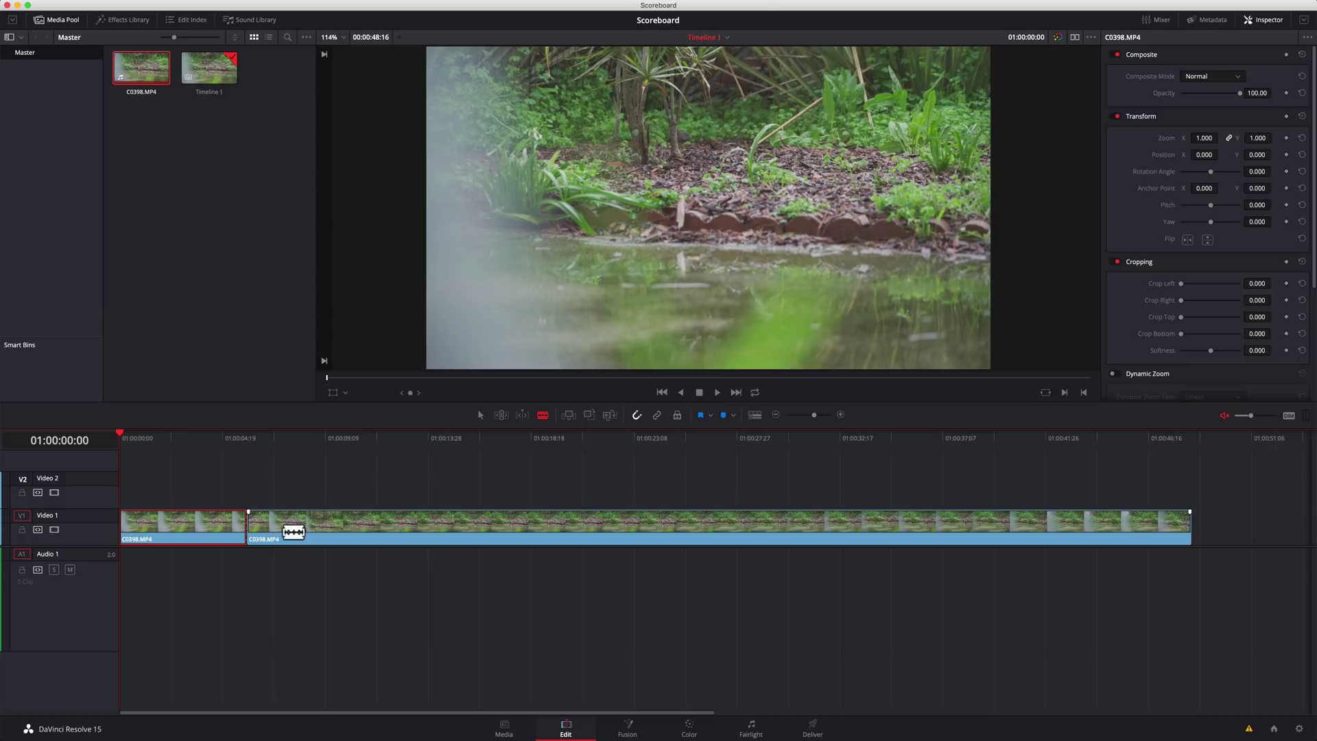
left_click(447, 529)
left_click(866, 529)
left_click(895, 529)
left_click(932, 530)
Step: Ripple-delete the small leftover pieces, leaving four clips, then select all four on Video 1
key("a")
left_click_drag(886, 484, 925, 587)
key("Delete")
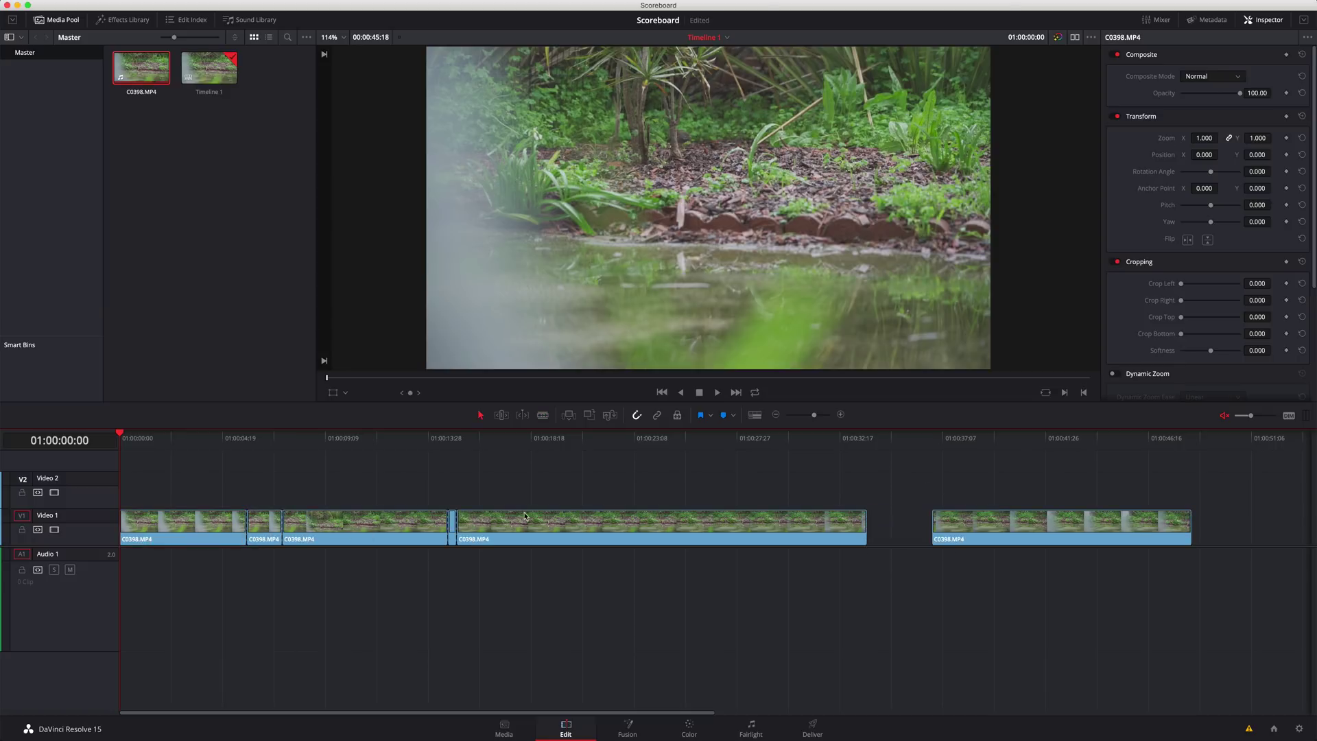
key("Delete")
left_click(264, 528)
key("BackSpace")
left_click(416, 520)
key("BackSpace")
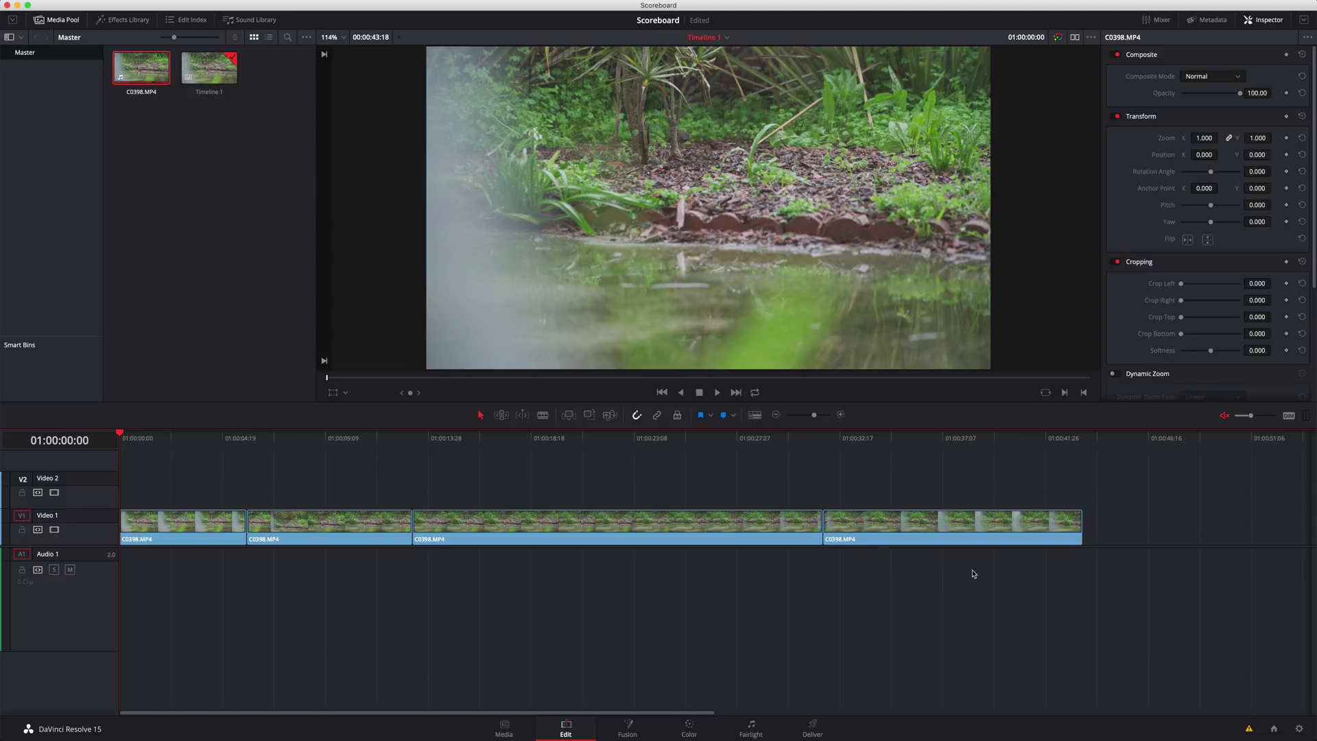
left_click_drag(973, 576, 144, 511)
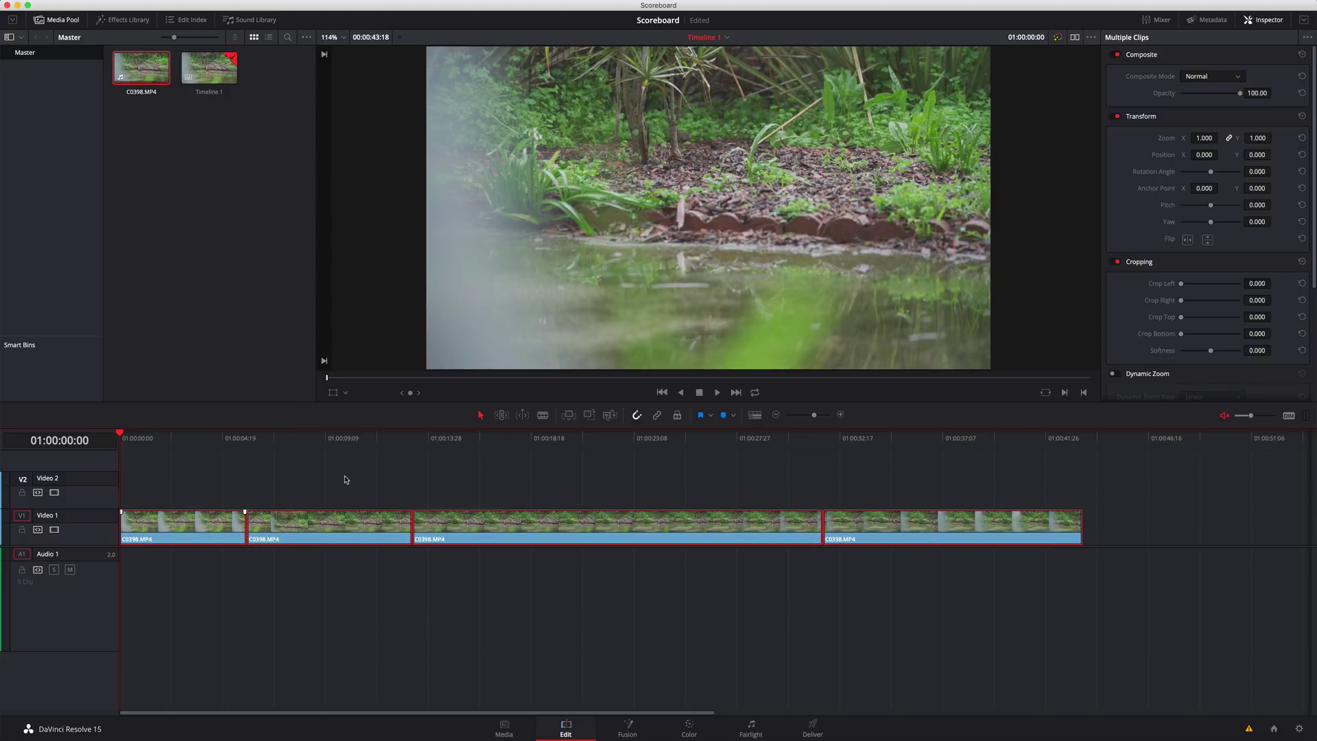
Step: Combine the four selected V1 clips into a new compound clip, Compound Clip 1
right_click(355, 522)
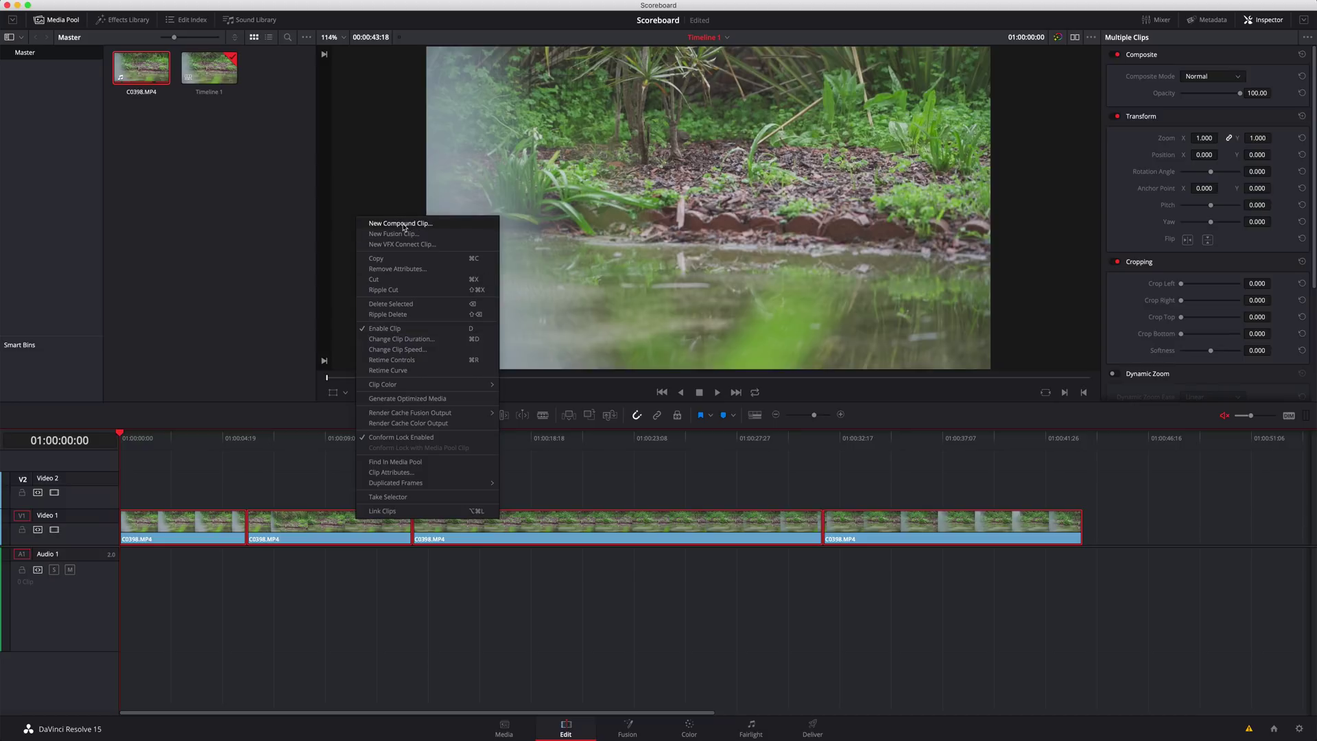
left_click(402, 223)
left_click(728, 386)
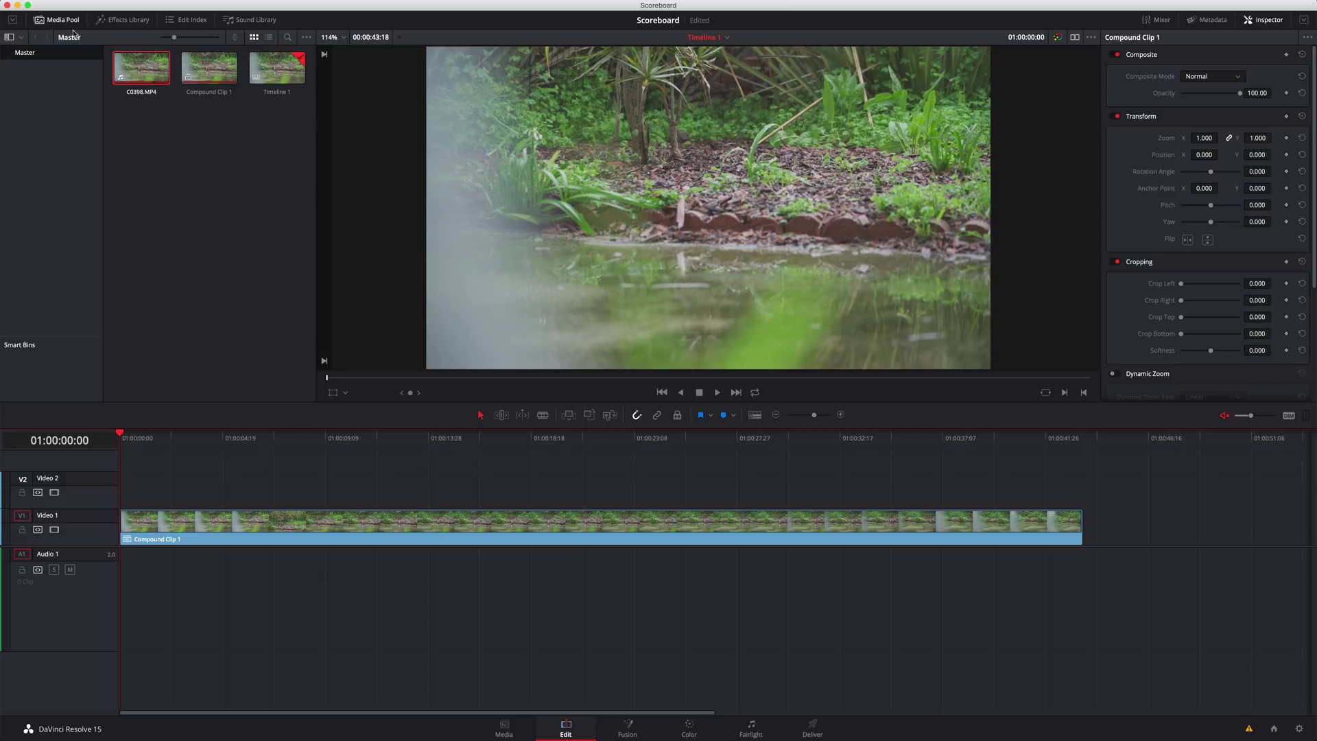
Step: Drop a Fusion Composition generator onto Video 2 and stretch it to Compound Clip 1's end
left_click(103, 19)
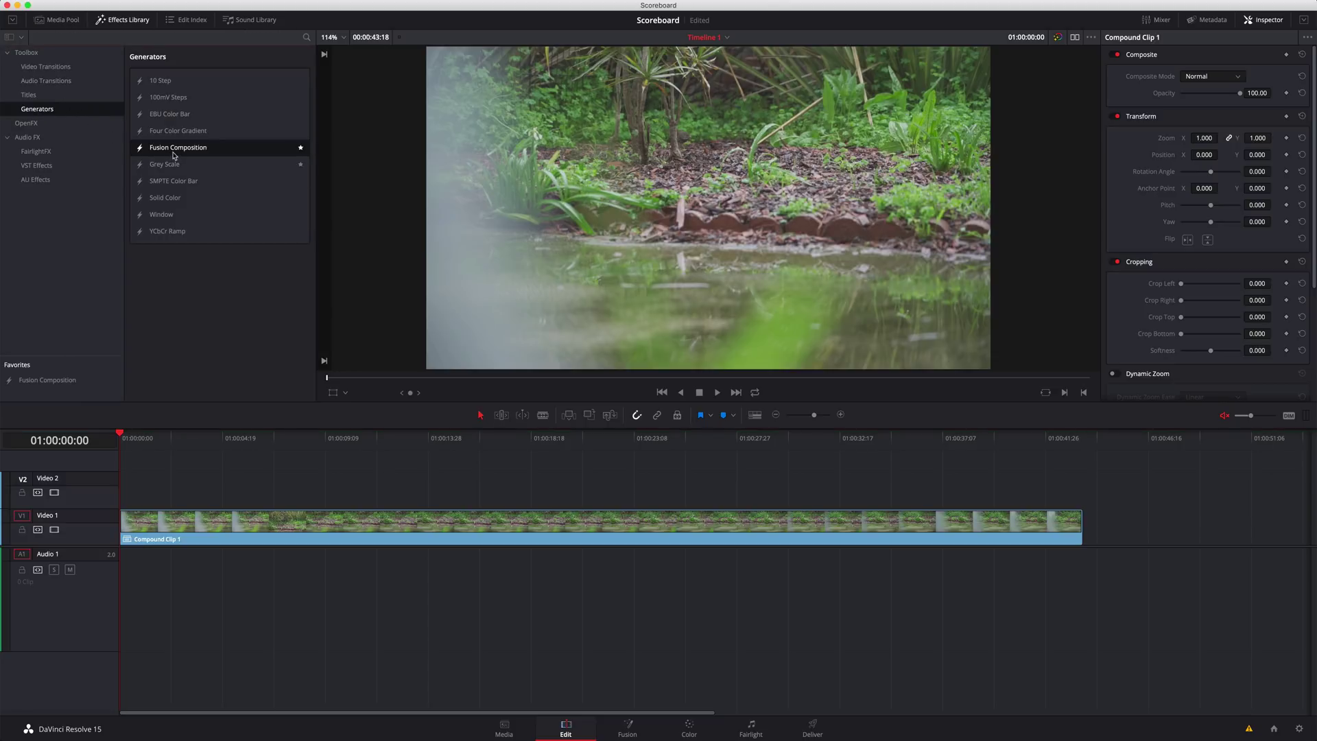
left_click_drag(173, 155, 123, 489)
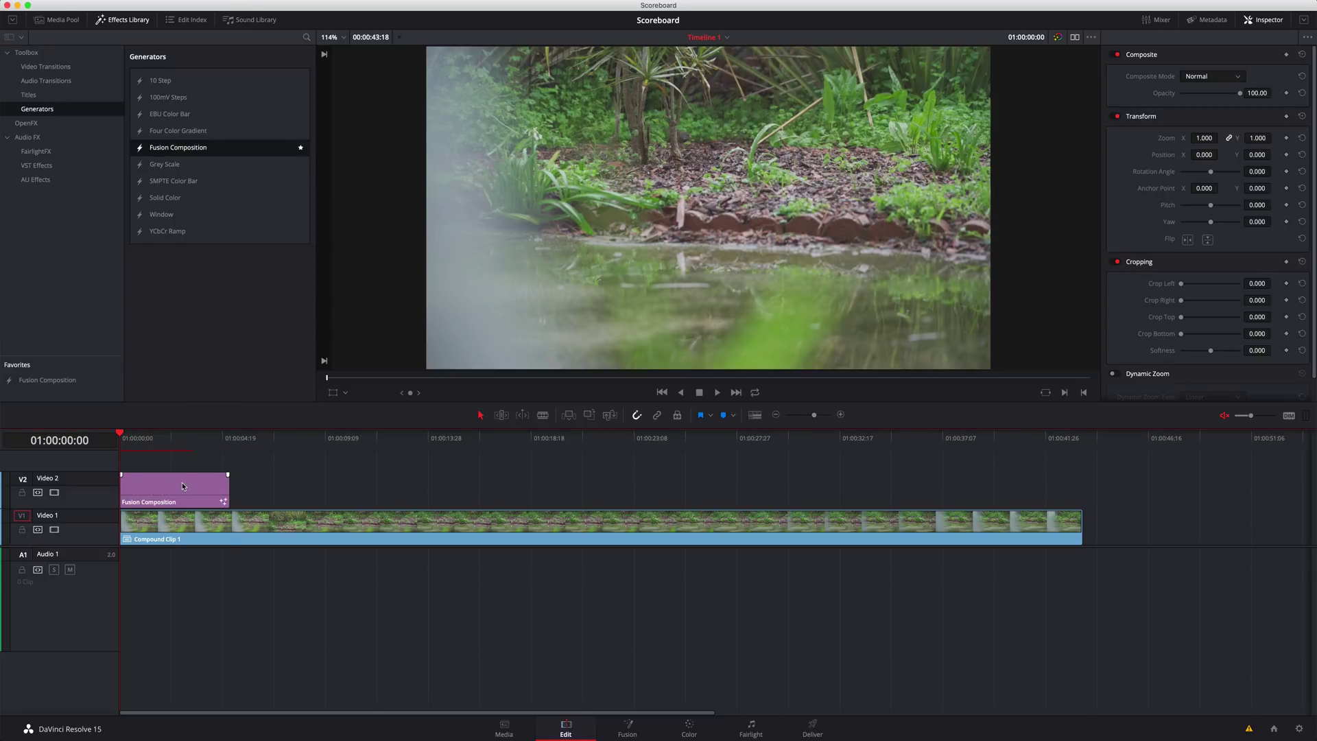
left_click(183, 485)
left_click_drag(230, 491, 1081, 461)
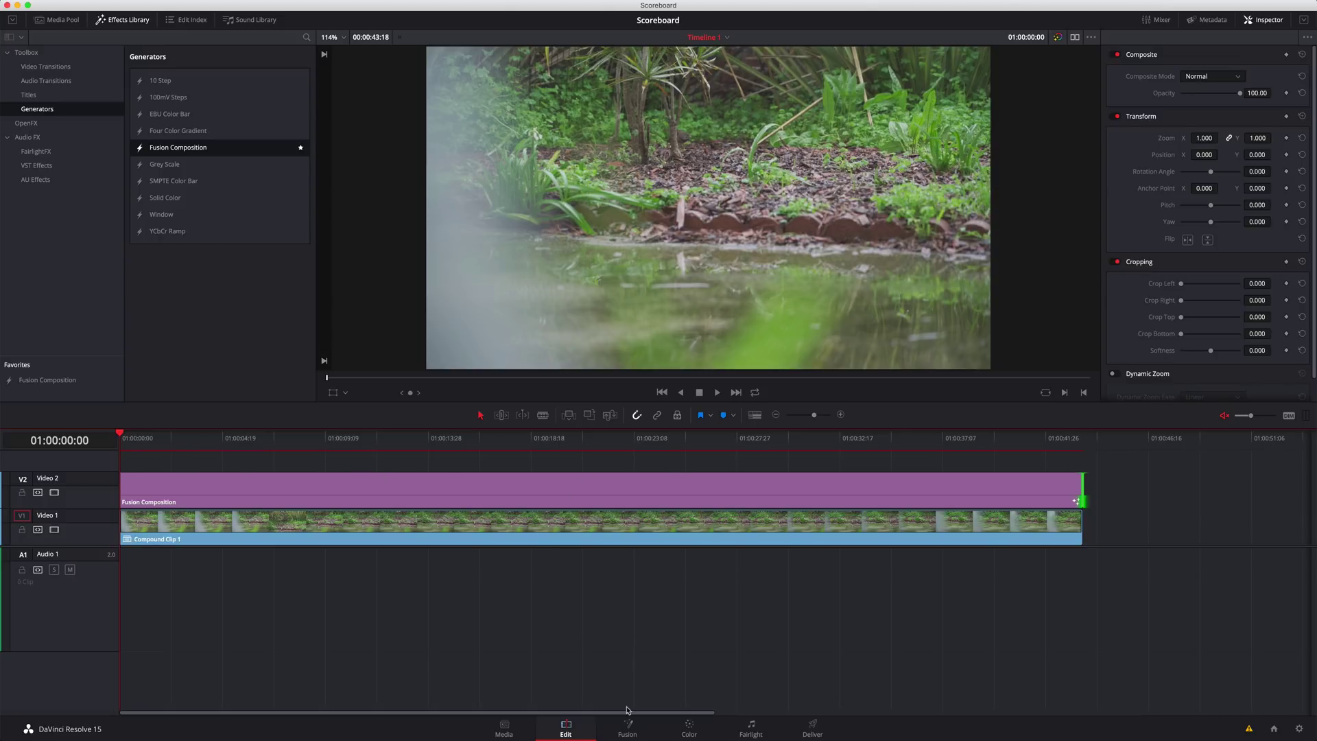
Step: On the Fusion page, move MediaOut1 to the right and tidy the nodes with Arrange Tools
left_click(627, 728)
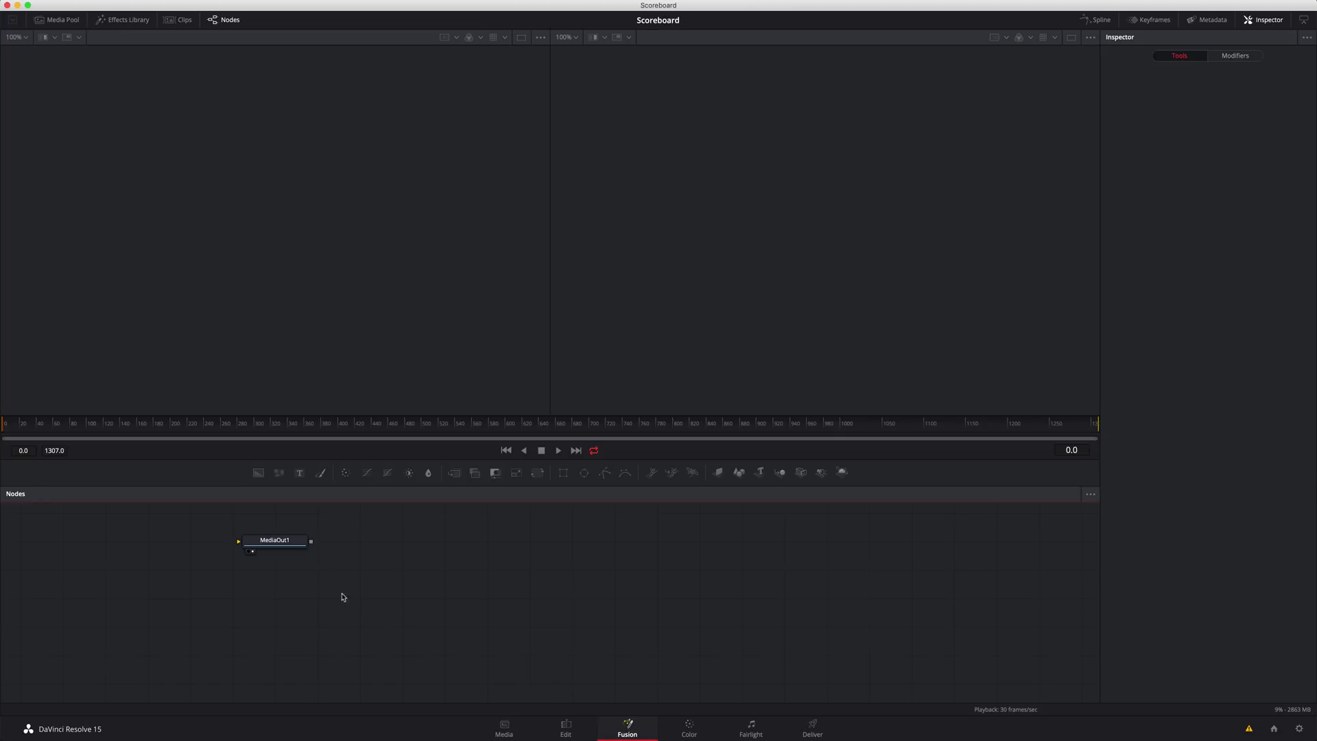
left_click_drag(281, 544, 967, 564)
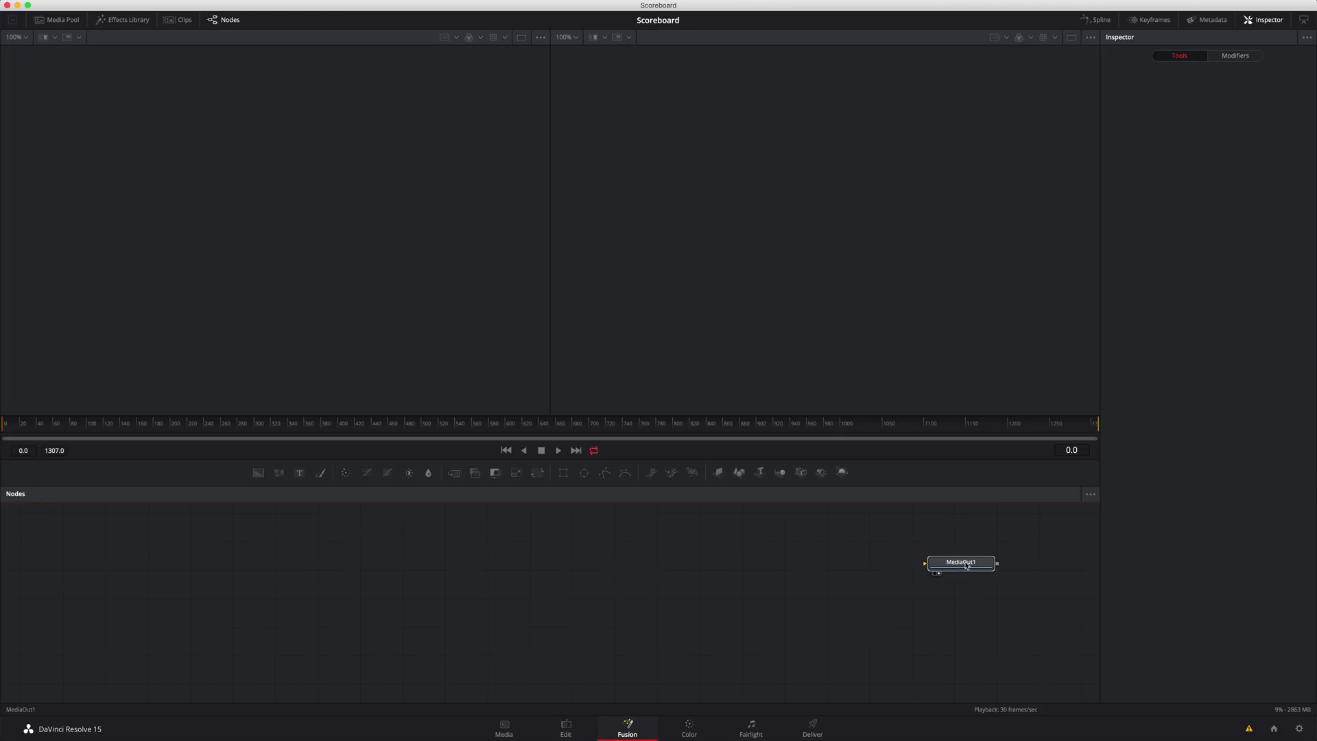
left_click(967, 565)
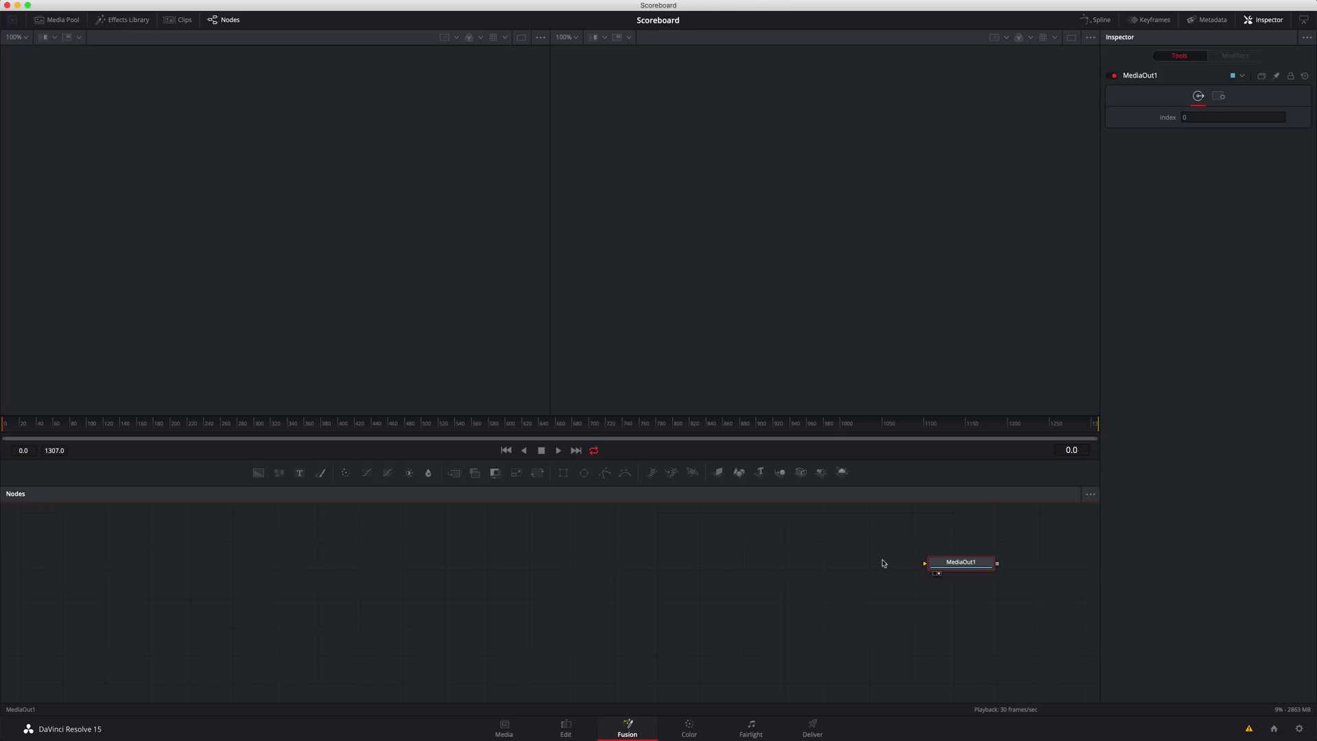
right_click(425, 571)
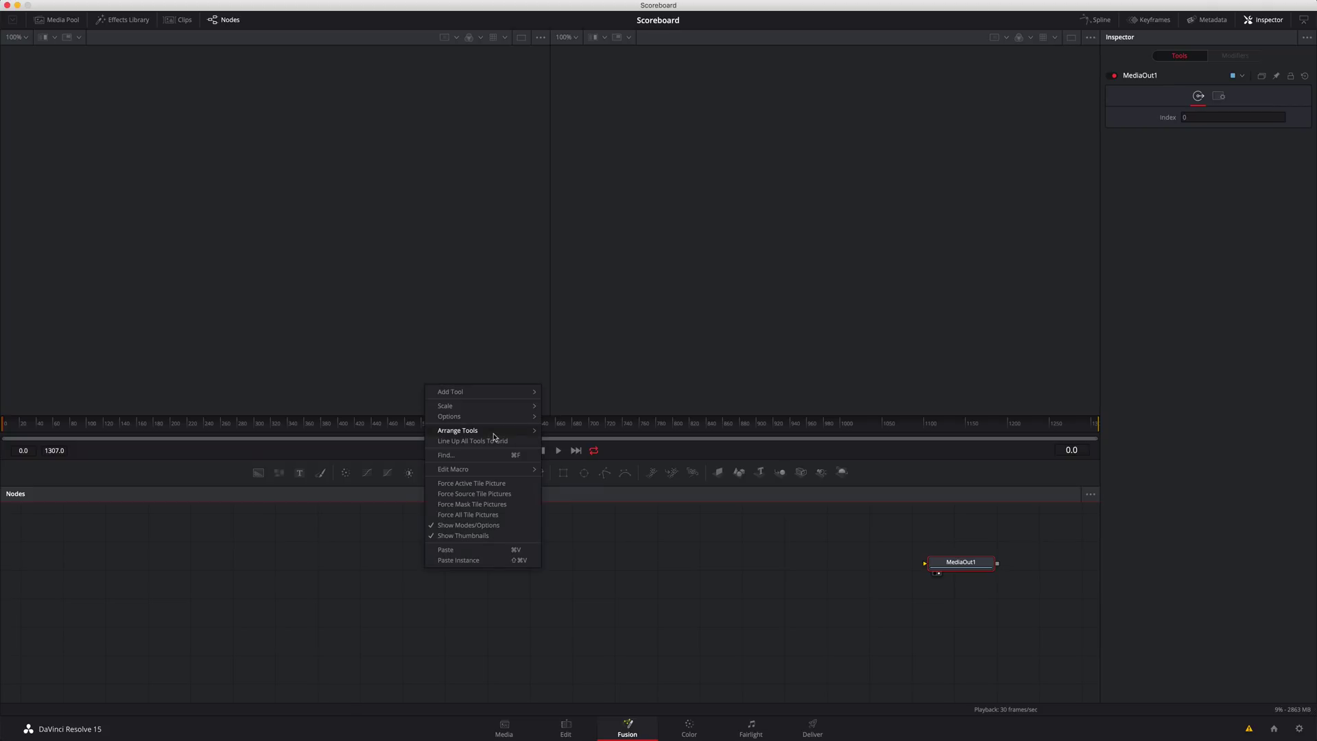
left_click(572, 436)
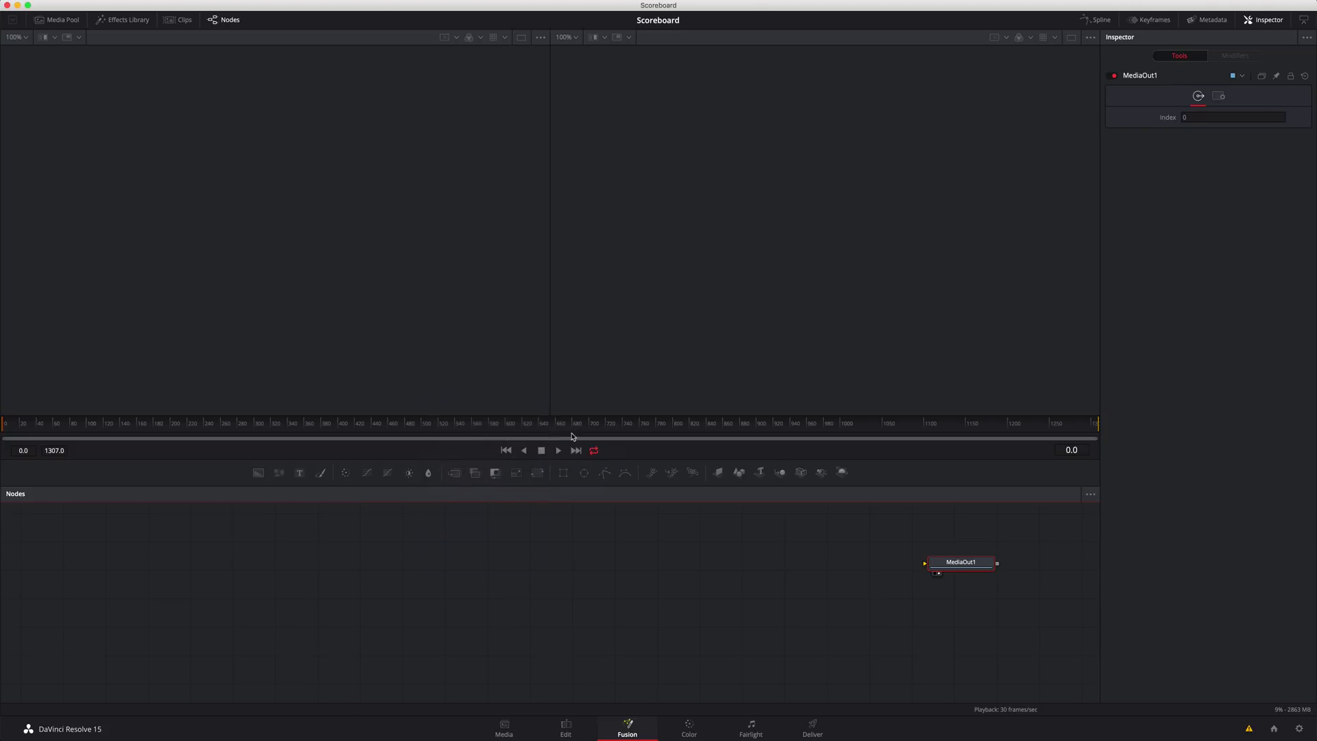
key("super+Tab")
key("super+Tab")
Step: Add a Background node at the left, show it in the left viewer, and remove the first rectangle
left_click(258, 472)
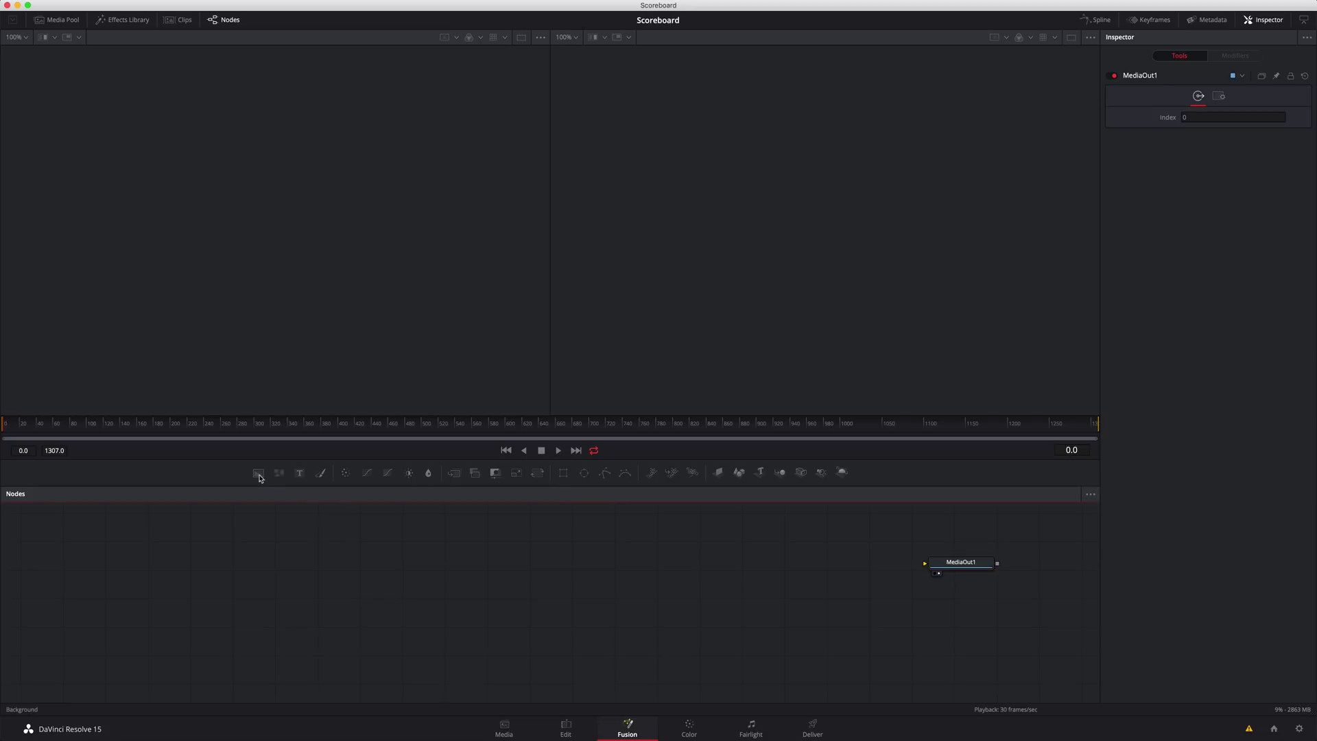
left_click_drag(402, 597, 157, 552)
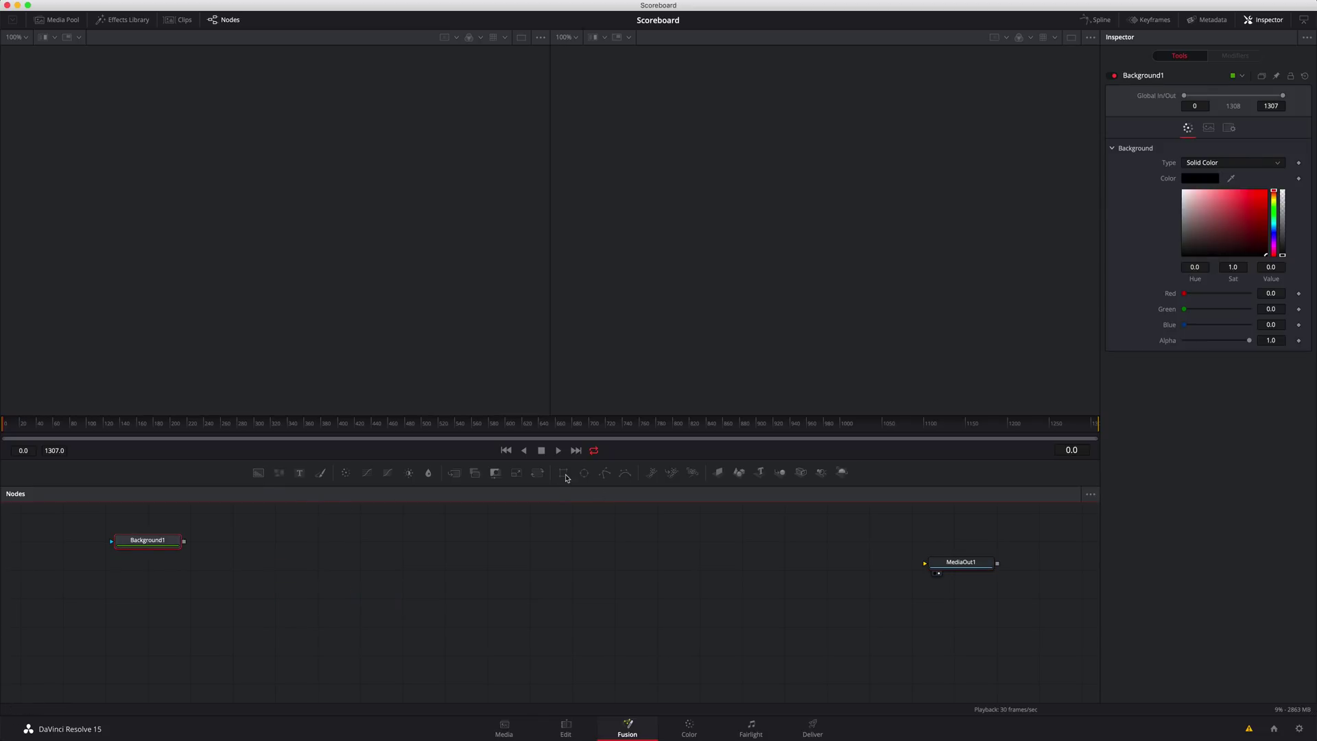
left_click(563, 472)
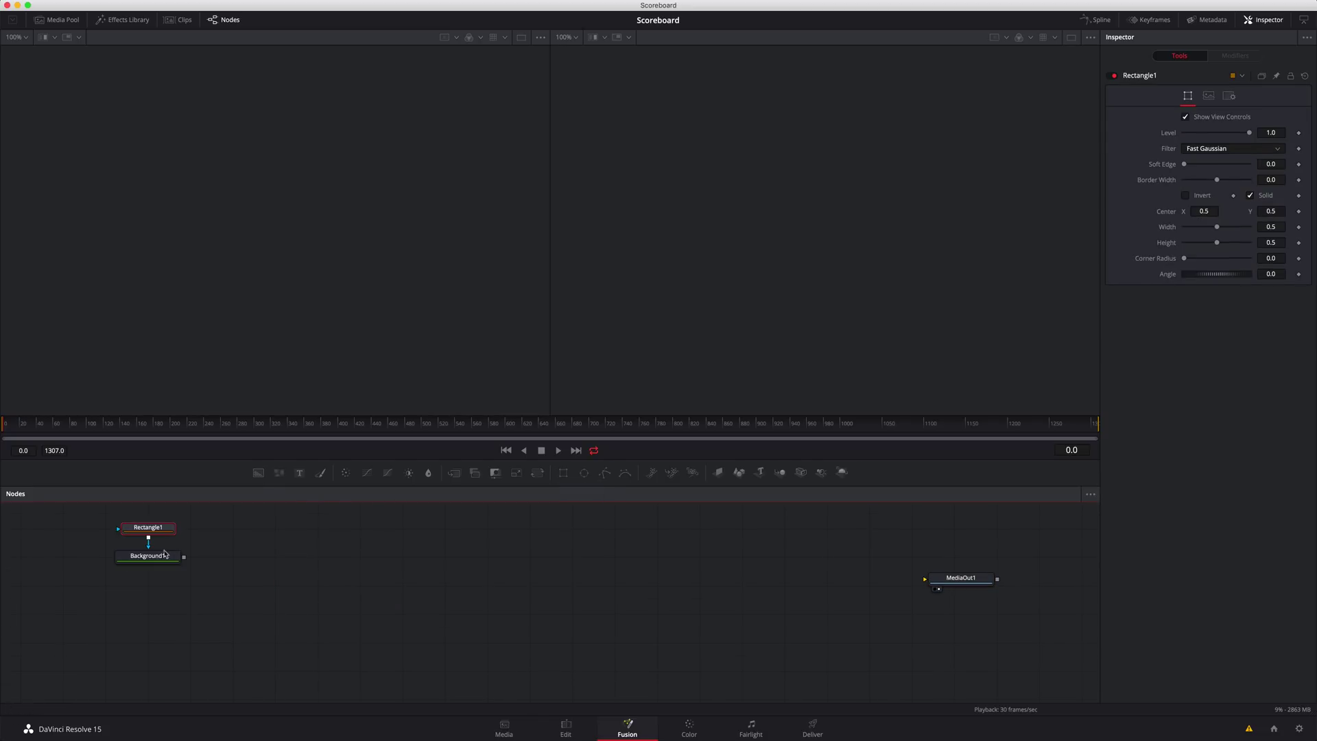
left_click(153, 557)
key("1")
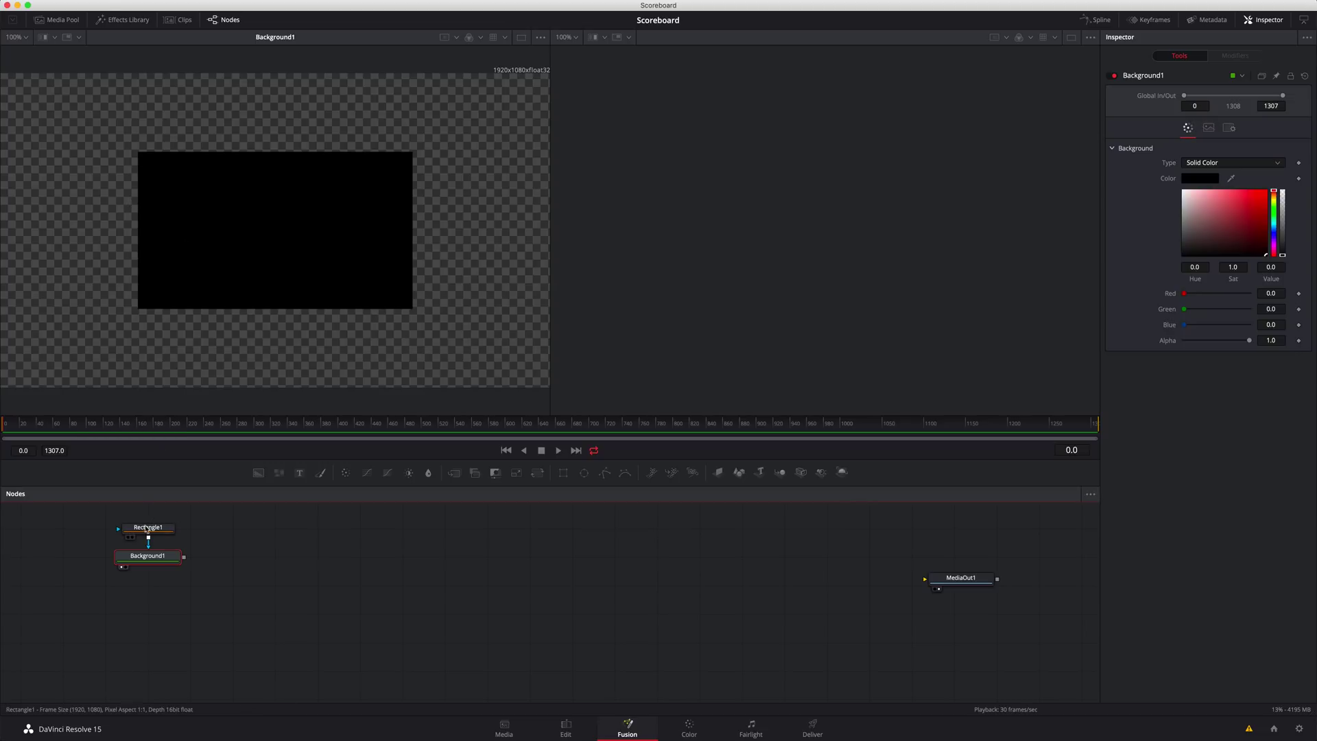
left_click(145, 529)
key("BackSpace")
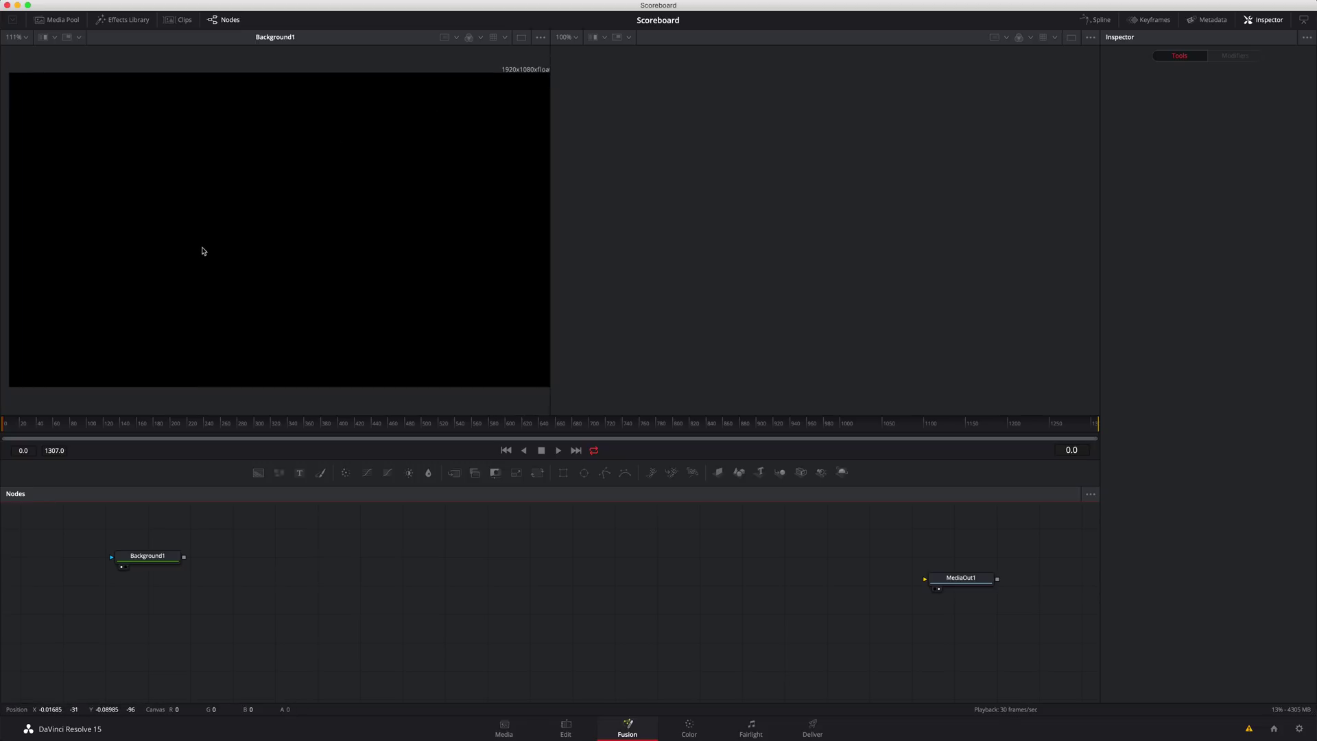
Step: Add a new Rectangle mask to Background1's mask input and check the table-tennis reference video
left_click(563, 473)
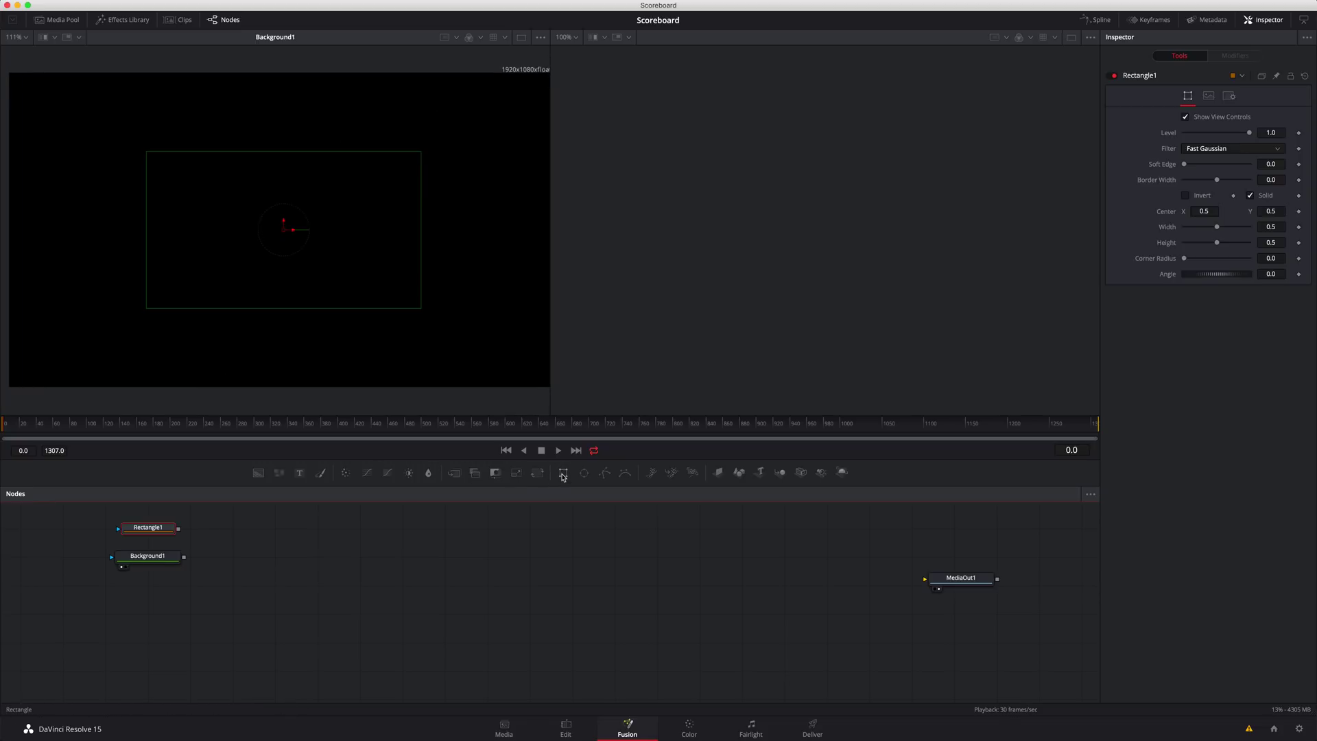
left_click_drag(179, 529, 137, 558)
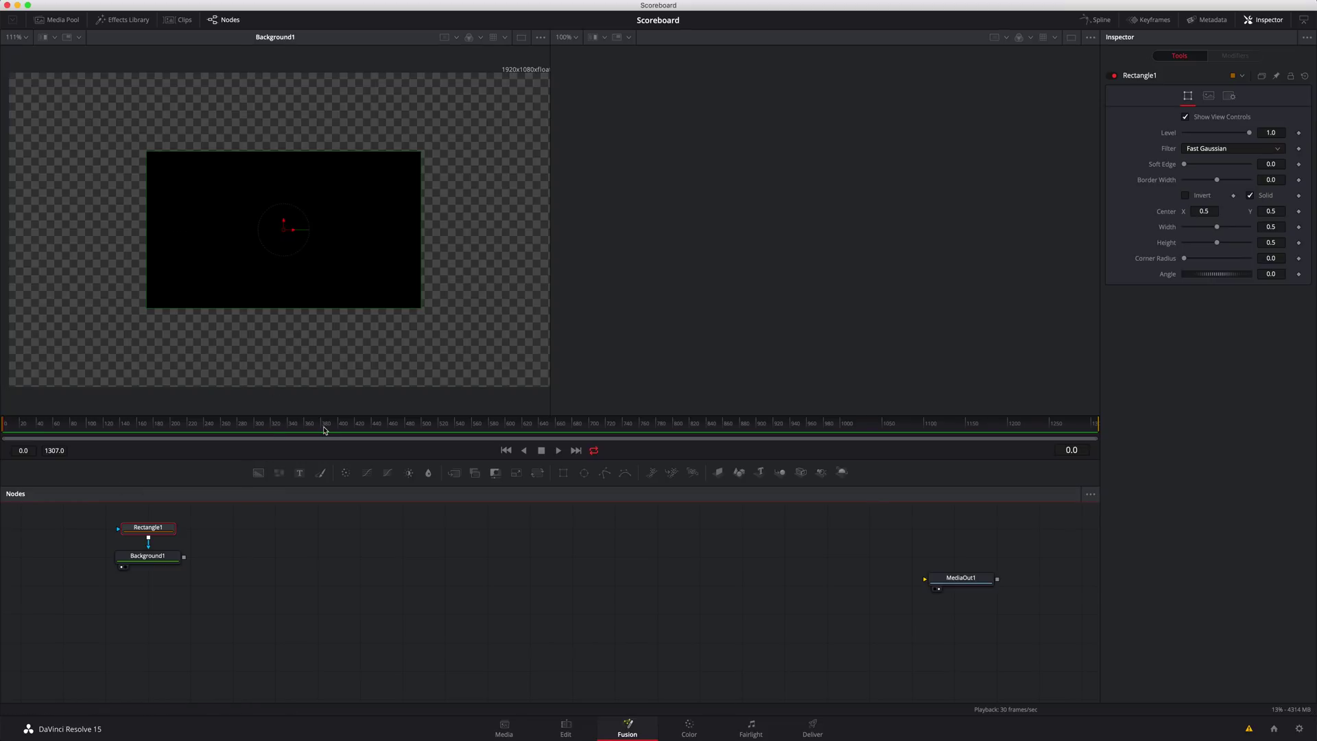
key("super+Tab")
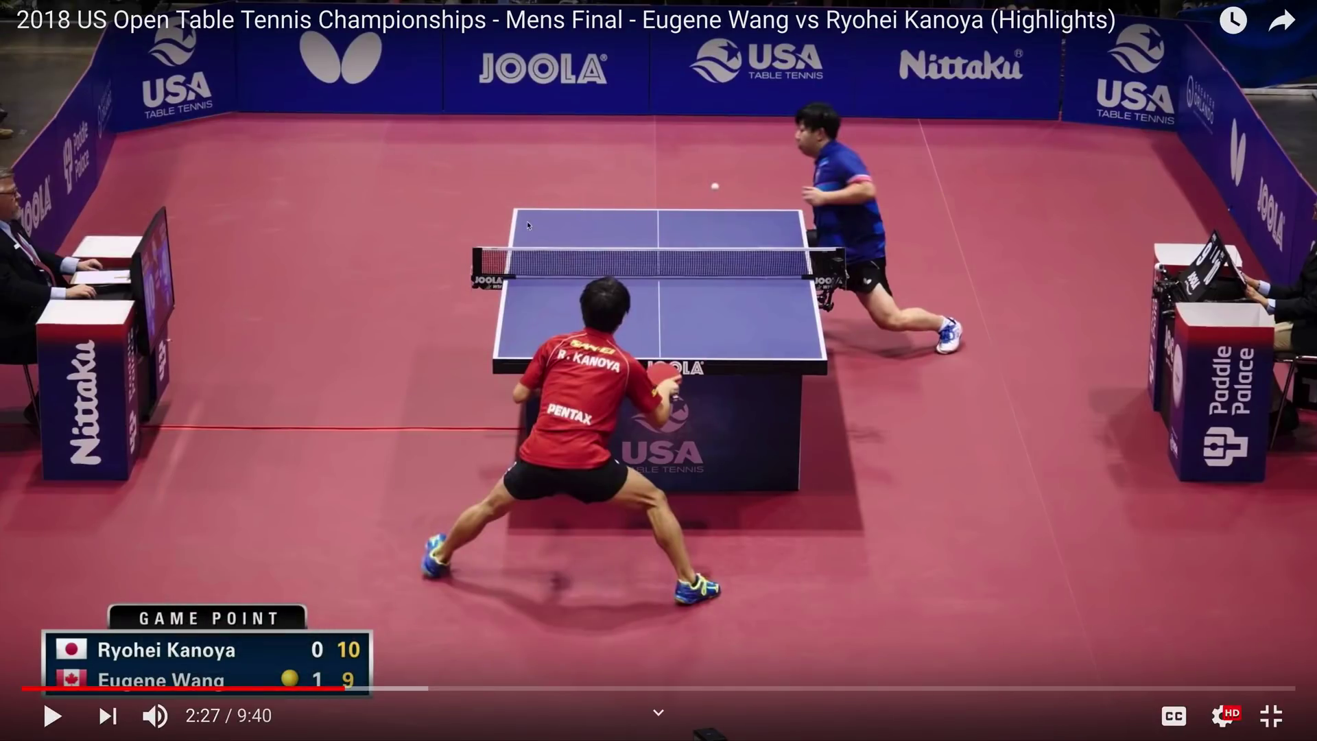
key("super+Tab")
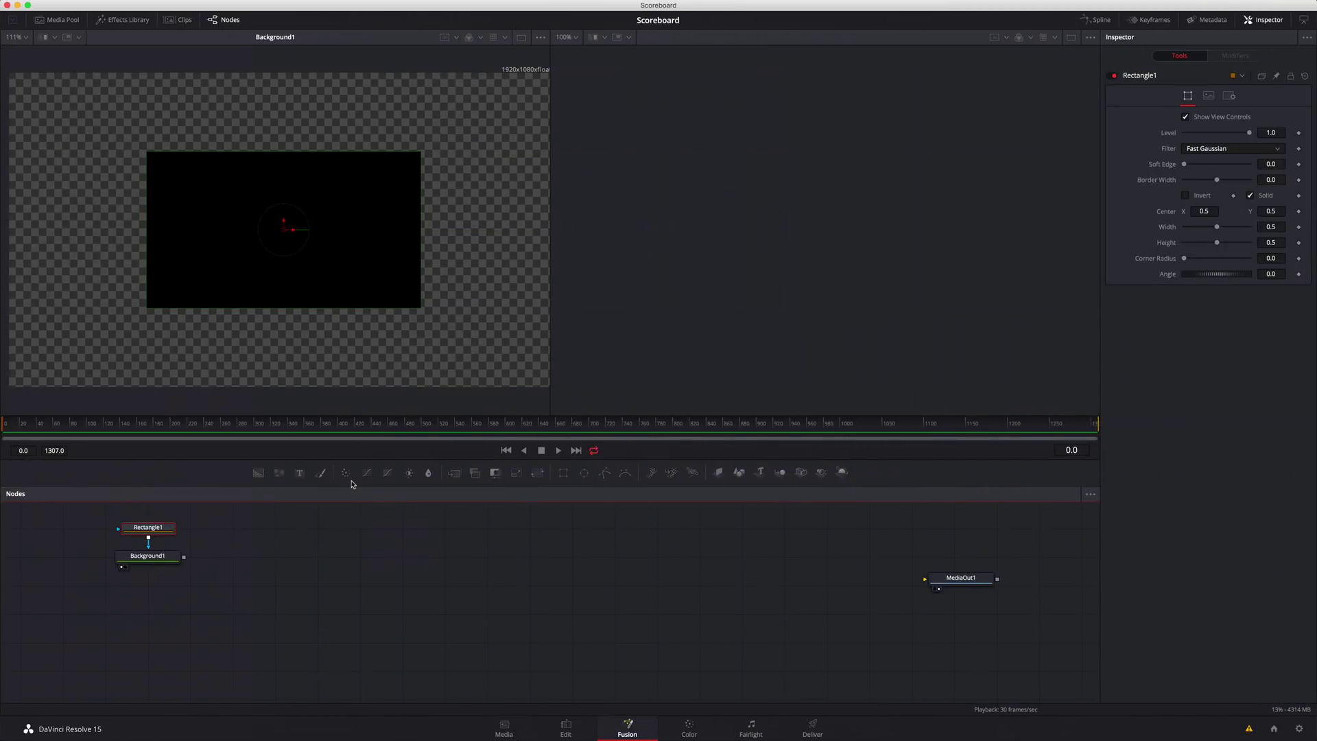
Step: Resize the black box to a 0.206 × 0.088 bar in the lower-left and compare with the reference
left_click_drag(284, 229, 67, 365)
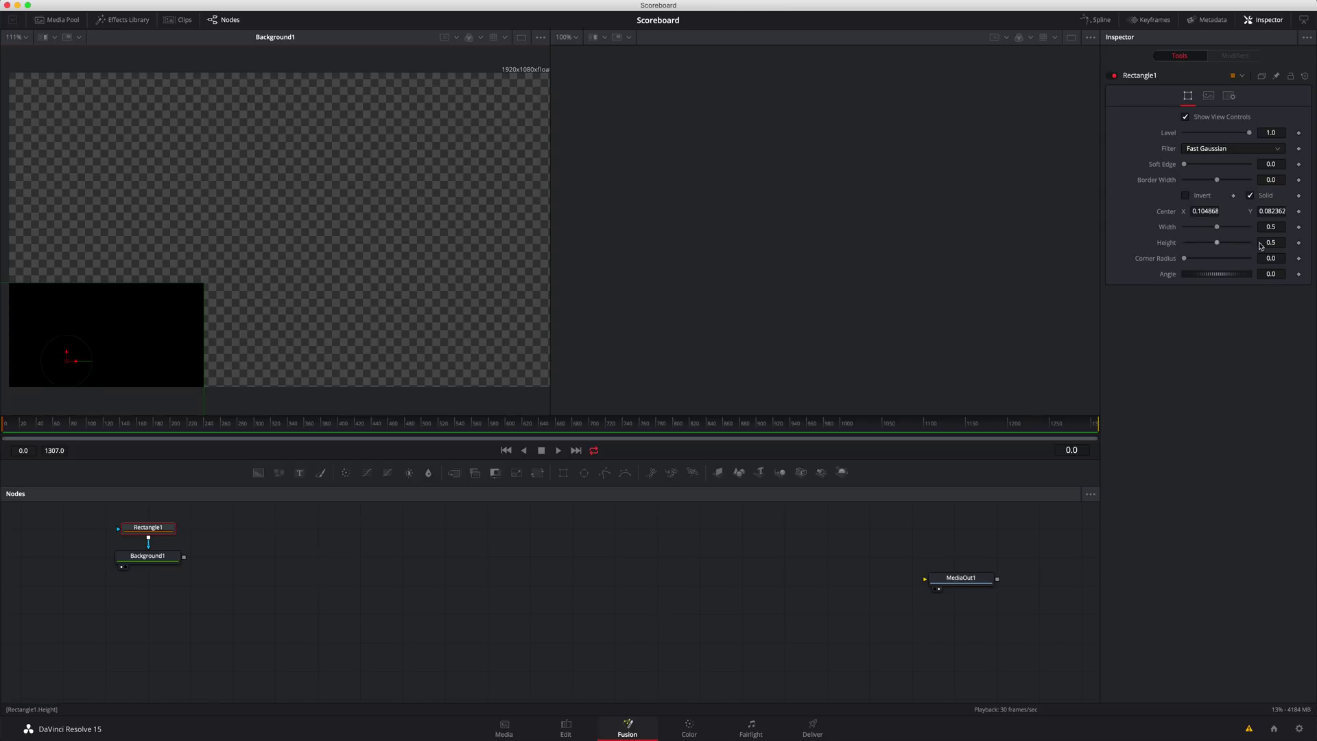
mouse_move(1272, 243)
left_mouse_down()
mouse_move(1202, 244)
mouse_move(1269, 227)
mouse_move(1255, 227)
left_mouse_up()
left_click_drag(67, 363, 78, 364)
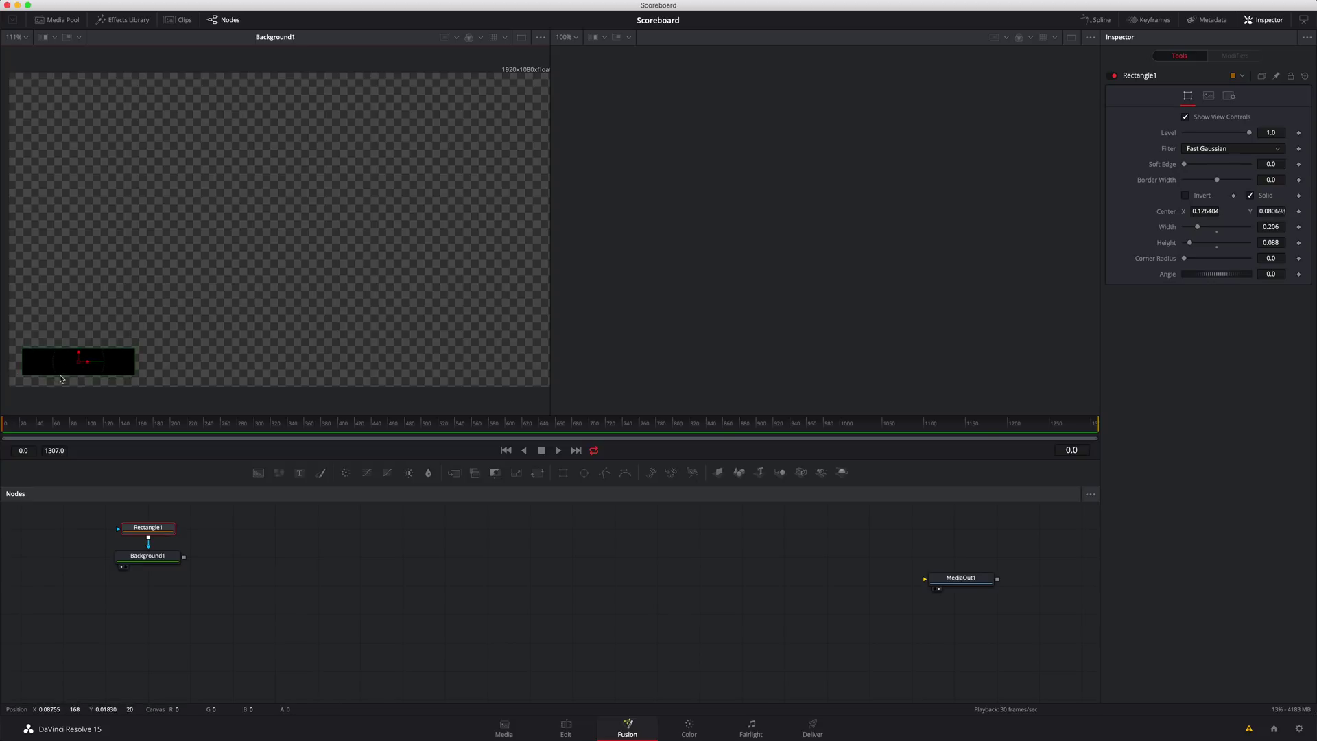
left_click_drag(78, 357, 78, 353)
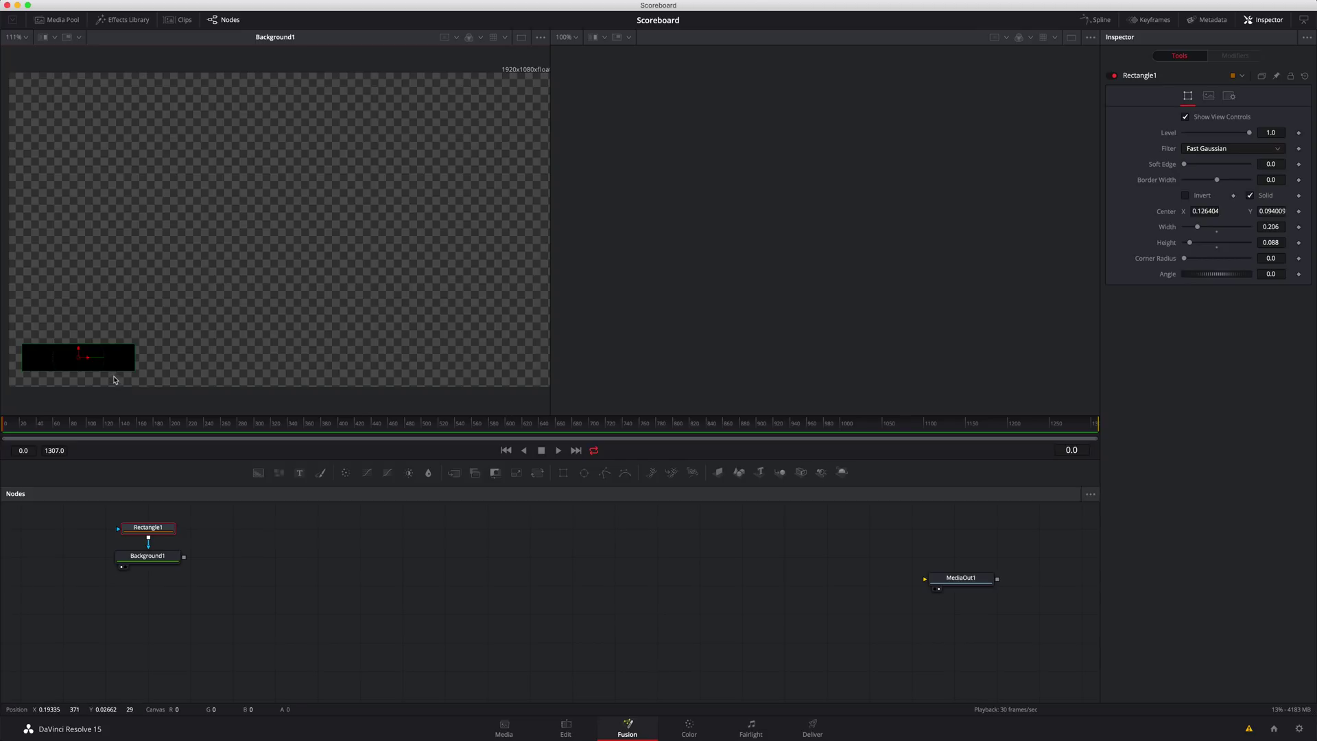
key("super+Tab")
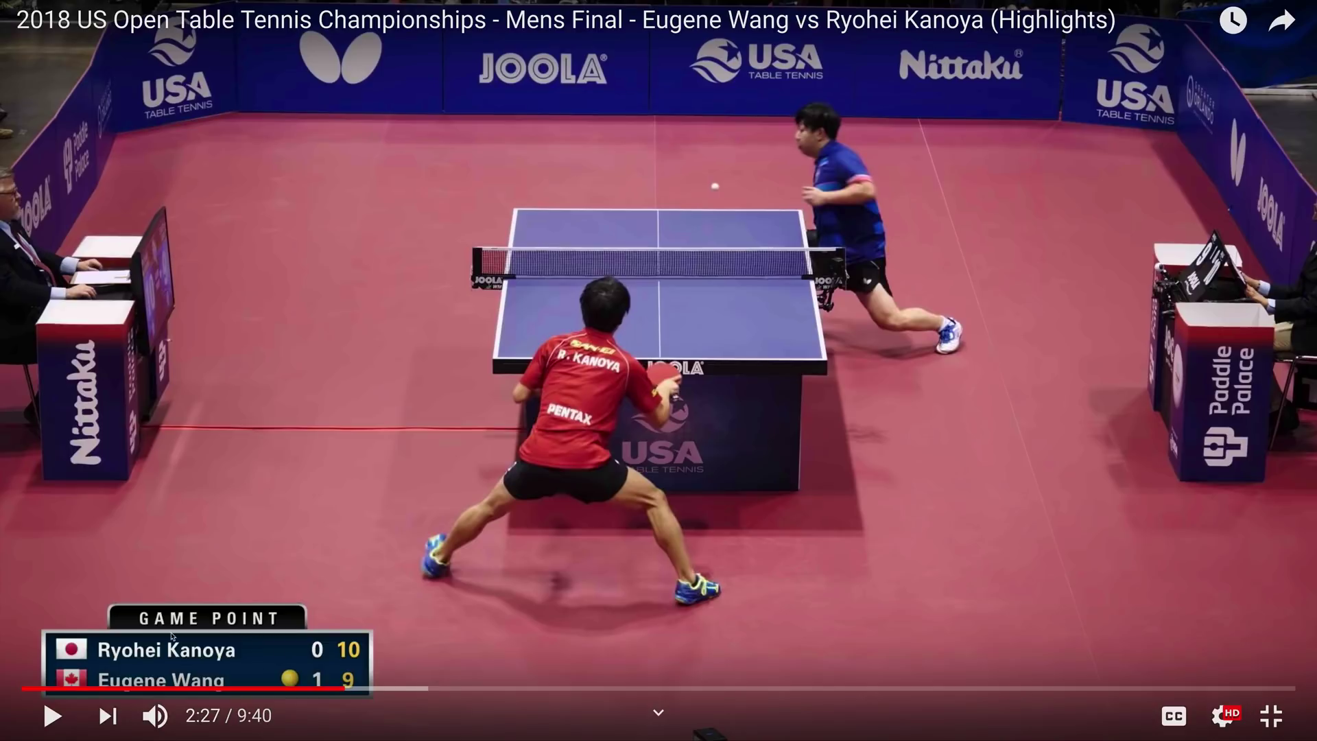
key("super+Tab")
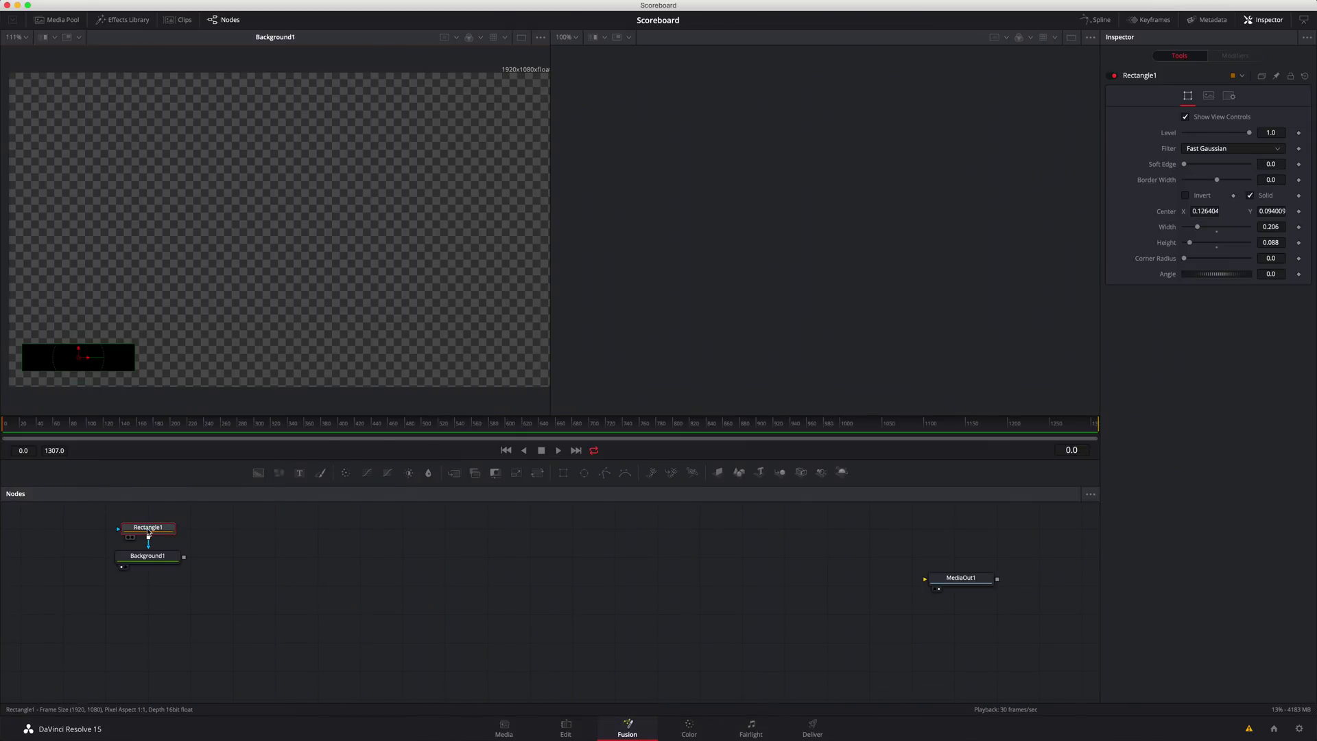
Step: Copy Rectangle1 and paste the duplicate Rectangle1_1 between Rectangle1 and Background1
left_click(148, 526)
left_click_drag(148, 520, 150, 492)
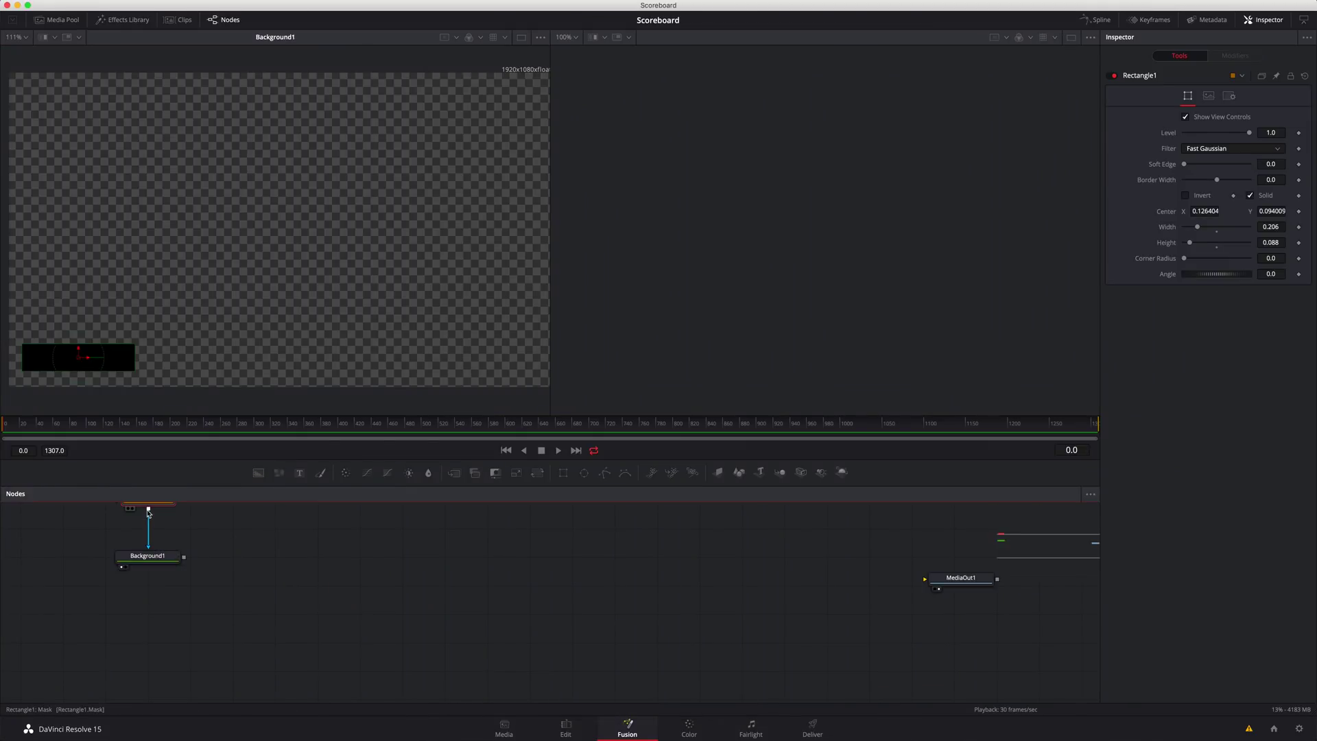
scroll(172, 535, "up", 1)
key("super+c")
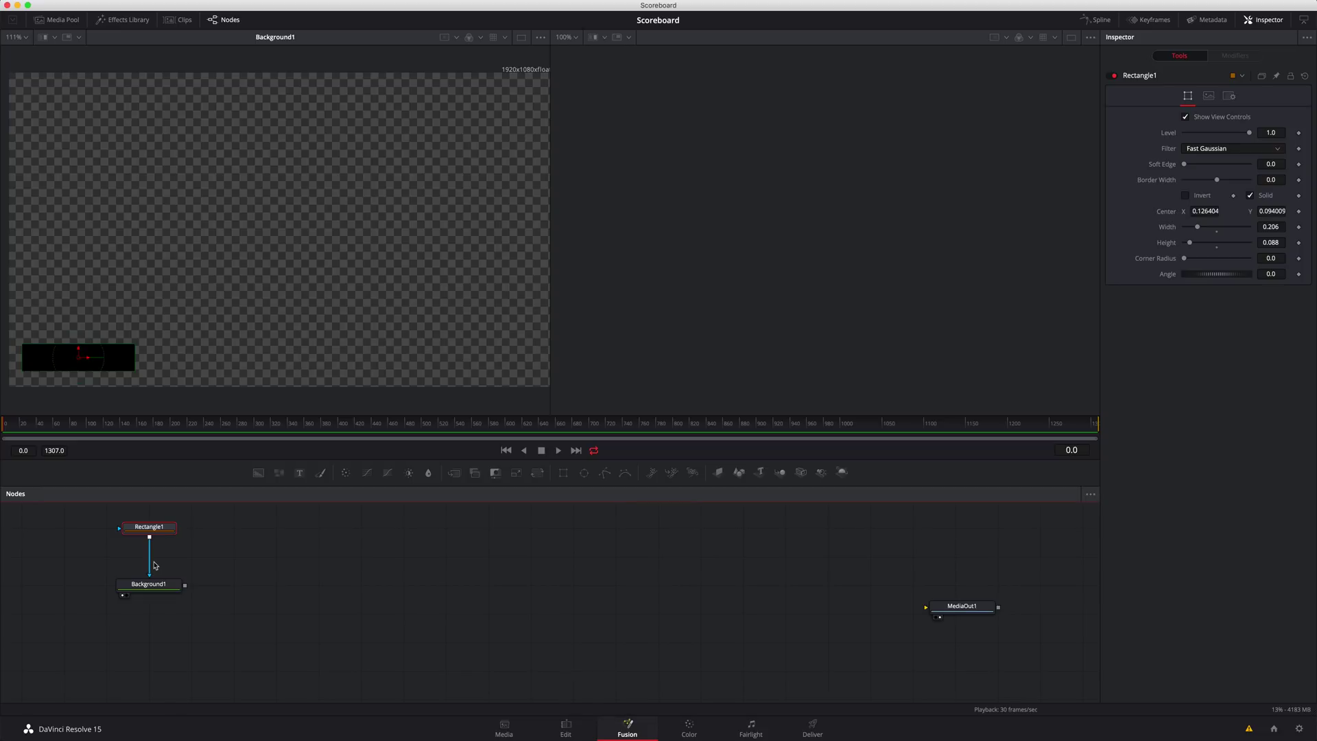
key("super+v")
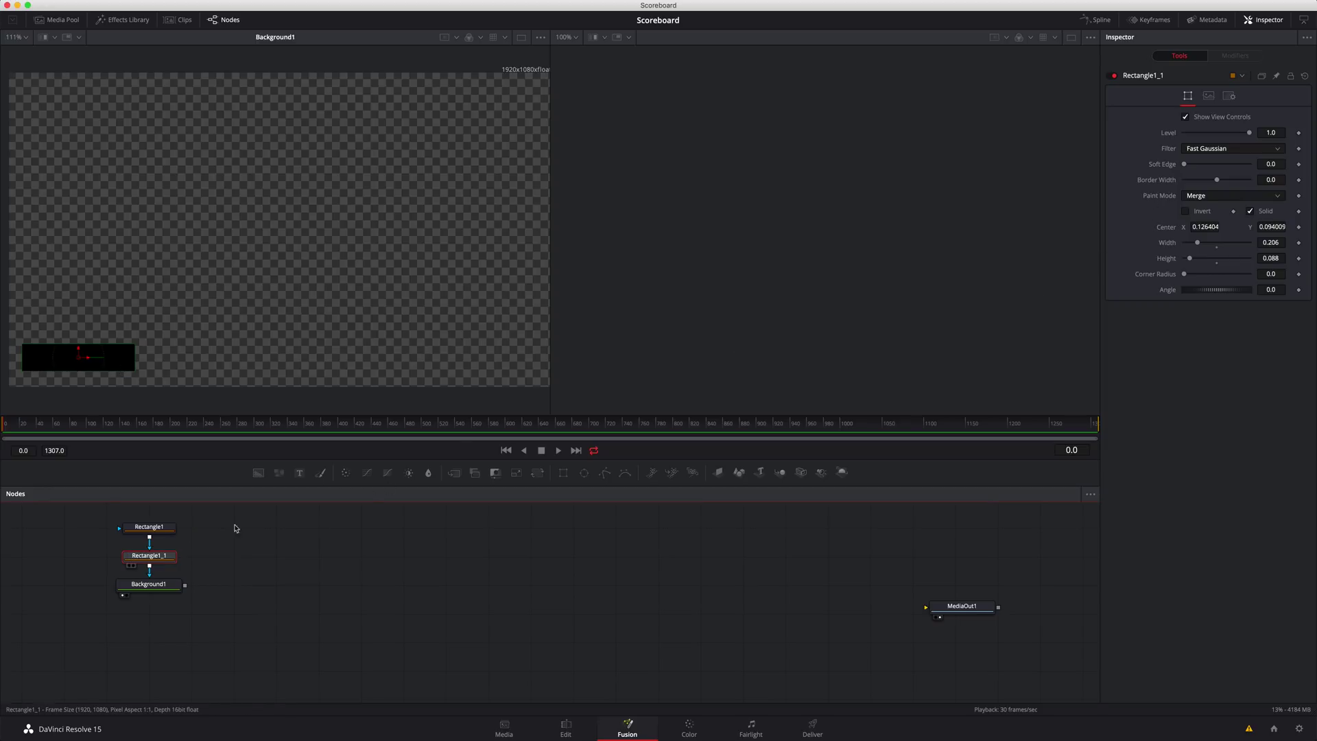
Step: Set Rectangle1_1 to Subtract paint mode at width 0.199 and height 0.073
left_click(1208, 197)
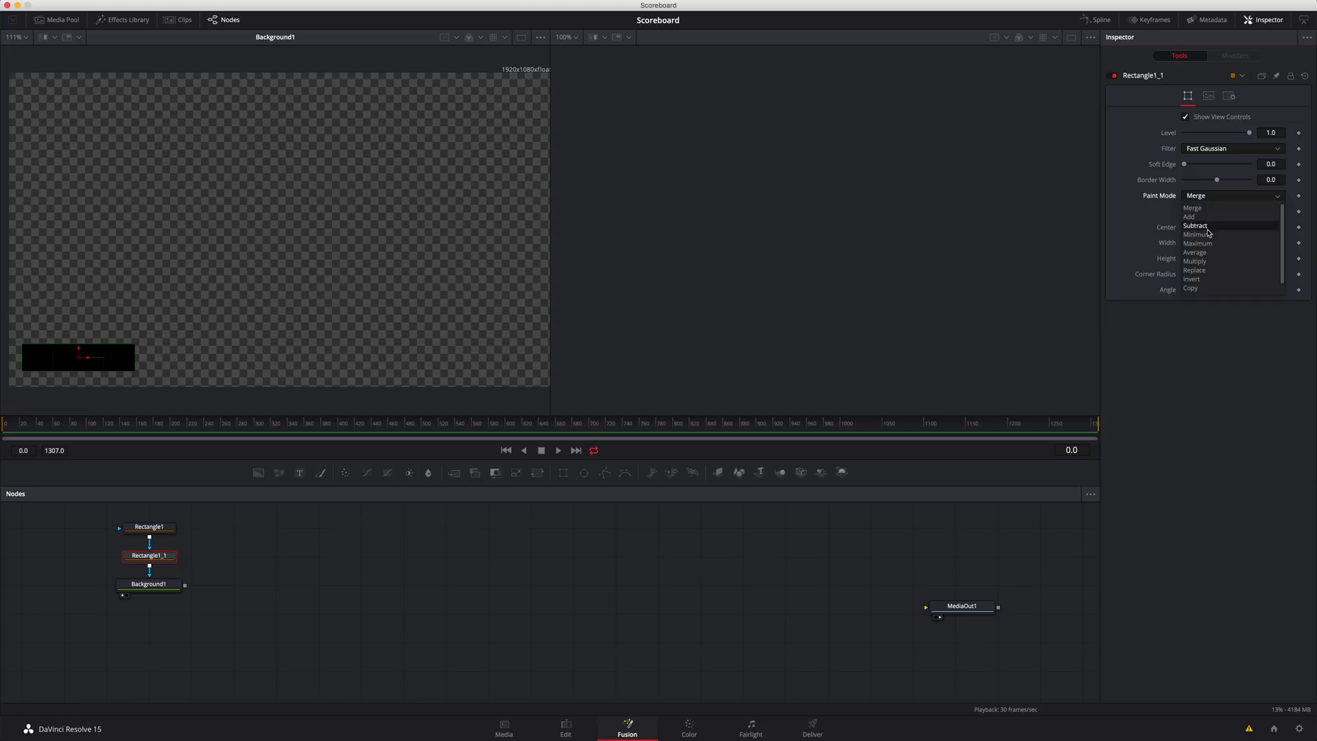
left_click(1210, 226)
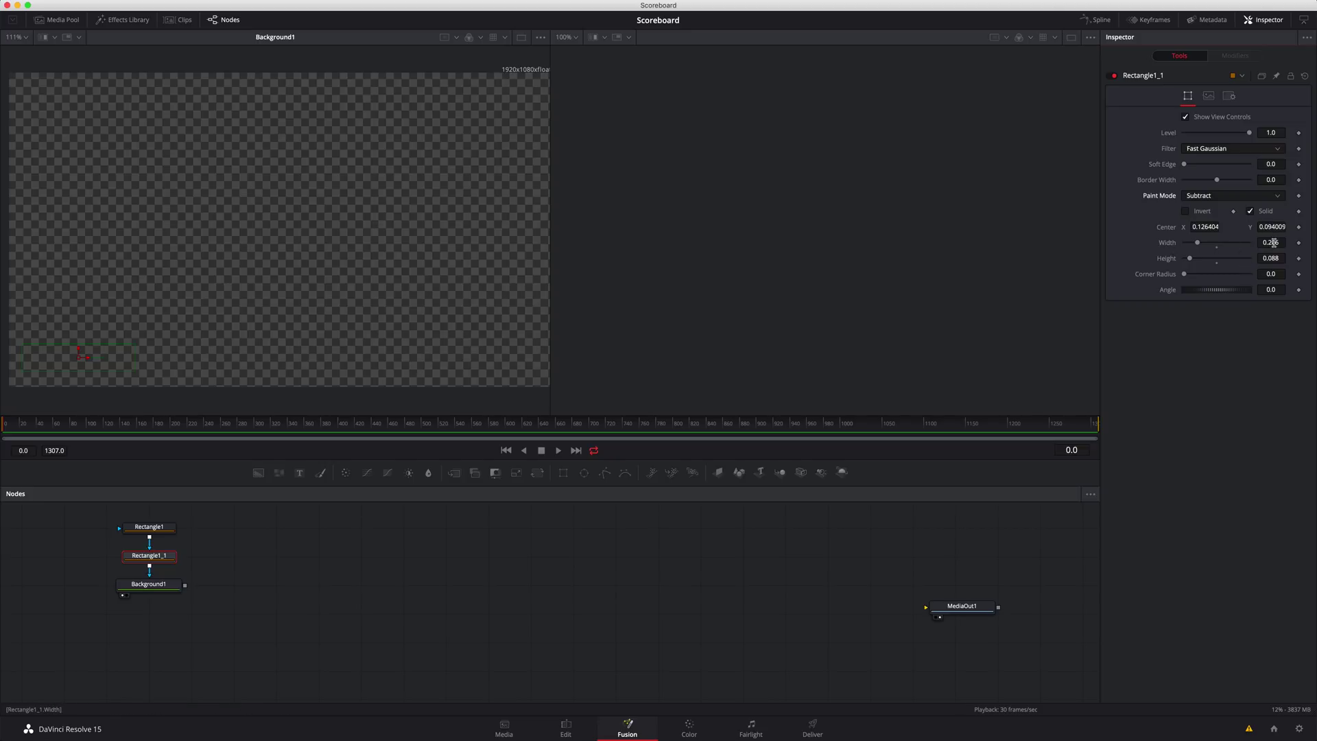
scroll(229, 302, "up", 3, "super")
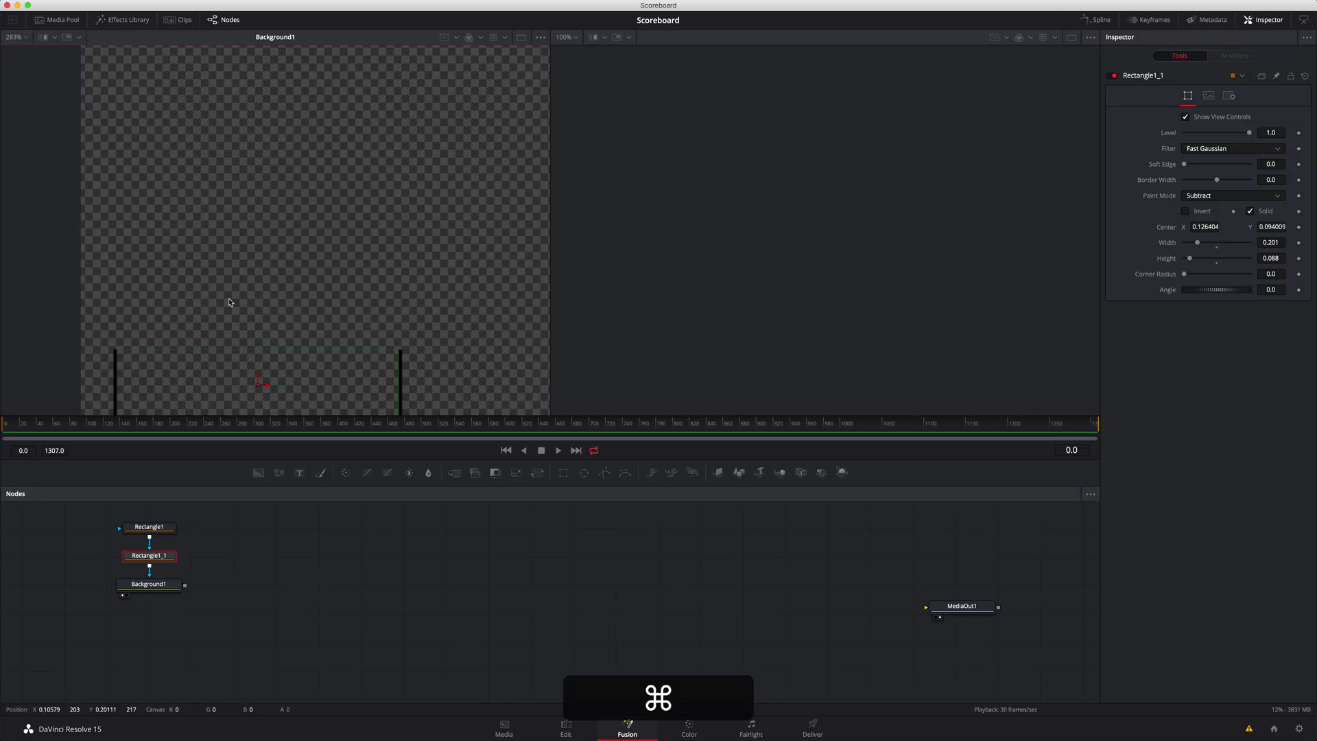
scroll(229, 302, "down", 3)
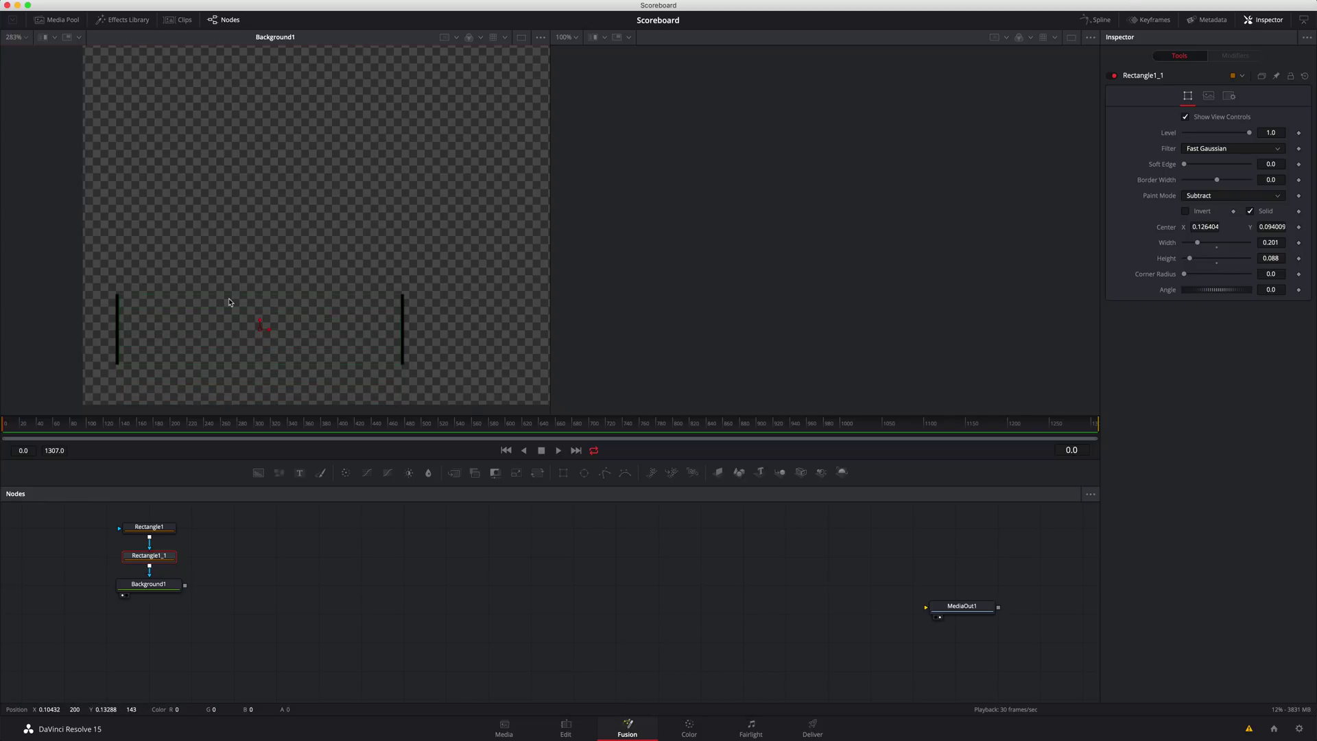
scroll(229, 301, "up", 3)
scroll(229, 302, "down", 5)
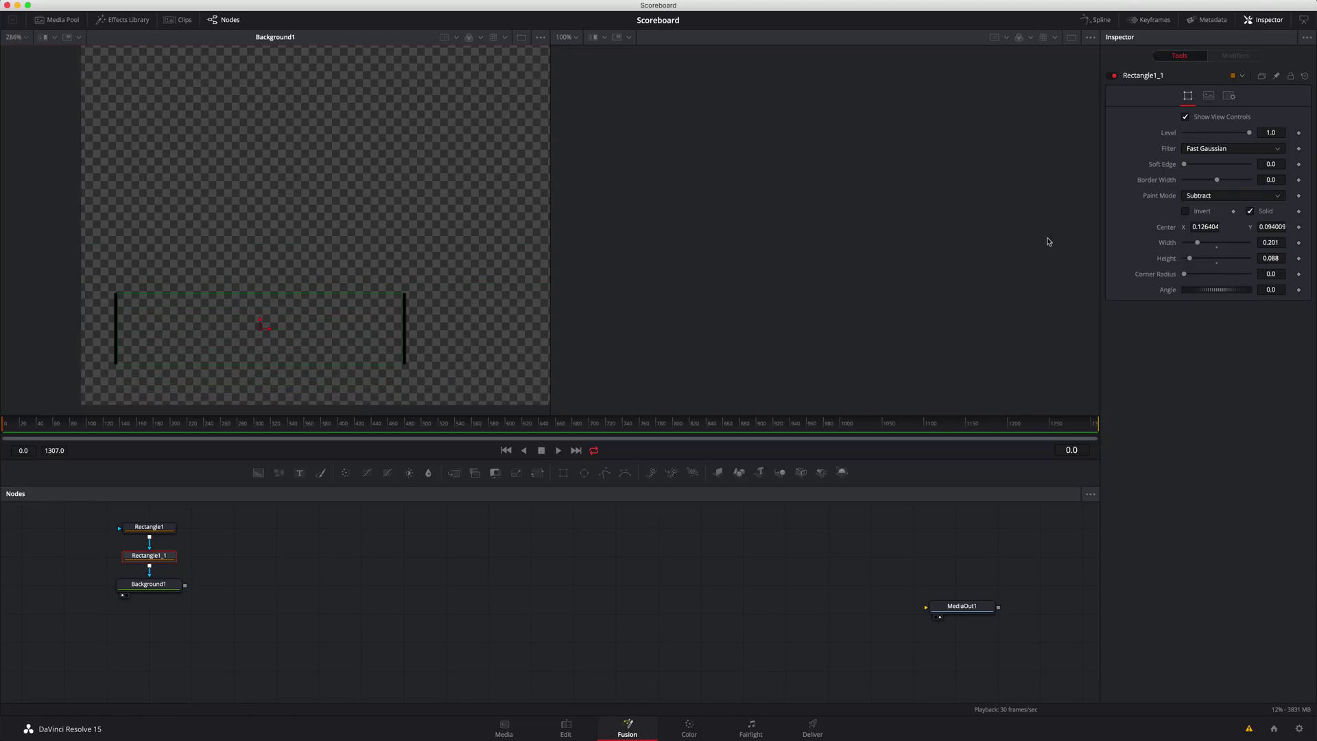
scroll(1274, 242, "down", 1)
scroll(1277, 257, "down", 3)
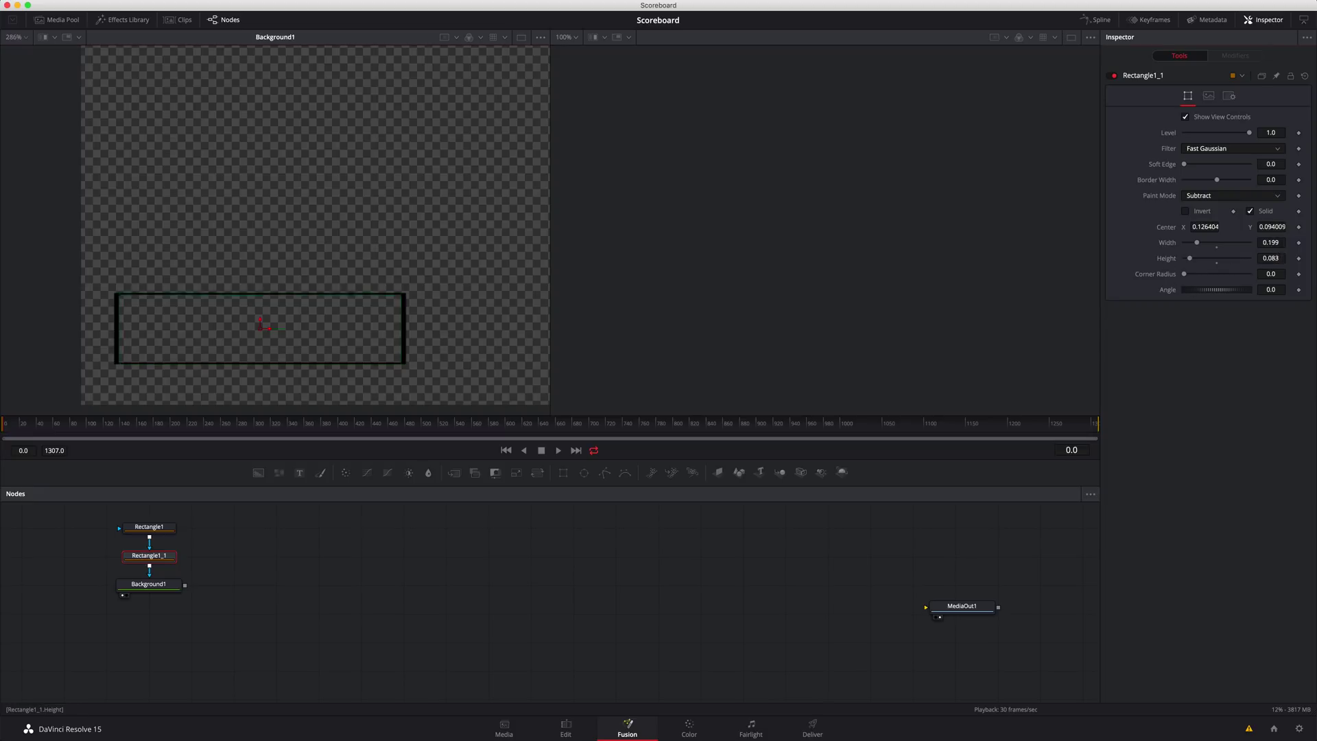
Step: Select Rectangle1 and compare the black outline with the reference video's scoreboard
left_click(151, 526)
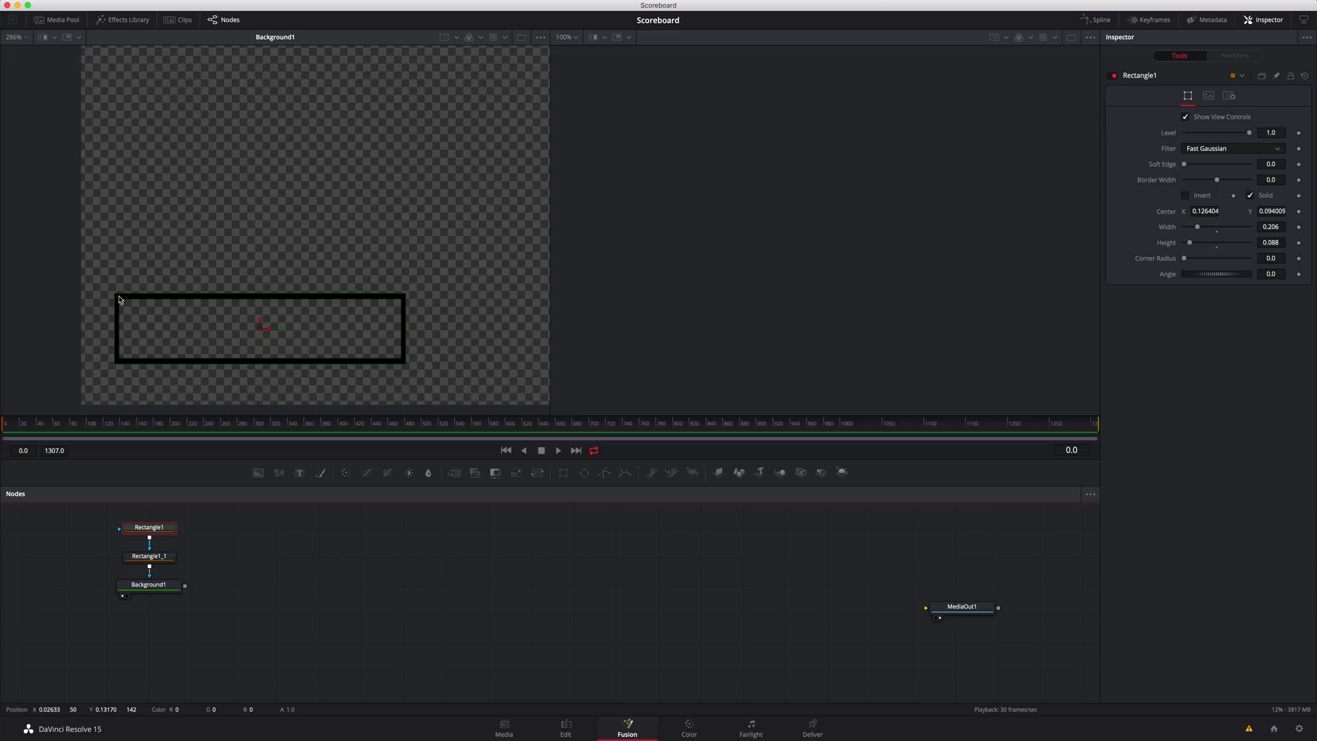
key("super+Tab")
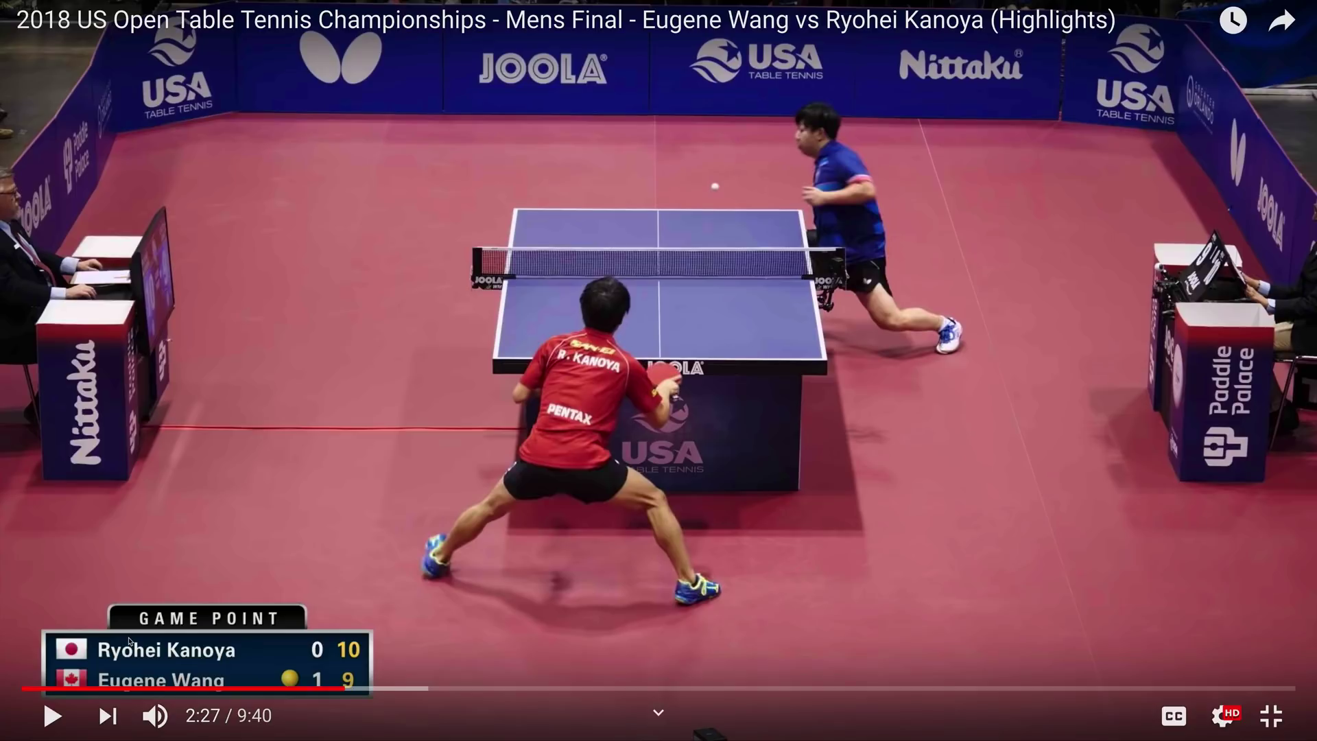
key("super+Tab")
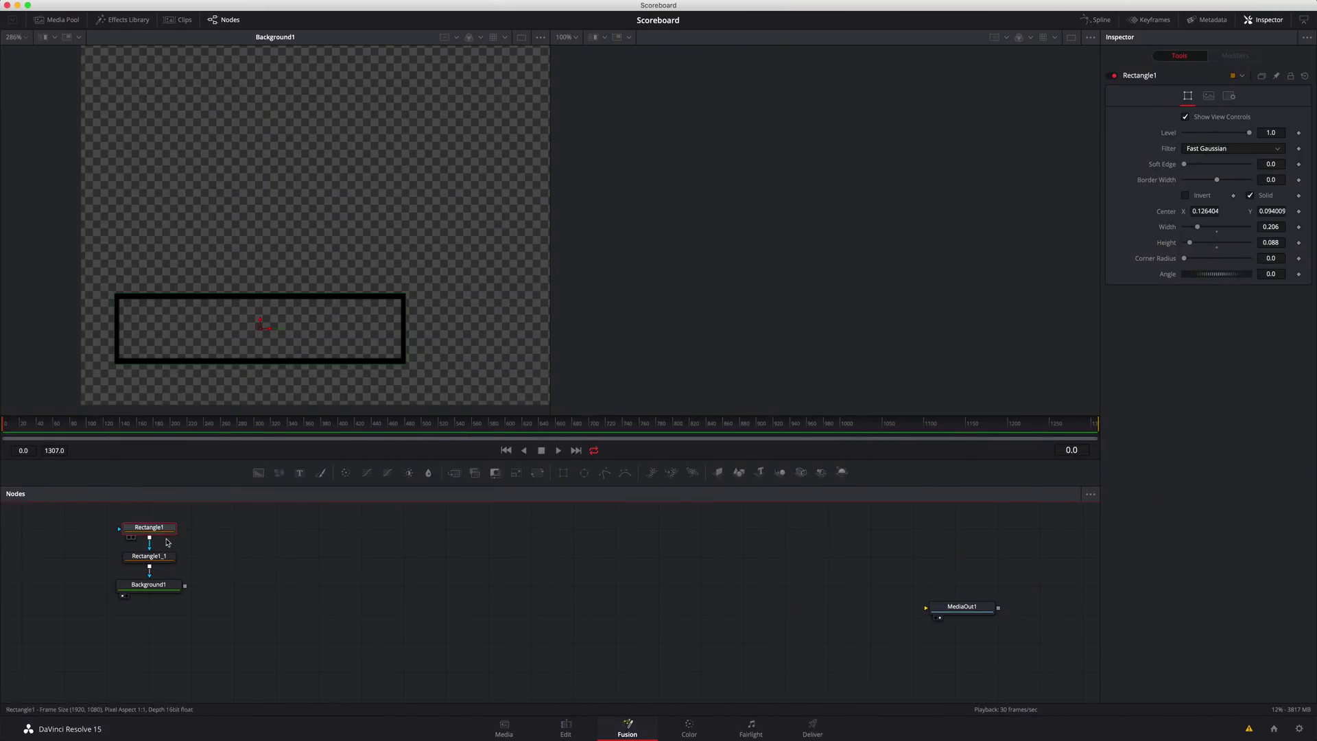
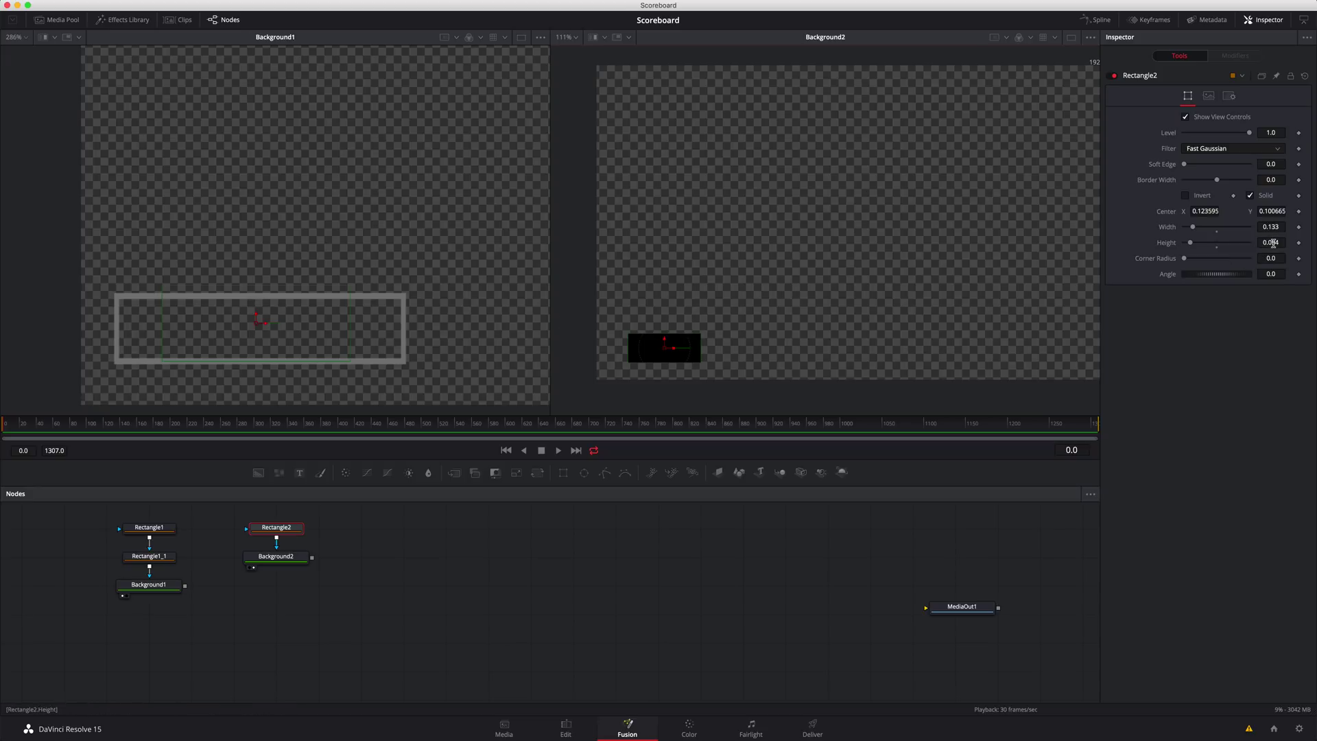
Step: Resize Rectangle2 to width 0.199 and height about 0.08, and shift its nodes left
left_click_drag(258, 287, 262, 326)
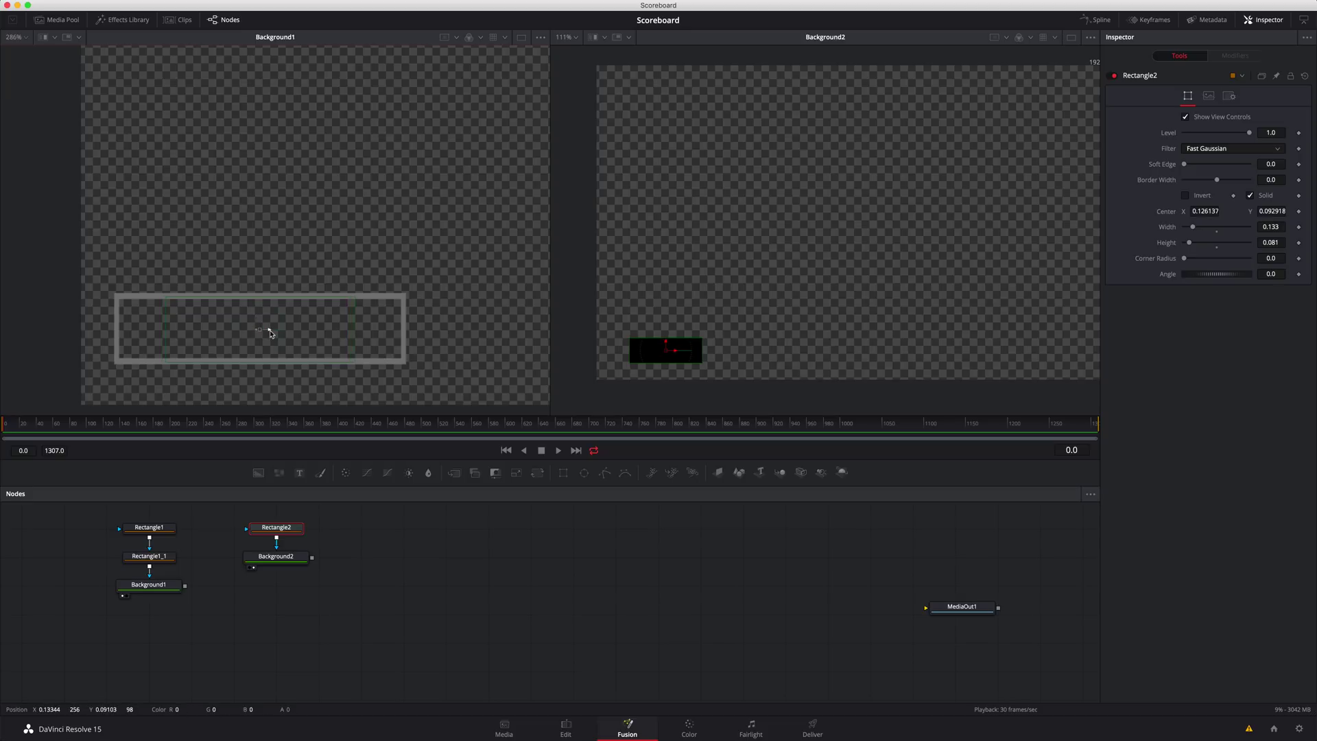
left_click_drag(1270, 227, 1298, 227)
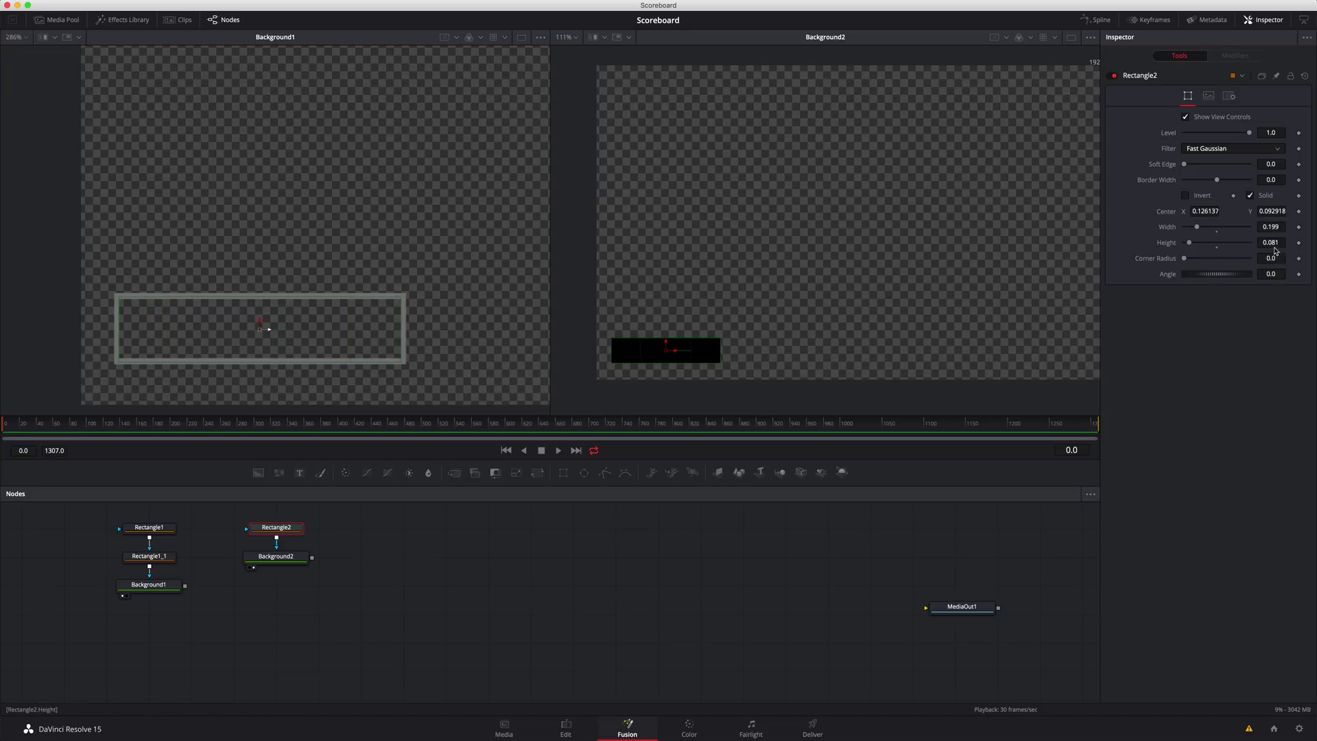
left_click_drag(276, 556, 233, 556)
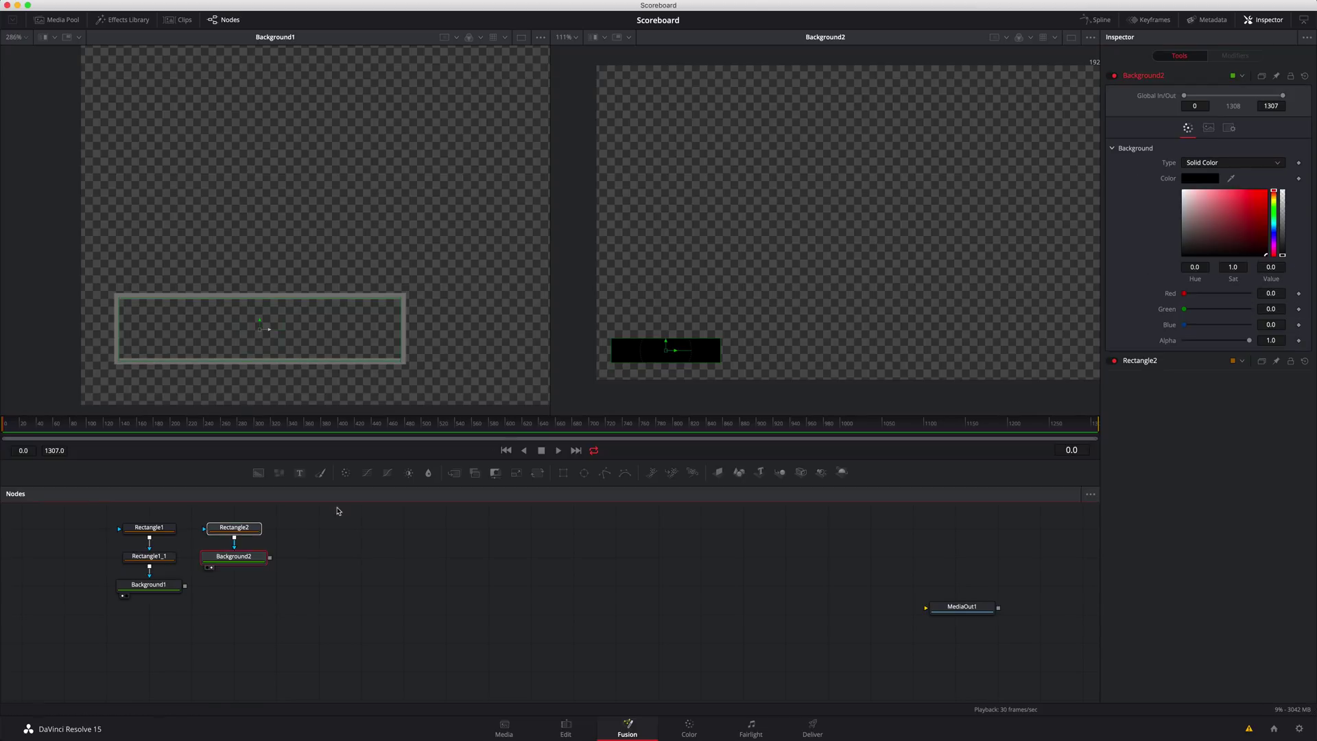
Step: Colour Background2 dark navy (hue 0.664, saturation 0.934, value 0.26) and compare with the reference video
left_click(240, 560)
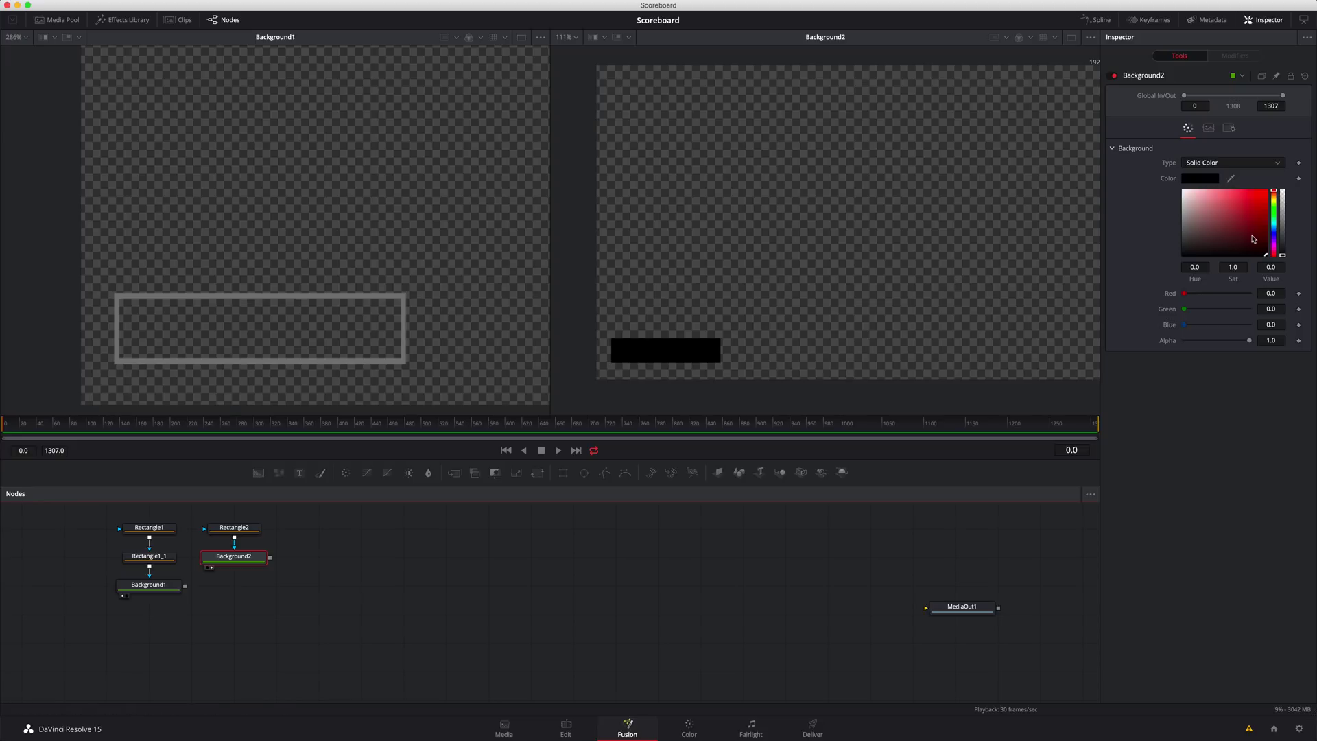
left_click(1274, 236)
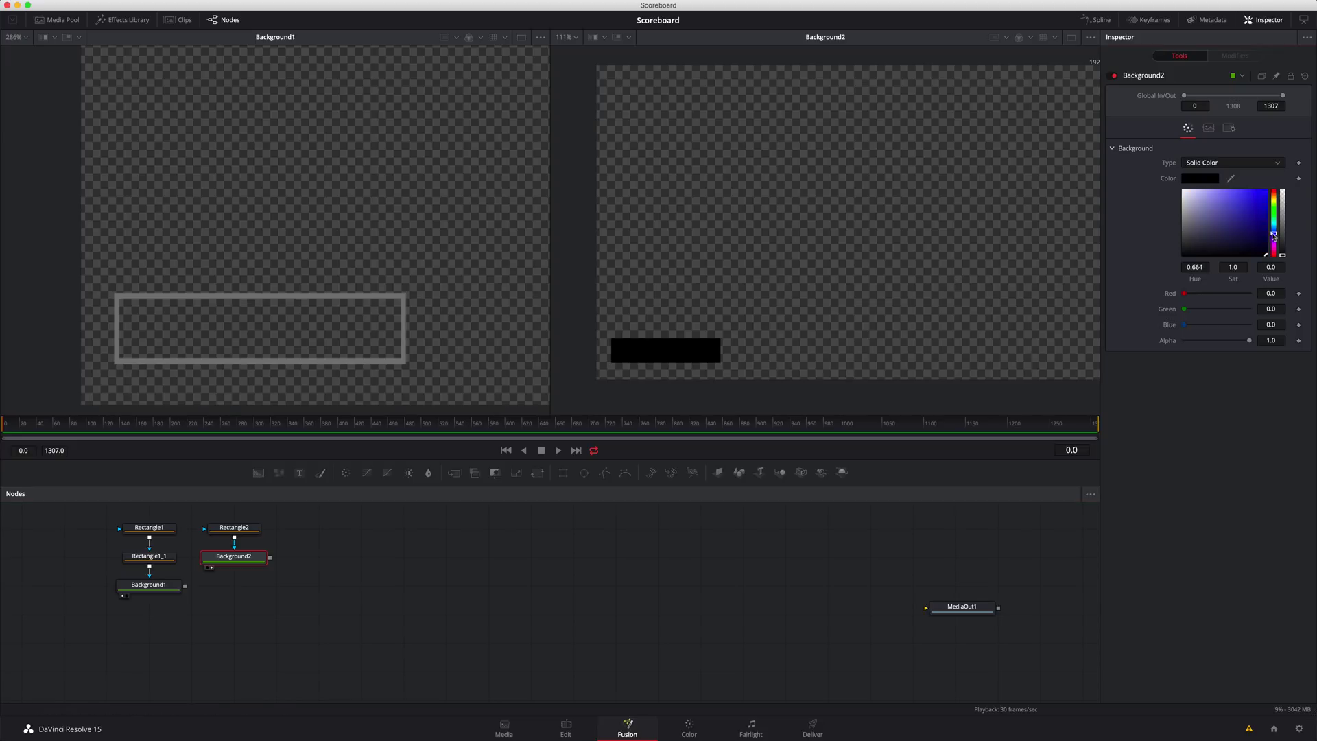
left_click_drag(1255, 226, 1260, 240)
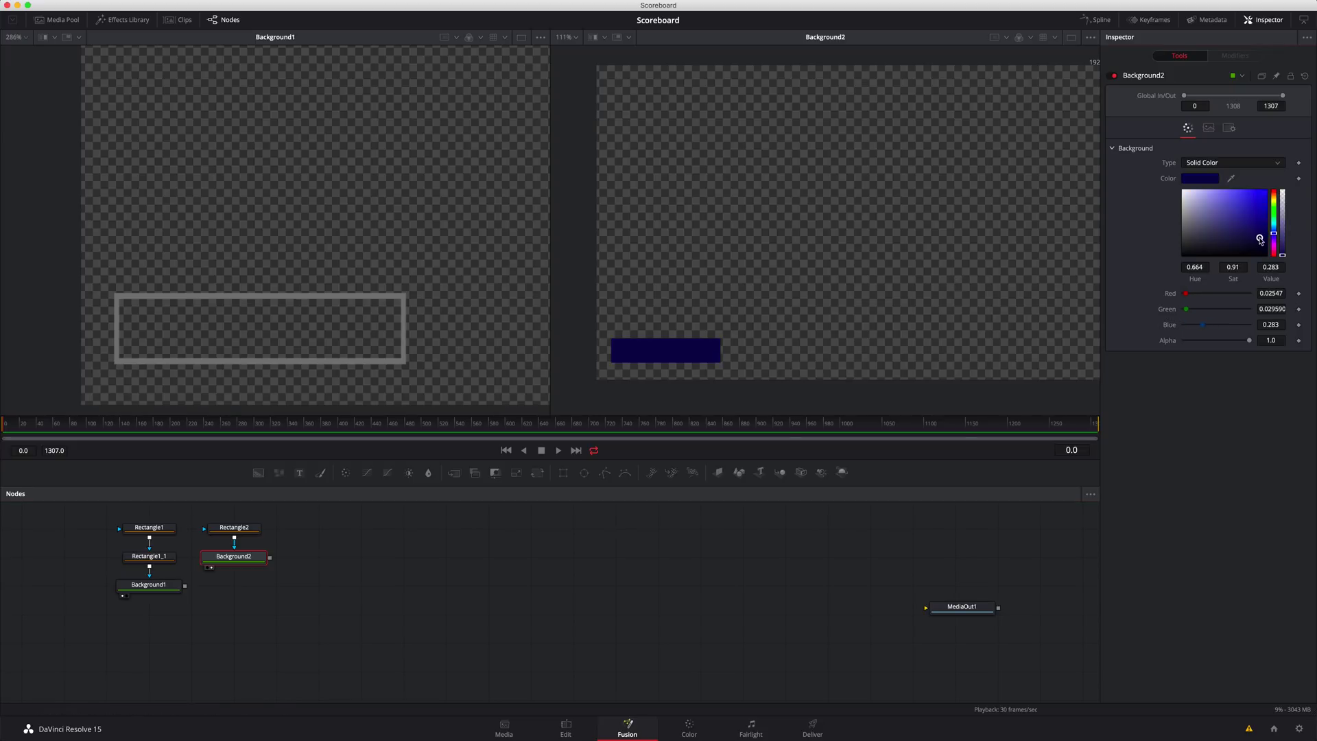
left_click(1262, 240)
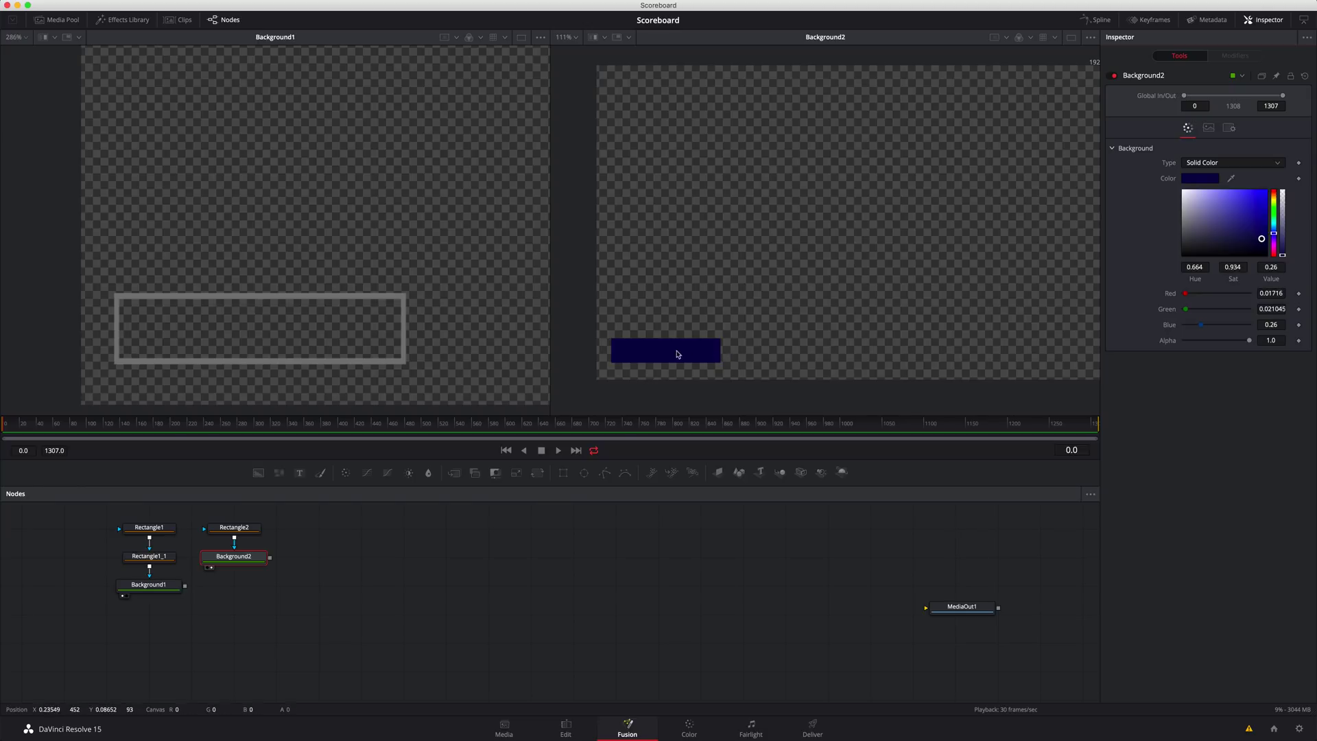
key("super+Tab")
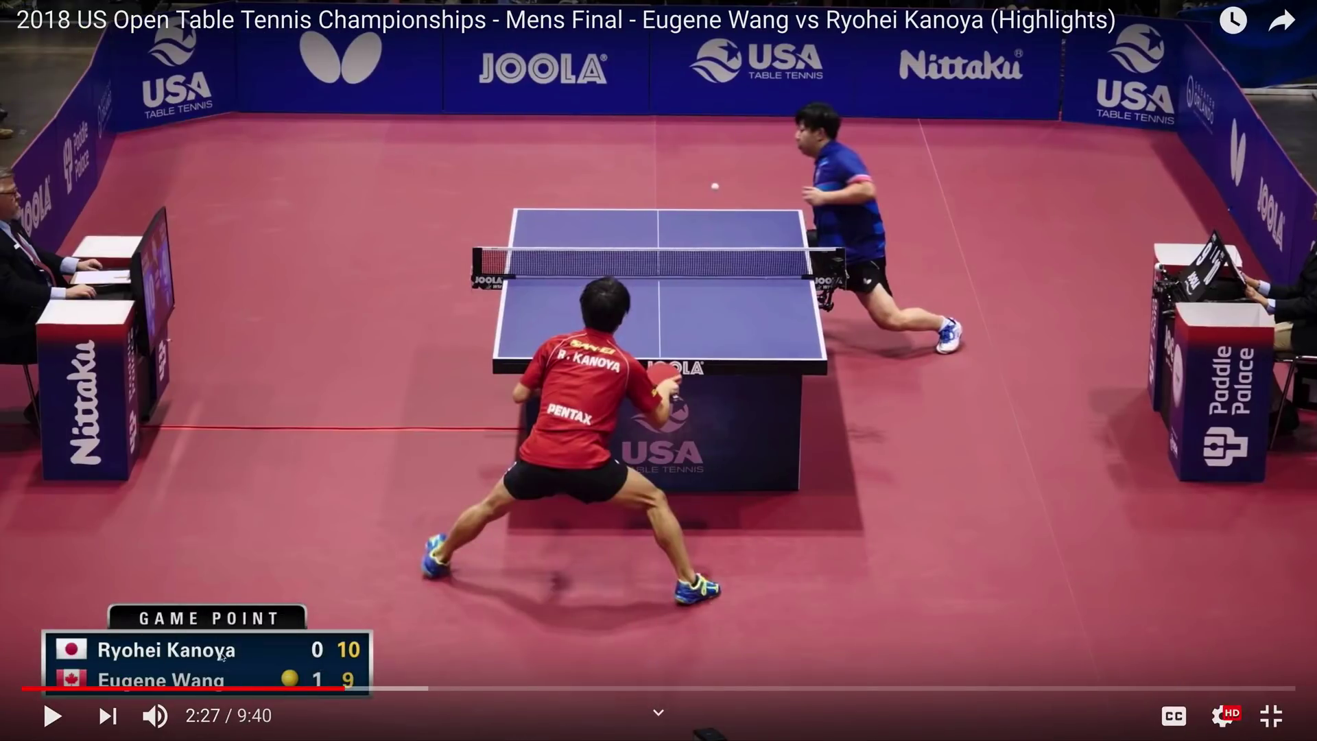
key("super+Tab")
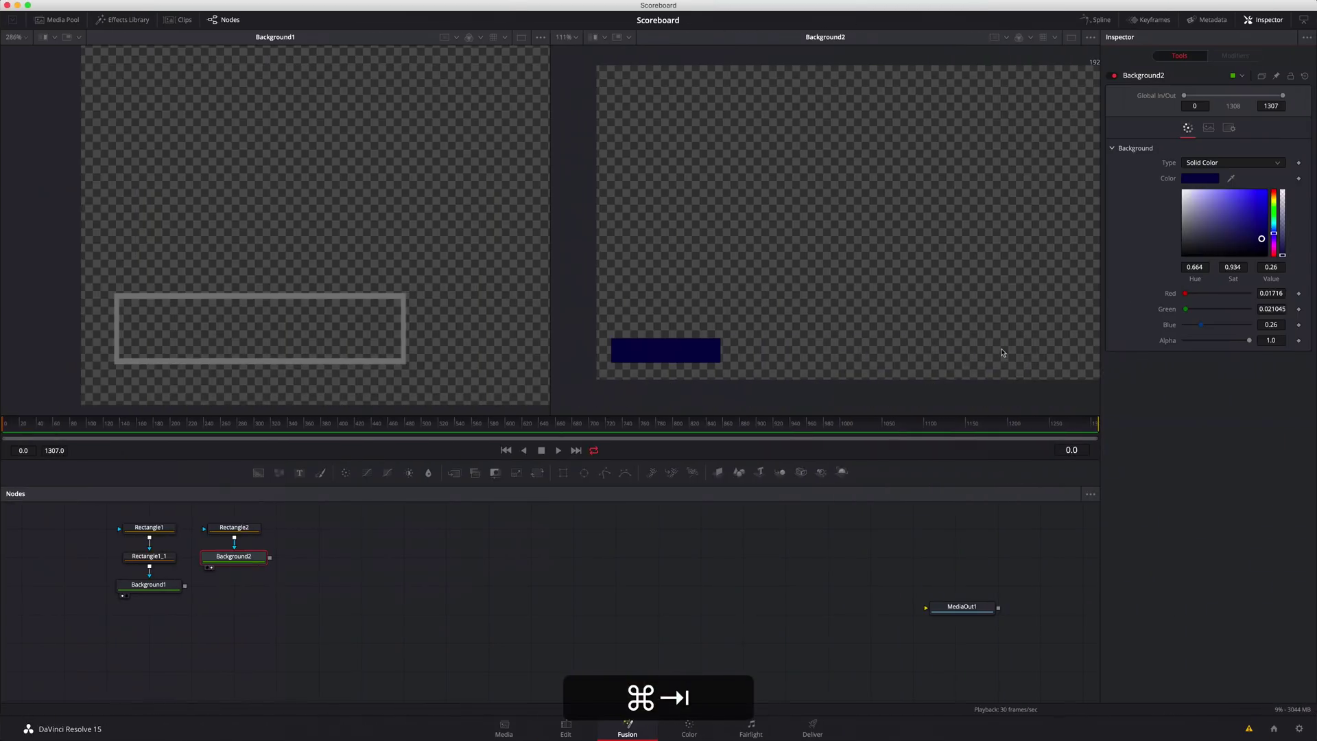
Step: Switch Background2 to a gradient with a dark blue left stop and a bright blue right stop
left_click(1262, 165)
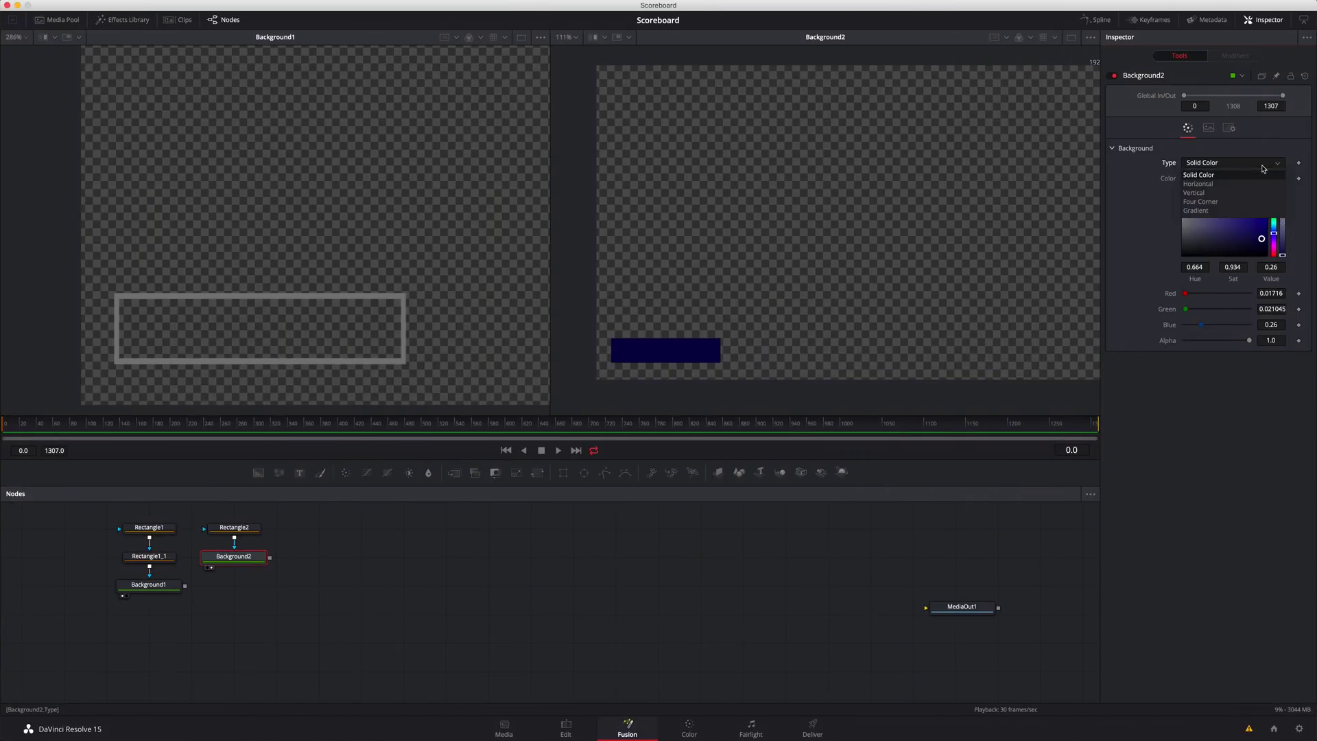
left_click(1214, 213)
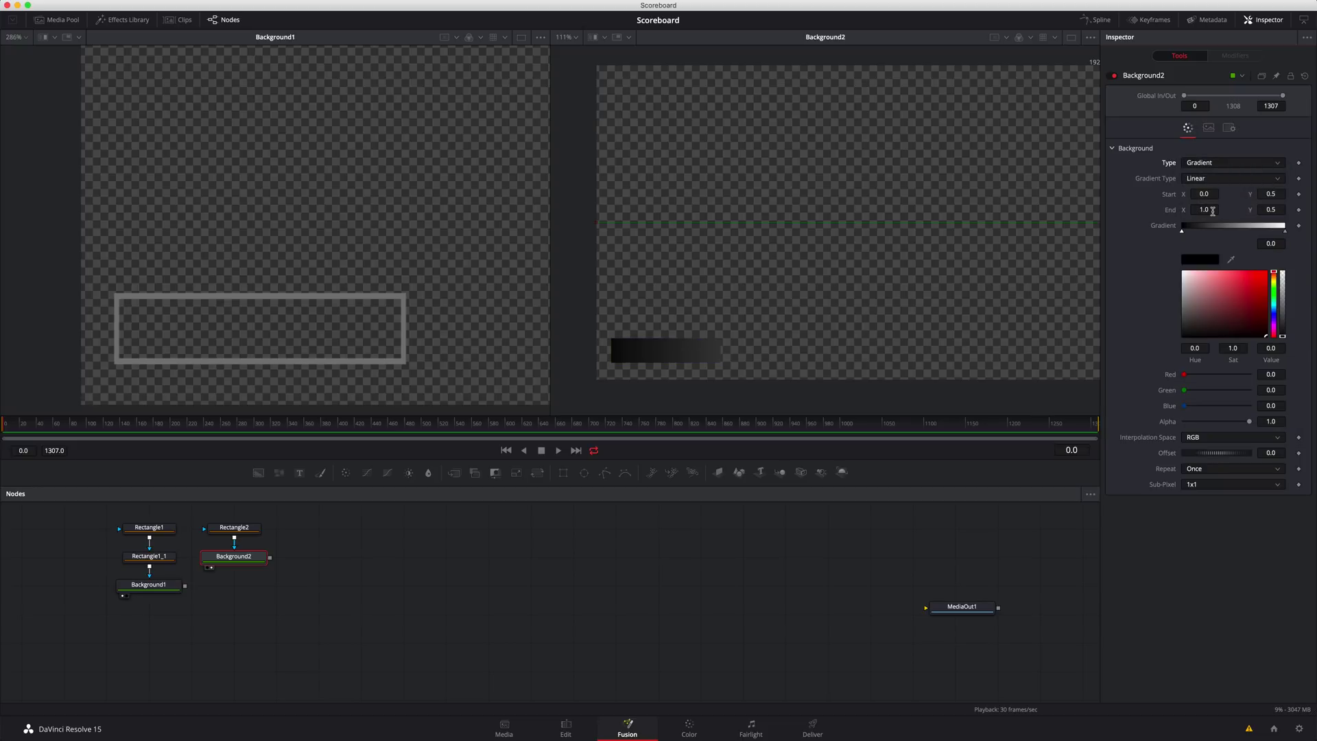
left_click(1274, 317)
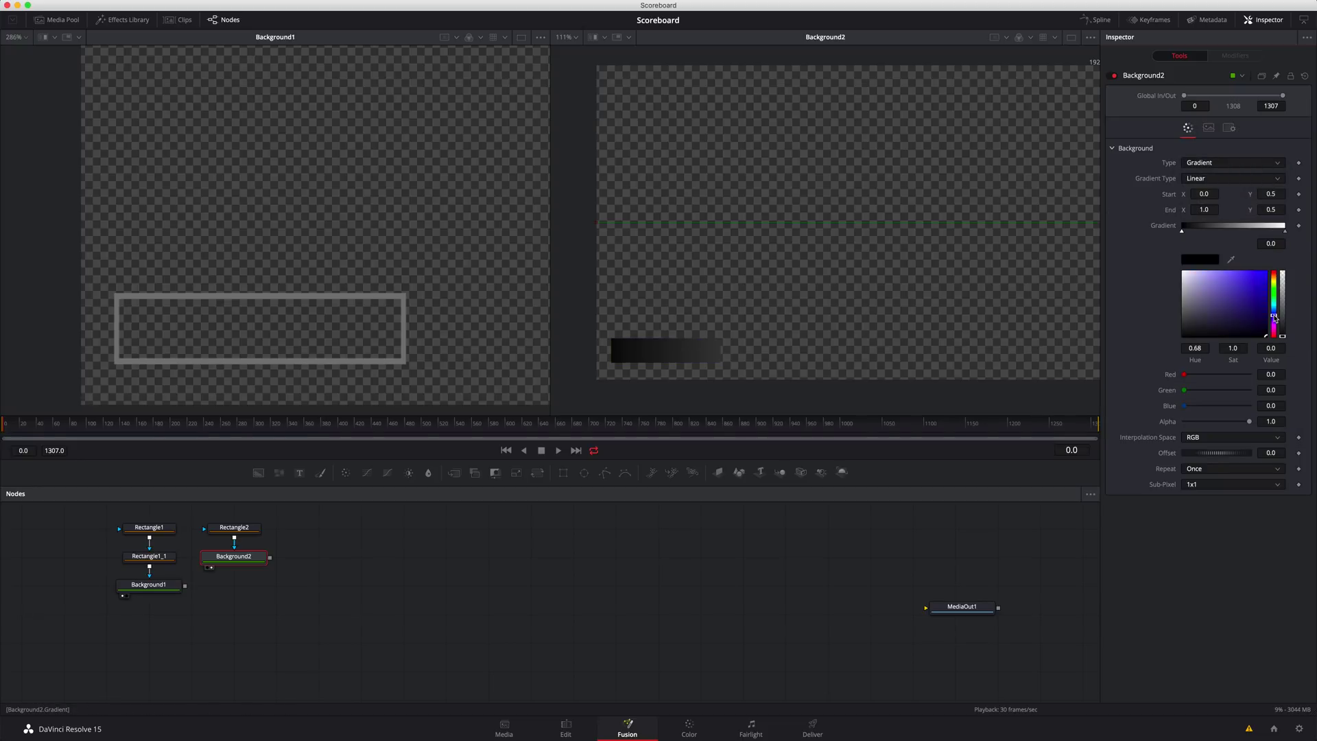
left_click(1252, 317)
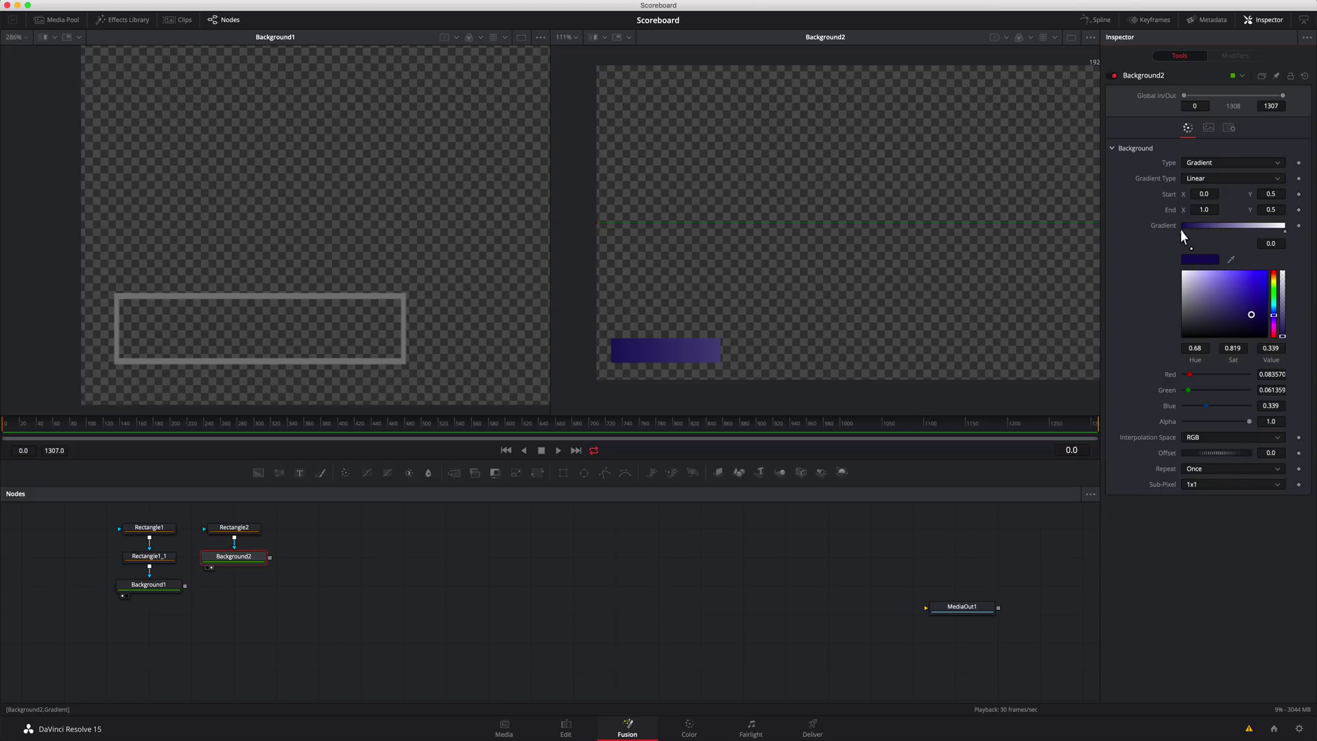
left_click(1284, 233)
left_click(1263, 283)
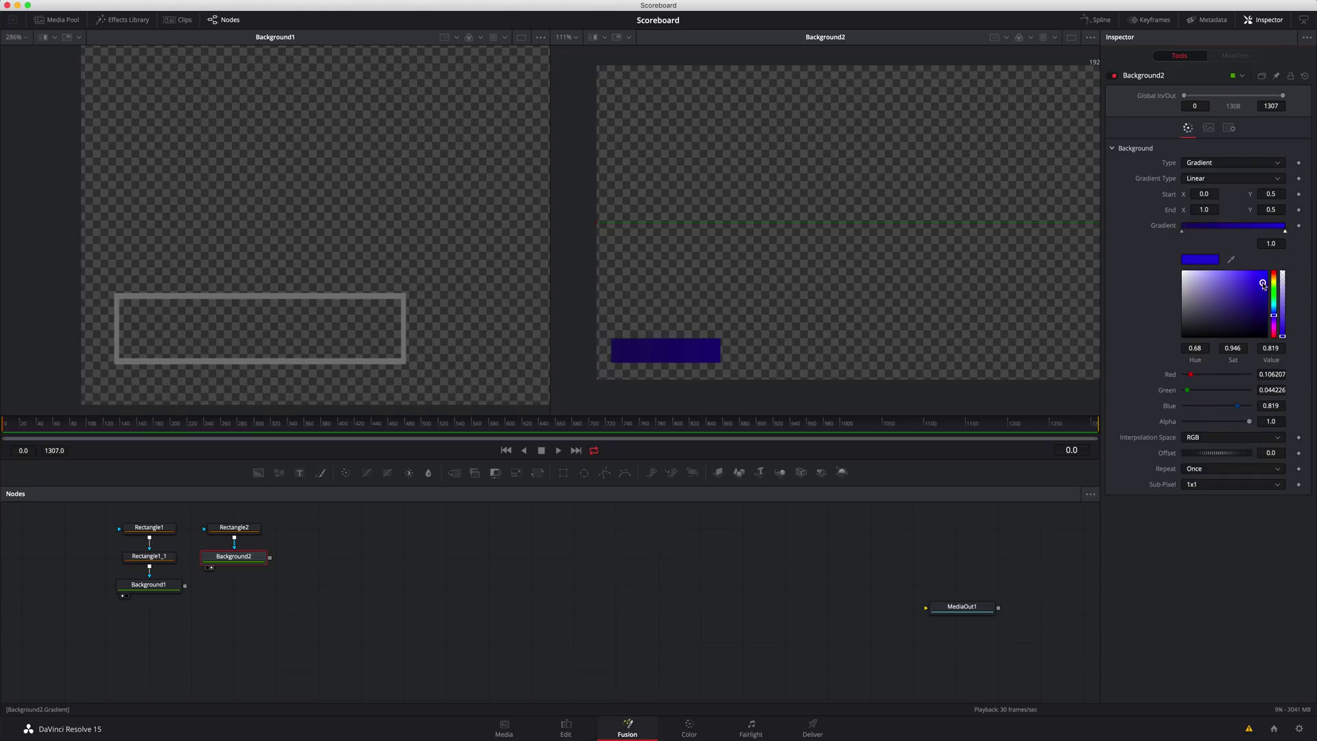
left_click(1258, 284)
Step: Position the gradient start and end handles across the bar and lower the Background2 node
left_click_drag(596, 227, 633, 376)
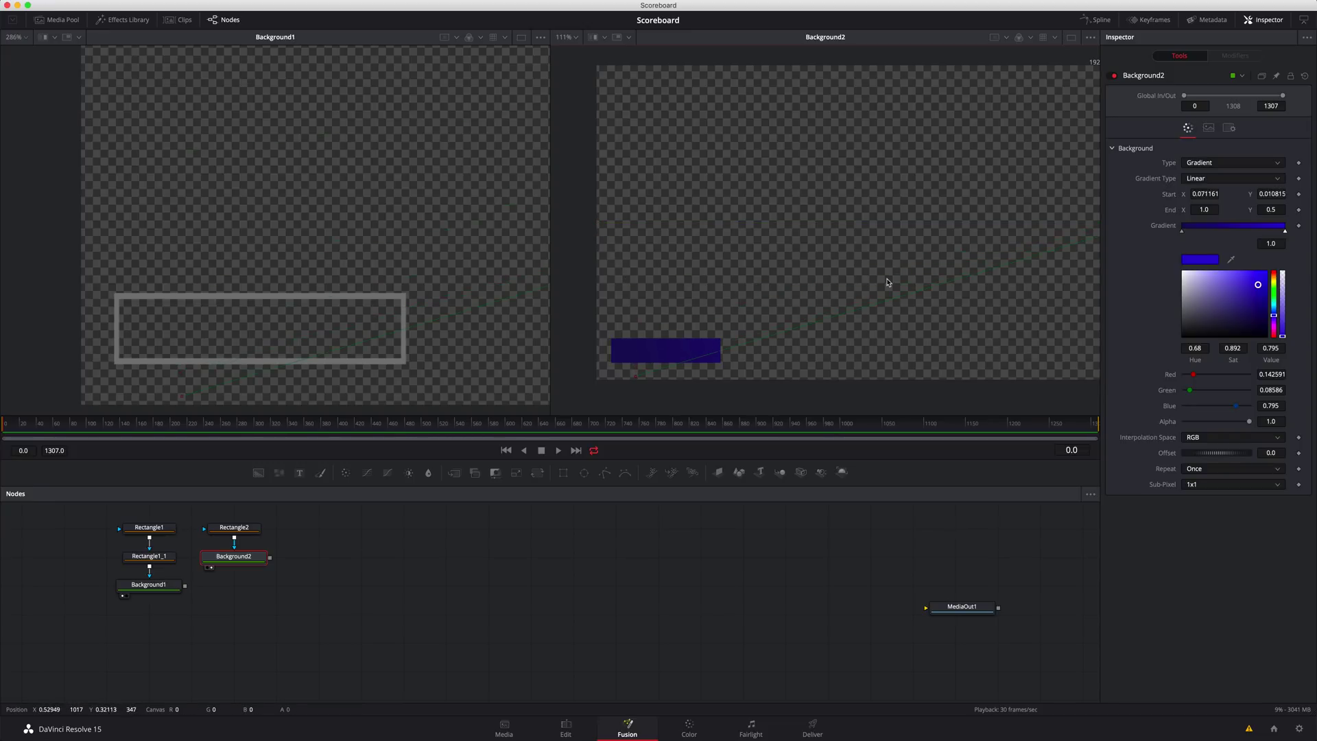
scroll(887, 282, "right", 5)
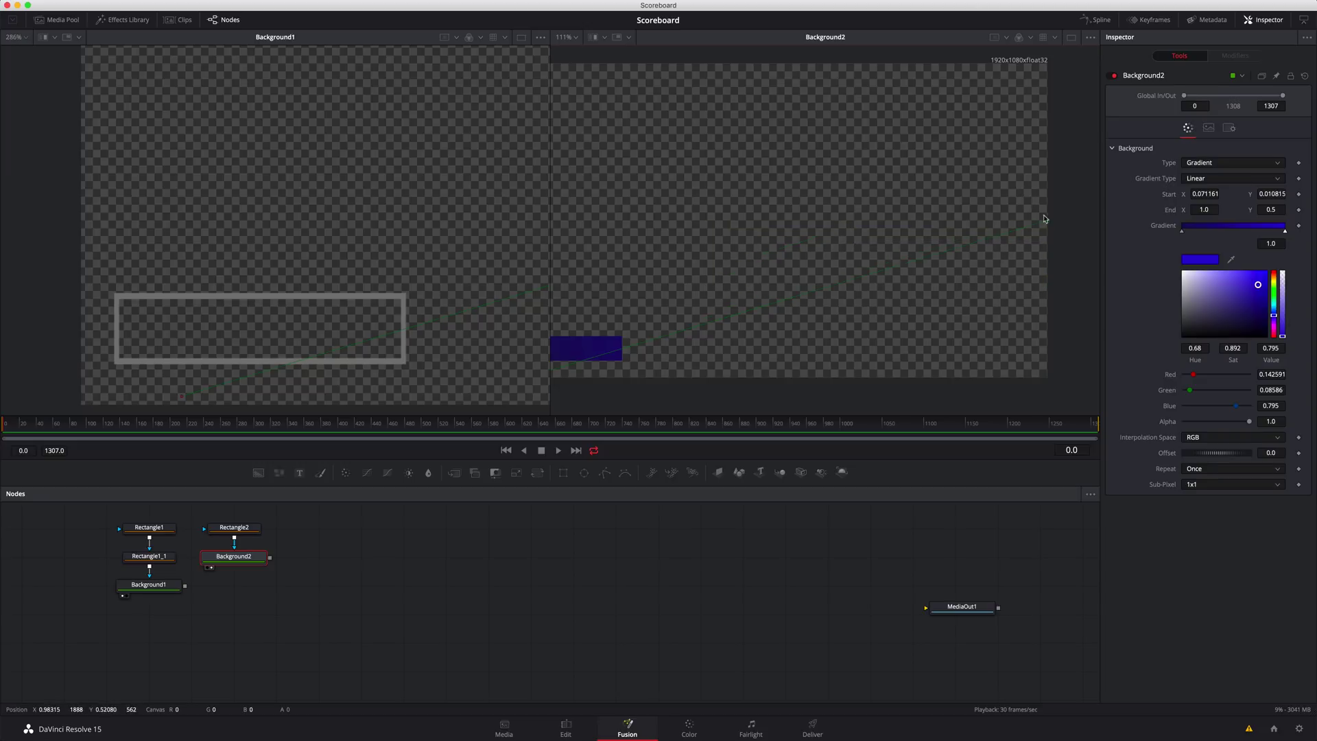
left_click_drag(1048, 224, 720, 312)
scroll(769, 323, "left", 4)
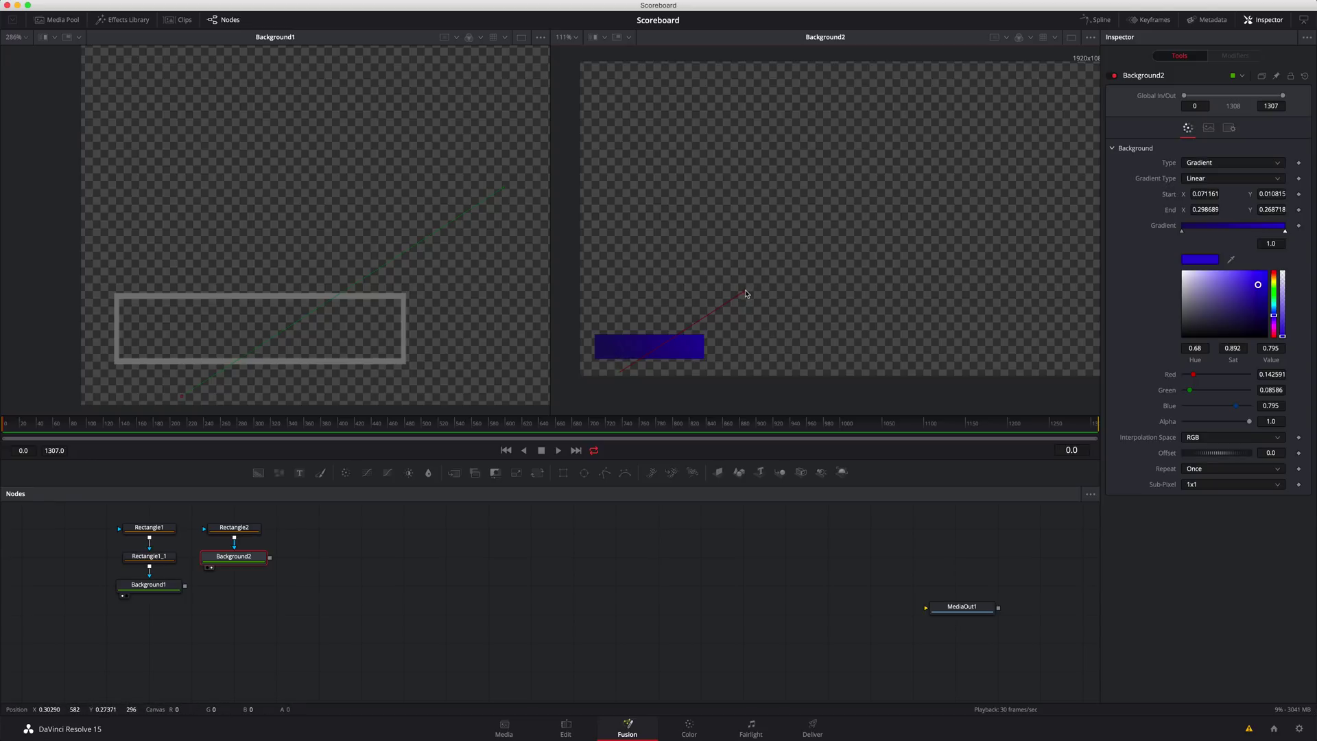
left_click_drag(771, 308, 800, 315)
left_click_drag(621, 376, 583, 352)
left_click_drag(800, 316, 806, 350)
left_click_drag(582, 351, 618, 366)
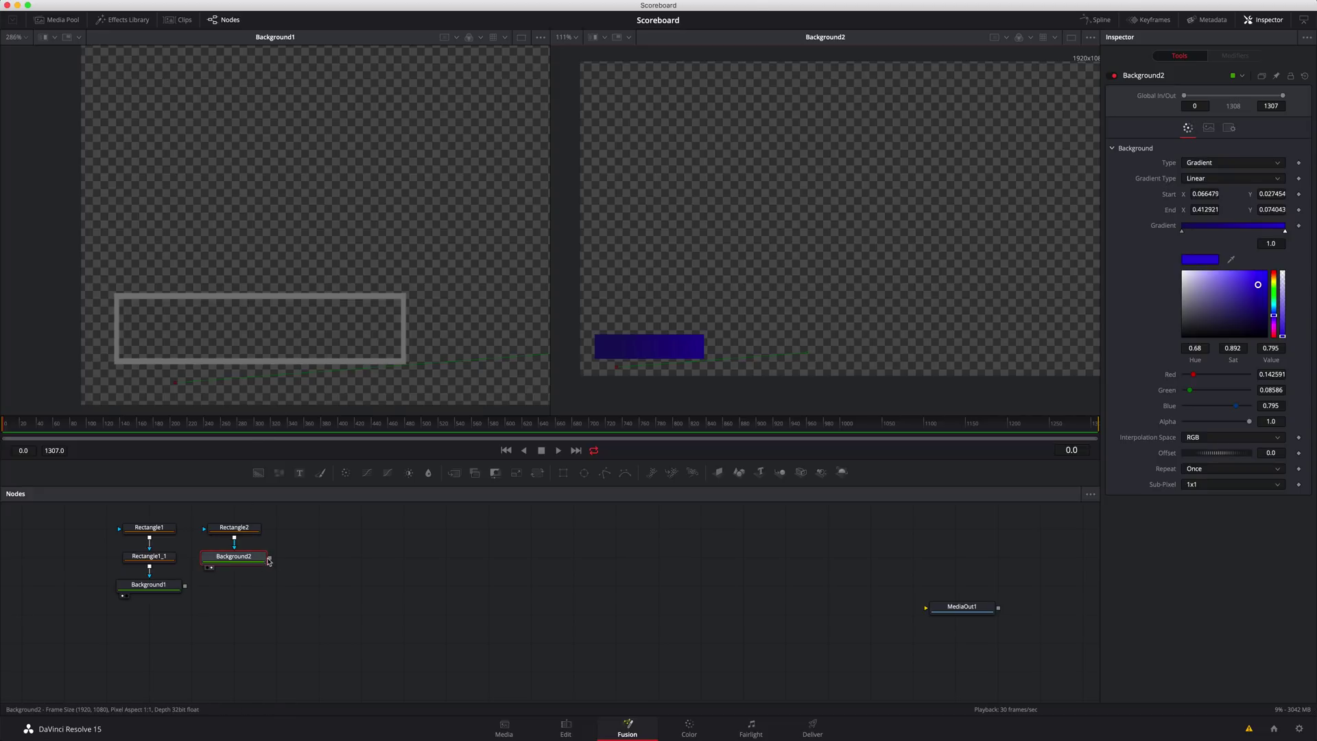
left_click_drag(269, 561, 245, 603)
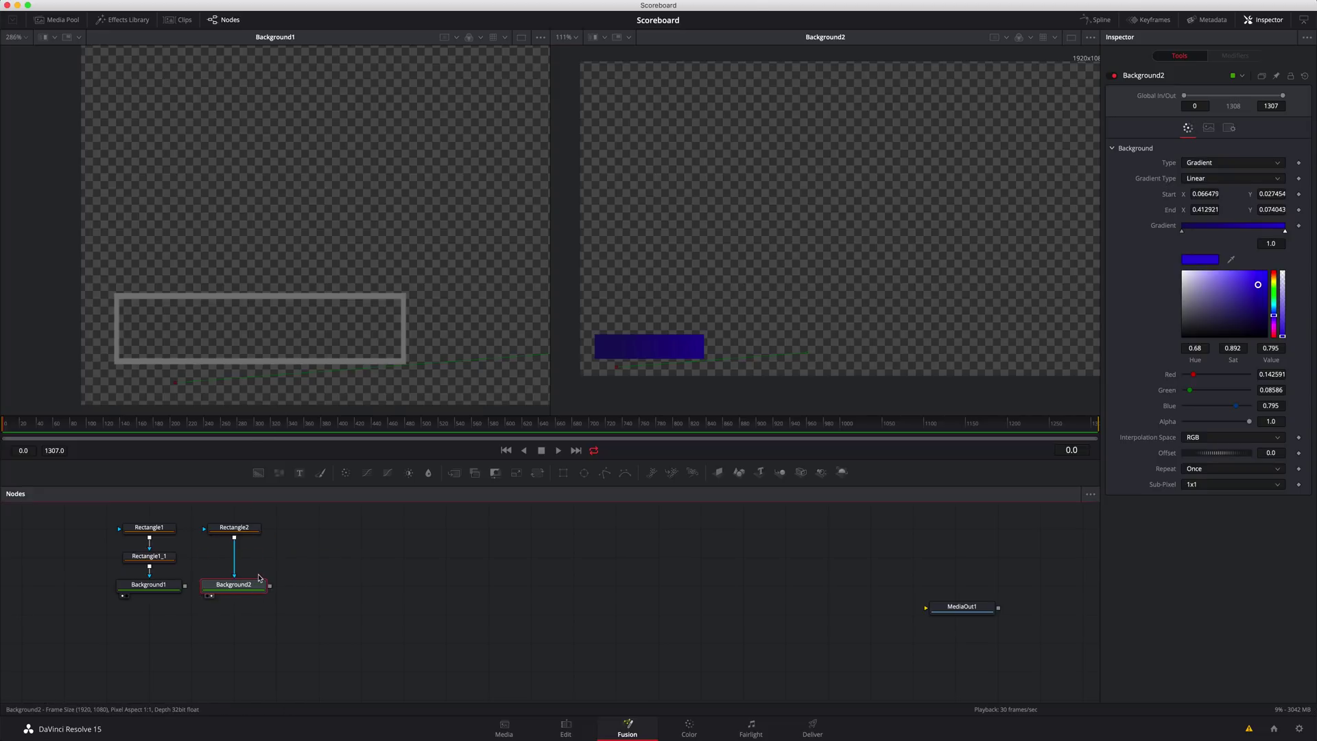
Step: Merge the gradient bar over Background1 as Merge1 and view it in the second viewer
key("super+z")
left_click_drag(270, 557, 185, 587)
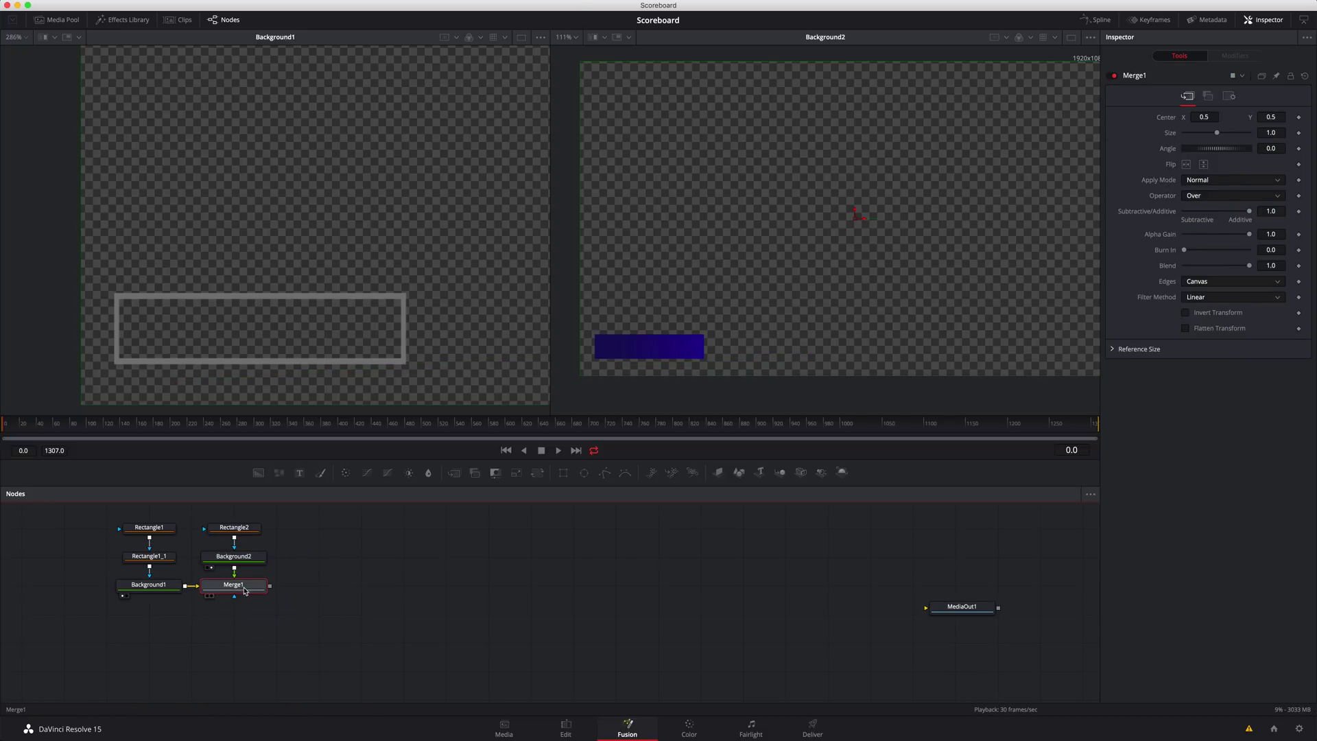
key("2")
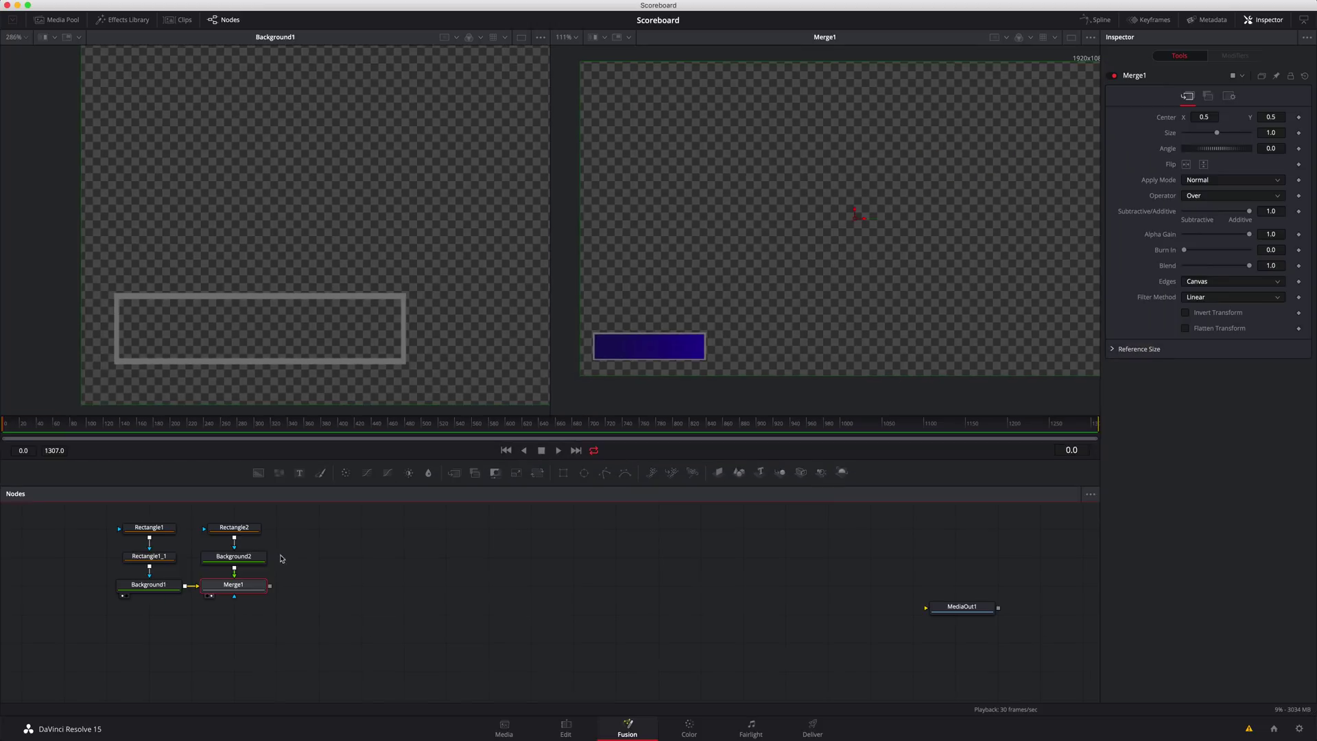
left_click(238, 529)
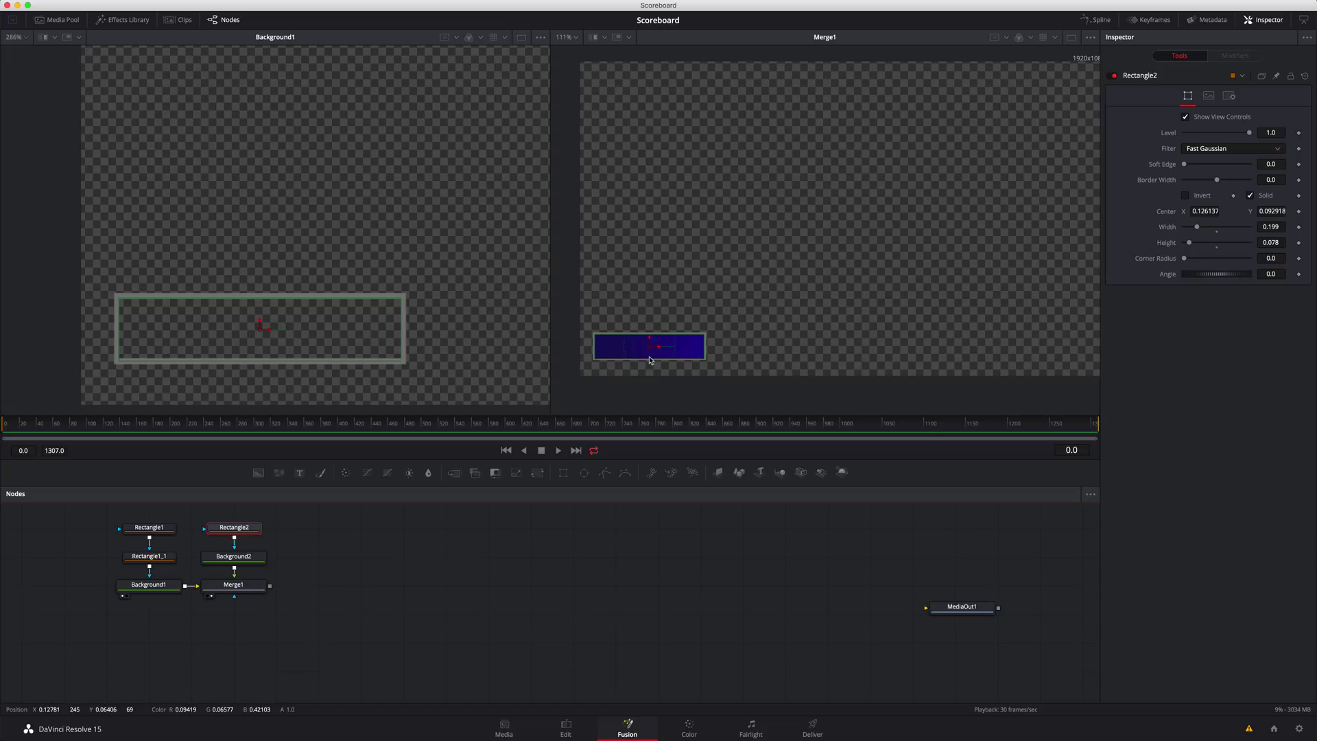
scroll(607, 357, "up", 5)
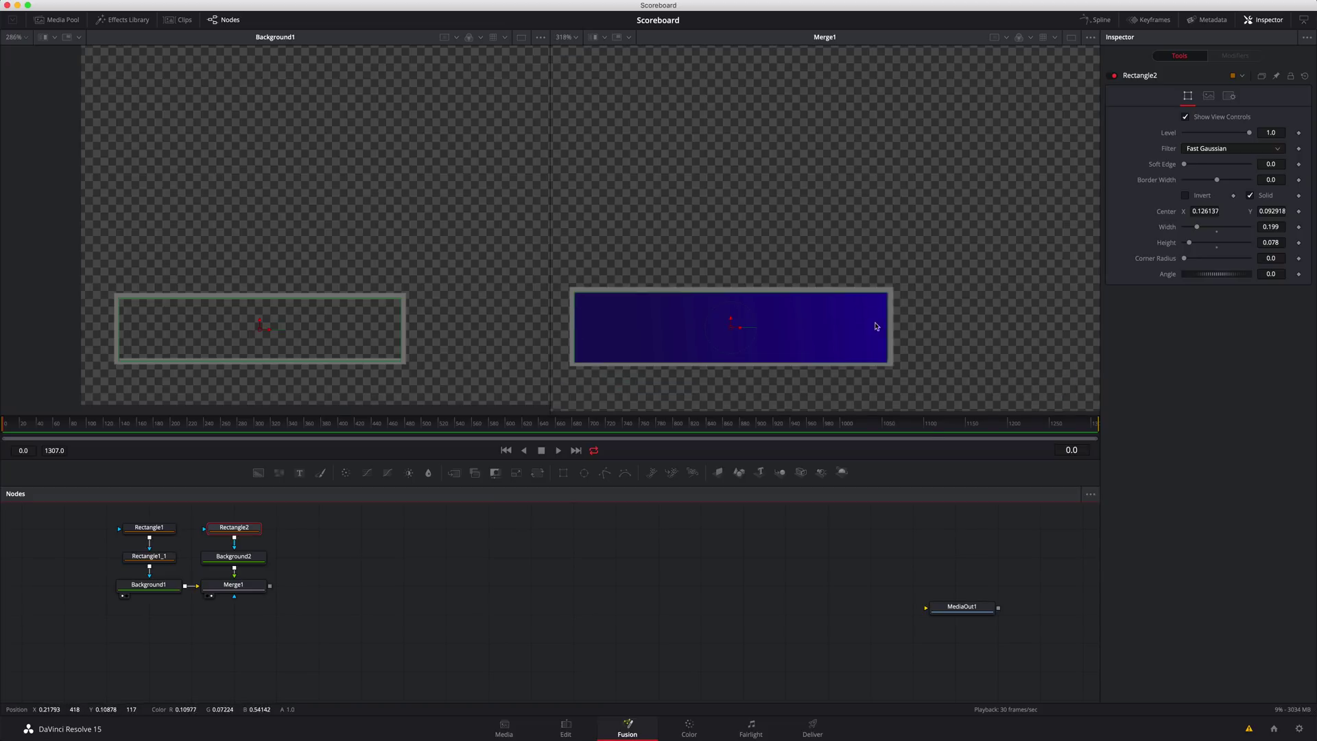
key("super+Tab")
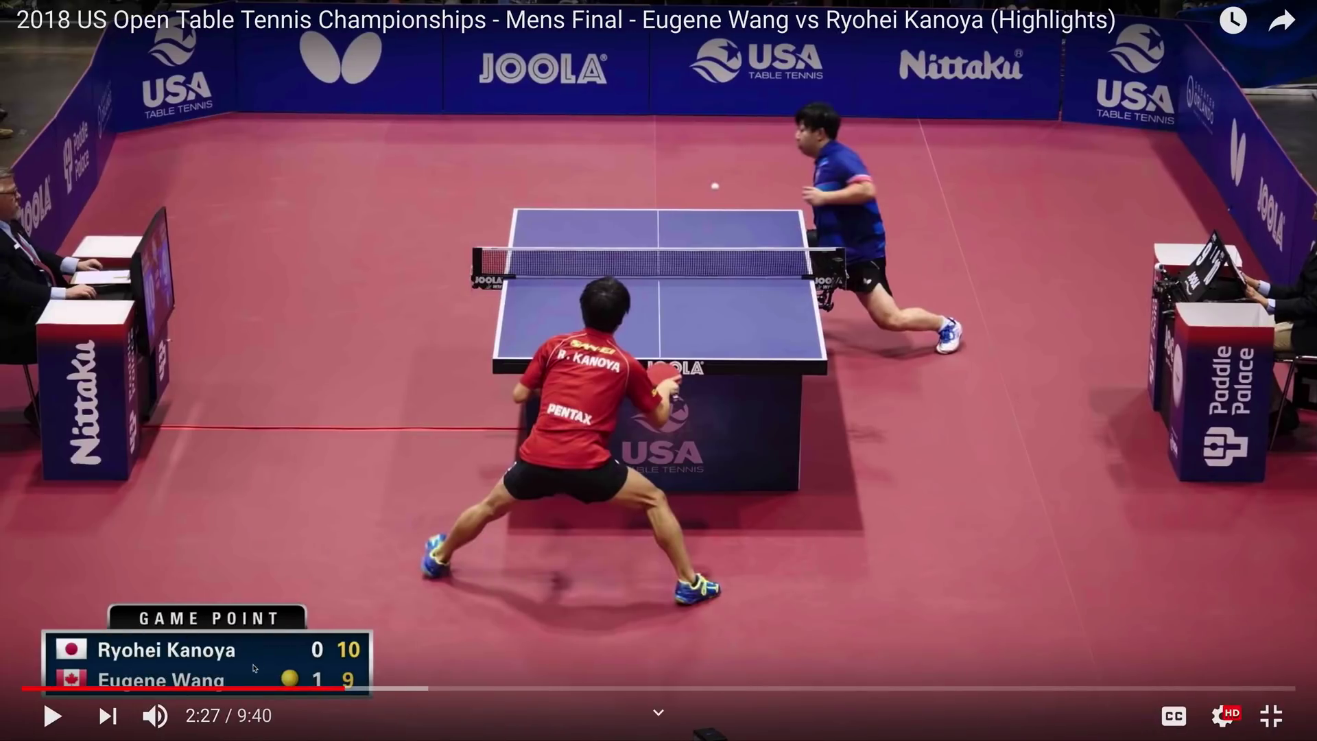
Step: Compare the reference scoreboard with the Fusion composite, ending back in Resolve
key("super+Tab")
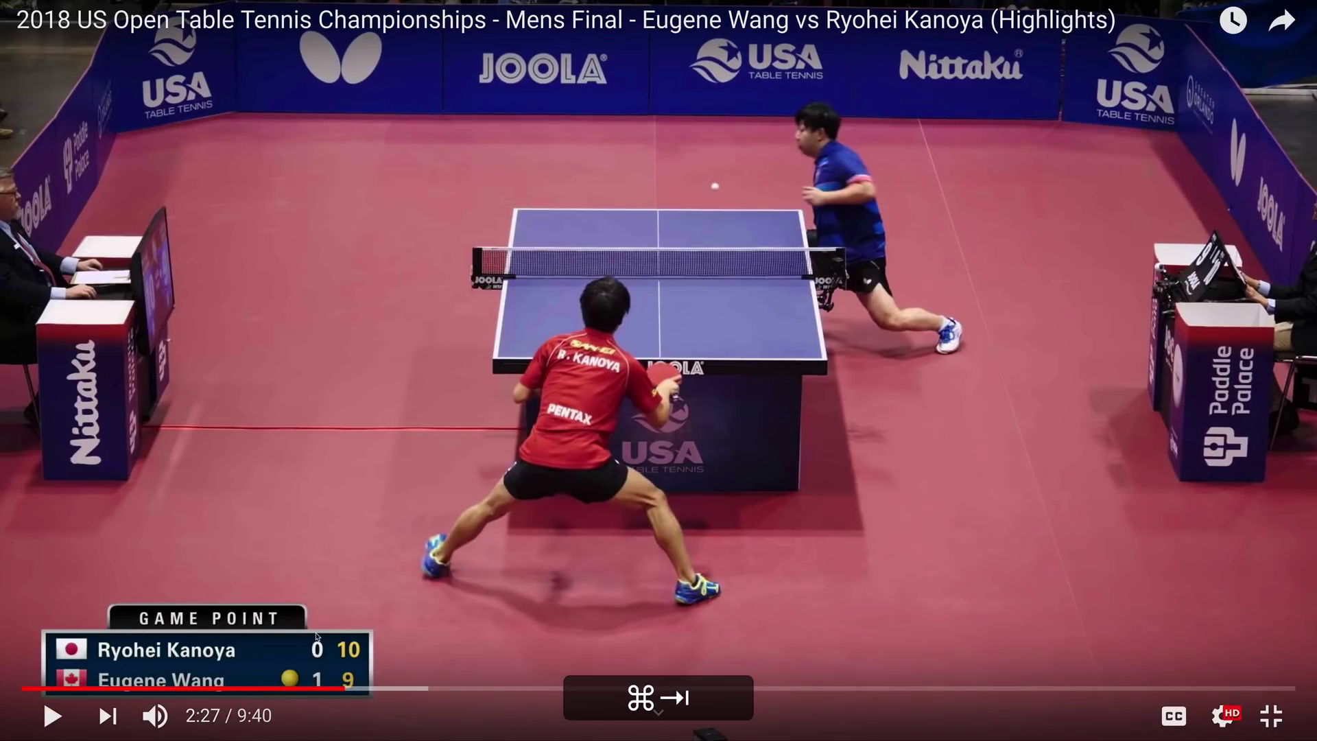
key("super+Tab")
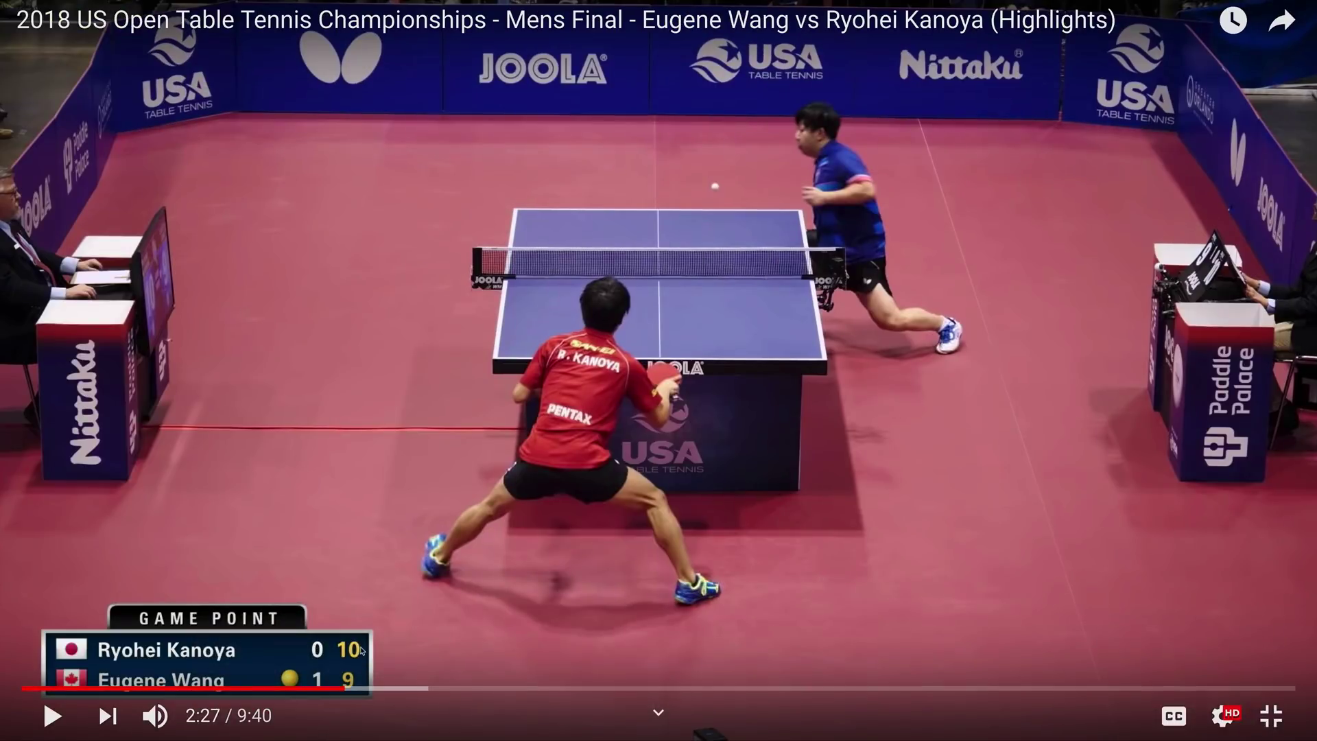
key("super+Tab")
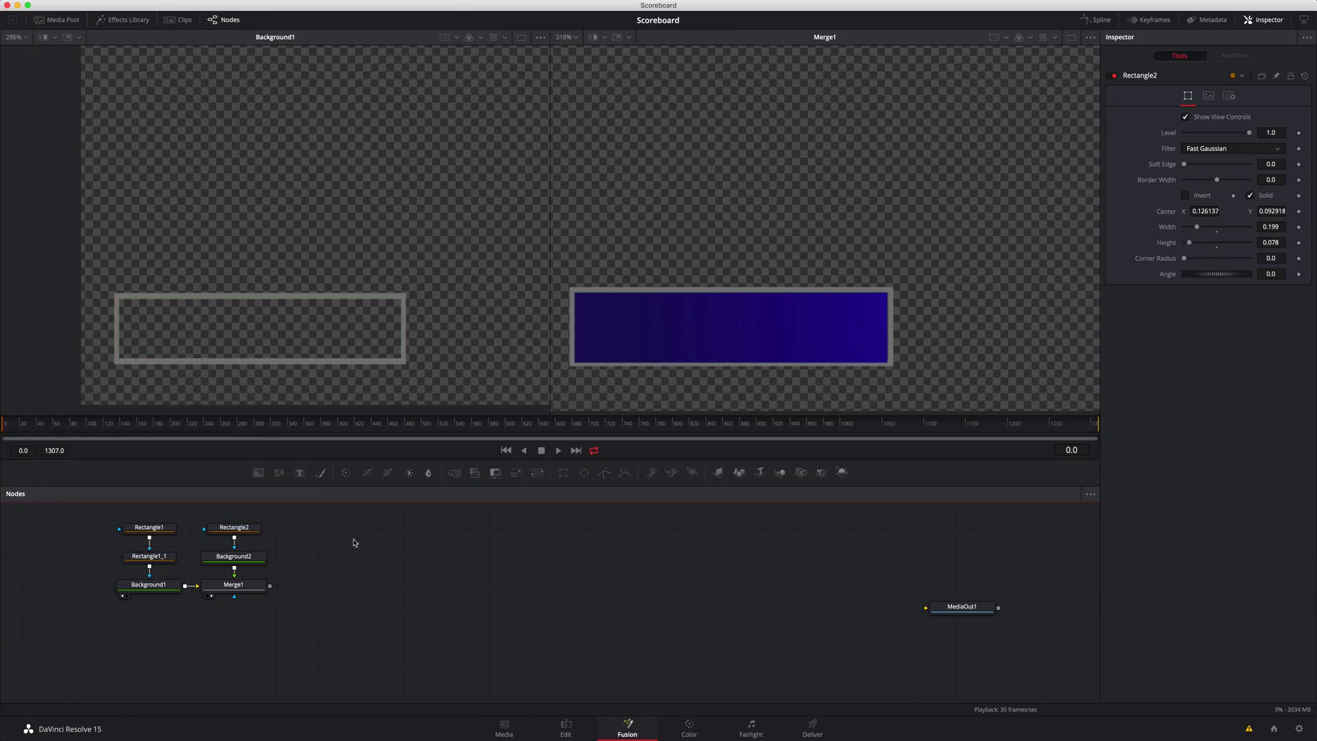
Step: Add a Text+ node beside Rectangle2 and enter the first player's Korean name
left_click(300, 476)
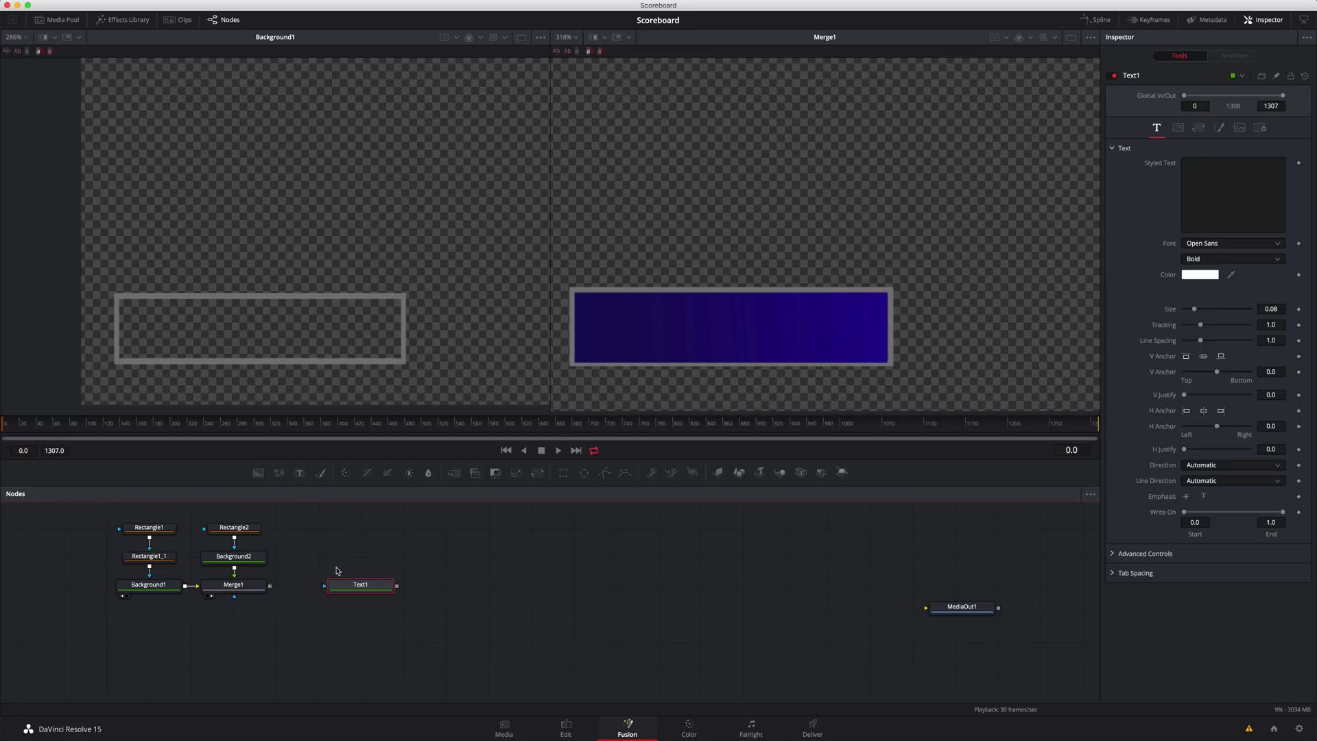
left_click_drag(351, 585, 312, 529)
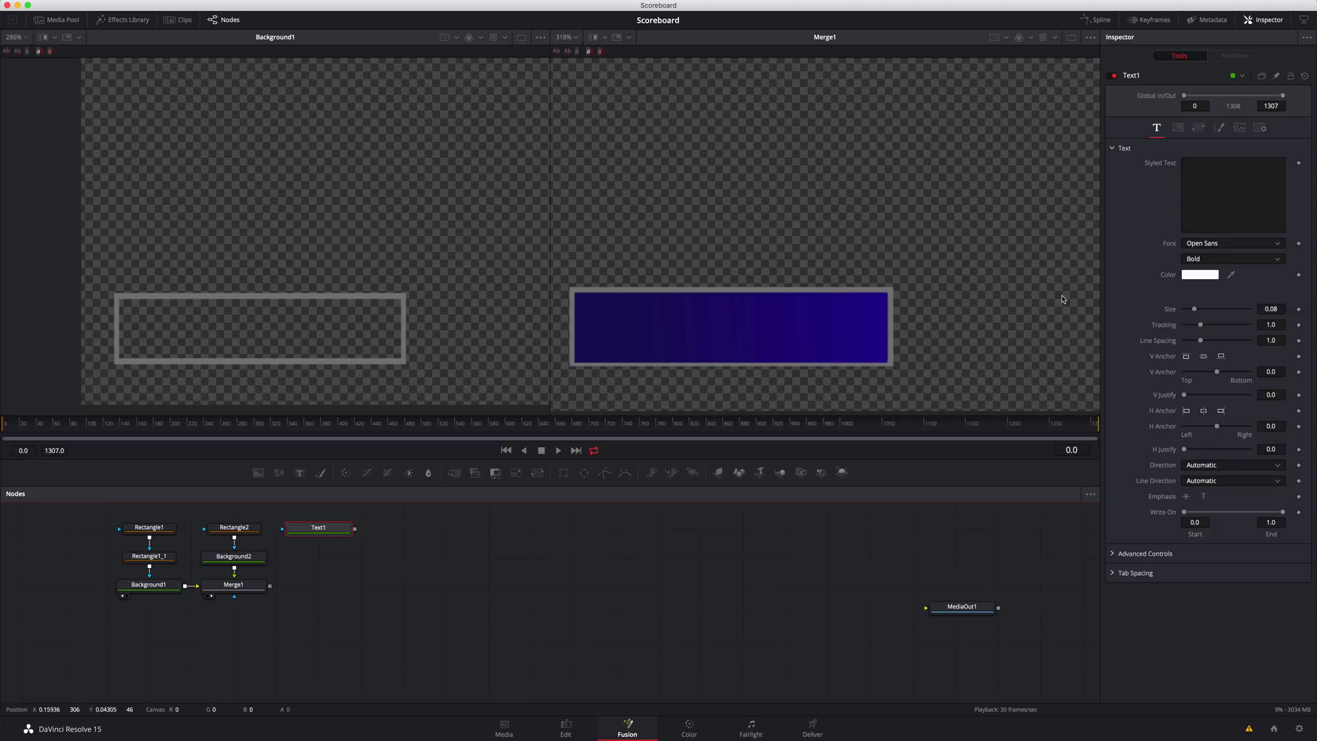
left_click(1216, 180)
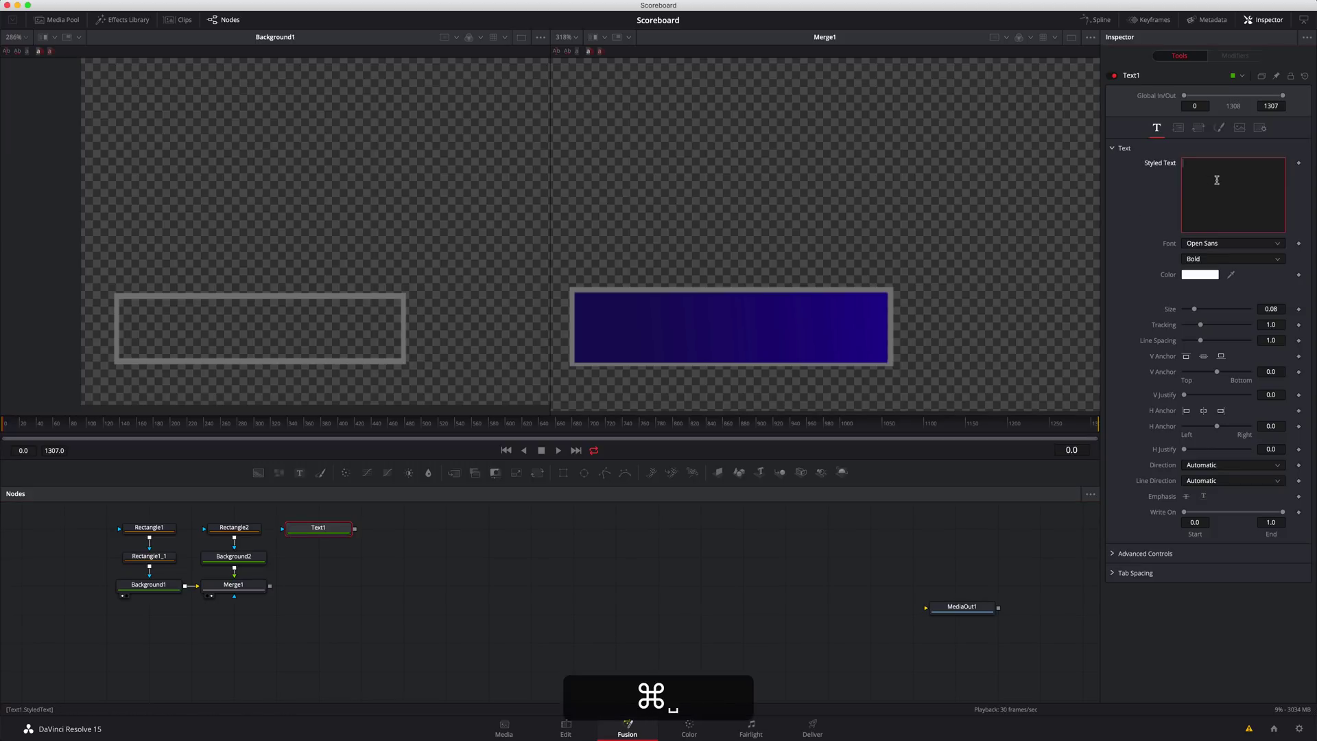
type("손세원")
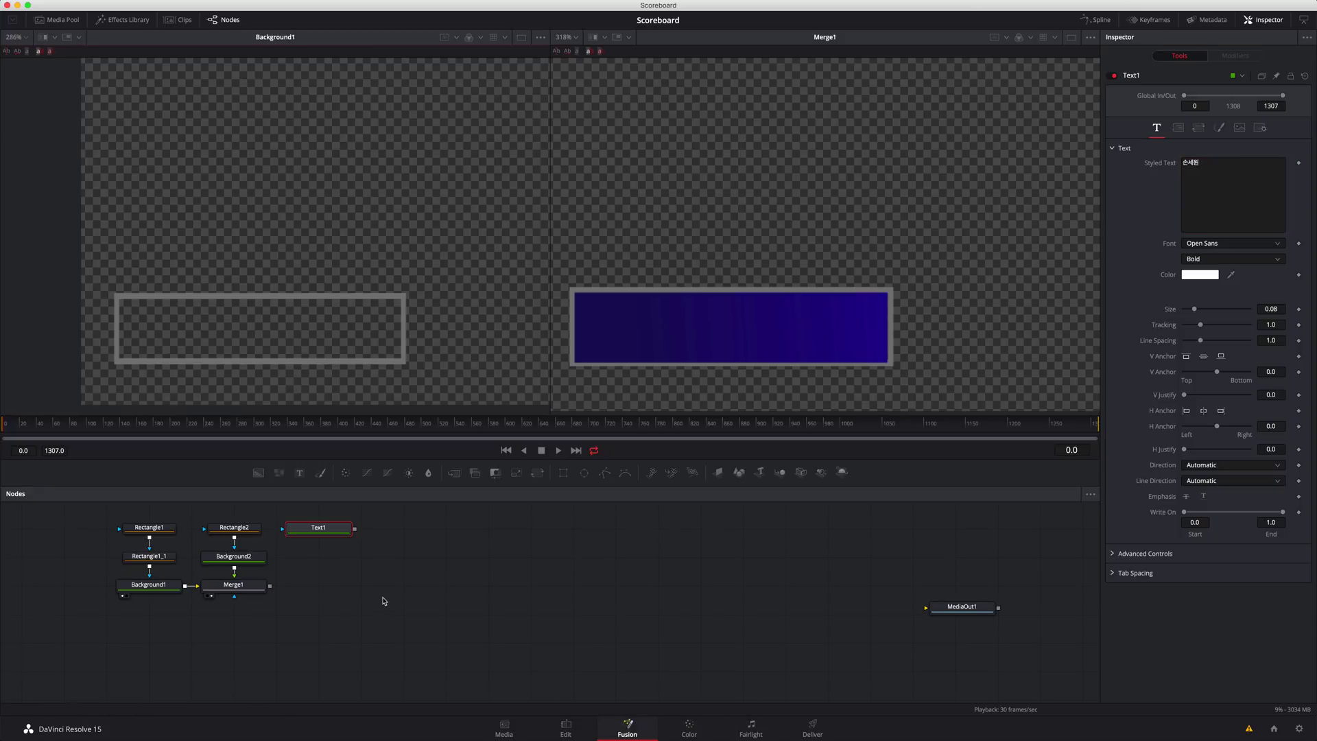
type("1")
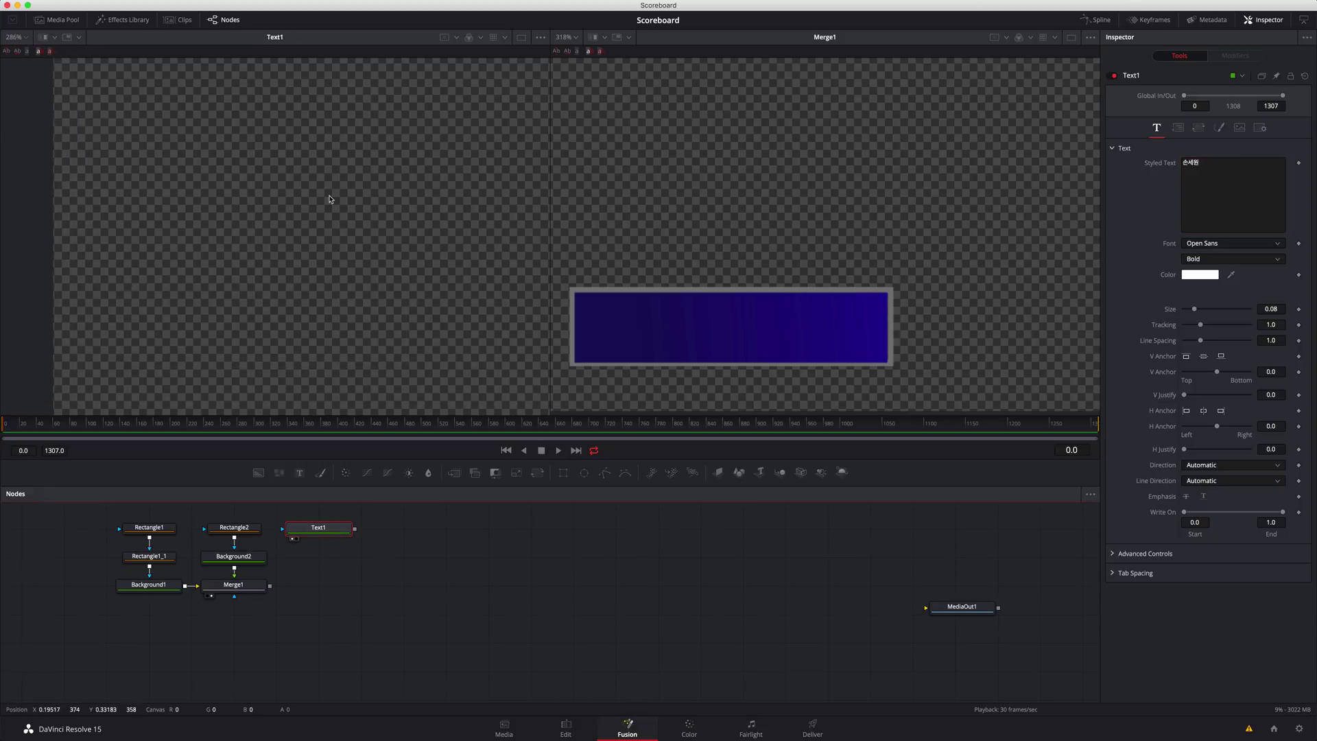
Step: Set the name text to the Swagger font and move it down and left
scroll(379, 172, "down", 10)
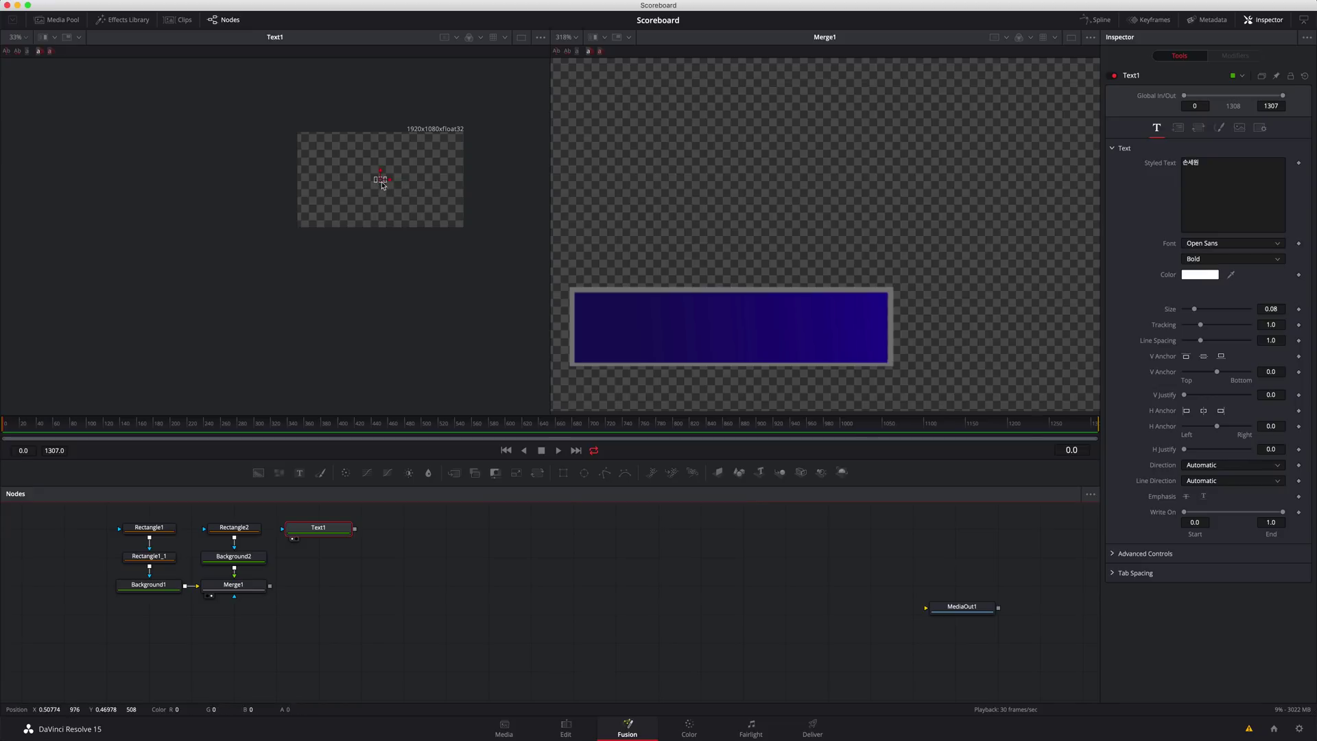
left_click(1230, 244)
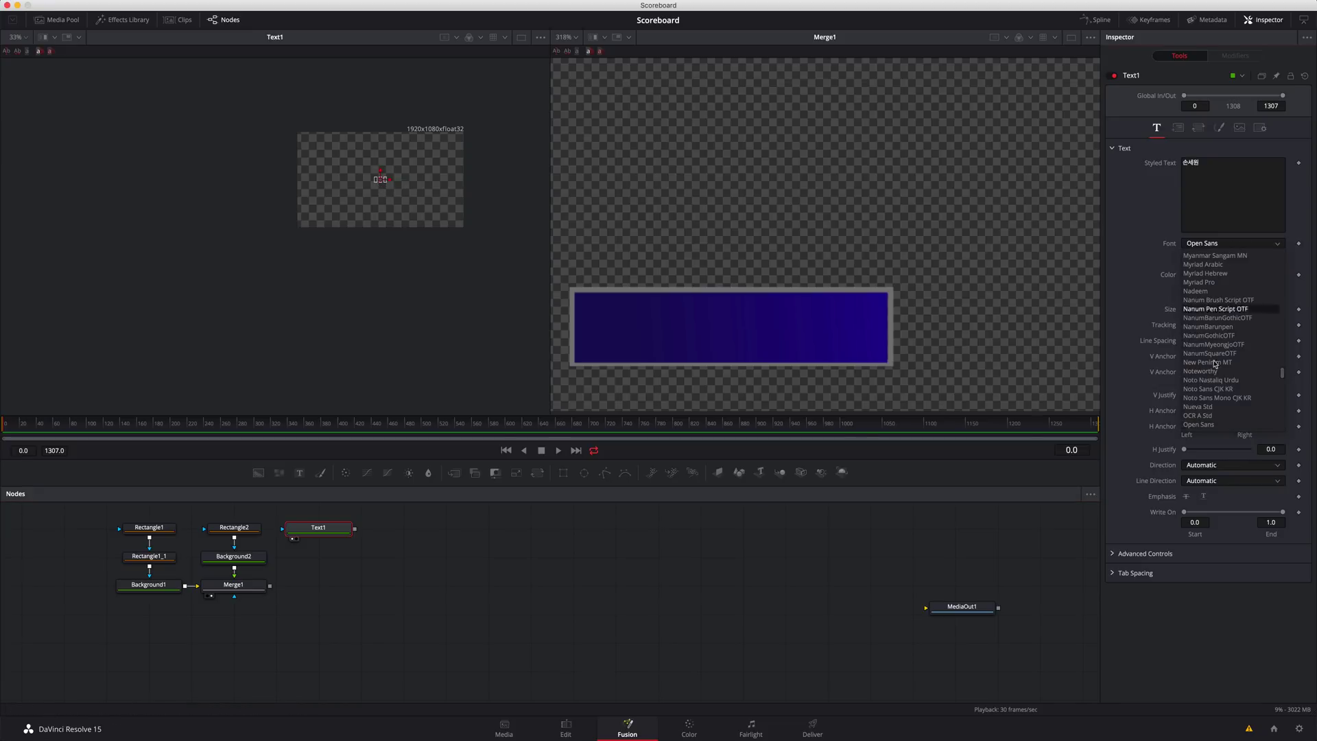
scroll(1214, 379, "down", 5)
scroll(1215, 378, "down", 5)
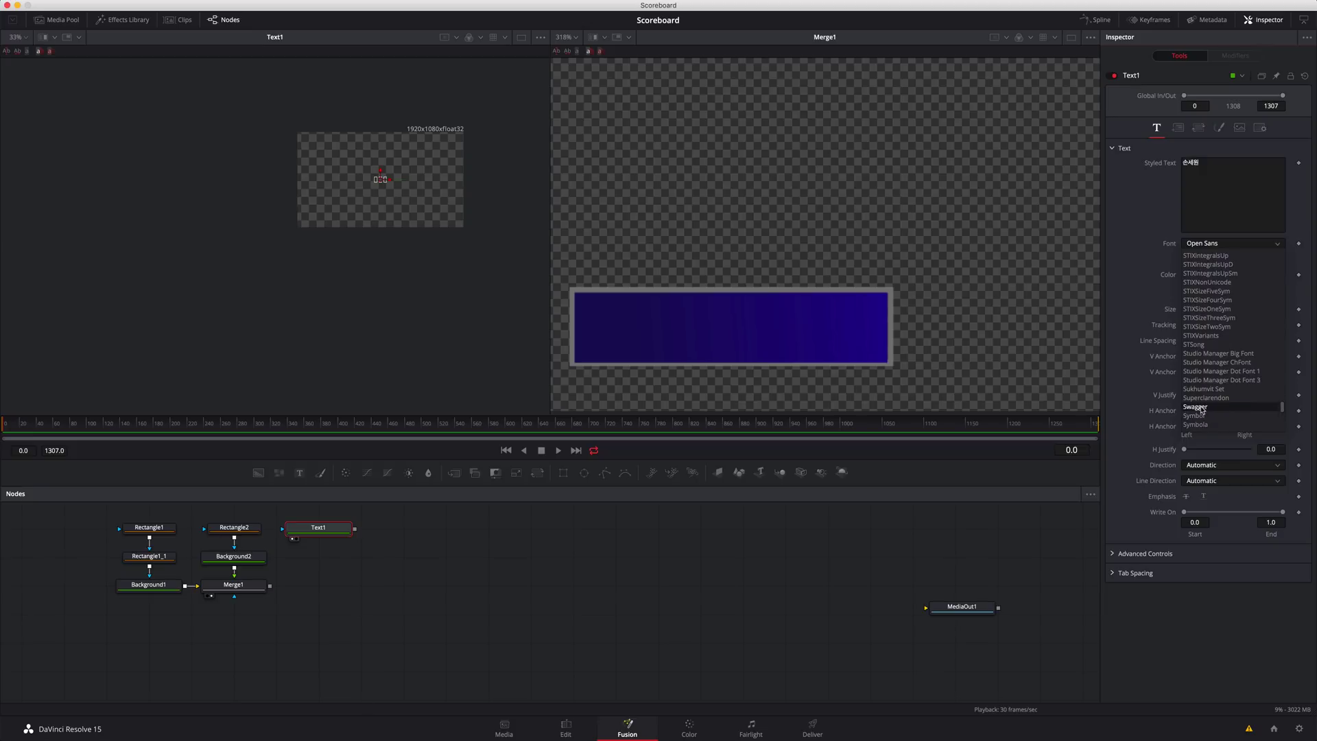
left_click(1200, 407)
left_click_drag(383, 179, 314, 218)
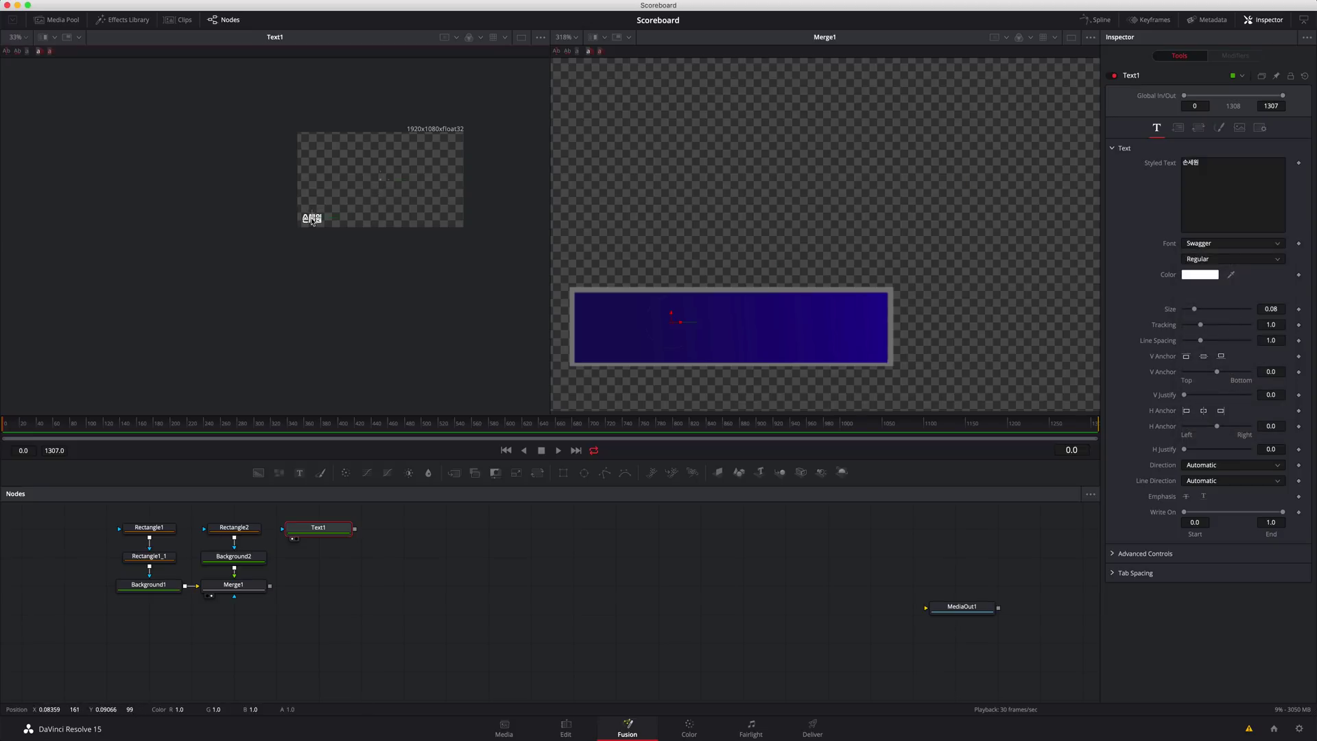
Step: Shrink the name text to size 0.0196 and copy the Text1 node
scroll(397, 217, "up", 5)
scroll(397, 218, "left", 5)
scroll(397, 218, "up", 2)
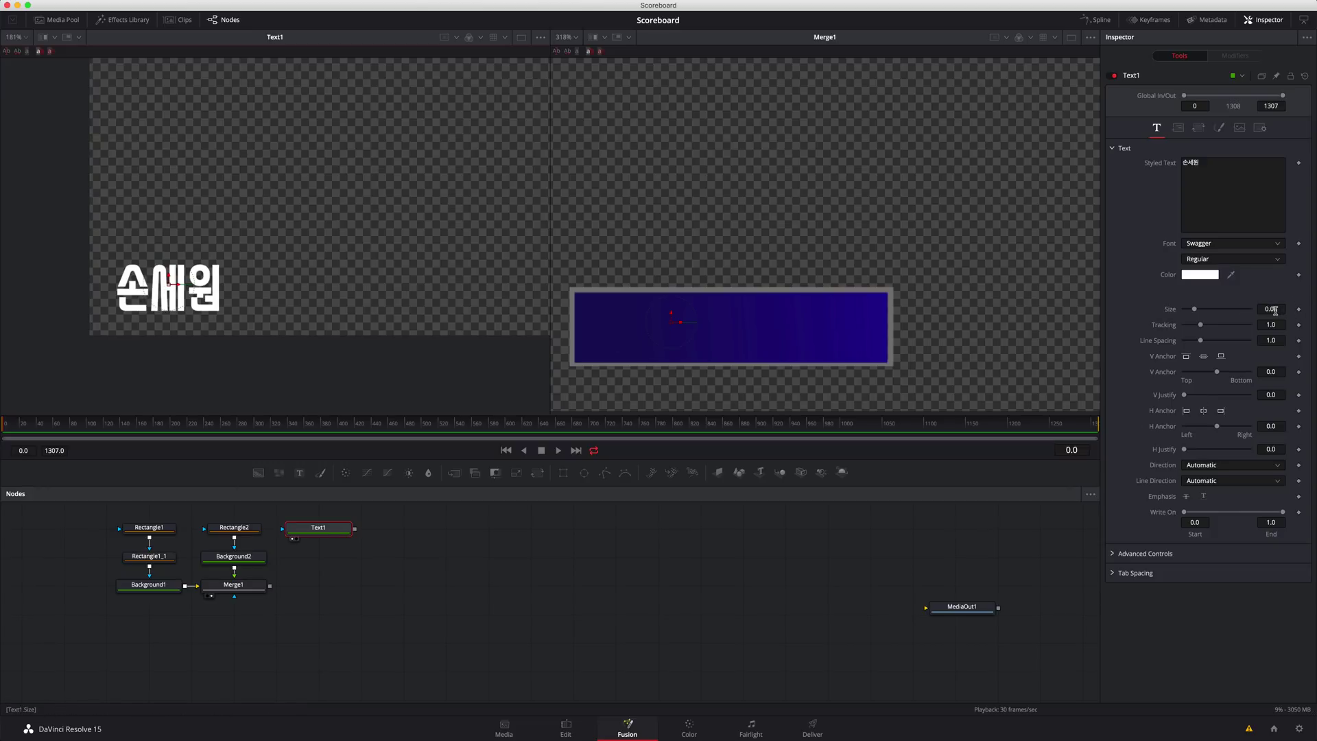
left_click_drag(1275, 310, 1241, 310)
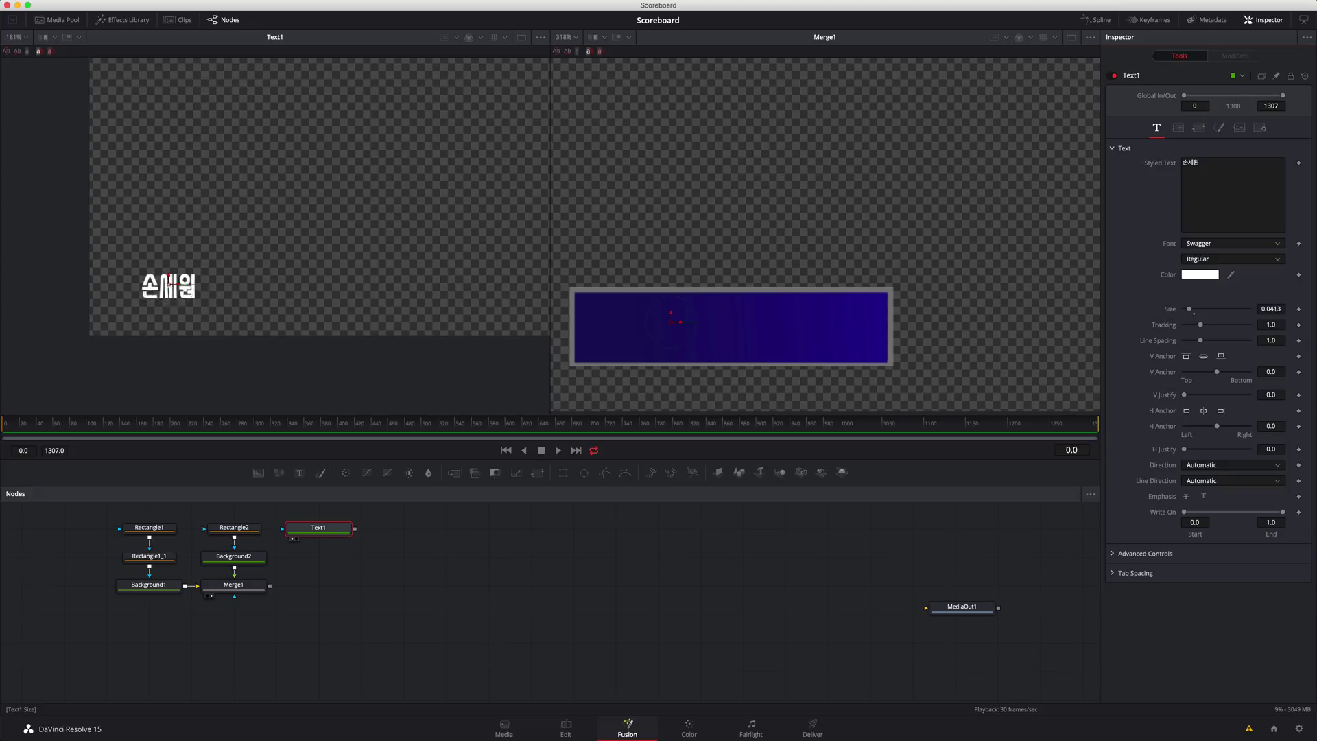
left_click_drag(168, 281, 149, 286)
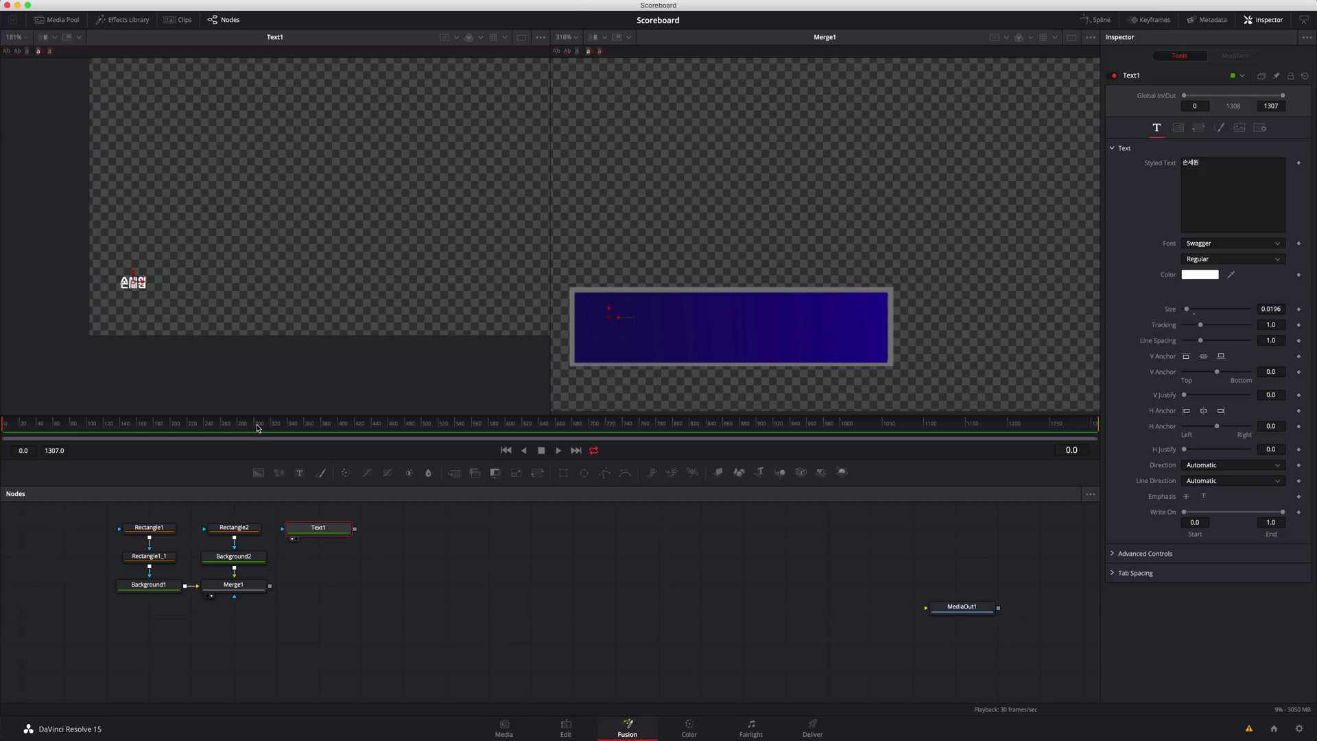
left_click(330, 534)
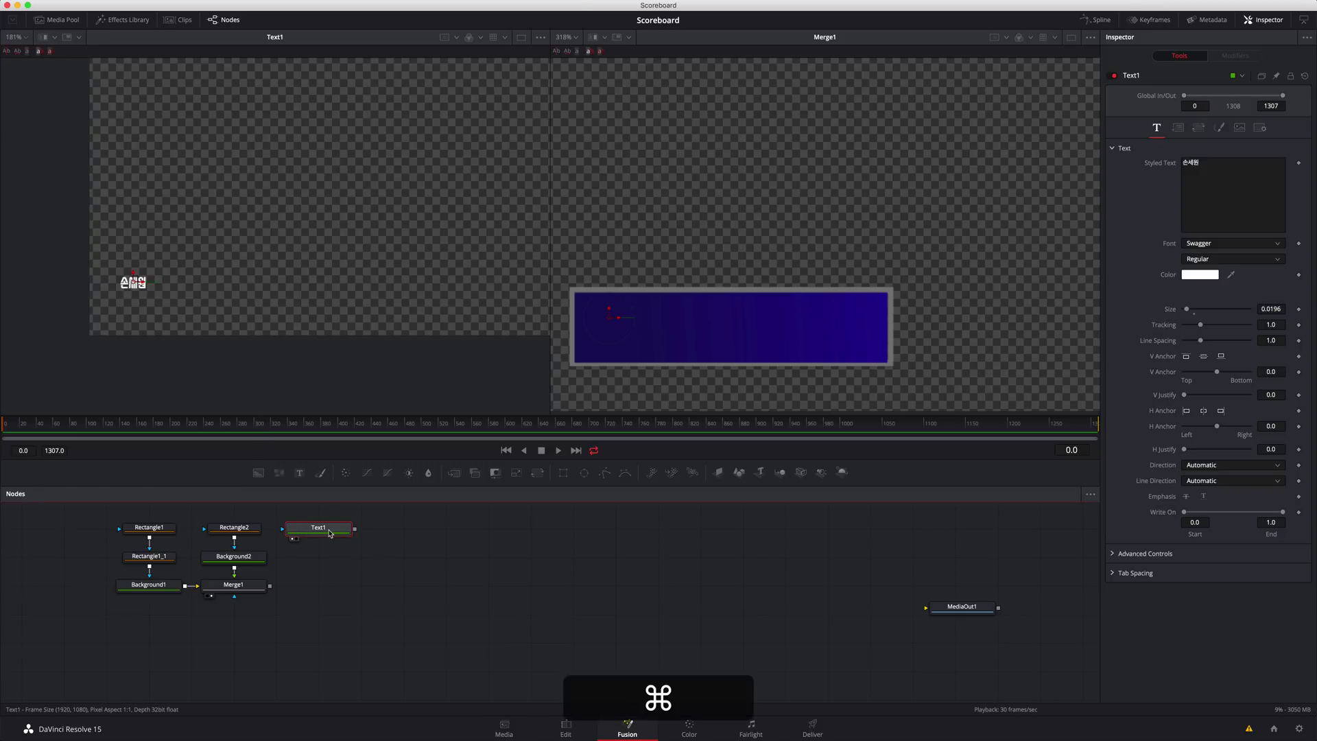
key("super+c")
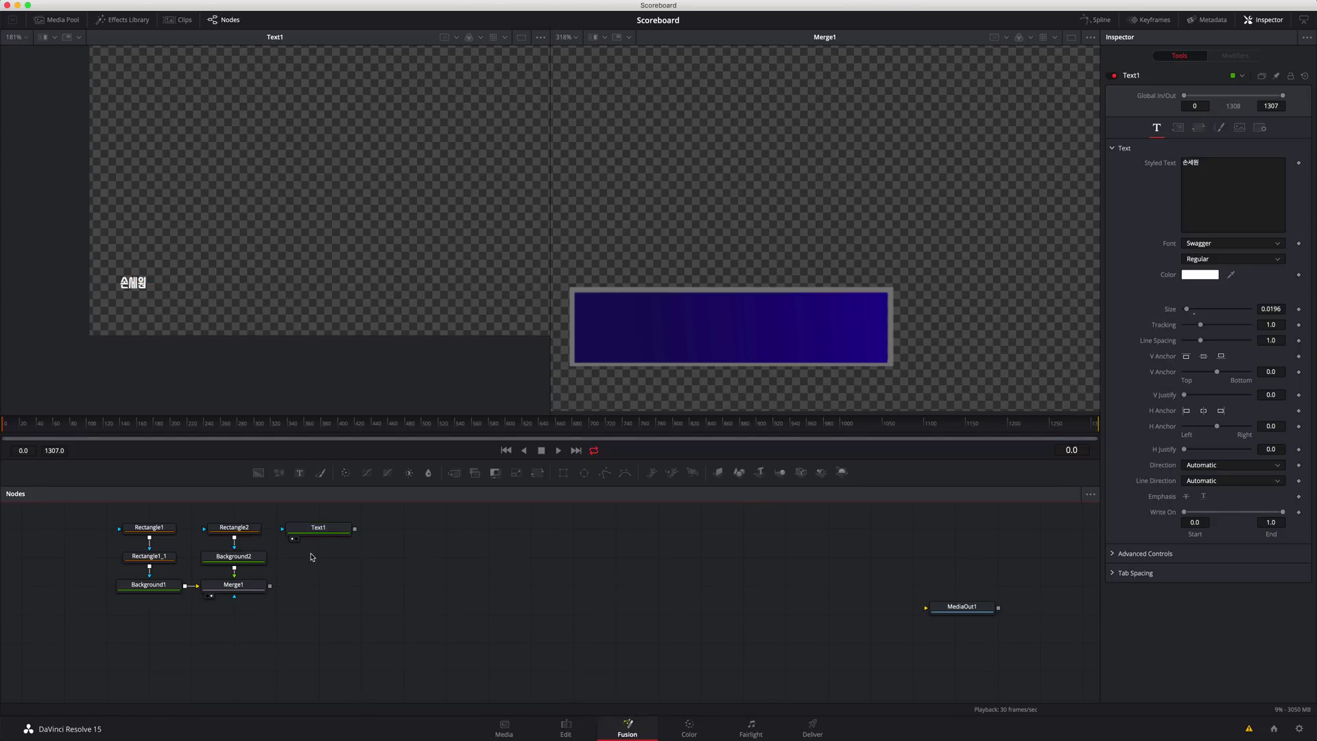
Step: Paste a duplicate of the text node and rename Text1 to Player_1
key("super+v")
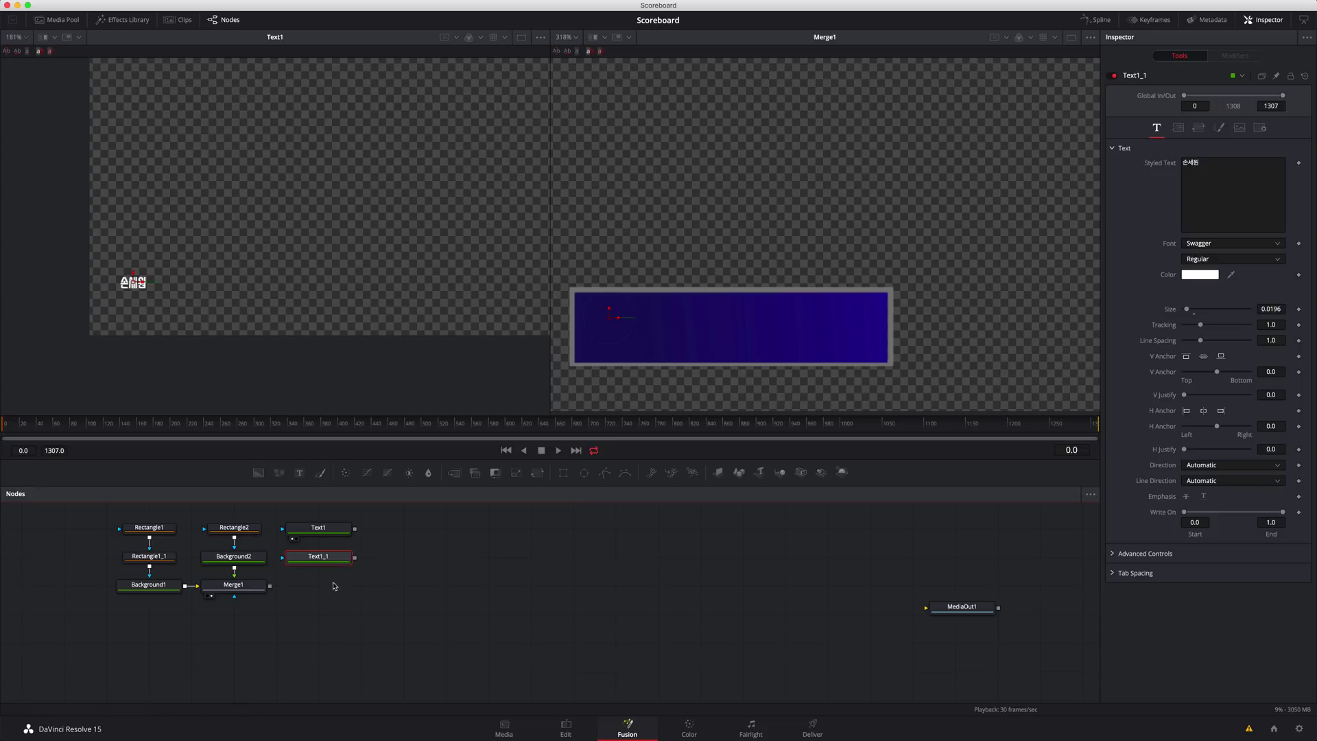
left_click(326, 530)
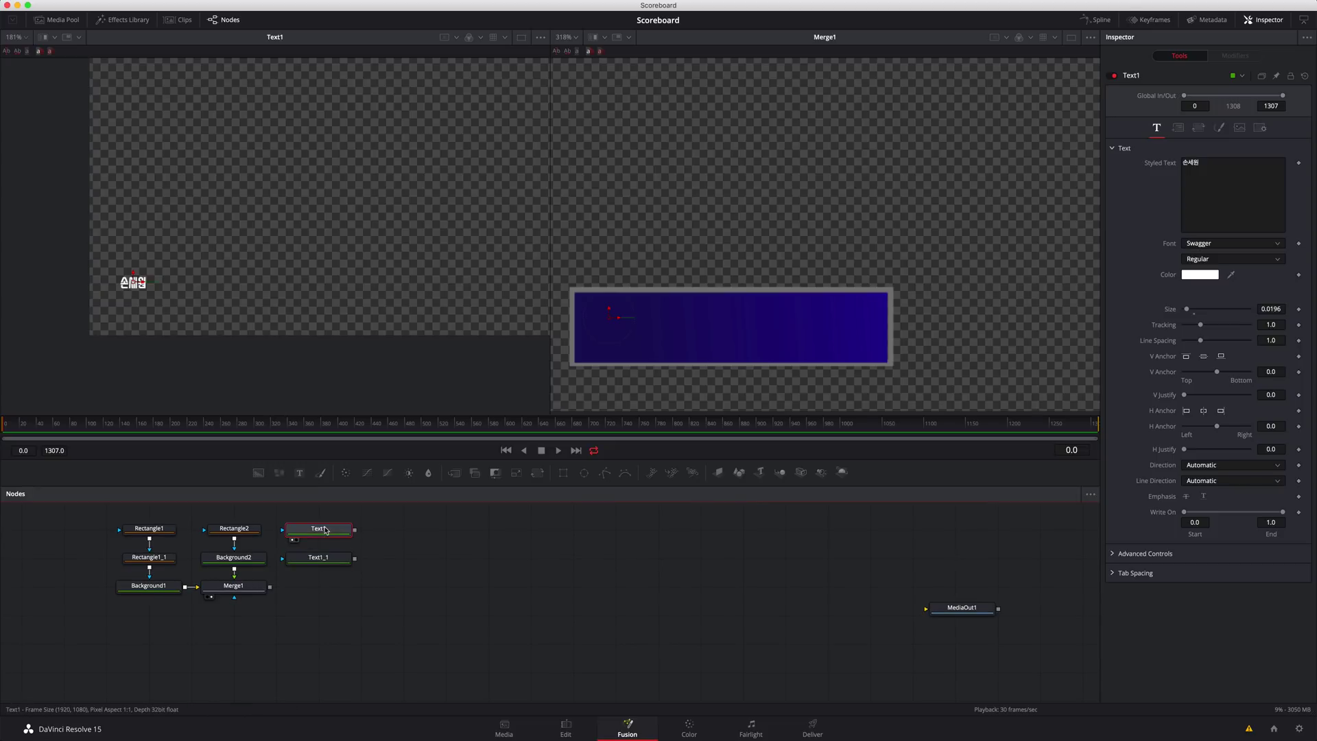
key("F2")
type("Py")
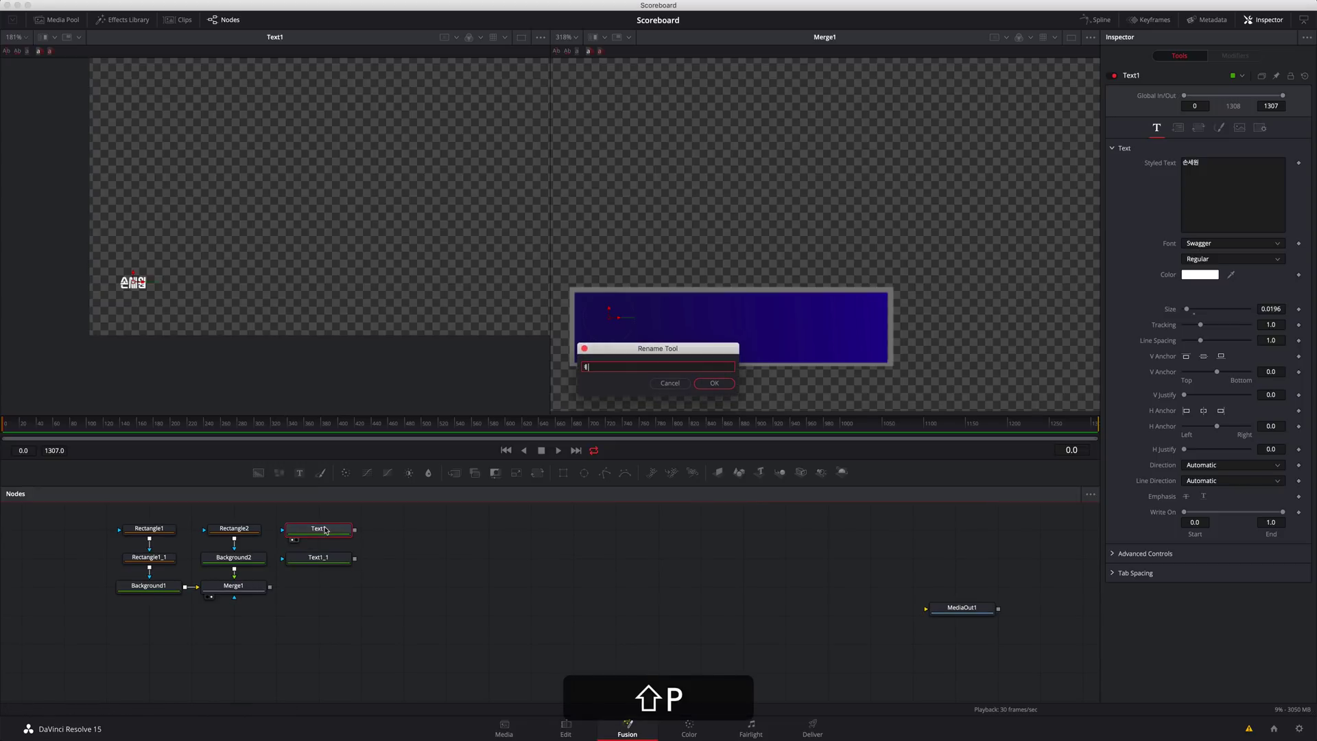
key("BackSpace")
key("super+space")
type("Pl")
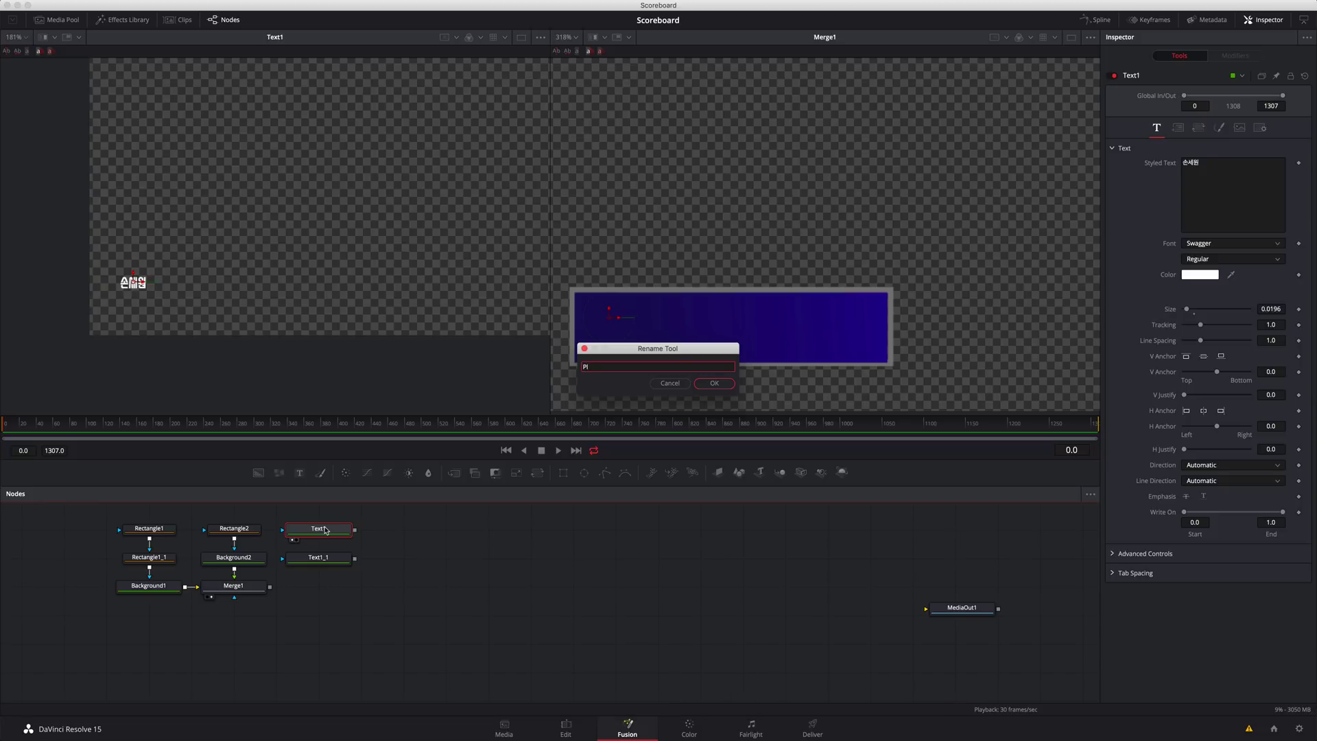
type("ayer_1")
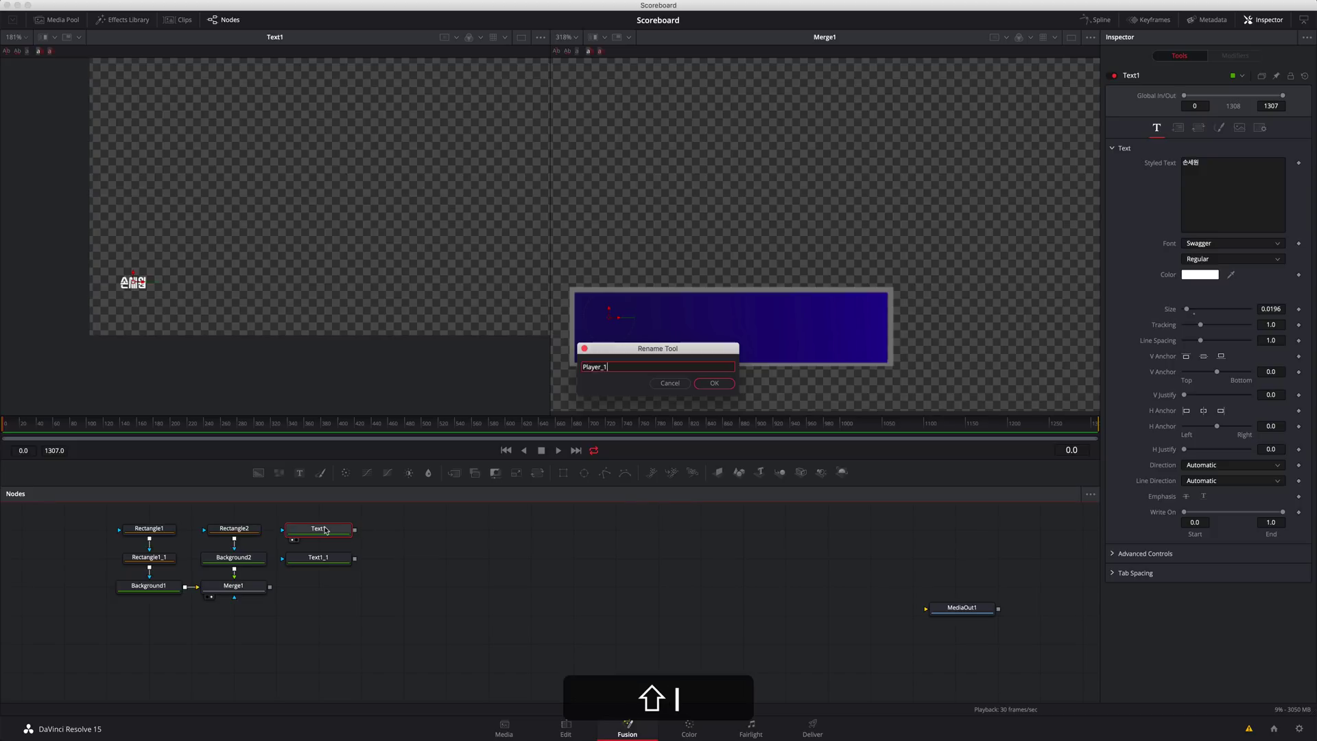
key("Return")
Step: Rename the duplicate Text1_1 to Player_2
left_click(323, 561)
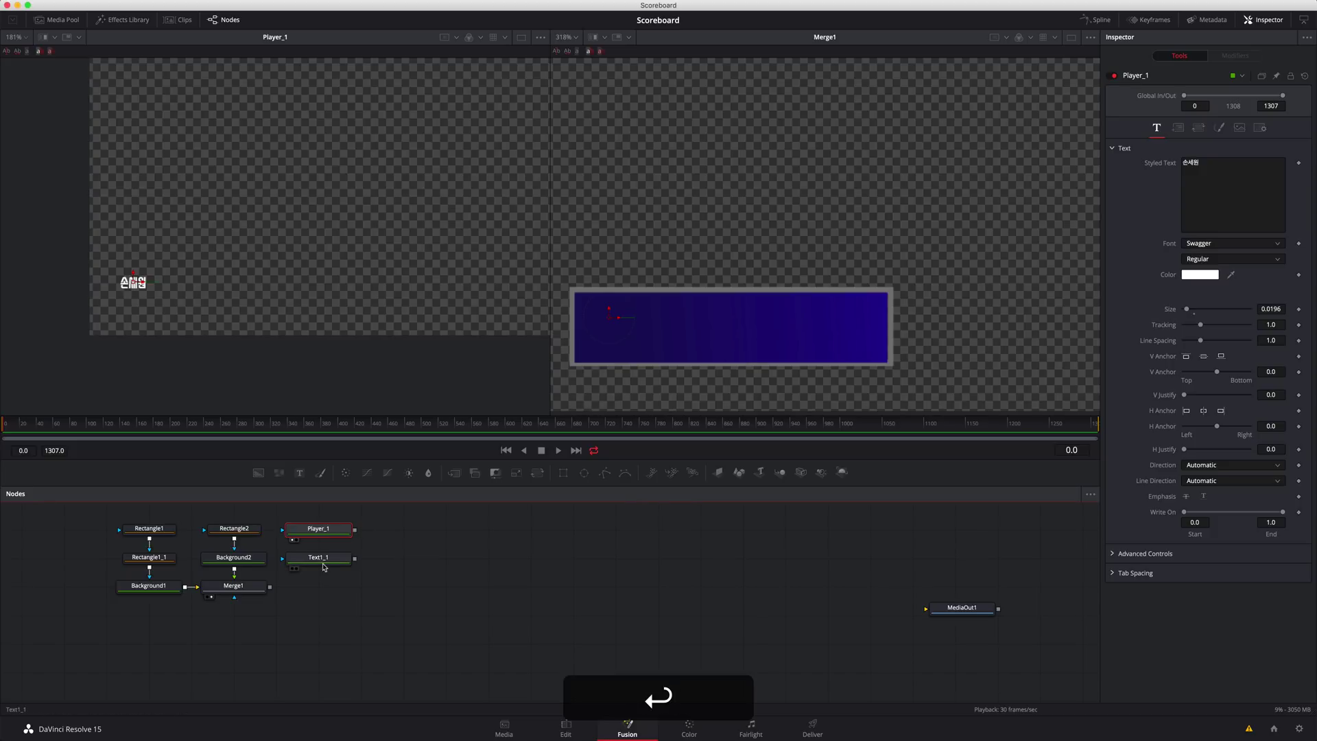
key("F2")
type("Playe")
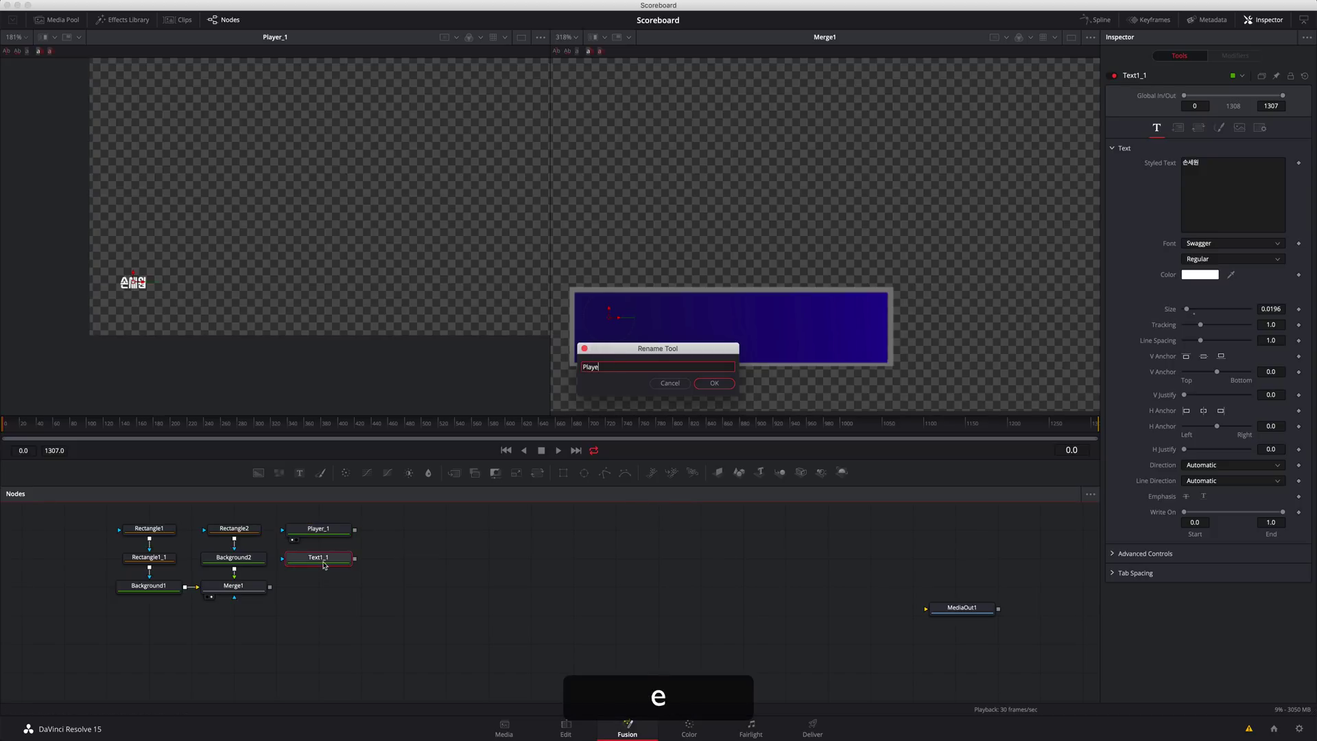
type("r_2")
key("Return")
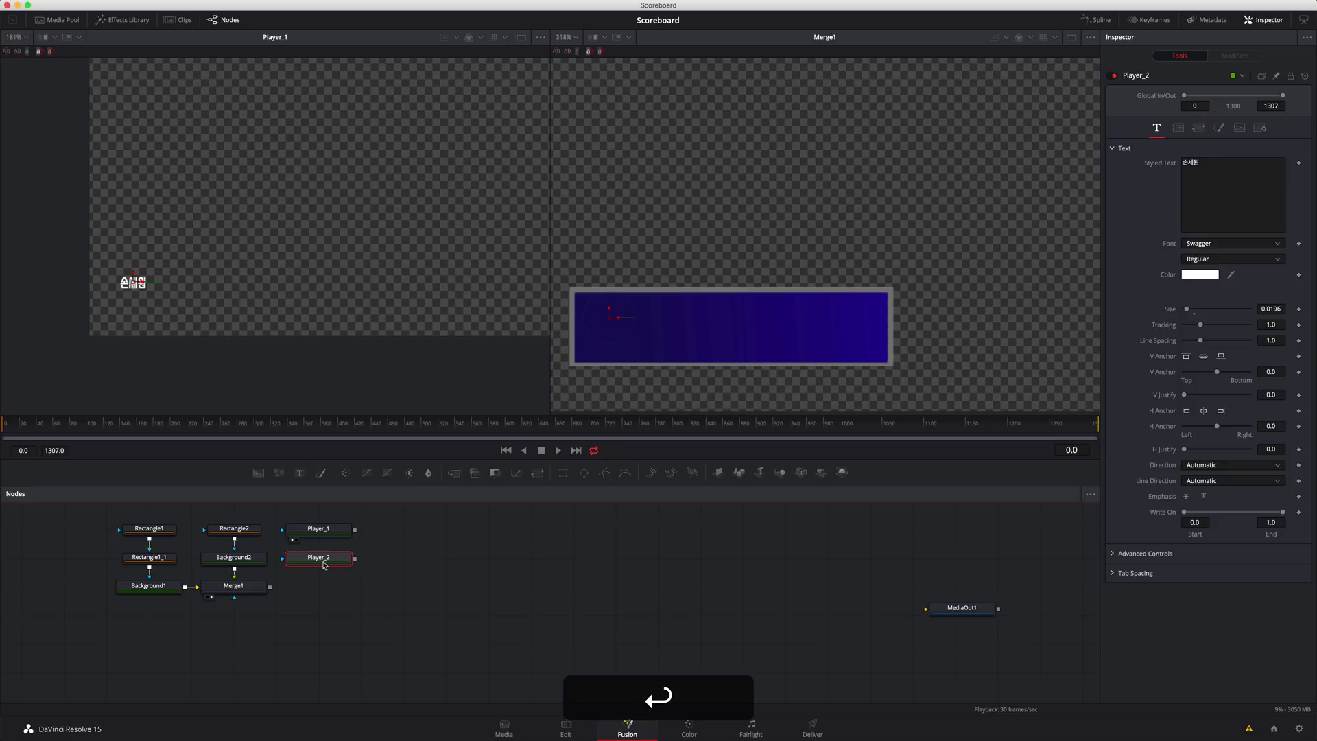
Step: Change Player_2 to the second player's Korean name, merge it with Player_1, and move it lower
left_click(1205, 168)
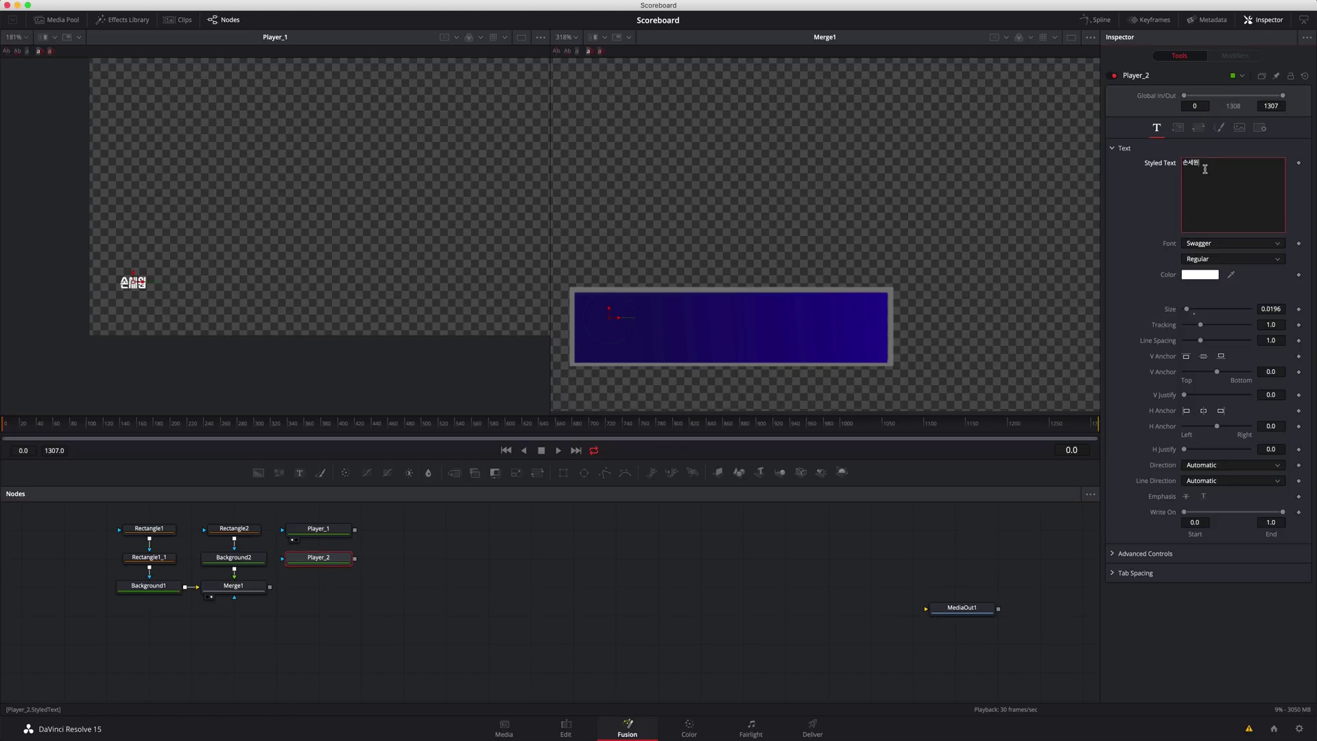
key("super+space")
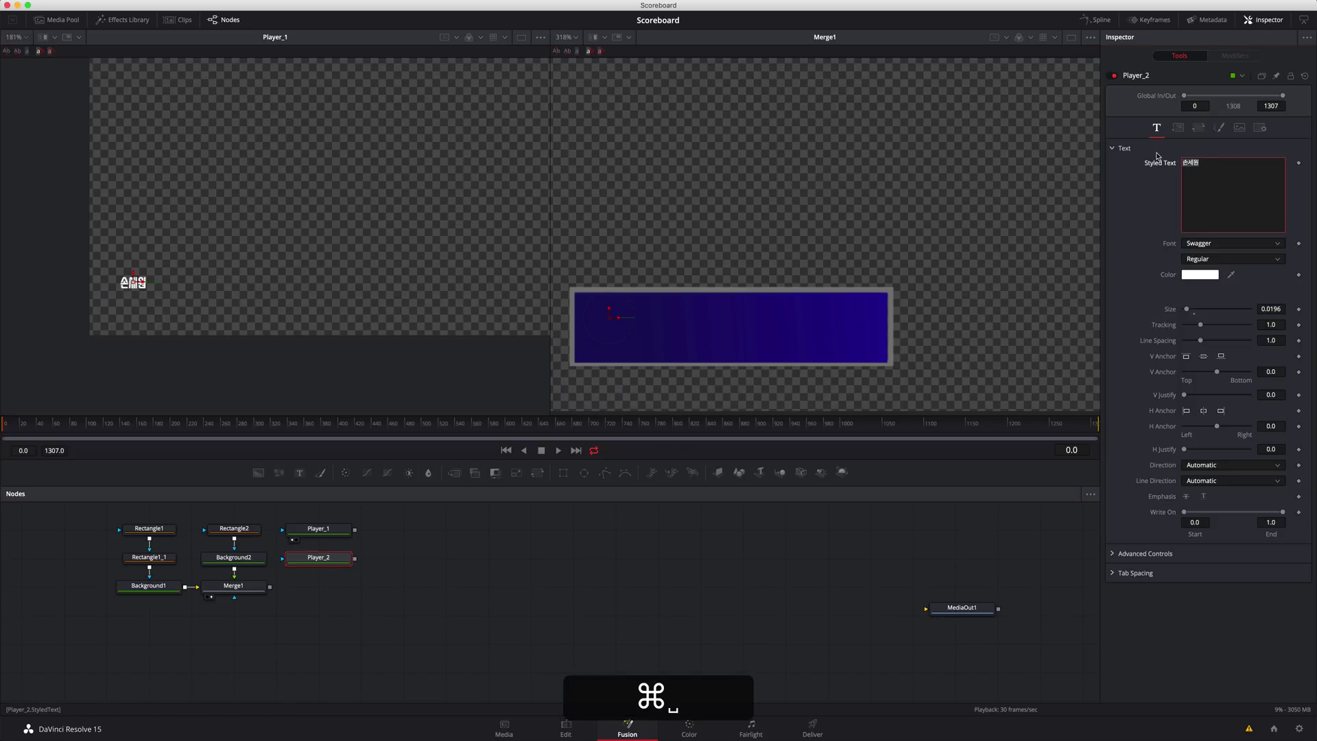
type("김택수")
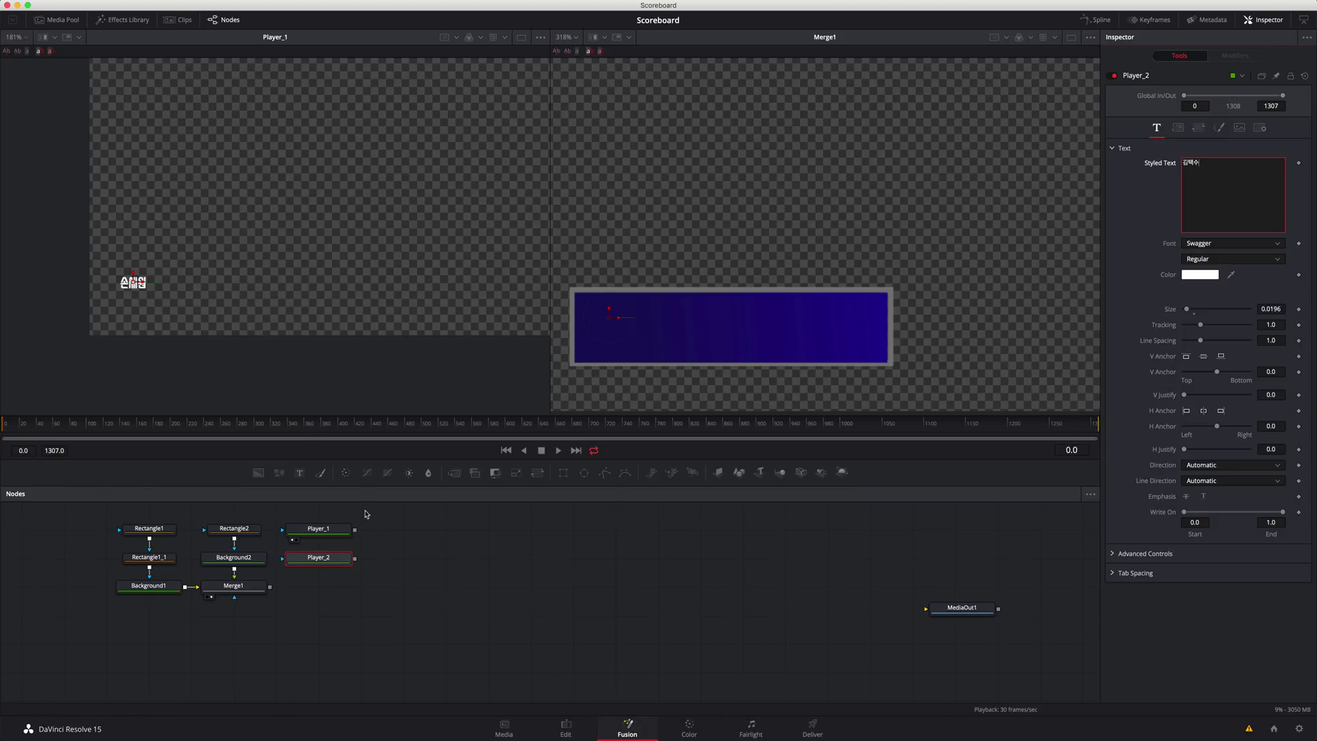
left_click_drag(355, 530, 354, 558)
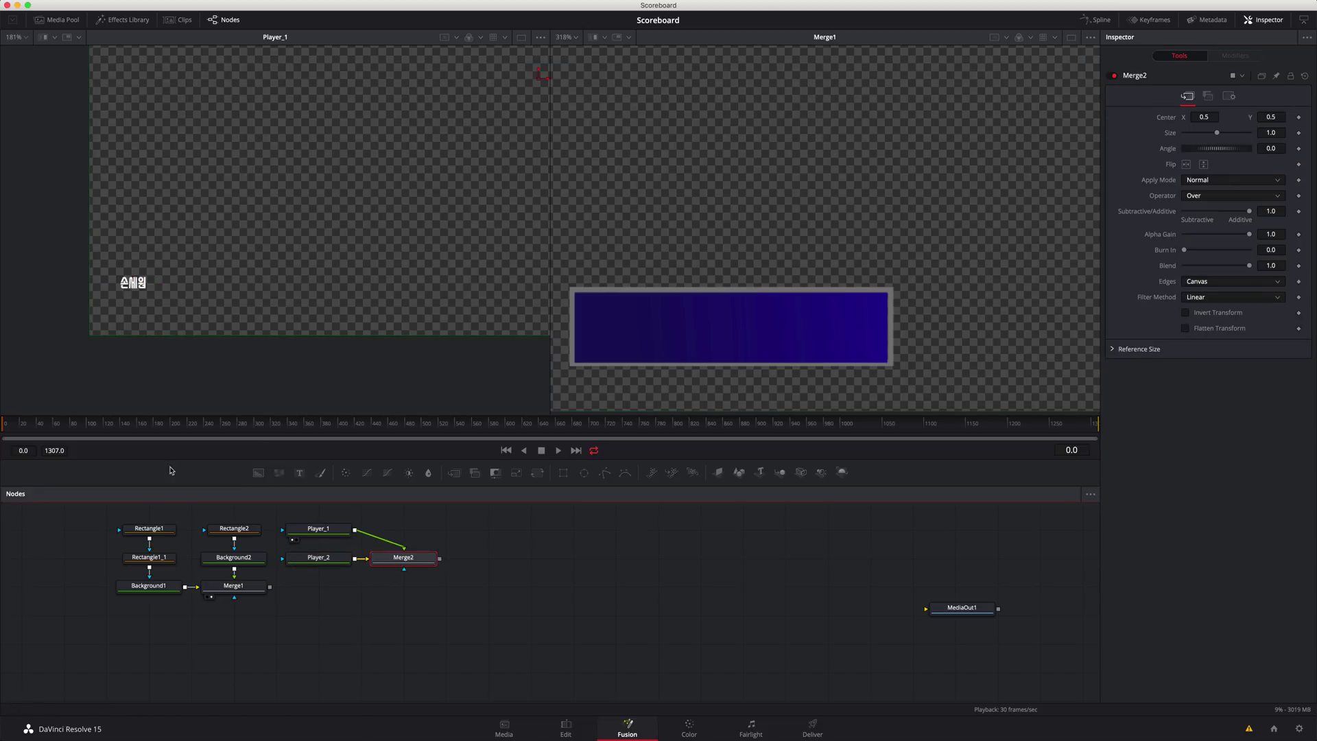
left_click(334, 560)
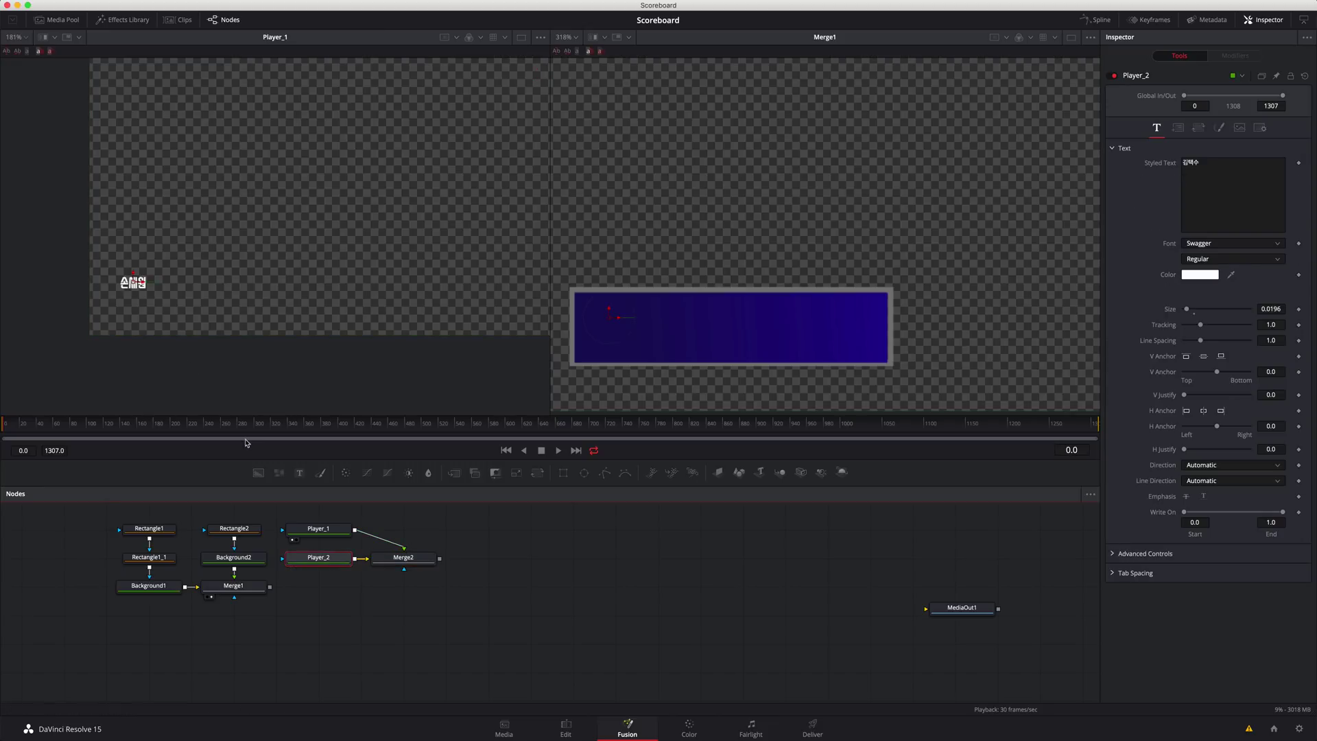
key("1")
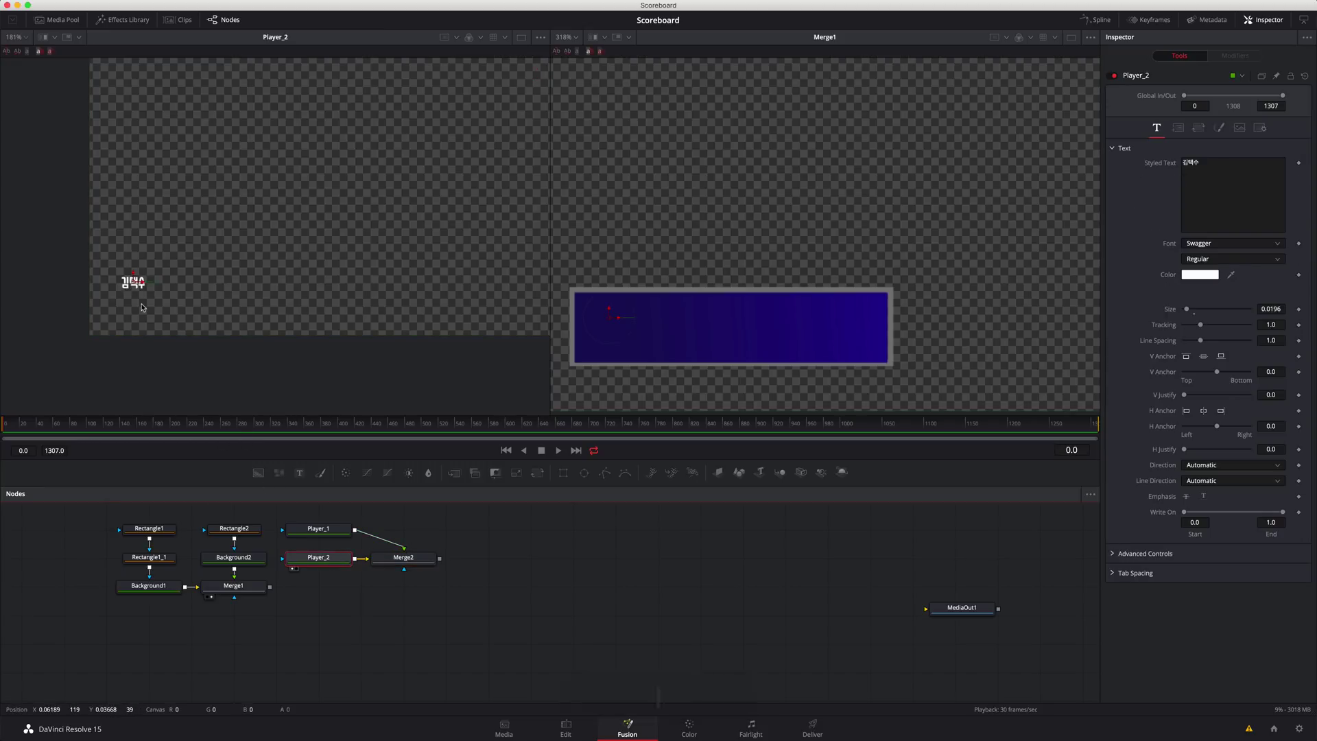
left_click_drag(133, 275, 133, 290)
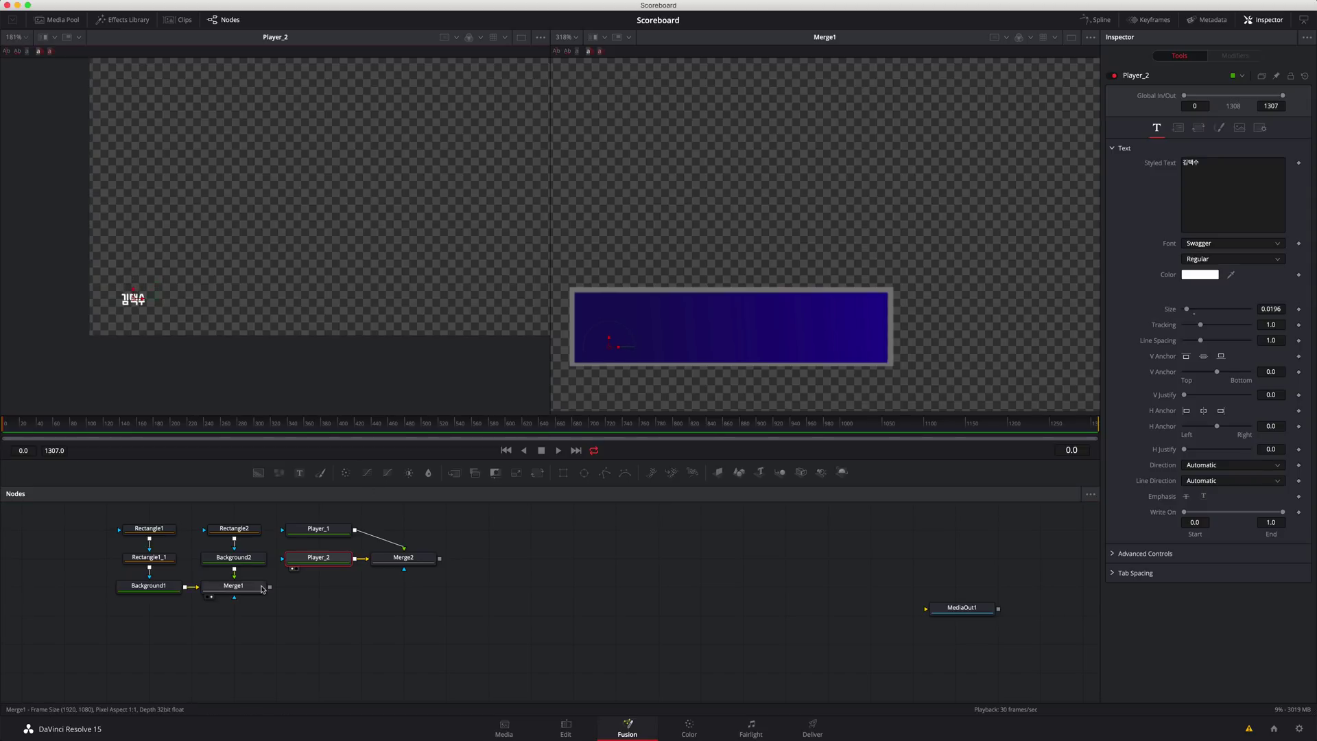
Step: Rearrange the nodes, feed Merge2 into Merge1 as Merge3, and view the result
left_click_drag(233, 585, 360, 585)
left_click_drag(282, 505, 378, 546)
left_click(378, 544)
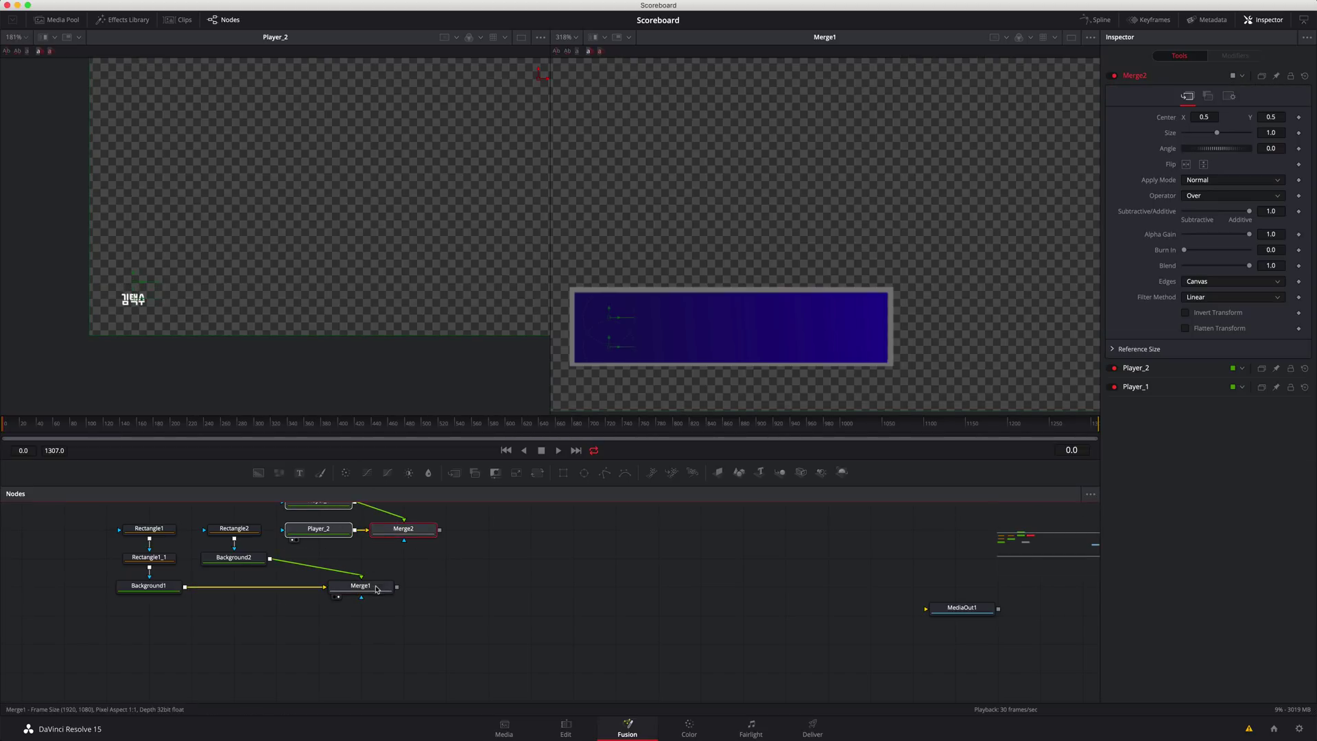
left_click_drag(439, 530, 397, 587)
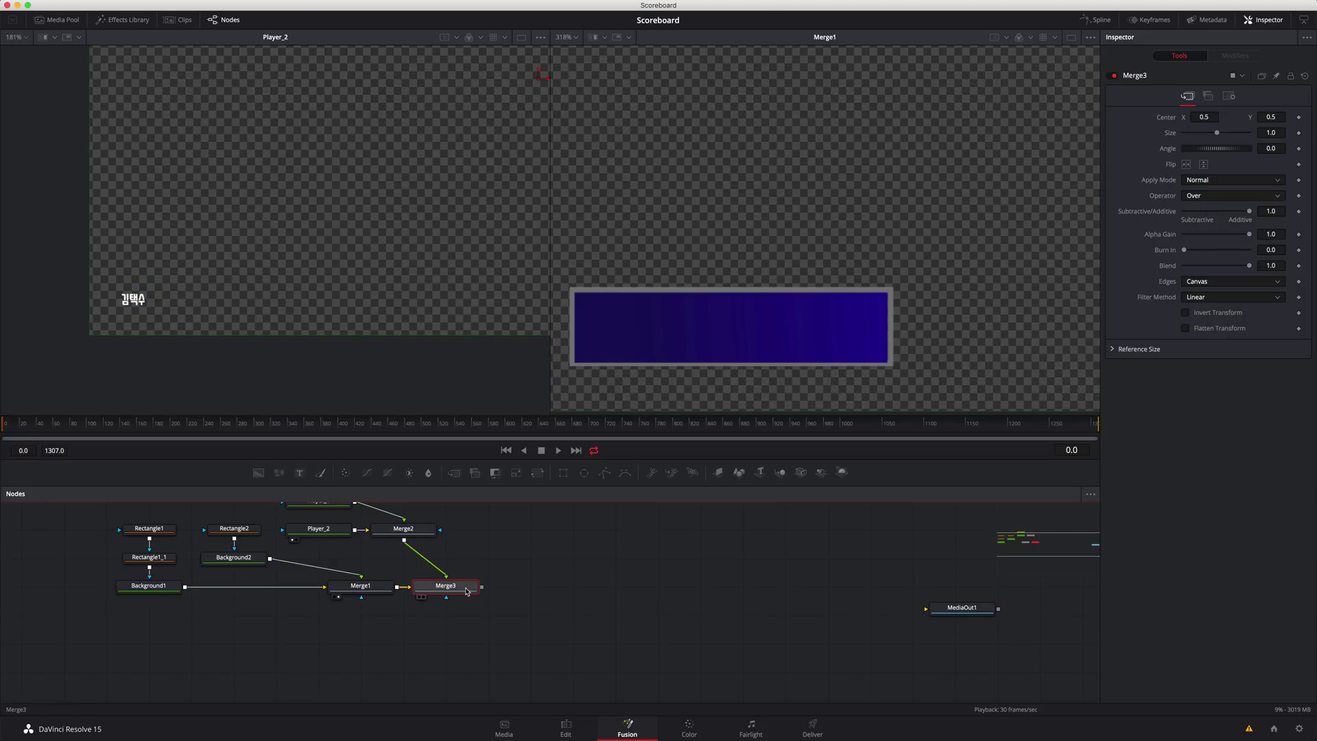
key("2")
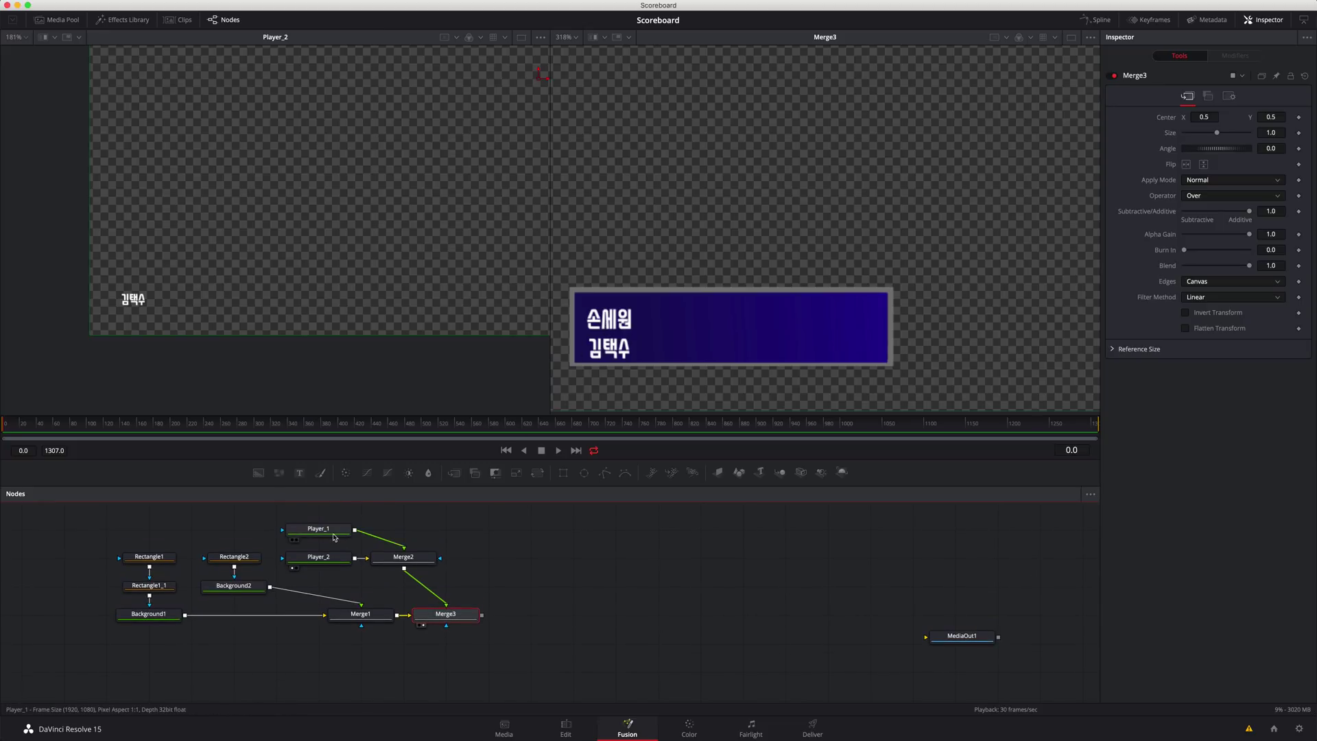
Step: Nudge Player_1 up on the bar and set its tracking to 1.1
left_click(329, 532)
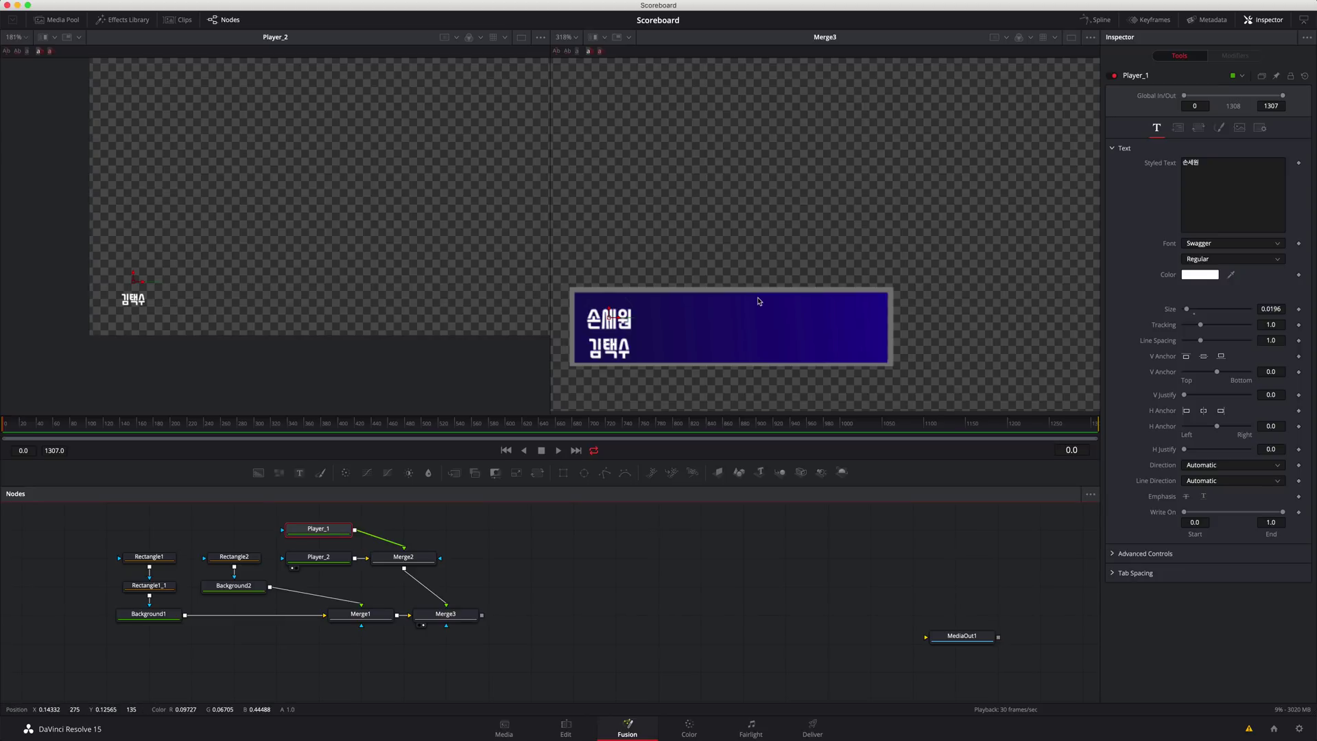
left_click_drag(613, 316, 609, 301)
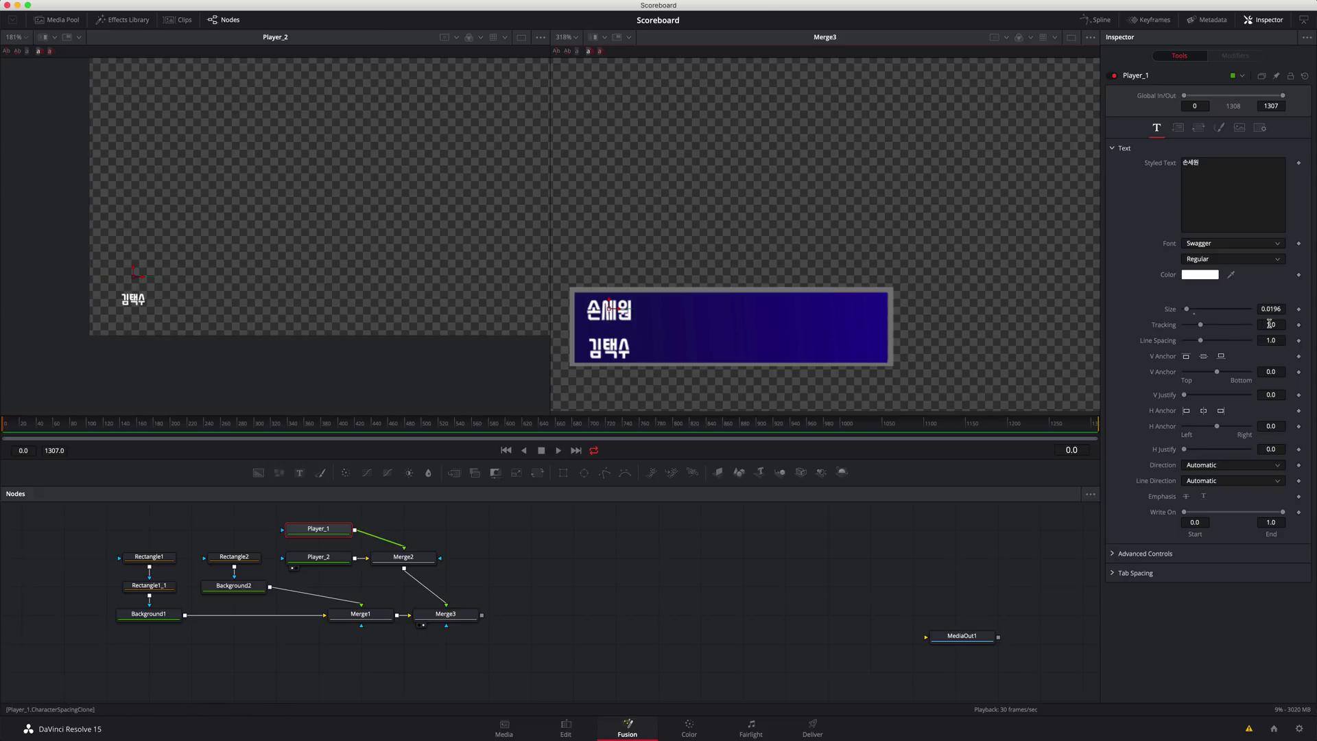
type("8")
key("Return")
left_click(1271, 325)
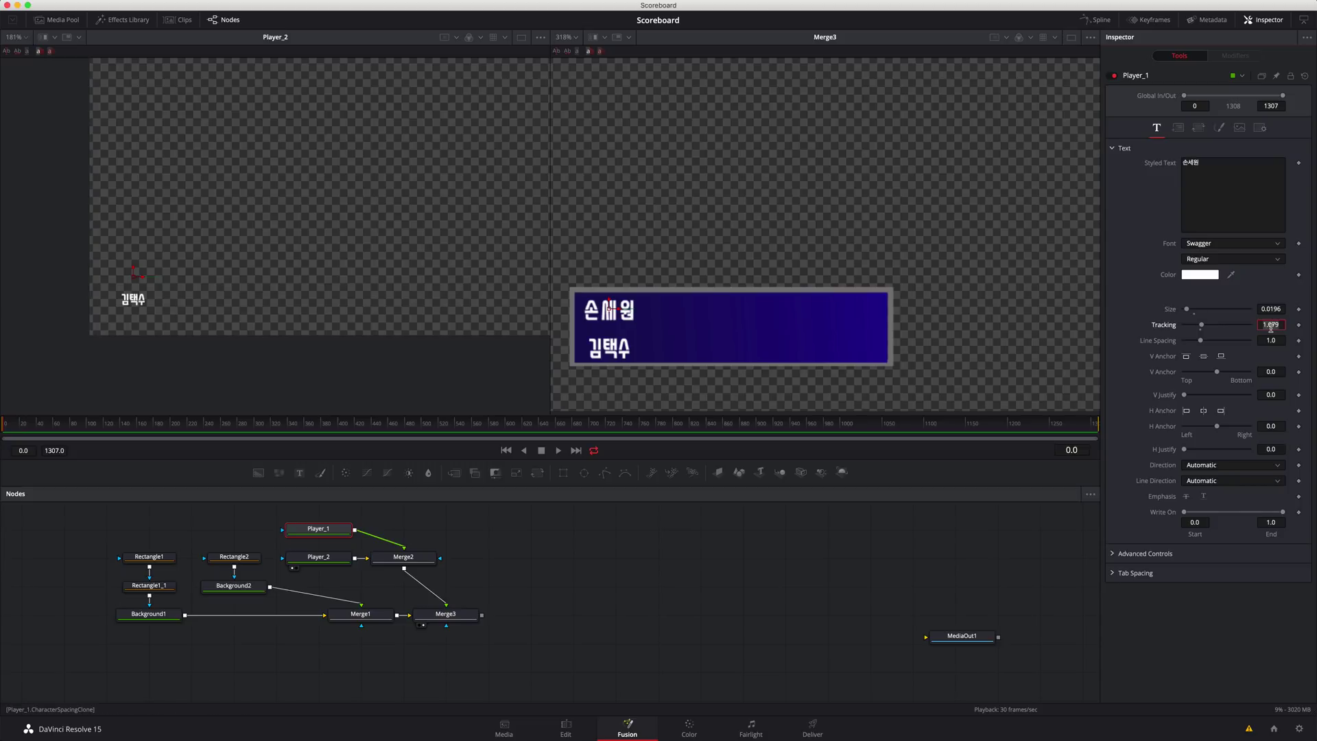
key("BackSpace")
key("BackSpace")
key("BackSpace")
type("1")
key("Return")
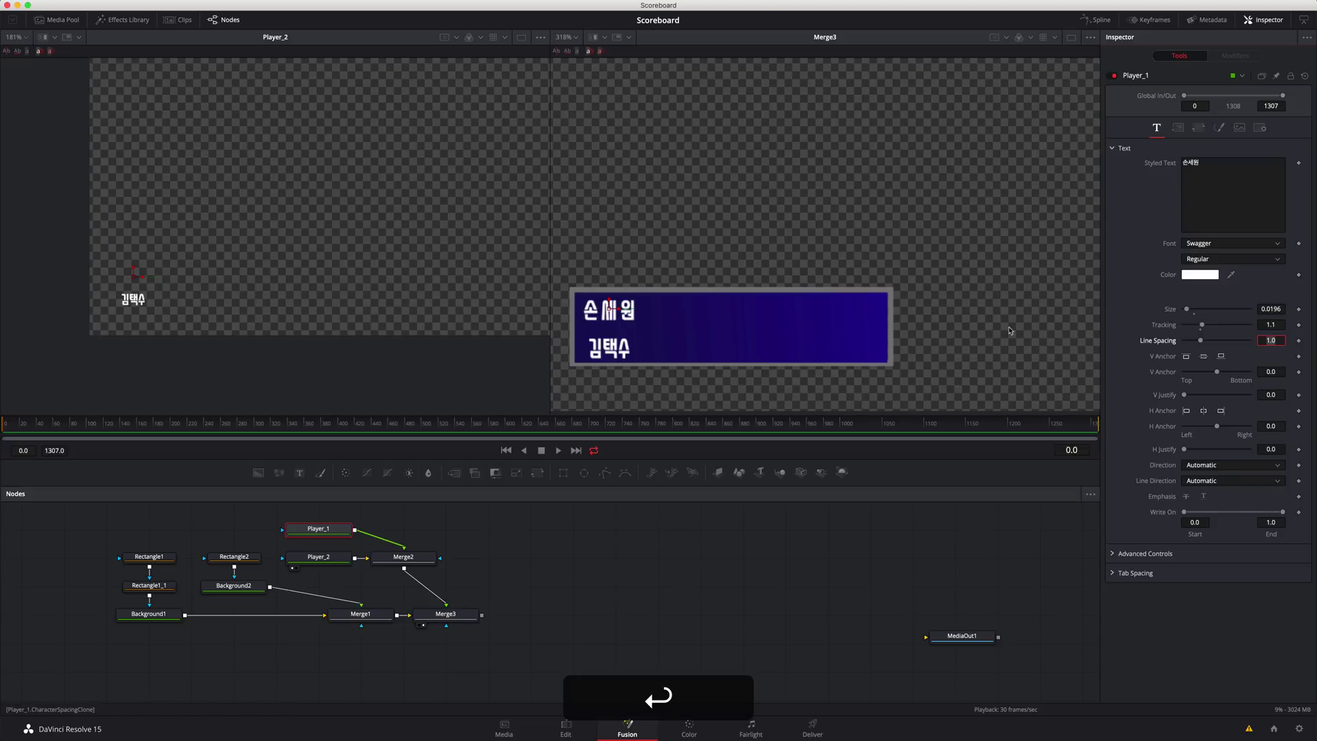
Step: Set Player_2's tracking to 1.1 and check both names on the bar
left_click(328, 562)
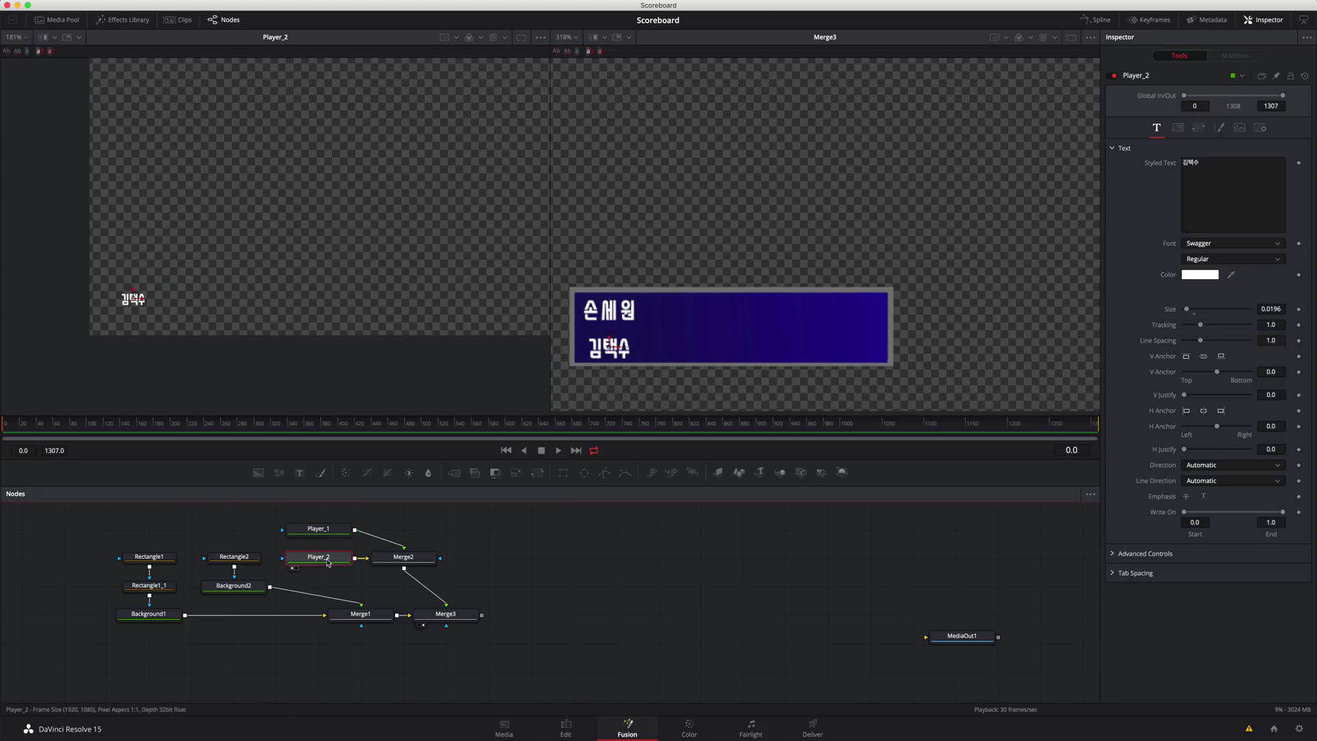
left_click(1273, 325)
key("BackSpace")
key("BackSpace")
key("BackSpace")
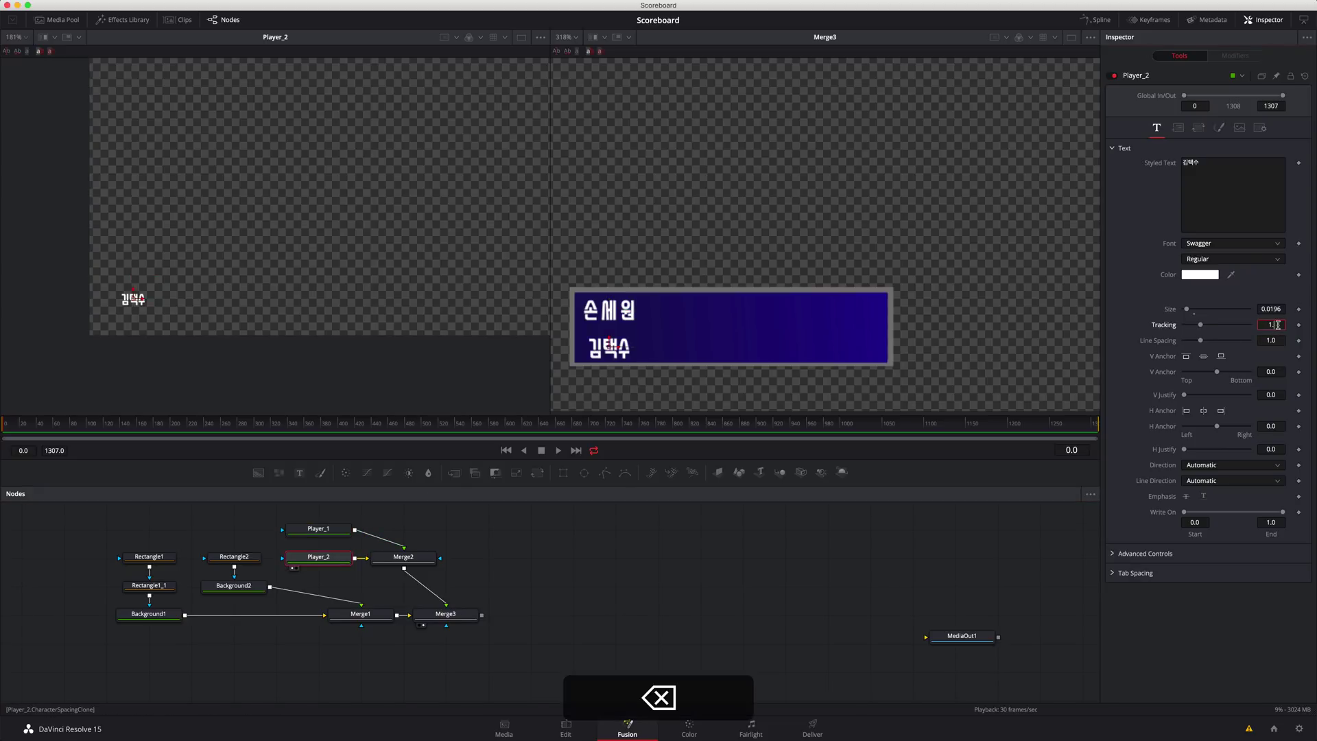
type("1")
key("Return")
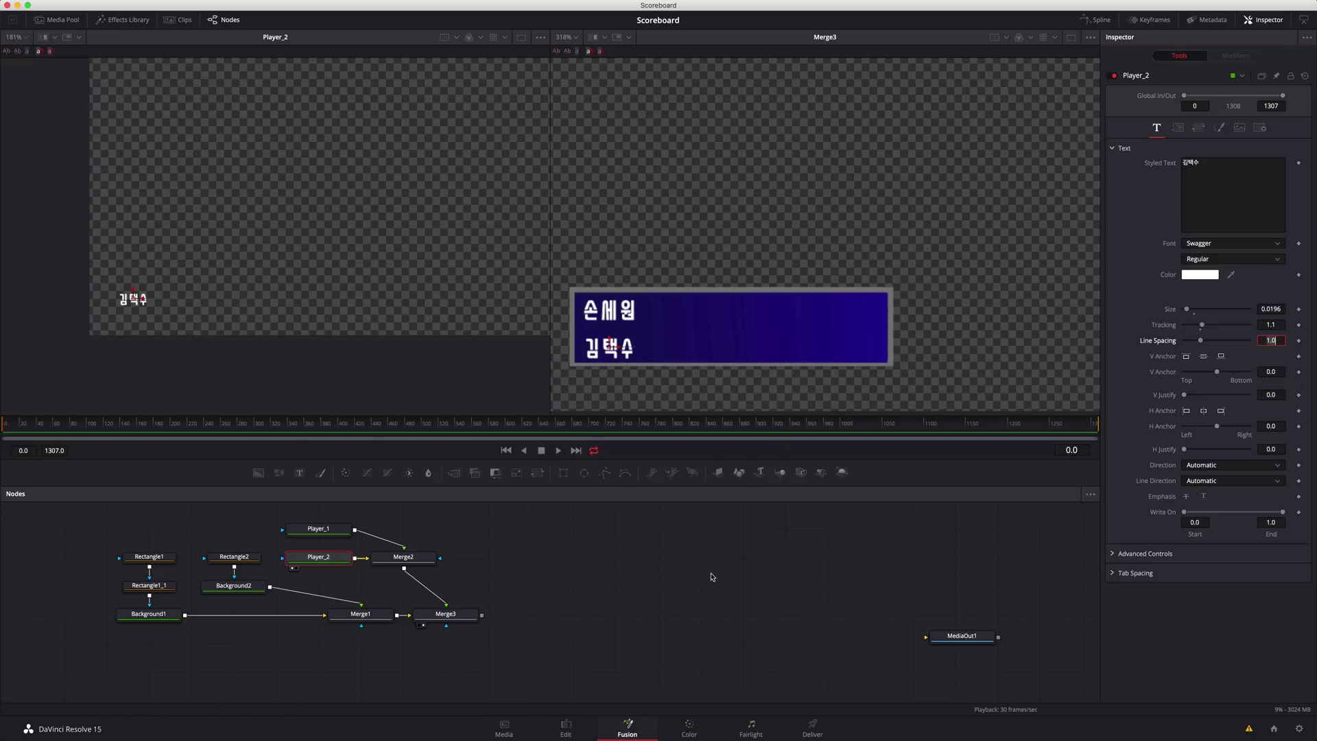
left_click(717, 511)
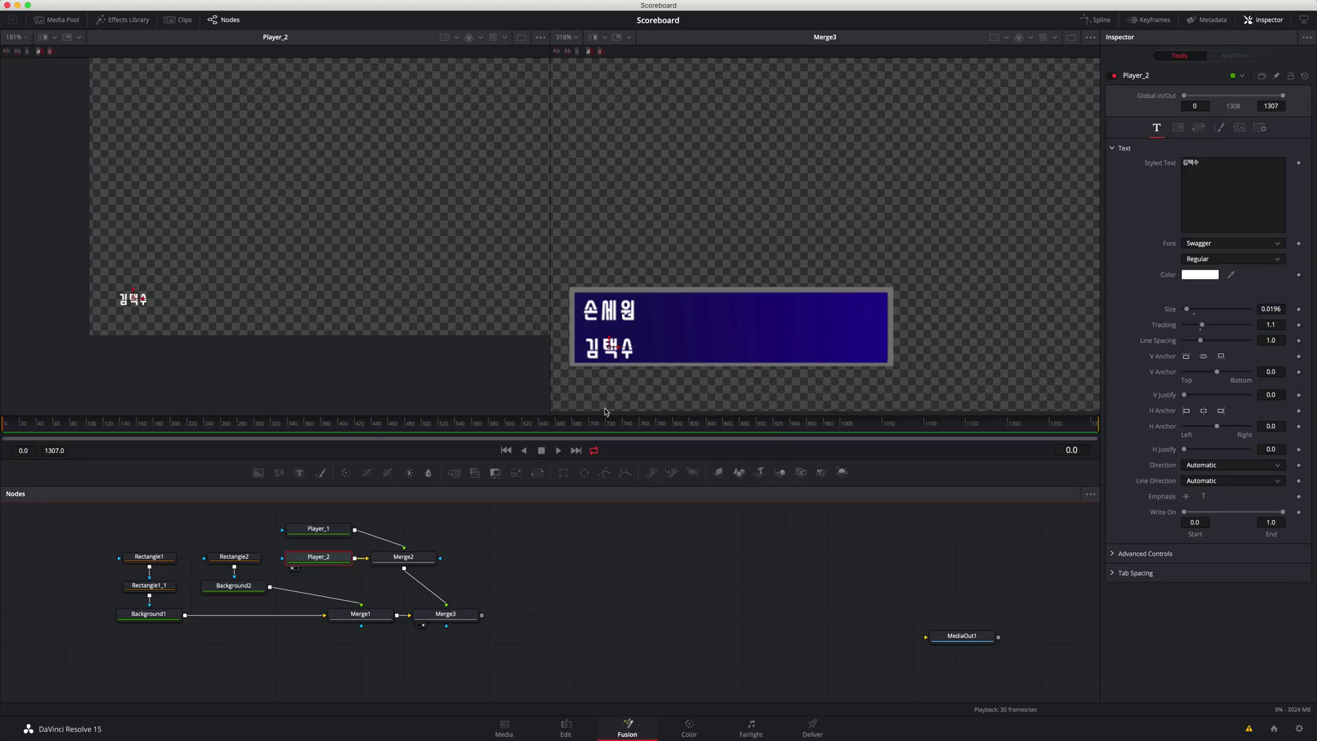
left_click(609, 339)
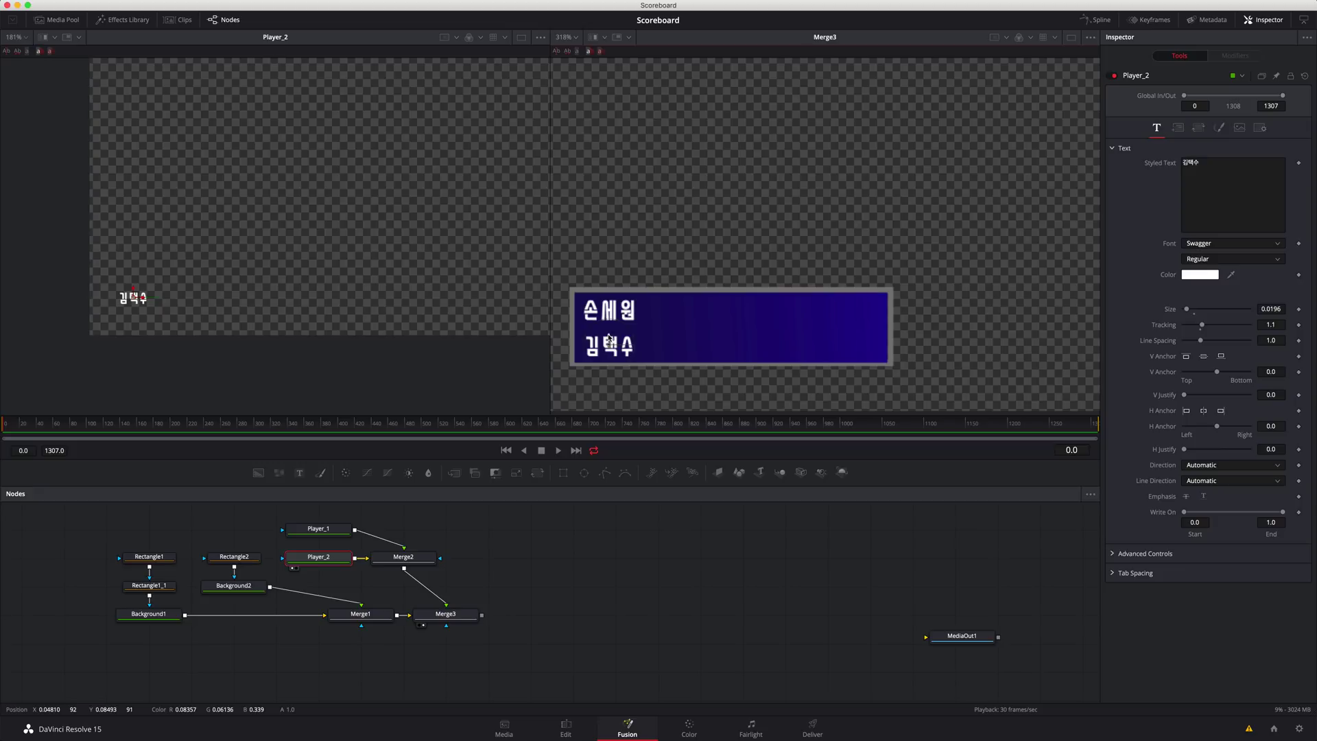
left_click(313, 534)
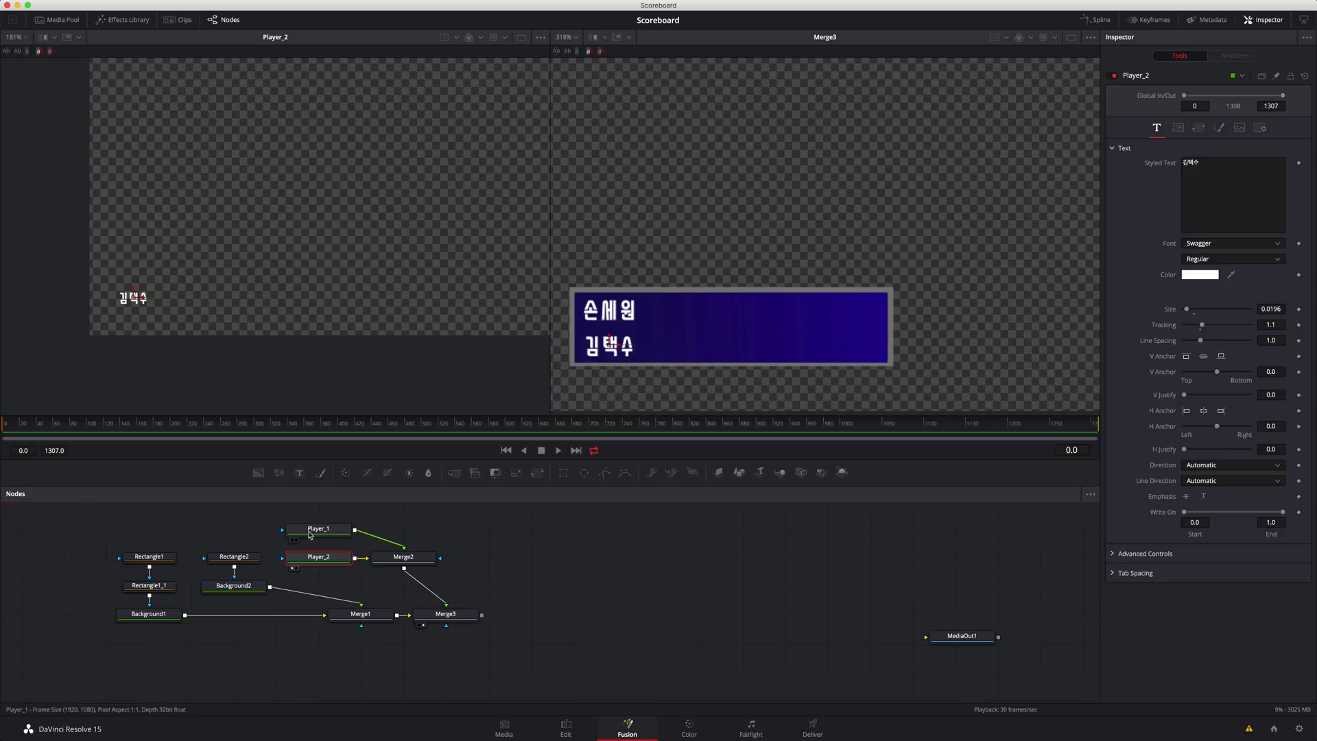
left_click(609, 302)
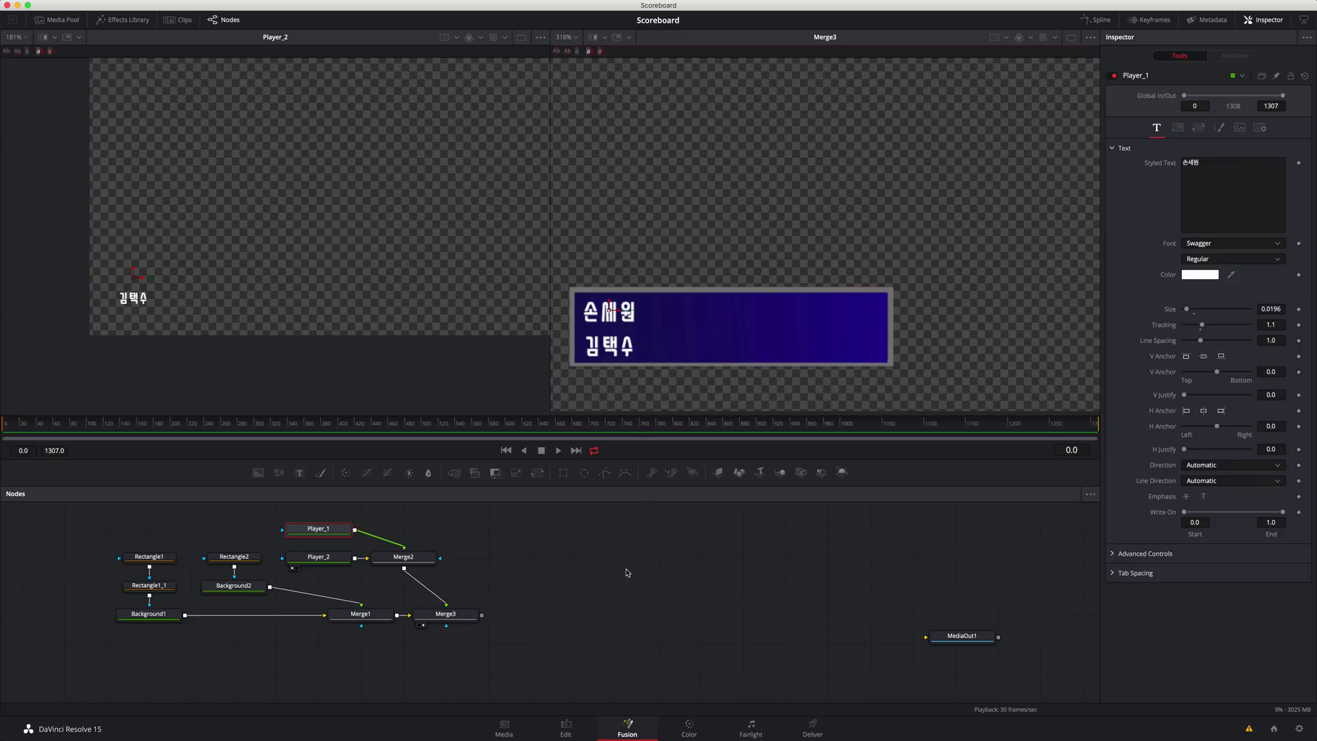
left_click(639, 522)
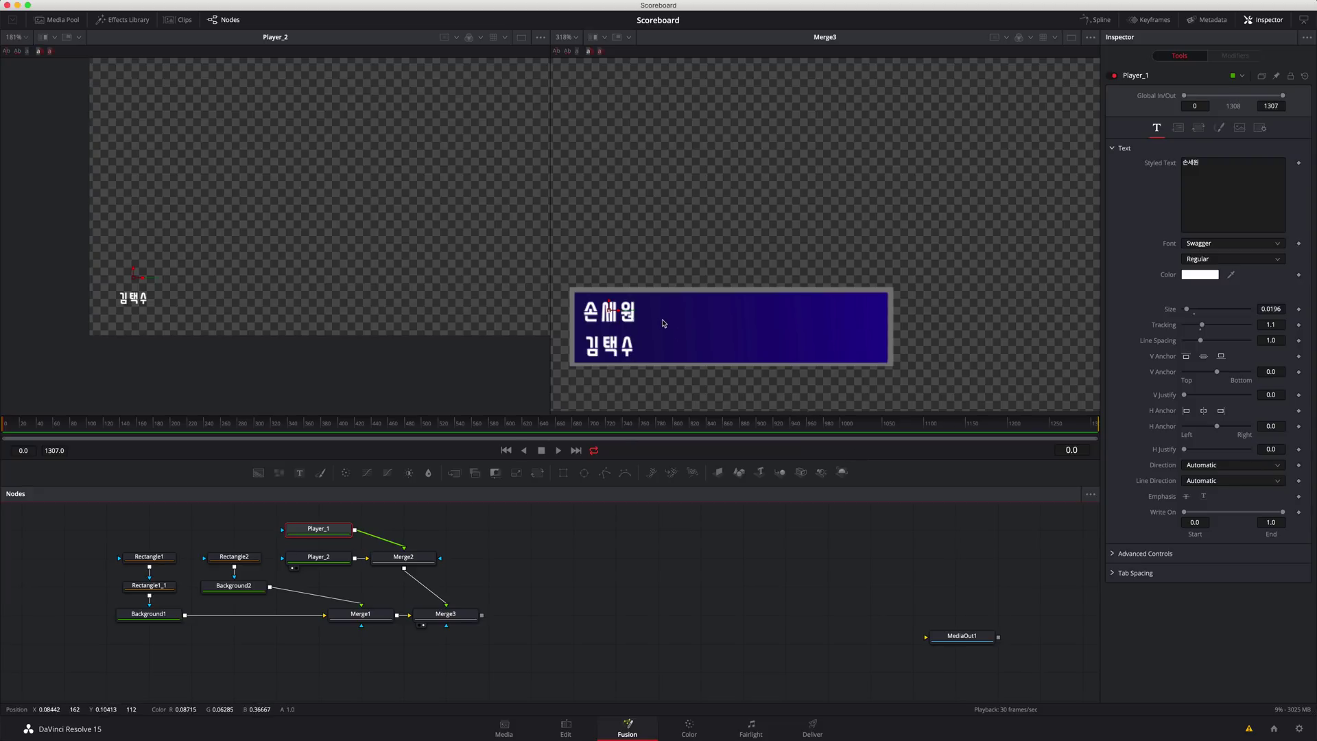
key("super+Tab")
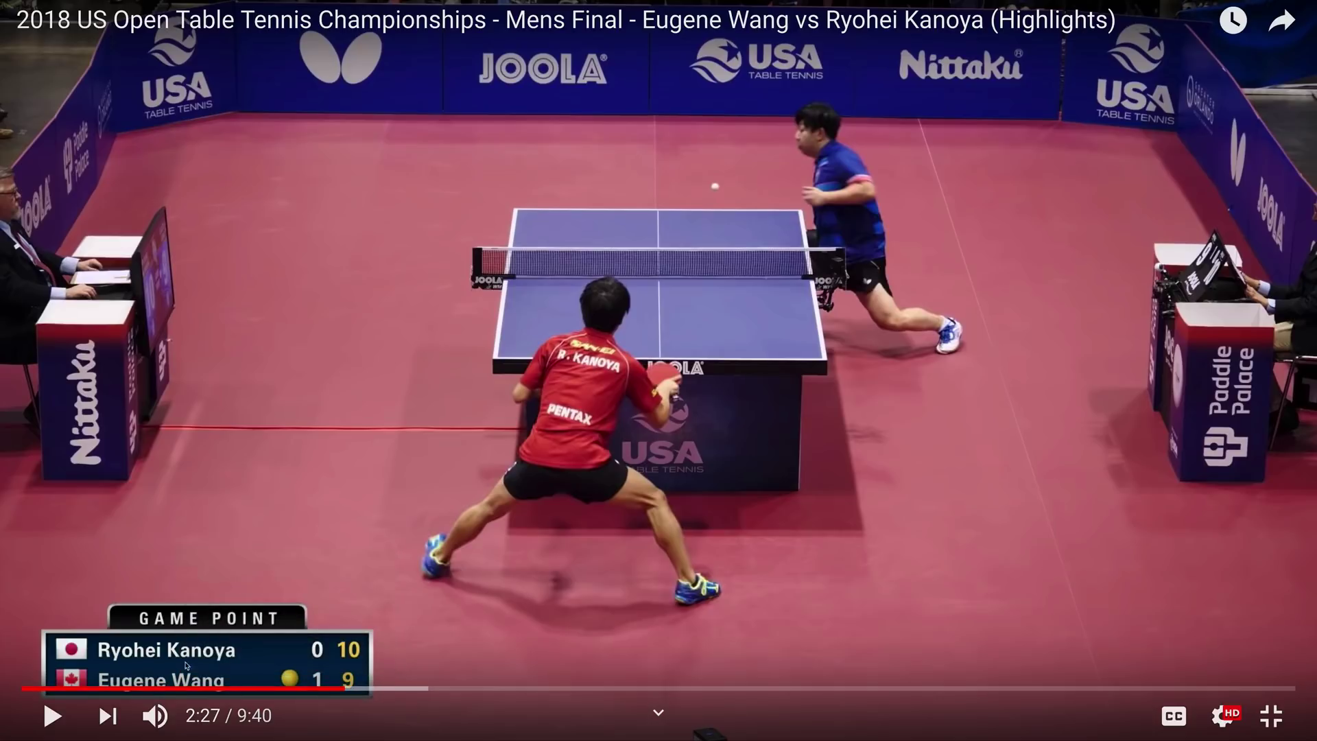
key("super+Tab")
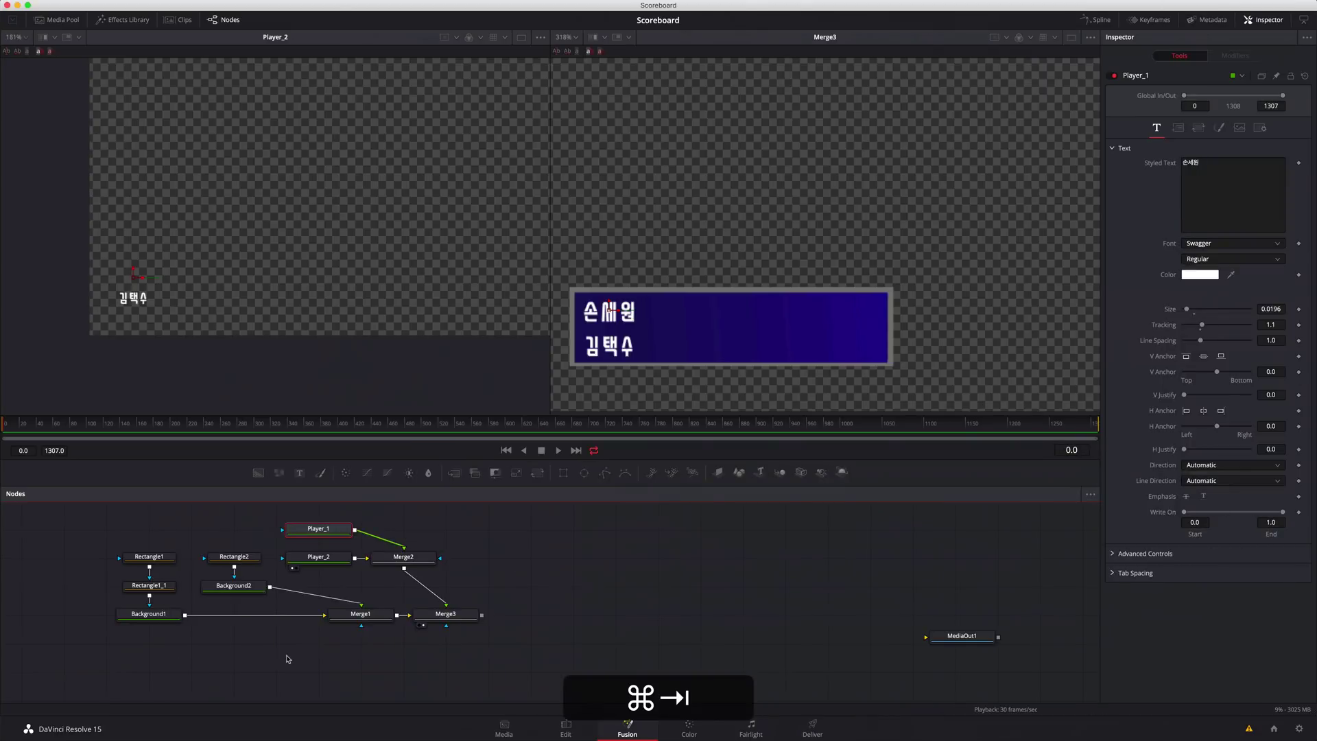
Step: Add a new Background node with an Ellipse mask and show it in the left viewer
left_click(563, 550)
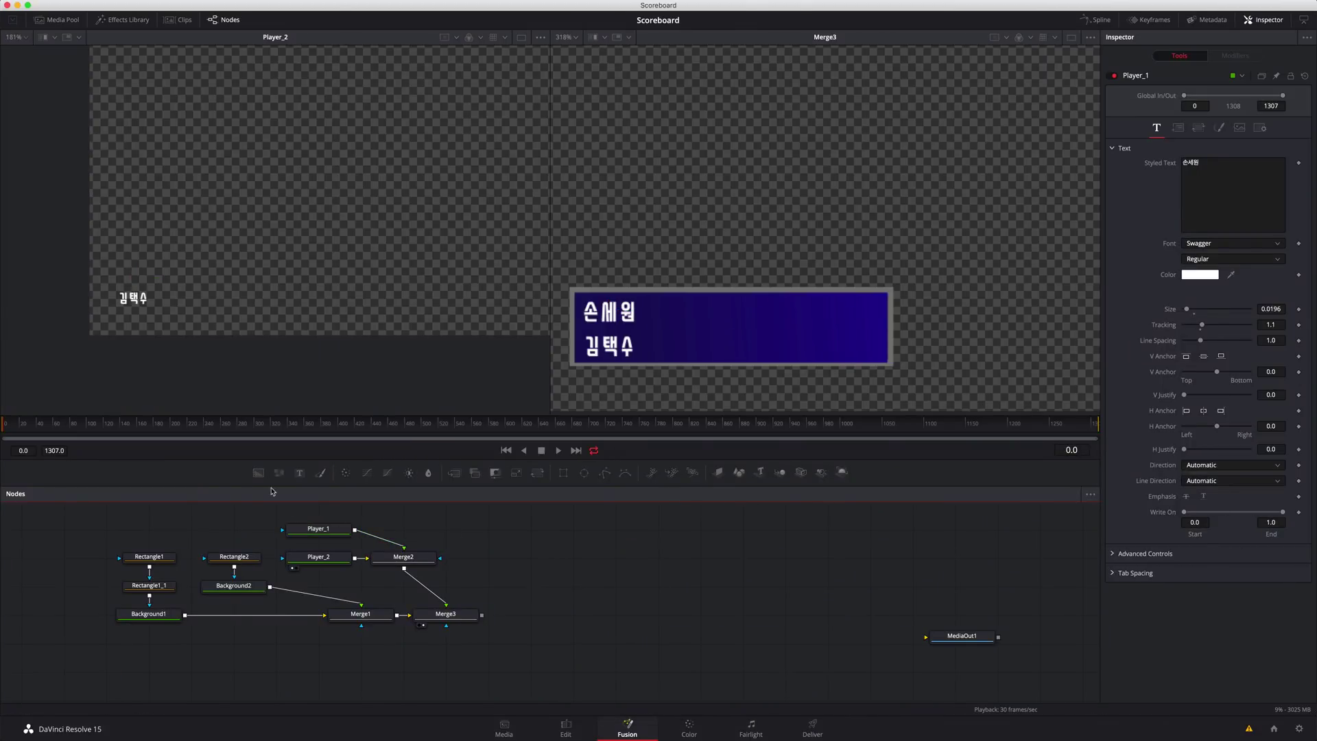
left_click(258, 472)
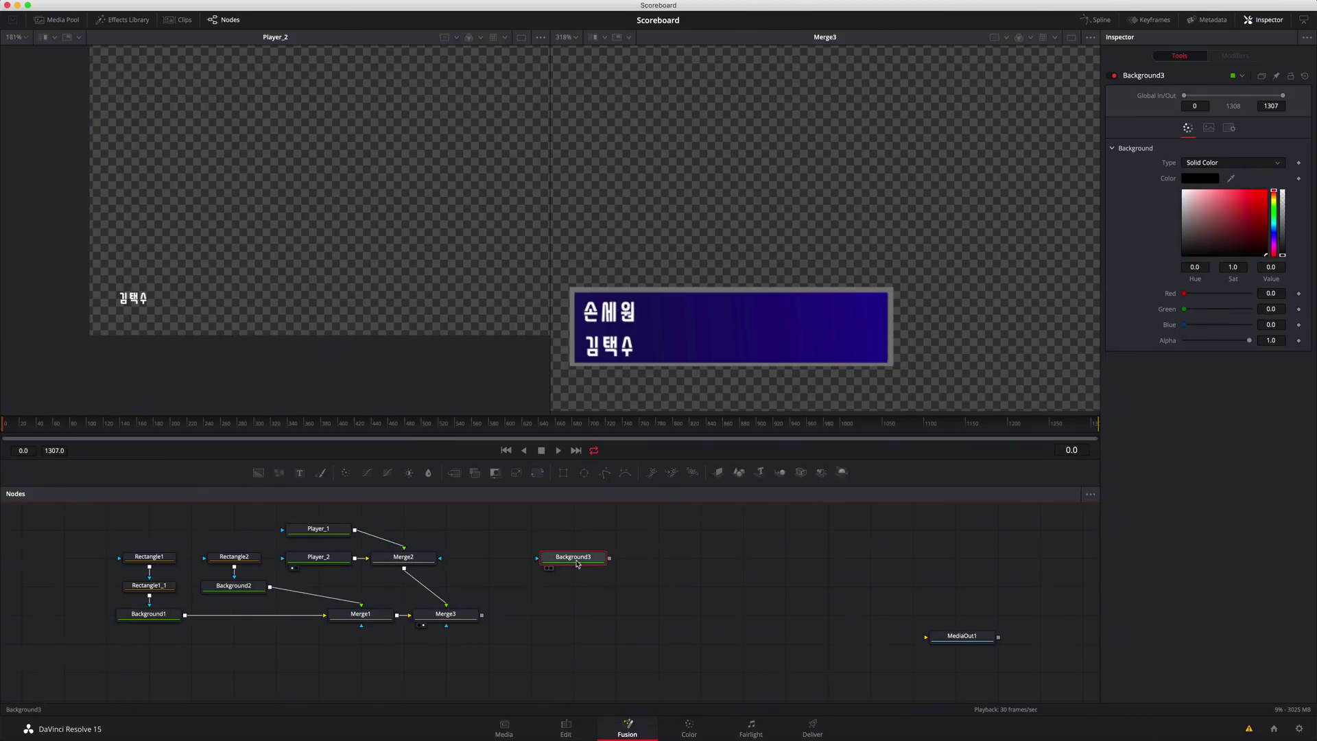
left_click_drag(567, 562, 525, 563)
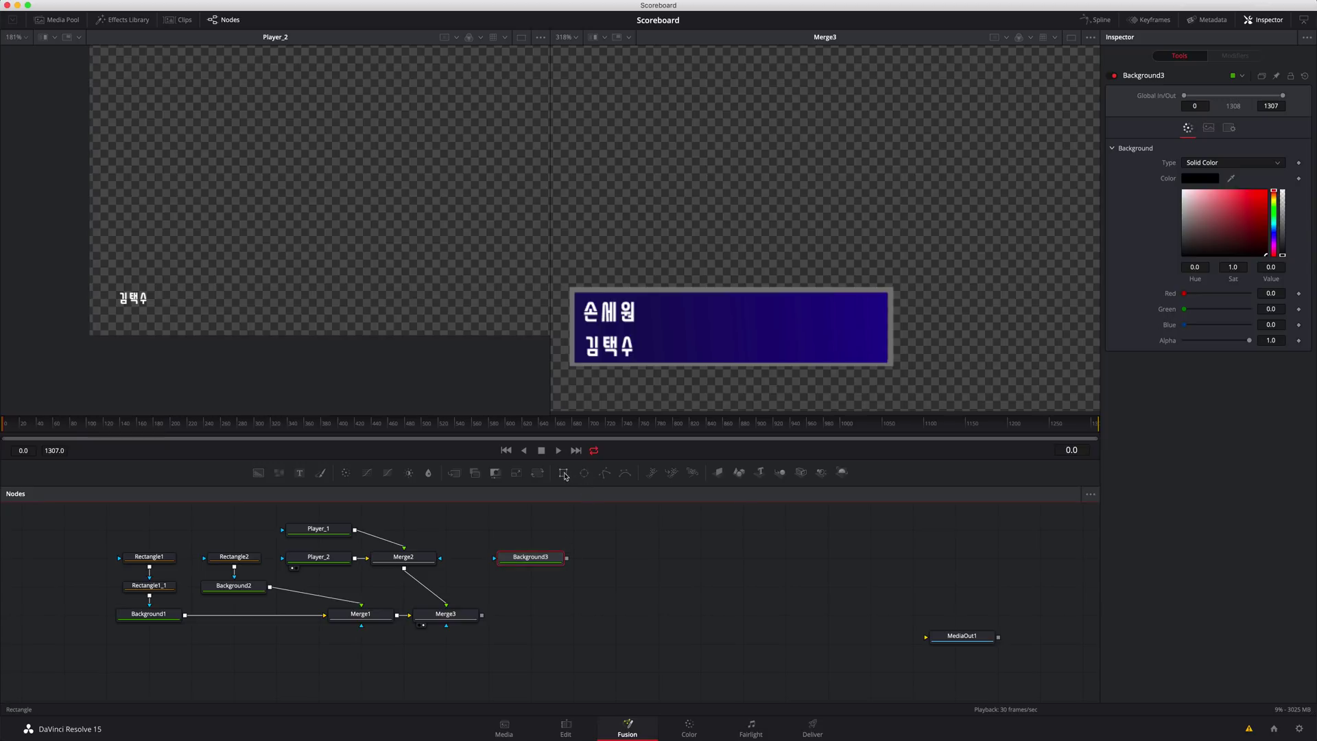
left_click(585, 473)
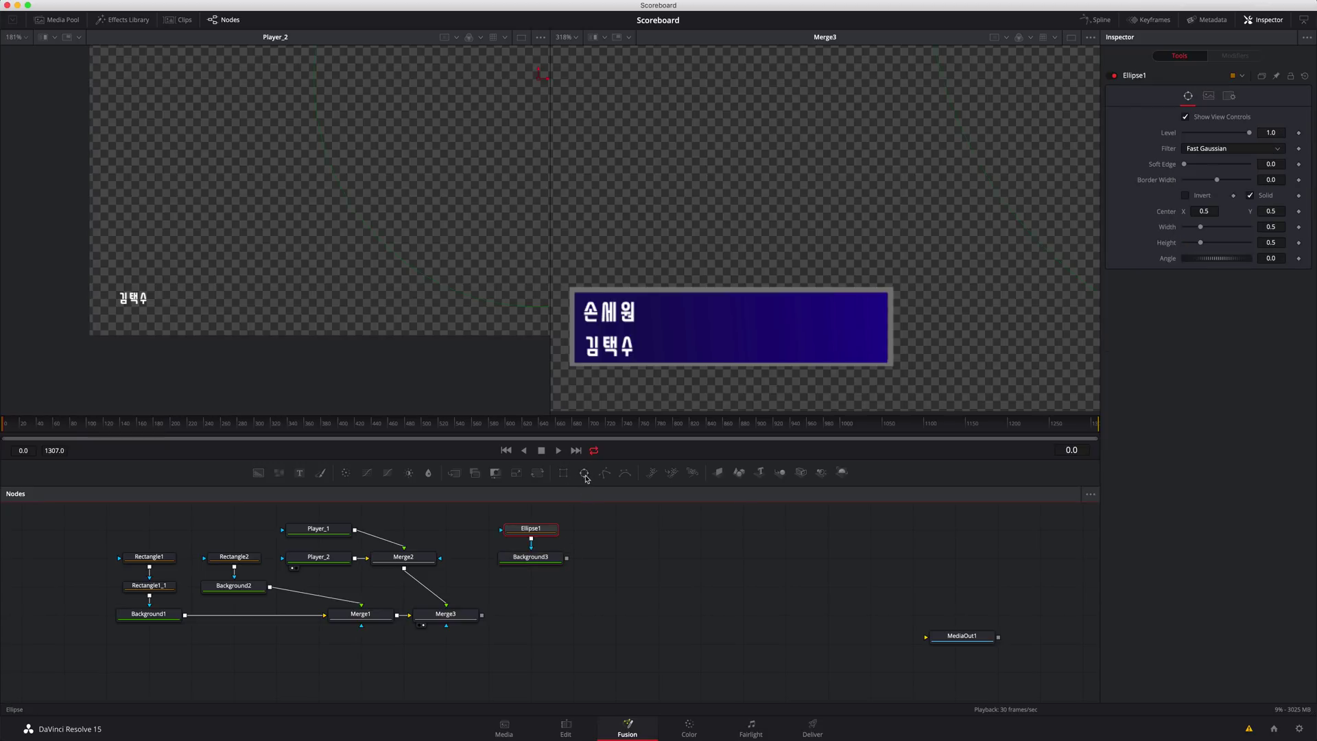
left_click(535, 558)
key("1")
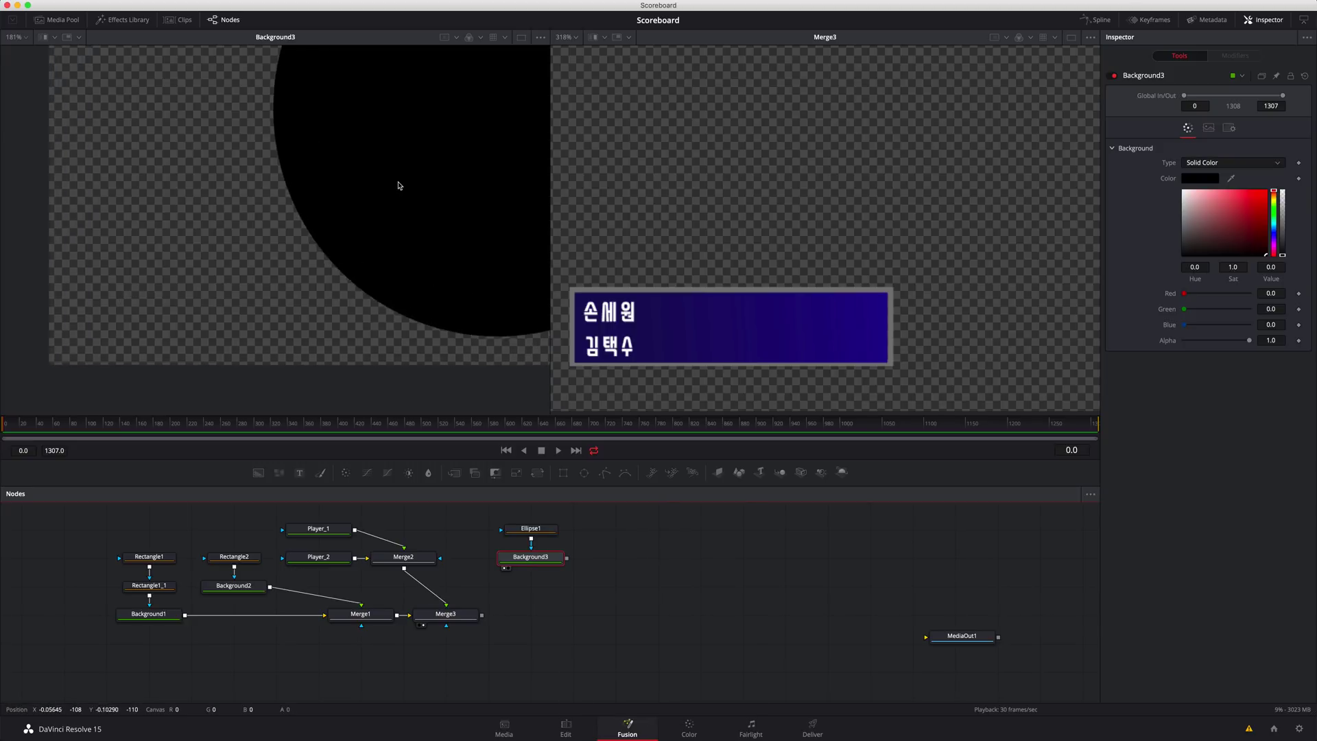
left_click(530, 528)
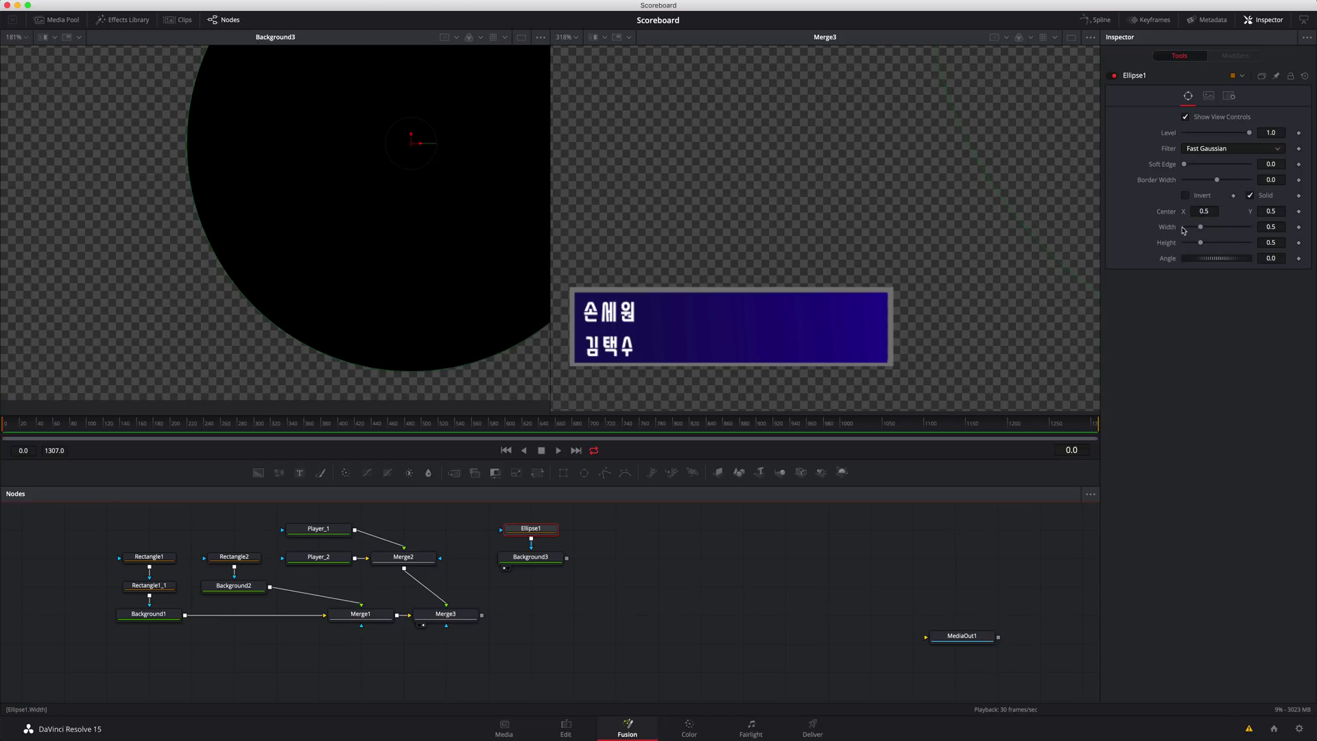
Step: Shrink the ellipse to 0.01 width and height and place the dot beside the top player's name
left_click(1281, 228)
key("BackSpace")
type("01")
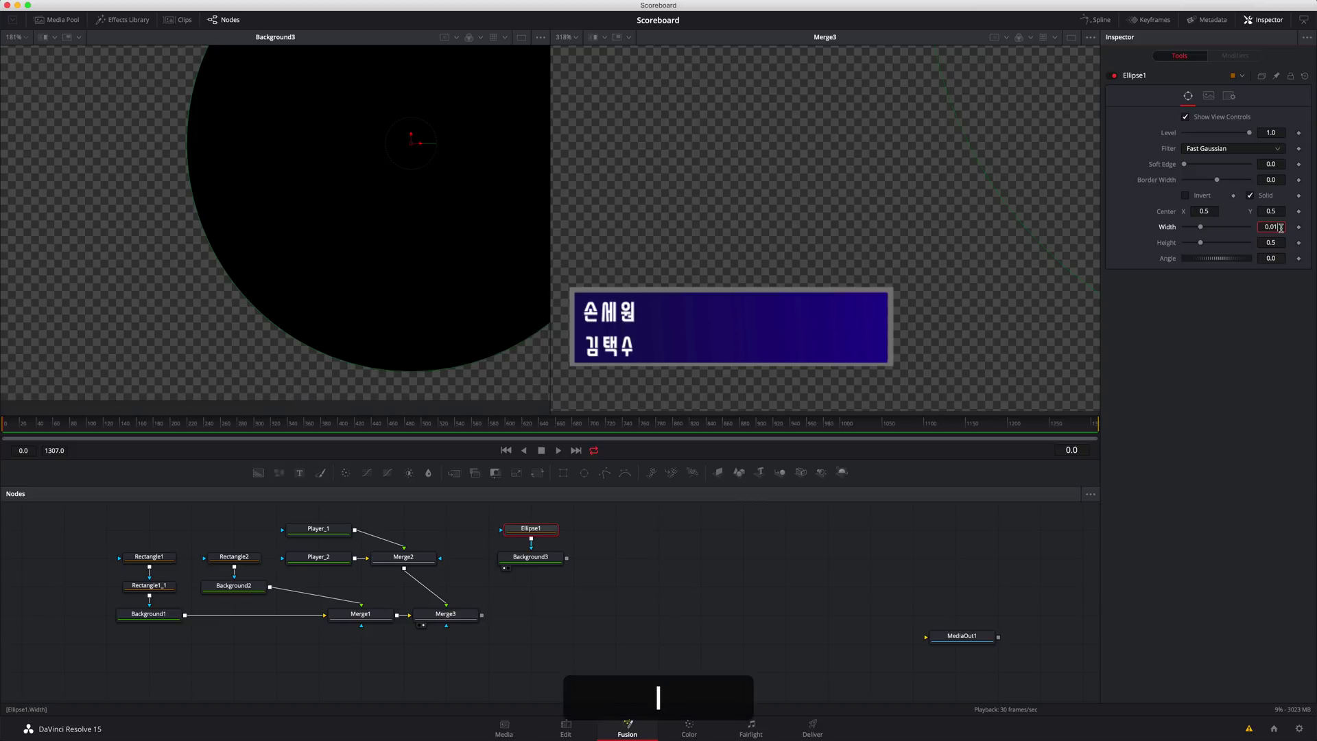
key("Return")
key("Tab")
type(".01")
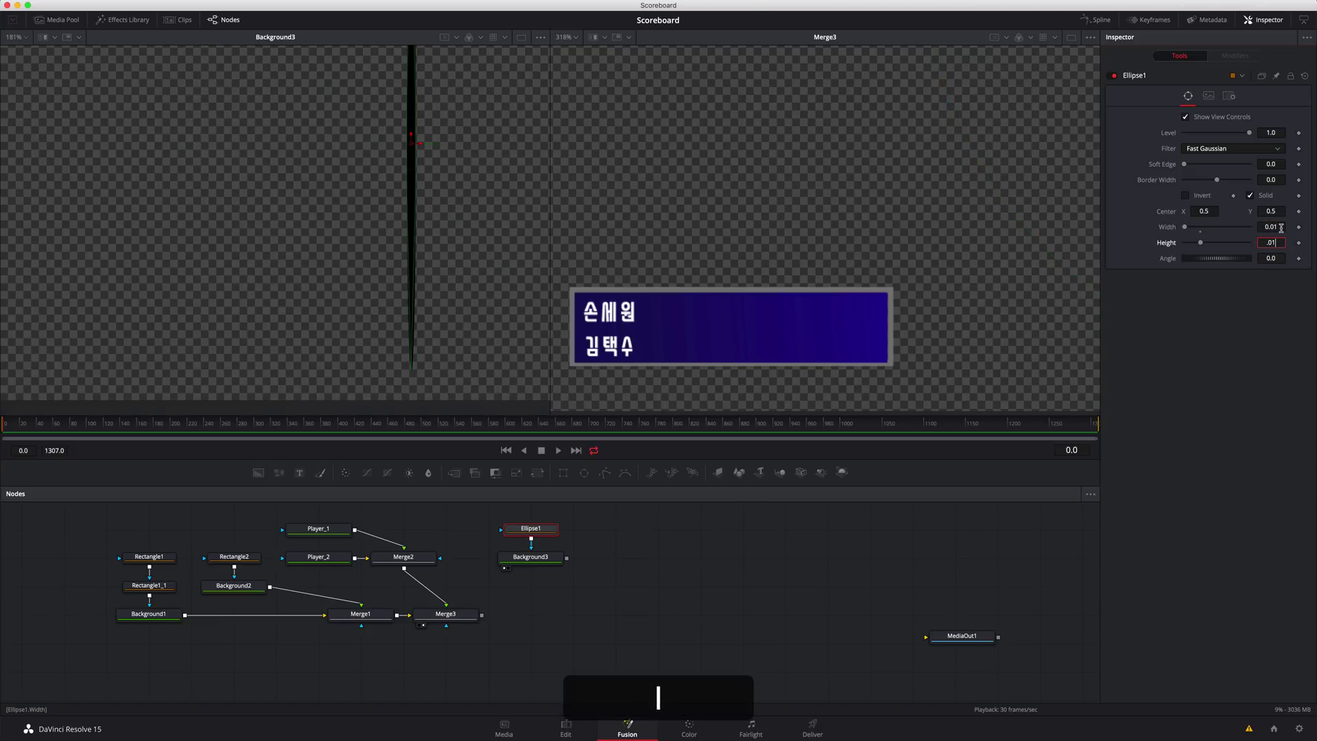
key("Return")
key("Tab")
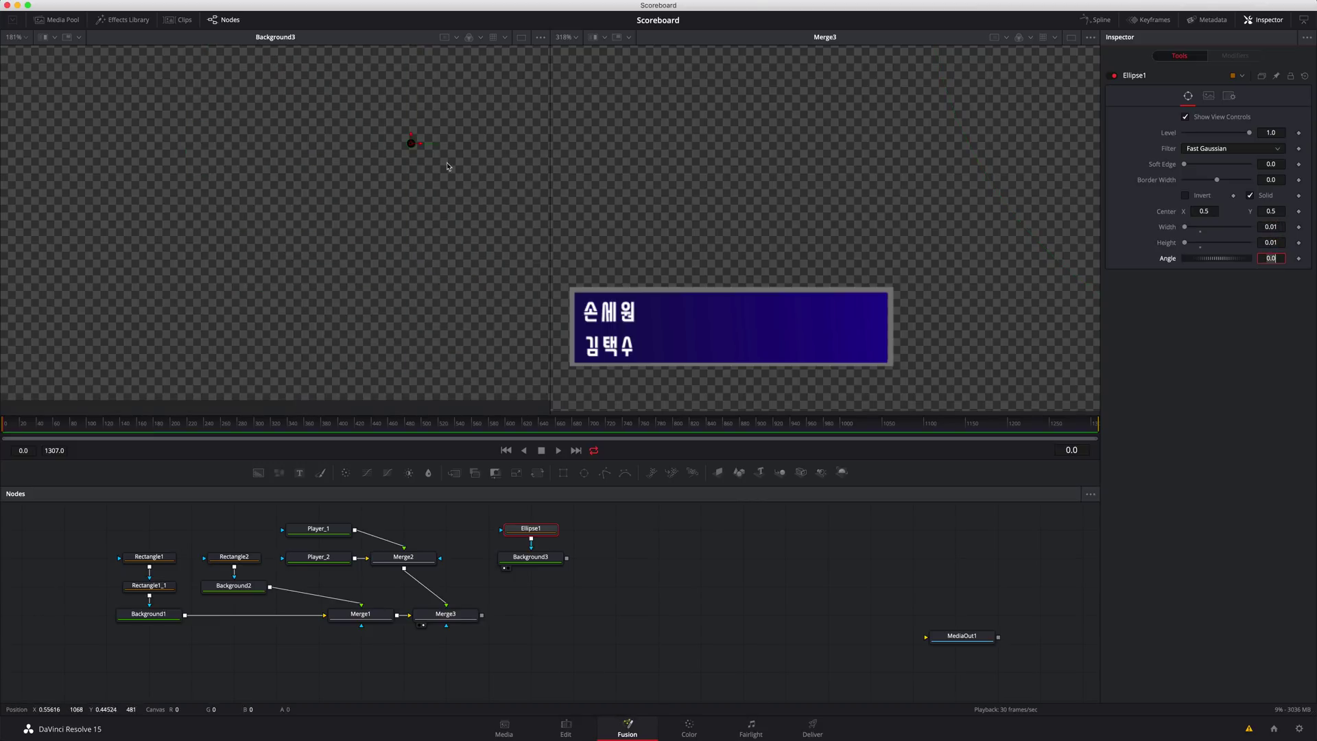
left_click_drag(412, 146, 40, 343)
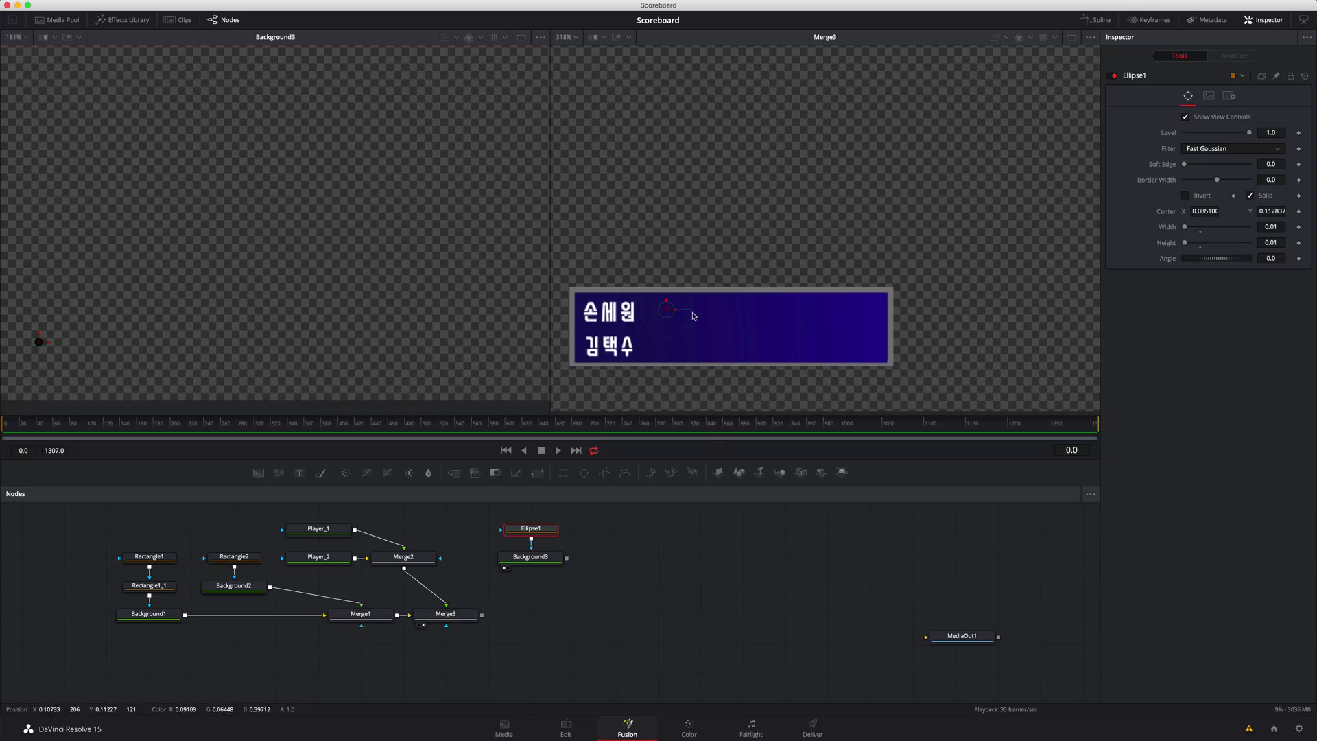
key("super+Tab")
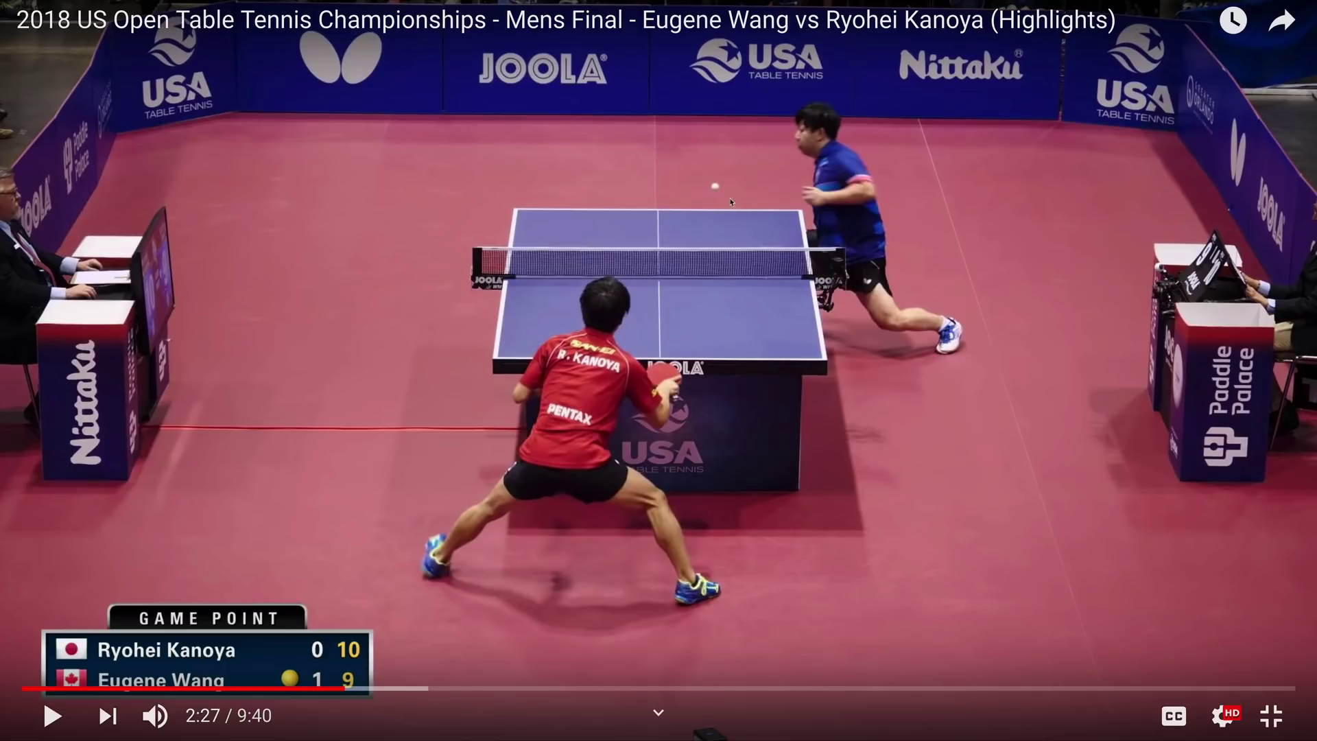
key("super+Tab")
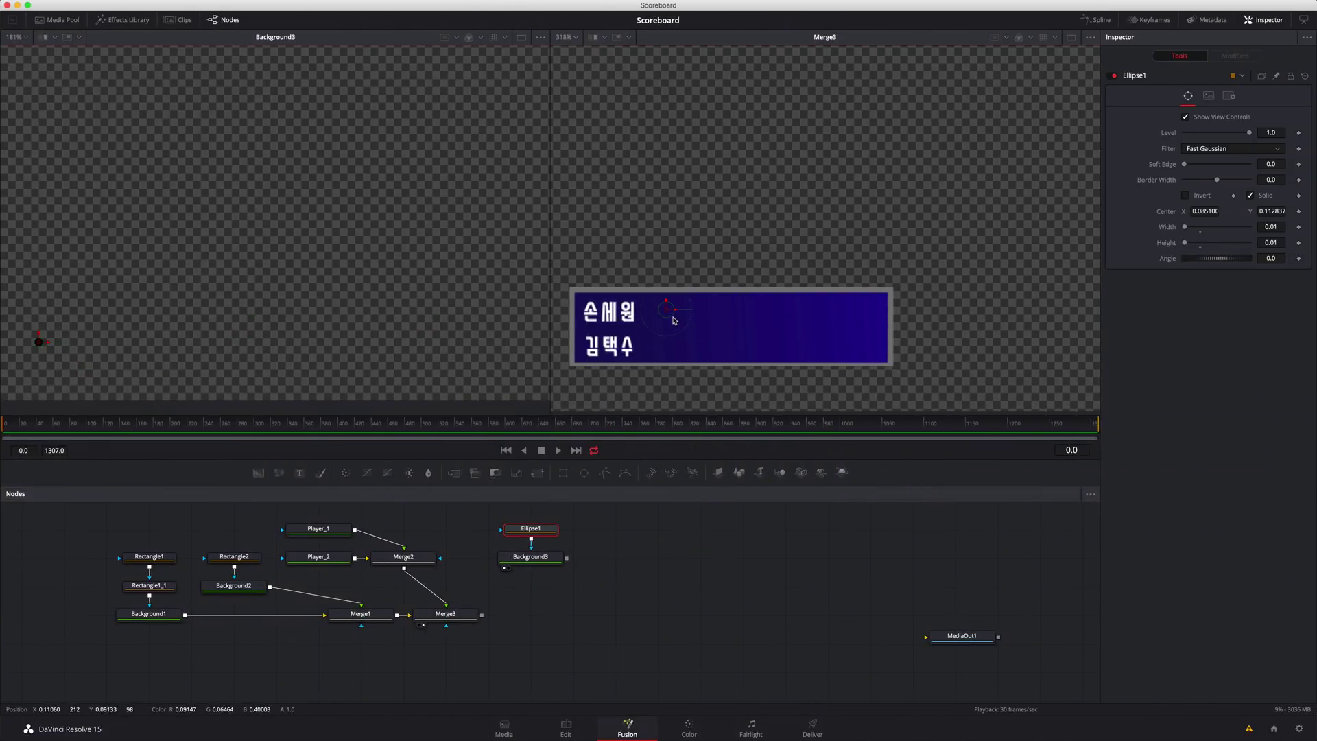
left_click(528, 558)
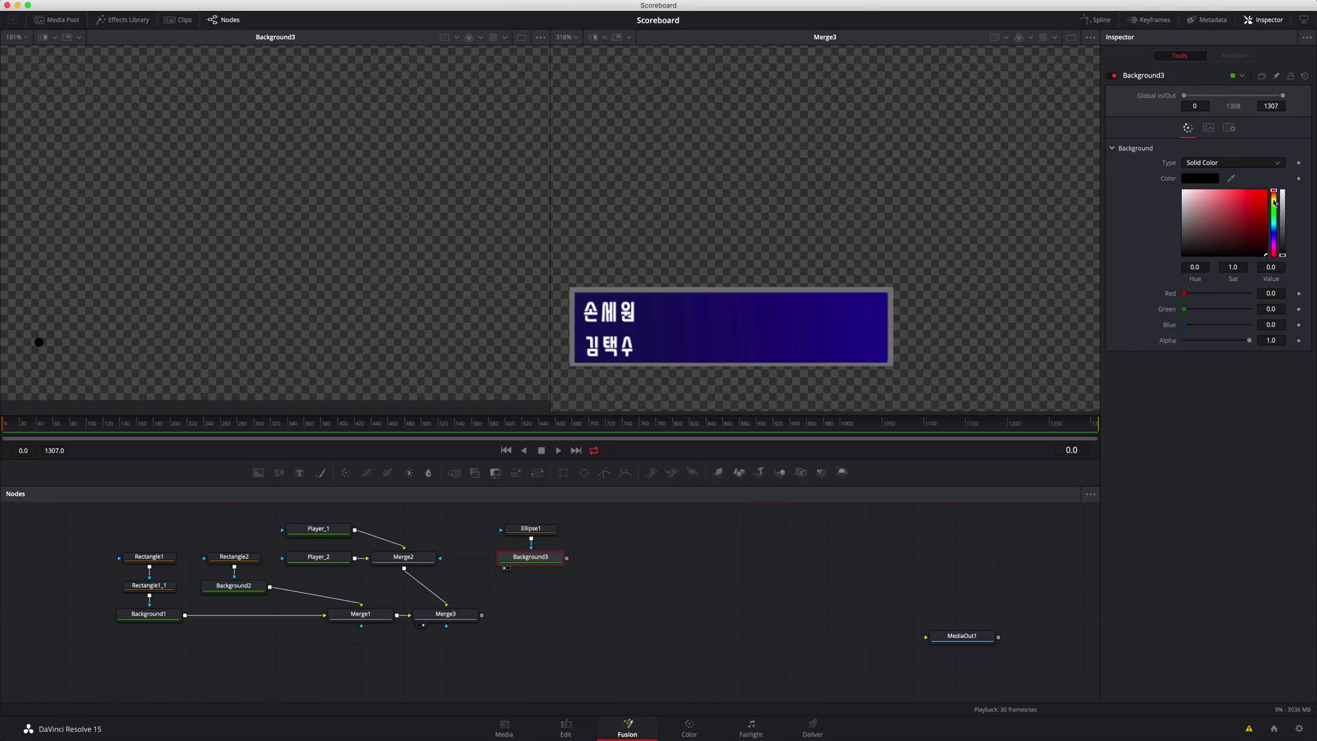
Step: Set the Background3 ball colour to yellow
left_click(1273, 203)
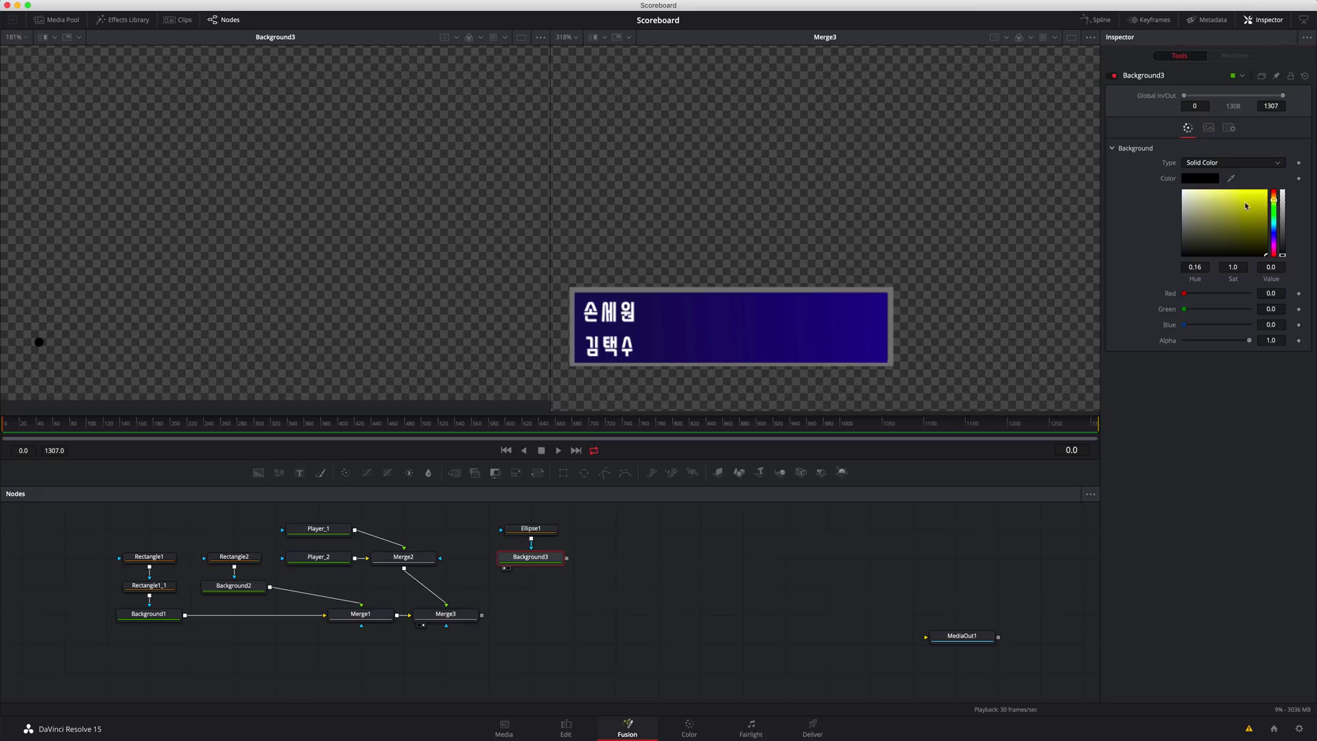
left_click(1257, 200)
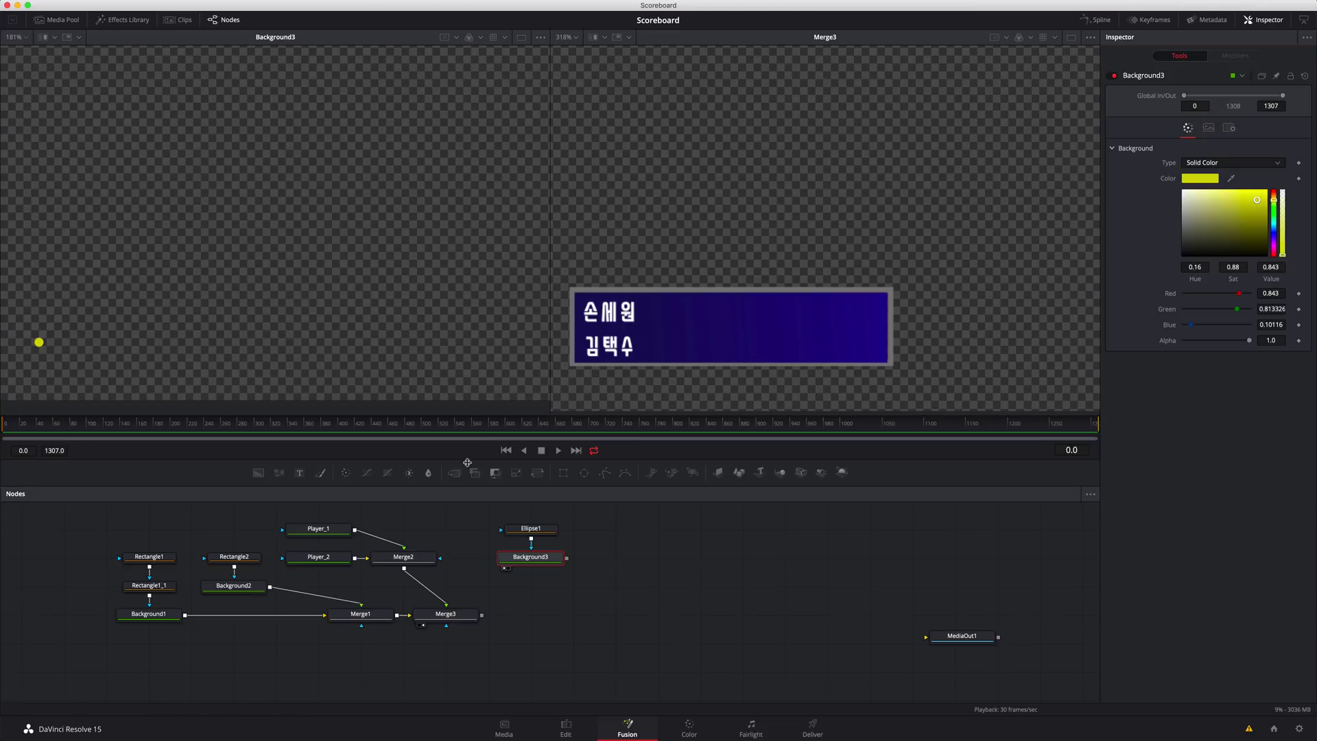
right_click(525, 562)
left_click(544, 593)
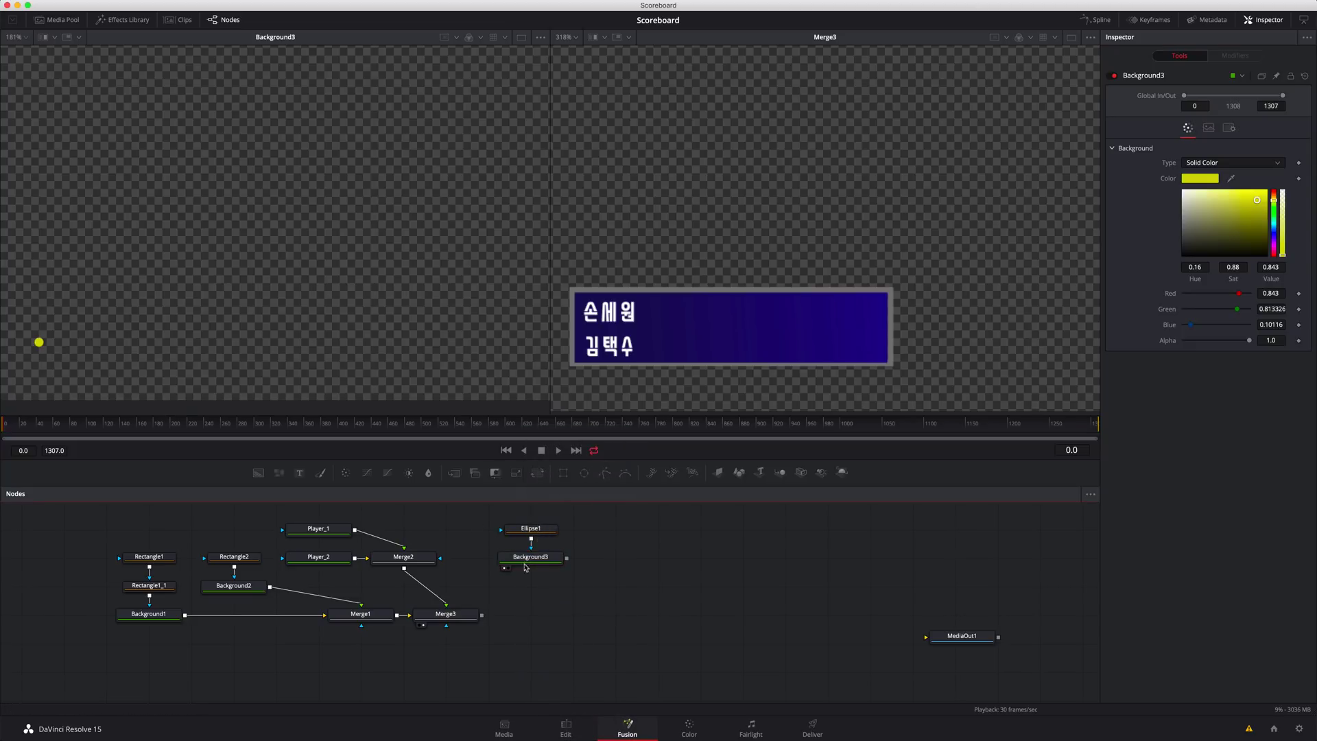
Step: Merge the yellow ball over Merge3 as Merge4 and view it in viewer 2
left_click_drag(483, 524, 508, 555)
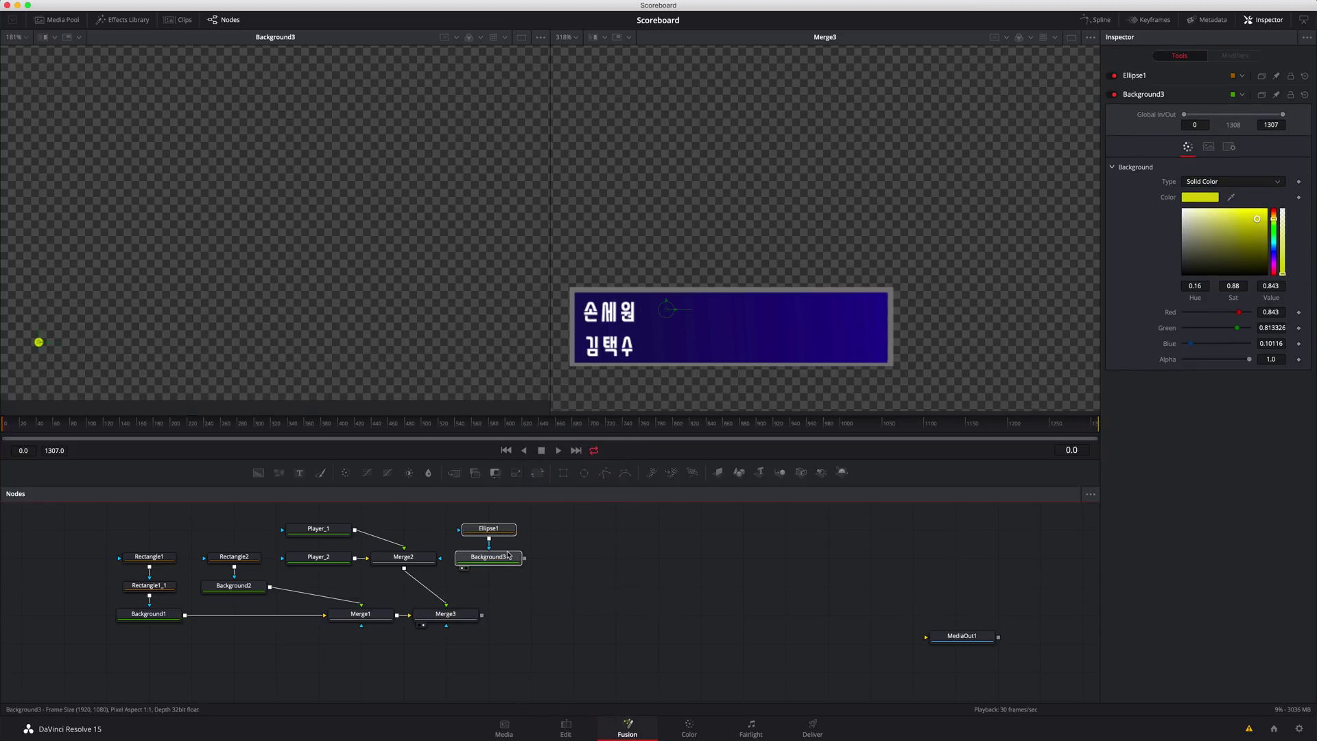
left_click_drag(446, 614, 490, 613)
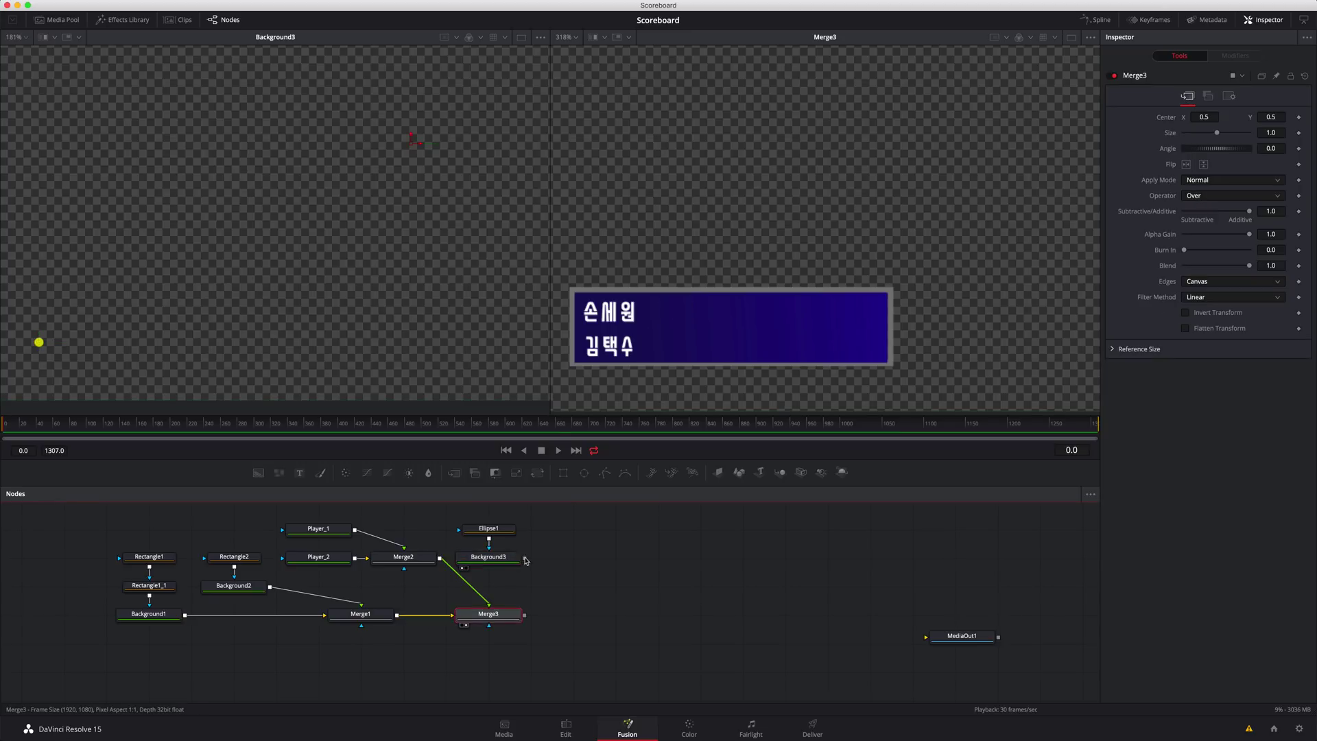
left_click_drag(525, 561, 524, 615)
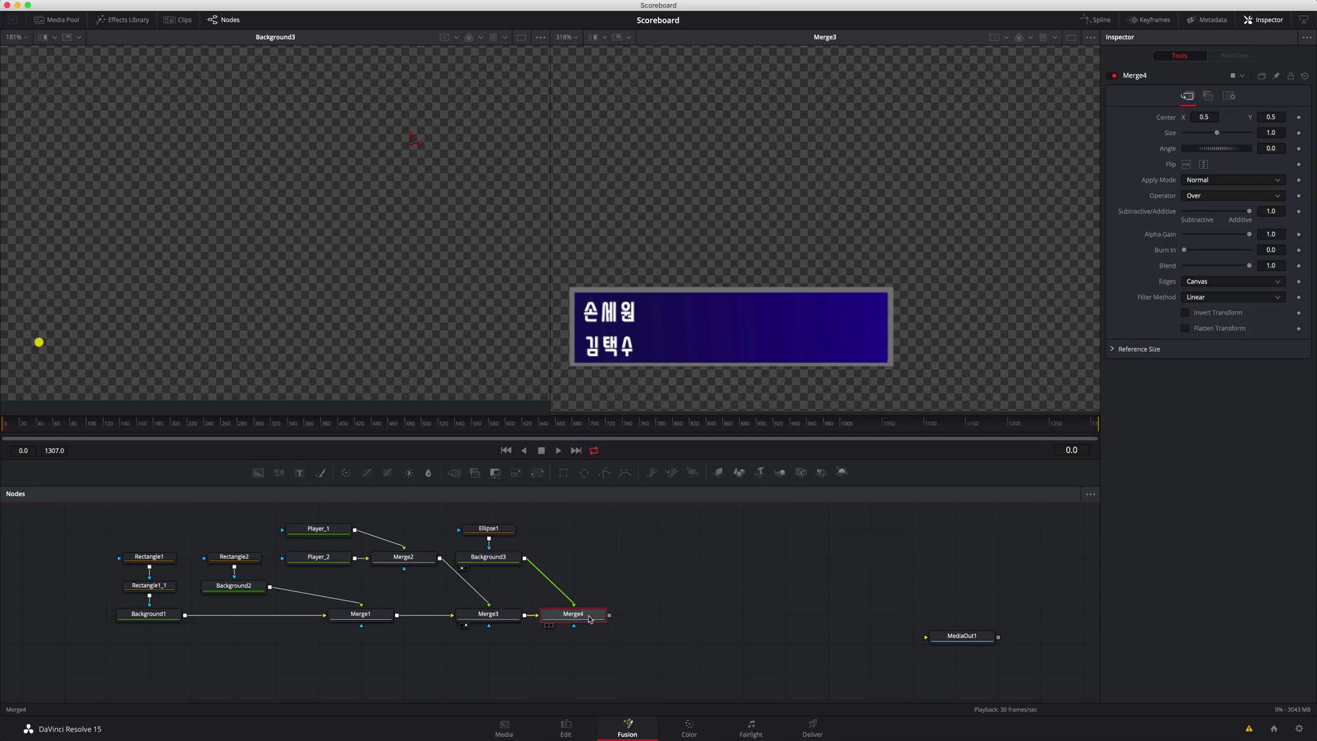
key("2")
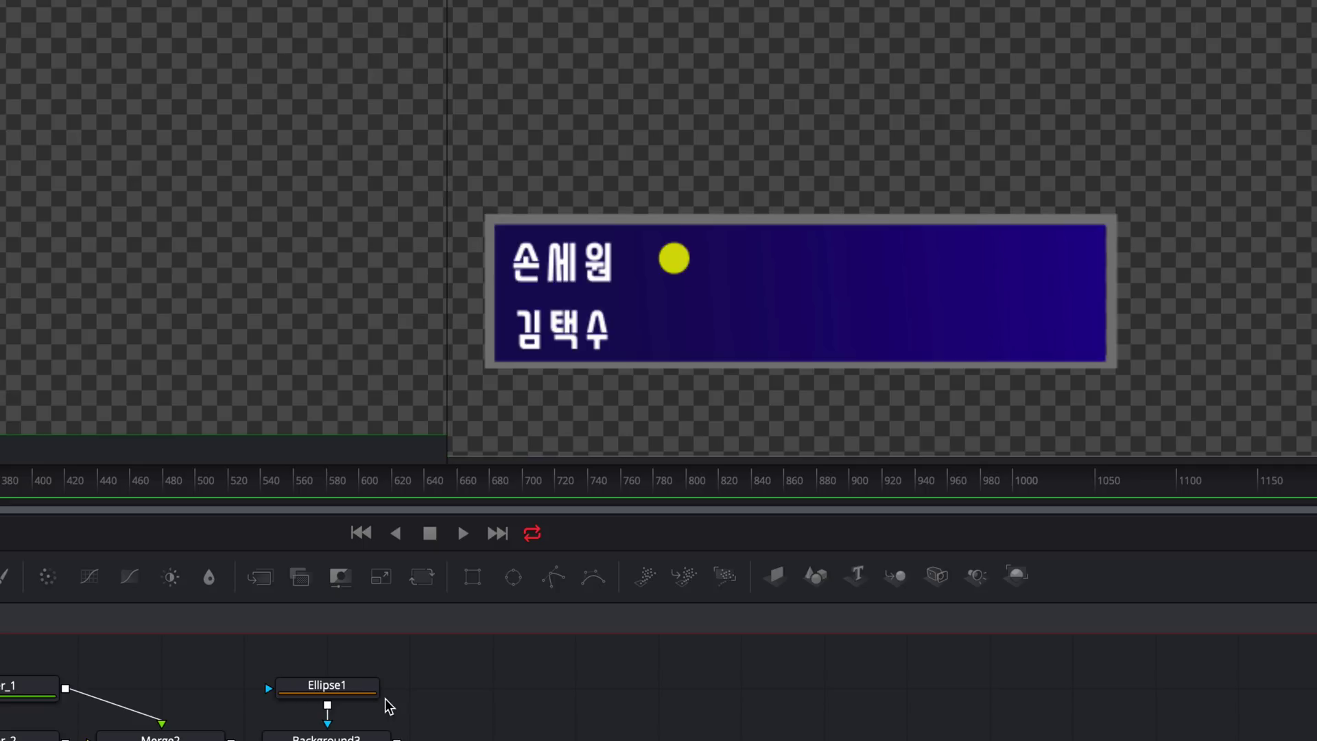
Step: Rename Ellipse1 to 'ball' and nudge the dot slightly lower beside the top name
left_click(333, 686)
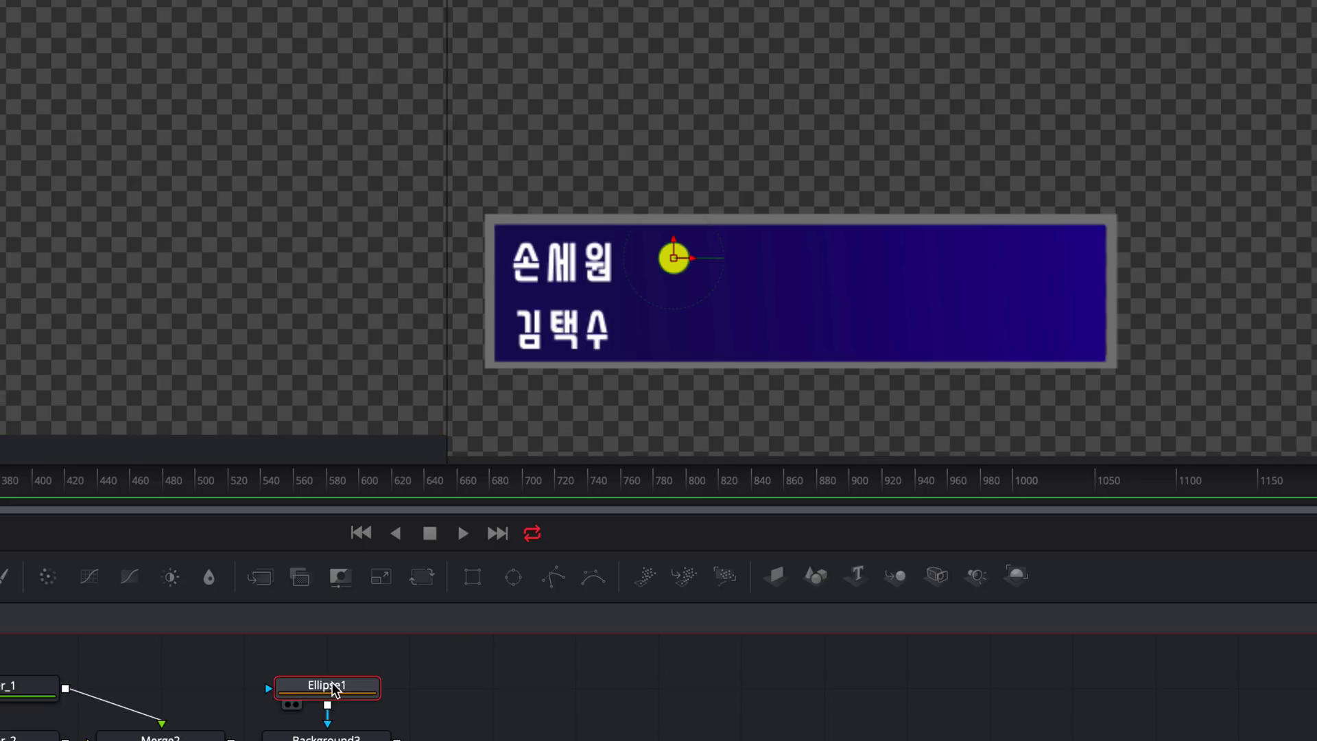
key("F2")
type("b")
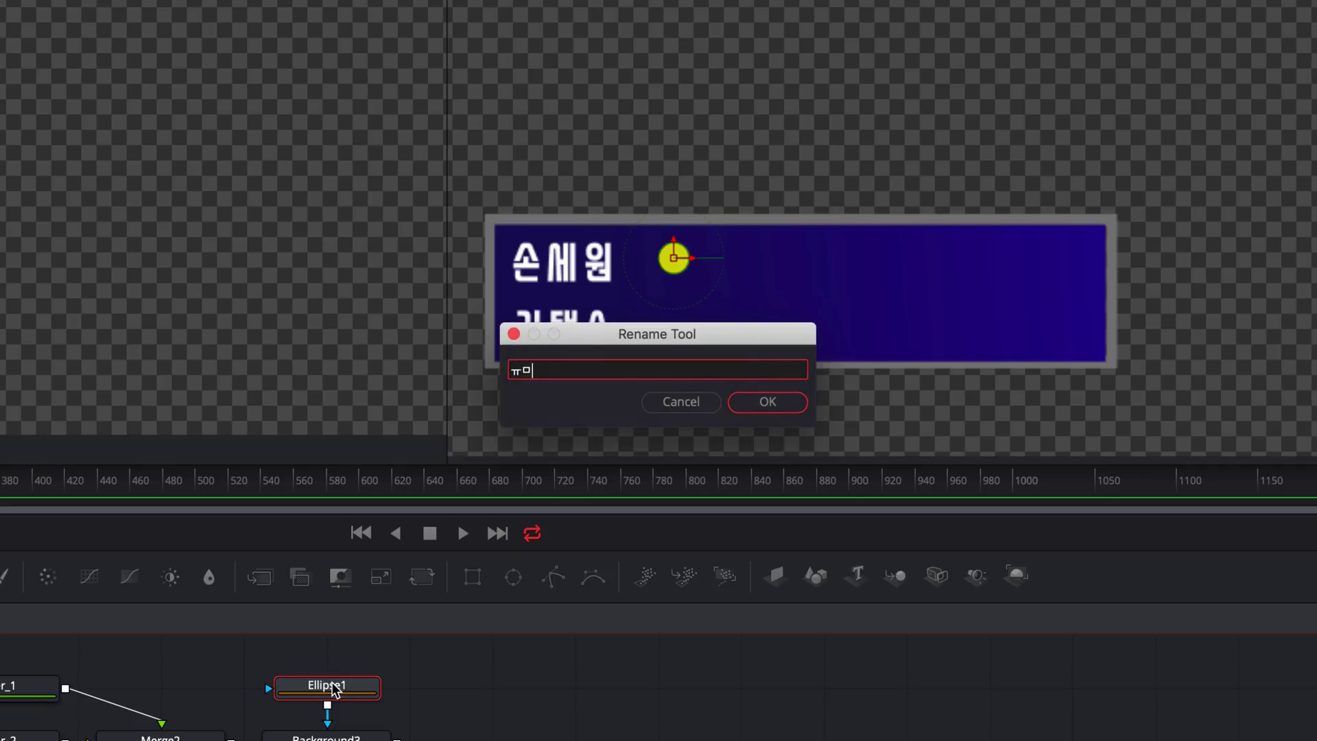
key("BackSpace")
type("ball")
key("Return")
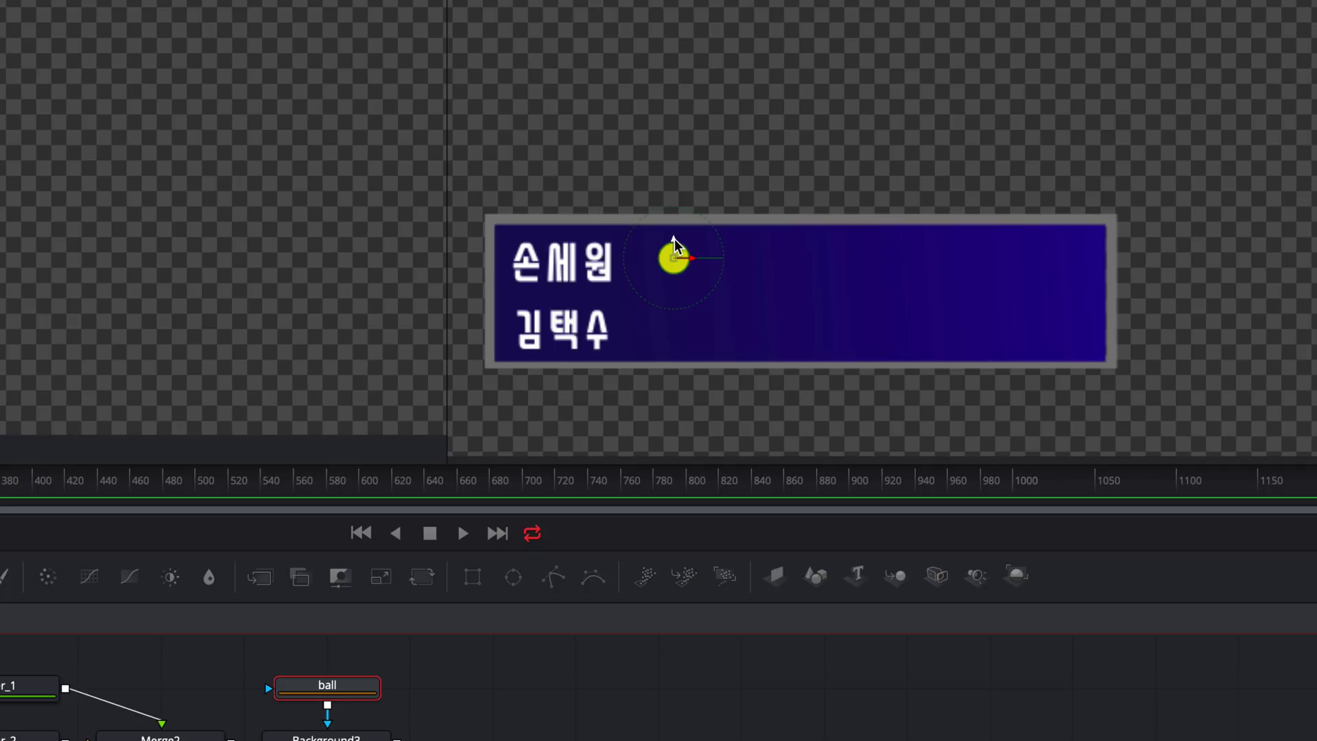
left_click_drag(674, 239, 673, 242)
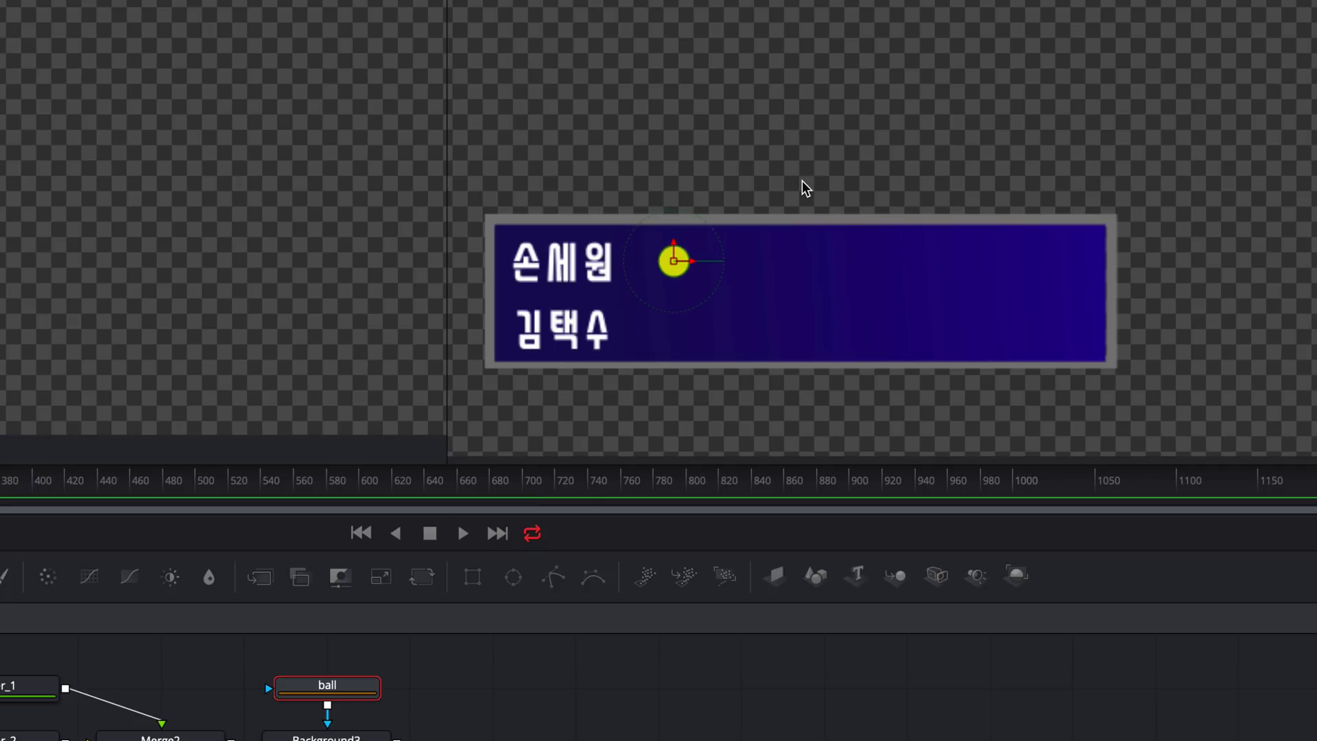
left_click(625, 690)
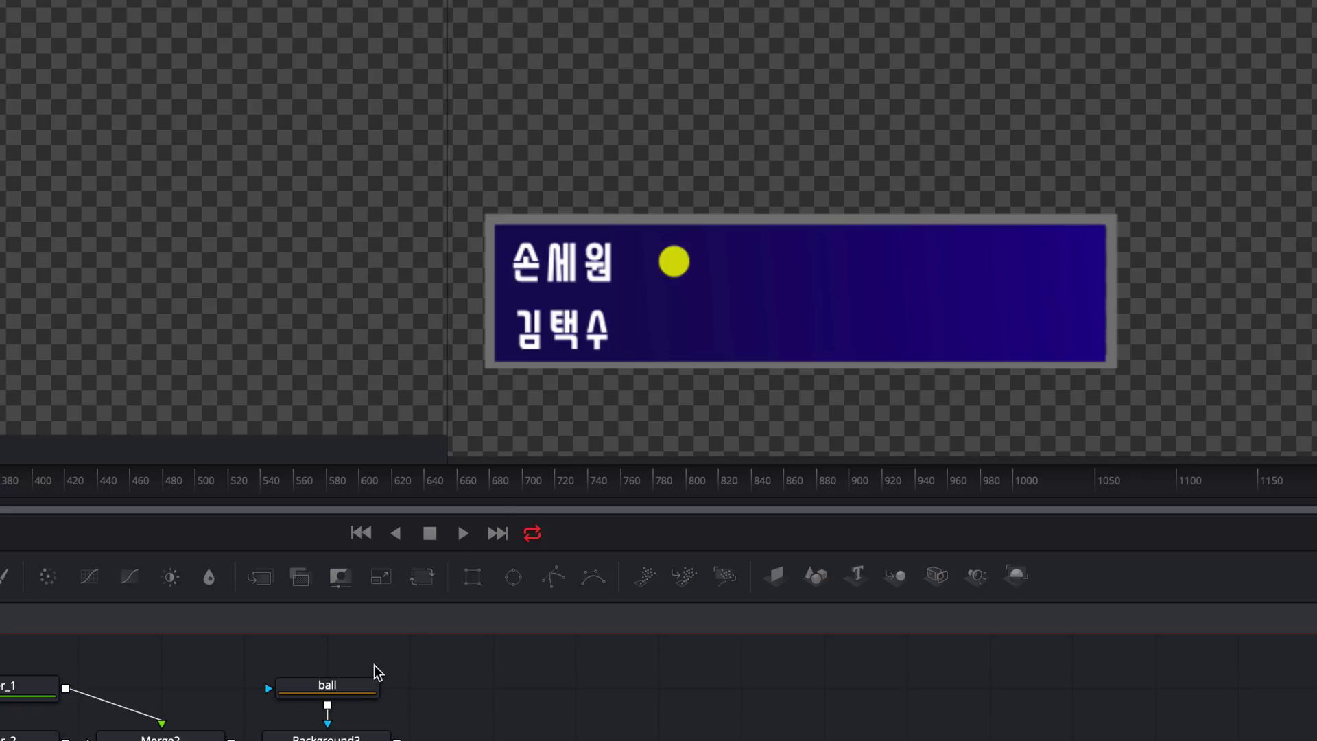
left_click(363, 685)
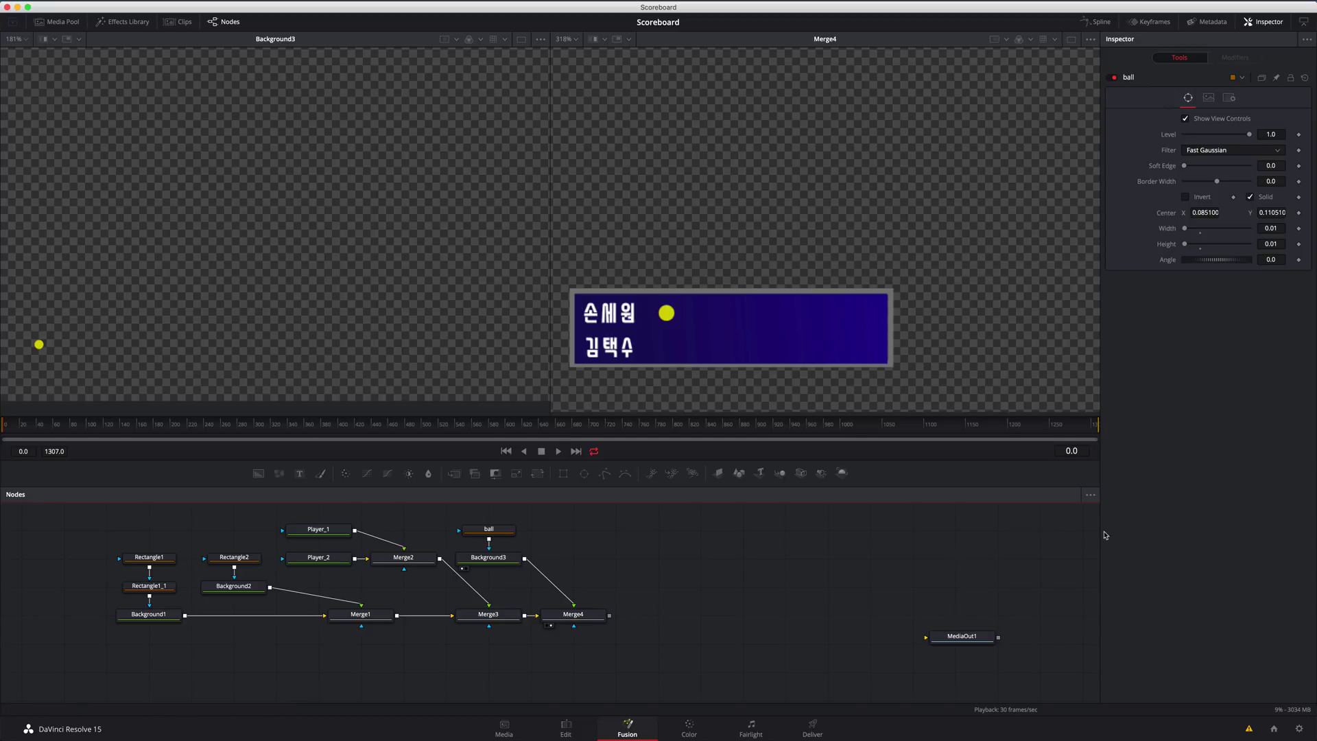
left_click(1299, 730)
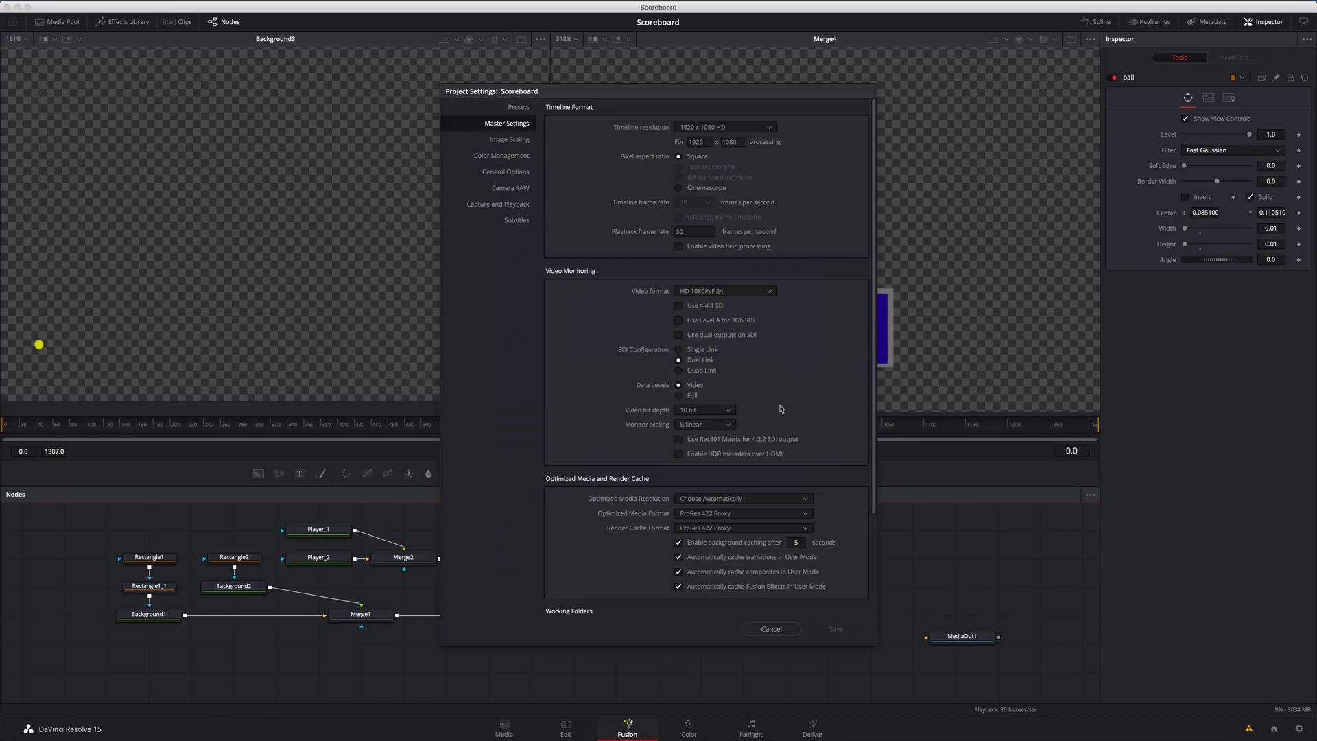
left_click(781, 629)
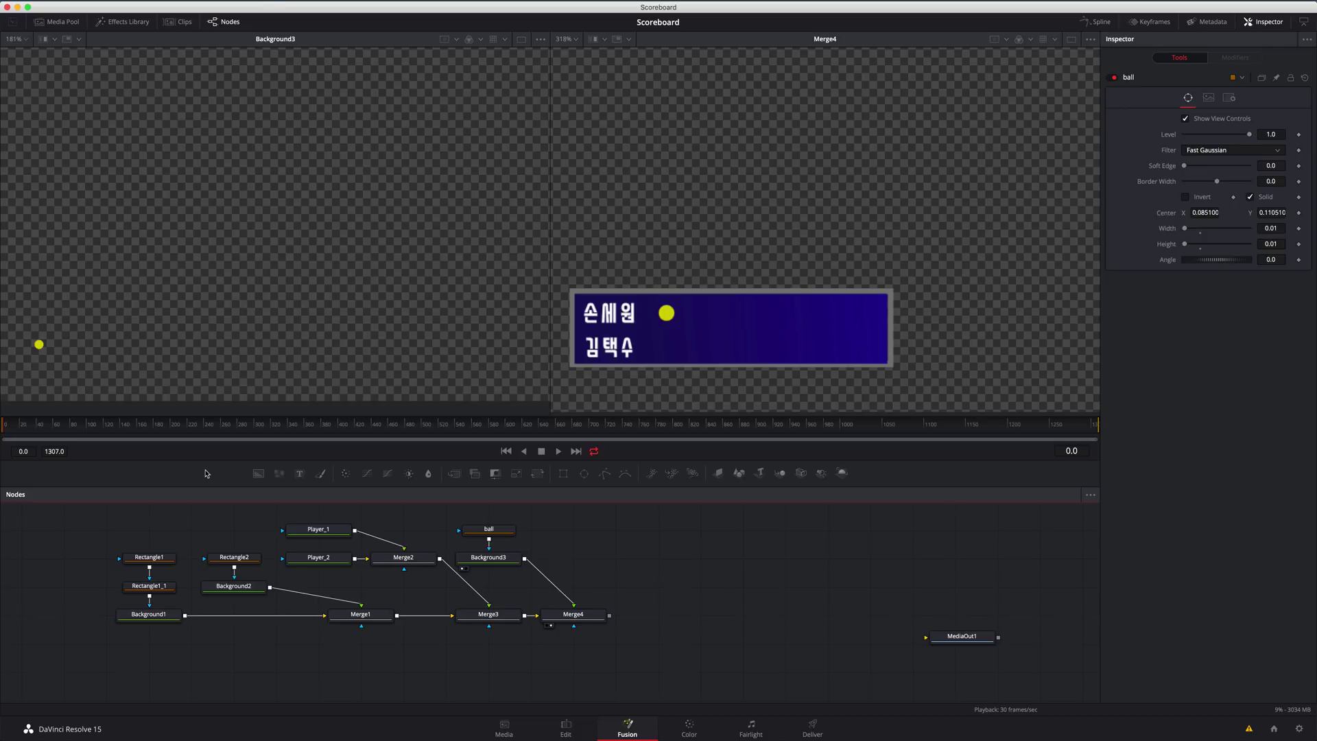
left_click(496, 533)
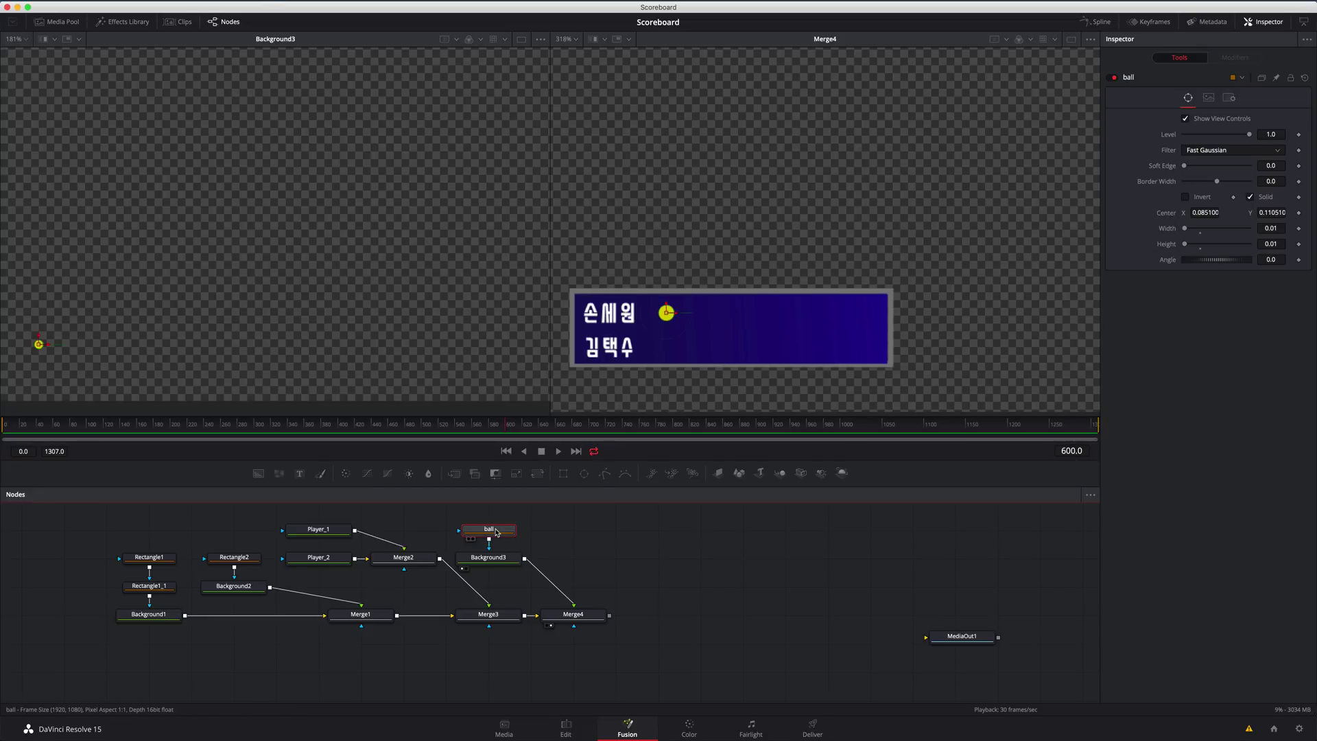
Step: Keyframe the ball's Center at frame 600, then drag it down beside the second name at frame 605
left_click(1299, 213)
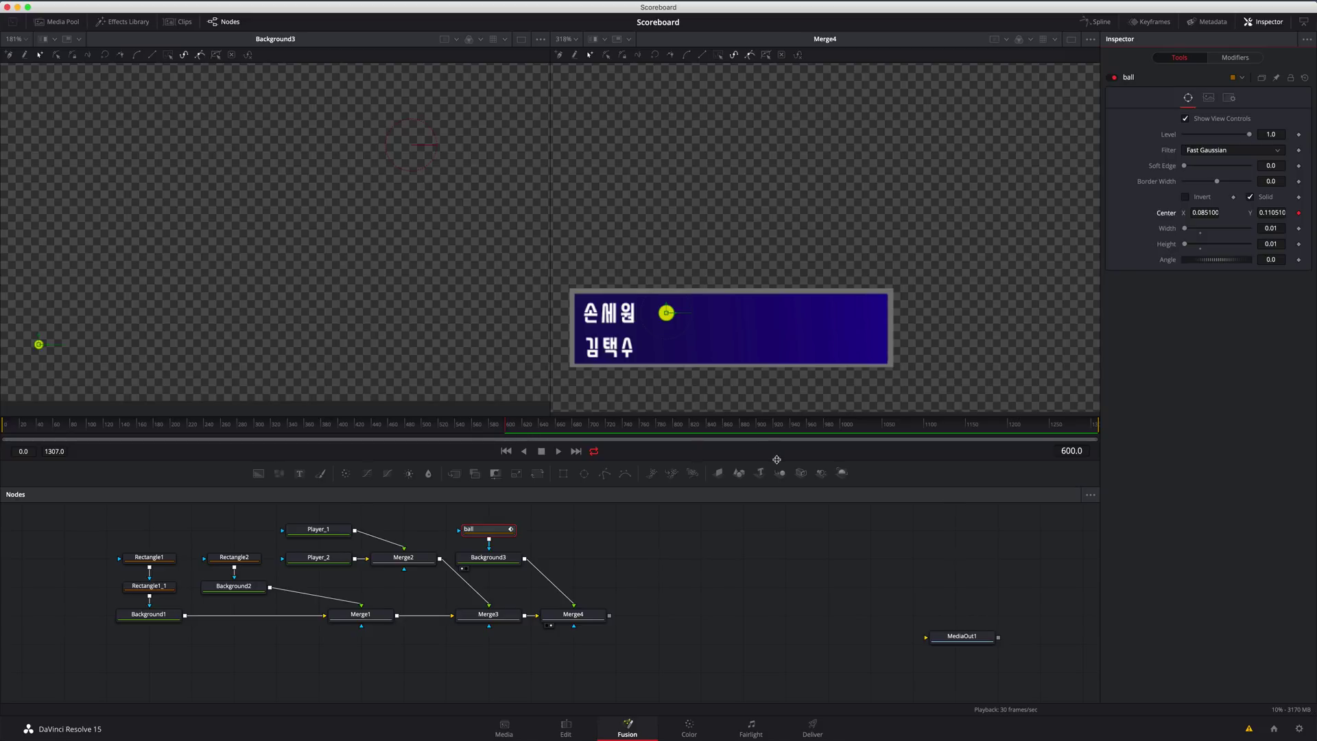
left_click(1072, 454)
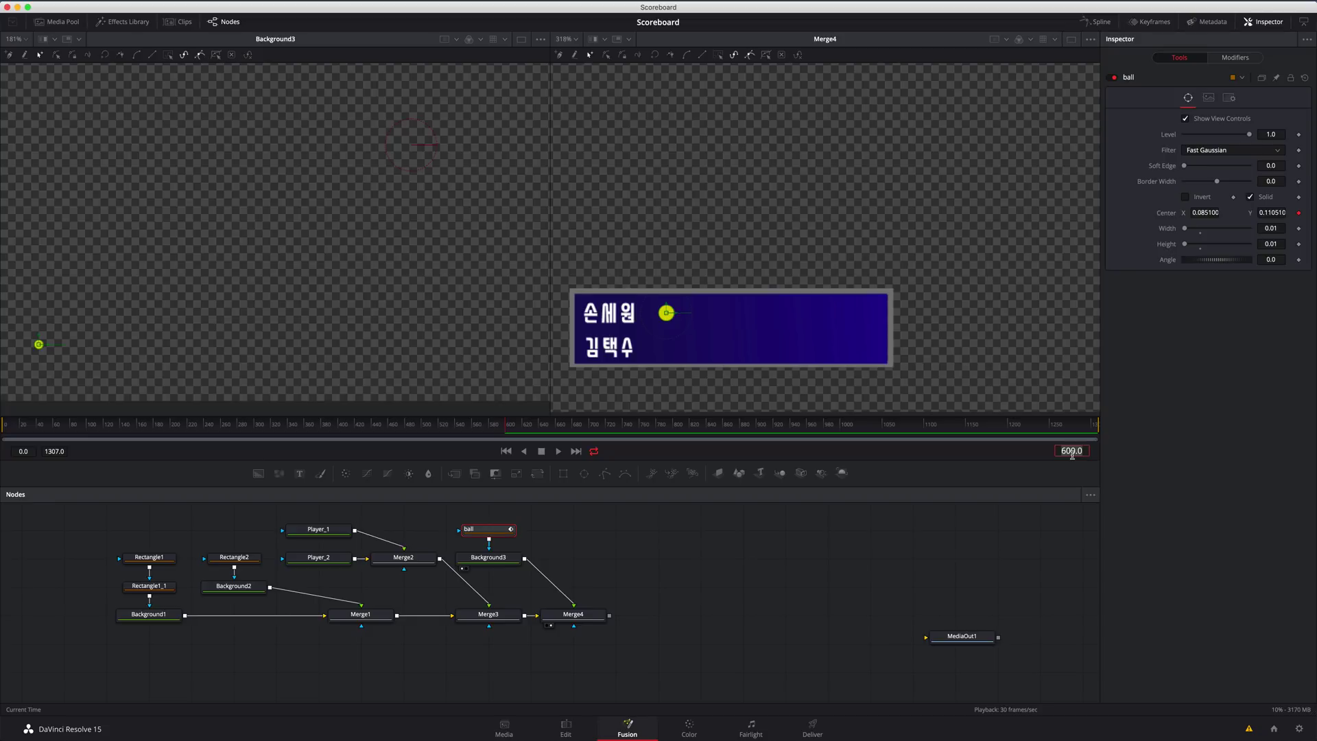
type("605")
key("Return")
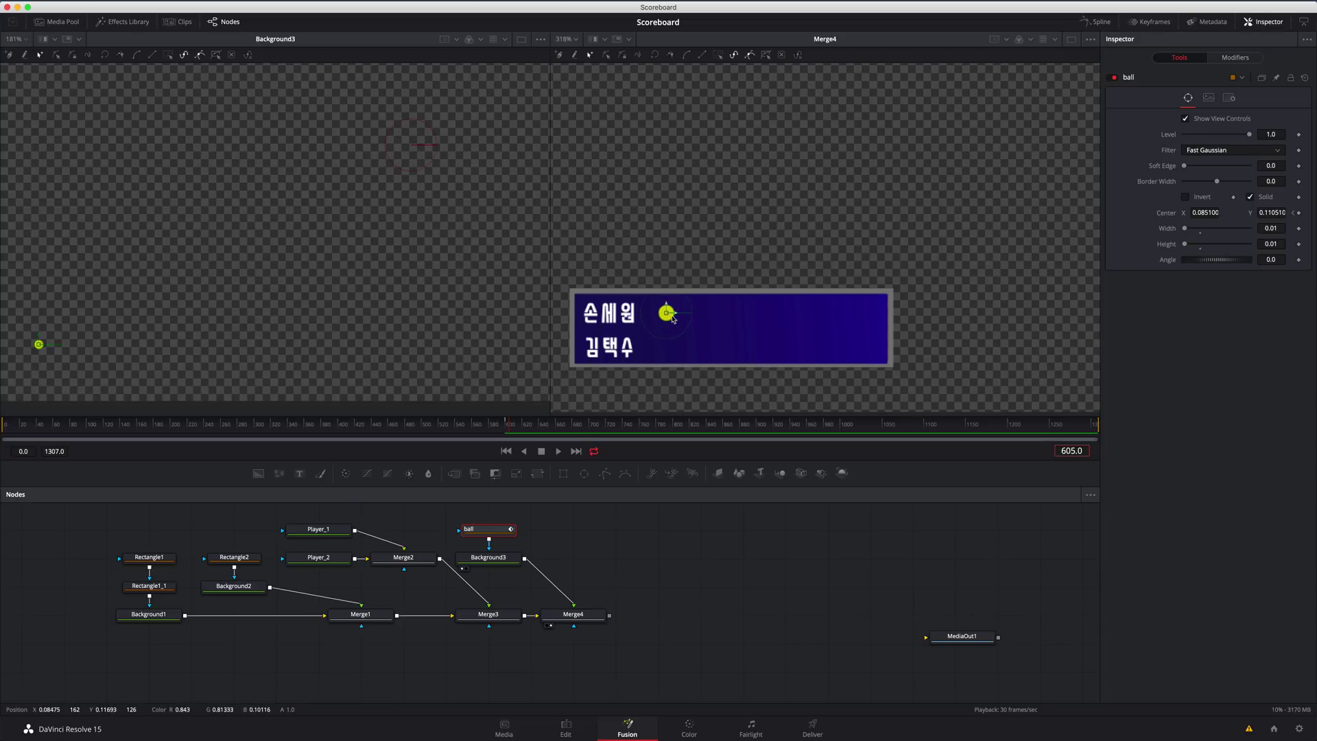
left_click_drag(666, 306, 661, 339)
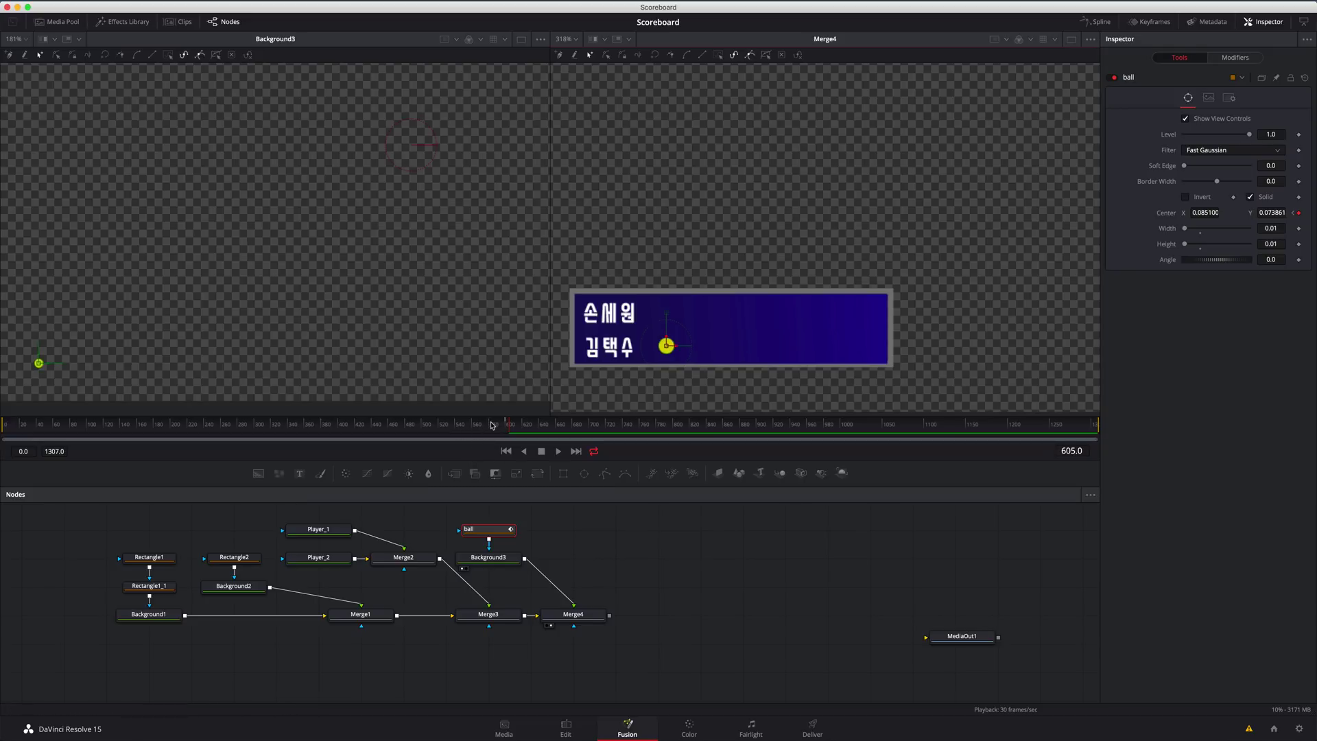
key("space")
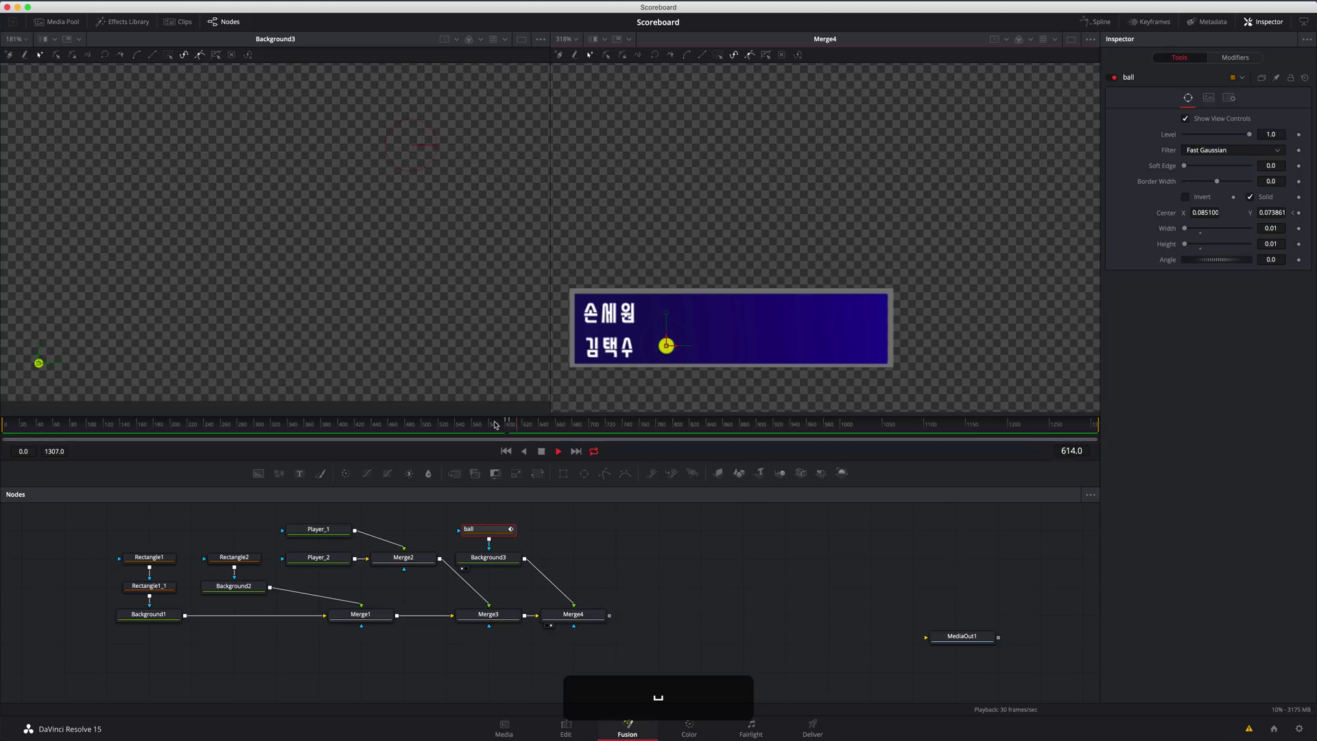
key("space")
key("space")
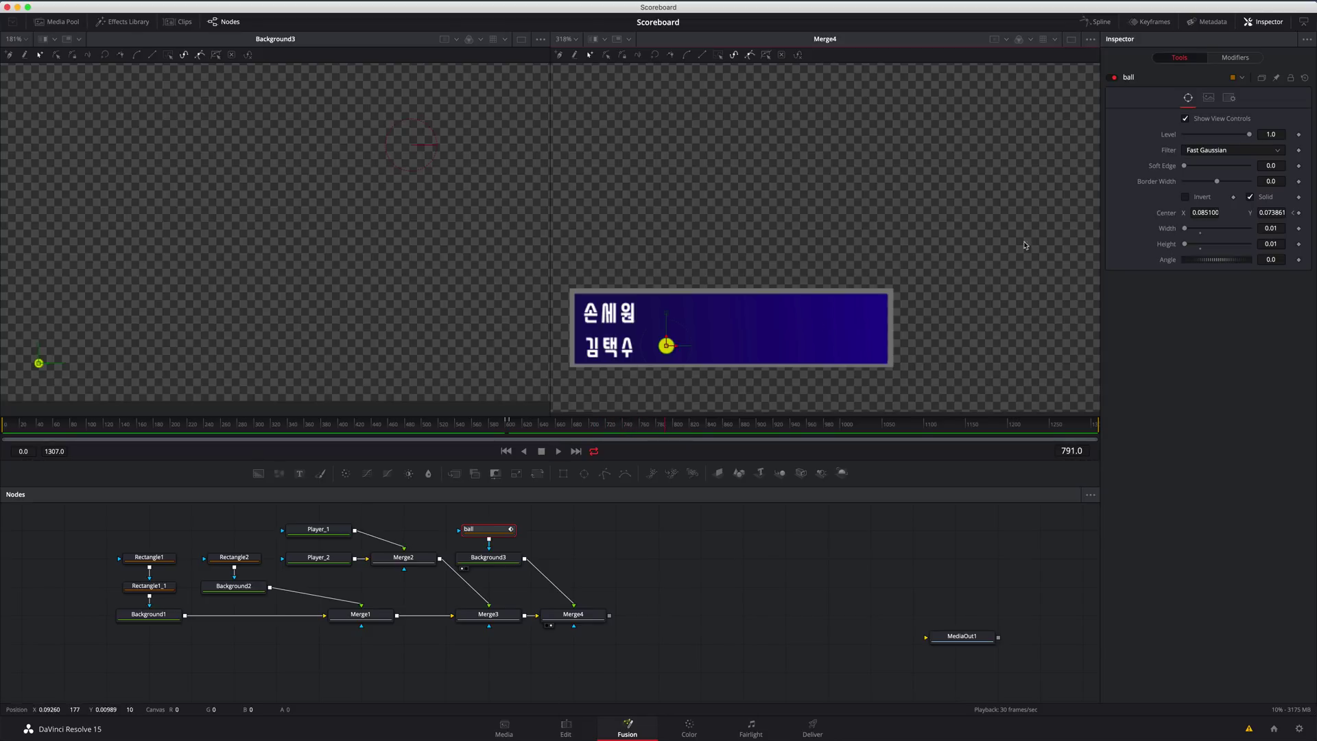
Step: Add another Center keyframe for the lowered ball at frame 791, checking frame 796
left_click(1298, 213)
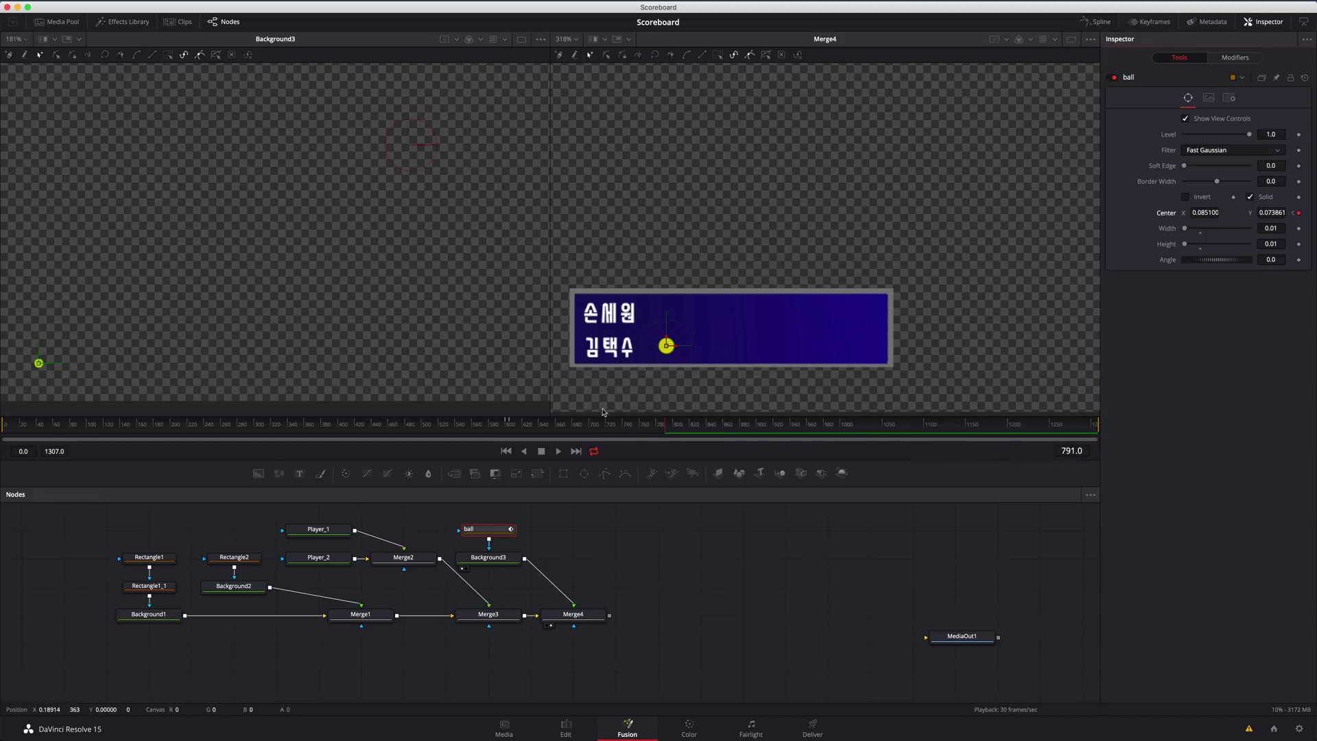
left_click(1073, 452)
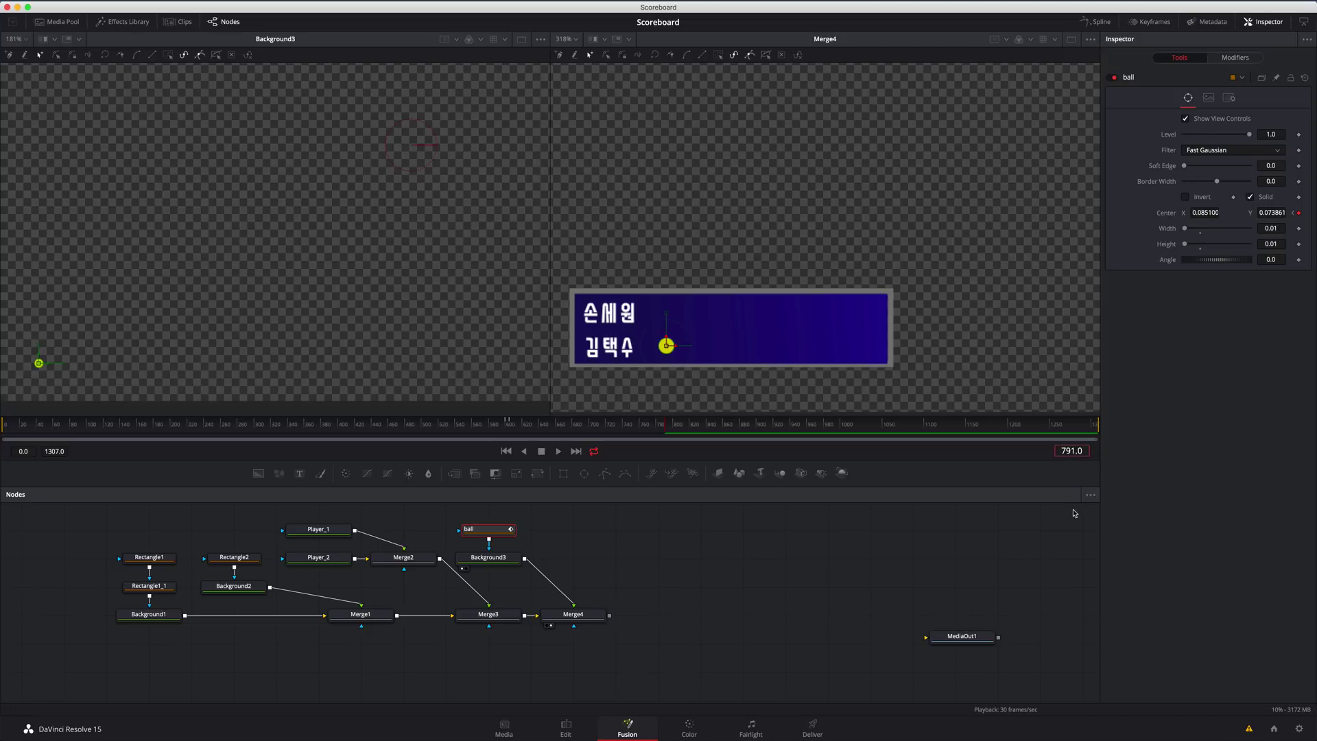
key("BackSpace")
type("6")
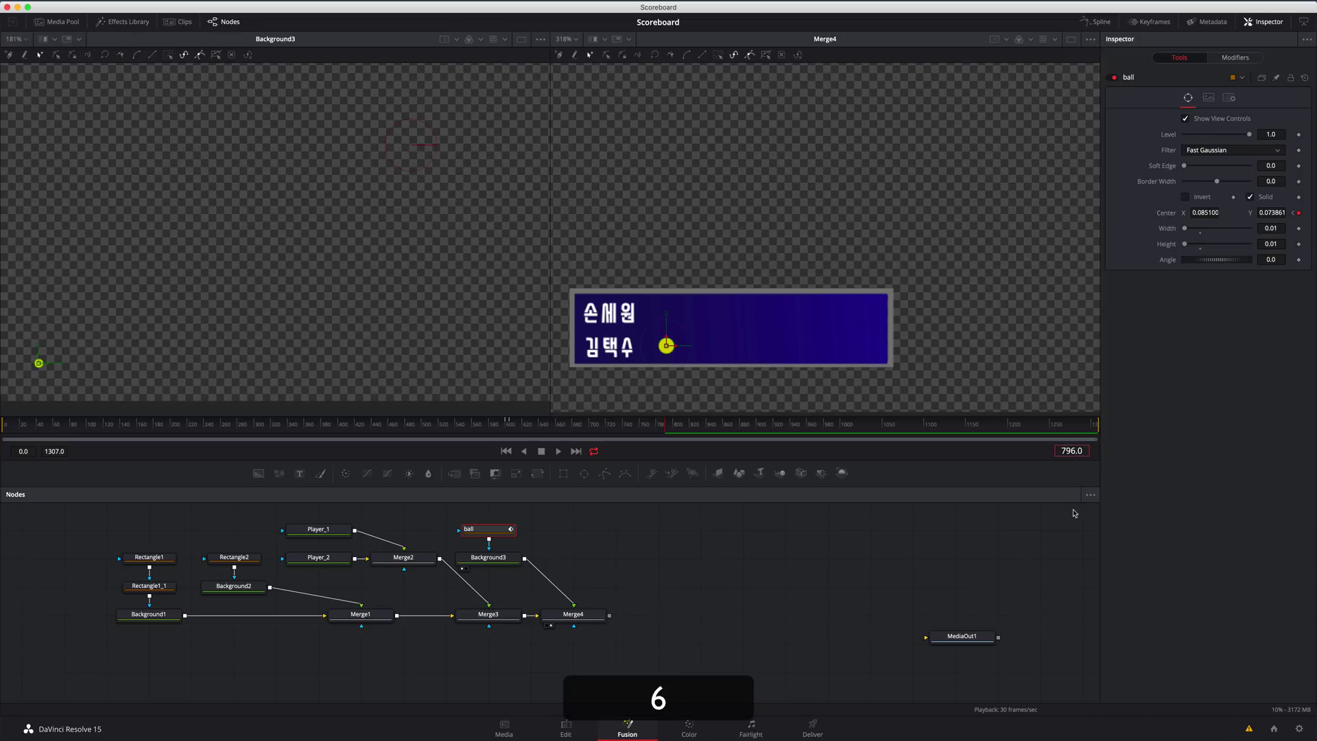
key("Return")
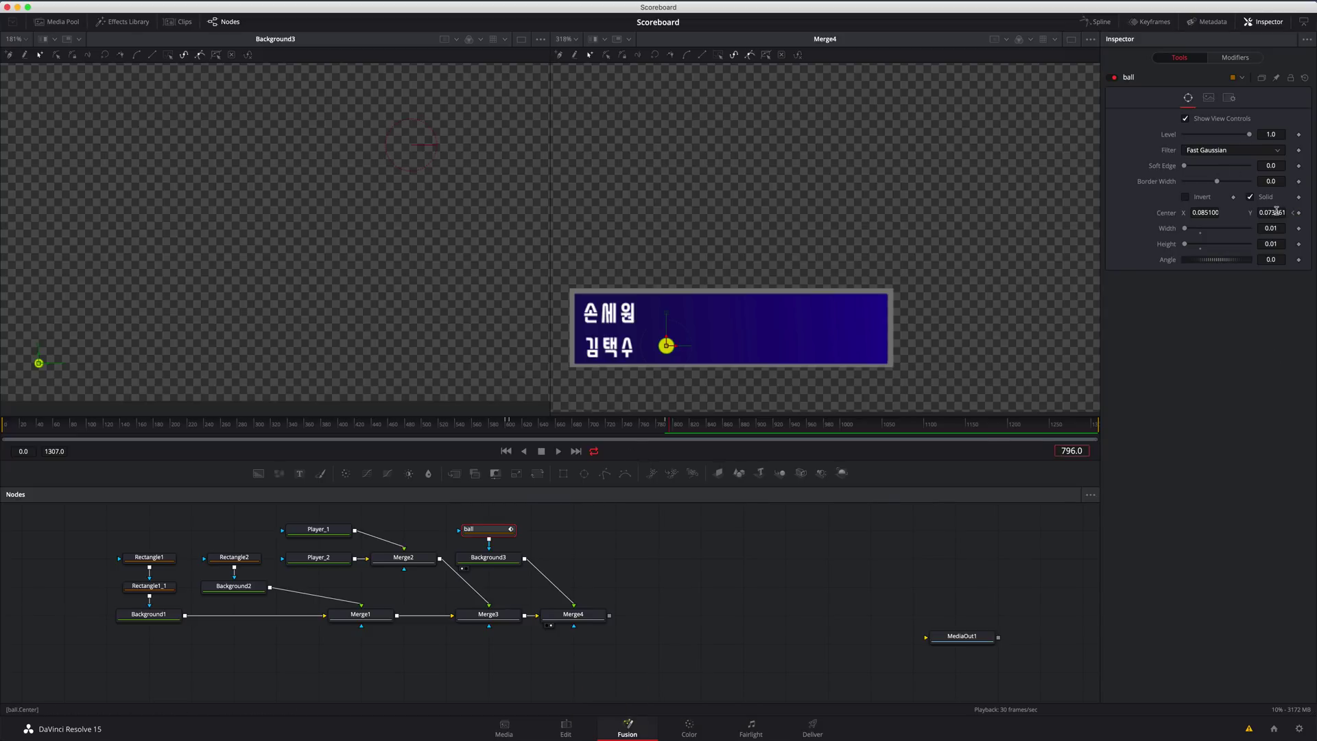
left_click(506, 424)
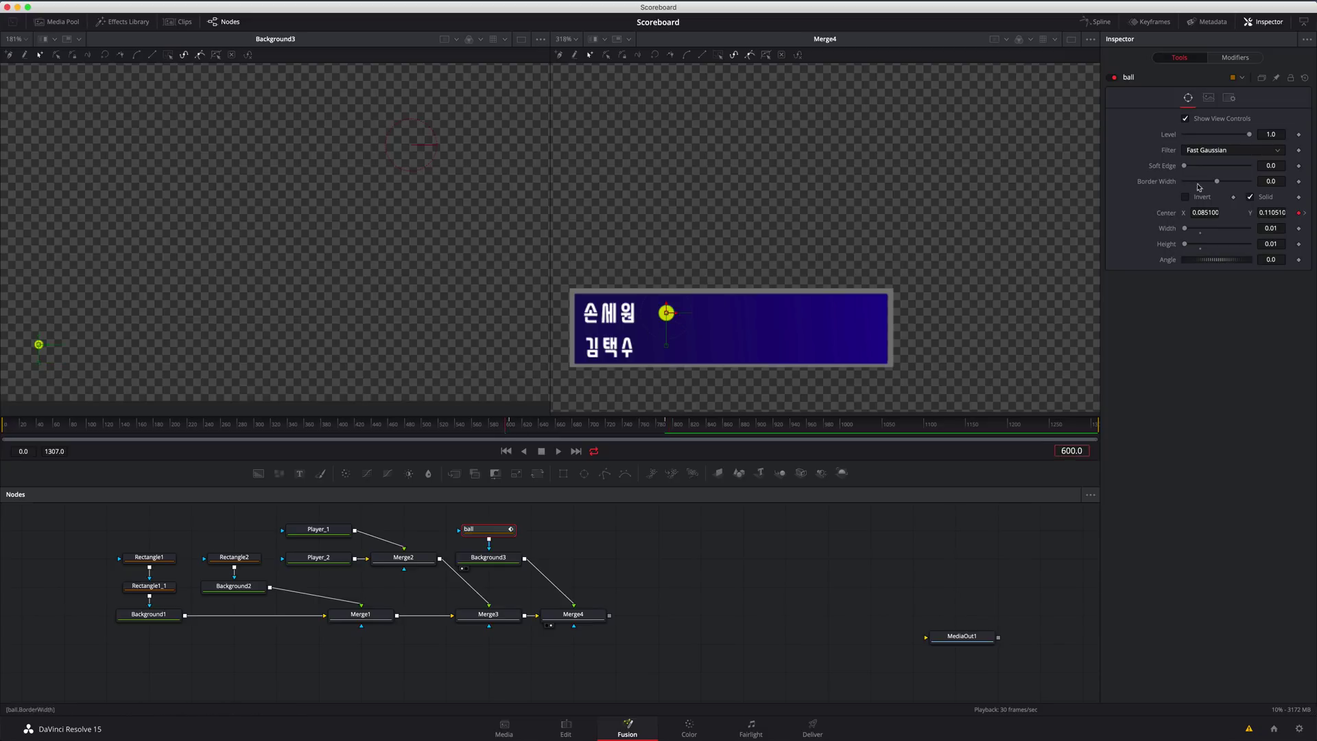
Step: Copy the ball's upper Center Y and paste it at the frame 605 keyframe
left_click(1274, 212)
type("0.559381")
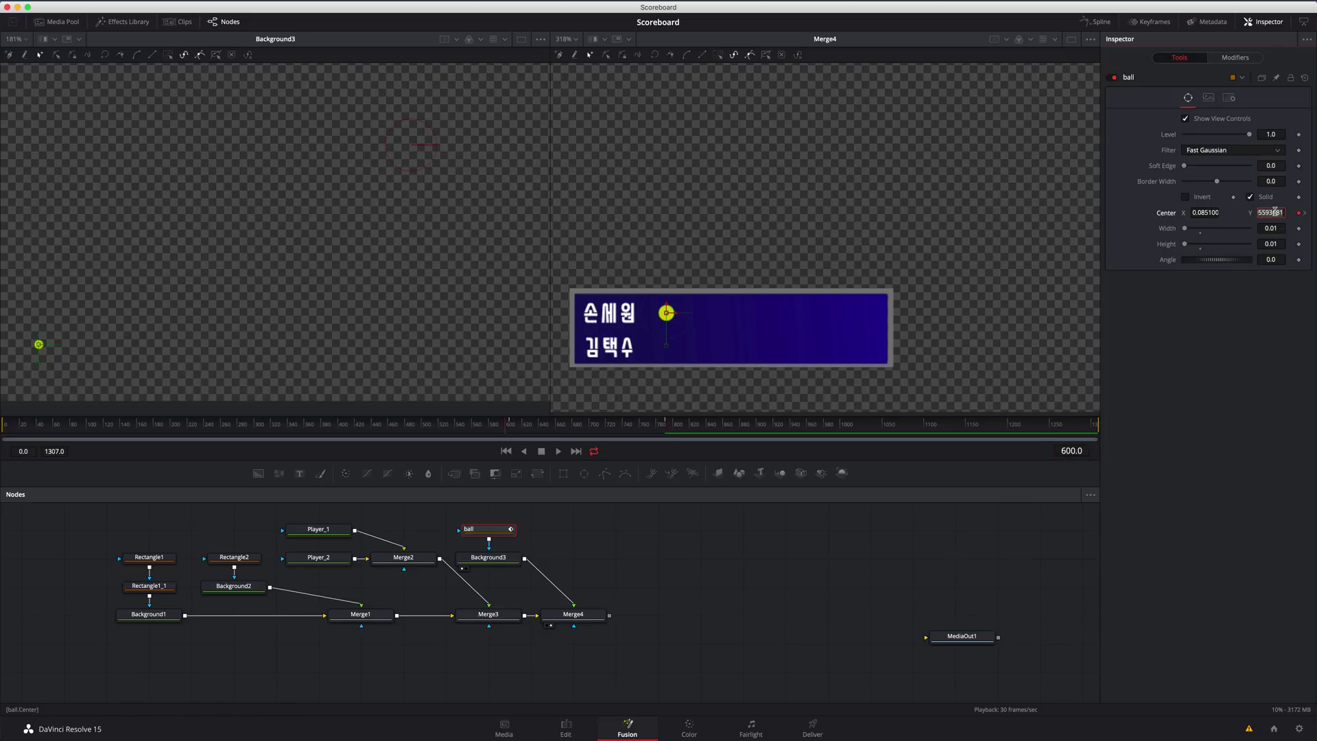
key("super+a")
key("super")
key("super+c")
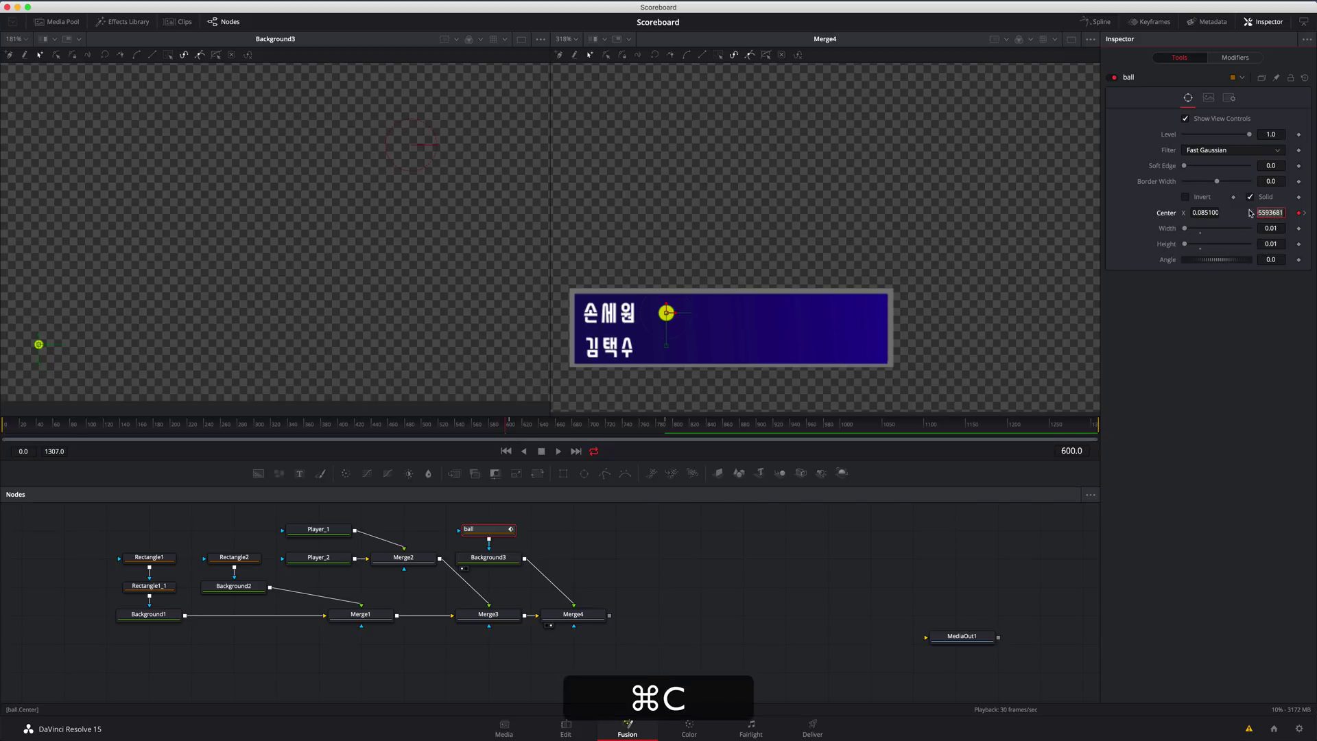
left_click(1305, 214)
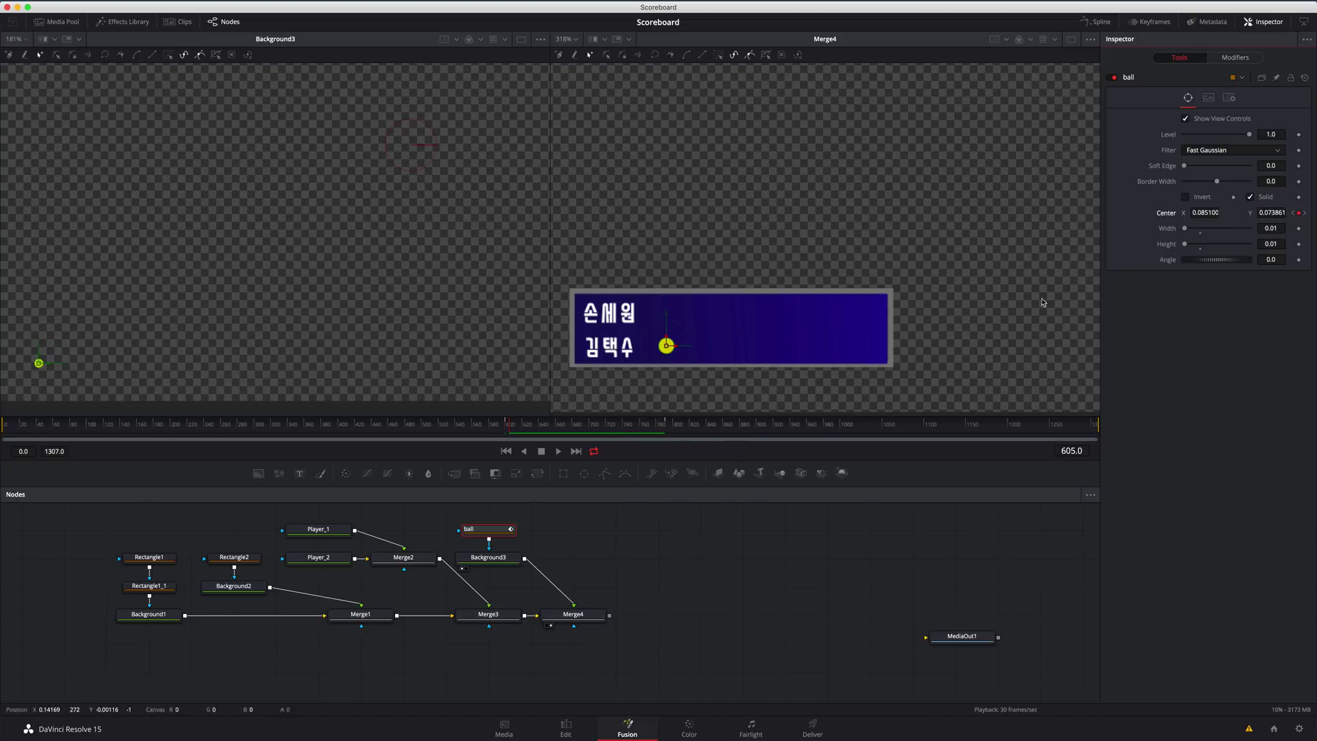
left_click(1271, 212)
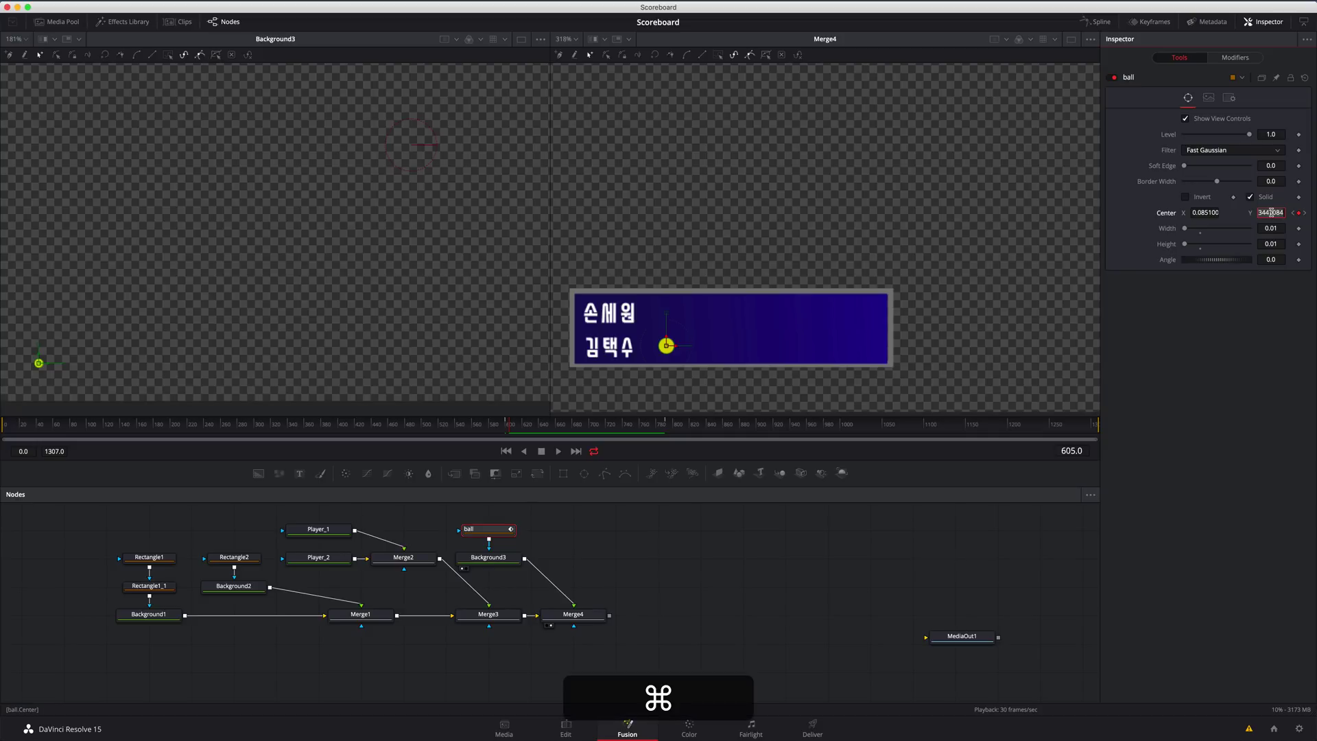
key("super+v")
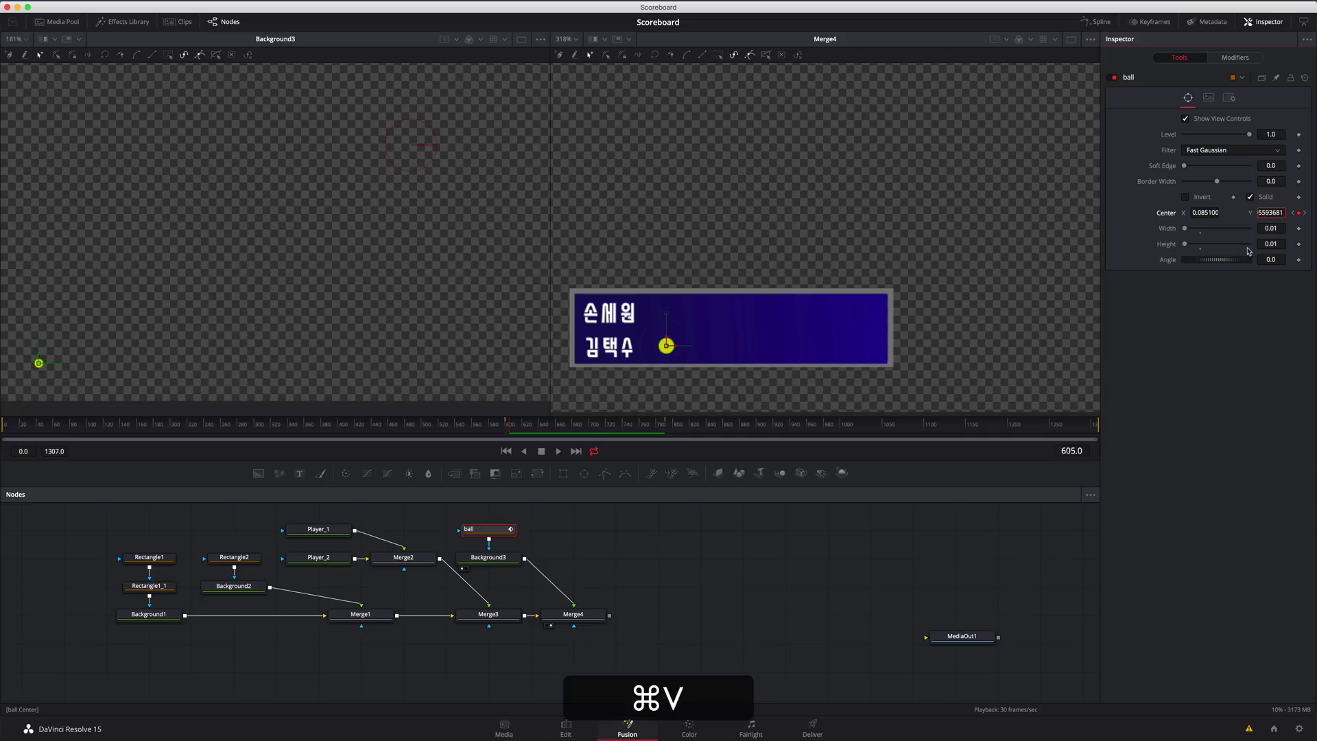
key("Return")
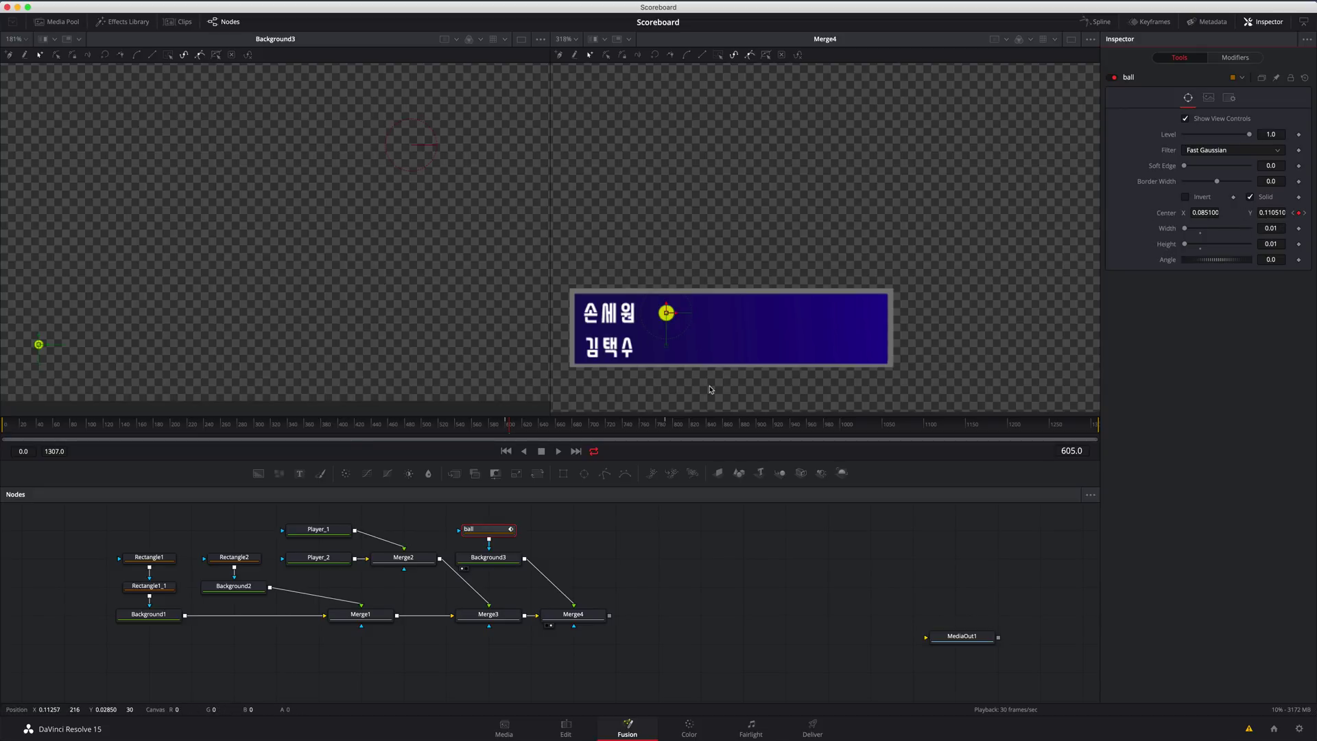
Step: Play back the animation from frame 600 to review the ball's movement
left_click(496, 426)
key("space")
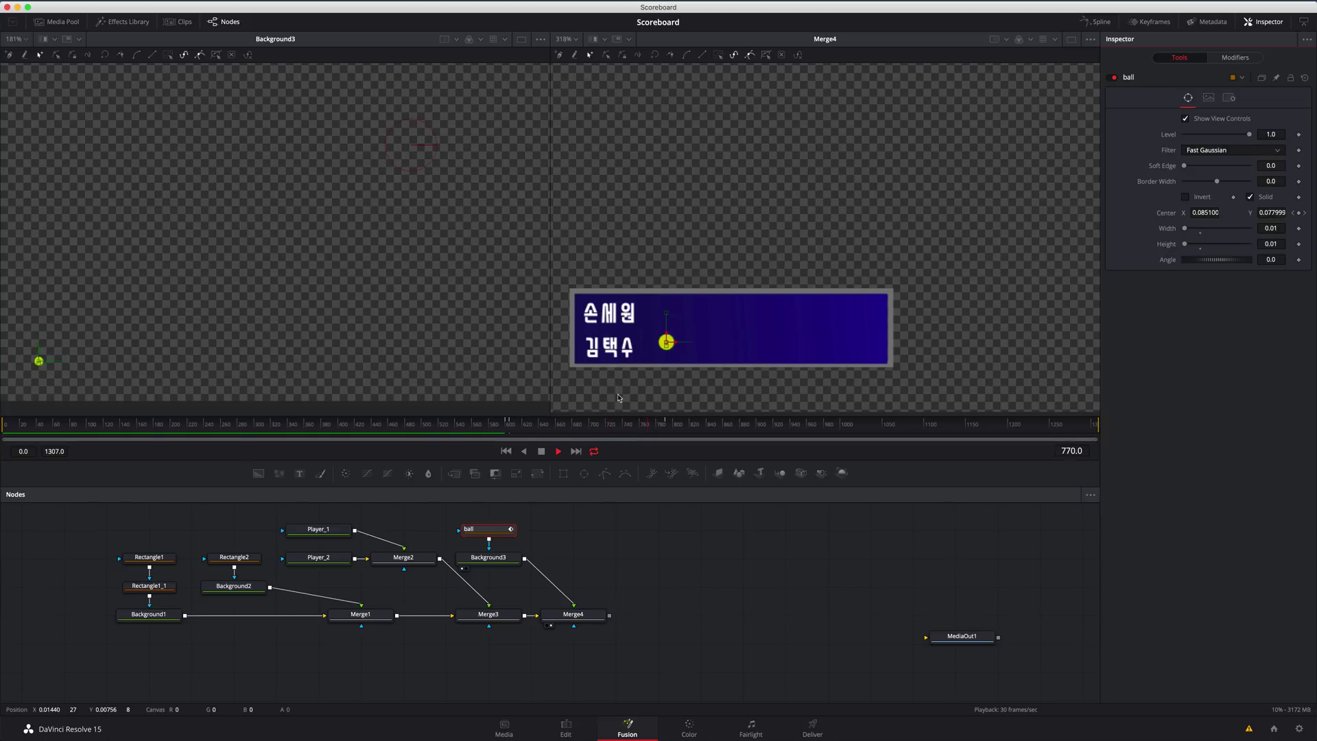
key("space")
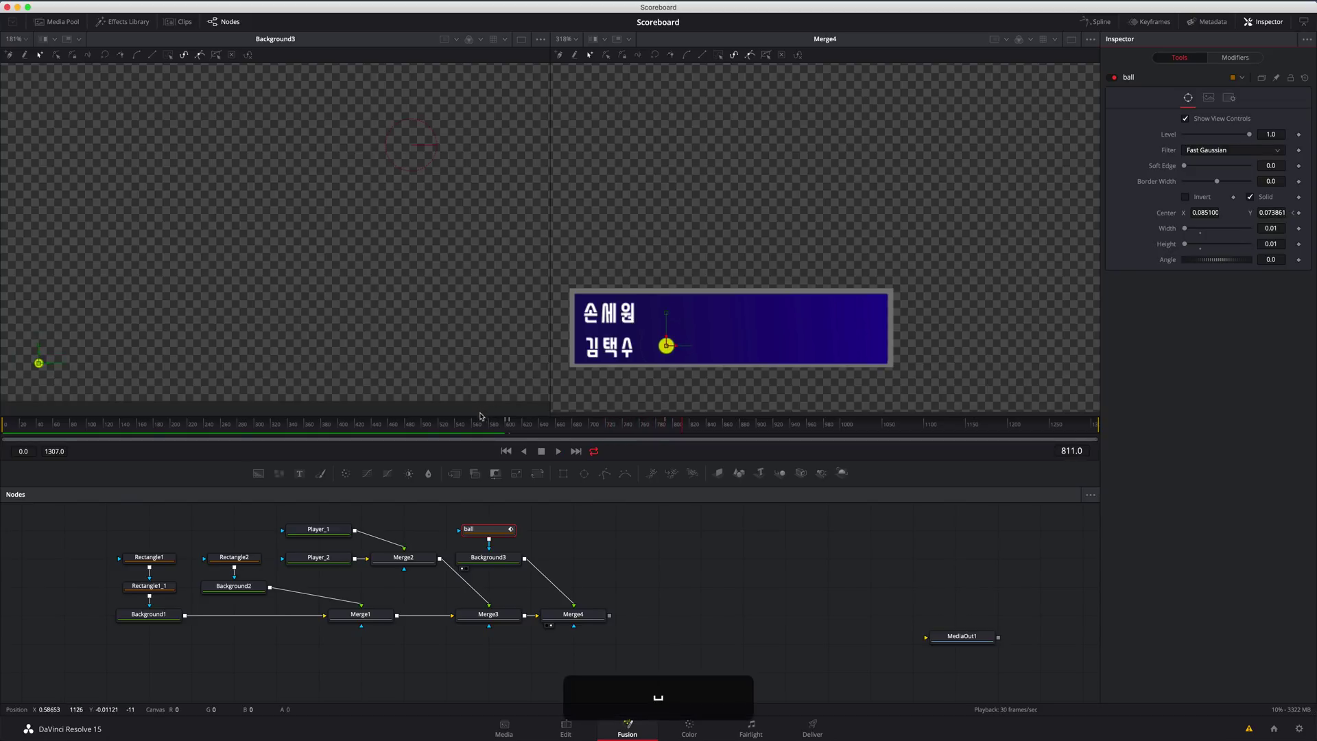
left_click(522, 424)
key("space")
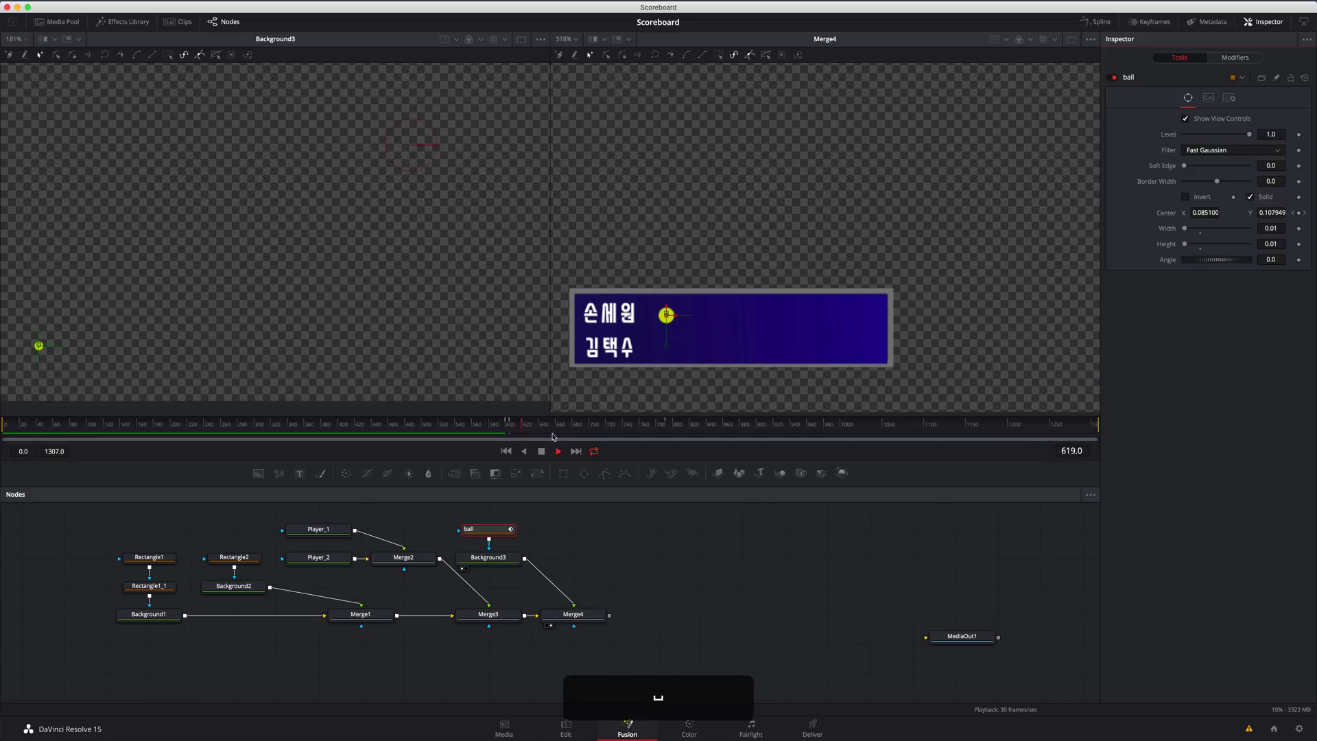
key("space")
key("super")
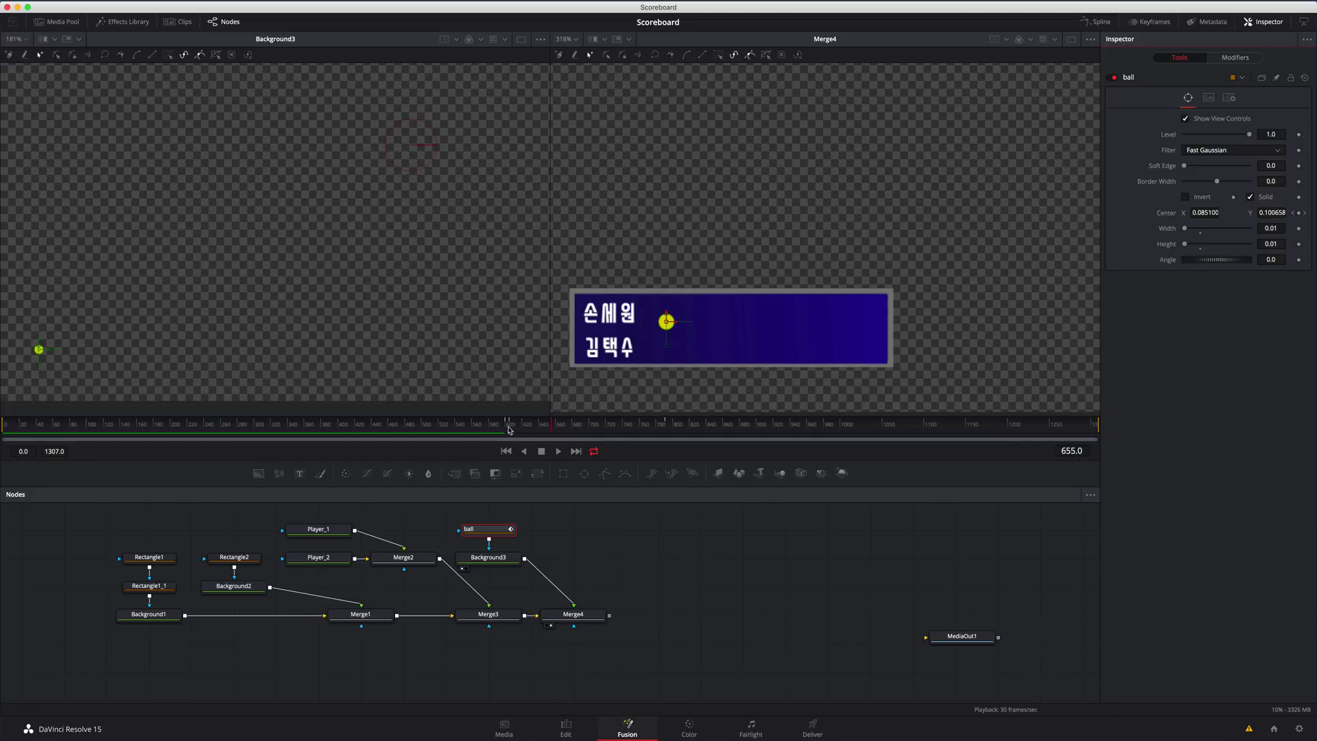
key("space")
Step: Drag the ball back down toward the second player's name at frame 605
left_click(1293, 213)
key("ctrl+v")
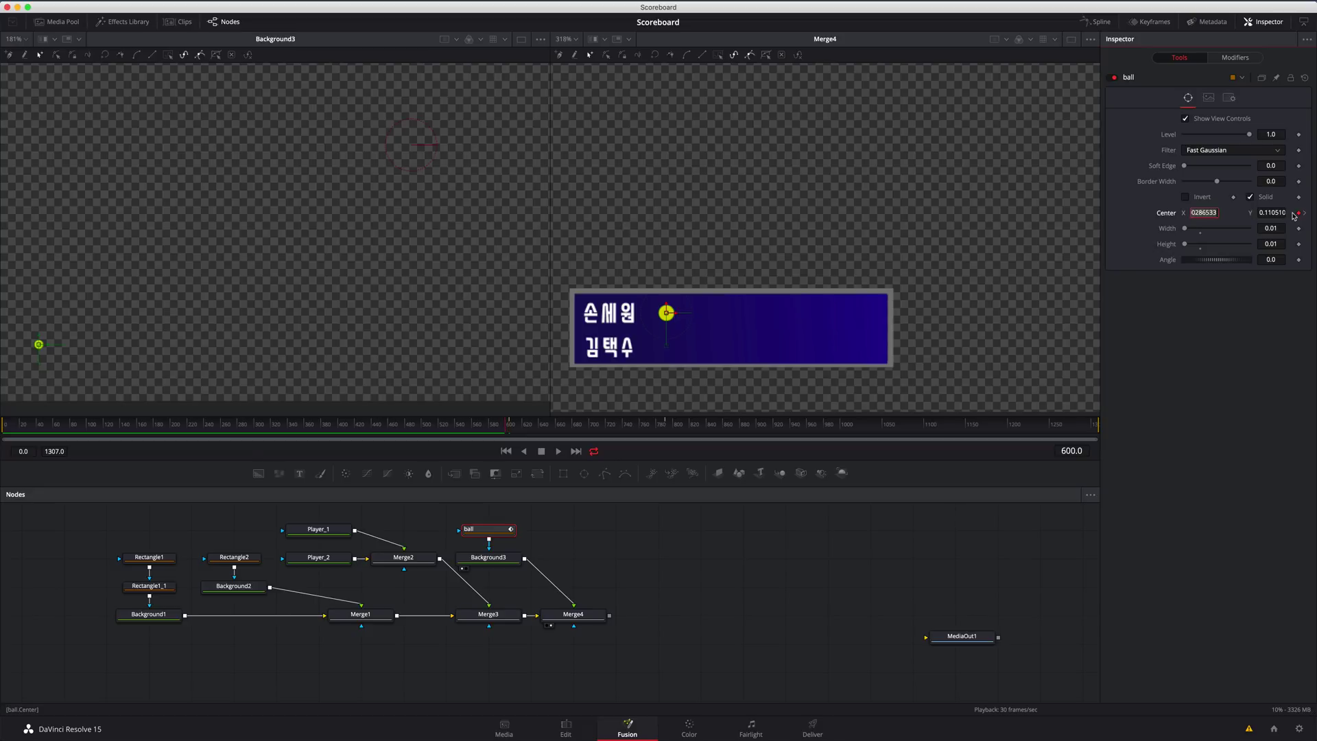
left_click(1304, 213)
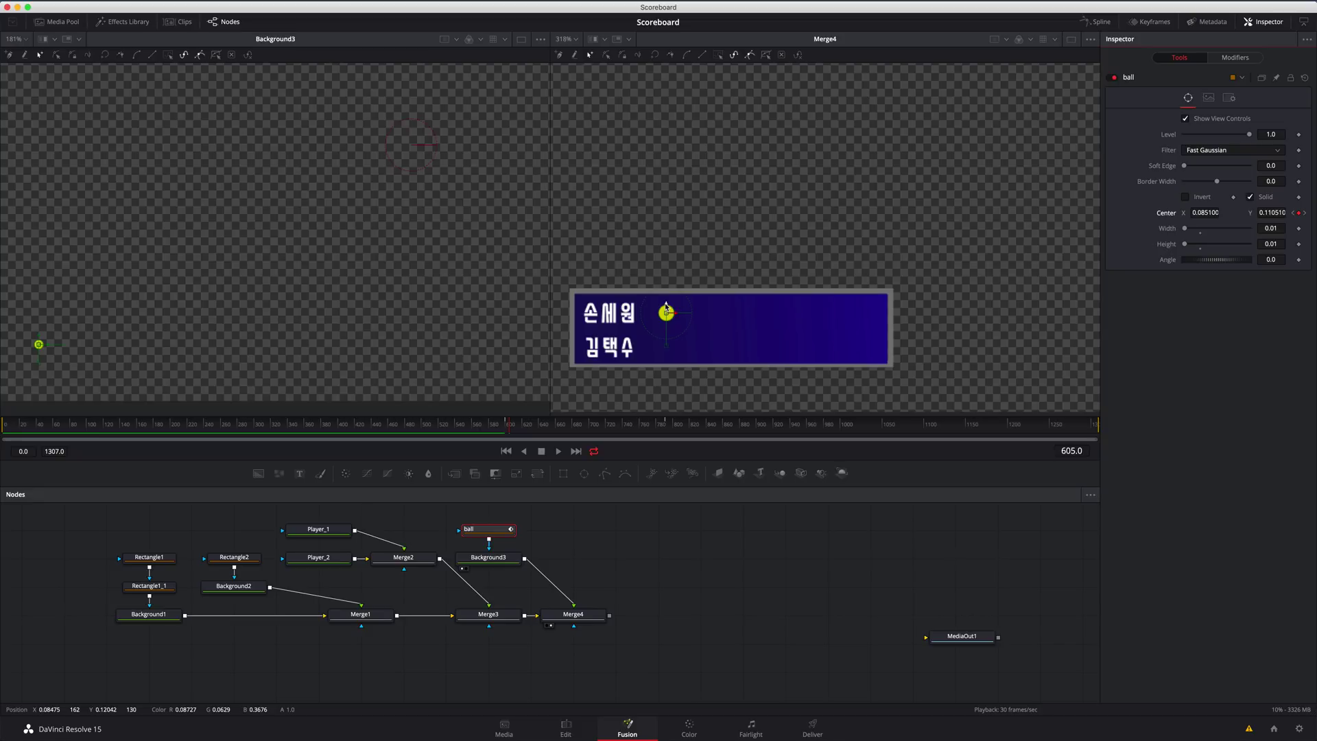
left_click_drag(665, 306, 666, 330)
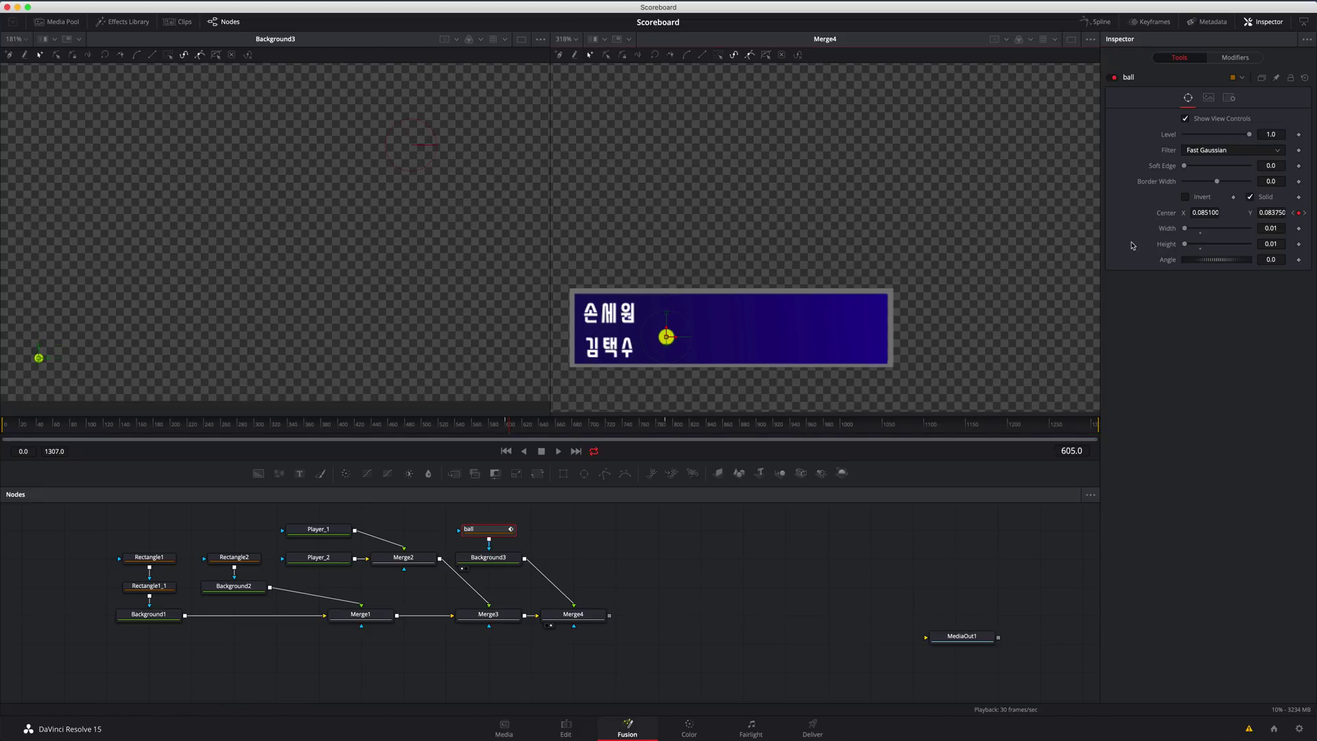
Step: Copy the ball's low Center Y from frame 791 and paste it at frame 605
left_click(666, 425)
key("Right")
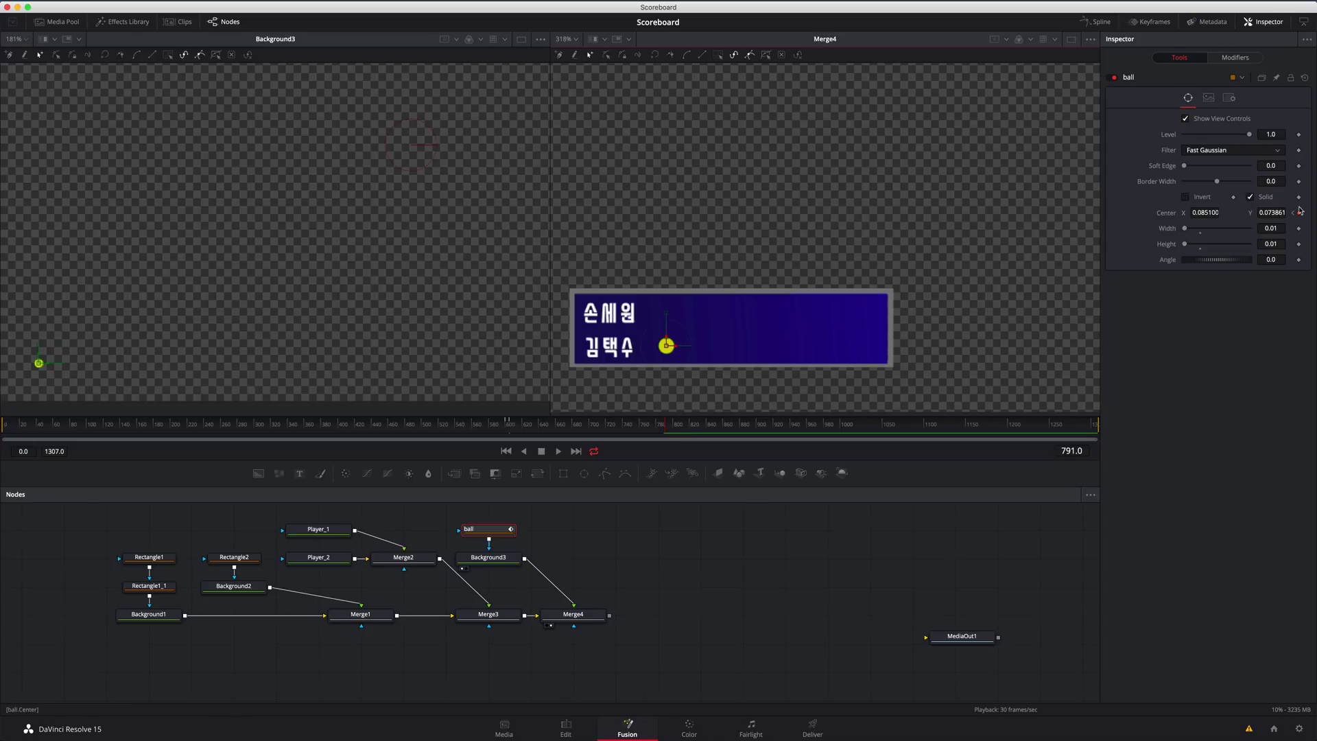
left_click(1273, 213)
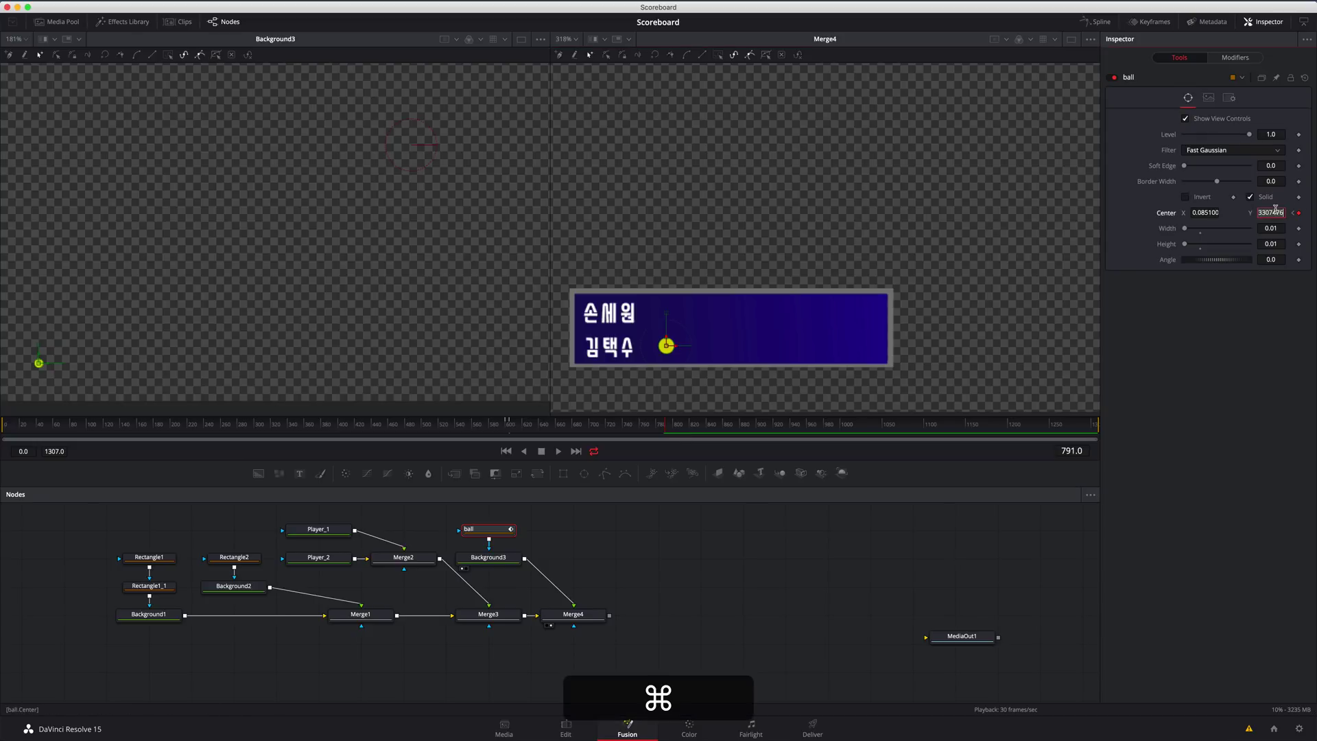
key("super+c")
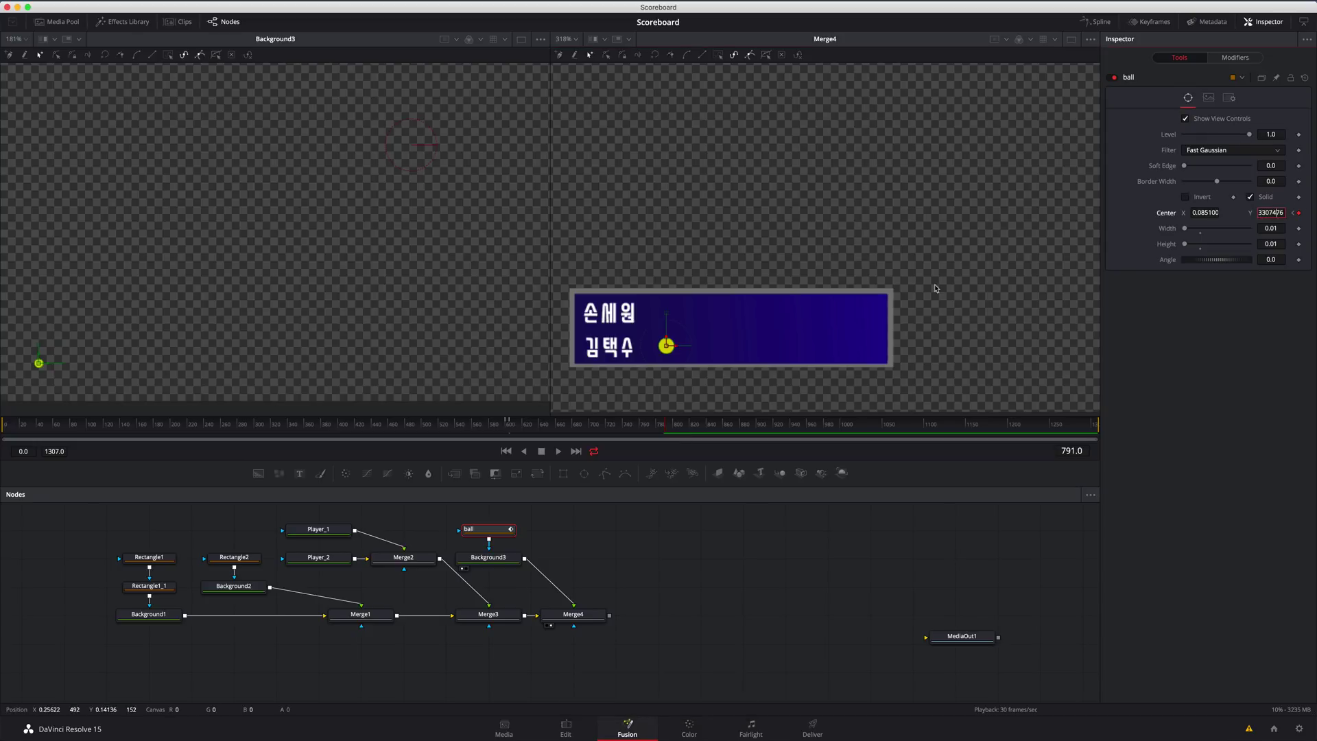
left_click(510, 428)
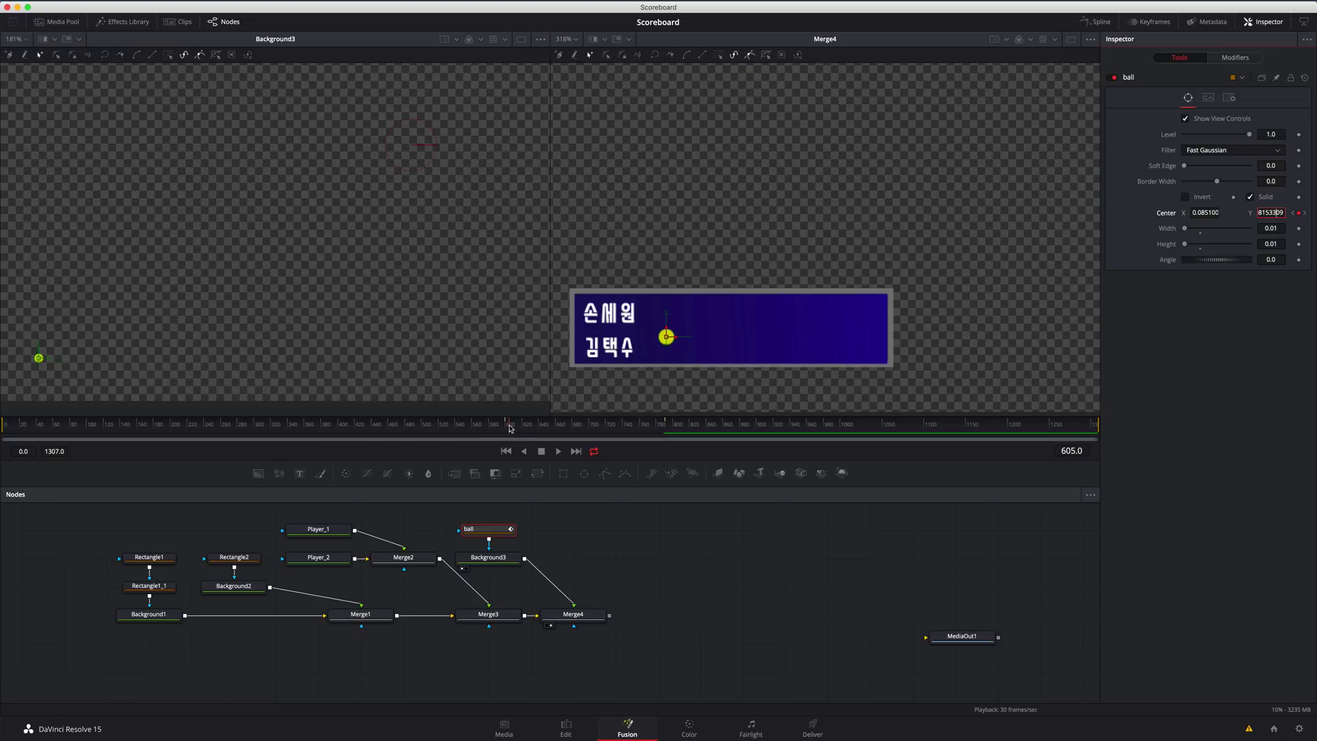
left_click(1266, 215)
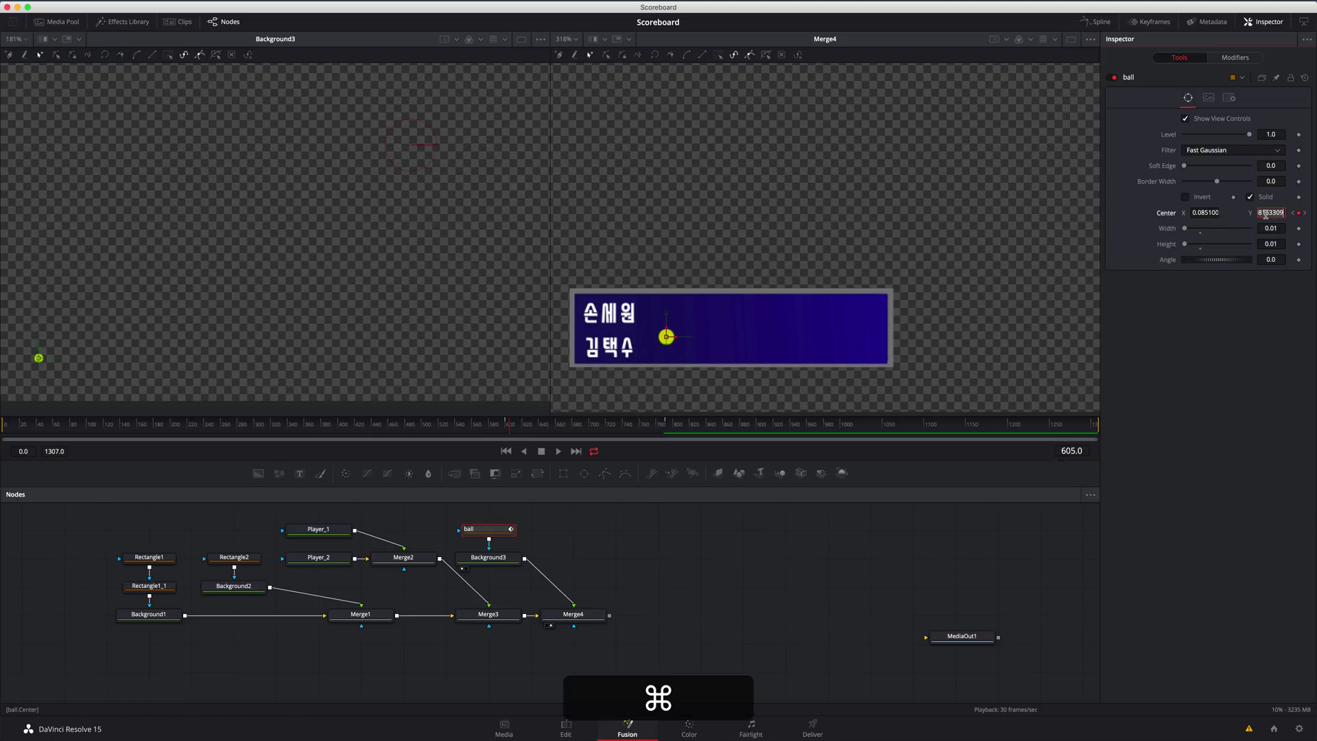
key("super+a")
key("super+v")
key("Return")
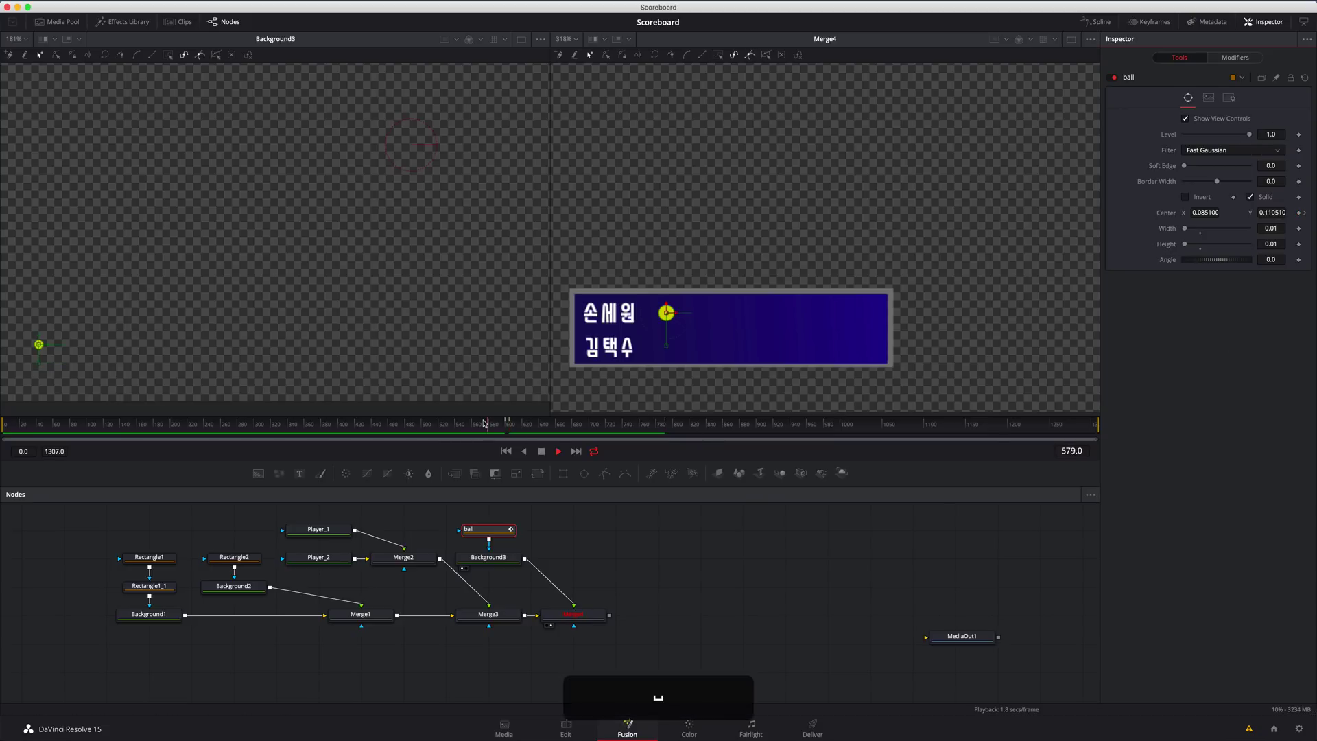
key("space")
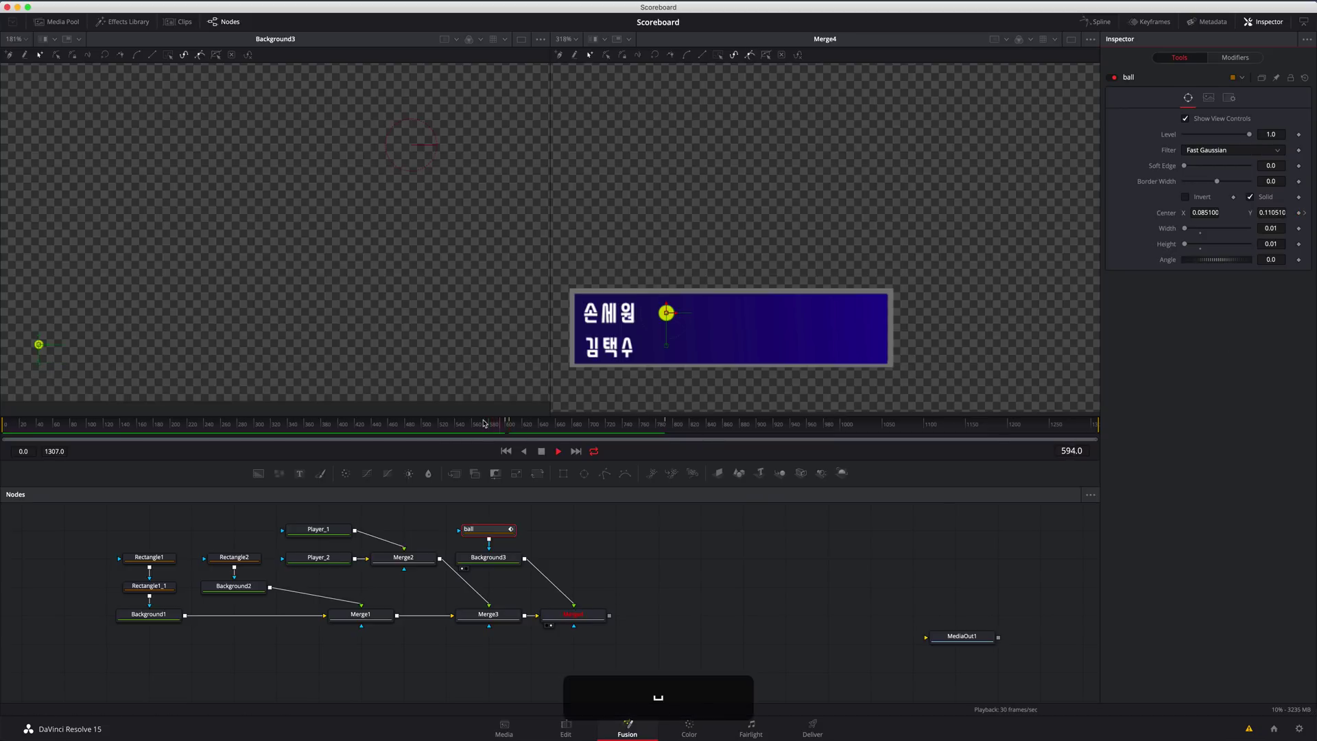
key("space")
Step: Check frame 796, then copy the ball's high Center Y from frame 600
left_click(665, 427)
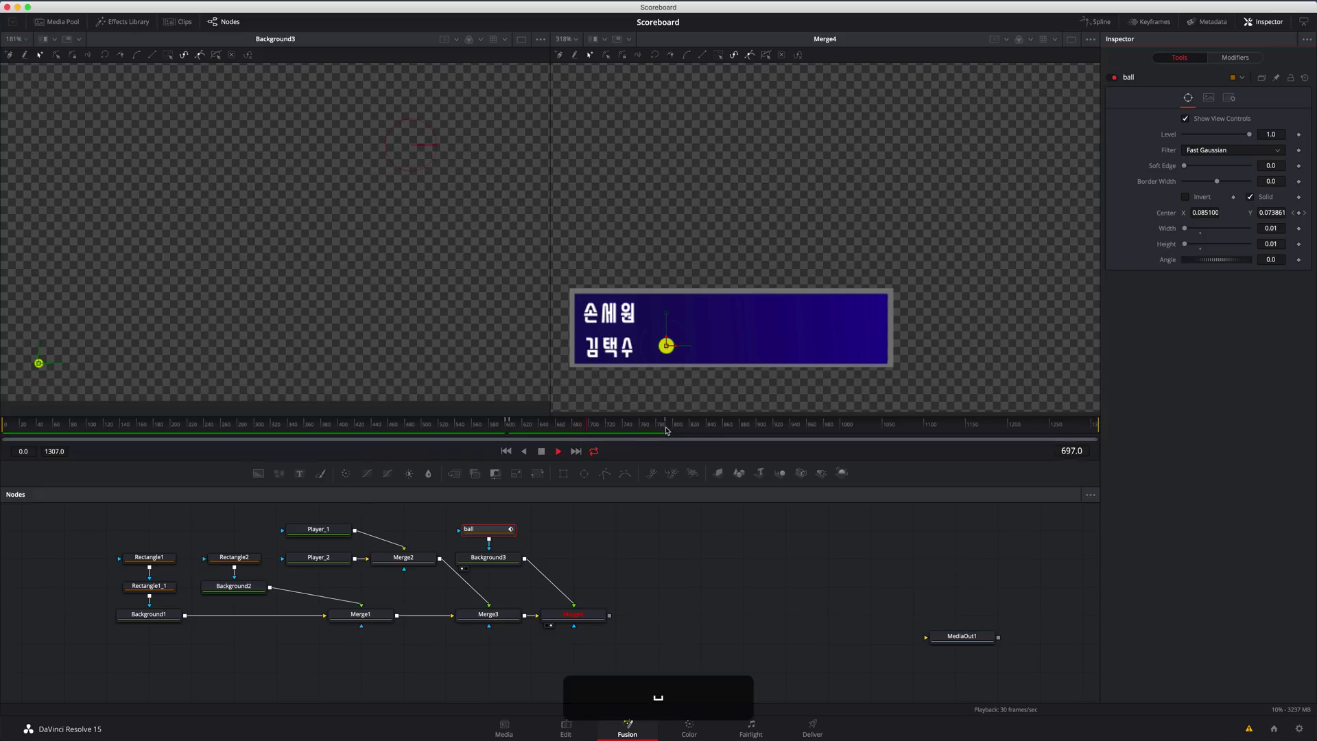
left_click(1073, 451)
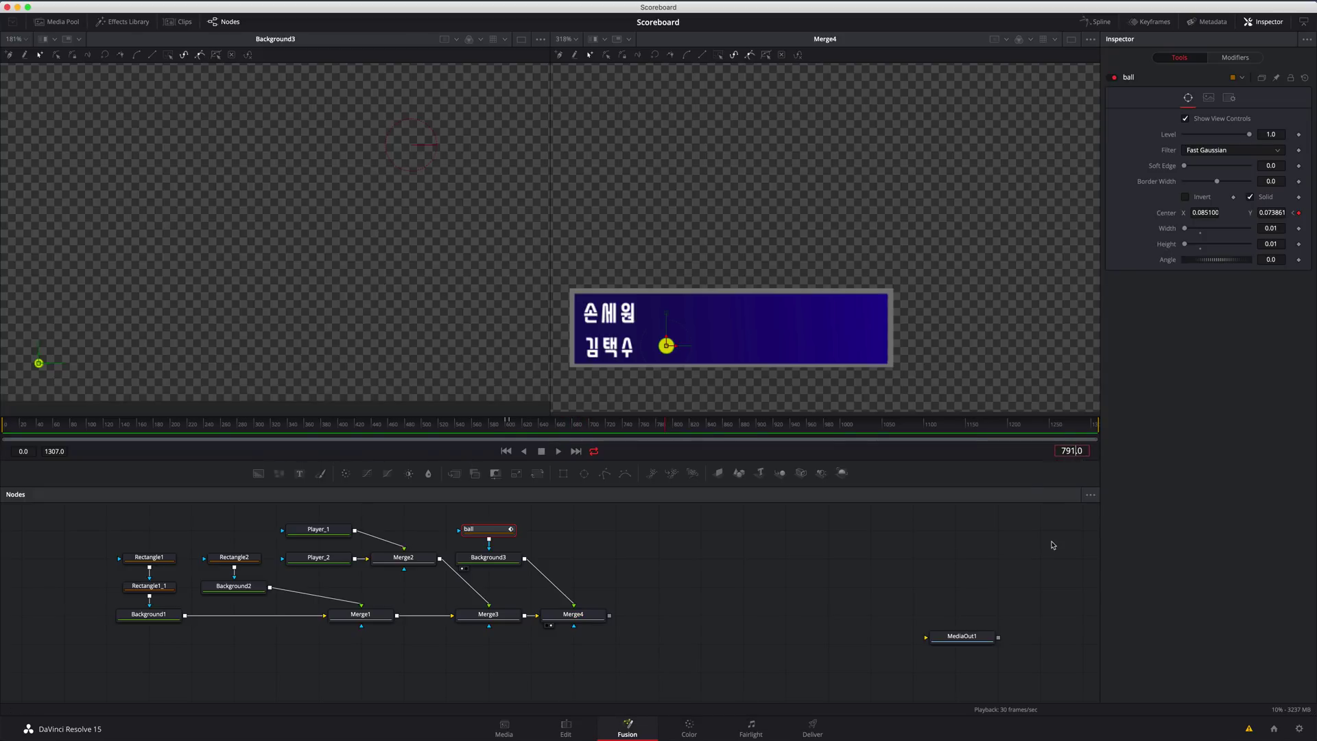
key("BackSpace")
type("6")
key("Return")
left_click(507, 424)
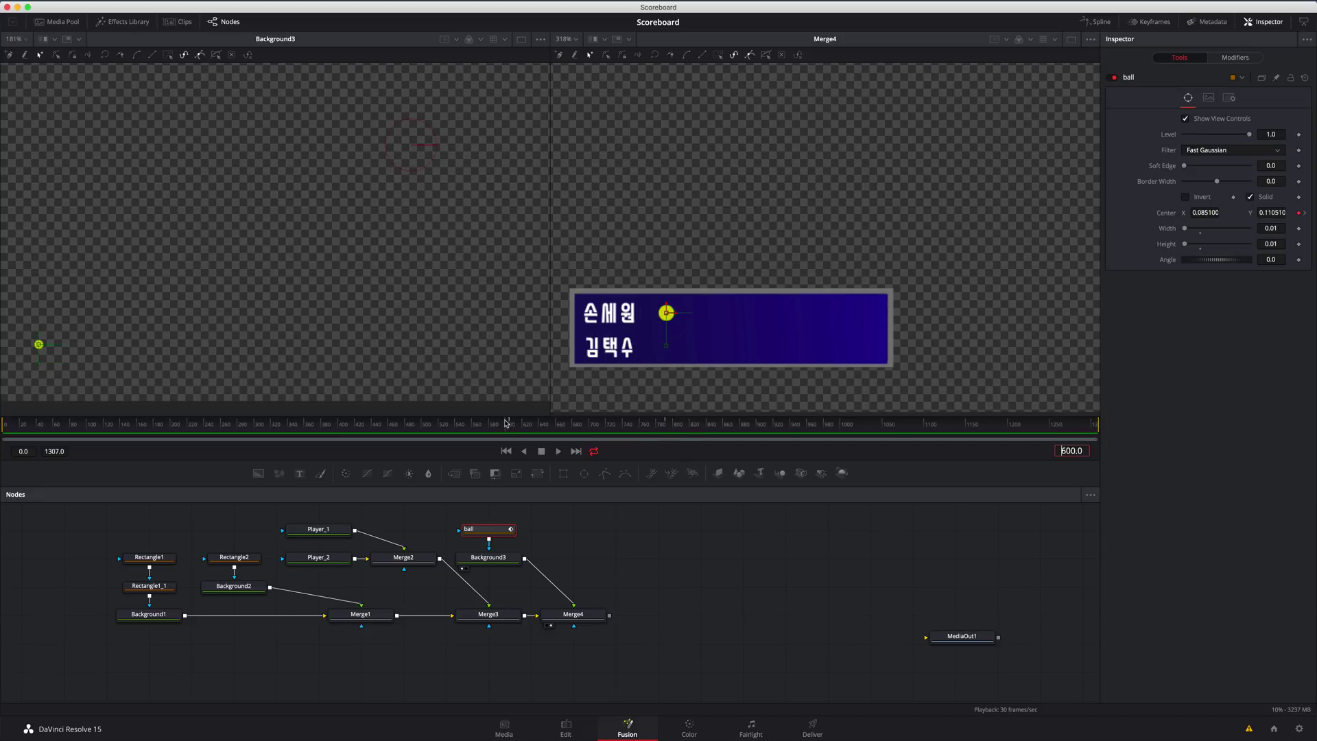
left_click(1273, 213)
key("super")
key("super+c")
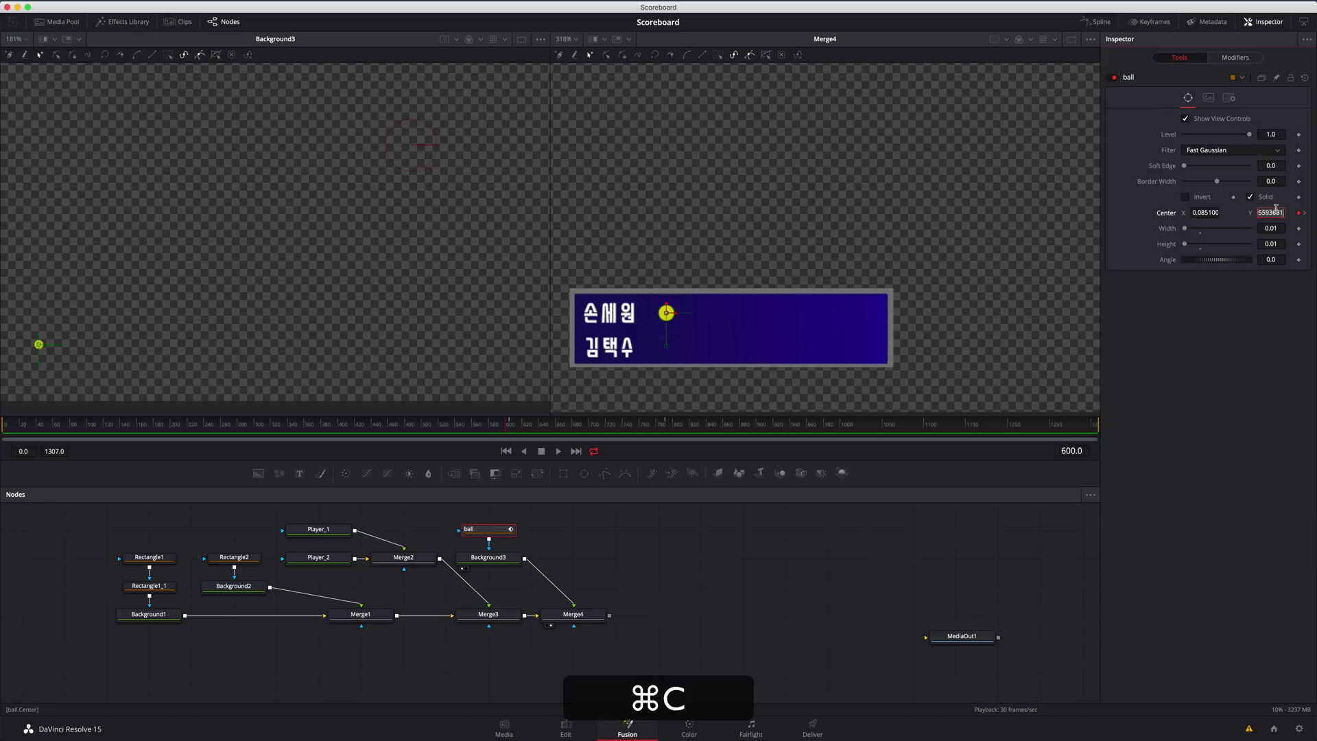
Step: Paste the high Center Y 0.1105 at frame 796 so the ball jumps back up
left_click(666, 425)
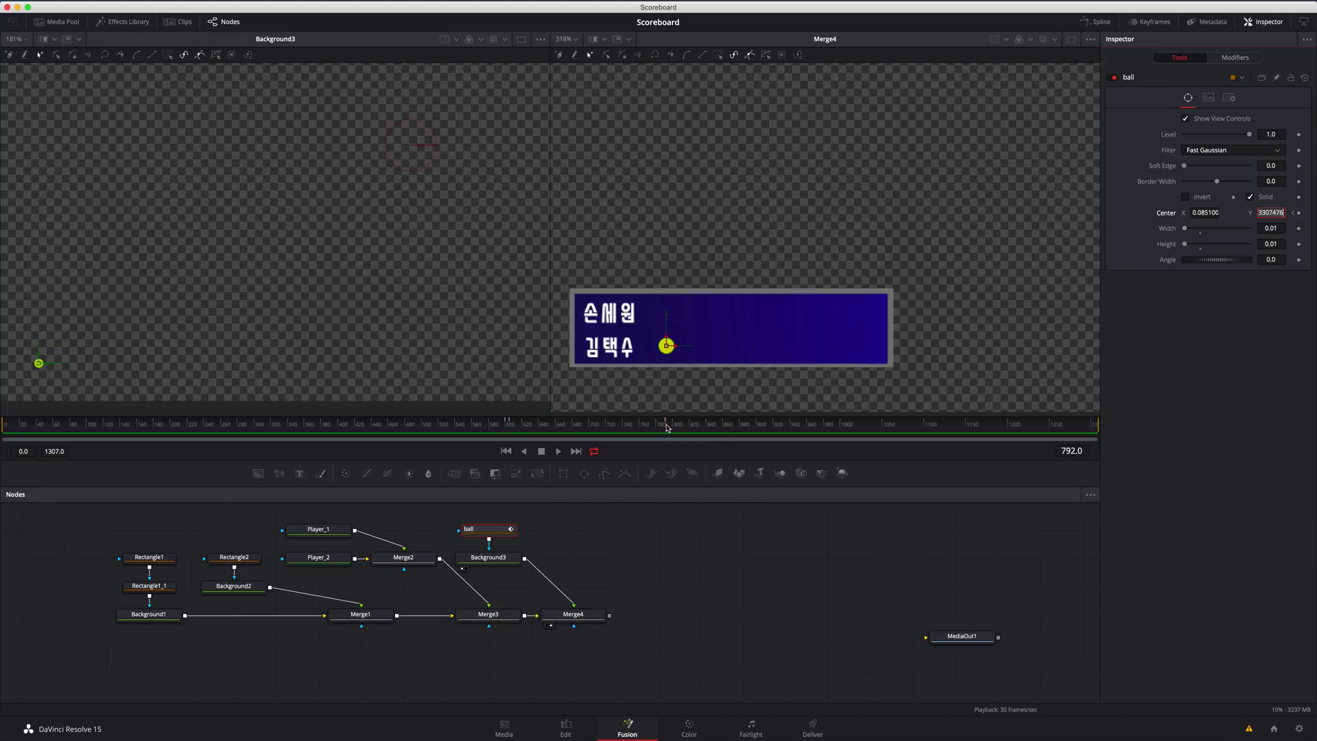
key("Left")
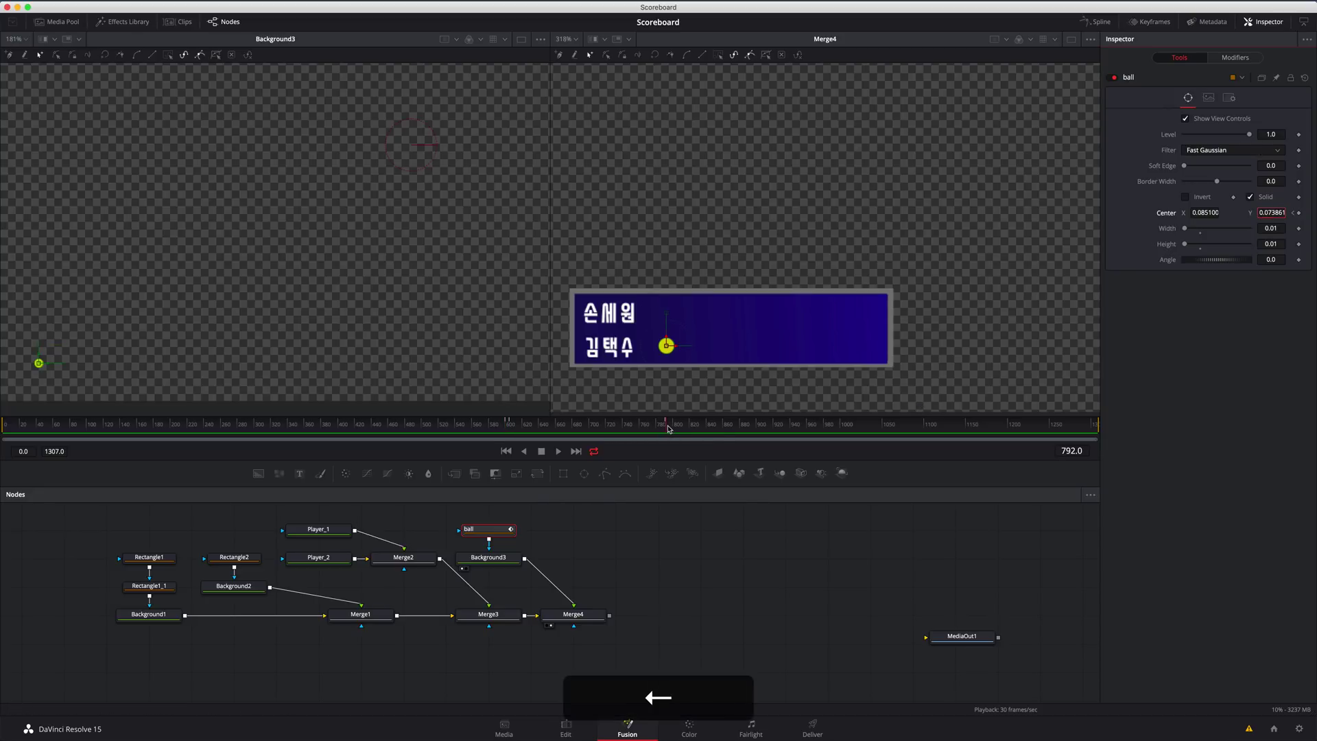
key("Right")
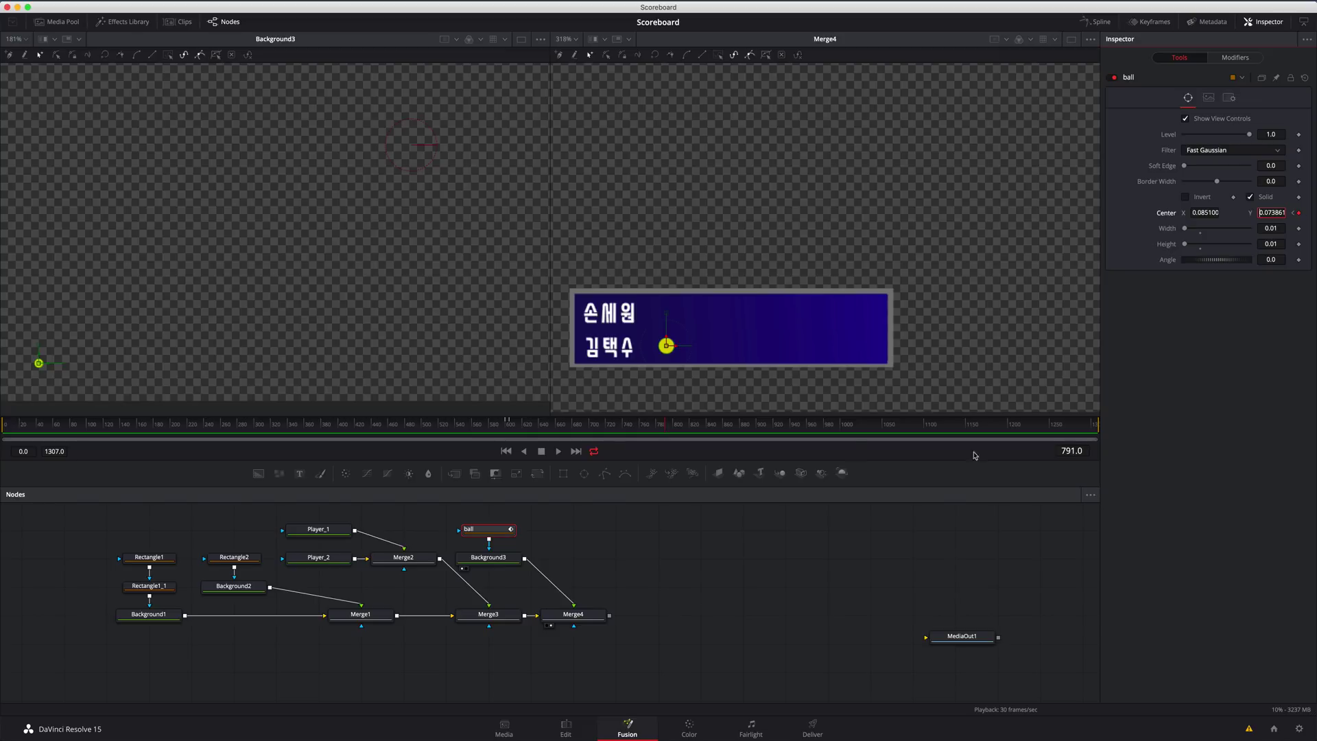
left_click(1072, 452)
key("BackSpace")
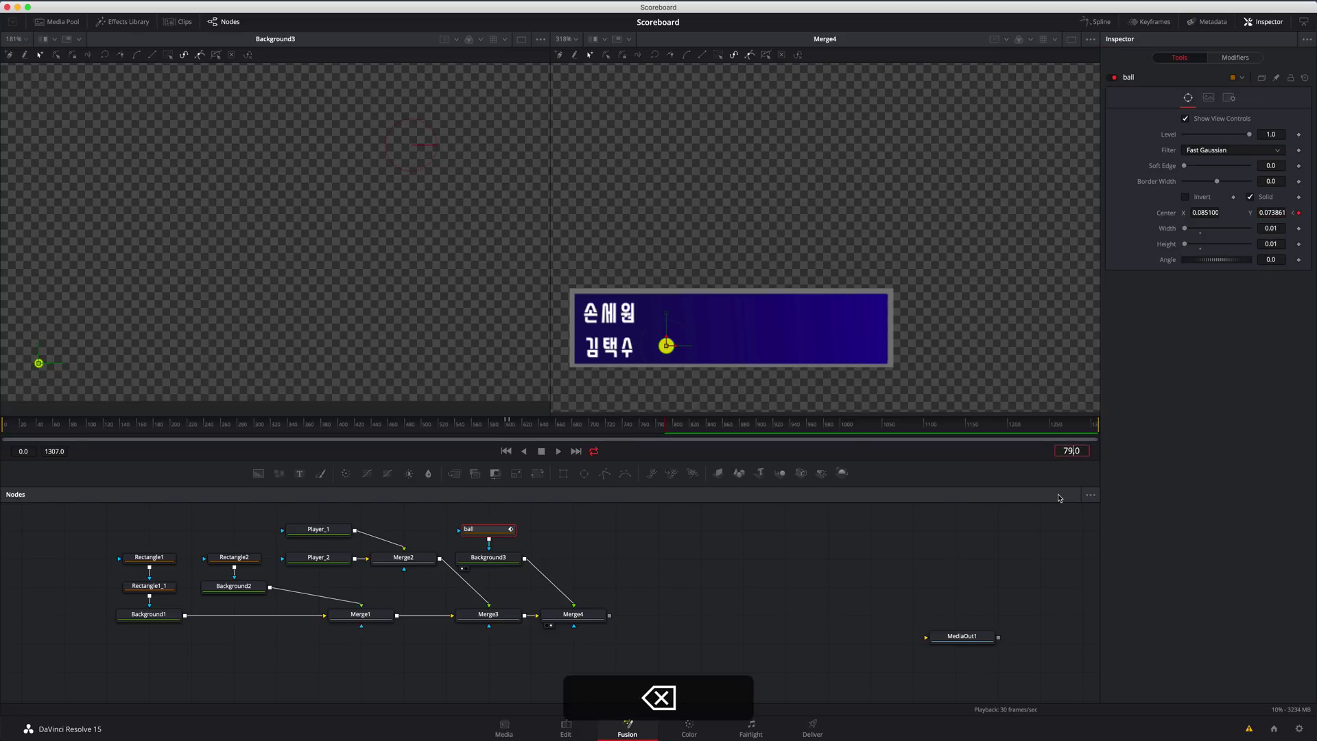
type("6")
key("Return")
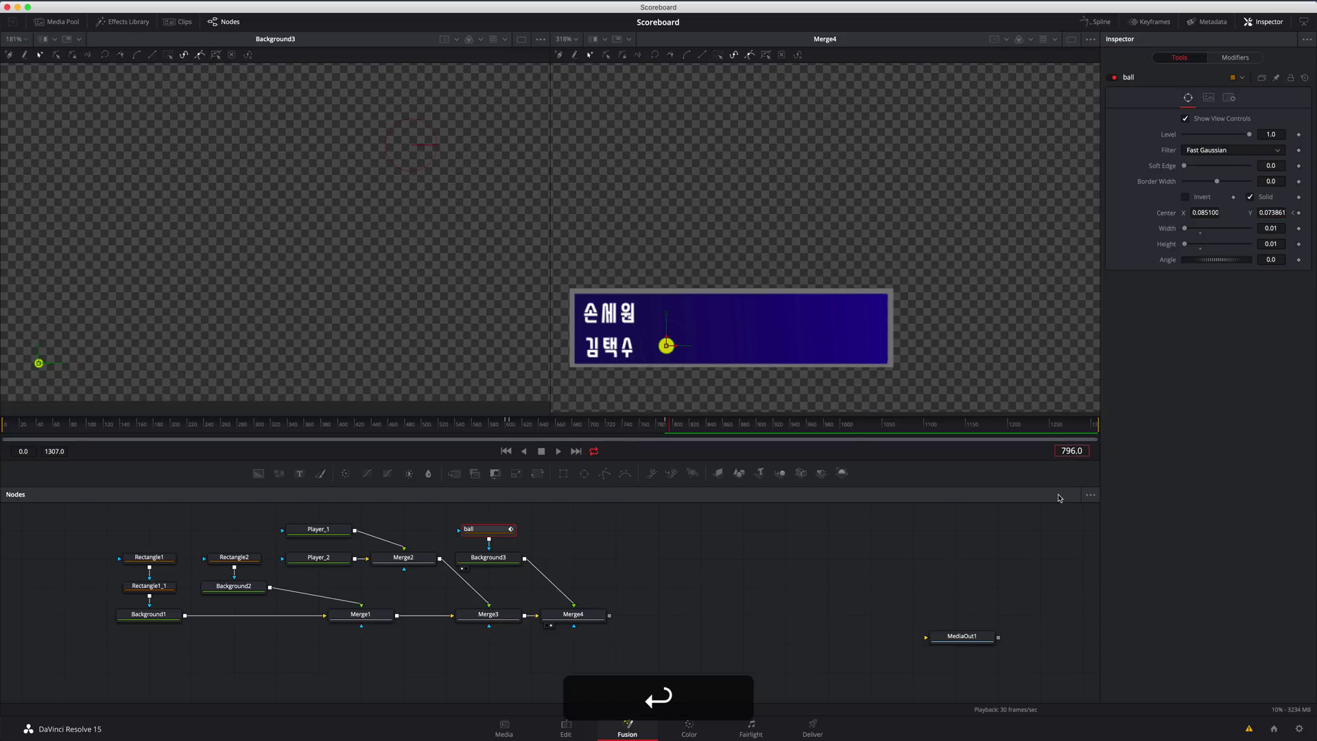
left_click(1270, 213)
key("super+v")
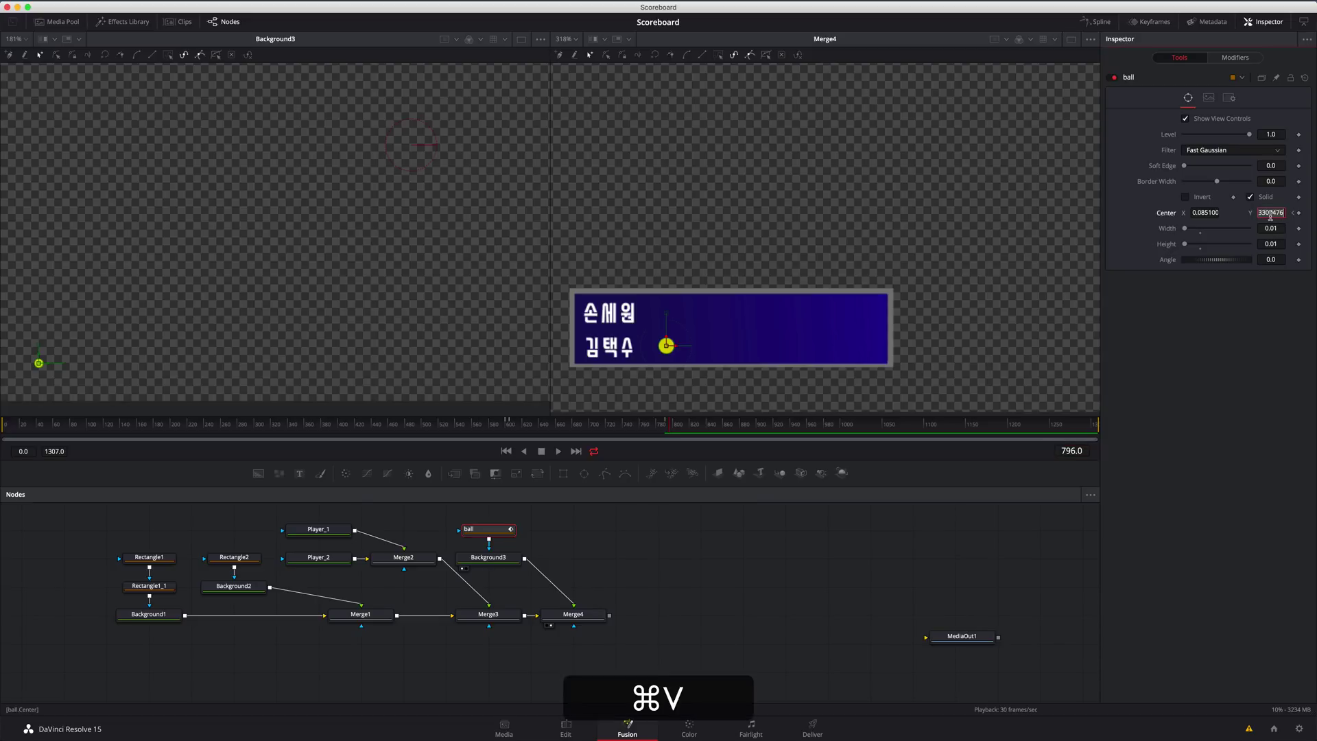
key("Return")
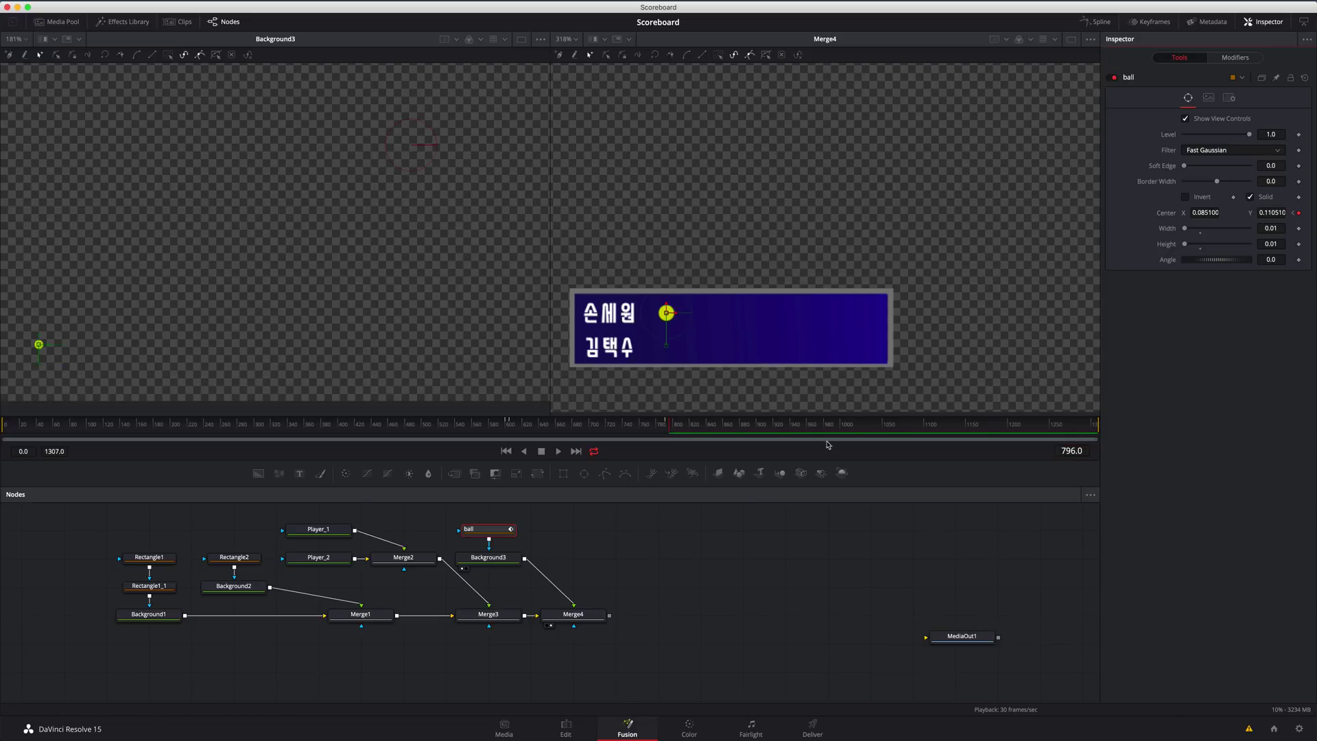
left_click(498, 426)
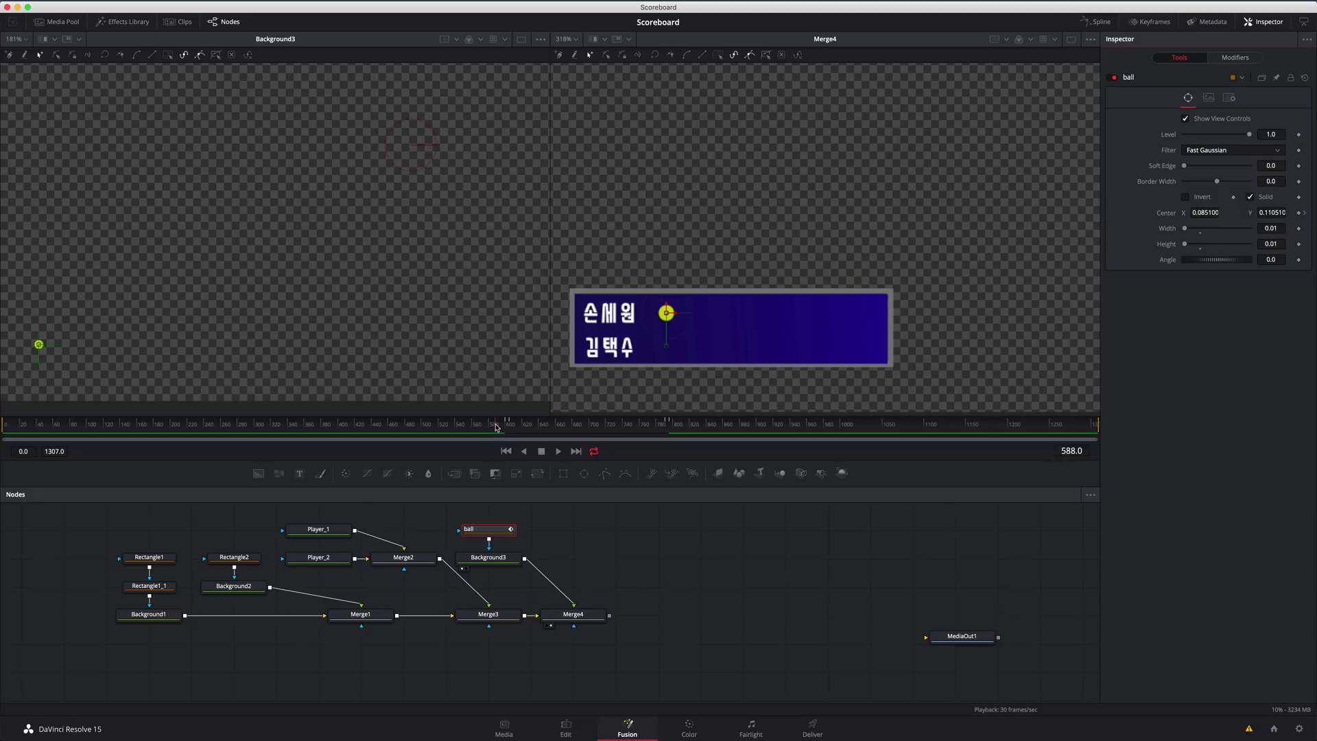
Step: Play the ball animation, then switch to the YouTube reference match
key("space")
key("space")
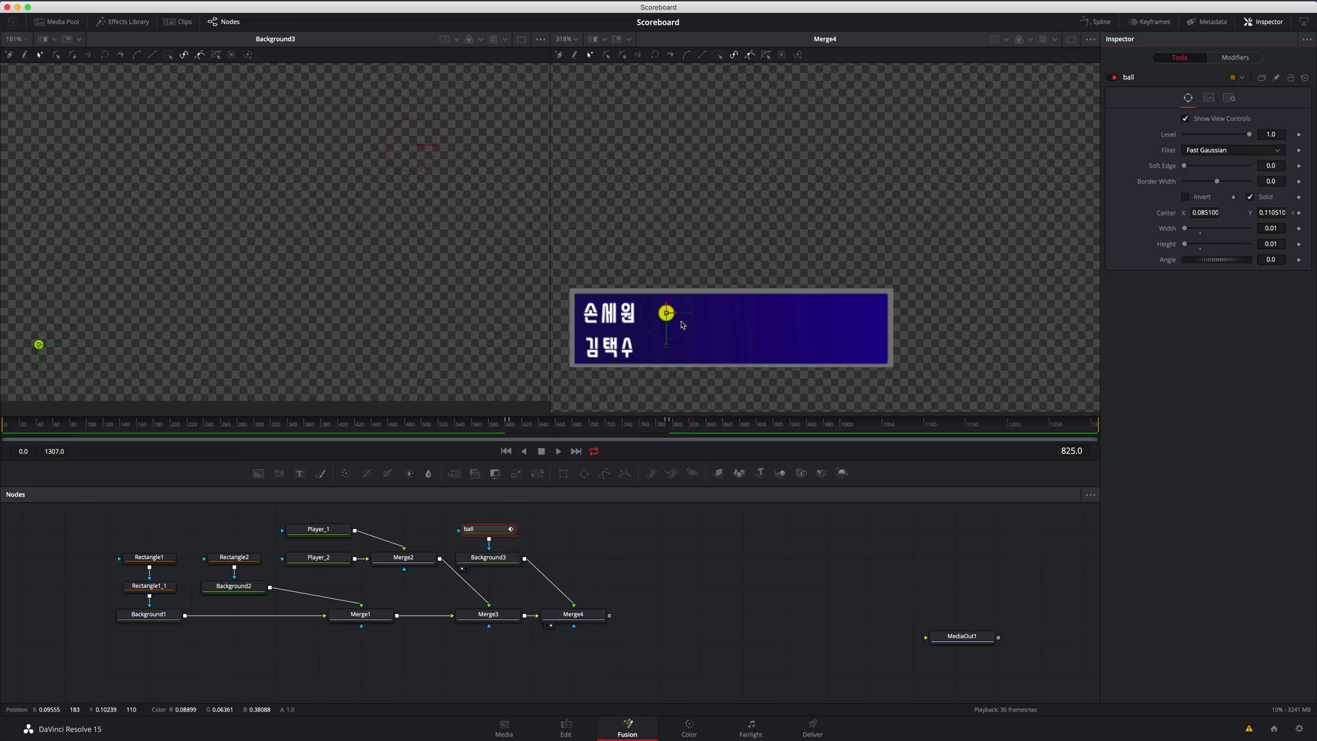
key("super+Tab")
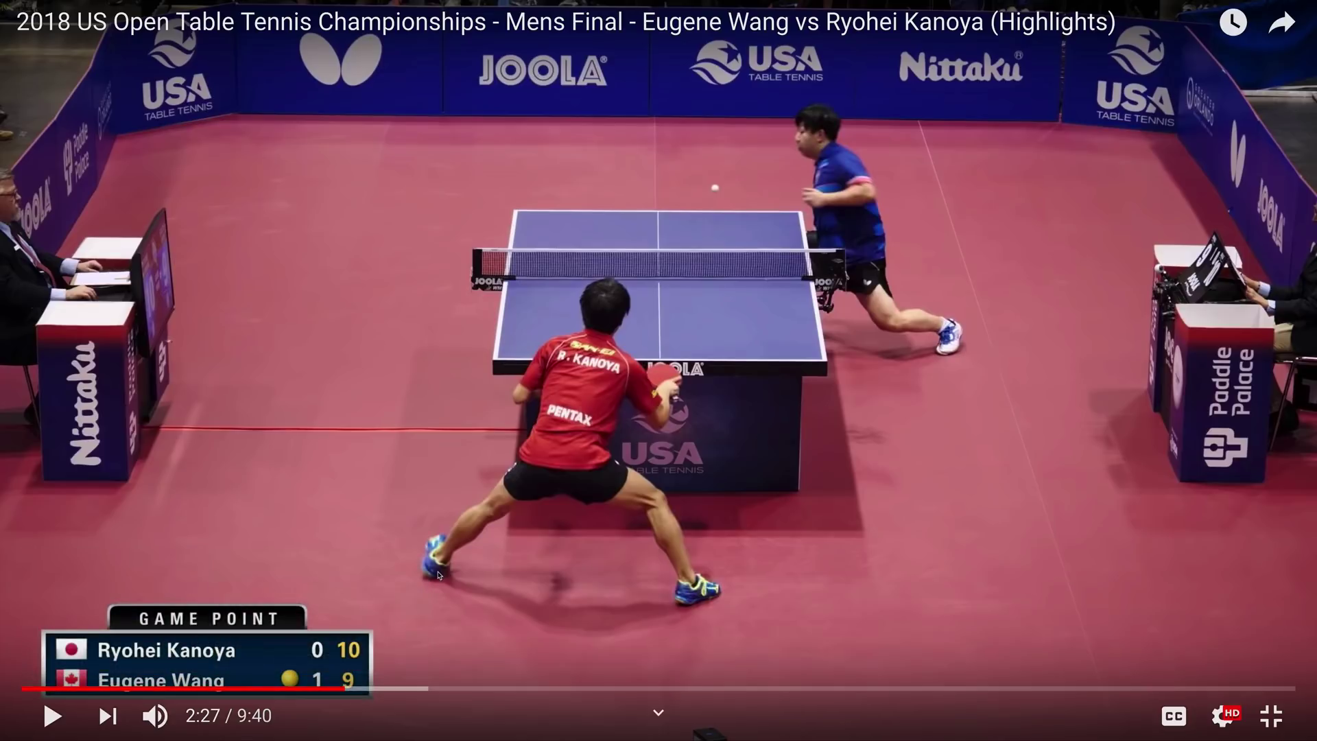
Step: Go back to DaVinci Resolve after viewing the paused GAME POINT scoreboard at 2:27
key("super+Tab")
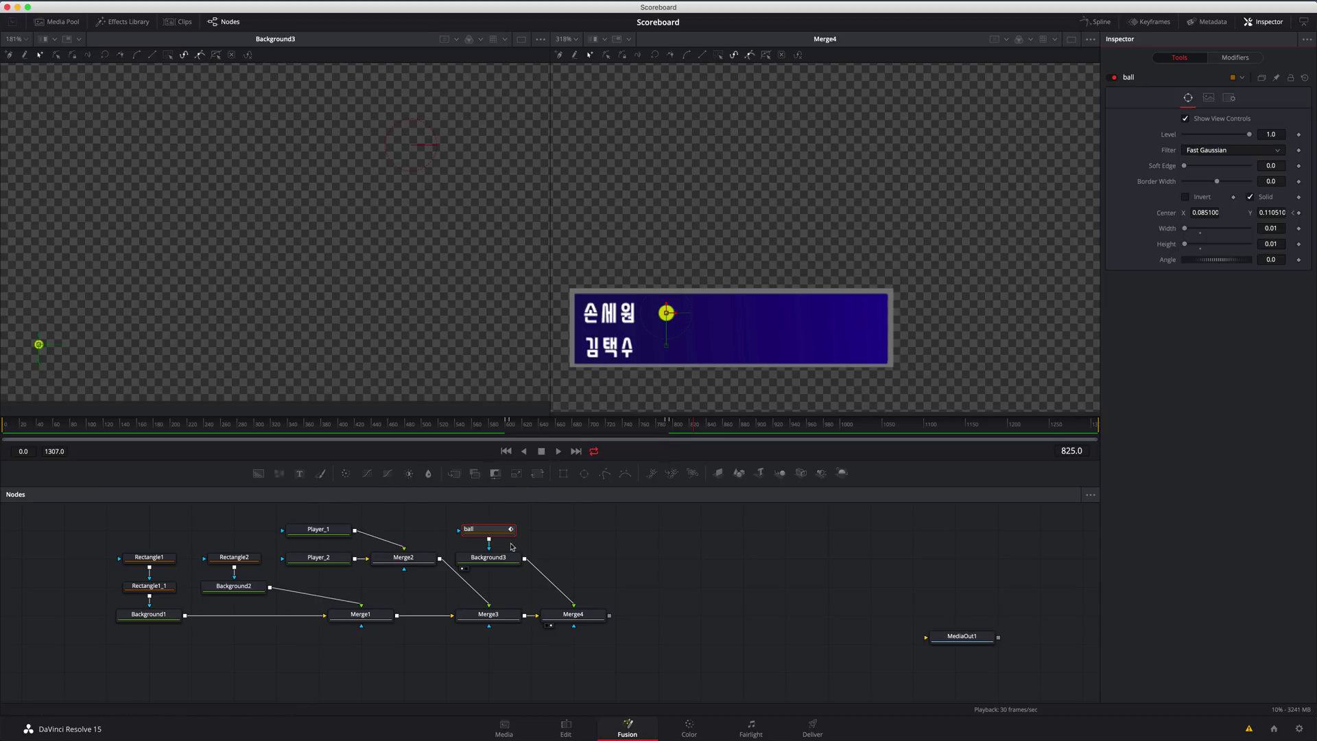
Step: Duplicate the Player_1 and Player_2 text nodes
left_click(334, 531)
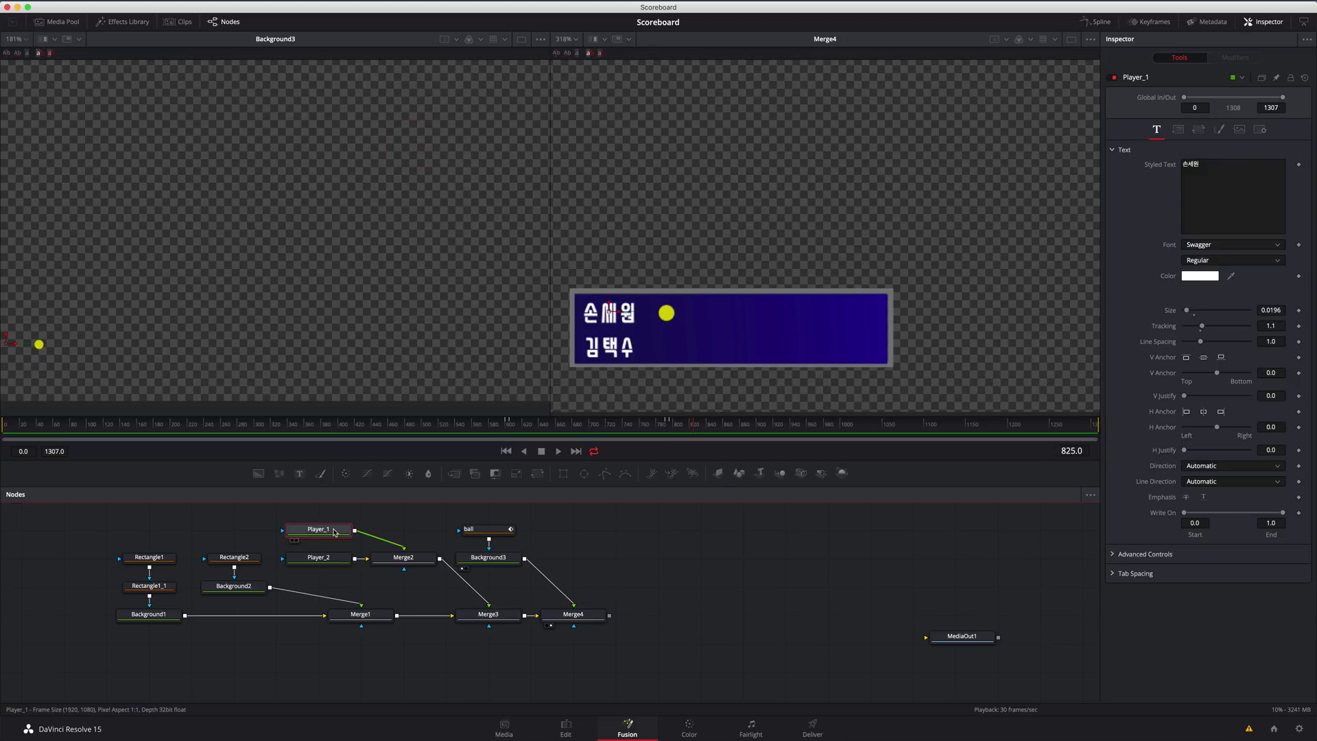
key("super+c")
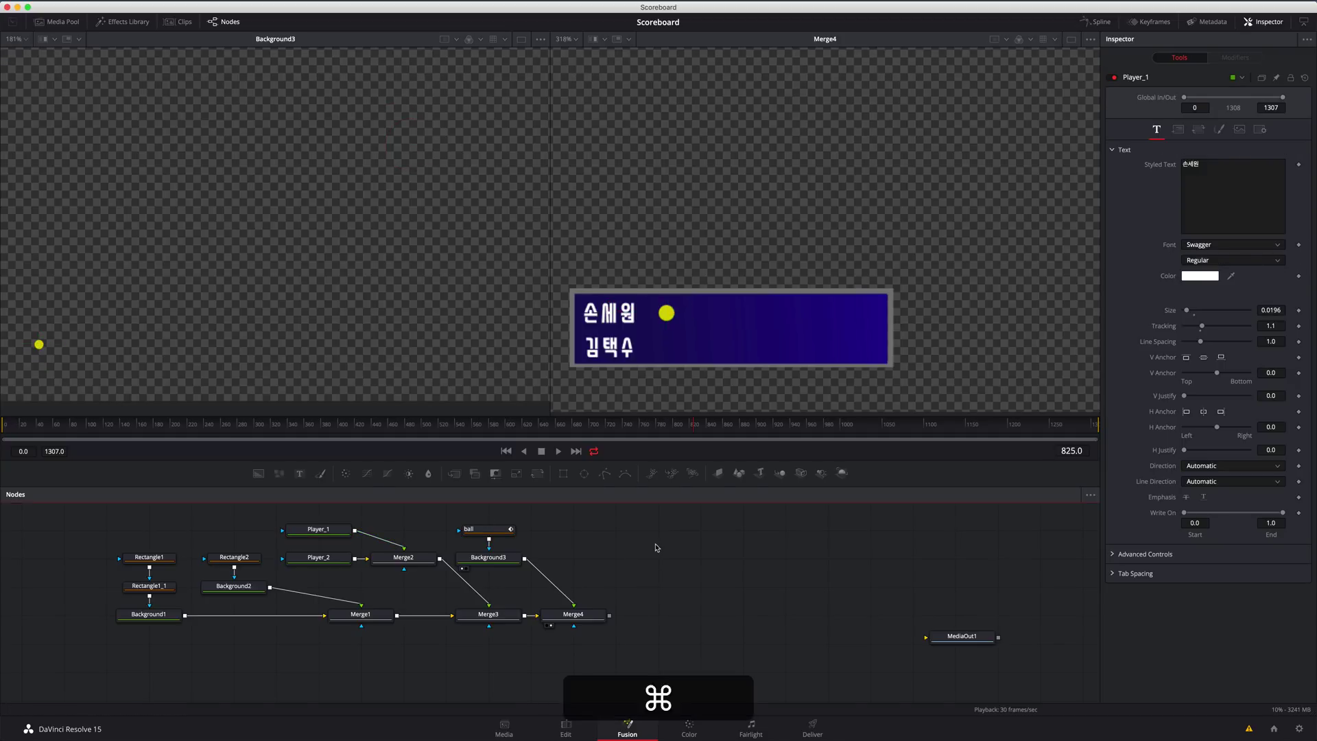
key("super+v")
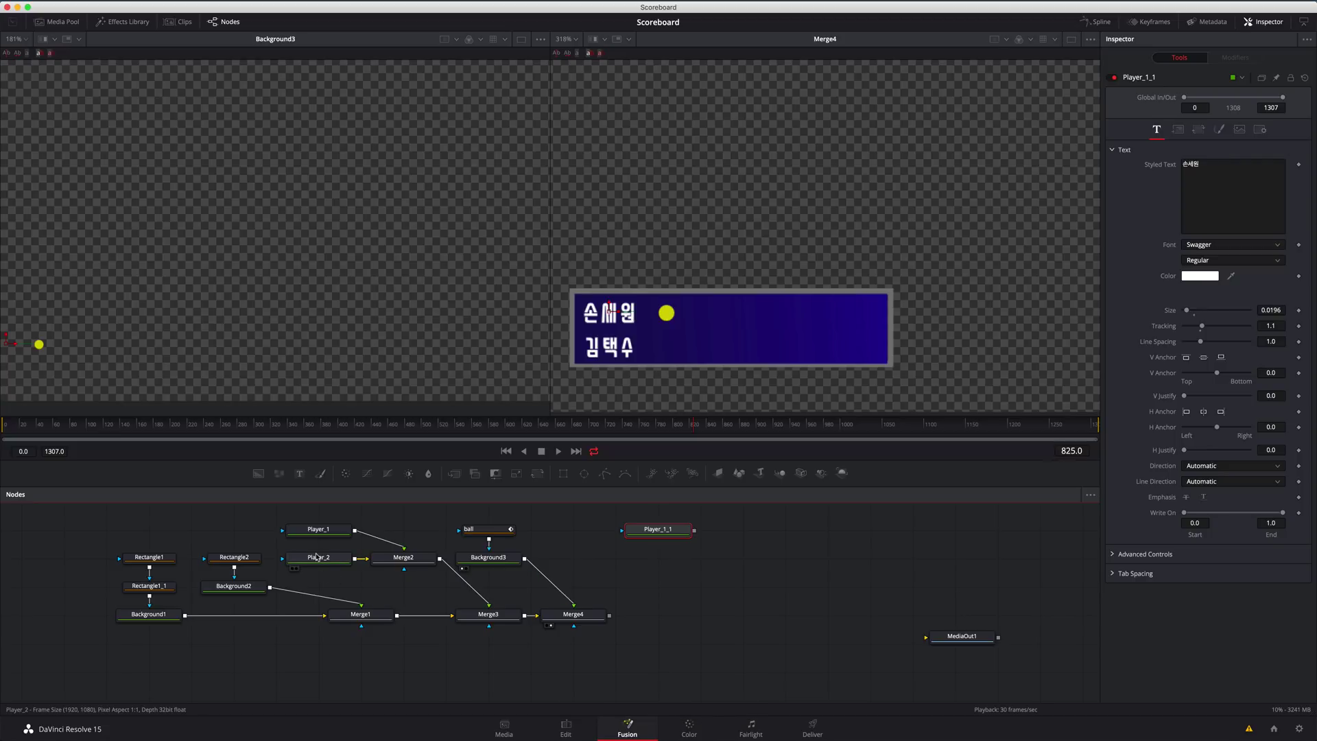
left_click(317, 557)
key("super+c")
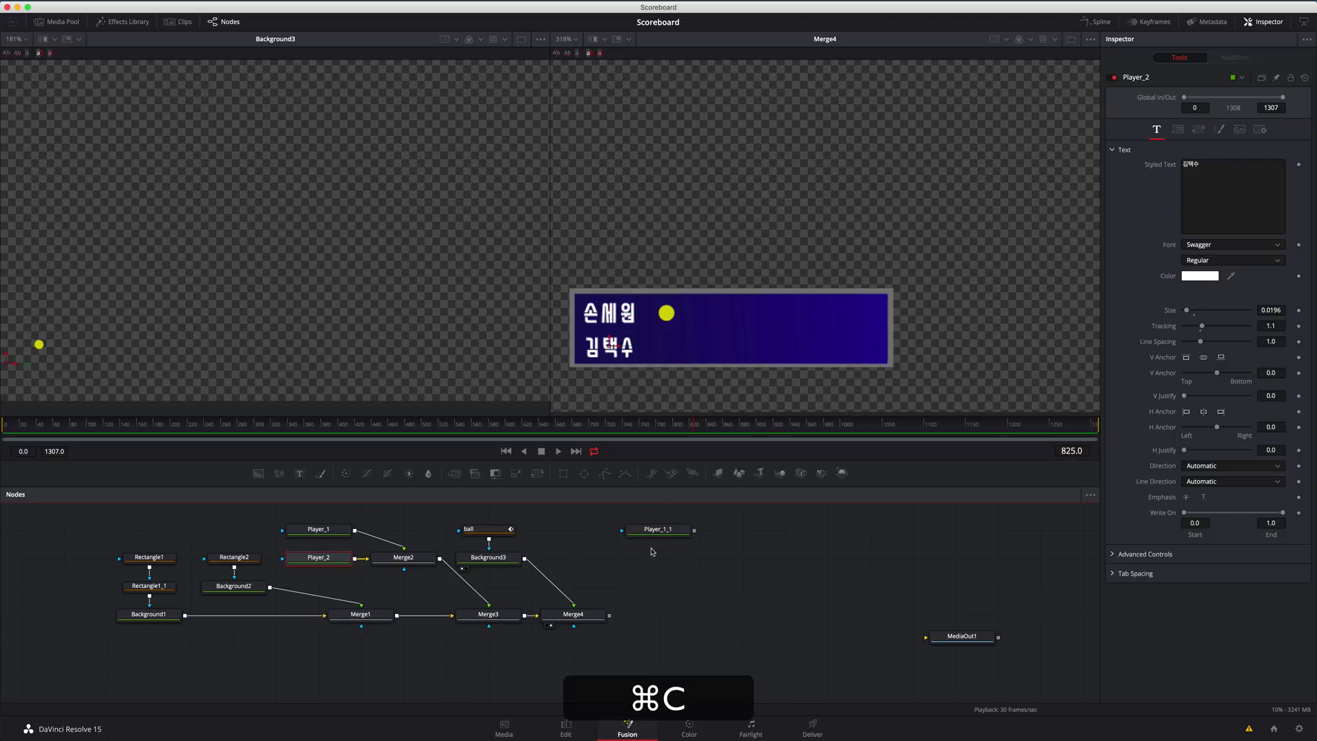
key("super+v")
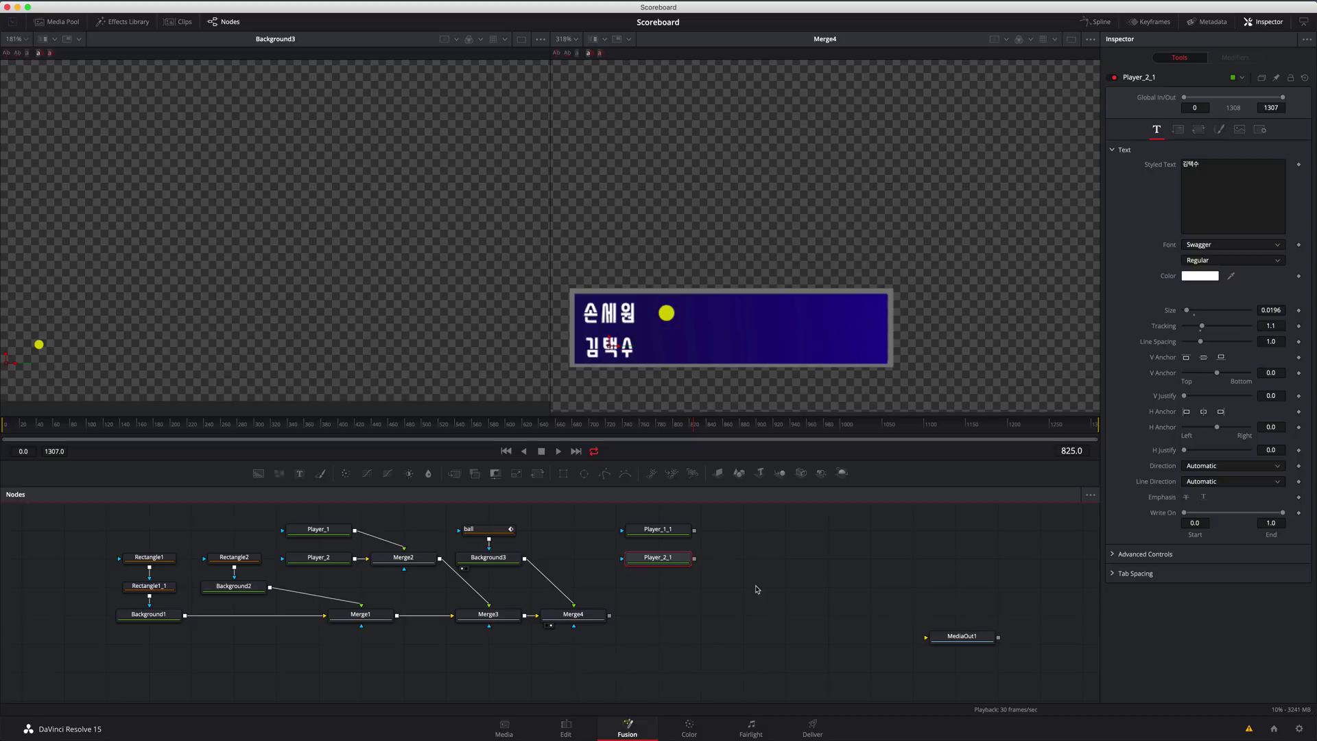
Step: Rename the copies to Set_Score_P1 and Set_Score_P2
left_click(677, 539)
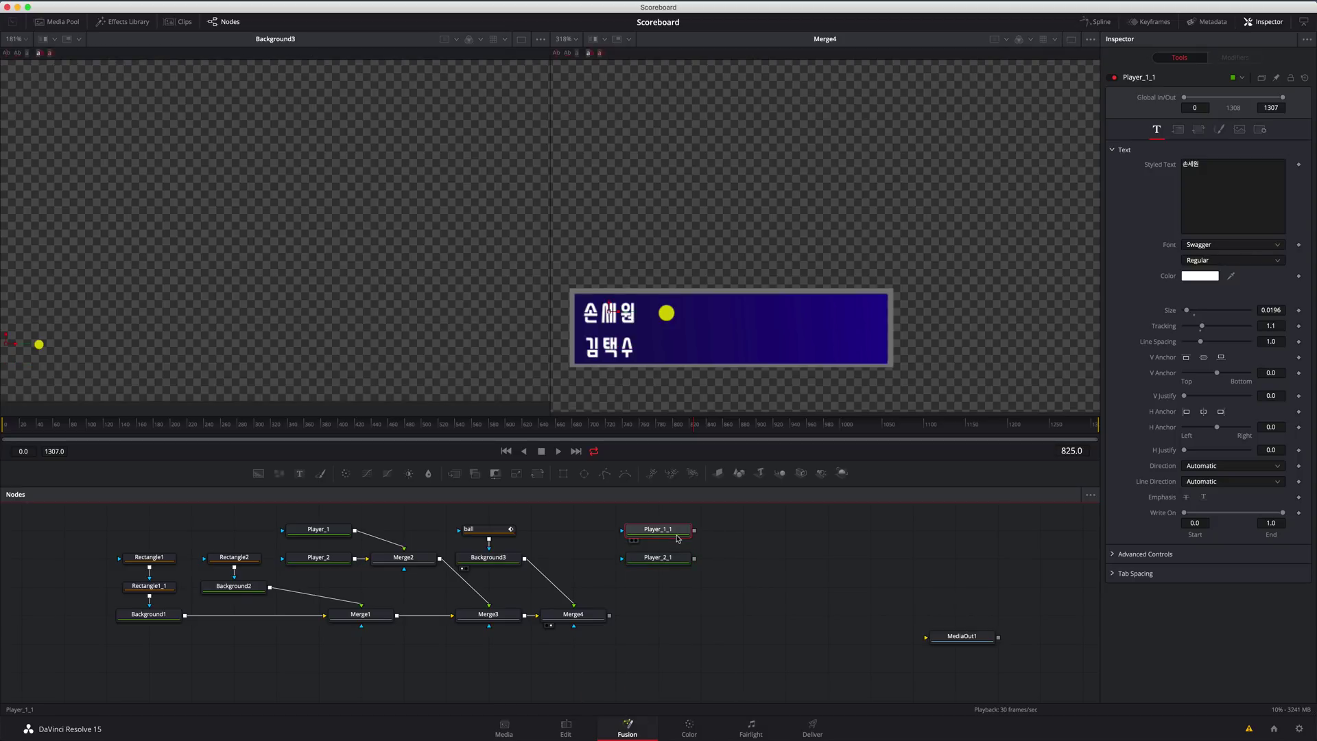
key("F2")
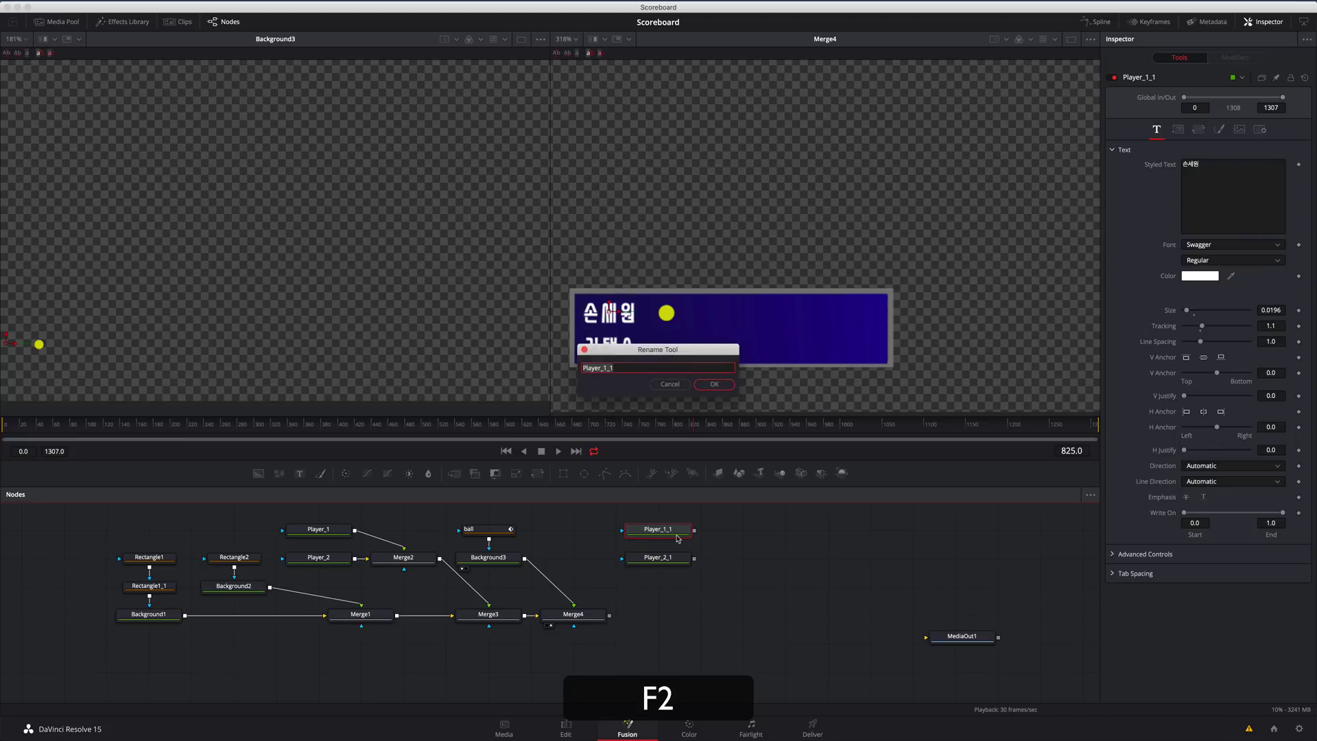
type("Set")
key("shift+BackSpace")
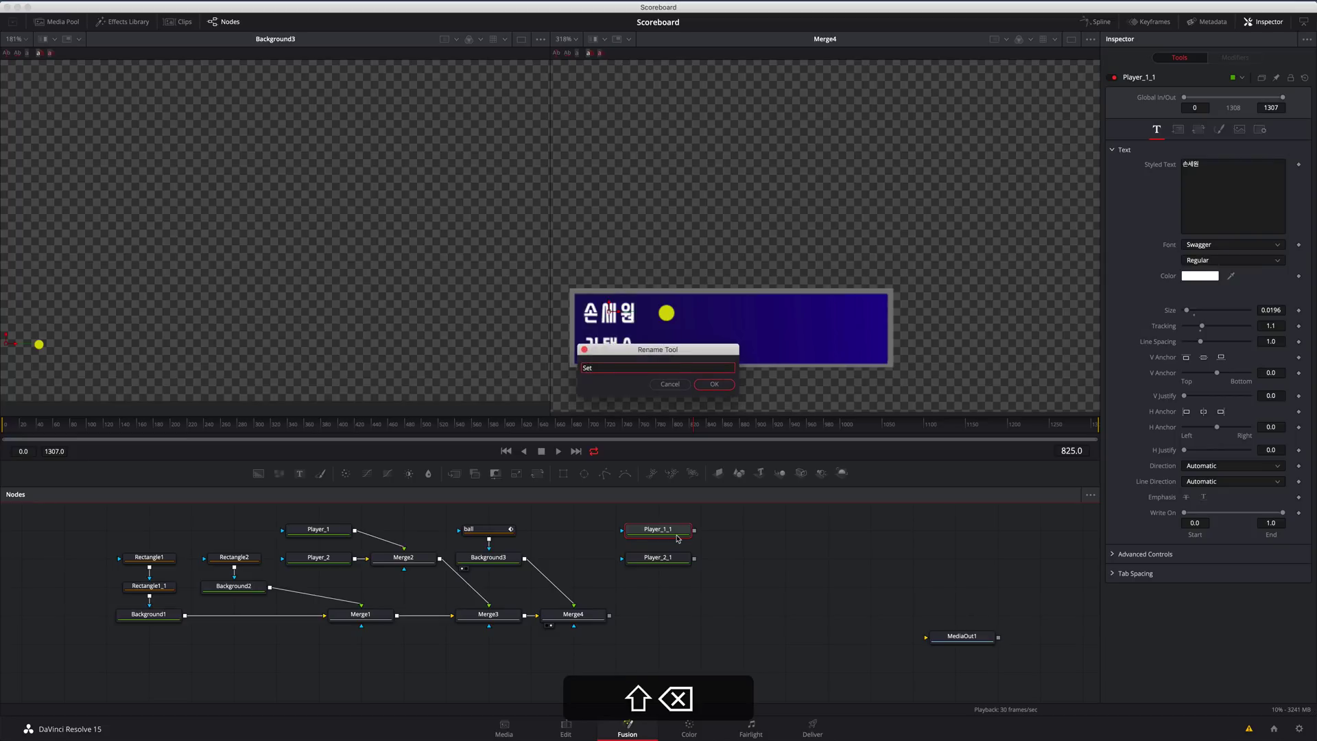
type("_Score_P1")
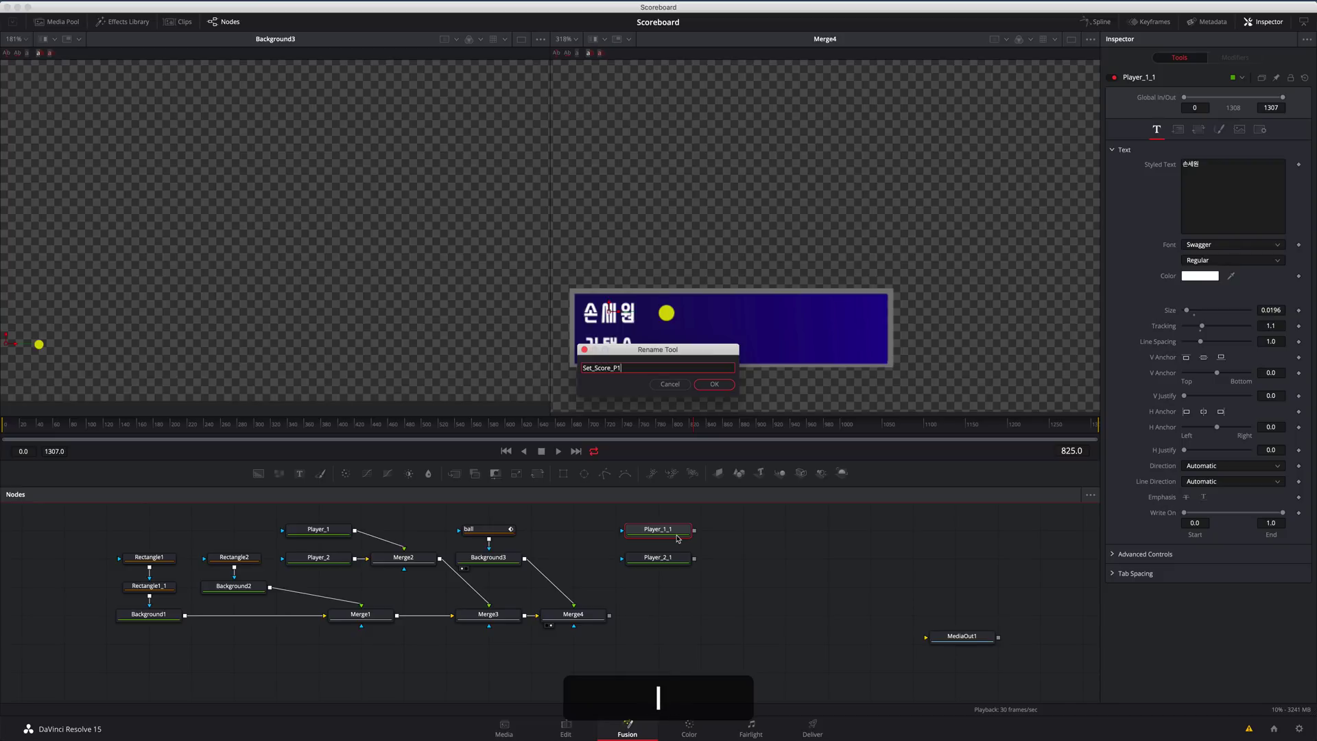
key("Return")
left_click(669, 558)
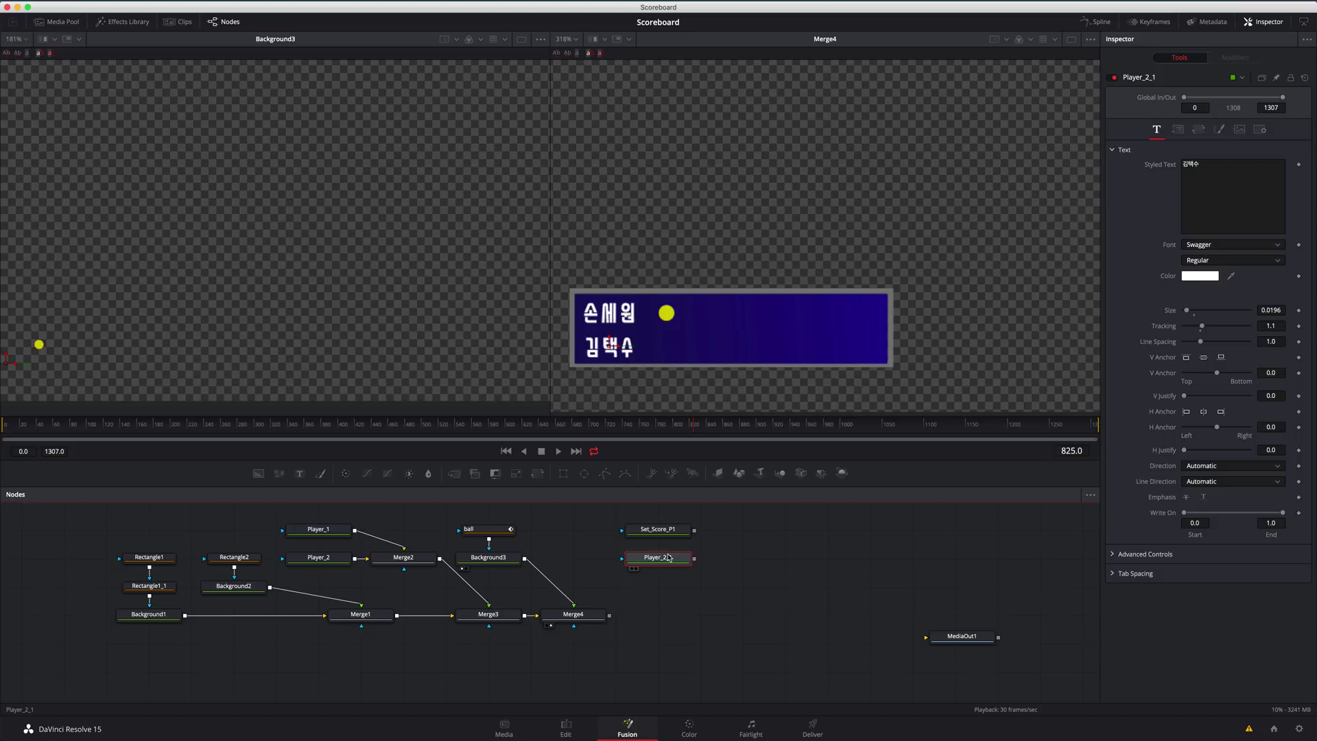
key("F2")
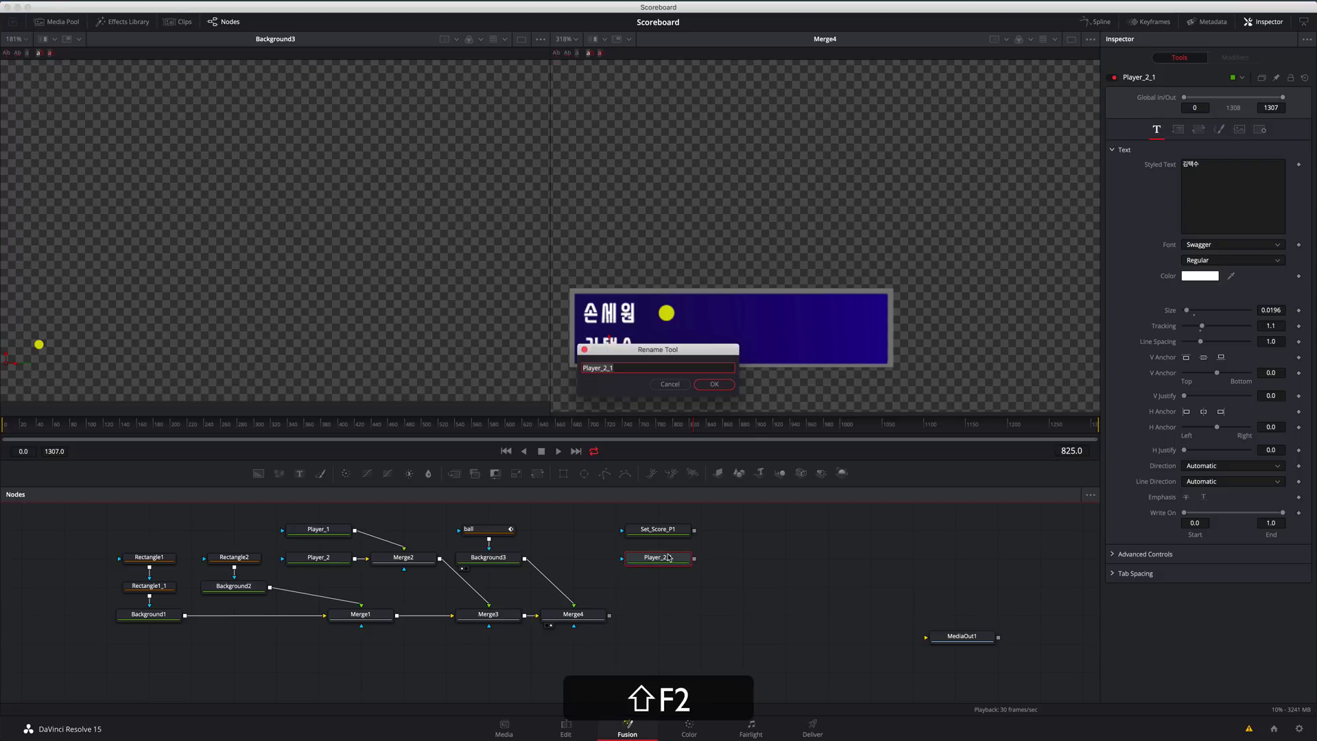
type("Set_S")
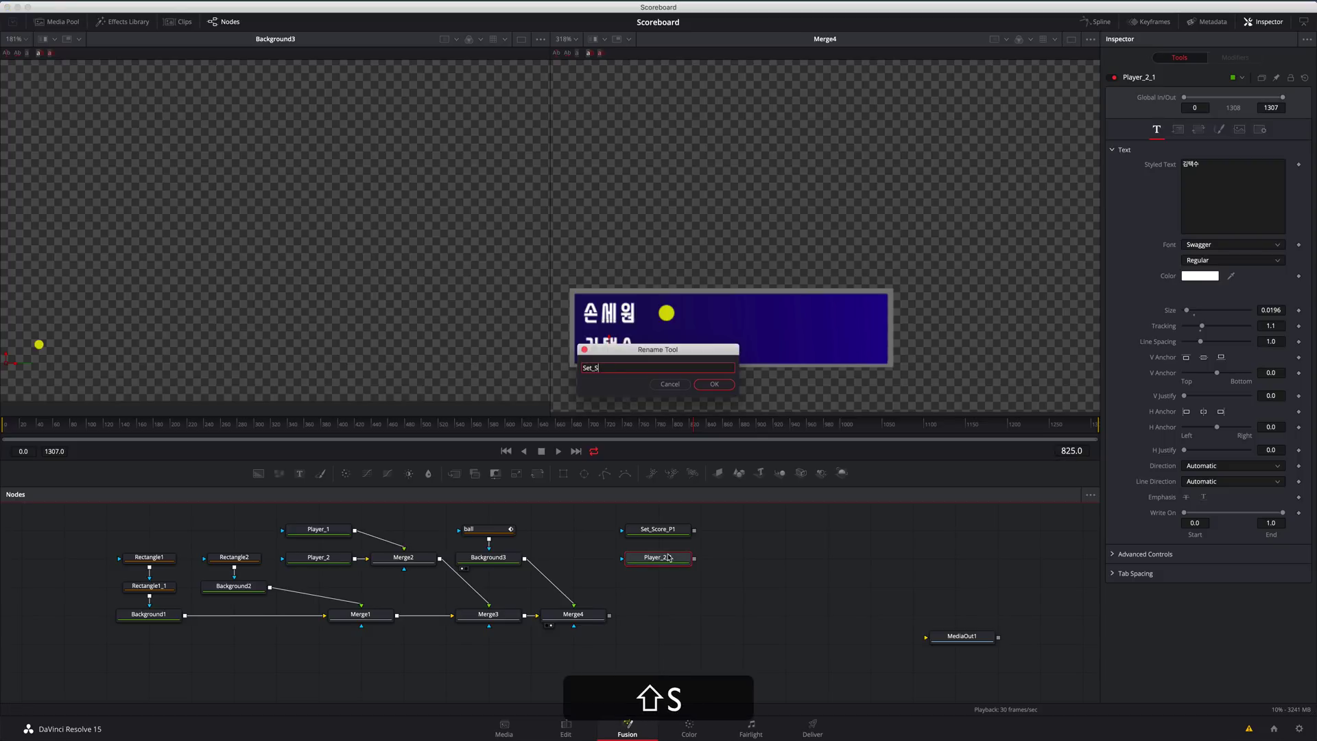
type("core_P2")
key("Return")
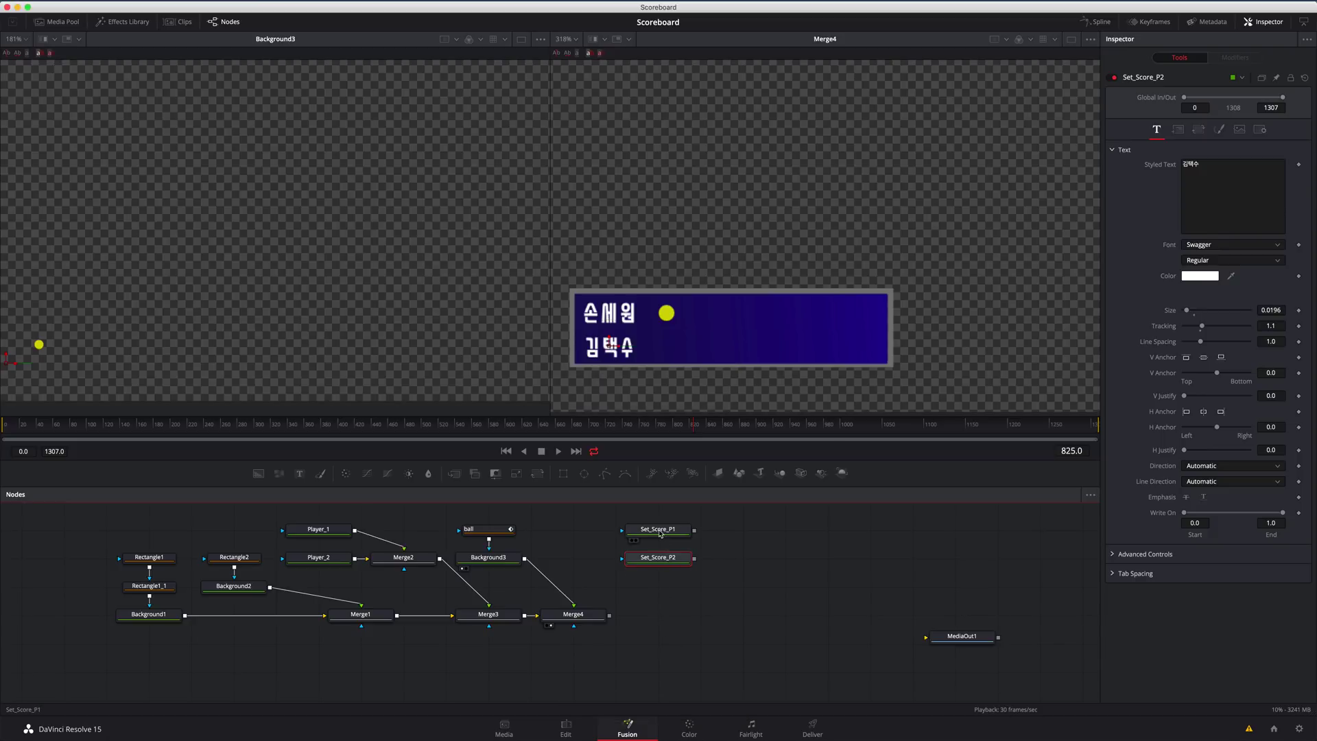
left_click(660, 534)
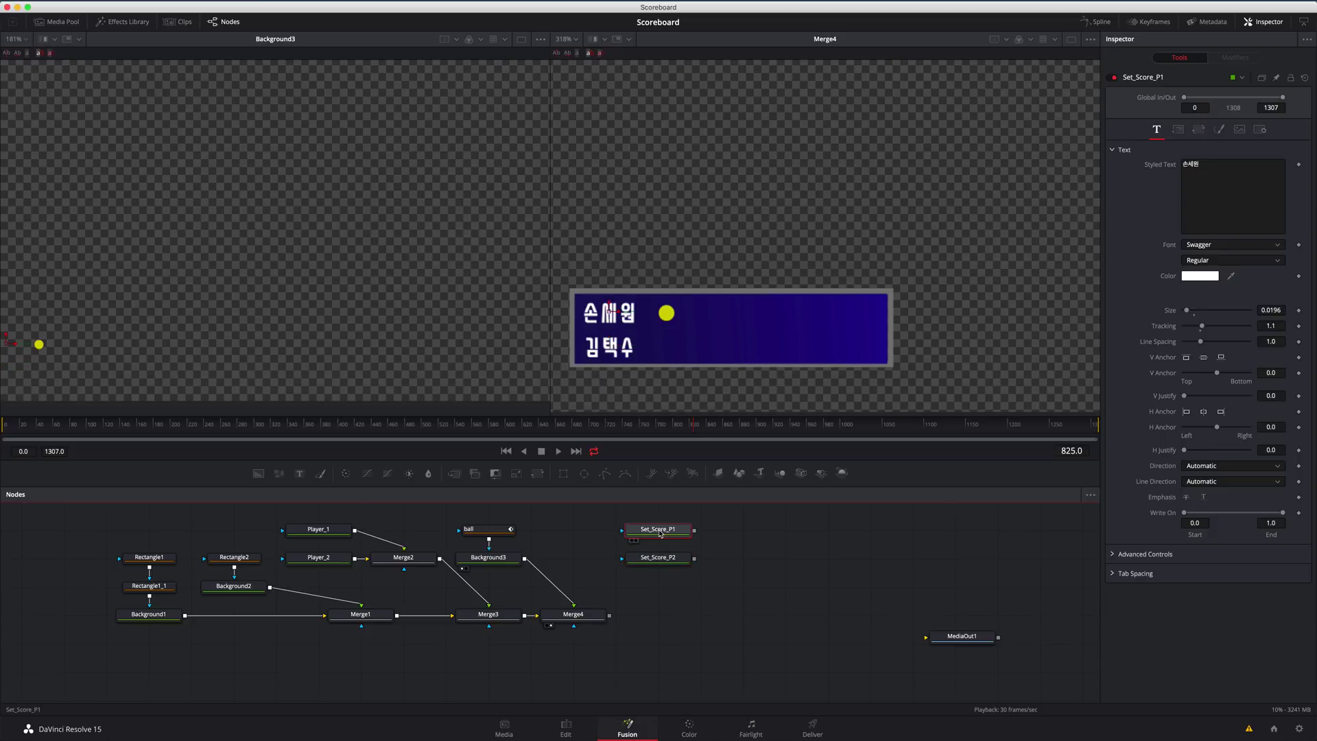
Step: Overwrite each player's name with 0 in the Set_Score_P1 and Set_Score_P2 Styled Text
double_click(1209, 165)
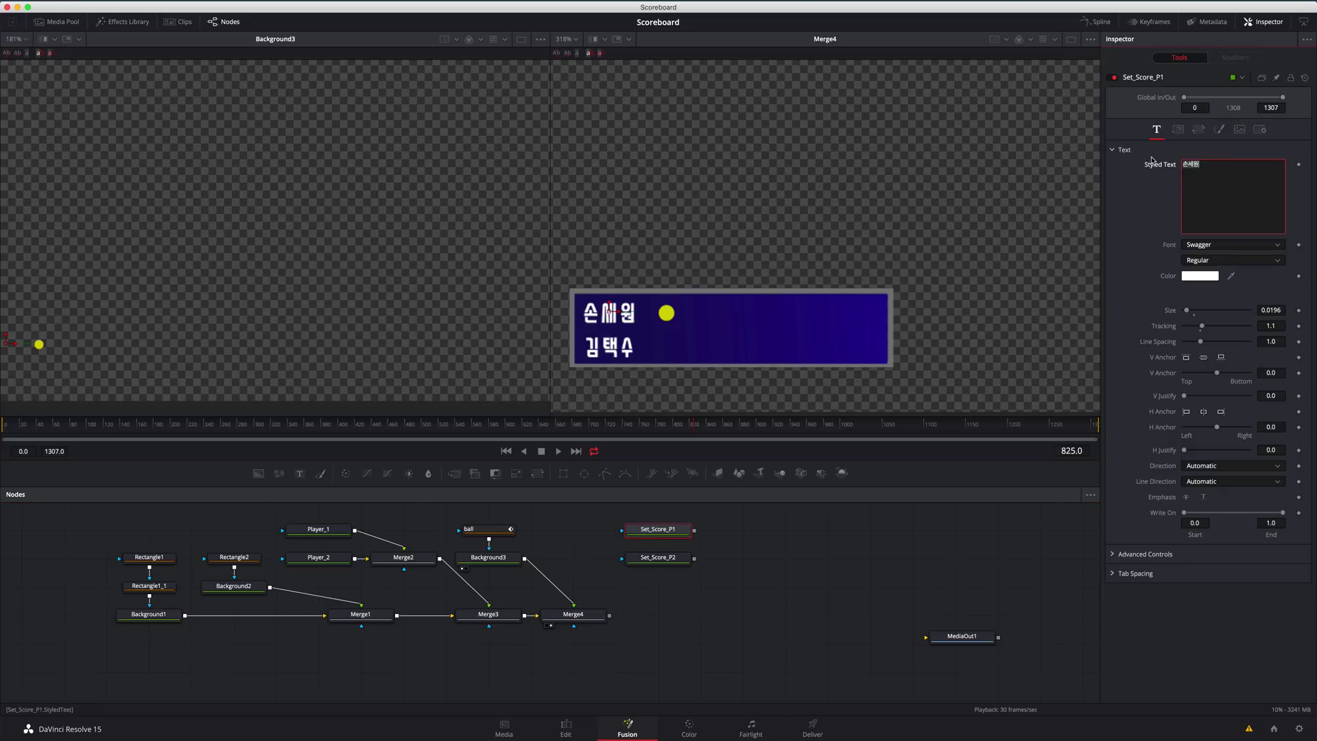
key("super+c")
left_click(669, 558)
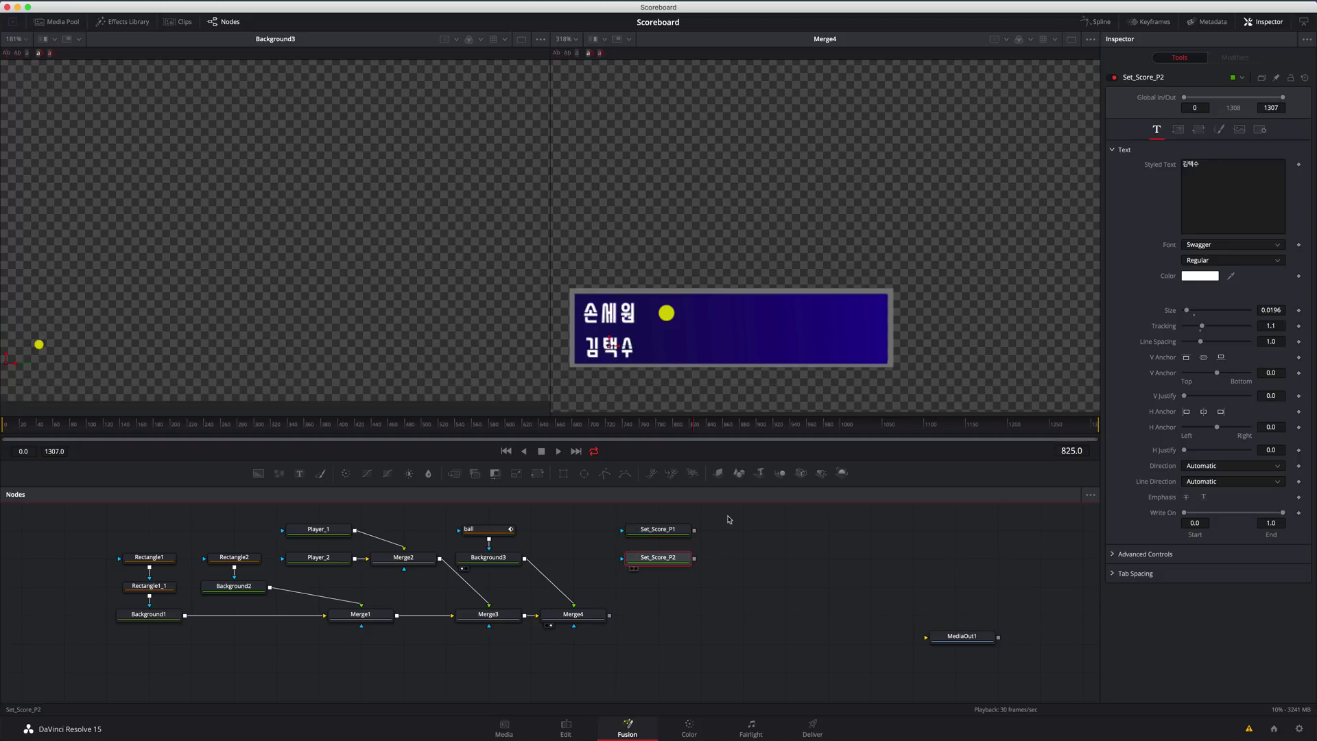
double_click(1196, 165)
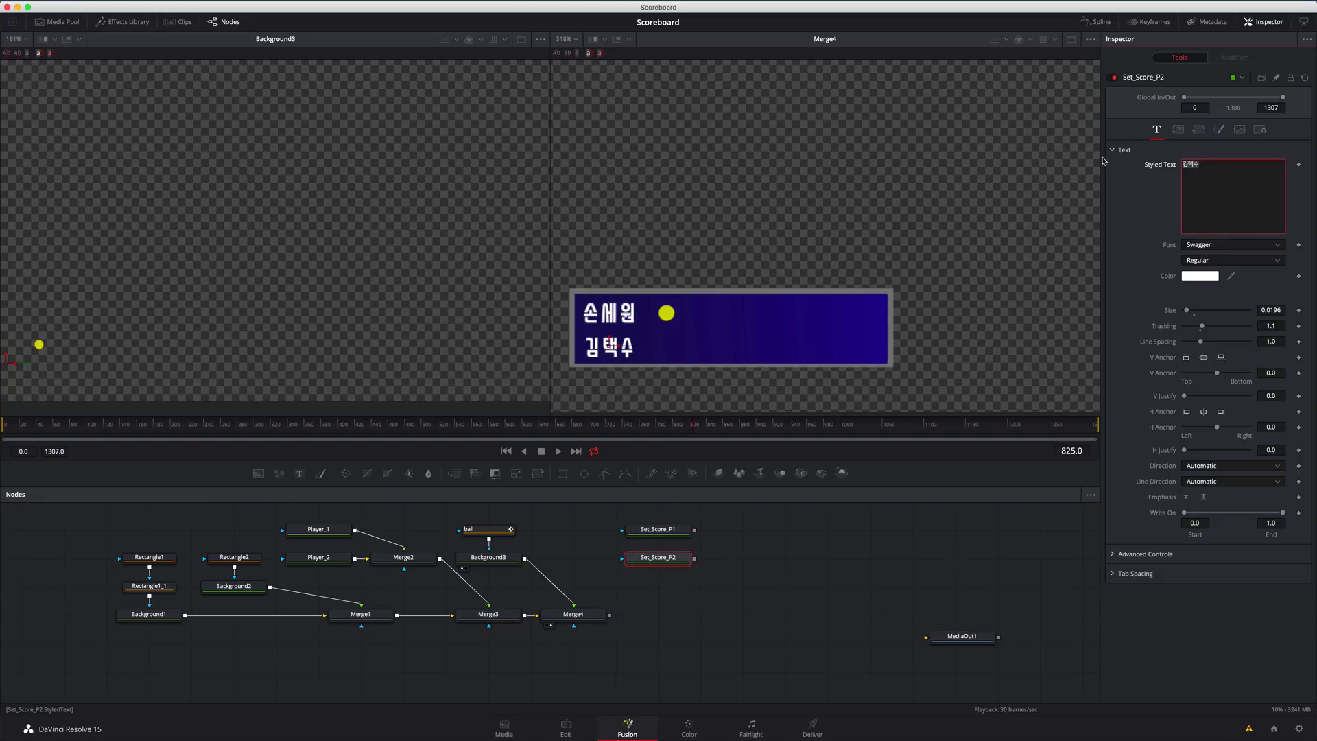
type("0")
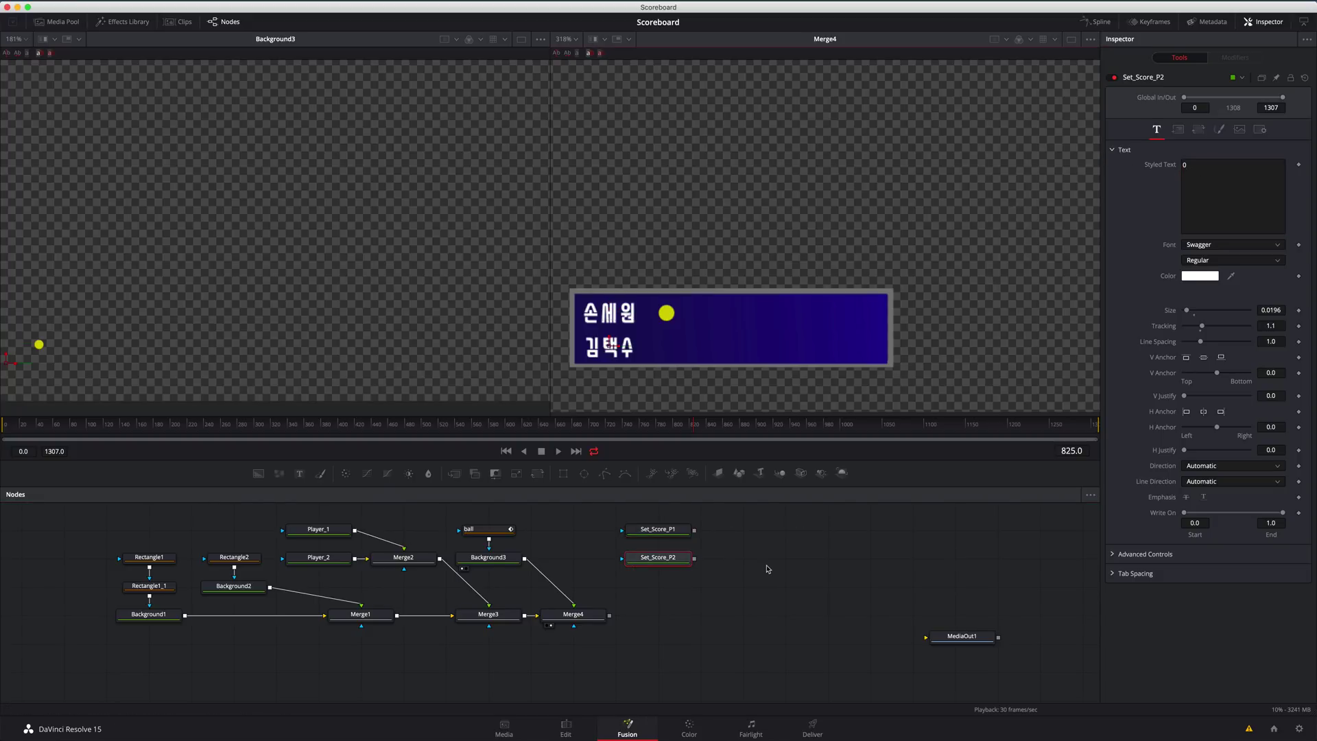
left_click(666, 533)
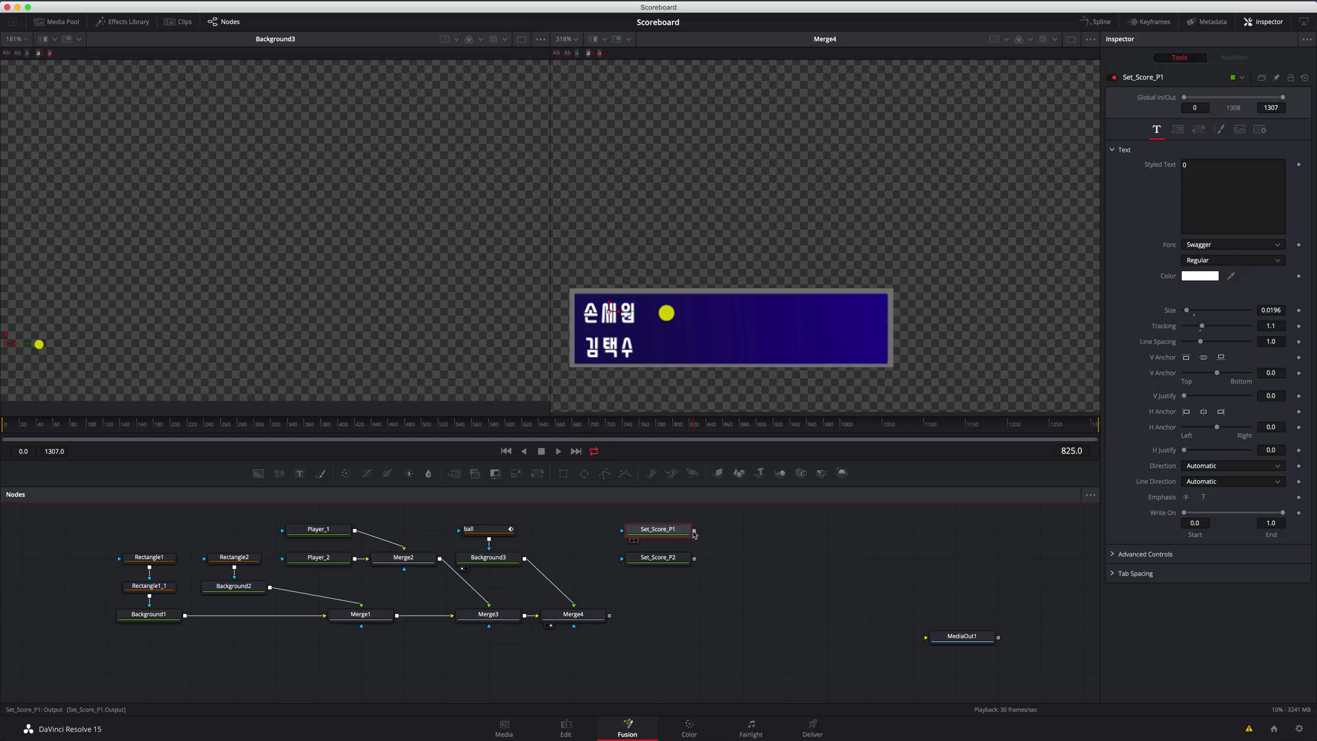
Step: Merge Set_Score_P1 with Set_Score_P2 into Merge5 and view it in viewer 1
left_click_drag(694, 534, 695, 559)
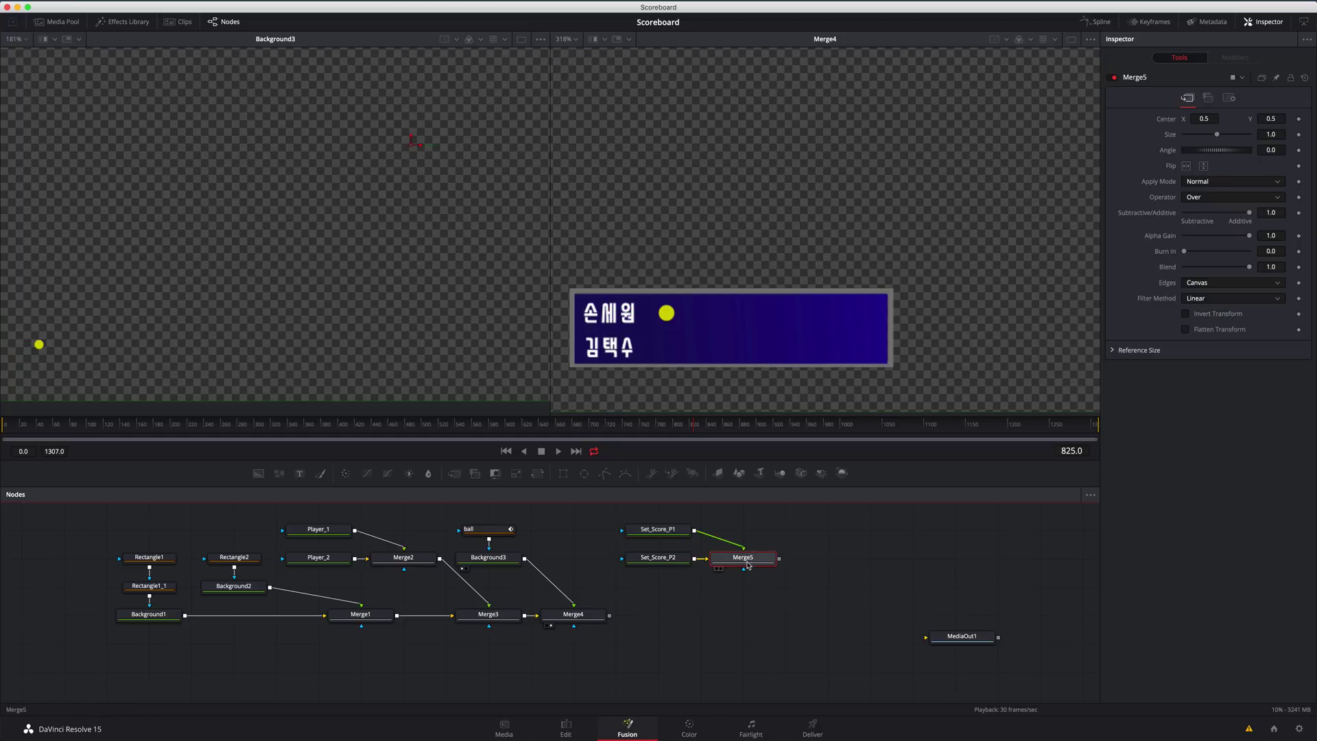
key("1")
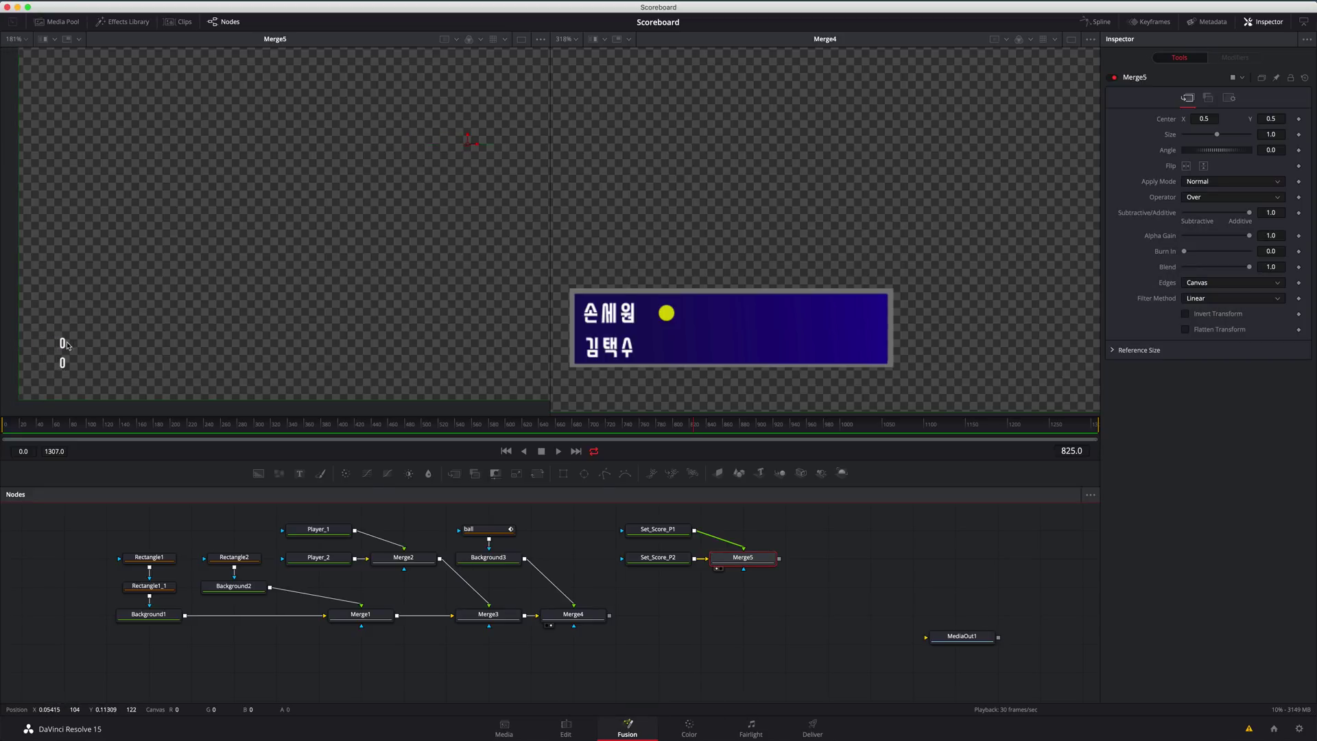
left_click(658, 529)
Step: Combine Merge5 with Merge4 into Merge6, tidy the nodes, and view Merge6 in viewer 2
left_click_drag(583, 616, 743, 616)
left_click(744, 616)
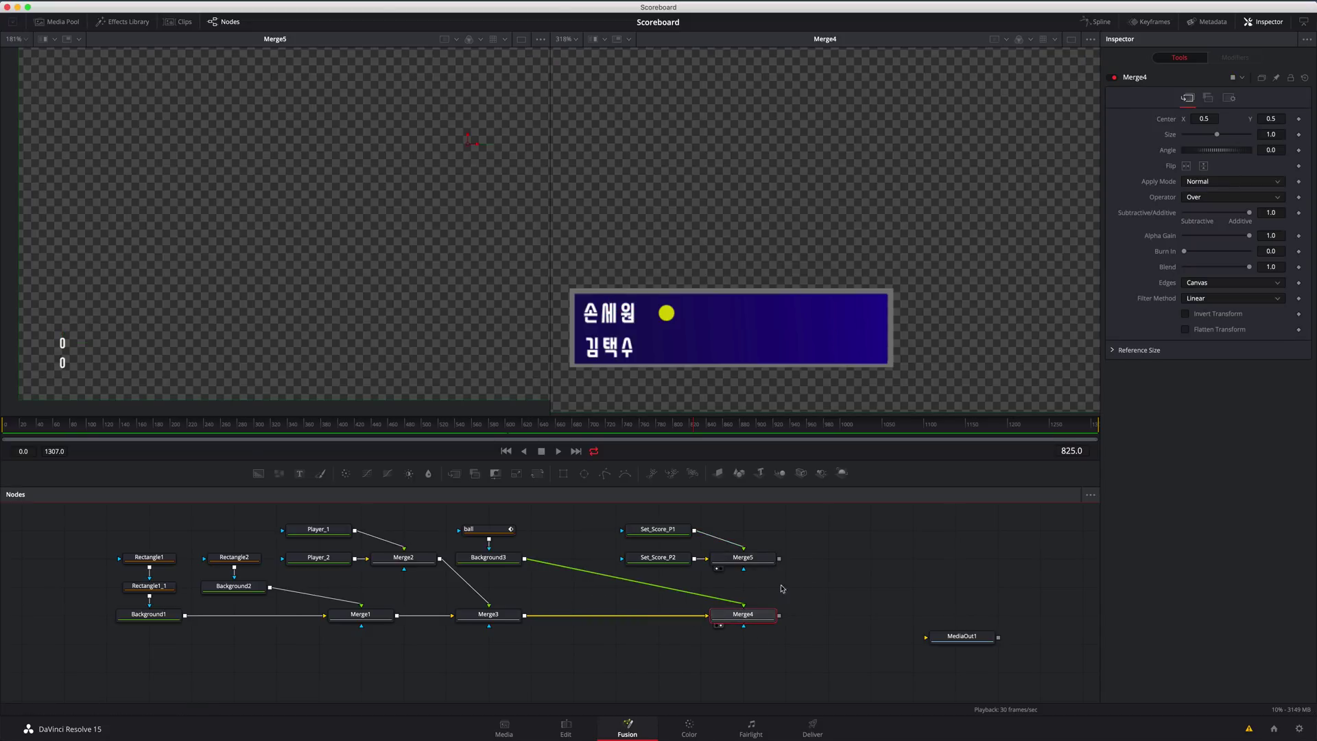
left_click_drag(779, 559, 816, 627)
left_click_drag(585, 523, 858, 635)
left_click_drag(731, 568, 687, 569)
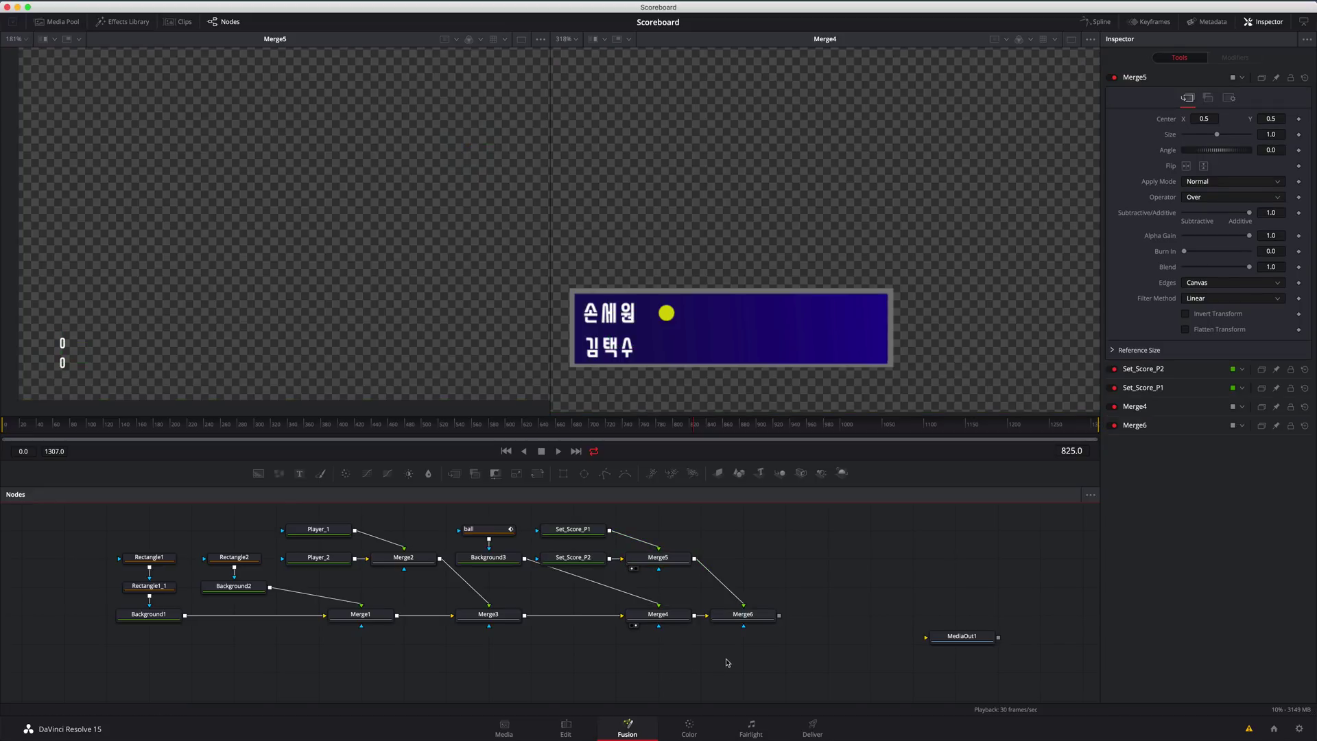
left_click_drag(727, 660, 594, 618)
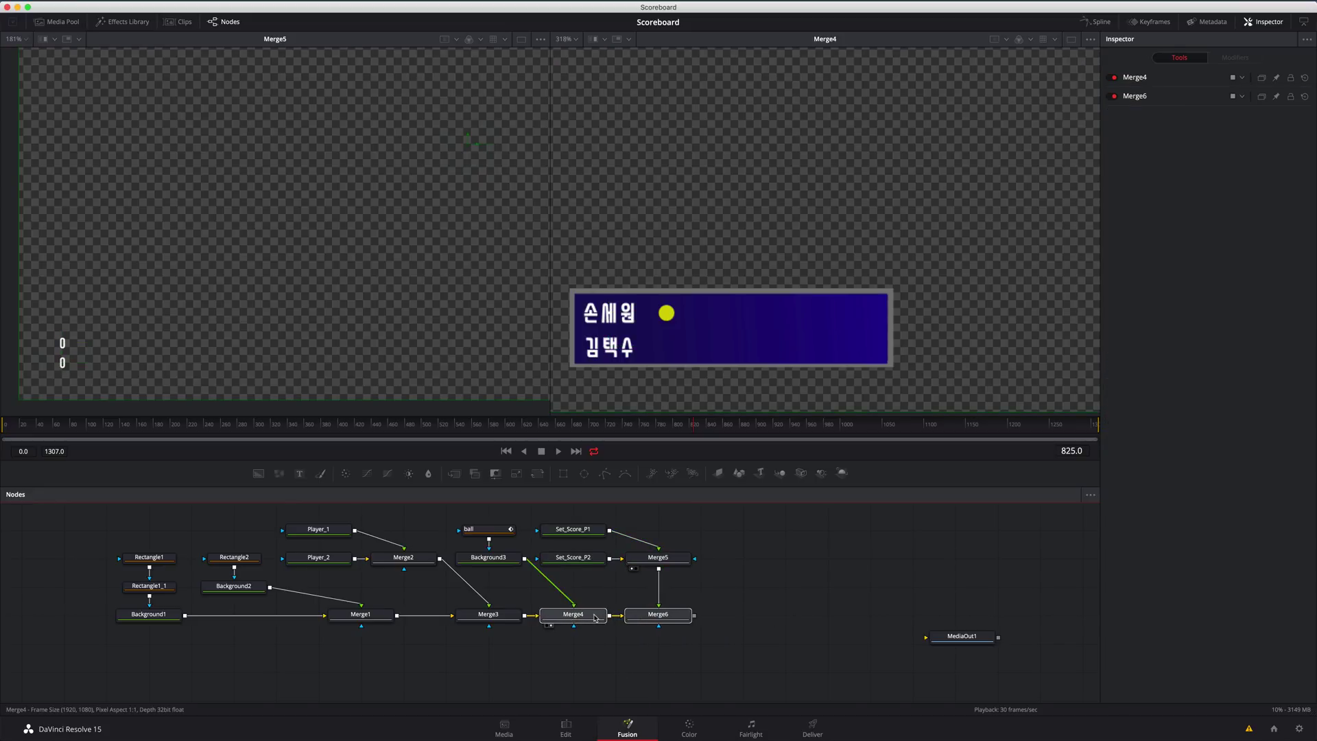
left_click(669, 614)
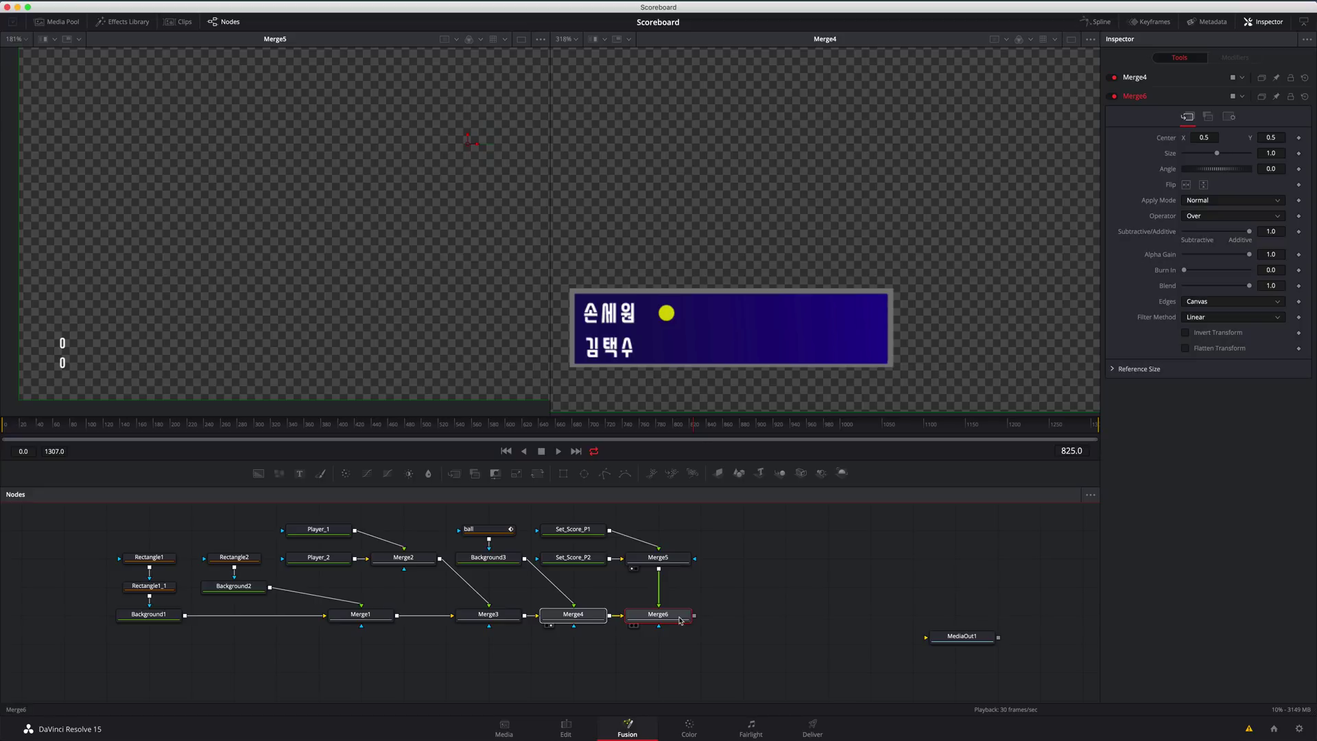
key("2")
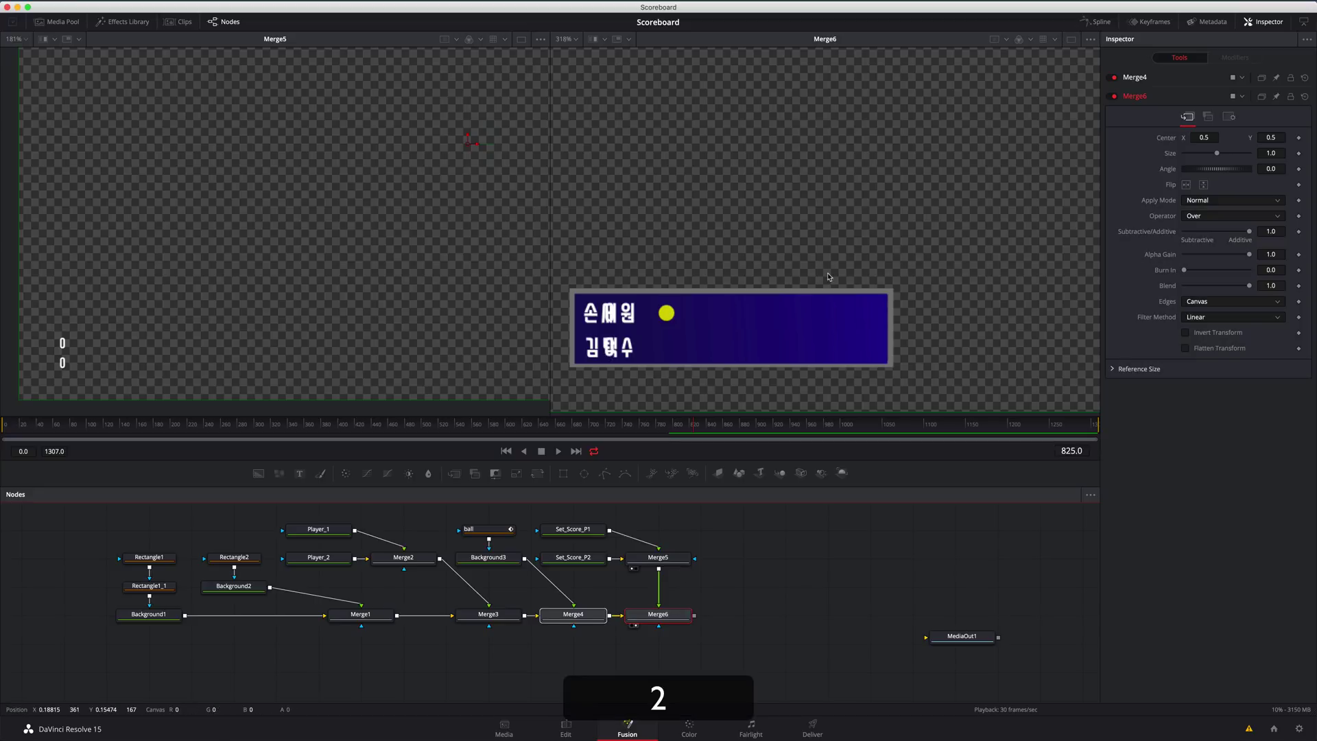
left_click(590, 532)
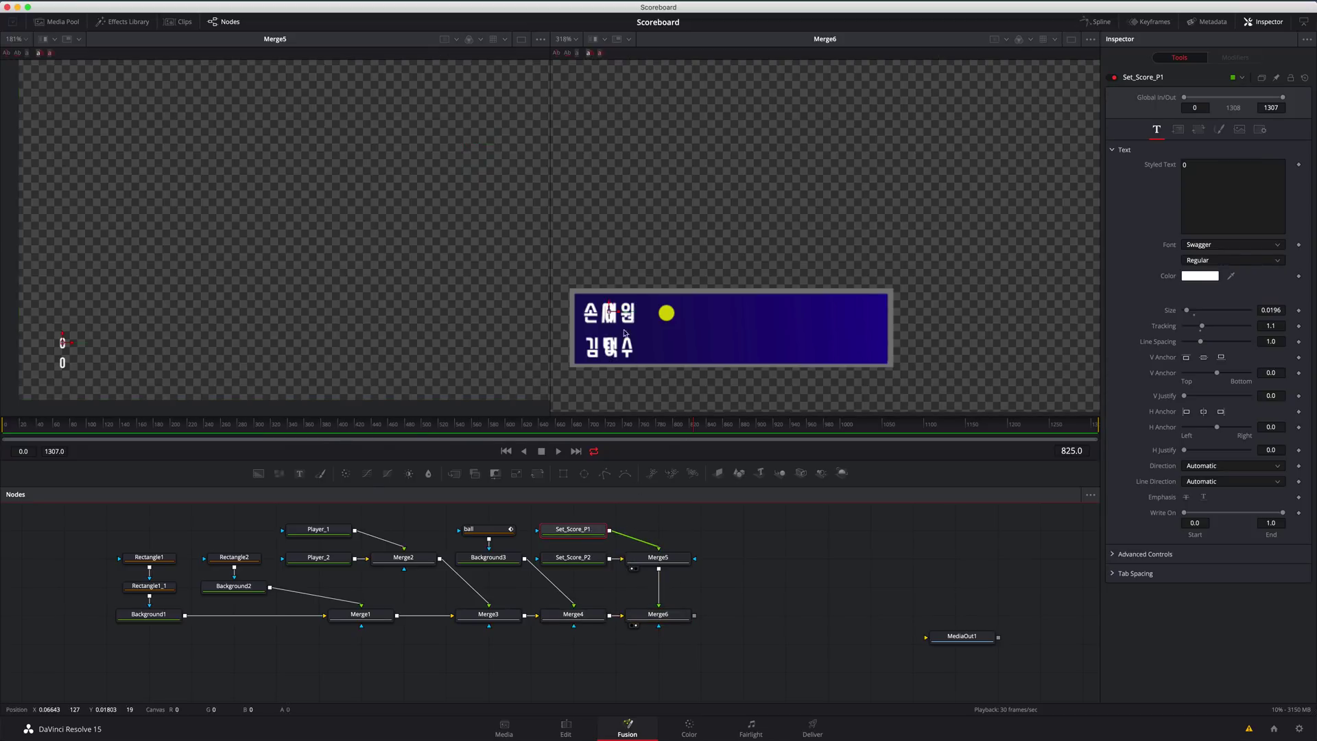
Step: Drag each player's 0 score beside its name in the viewer
left_click_drag(620, 313, 718, 313)
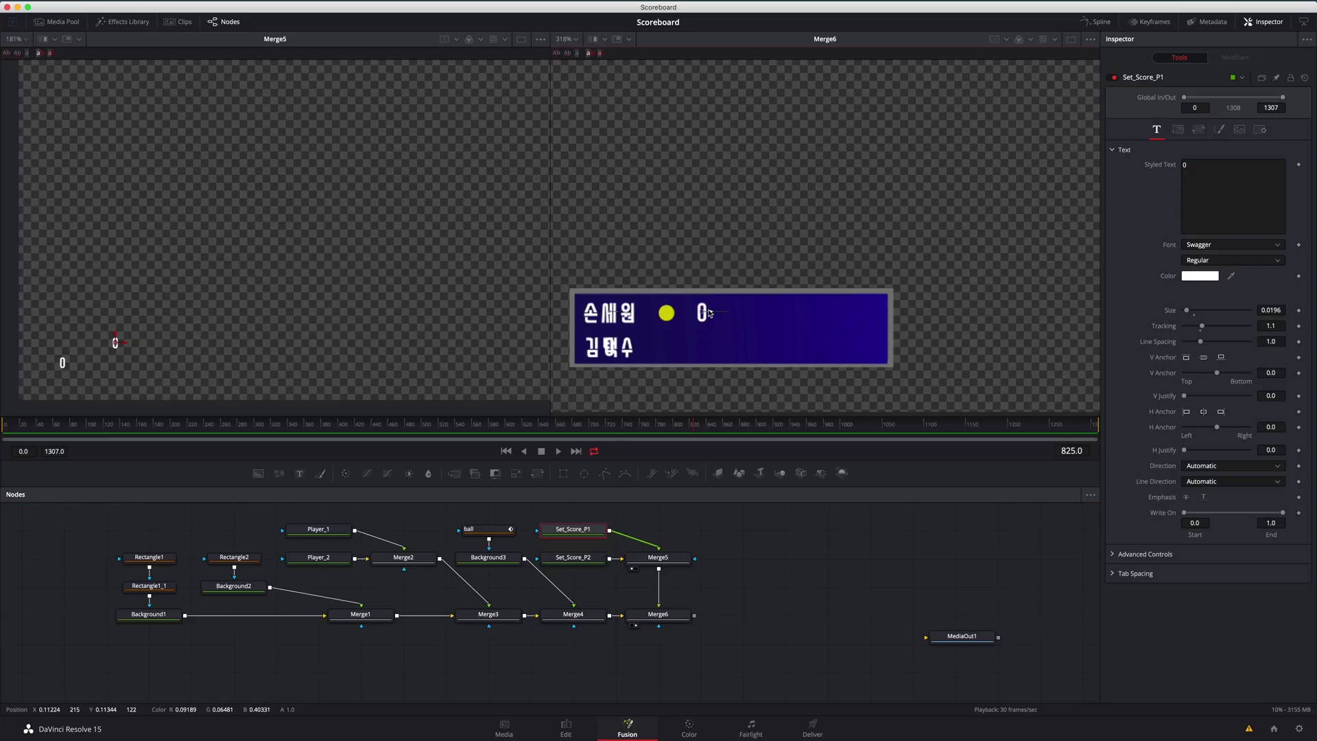
left_click(585, 561)
left_click_drag(617, 348, 710, 347)
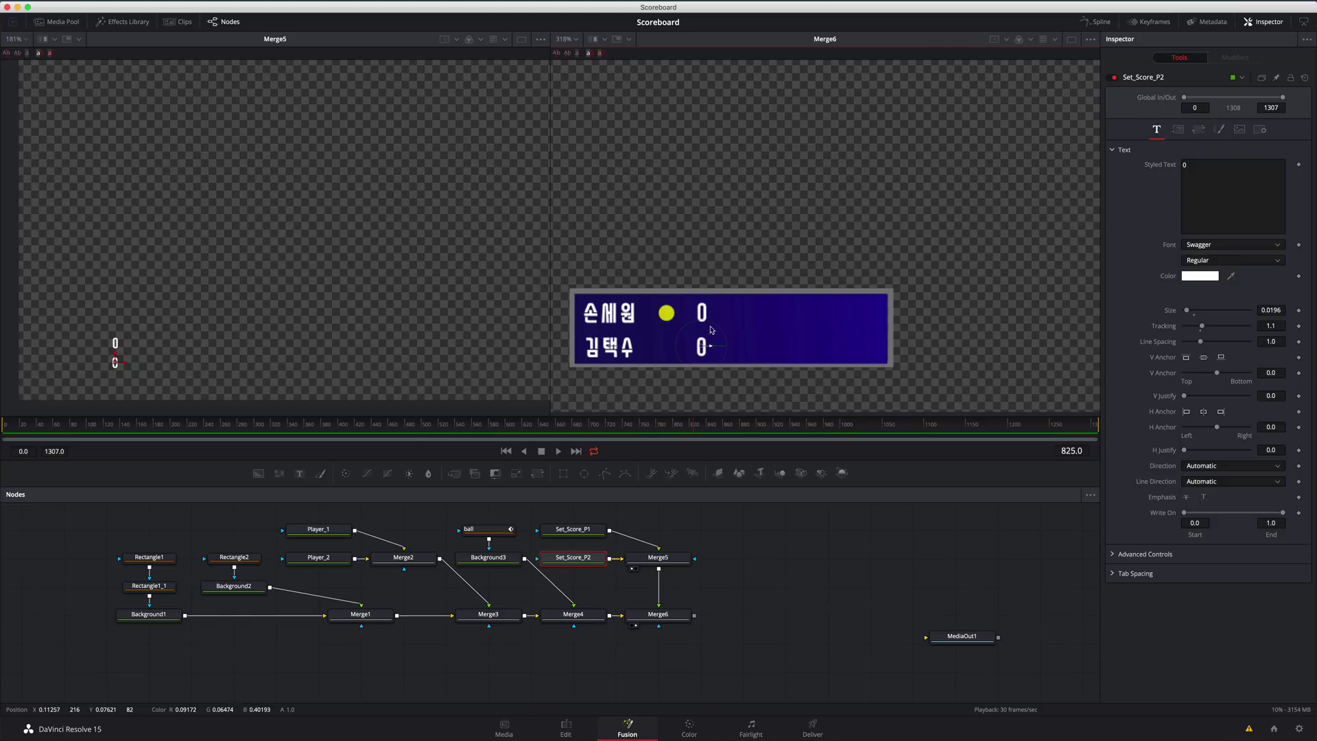
Step: Copy Set_Score_P1's Layout Center X into Set_Score_P2's Center X so both zeros align
left_click(582, 532)
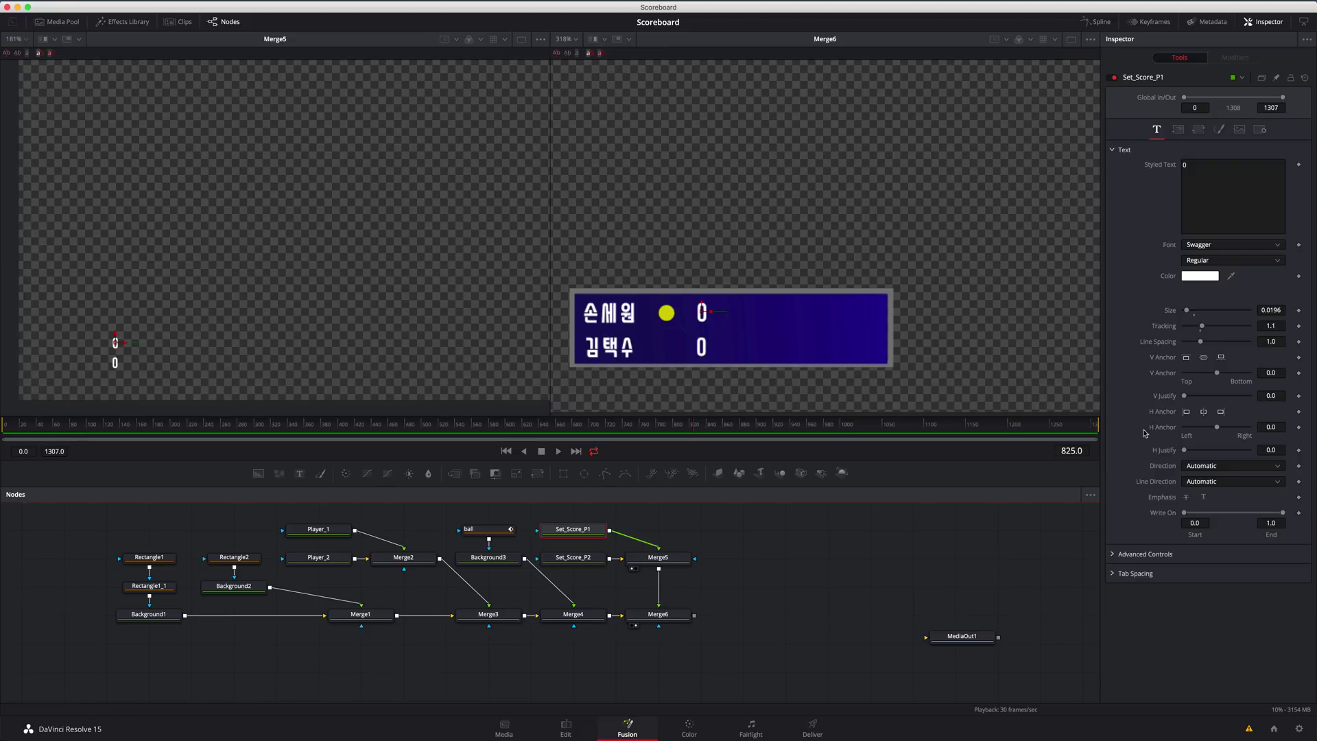
left_click(1180, 133)
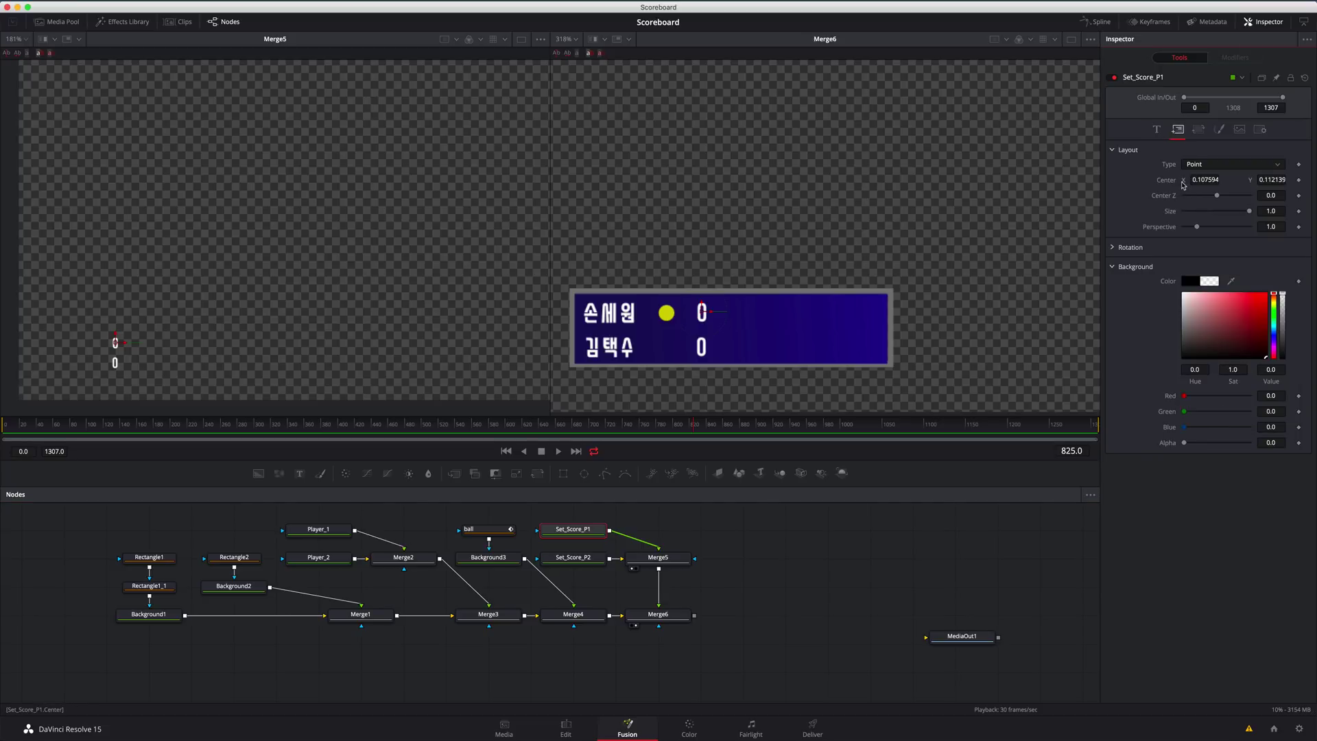
left_click(1205, 181)
key("super+c")
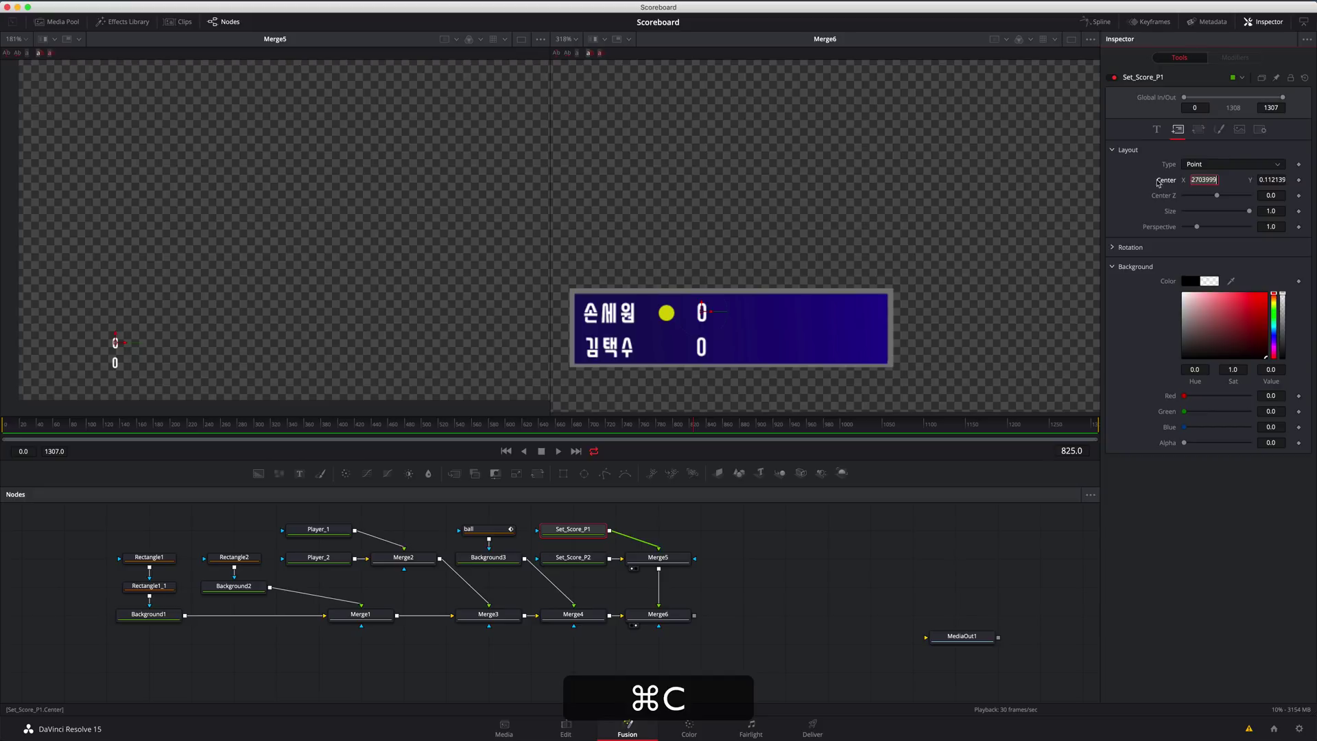
left_click(587, 557)
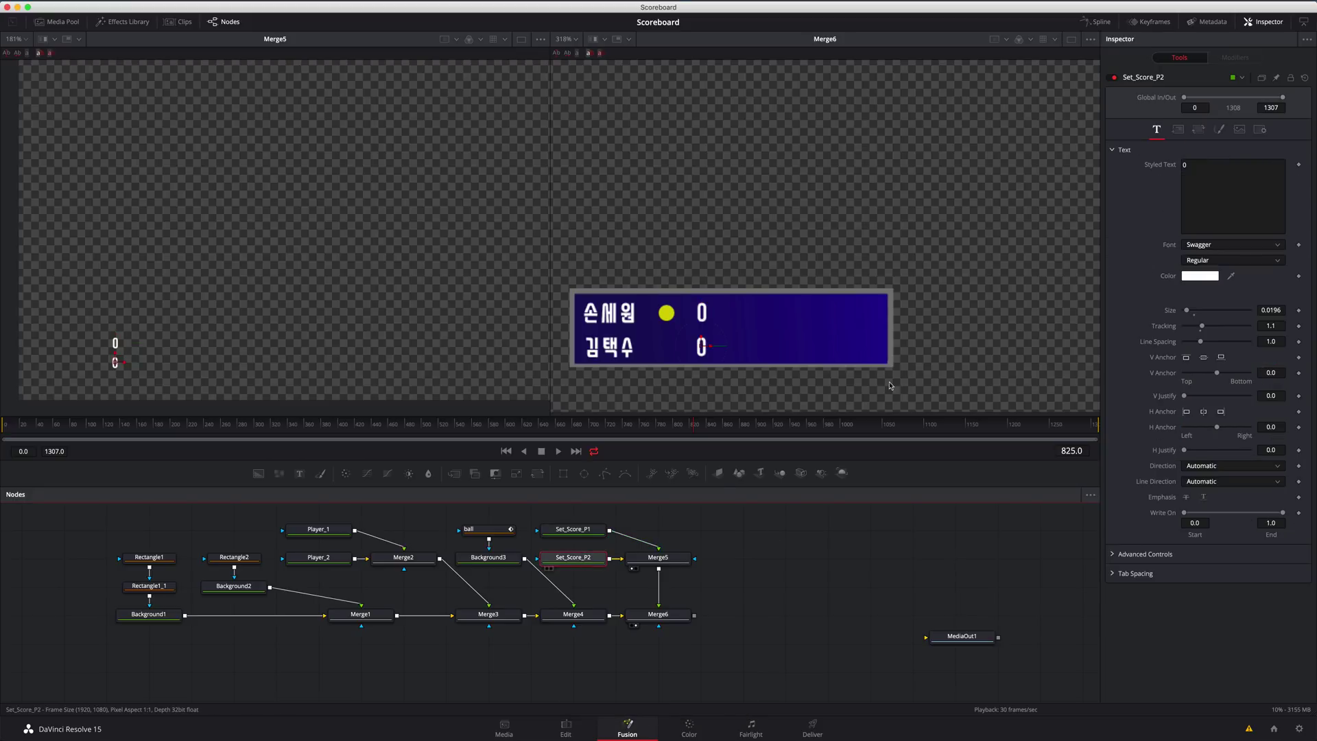
left_click(1177, 129)
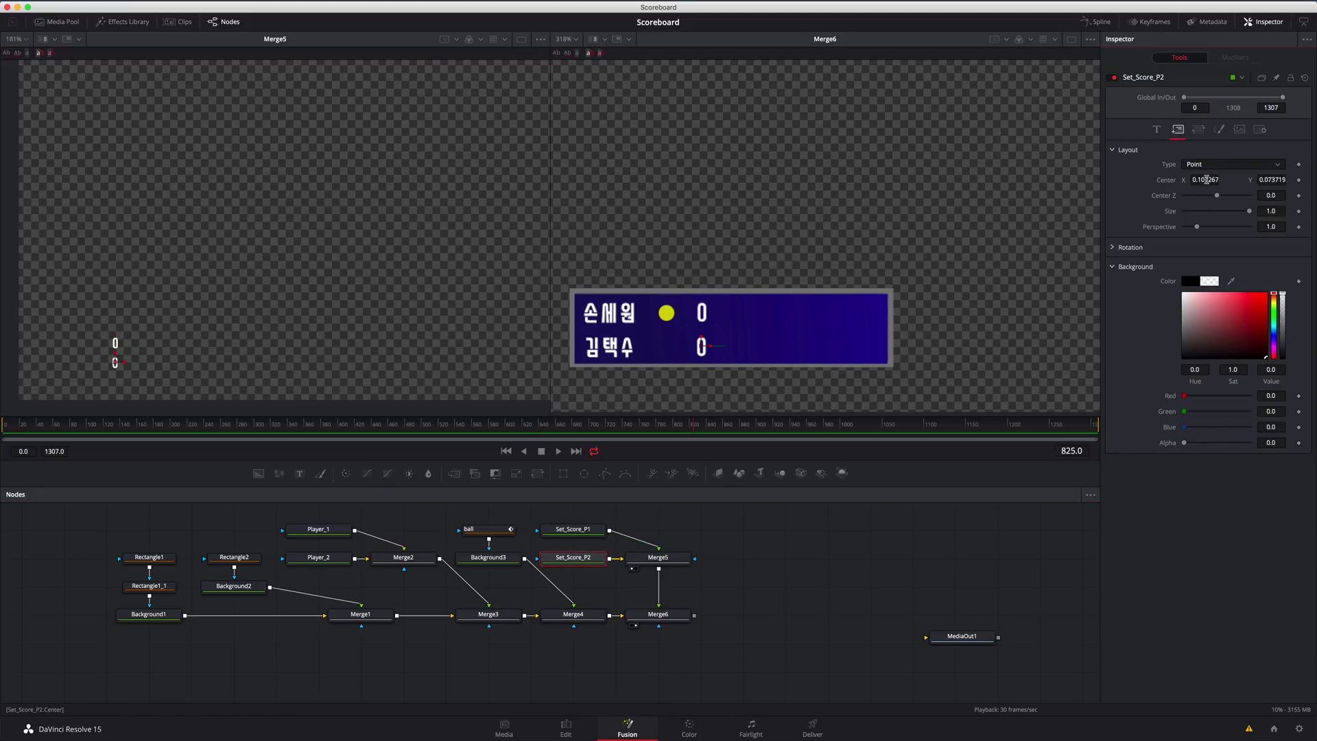
left_click(1206, 180)
key("super+v")
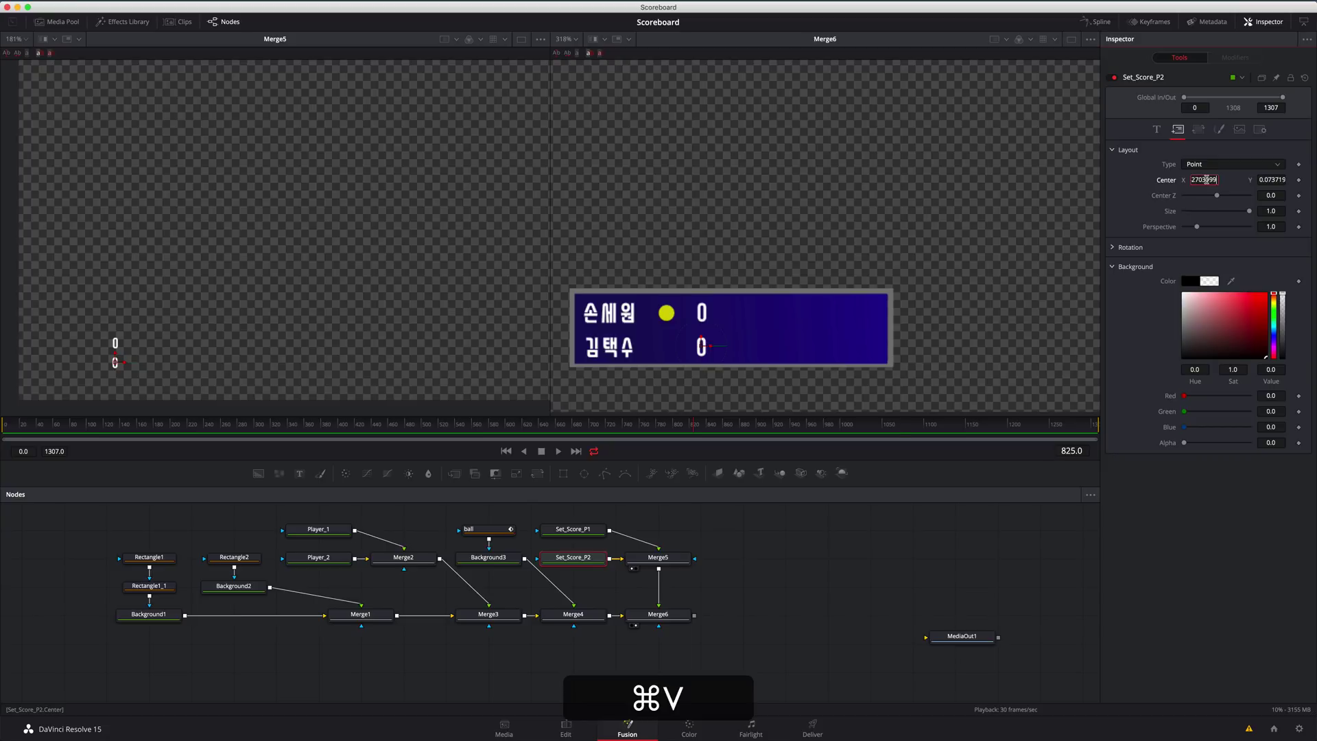
key("Return")
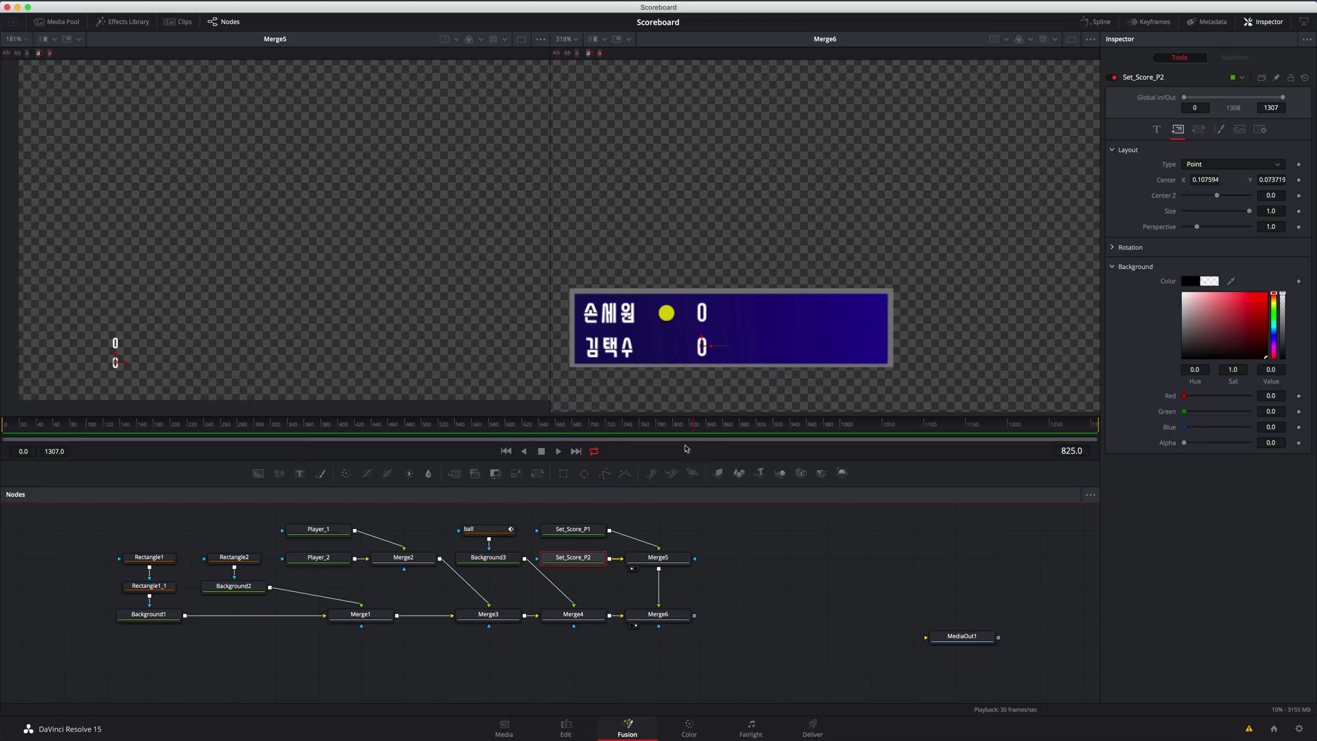
Step: At frame 0, keyframe the Styled Text of both Set_Score_P1 and Set_Score_P2
left_click_drag(694, 430, 6, 453)
left_click(574, 531)
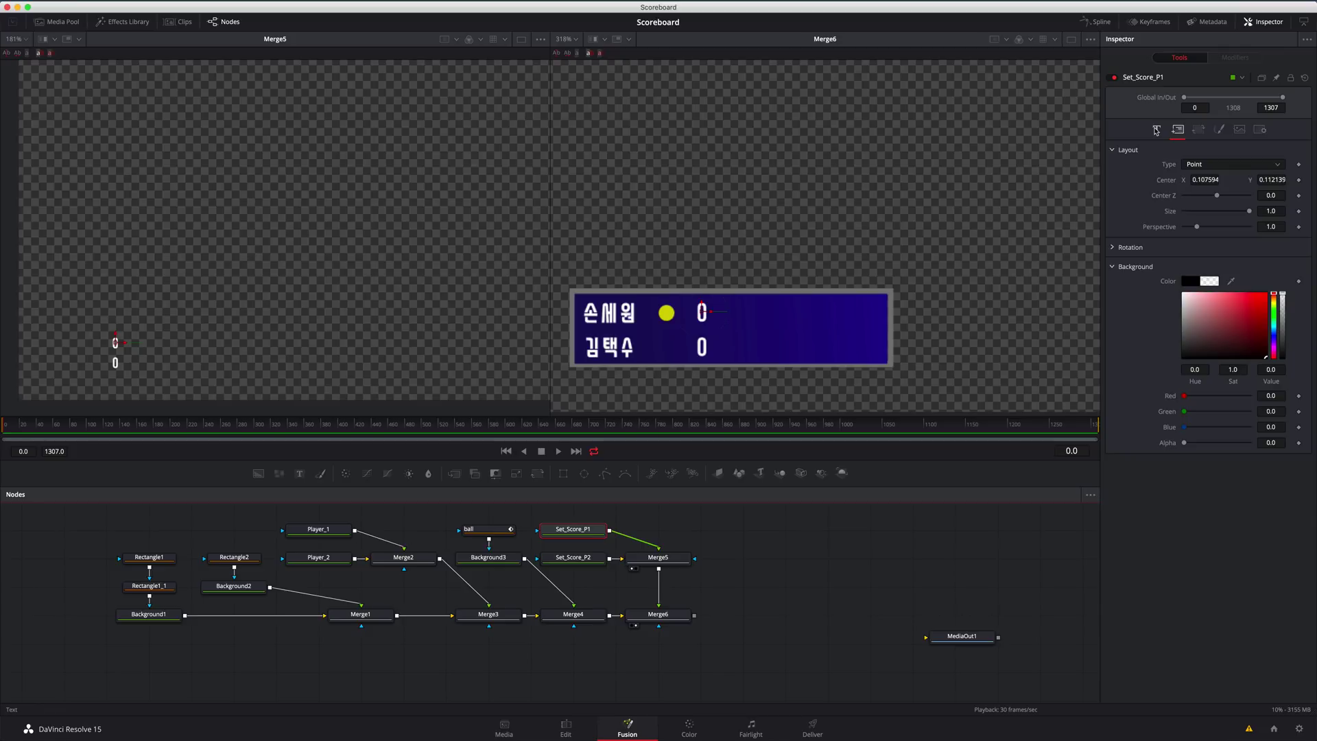
left_click(1157, 129)
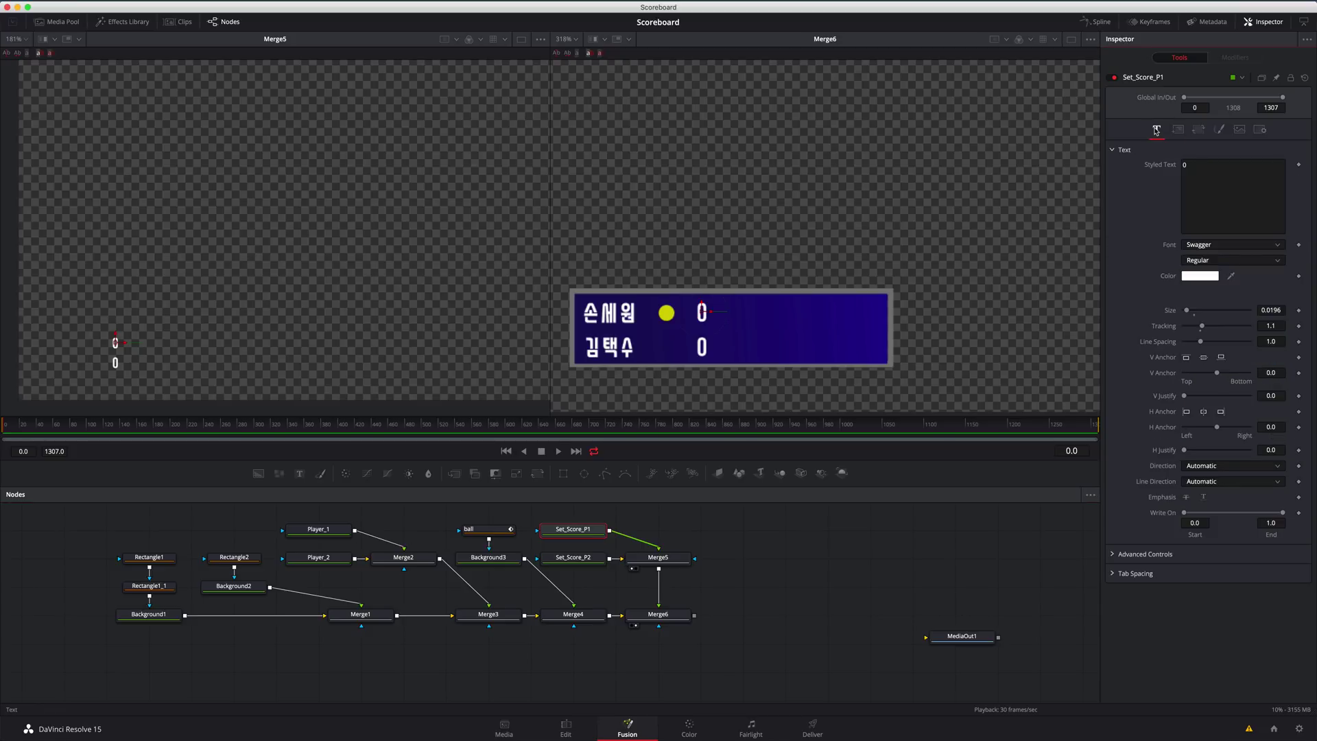
left_click(1297, 165)
left_click(569, 558)
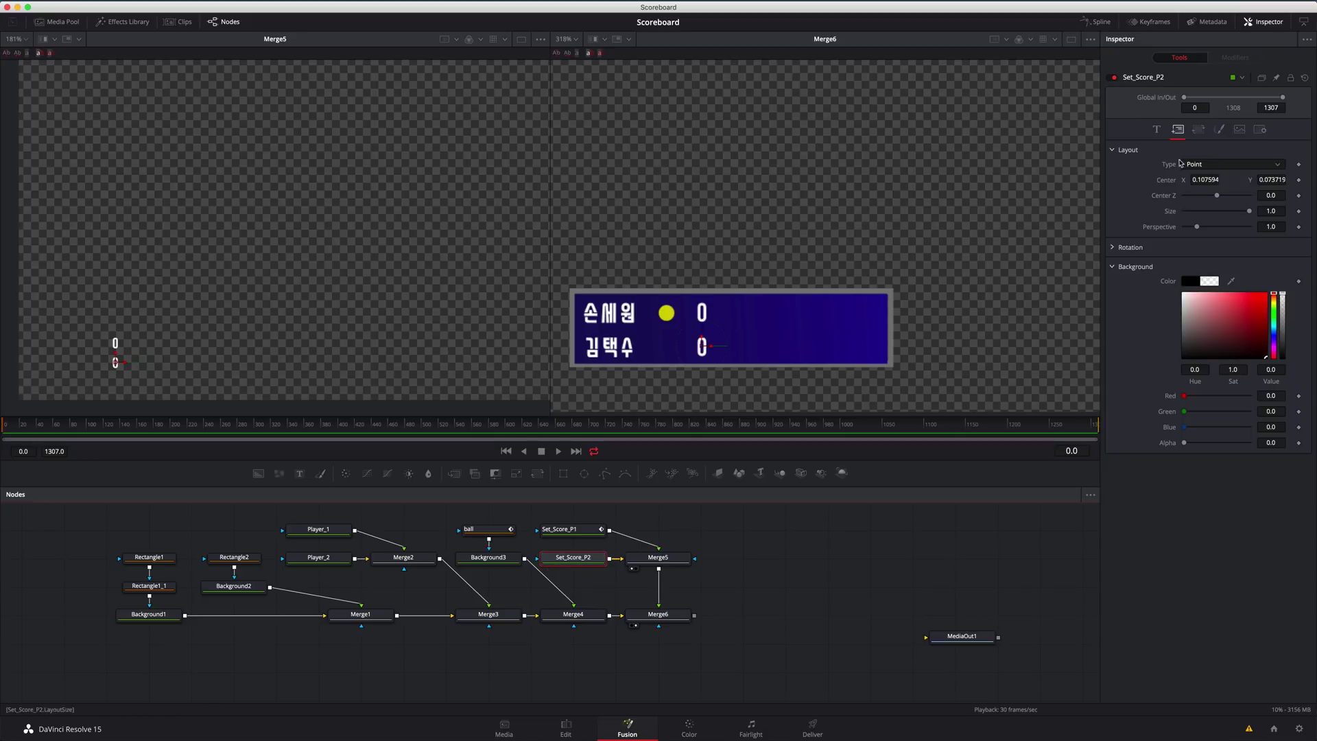
left_click(1156, 129)
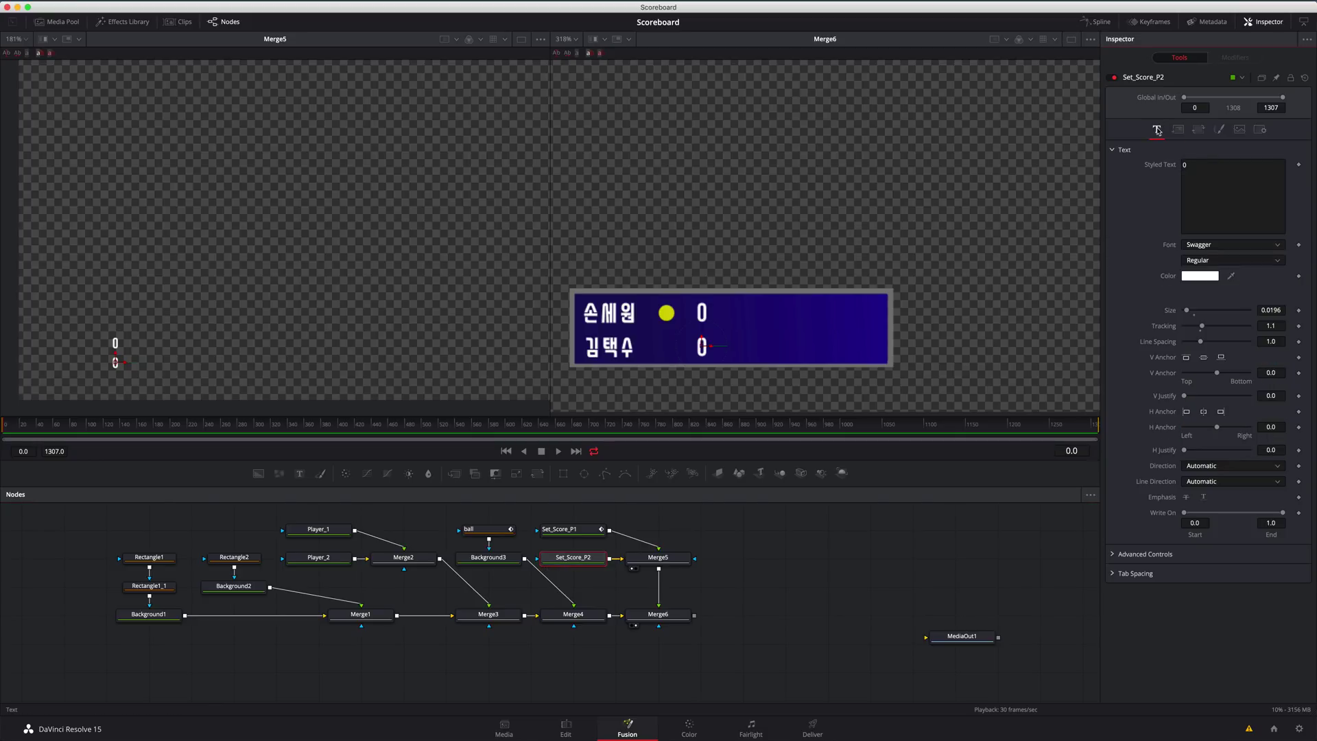
left_click(1299, 165)
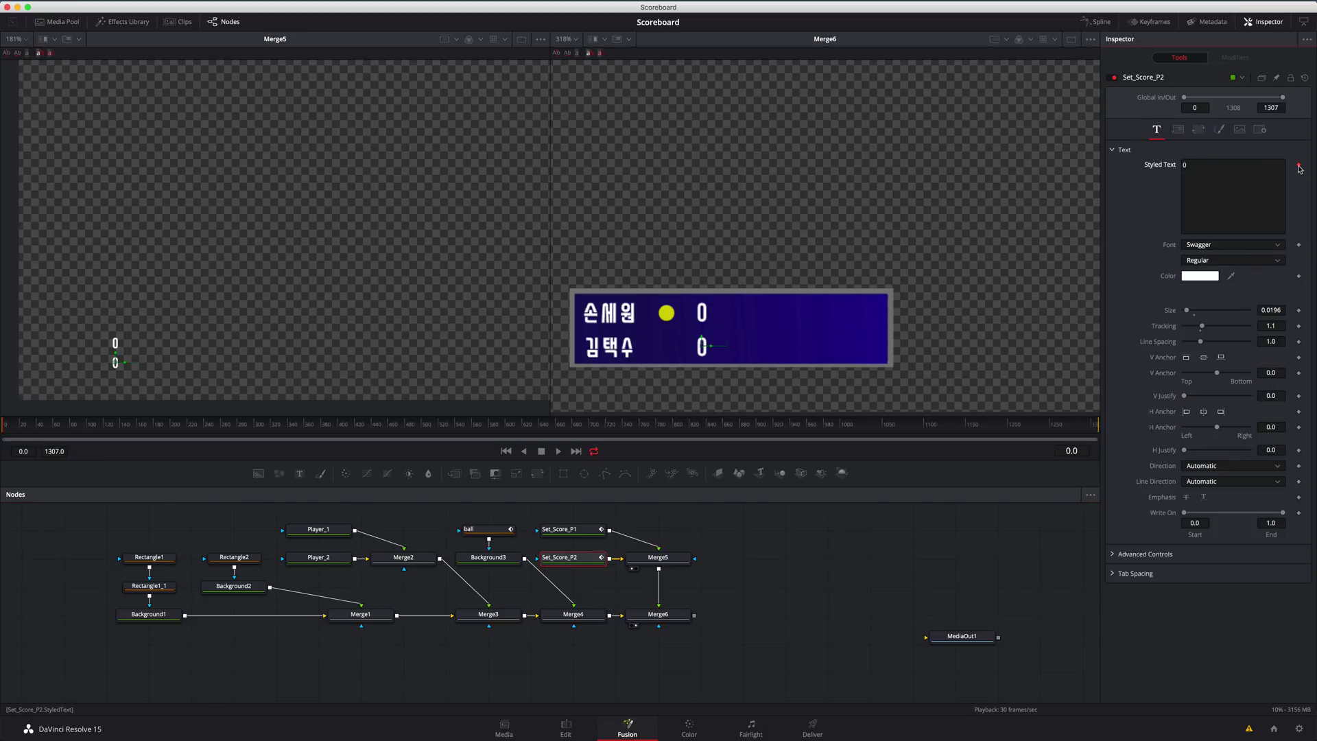
Step: Change Set_Score_P1's text to 1 at frame 541 and play back to check
left_click(577, 530)
left_click(457, 427)
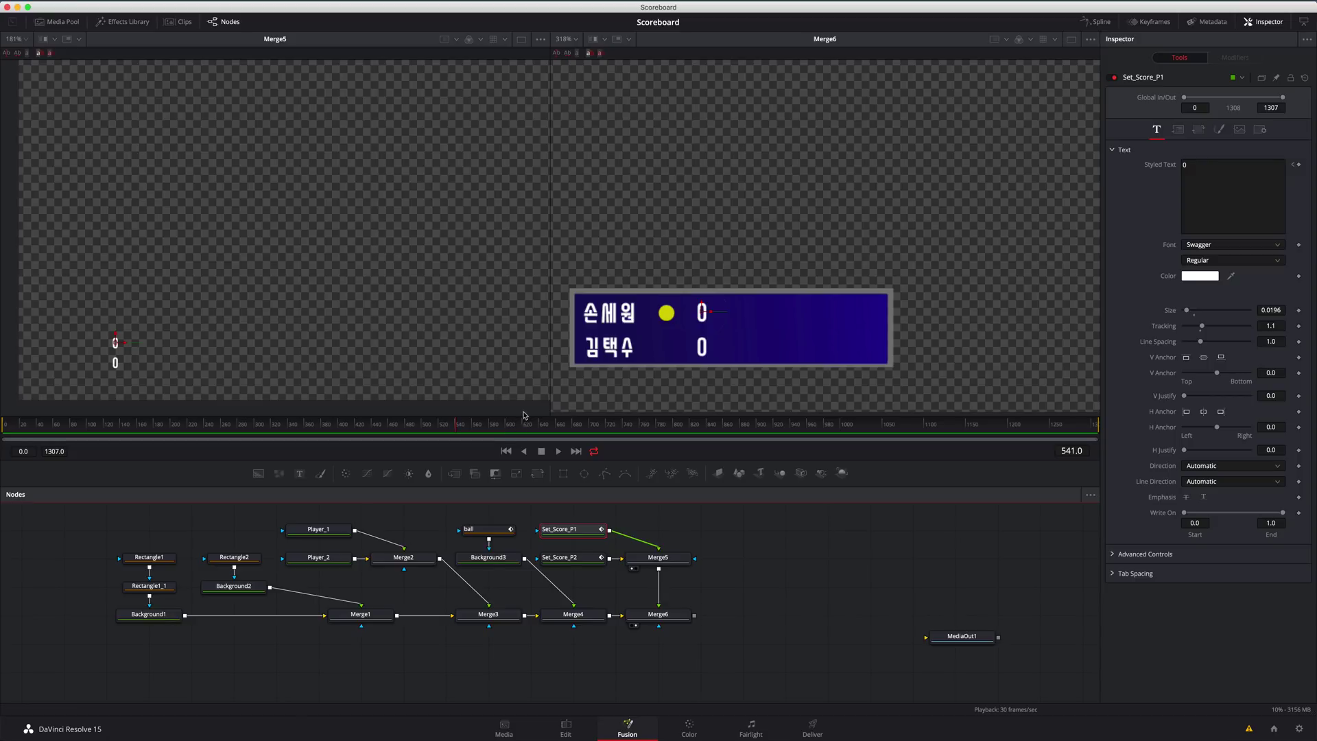
left_click(1186, 166)
type("1")
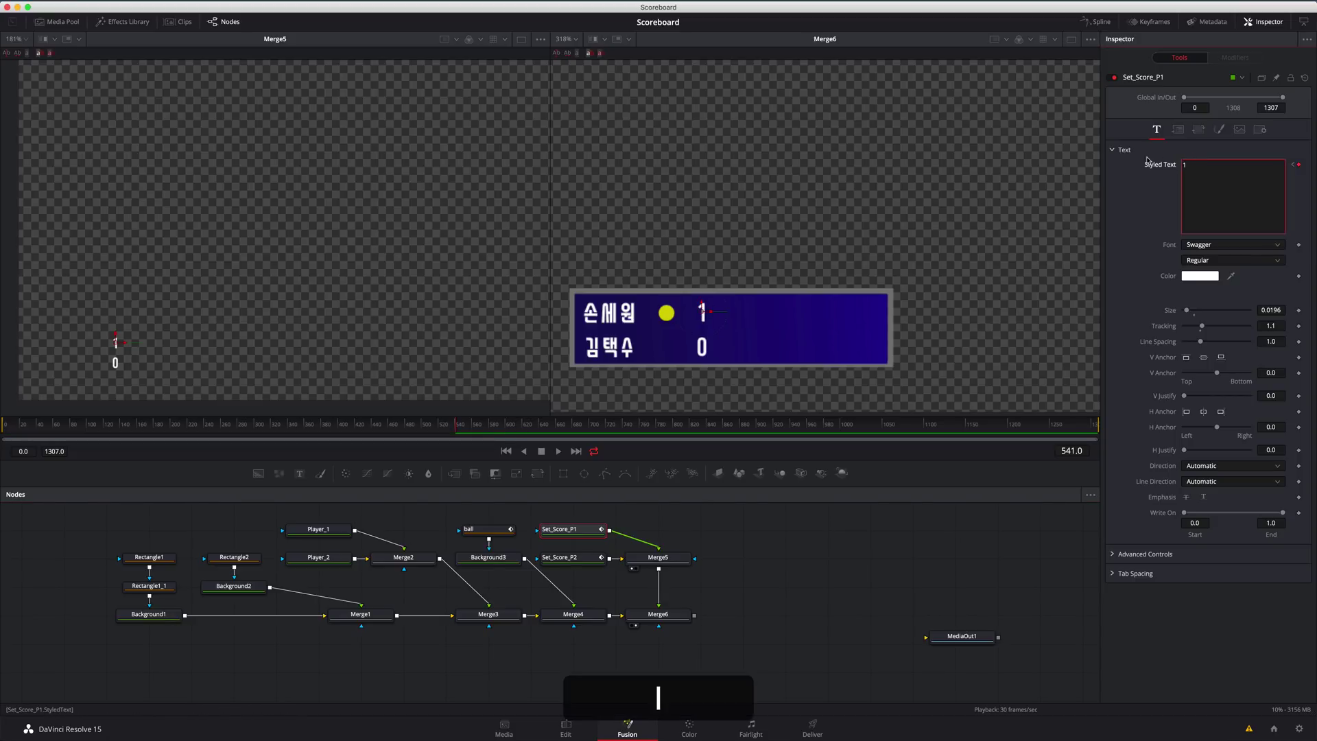
left_click(843, 527)
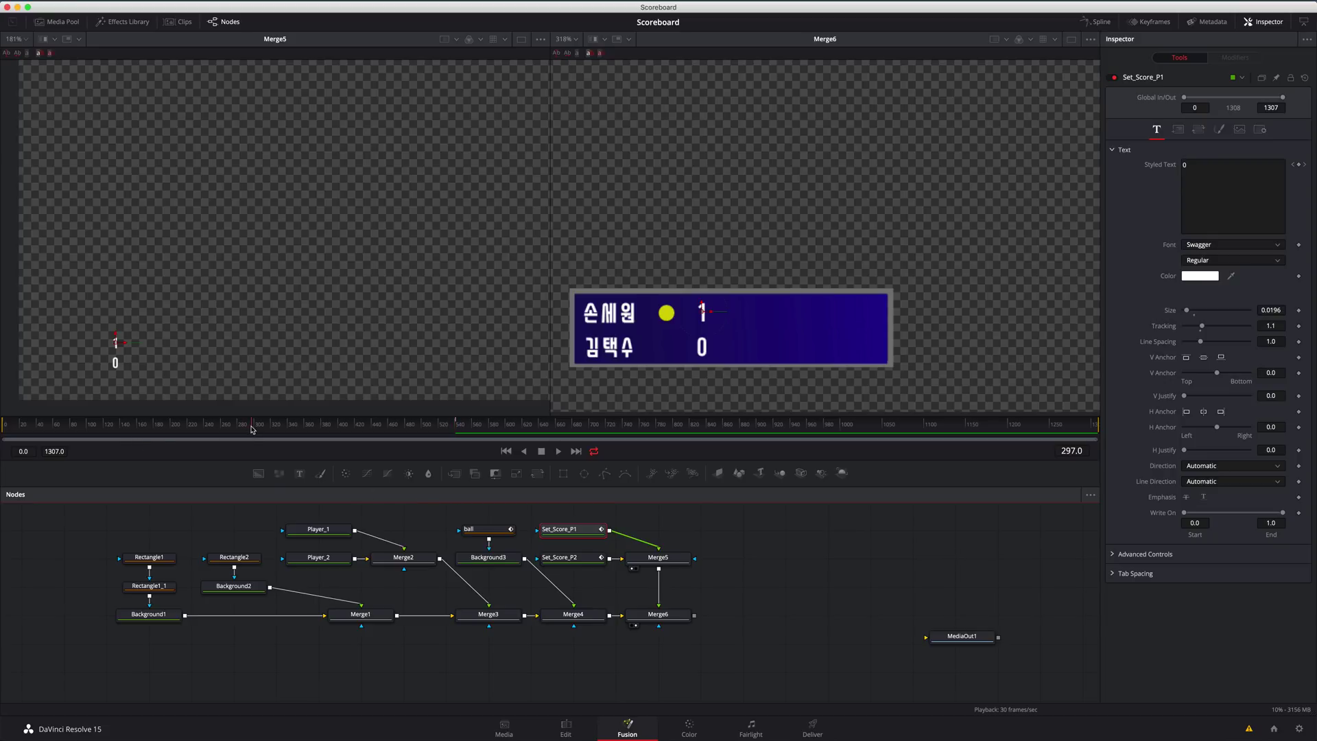
key("space")
key("space")
left_click(410, 425)
key("space")
key("space")
Step: Replace Set_Score_P2's 0 with 1 at frame 838
left_click(571, 562)
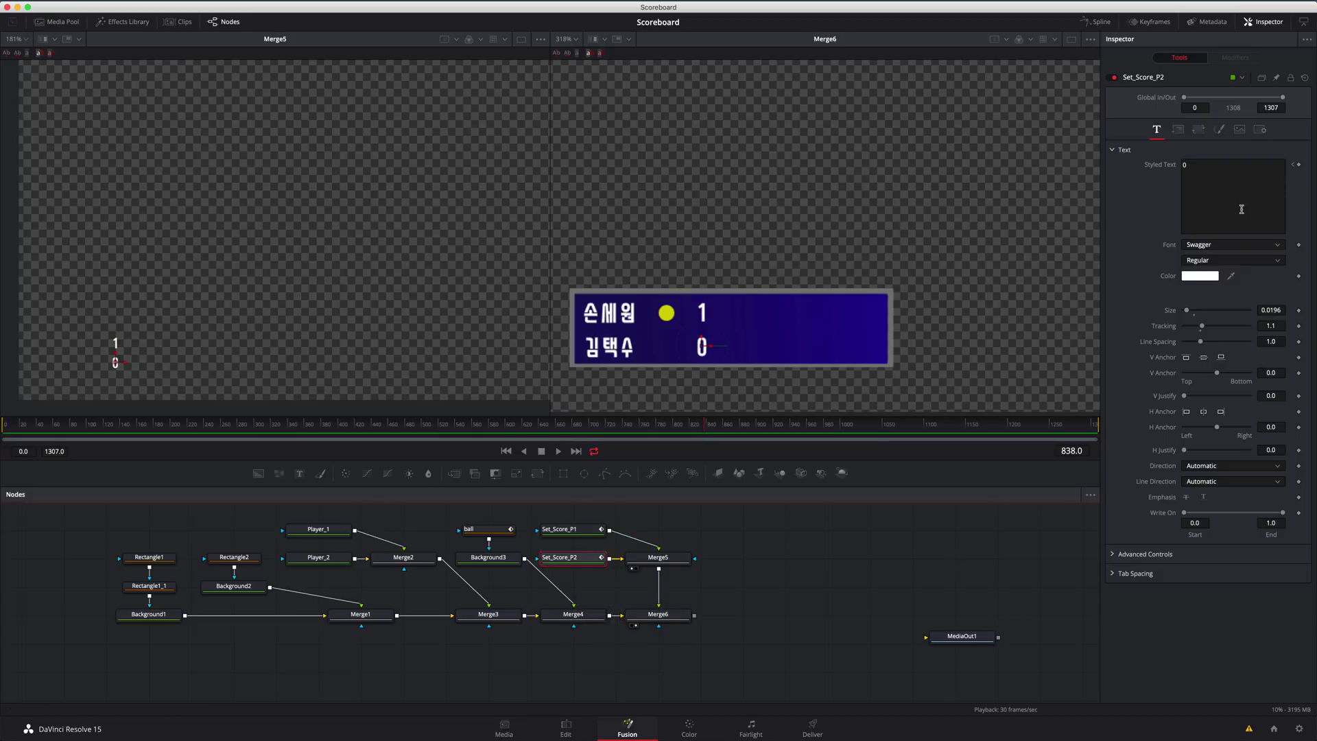
left_click(1194, 165)
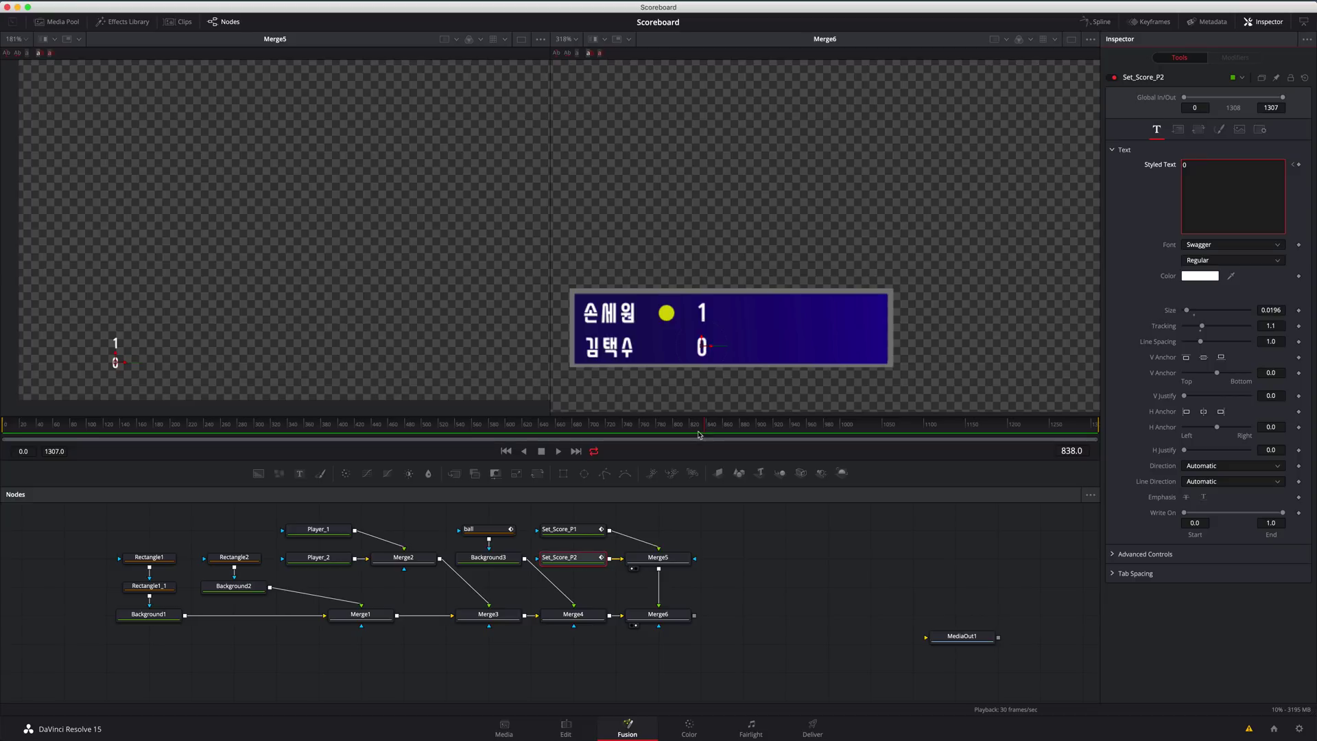
key("BackSpace")
type("1")
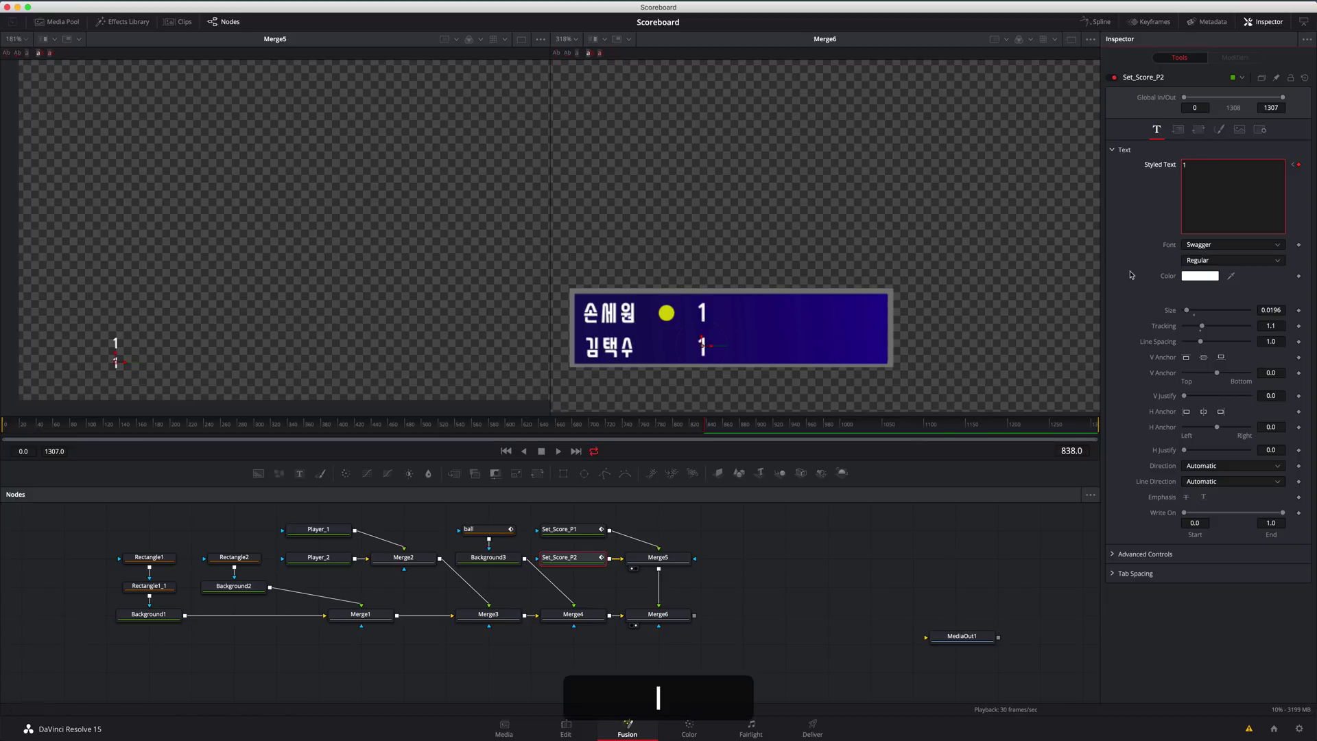
left_click(761, 565)
Step: Play back to frame 879 and compare against the YouTube reference match
key("space")
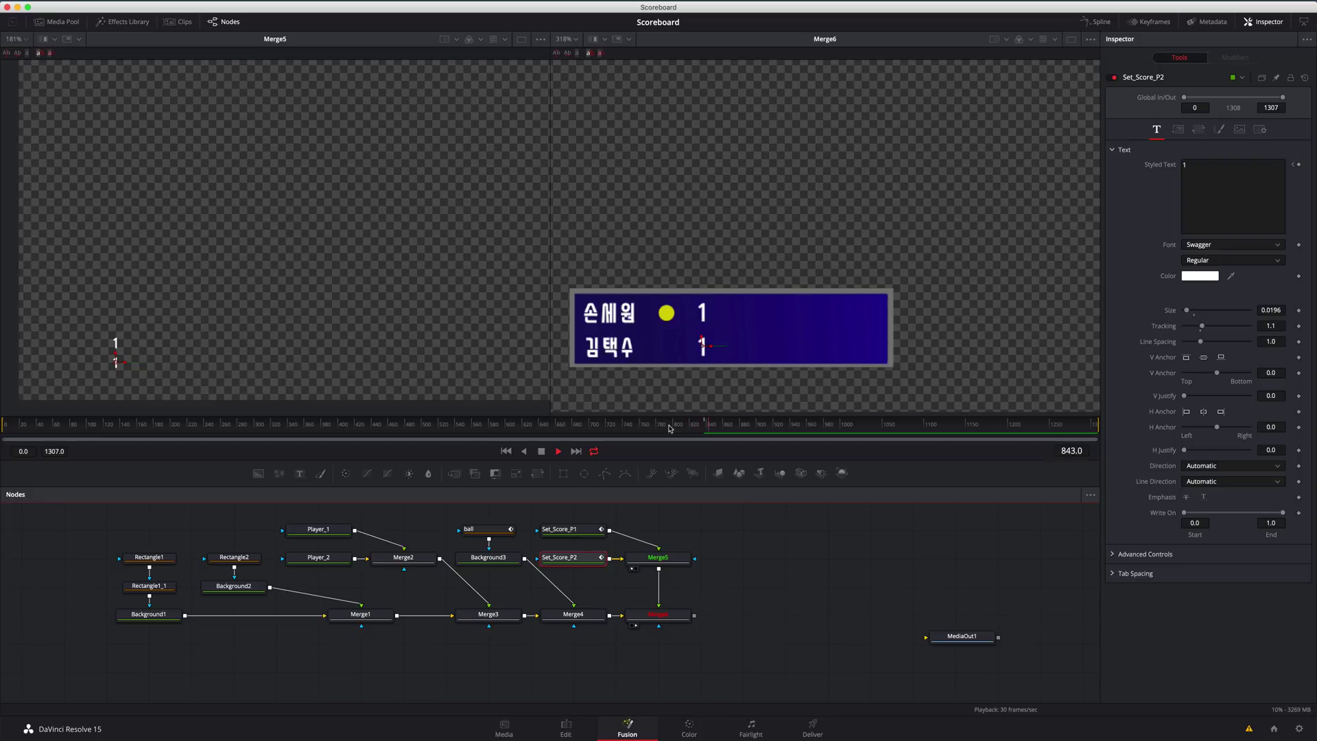
key("space")
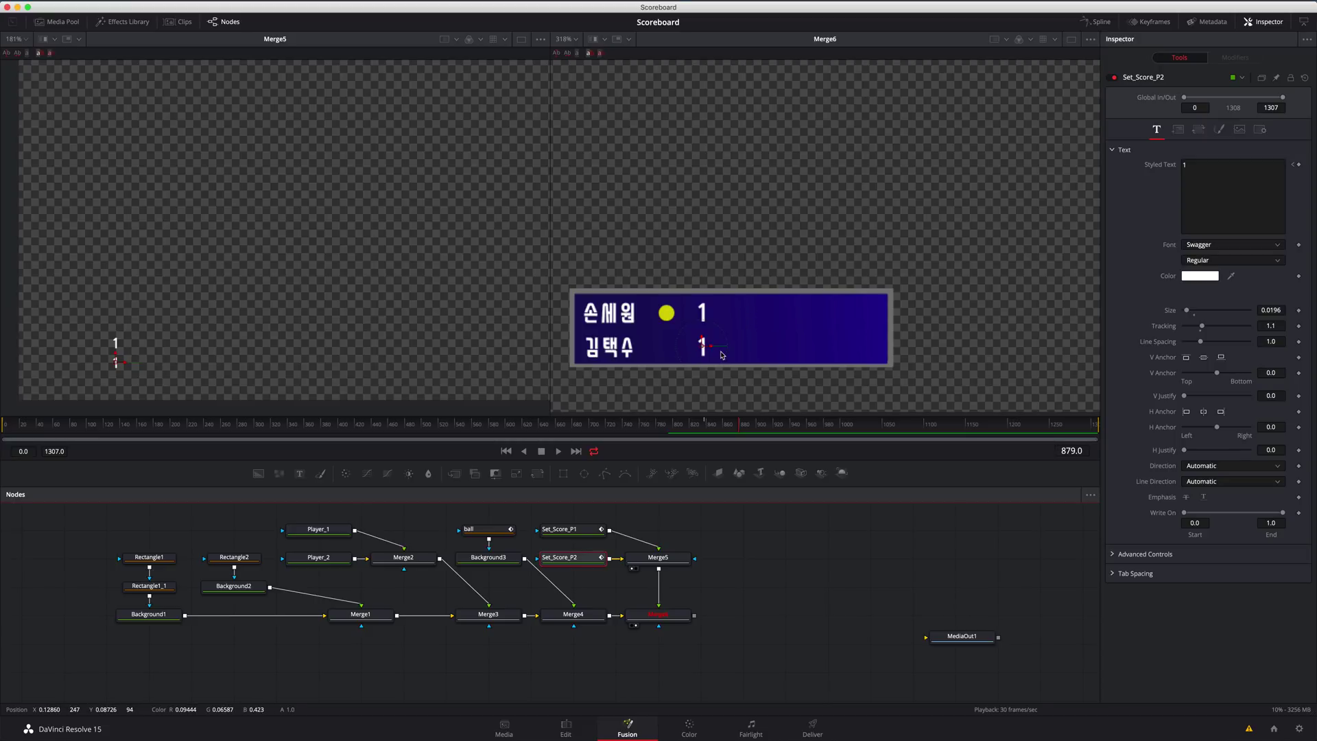
key("super+Tab")
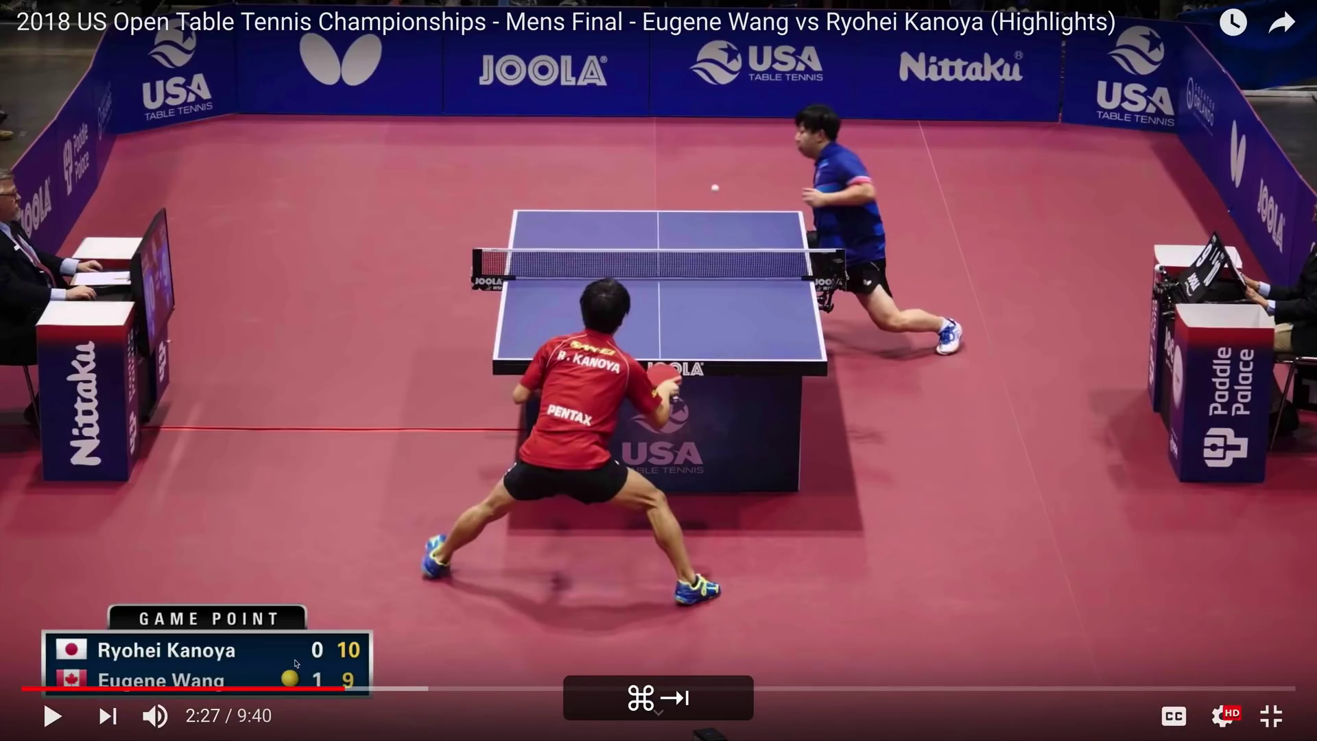
key("super+Tab")
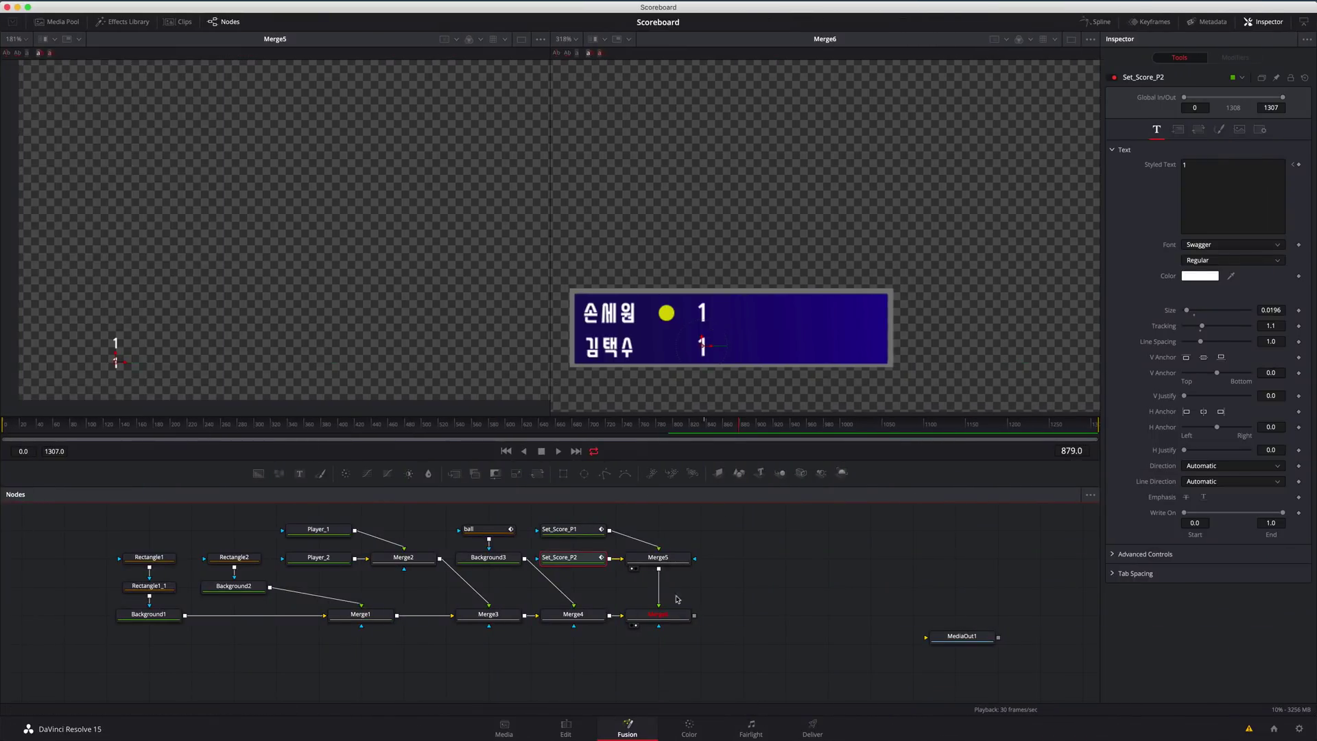
Step: Duplicate the Set_Score_P1 and Set_Score_P2 text nodes with copy and paste
left_click(742, 583)
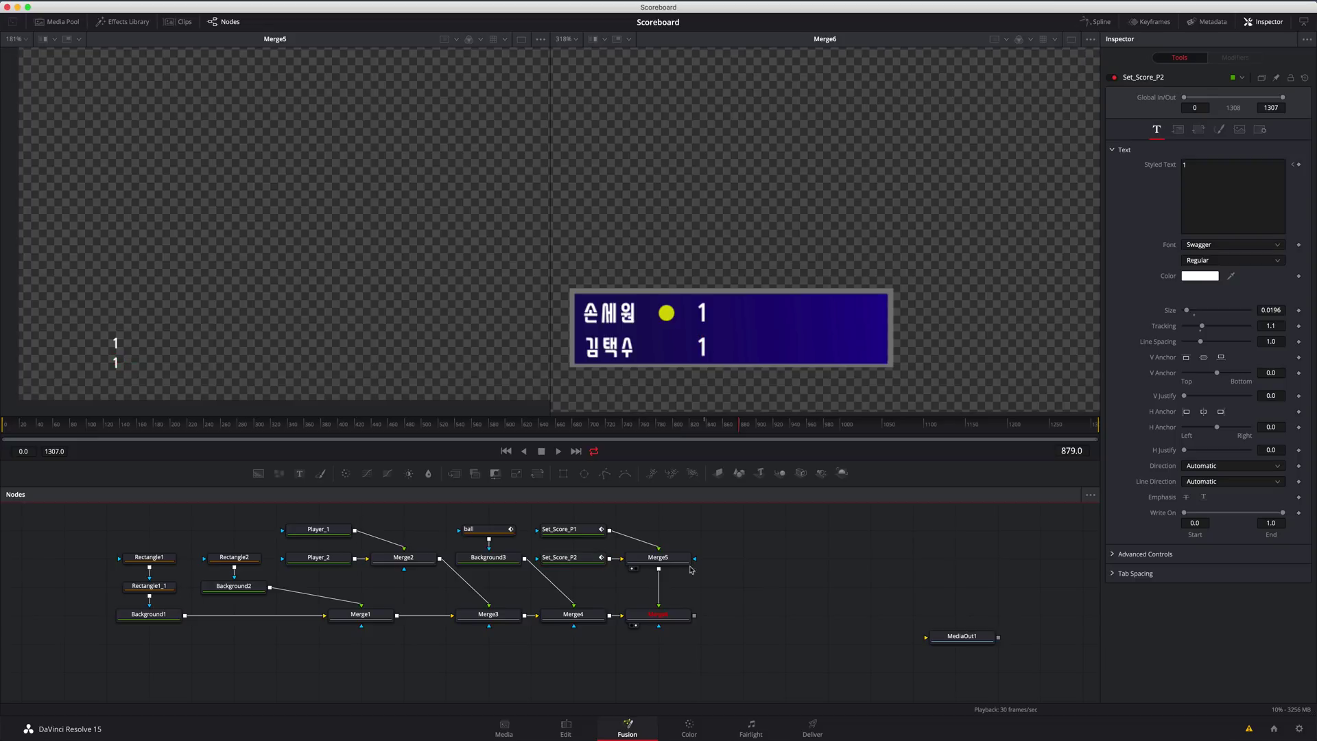
left_click(566, 531)
key("super+c")
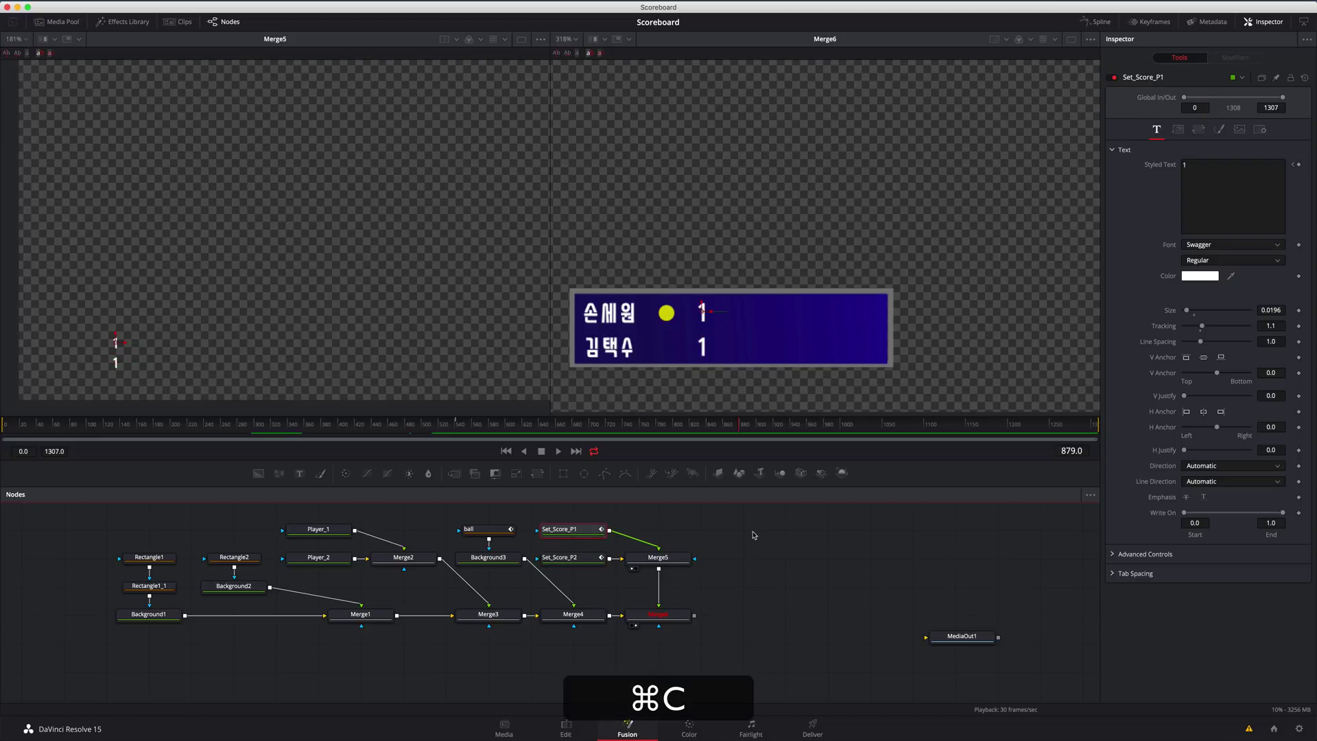
key("super+v")
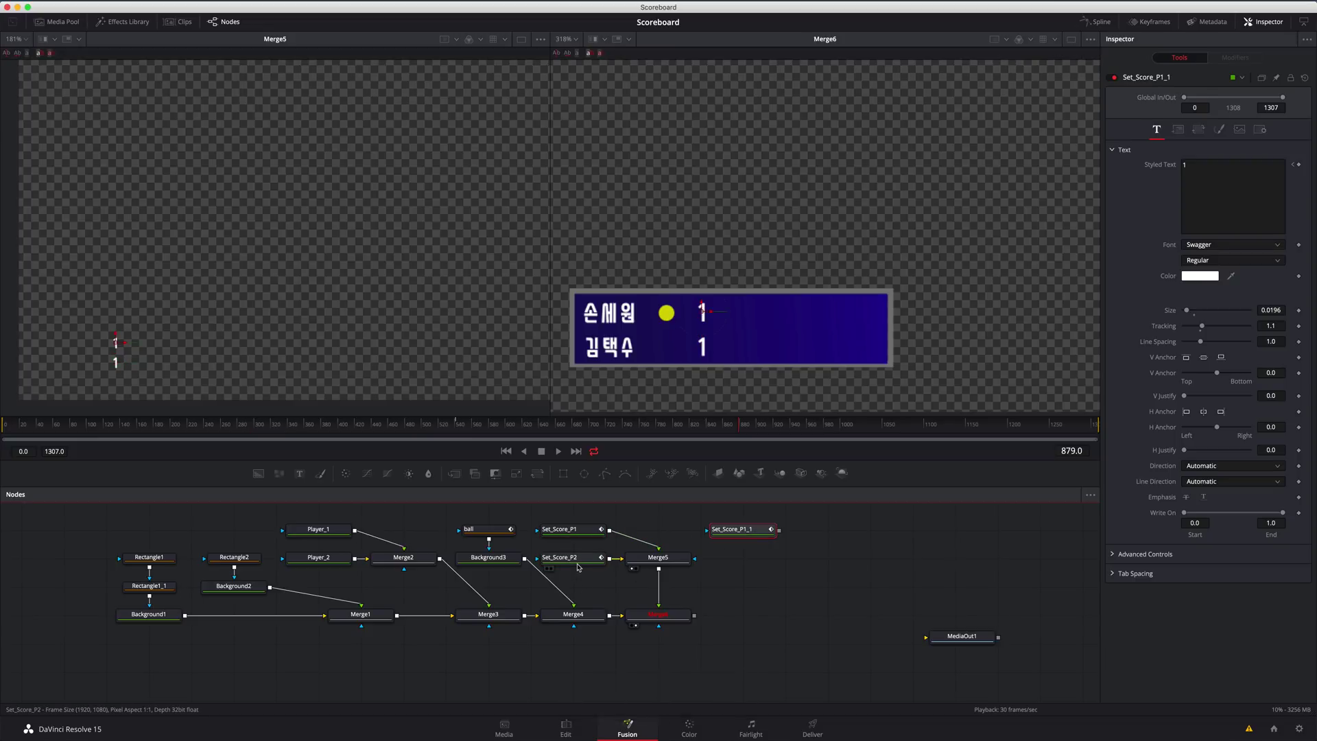
left_click(575, 559)
key("super+c")
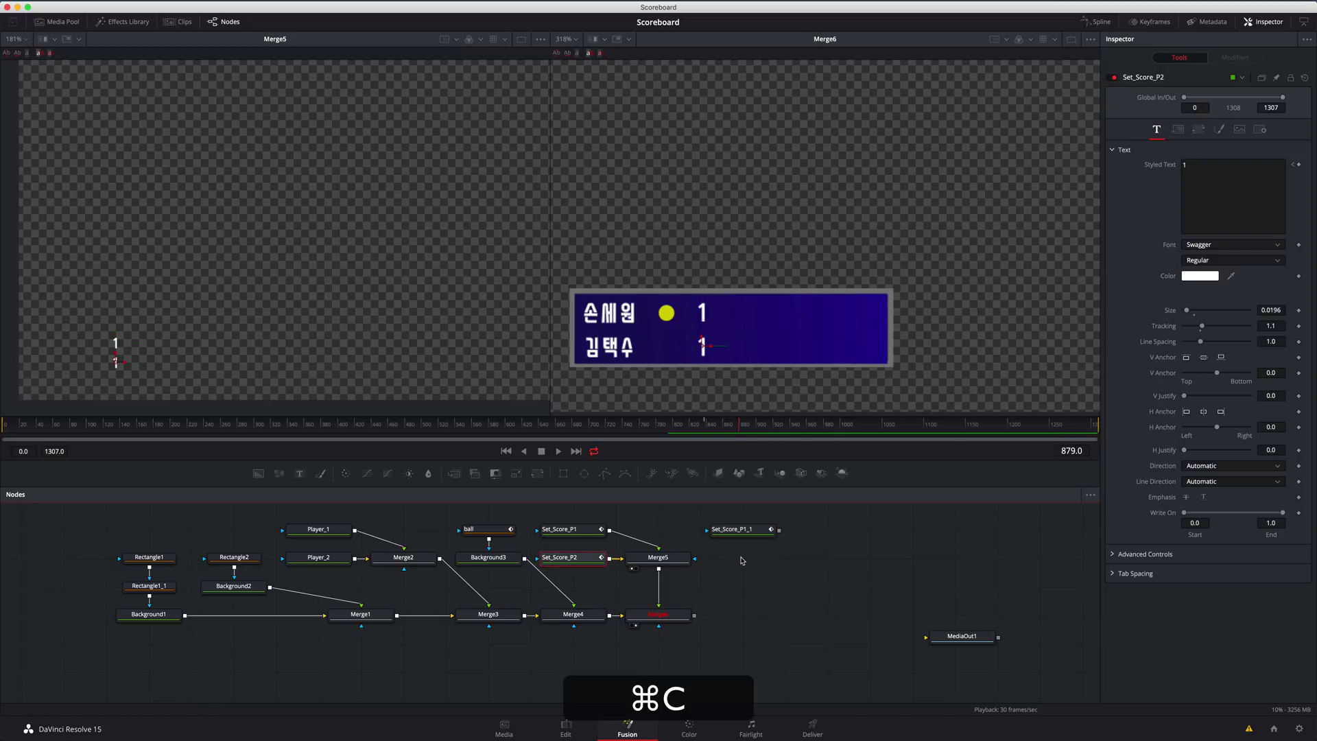
key("super+v")
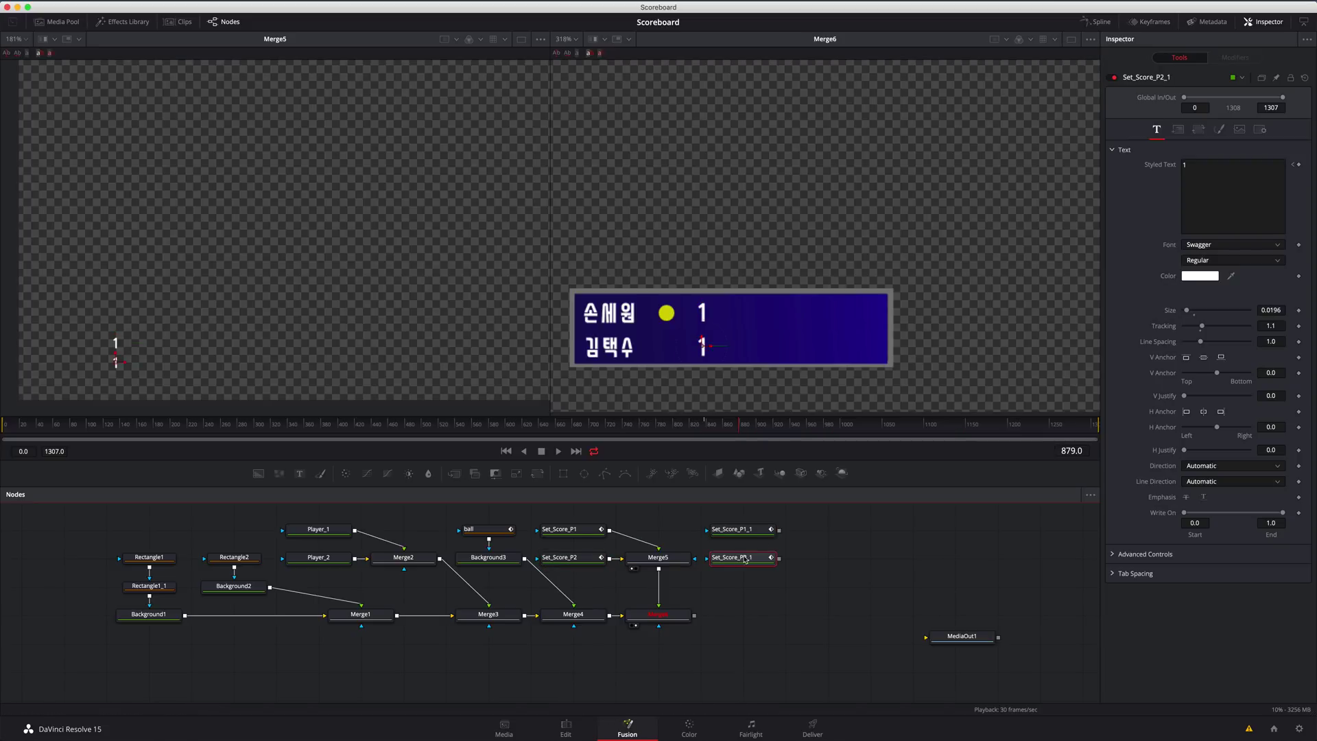
Step: Join the Set_Score_P1_1 and Set_Score_P2_1 copies in a new Merge7 node
left_click_drag(780, 531, 782, 561)
left_click(741, 531)
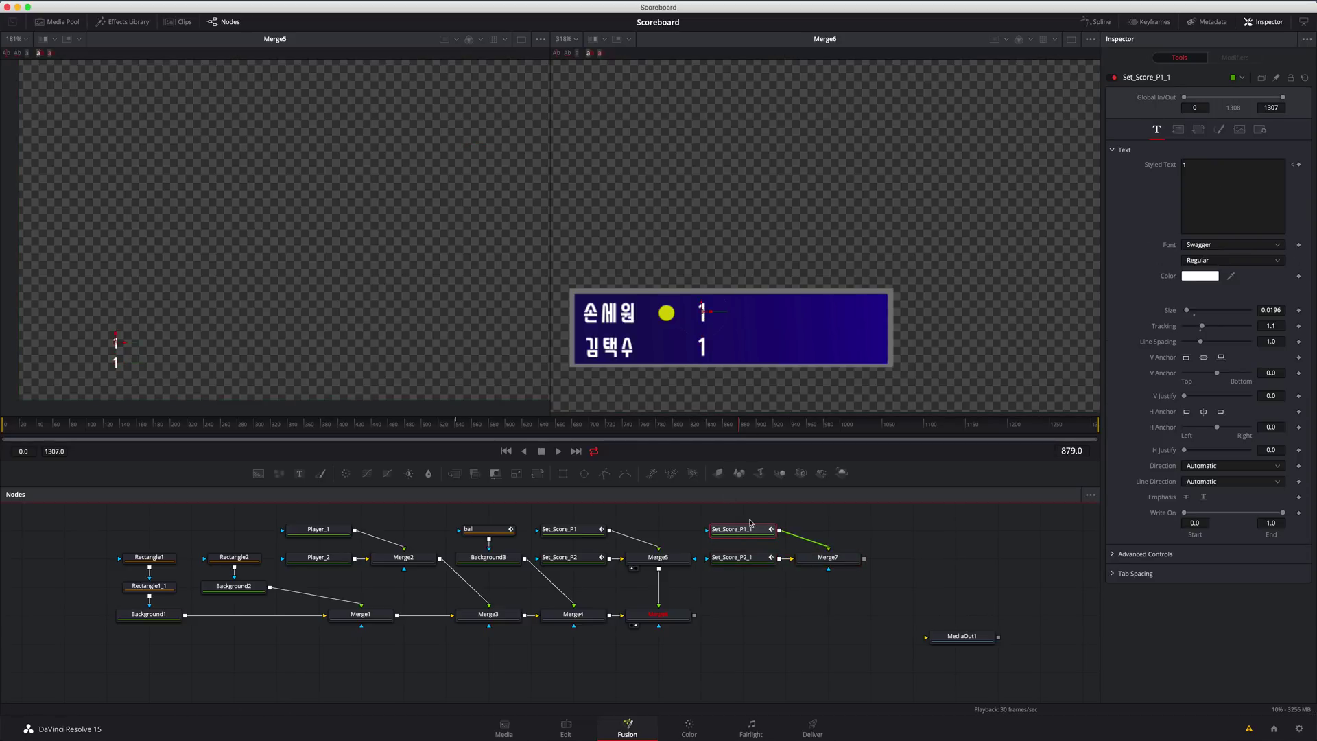
key("F2")
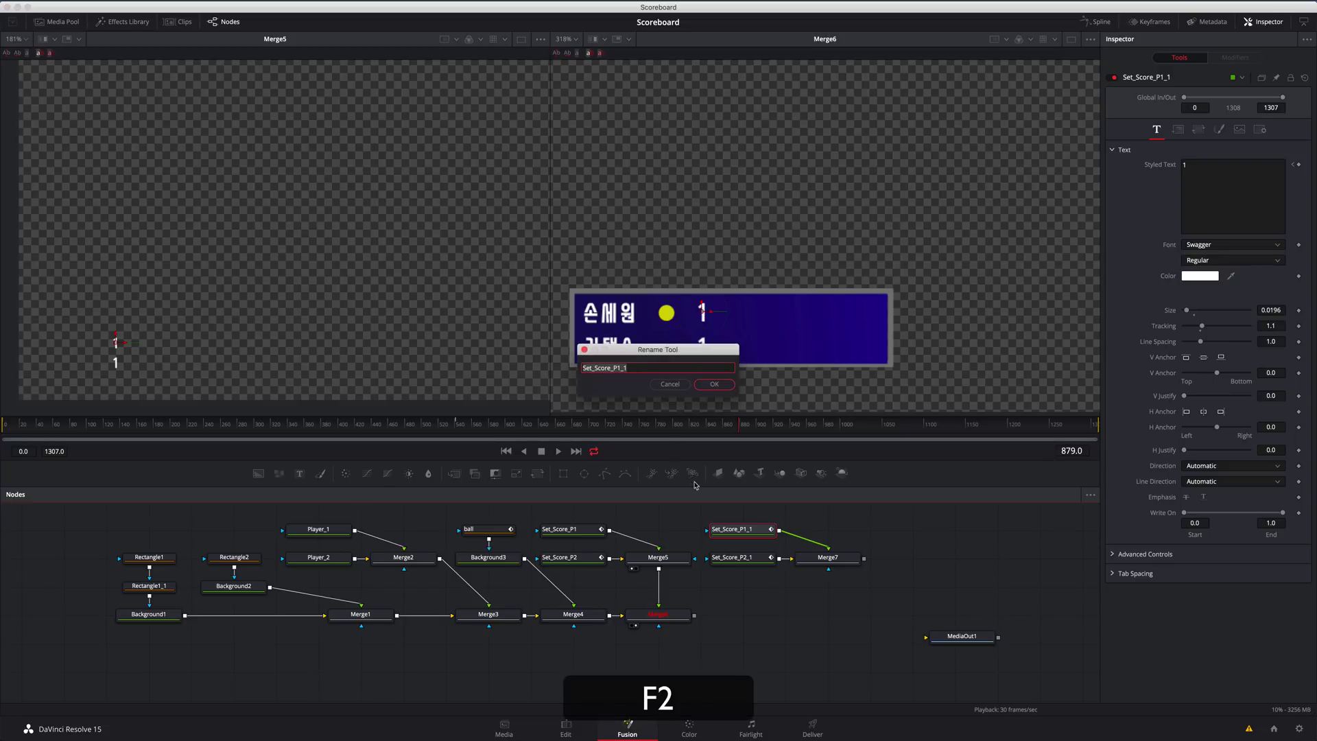
Step: Rename the copies to Game_Score_P1_1 and Game_Score_P2_1
left_click(592, 368)
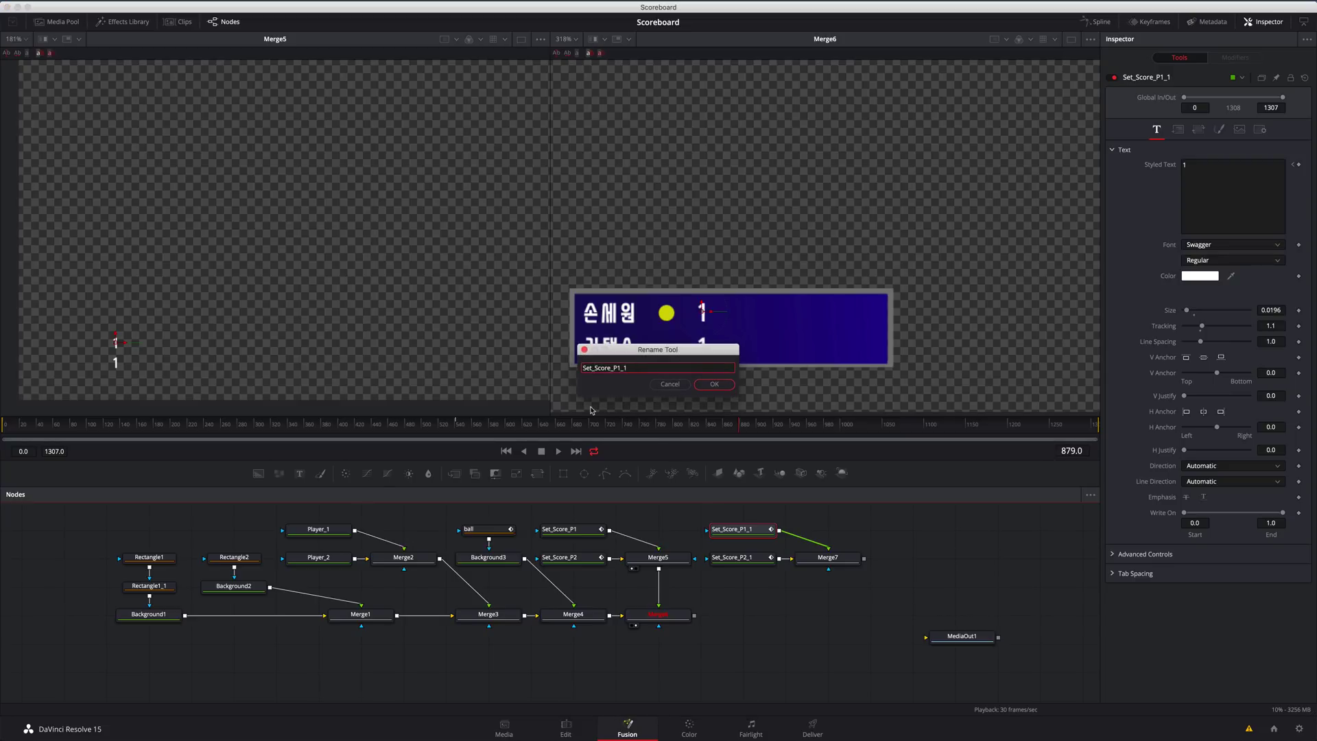
key("BackSpace")
key("BackSpace")
key("BackSpace")
type("Game")
left_click(717, 385)
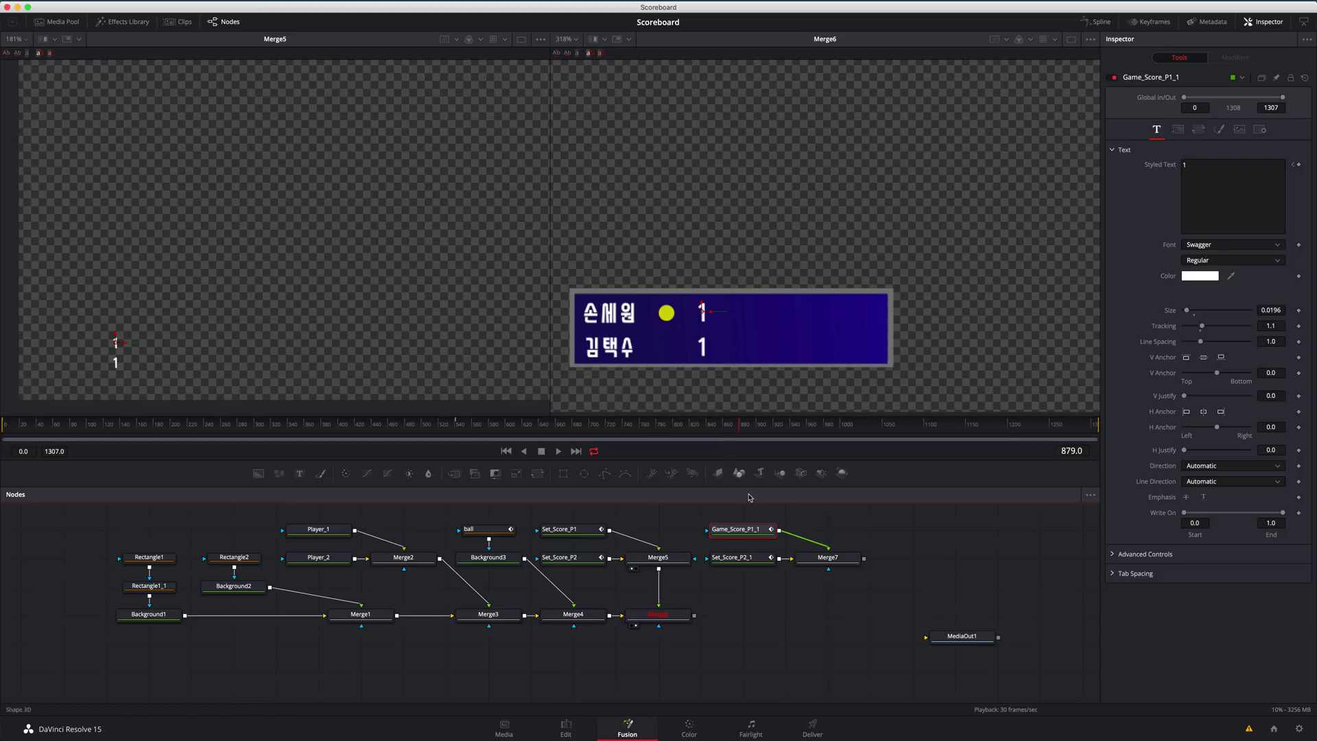
left_click(731, 562)
key("F2")
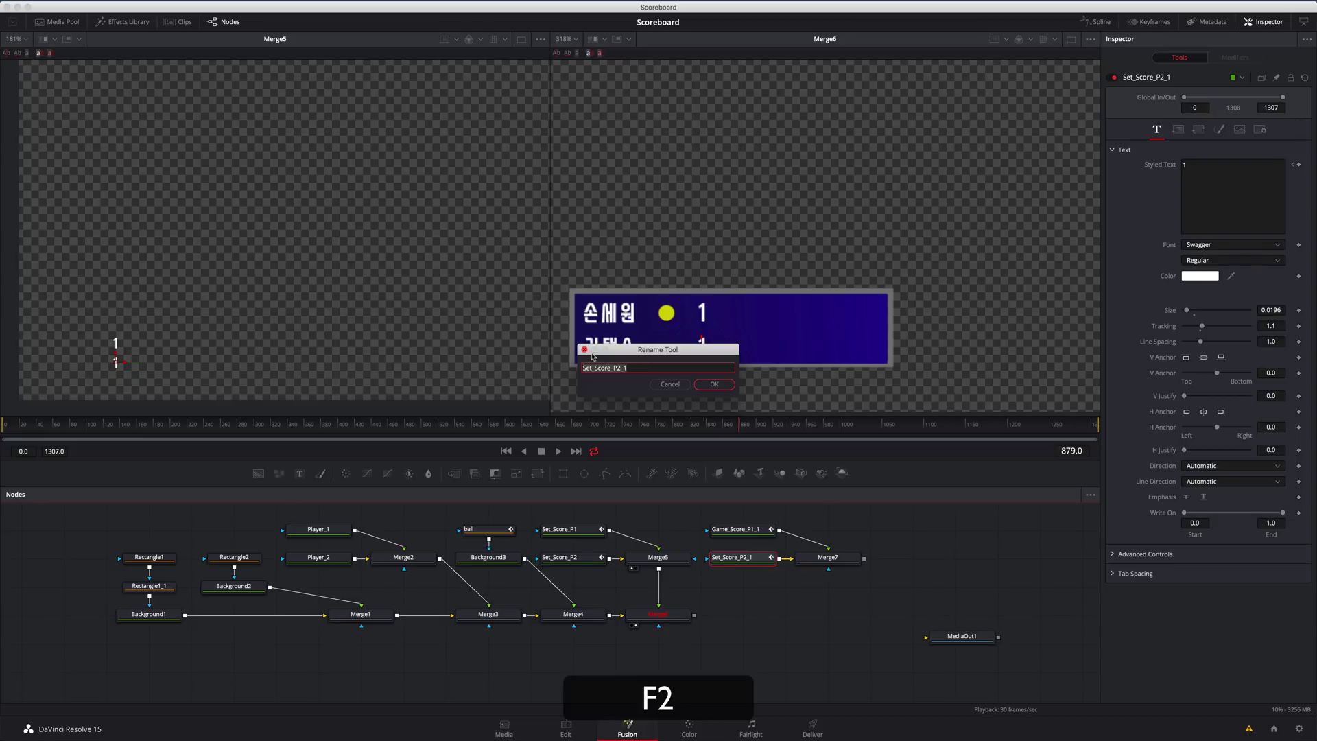
key("BackSpace")
key("BackSpace")
key("BackSpace")
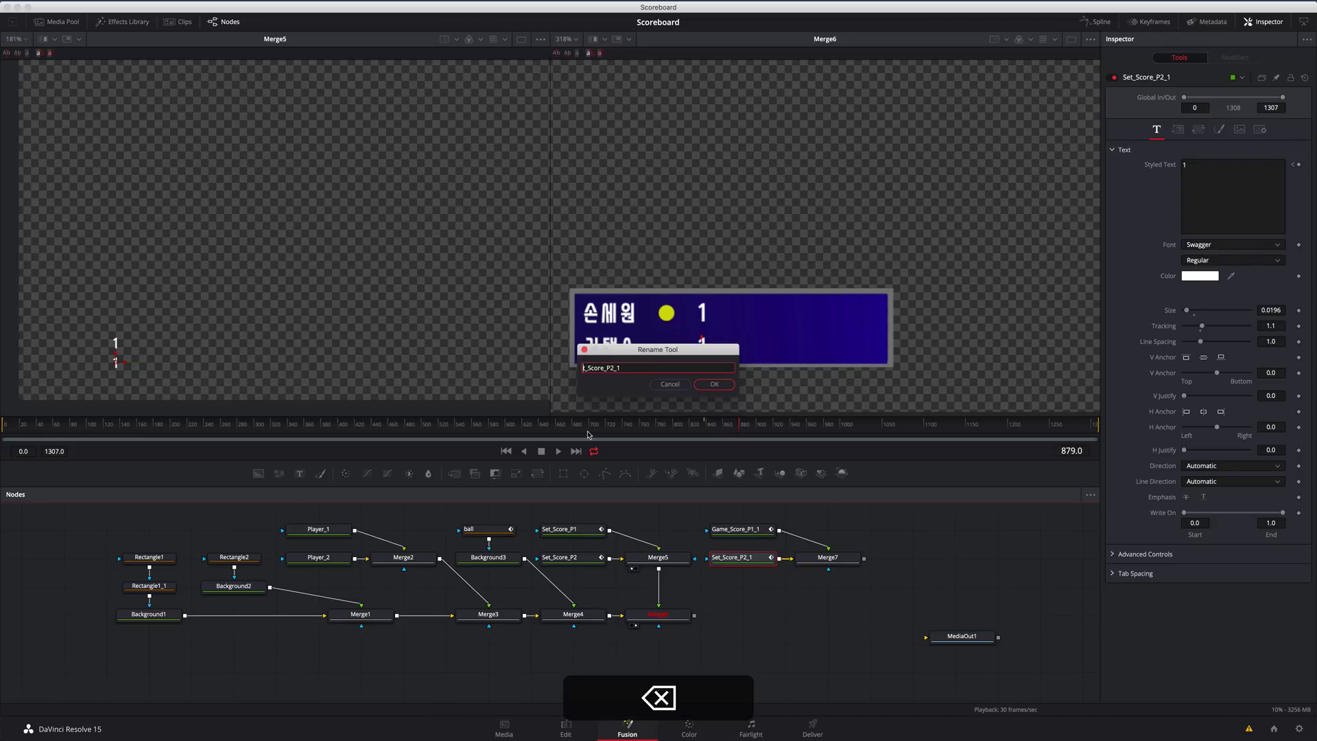
type("Game")
key("Right")
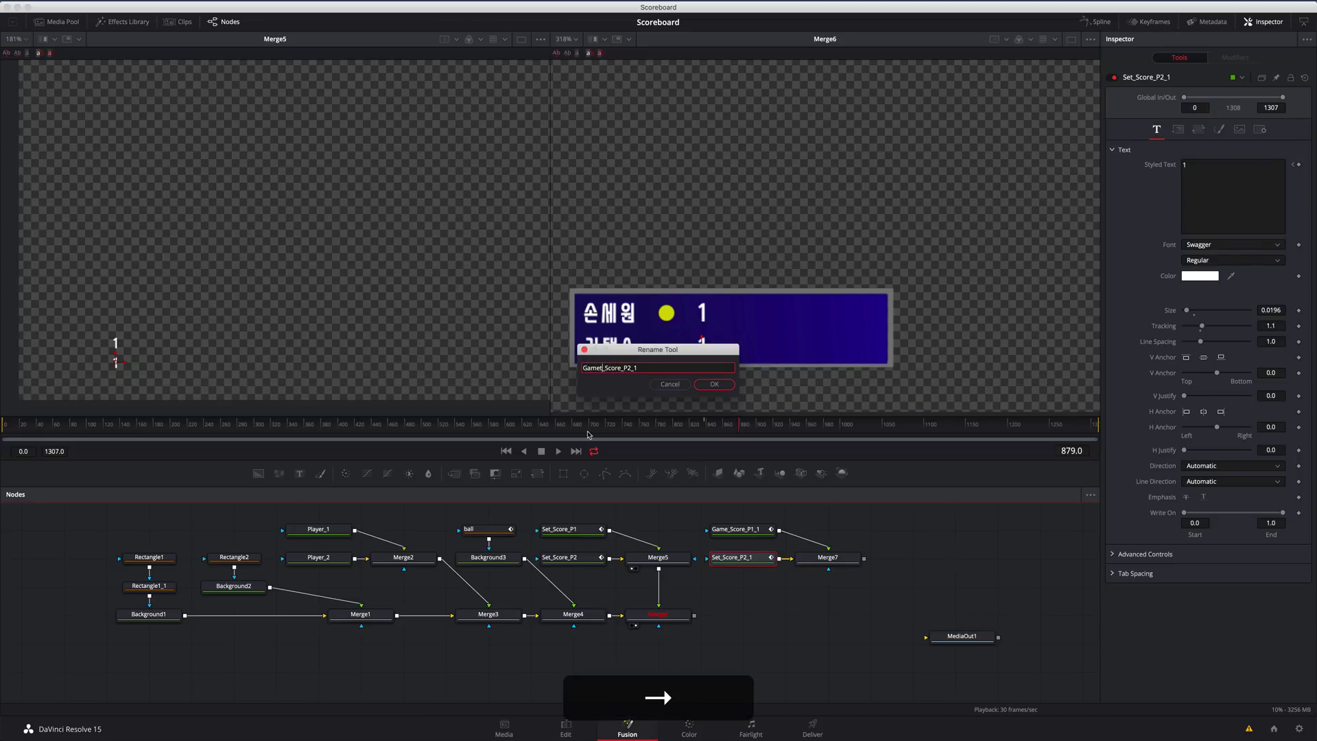
key("BackSpace")
left_click(714, 384)
Step: Drop the trailing _1 so the nodes read Game_Score_P1 and Game_Score_P2
left_click(742, 532)
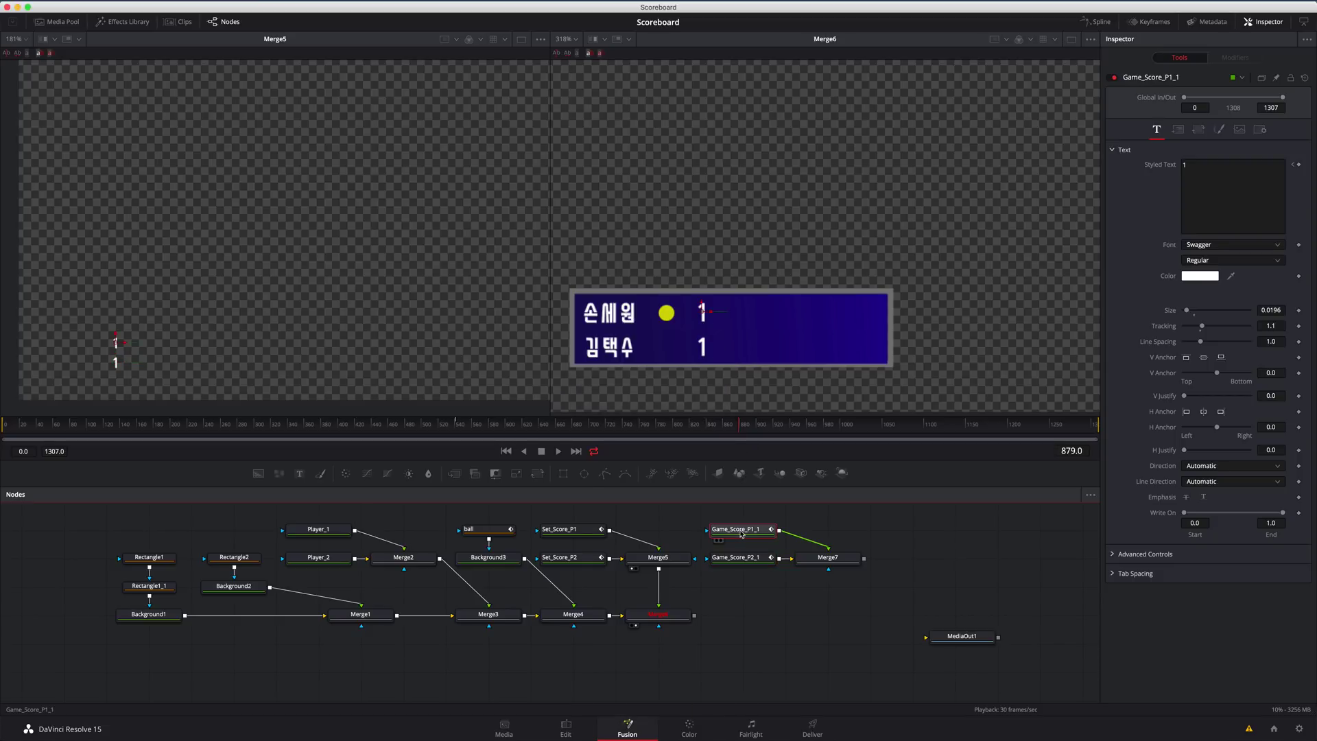
key("F2")
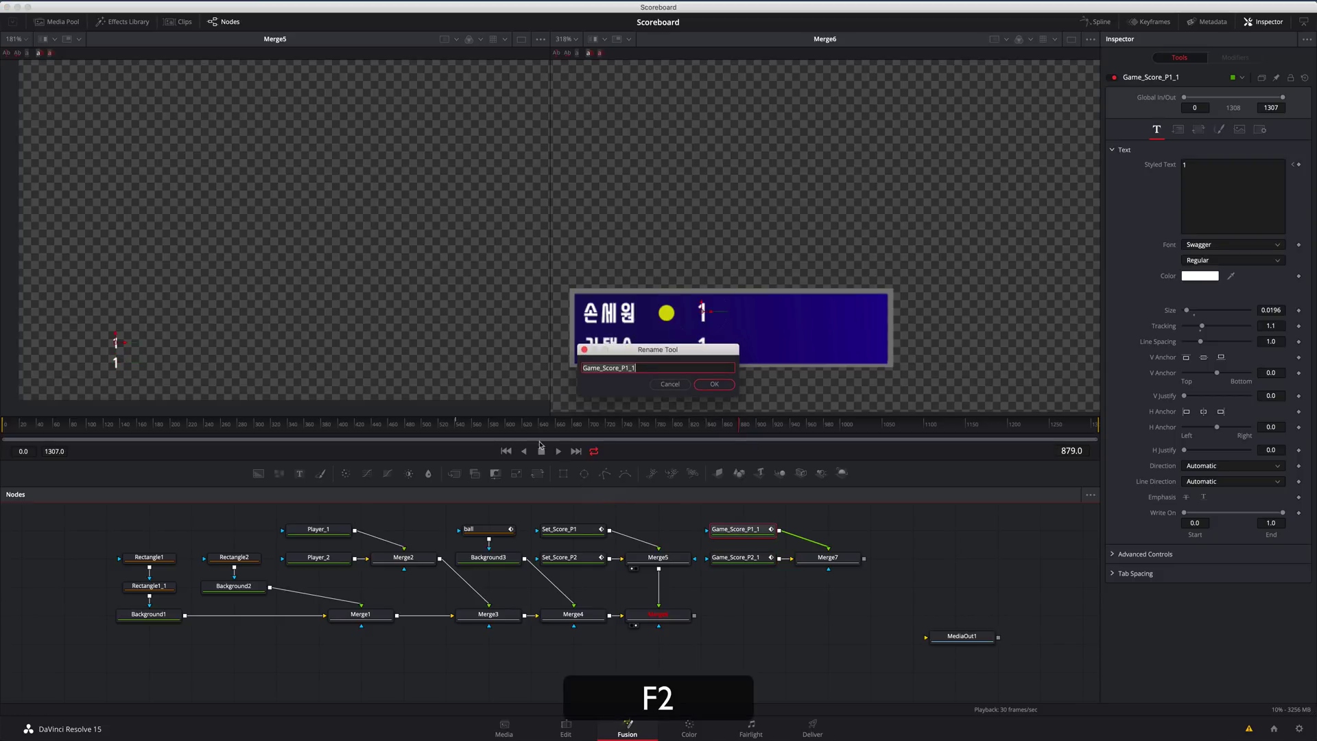
left_click(640, 367)
key("BackSpace")
key("BackSpace")
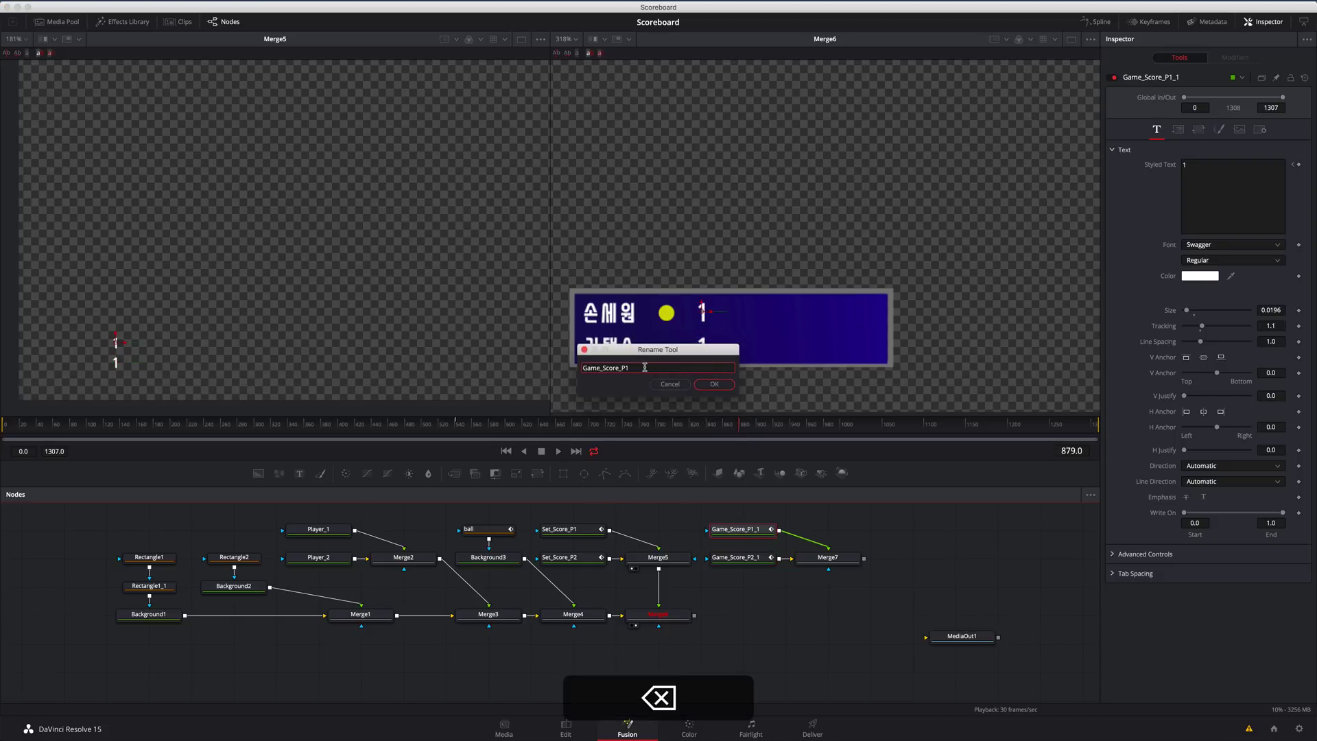
left_click(717, 386)
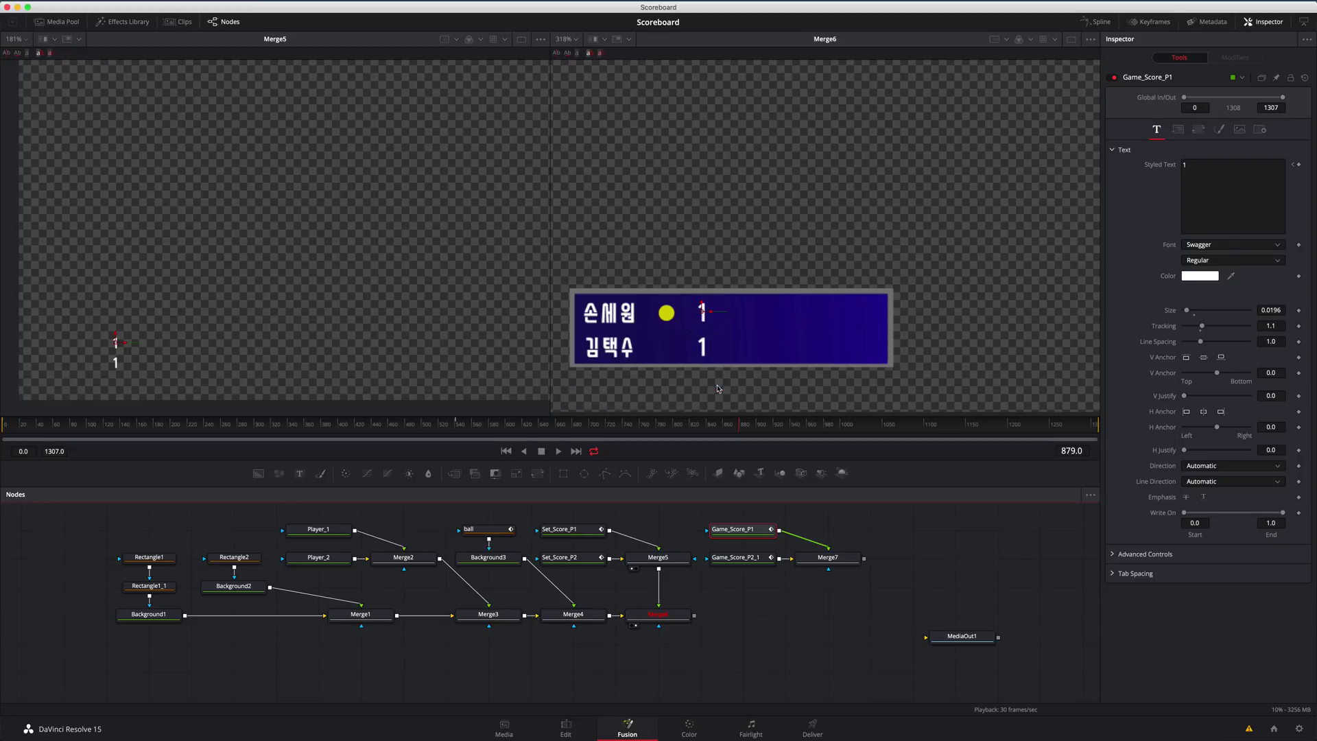
left_click(746, 556)
key("F2")
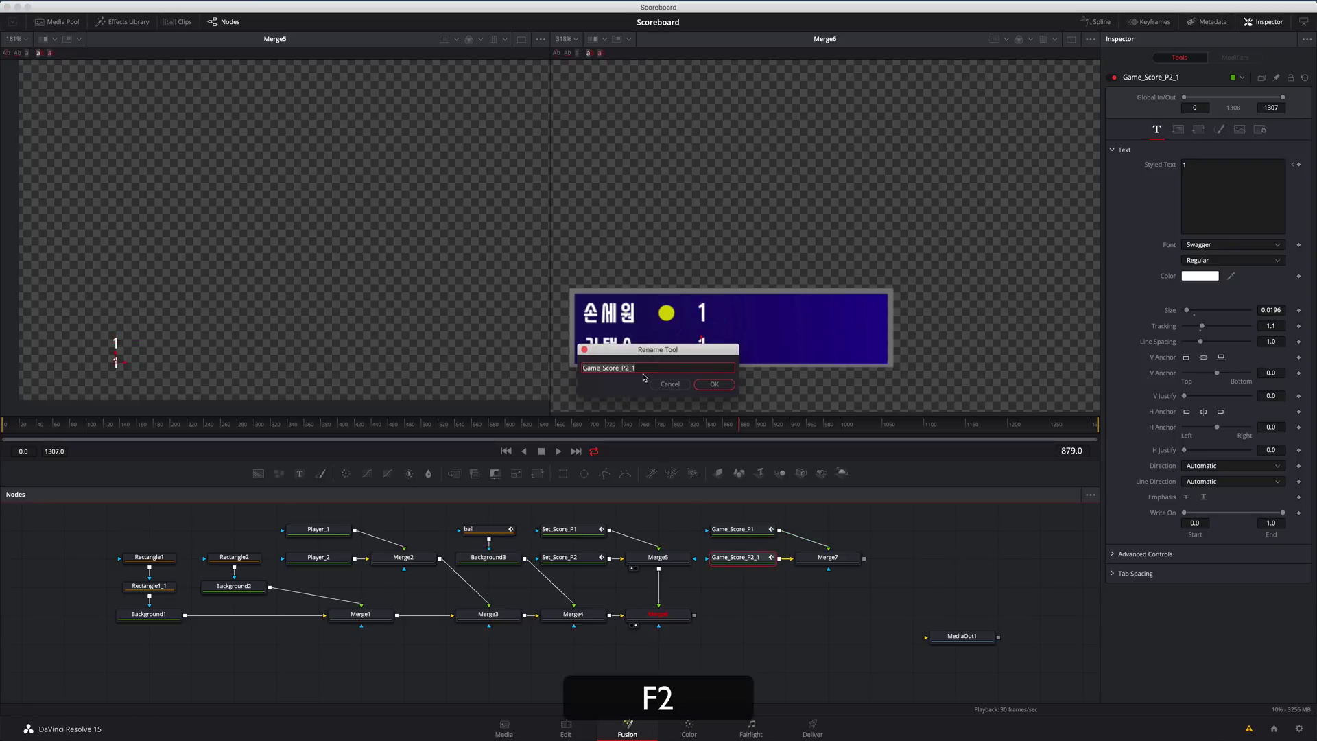
key("BackSpace")
key("BackSpace")
key("Return")
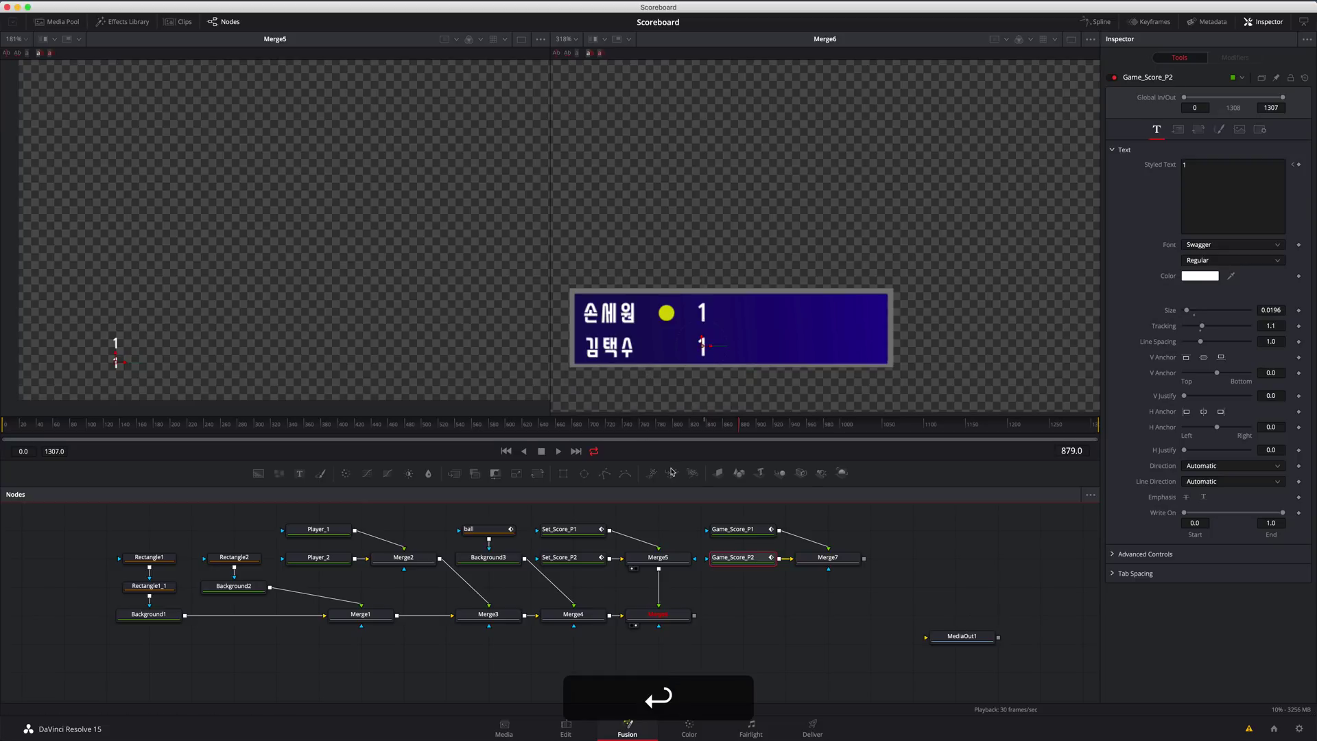
left_click(746, 533)
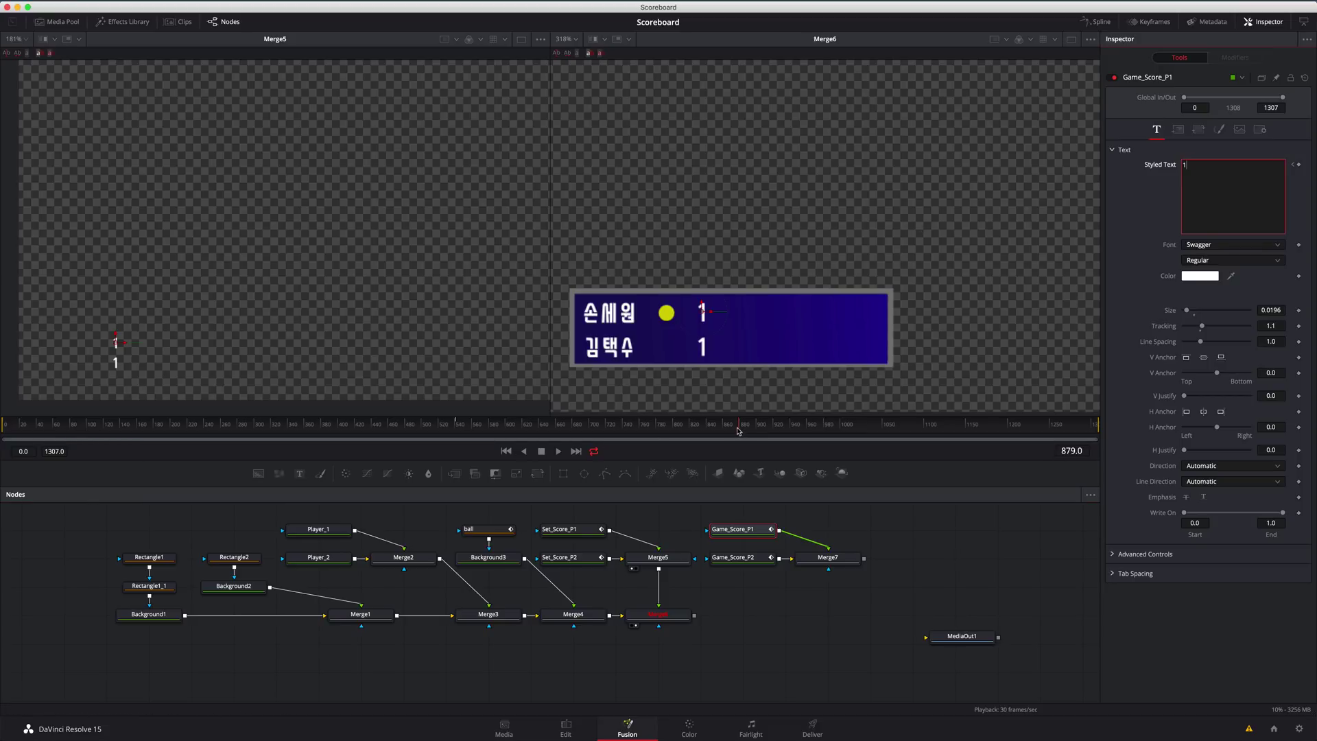
Step: Delete Game_Score_P1's Styled Text keyframe at frame 541 and return to the frame 0 keyframe
left_click_drag(738, 430, 3, 442)
left_click(741, 534)
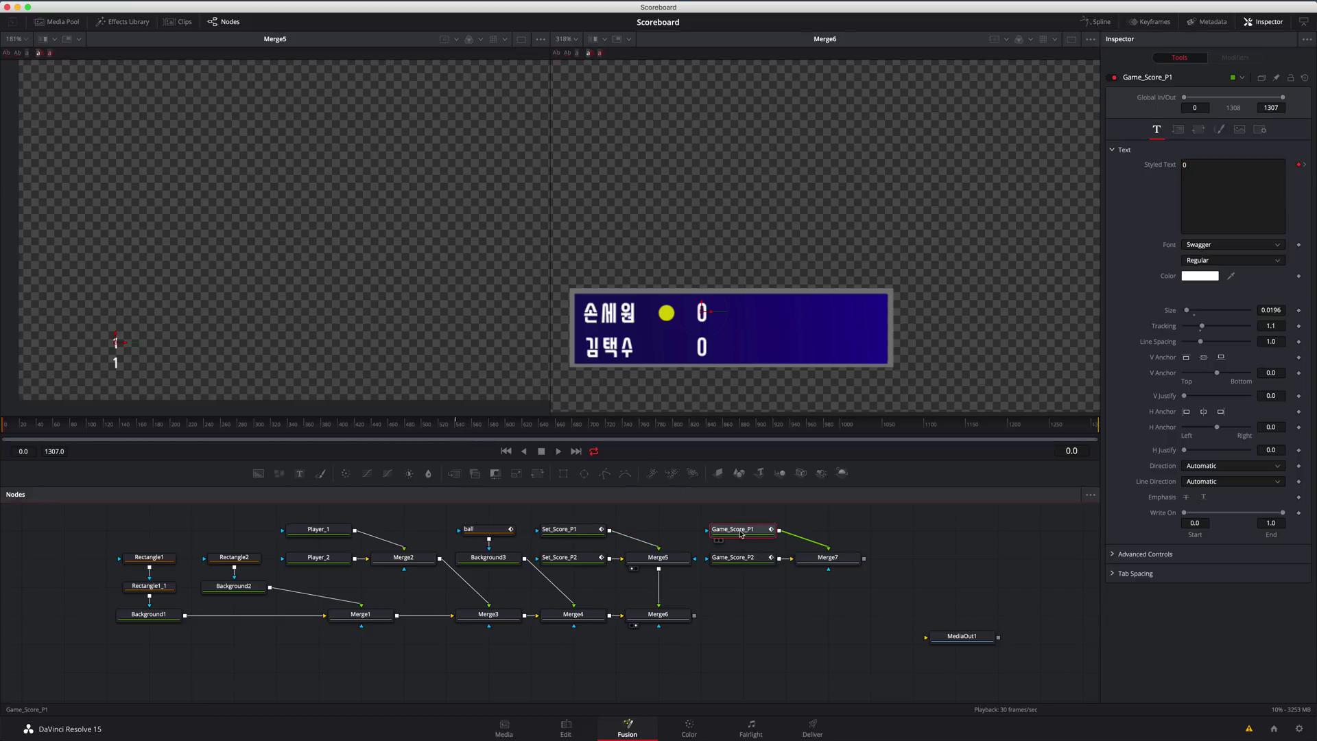
left_click(1304, 168)
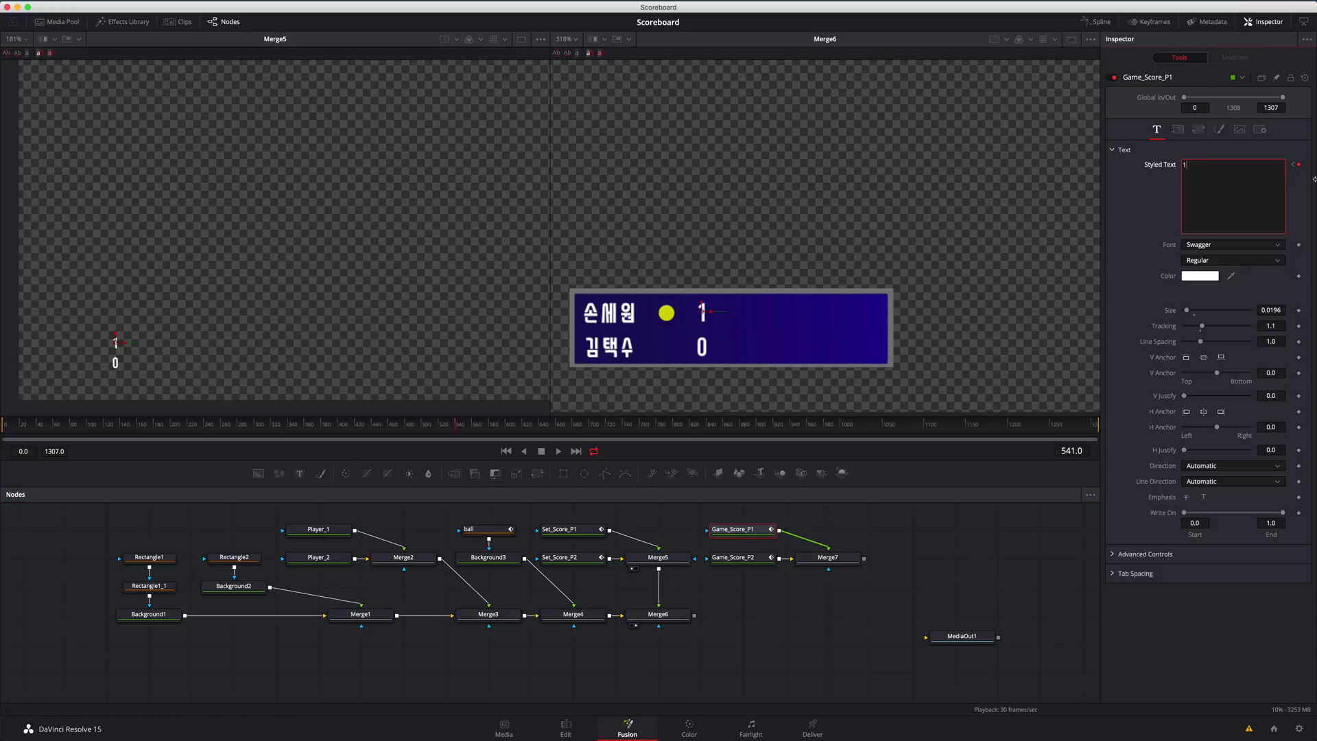
left_click(1299, 166)
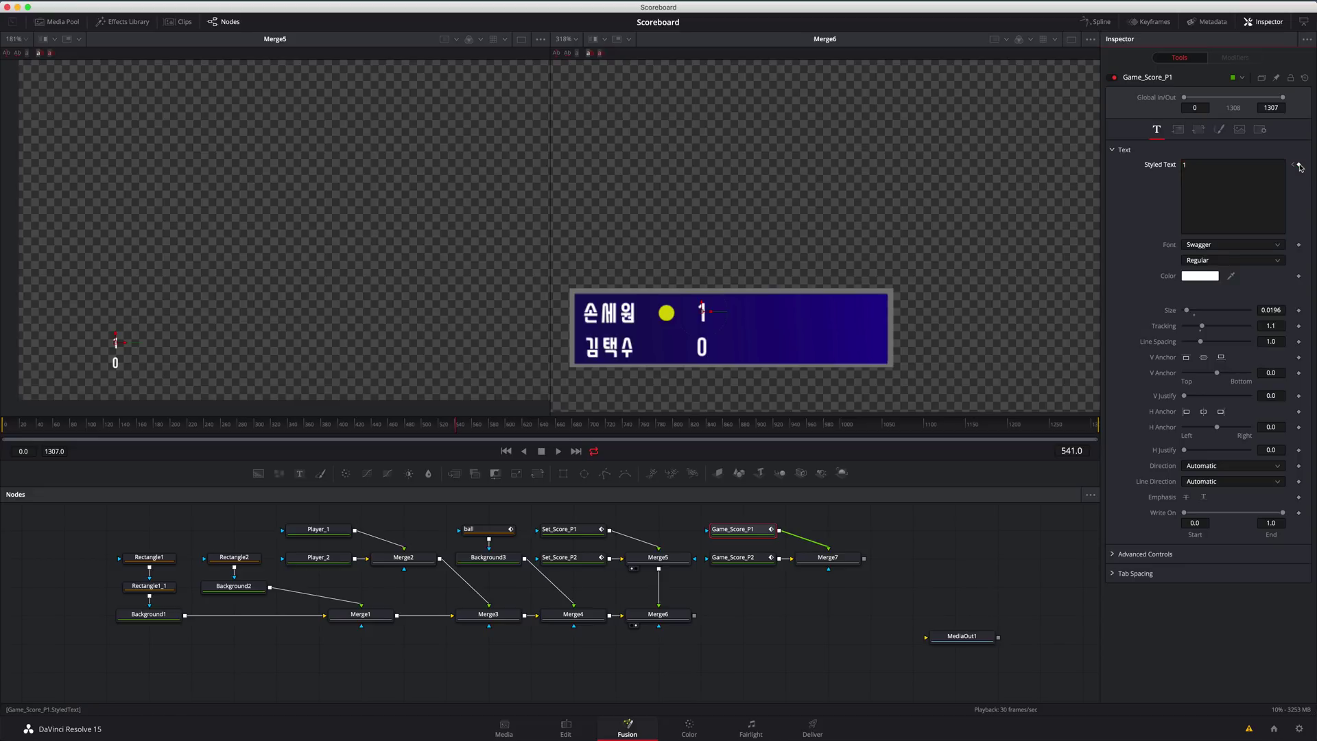
left_click(1294, 166)
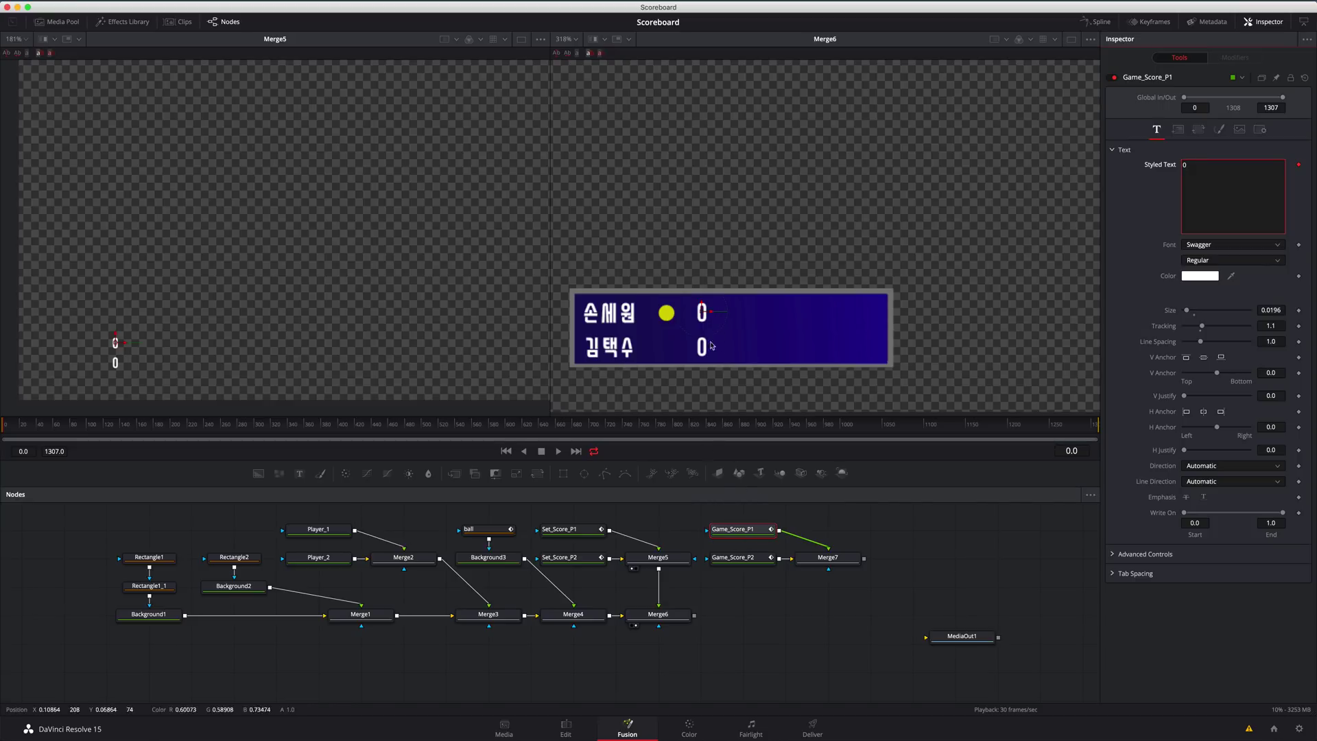
Step: Nudge the score right, move Merge6, and layer Merge7 onto it as Merge8, previewed in viewer 2
left_click(731, 313)
left_click_drag(731, 313, 741, 313)
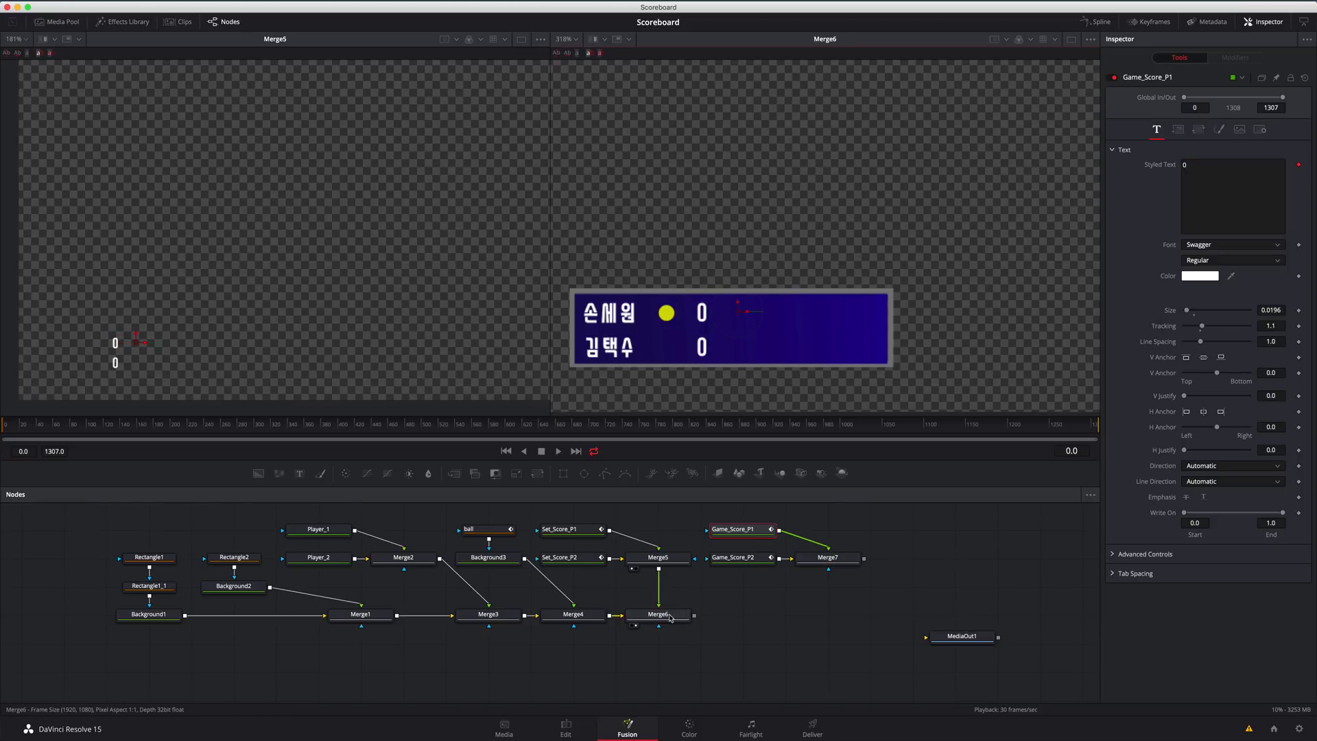
left_click_drag(672, 615, 800, 613)
left_click(815, 609)
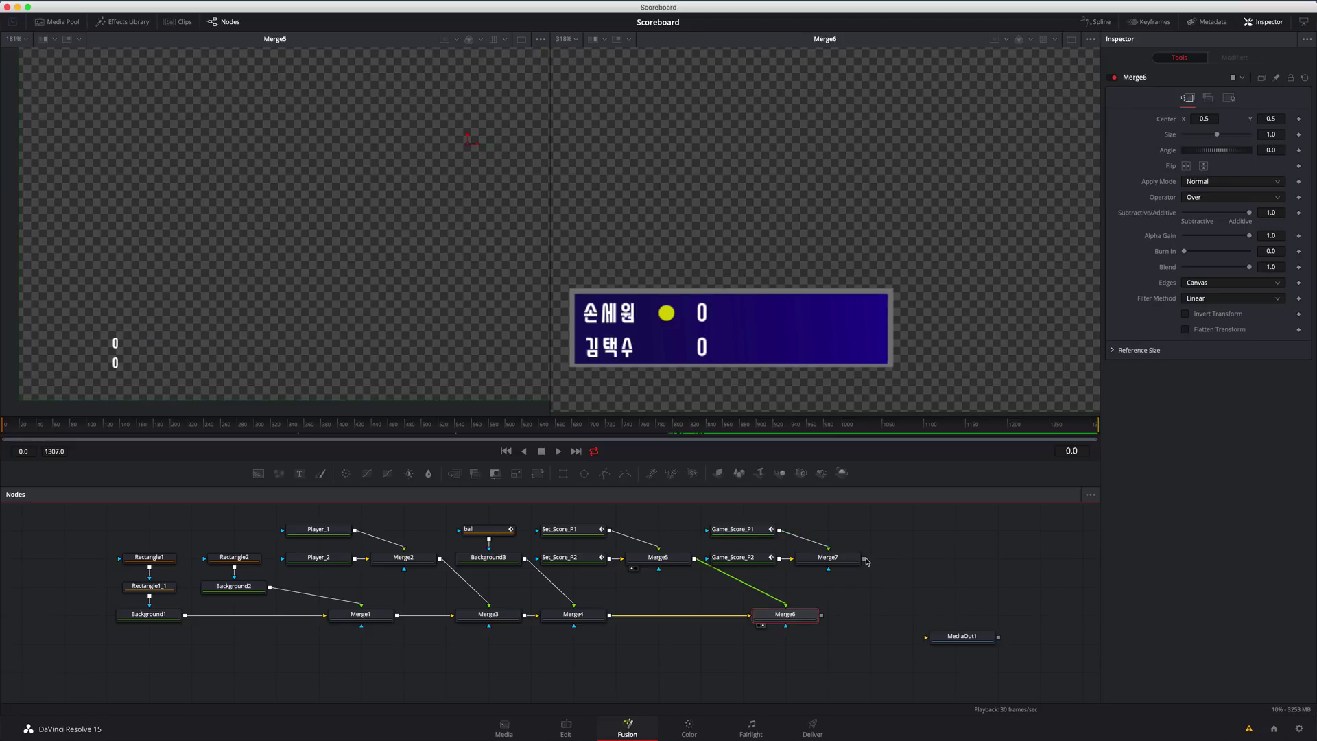
left_click_drag(865, 558, 822, 615)
key("2")
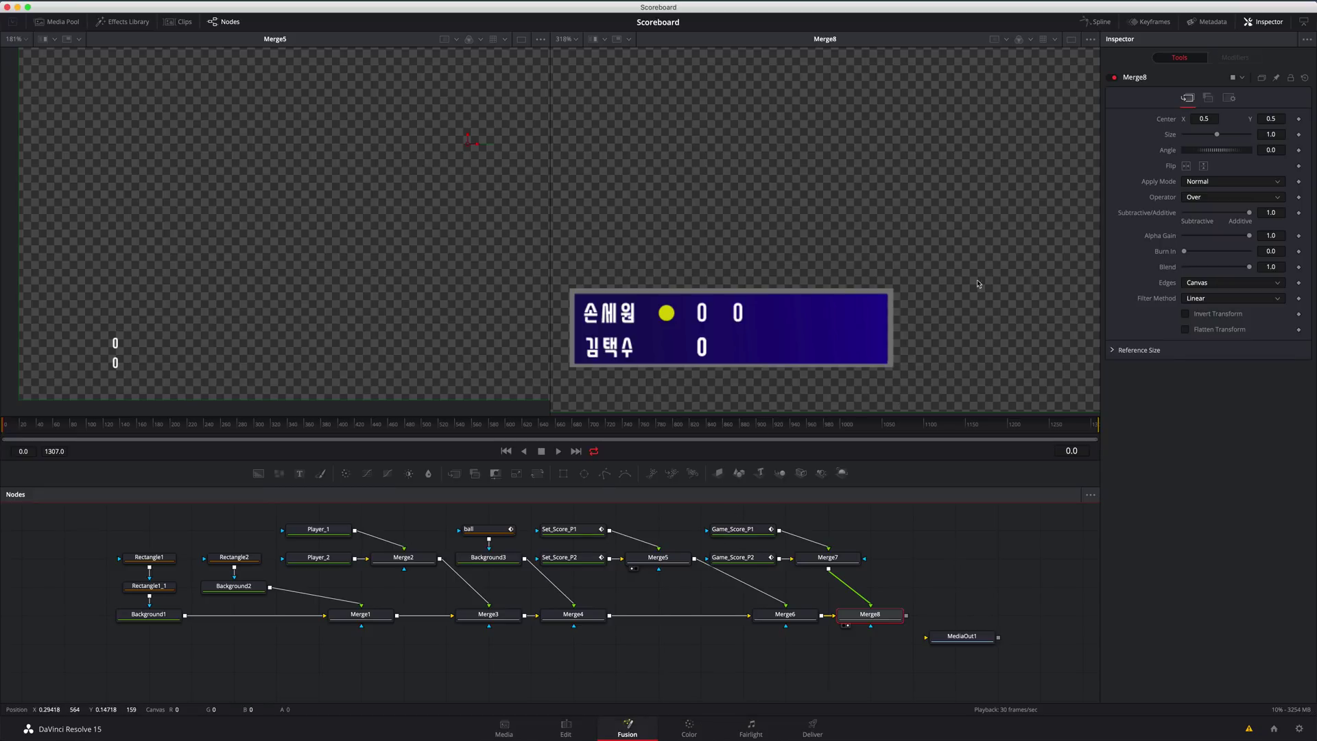
left_click(735, 529)
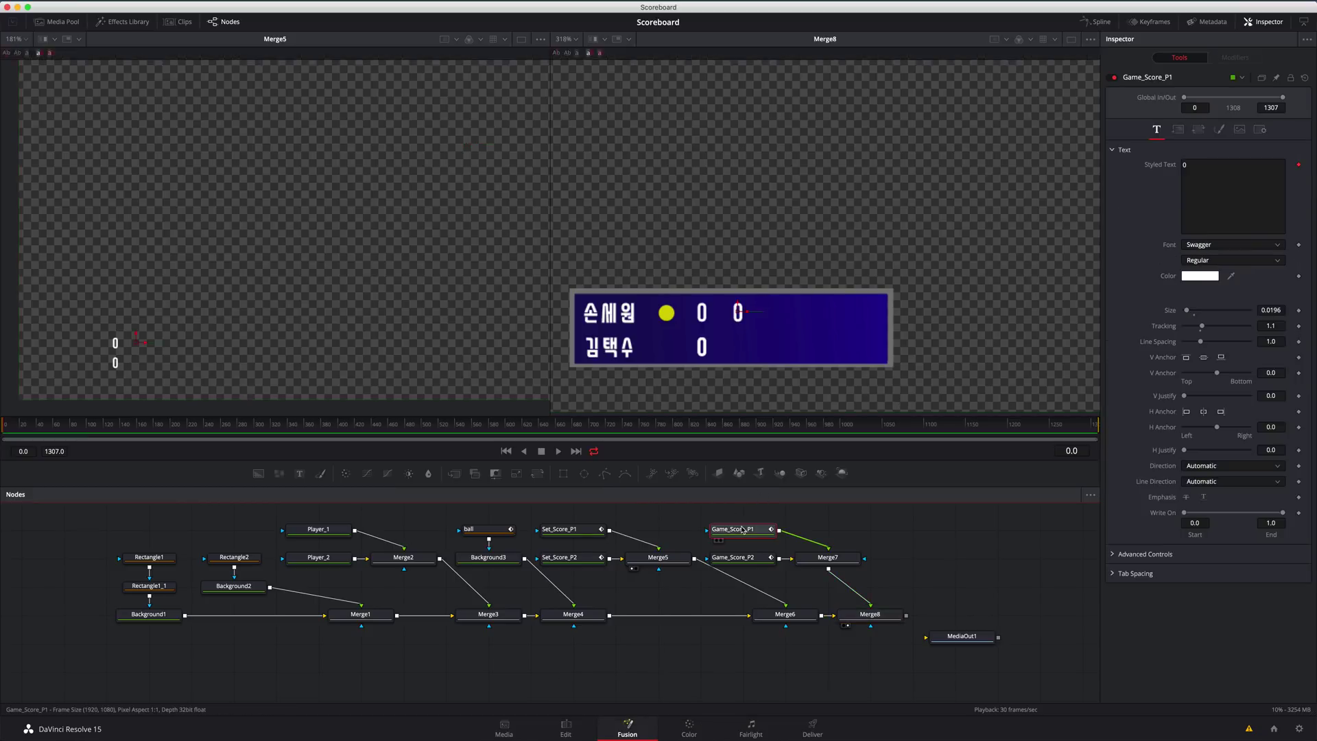
Step: Paste Game_Score_P1's Center X 0.1305 into Game_Score_P2, then check the YouTube reference
left_click(1178, 129)
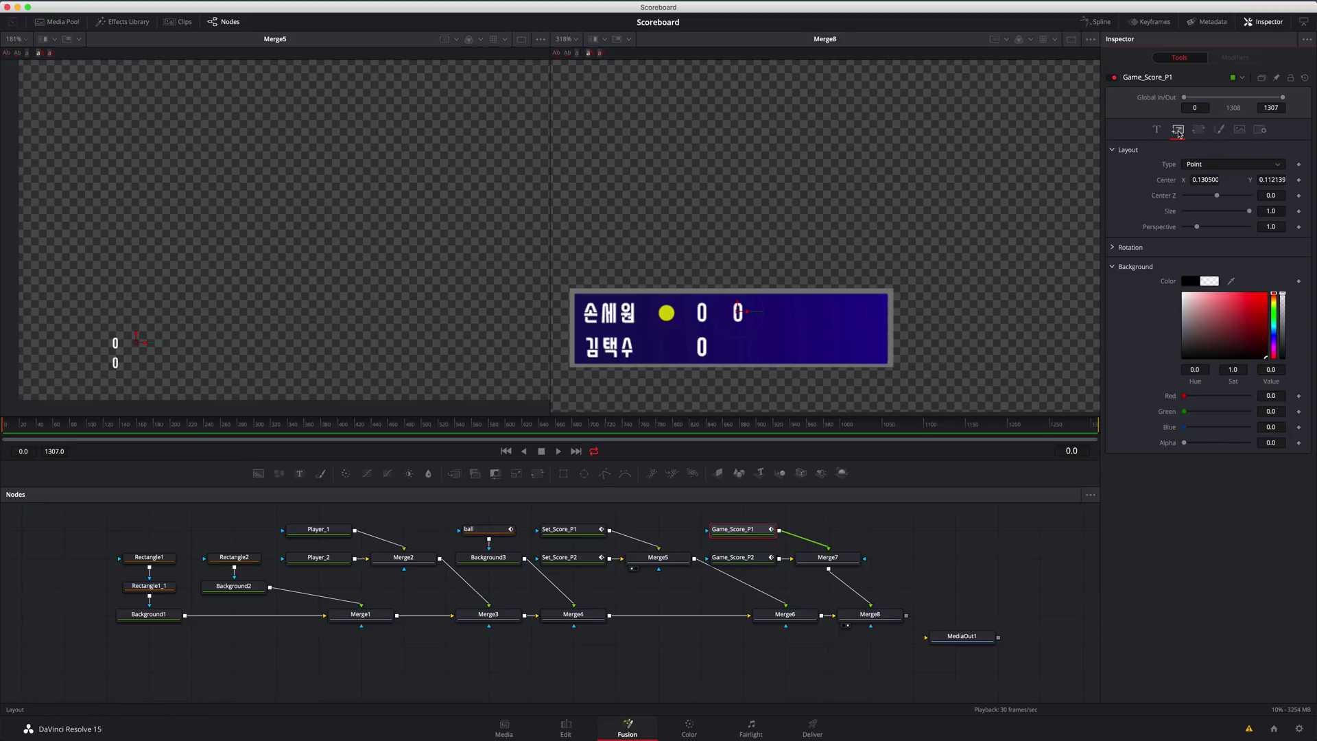
double_click(1208, 179)
key("super+c")
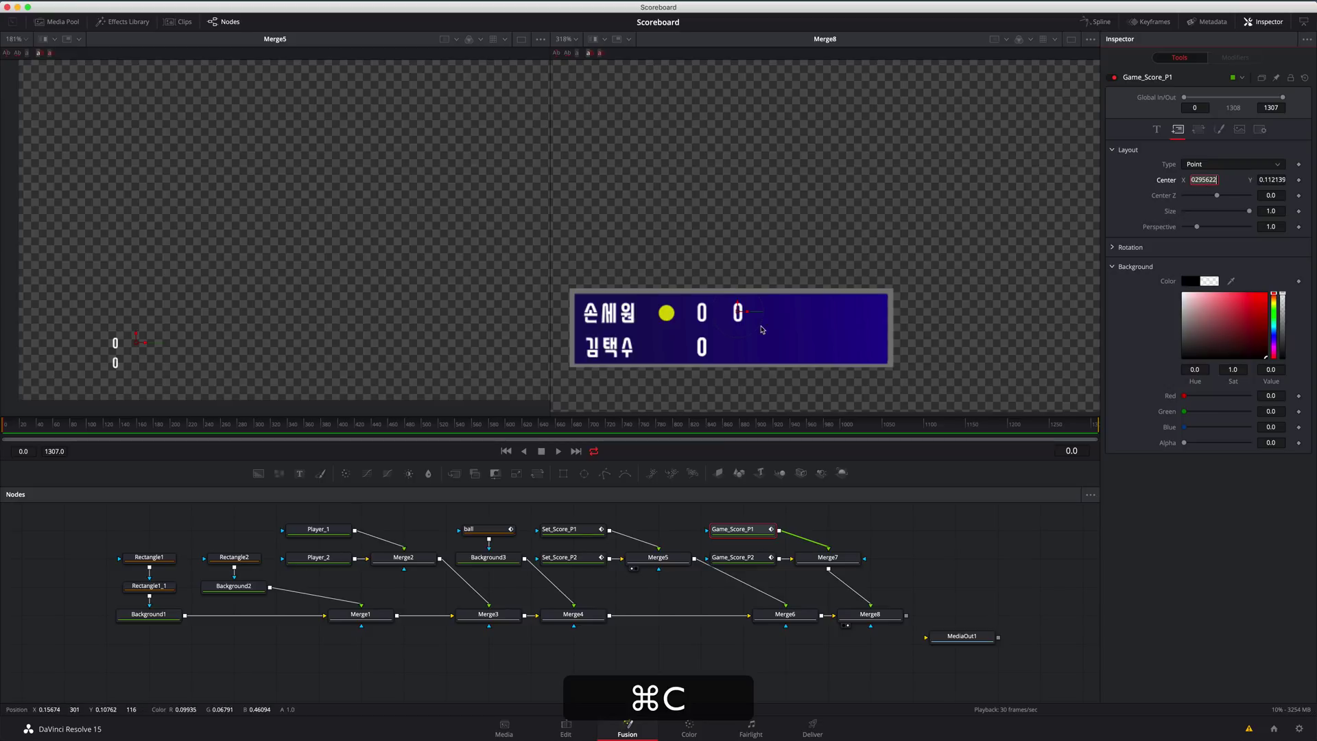
left_click(749, 564)
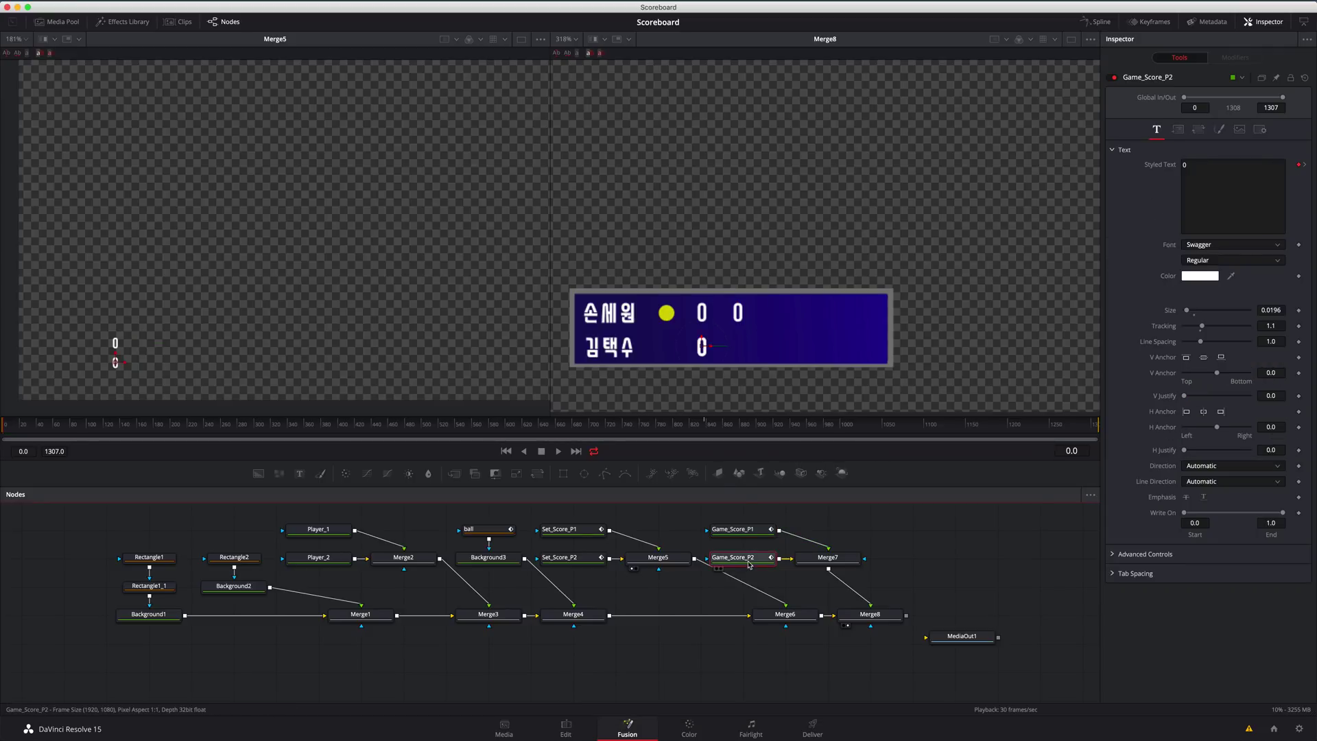
double_click(1205, 179)
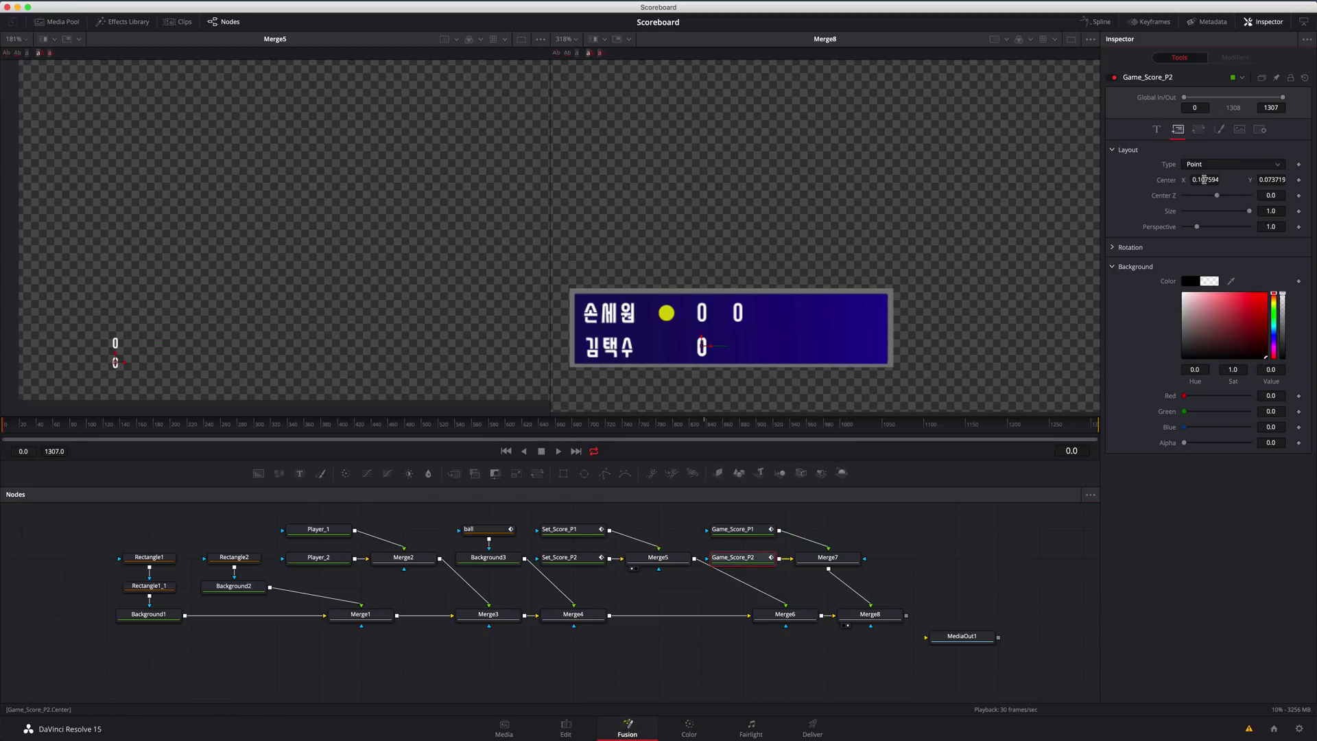
key("super+v")
key("super+Return")
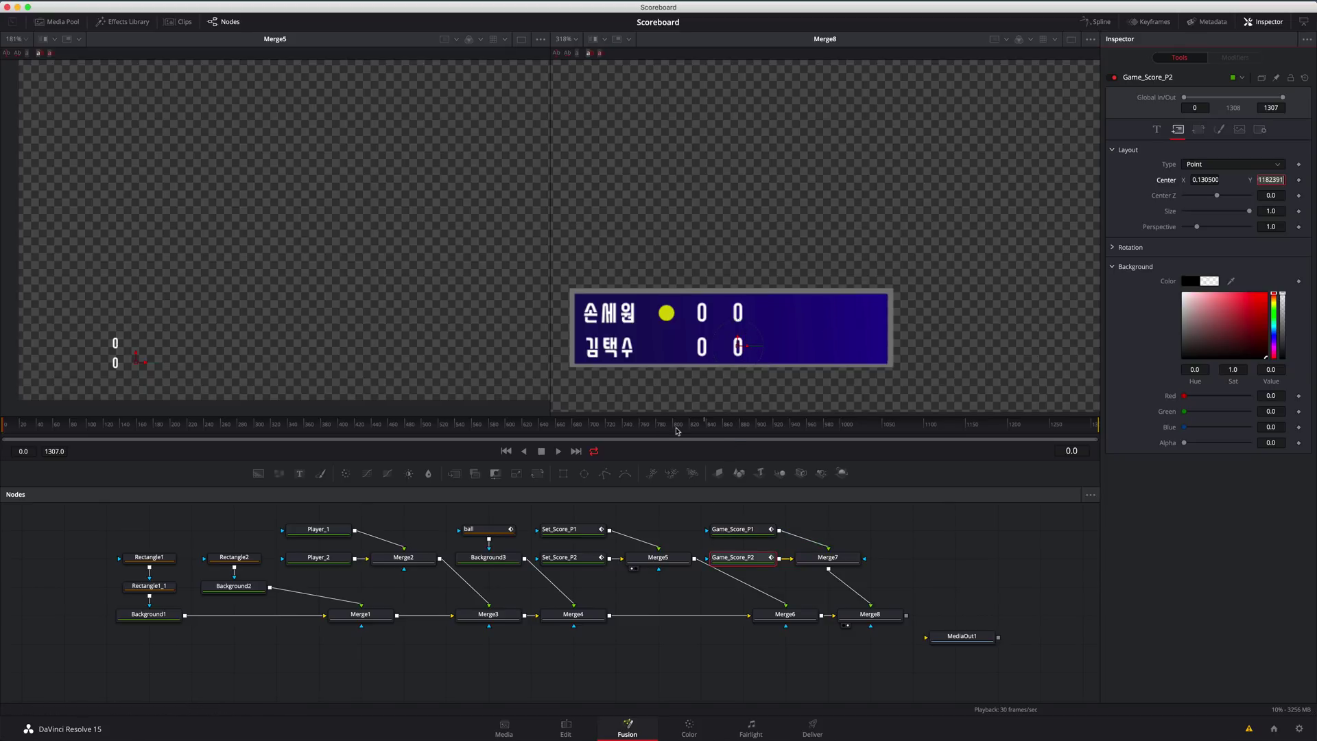
key("super+Tab")
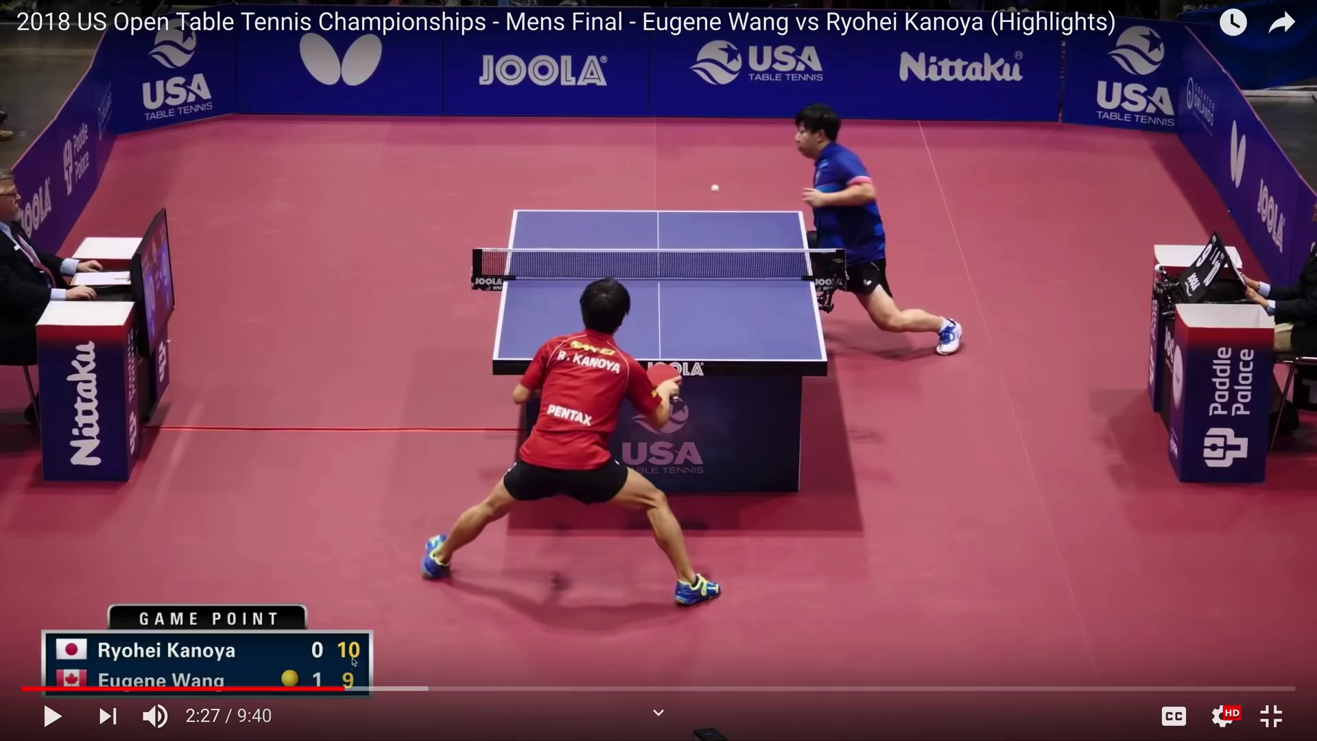
Step: Switch from the YouTube reference video back to DaVinci Resolve
key("super+Tab")
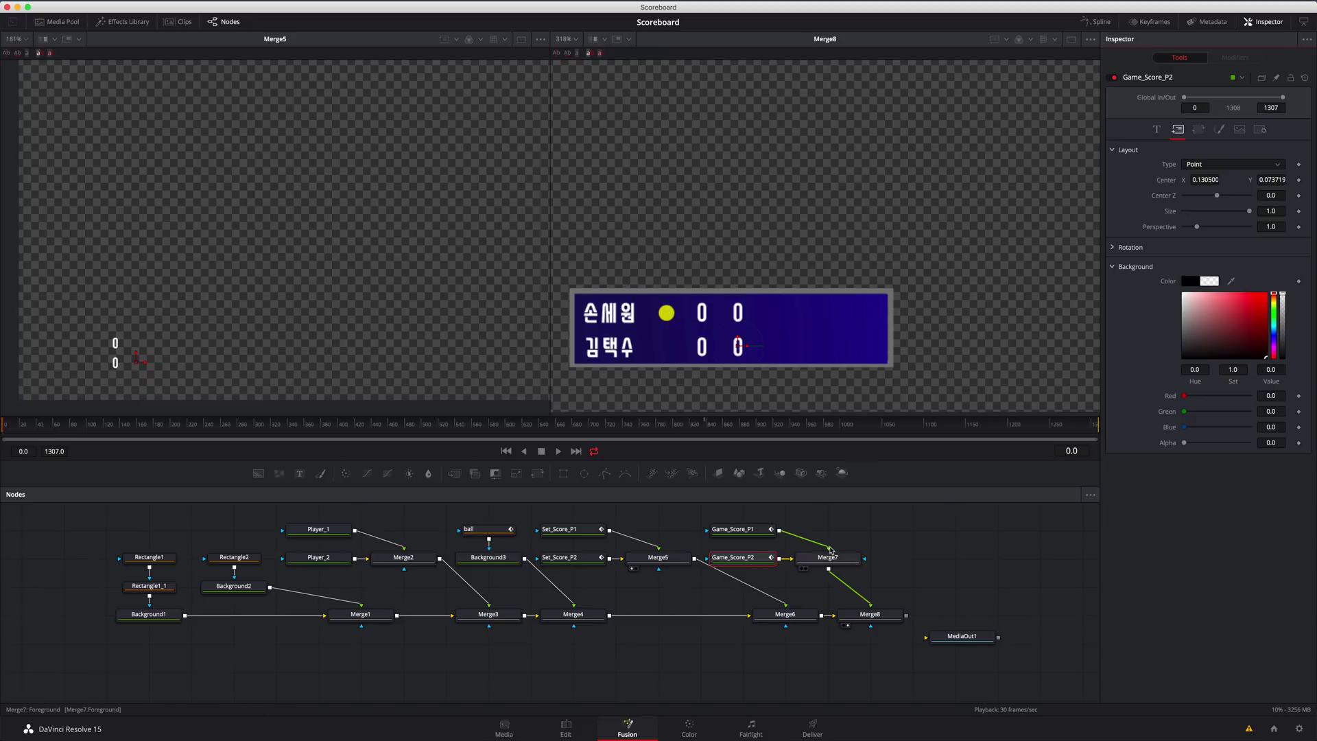
Step: Colour Game_Score_P1 and Game_Score_P2 with the ball's yellow (R 0.843, G 0.813, B 0.101) via eyedropper
left_click(751, 530)
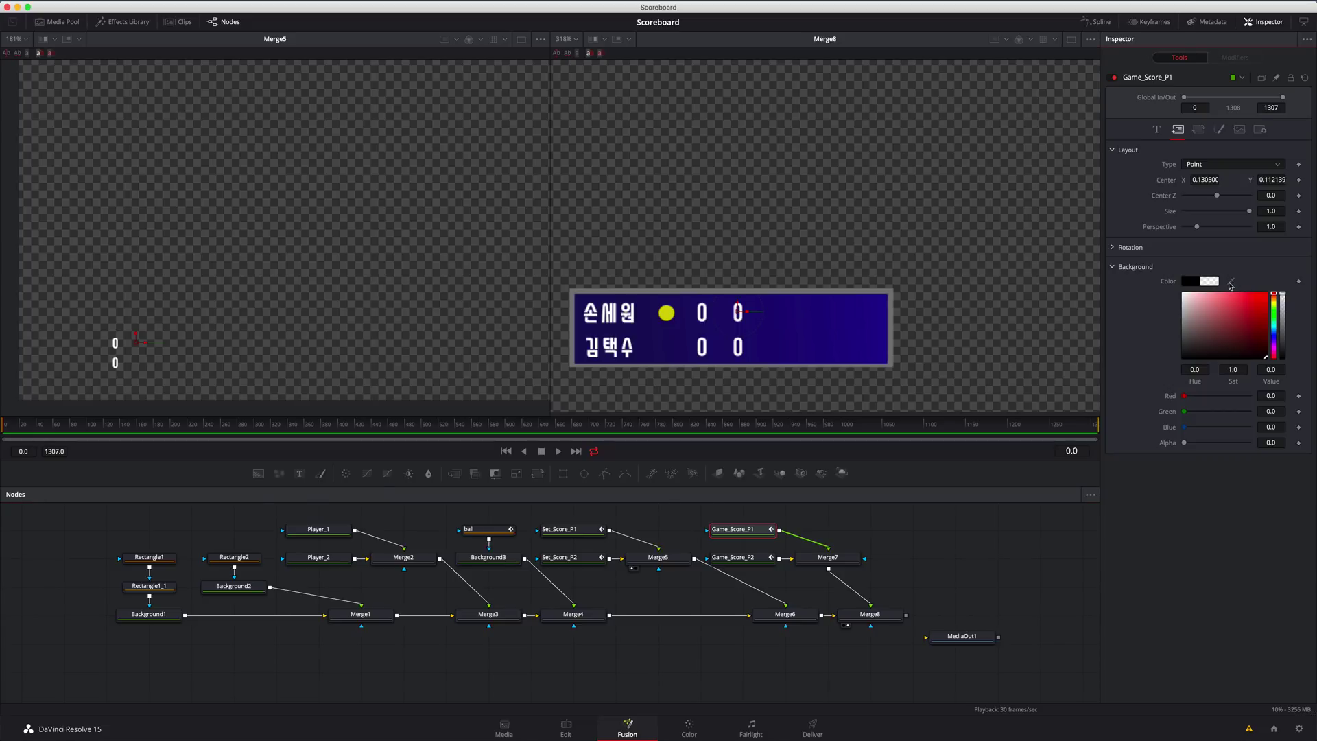
left_click_drag(1230, 285, 885, 381)
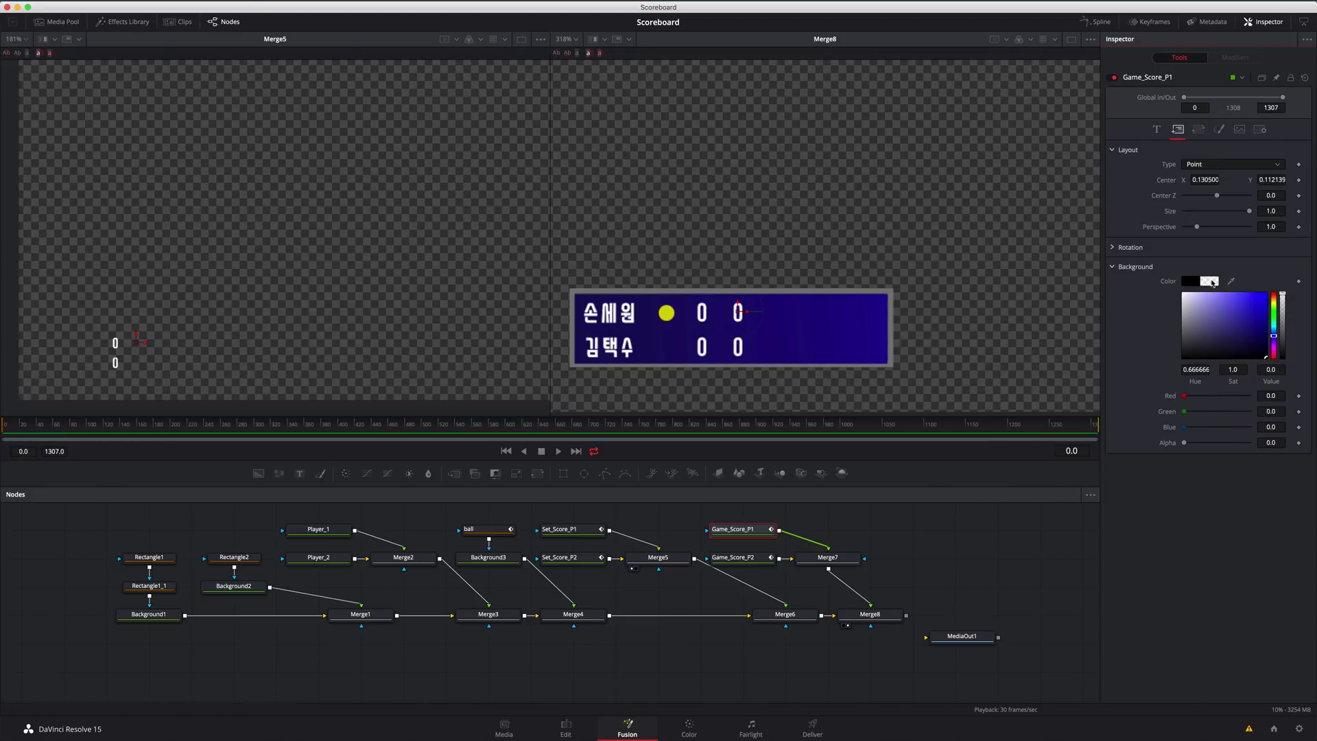
left_click_drag(1213, 284, 744, 531)
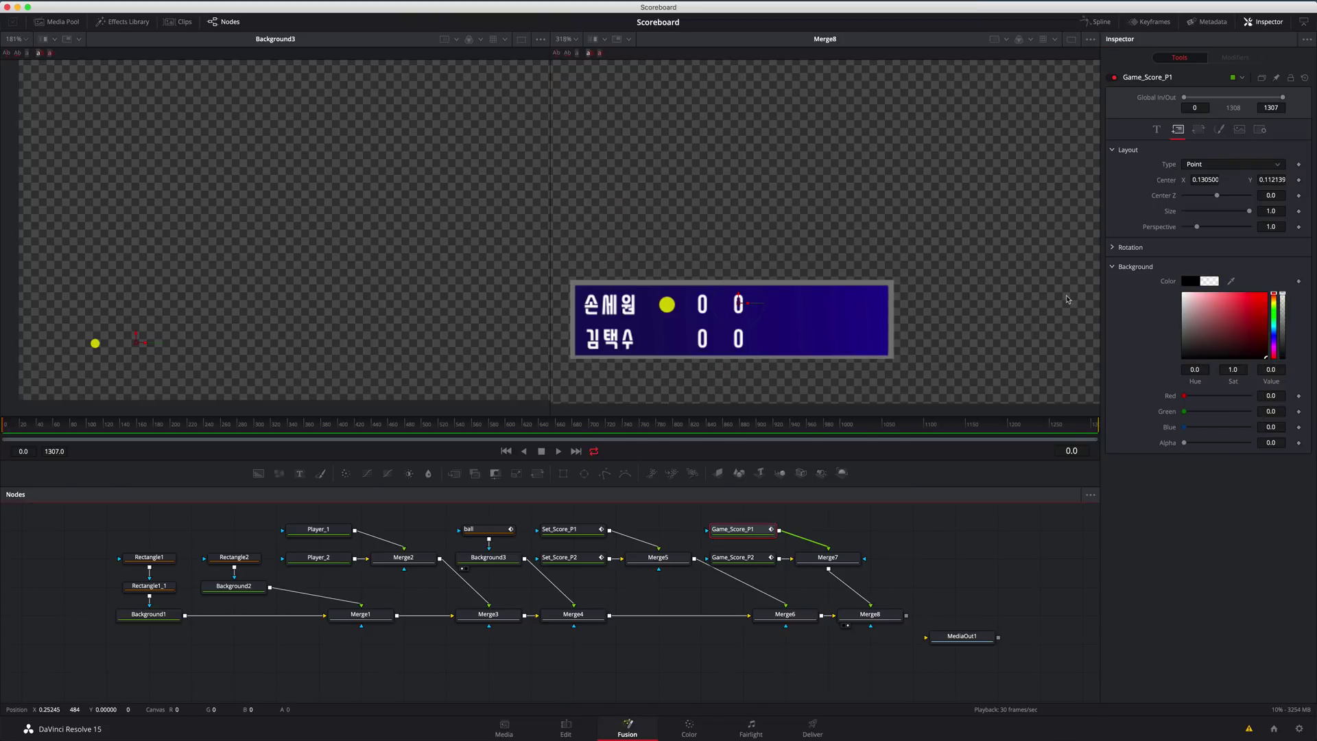
left_click(1157, 130)
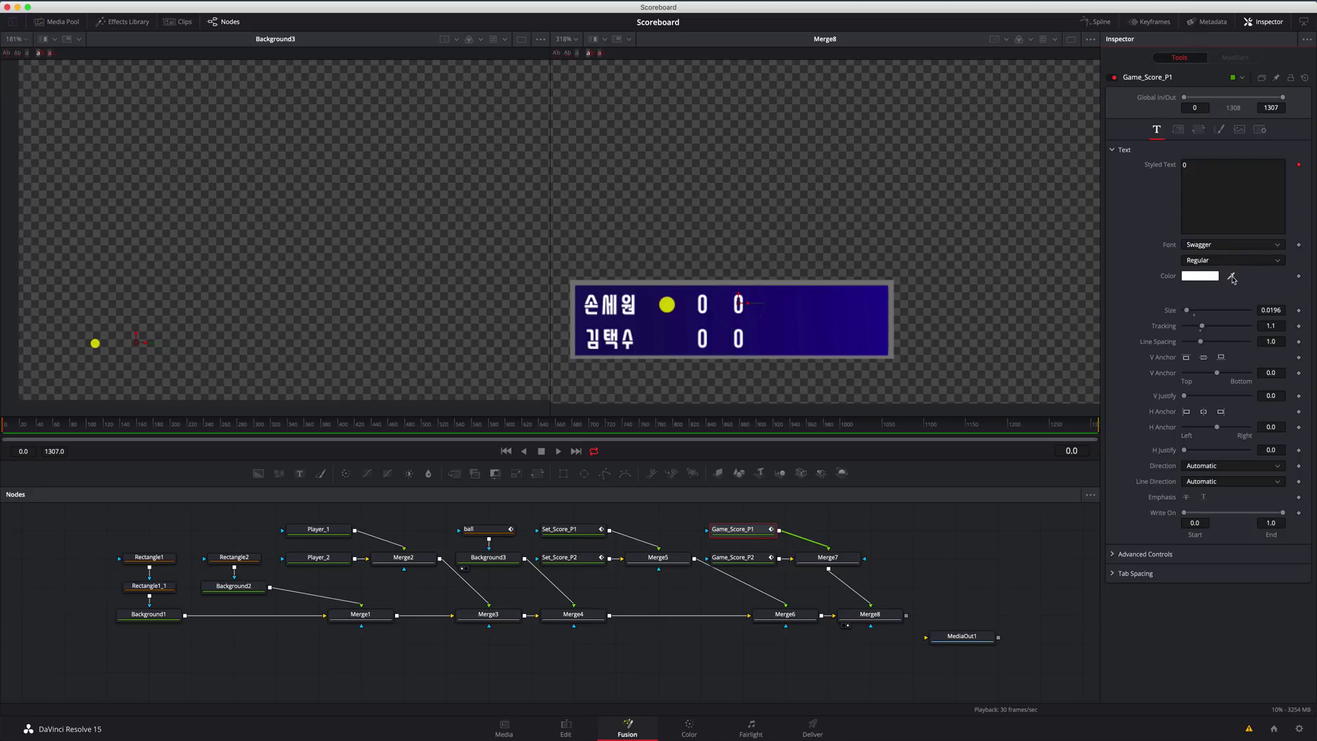
left_click_drag(1232, 277, 669, 307)
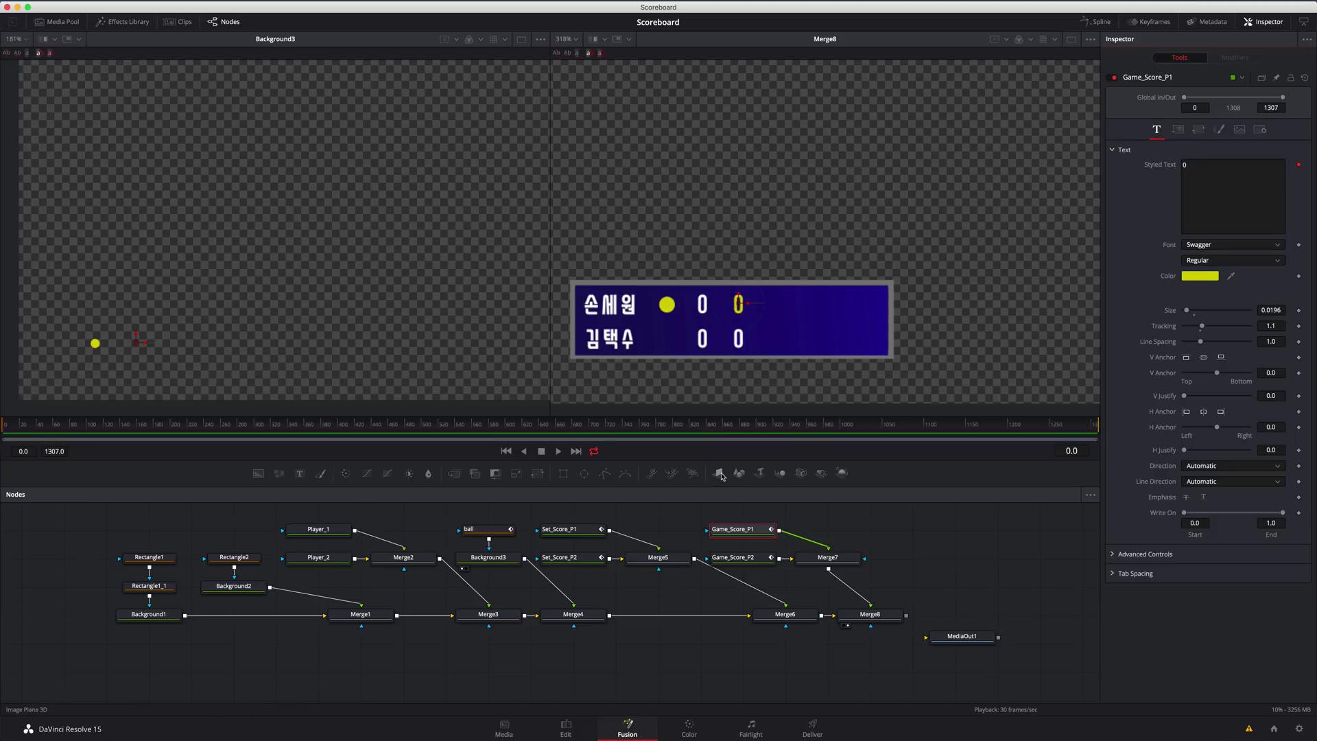
left_click(744, 561)
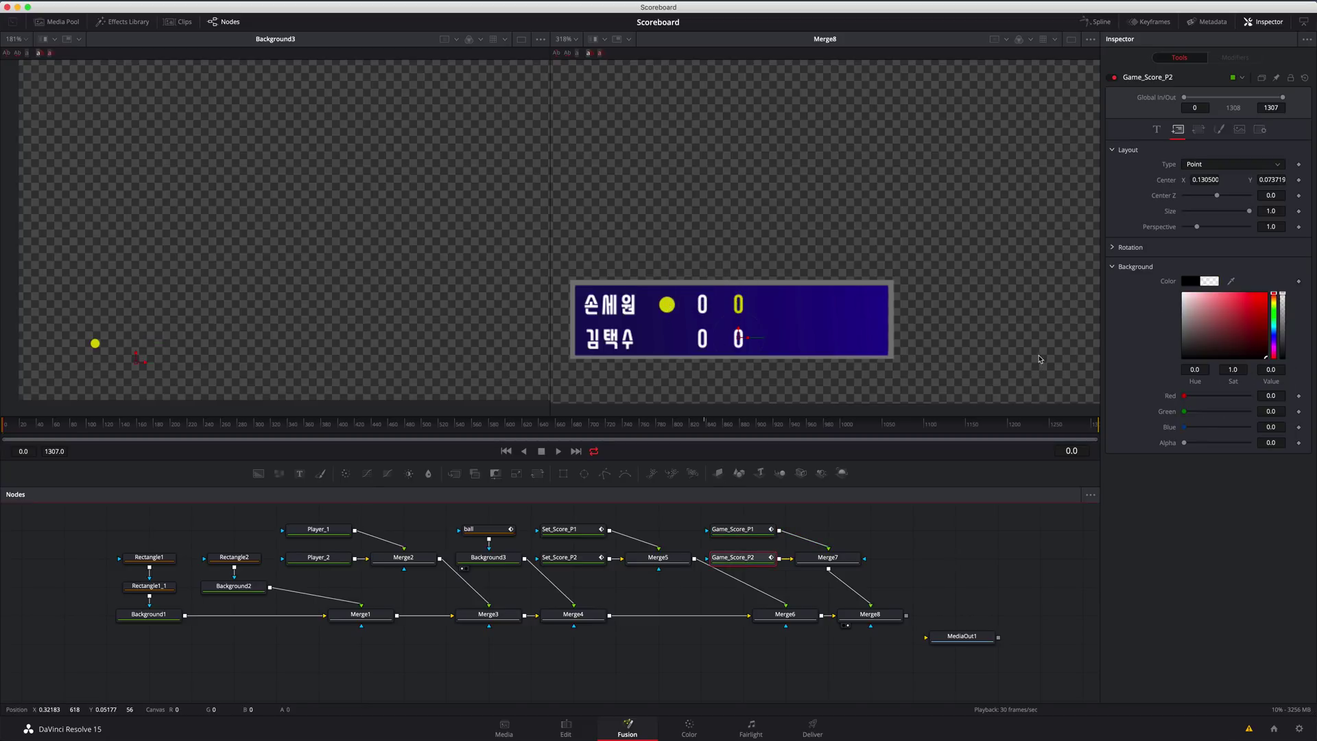
left_click(1156, 129)
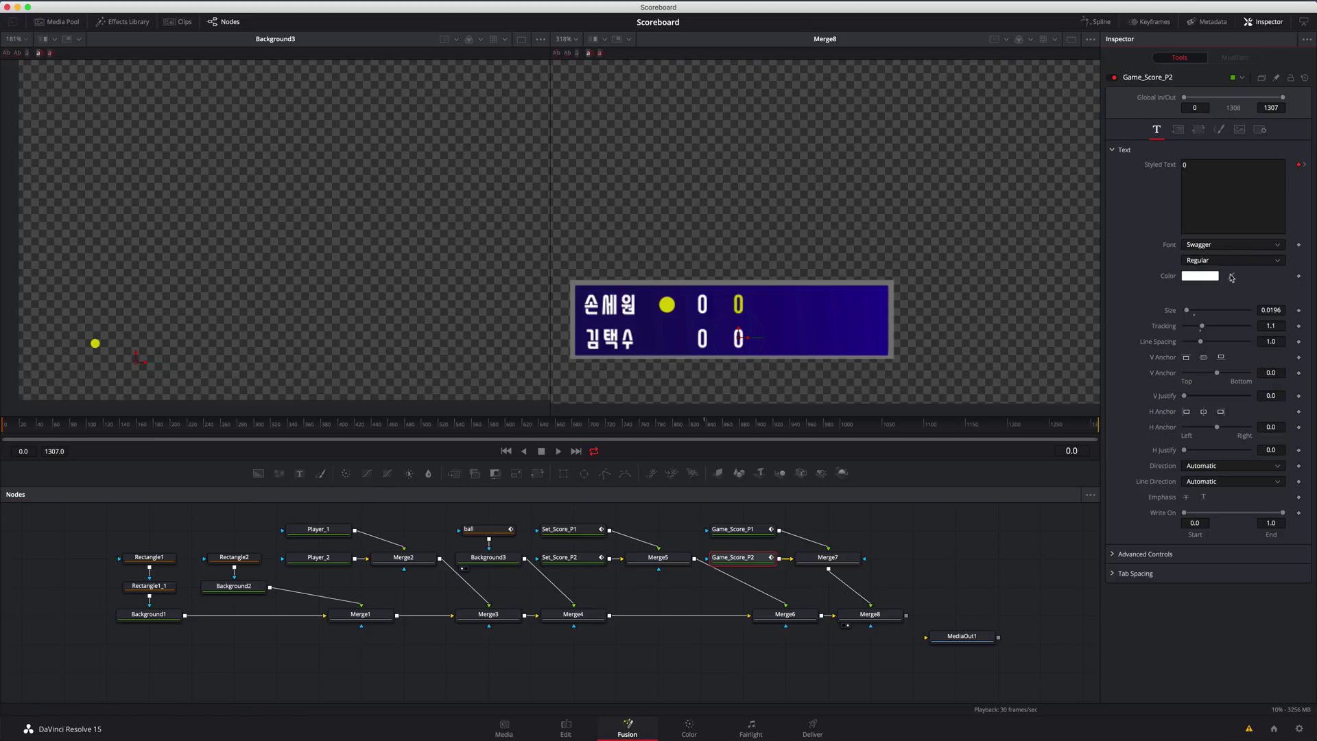
left_click_drag(1231, 276, 672, 307)
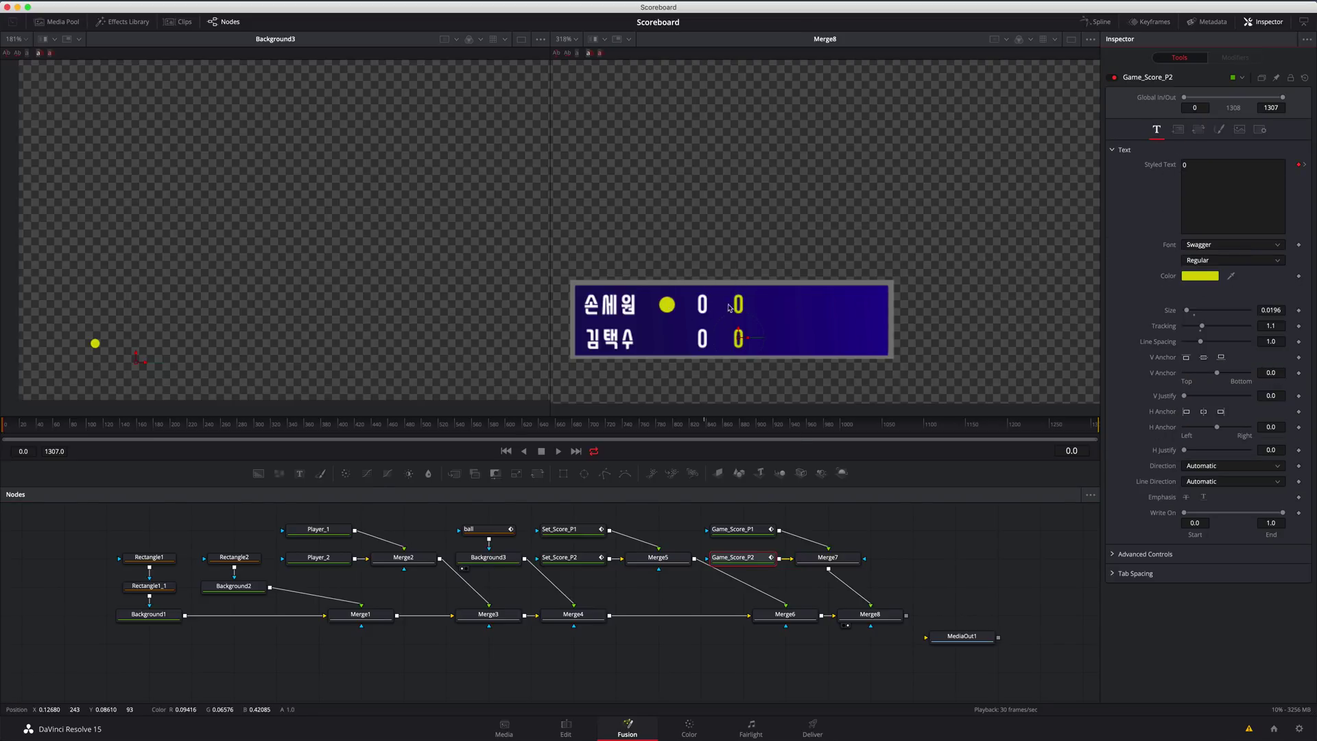
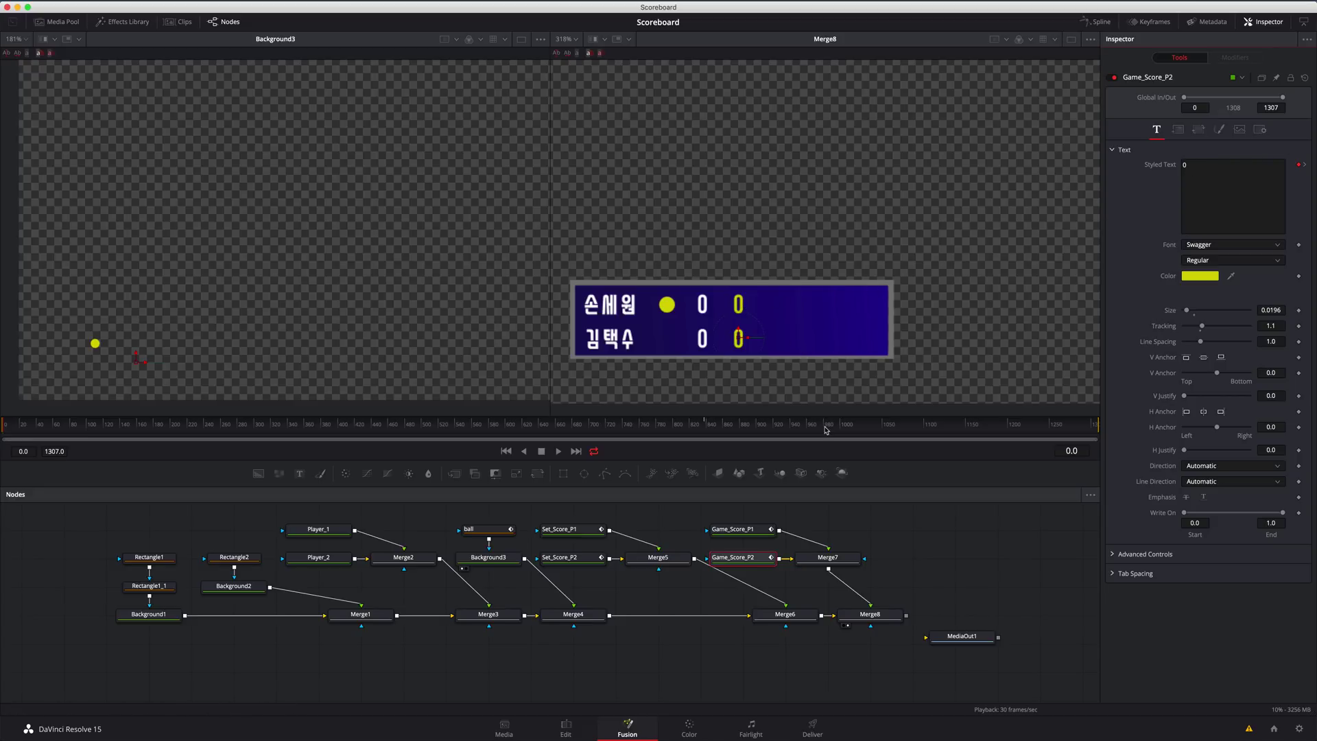
Step: Compare the composition against the reference table tennis video
key("super+Tab")
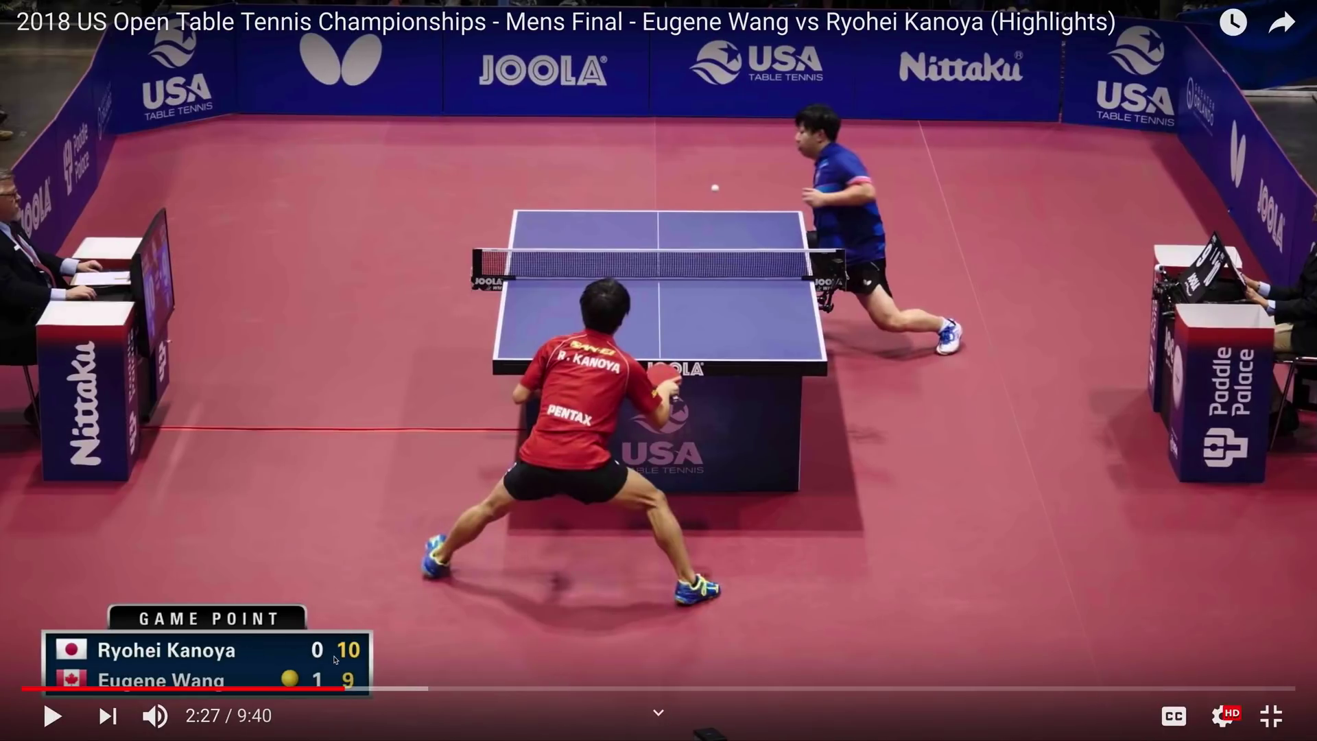
key("super+Tab")
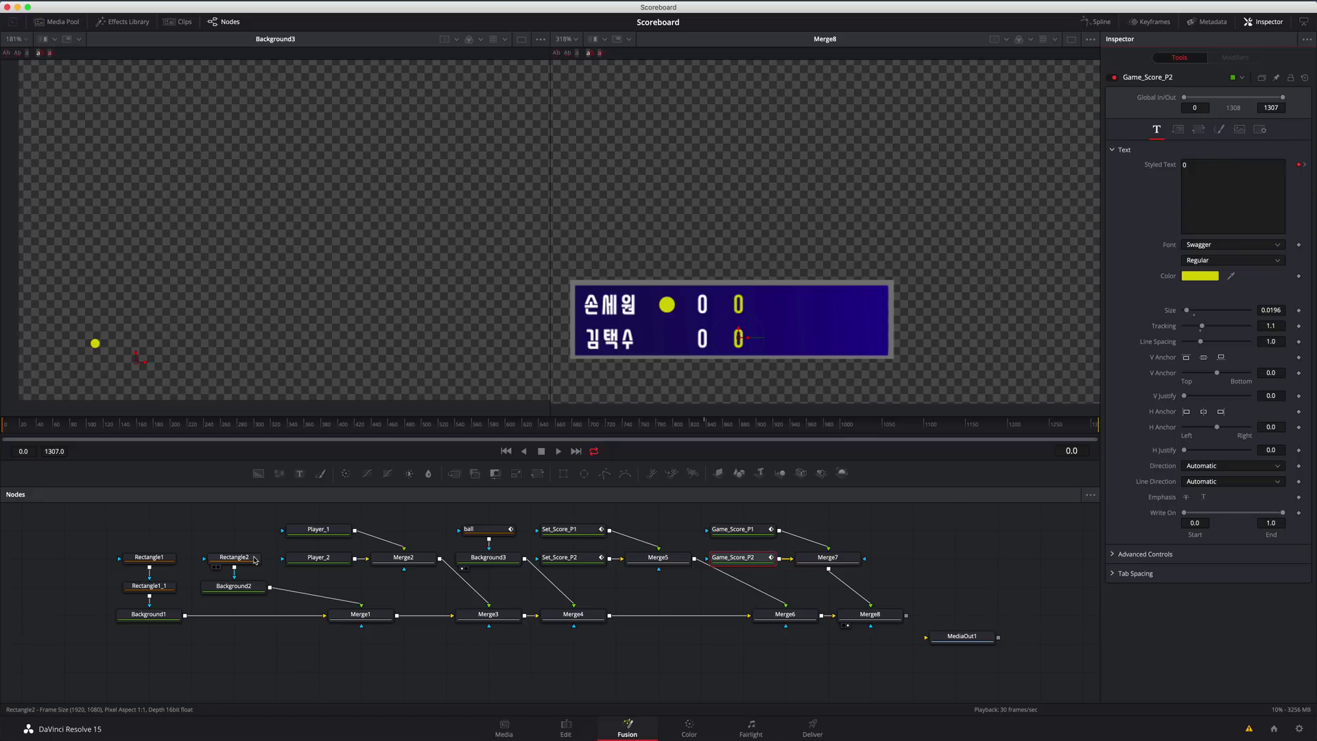
key("super+Tab")
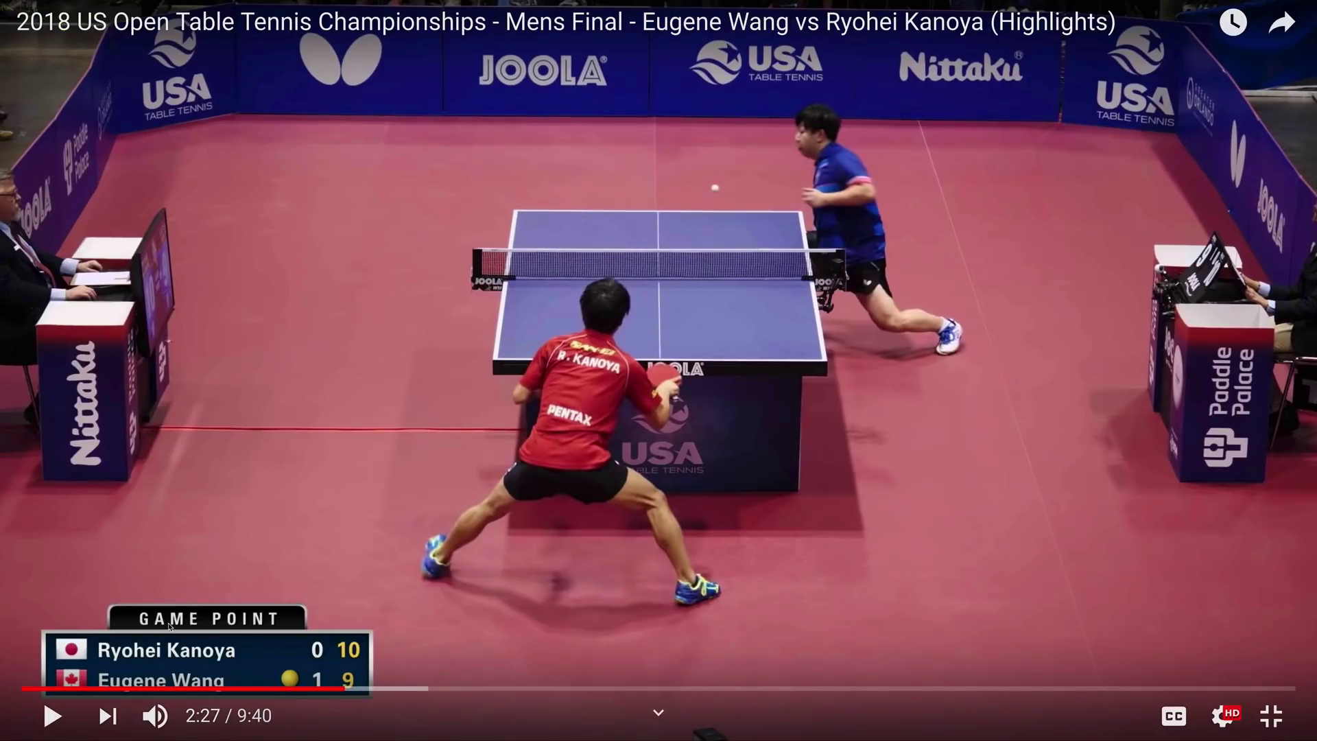
key("super+Tab")
key("super+Tab")
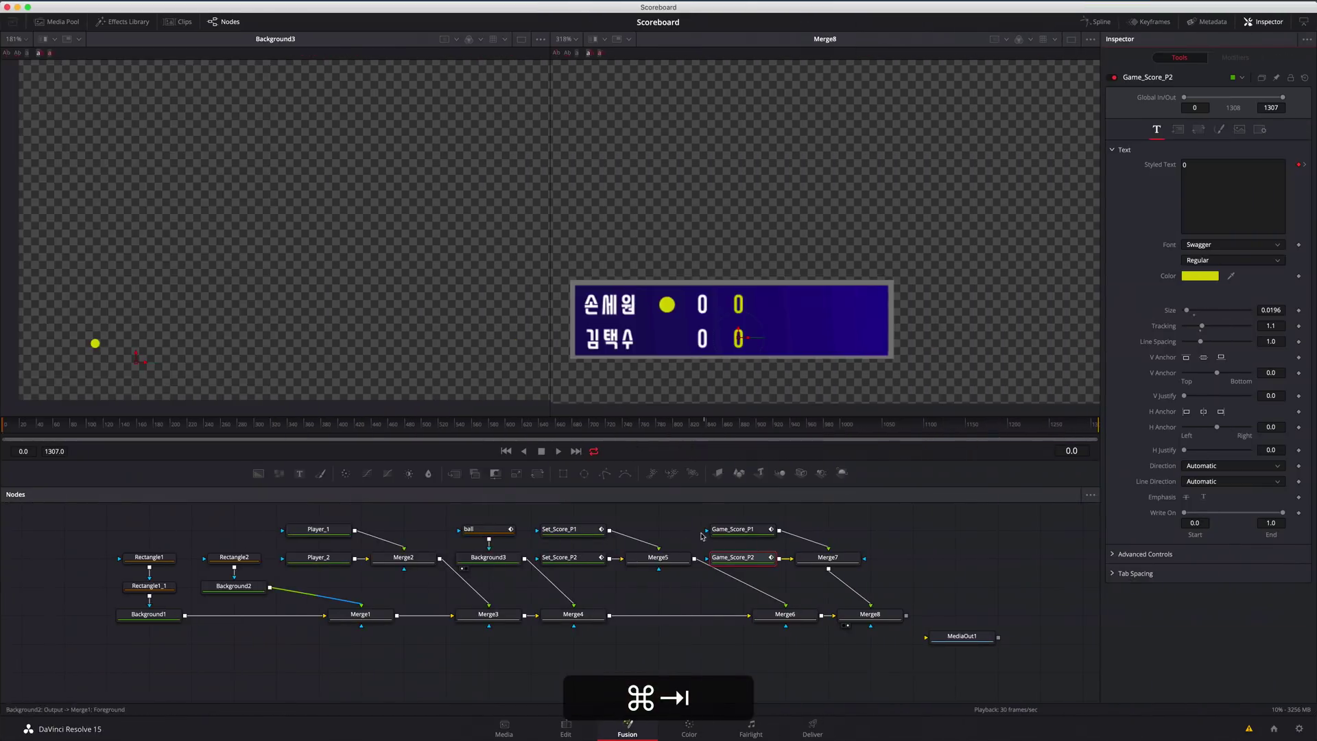
Step: Shift the scoreboard nodes left and add a new Background with a Rectangle mask
left_click_drag(84, 522, 840, 608)
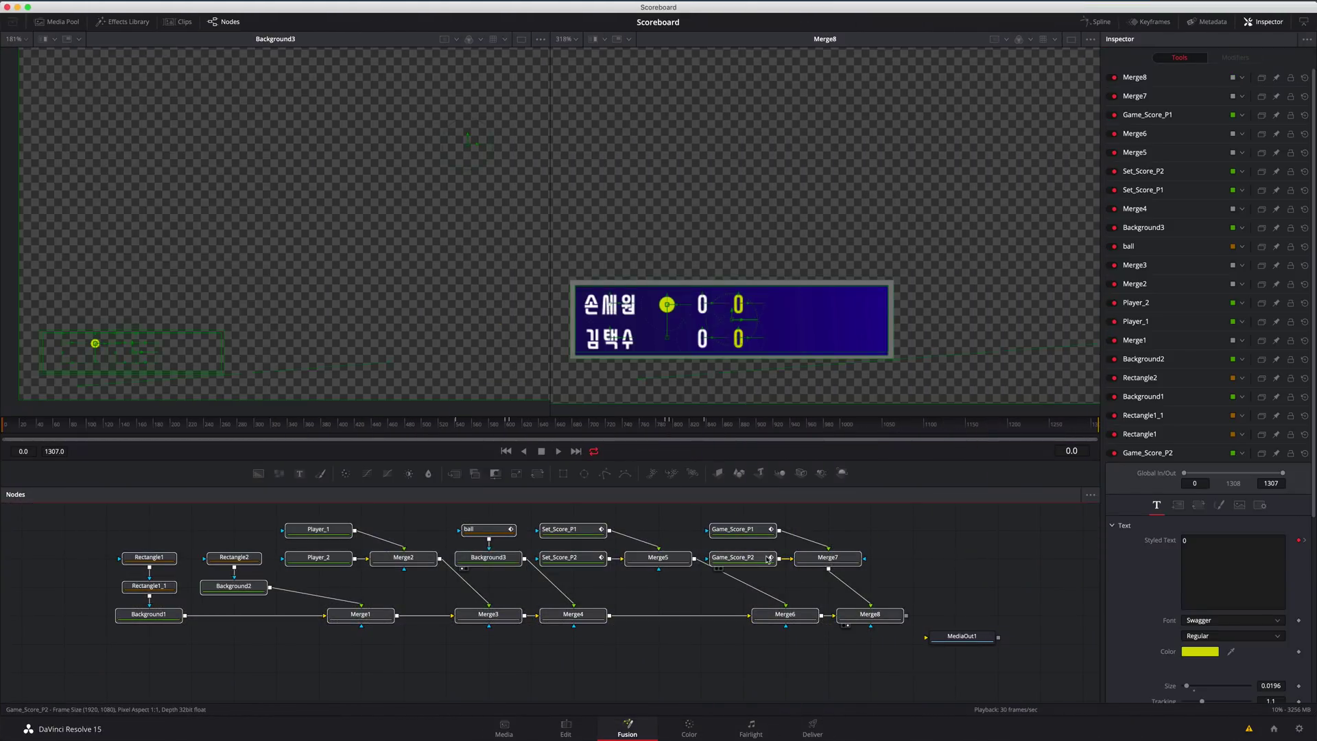
left_click_drag(749, 557, 537, 556)
left_click(786, 554)
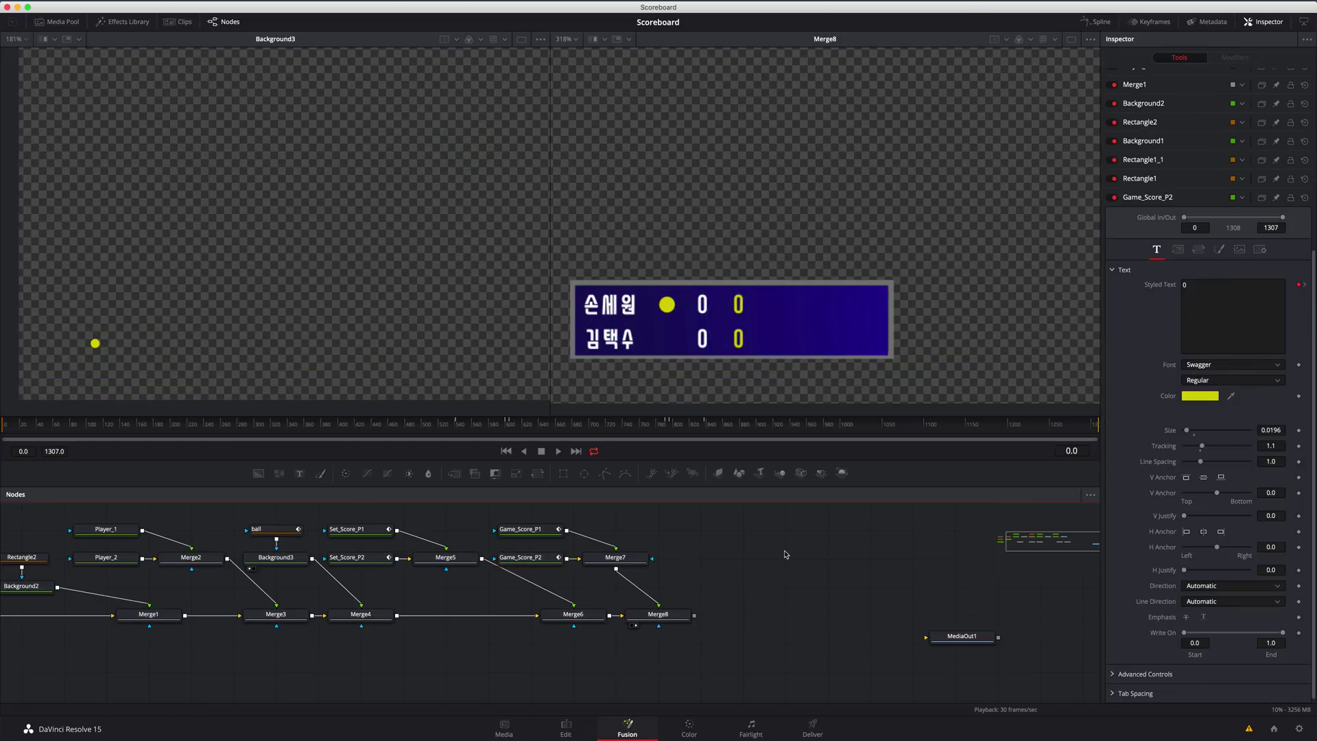
left_click(259, 474)
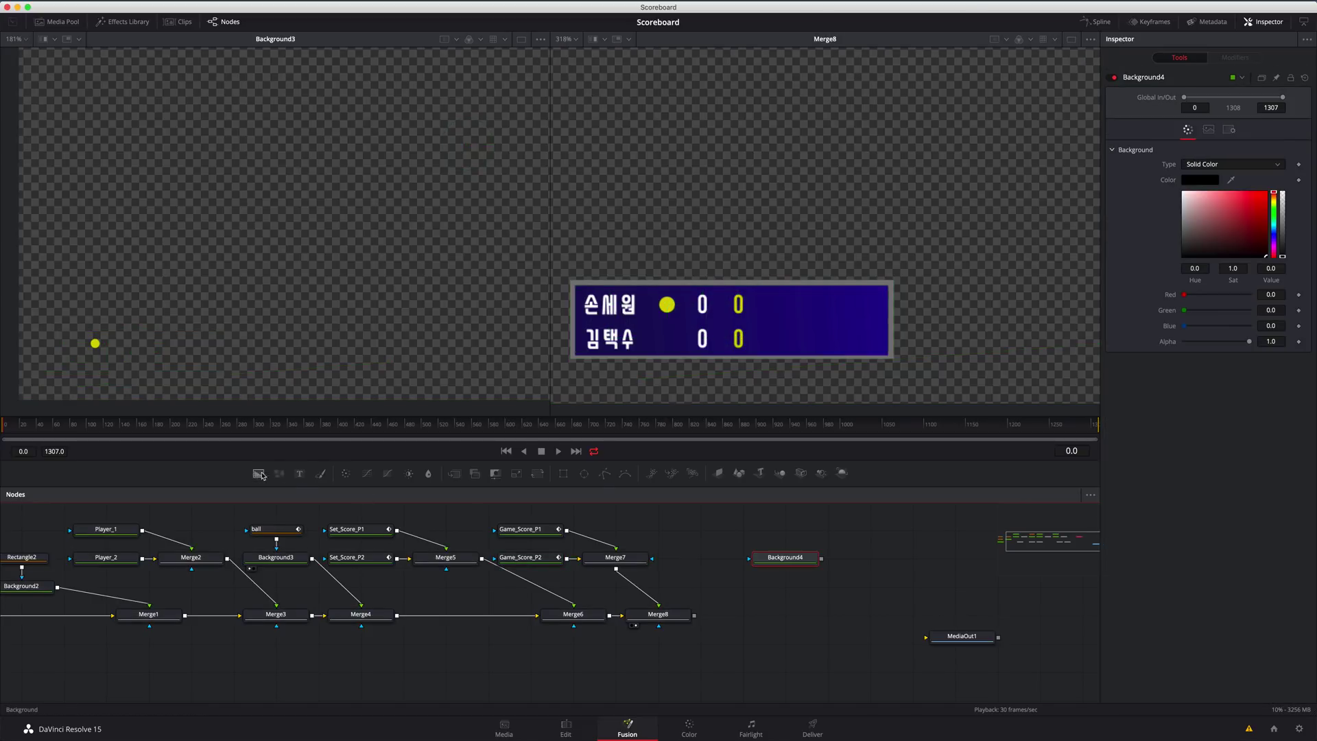
left_click(564, 476)
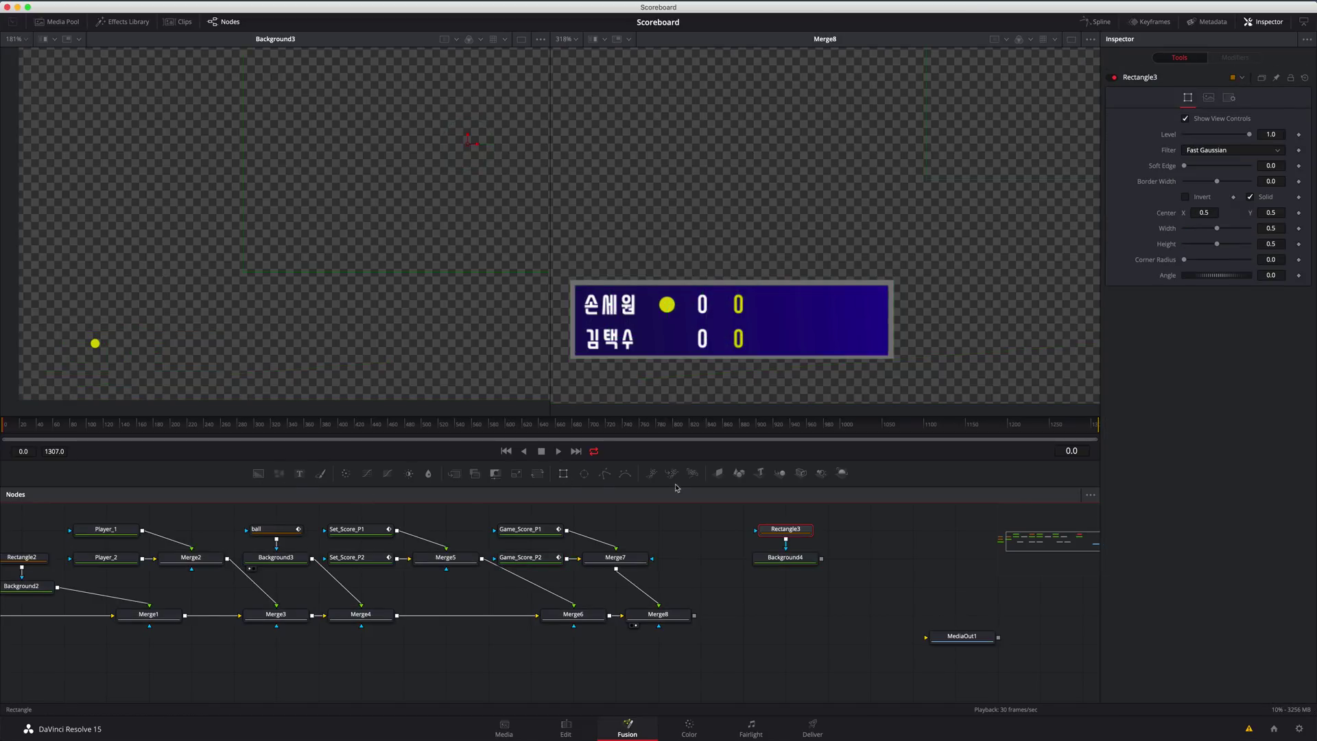
Step: Size the rectangle mask to 0.116 by 0.048, placed just above the scoreboard
key("1")
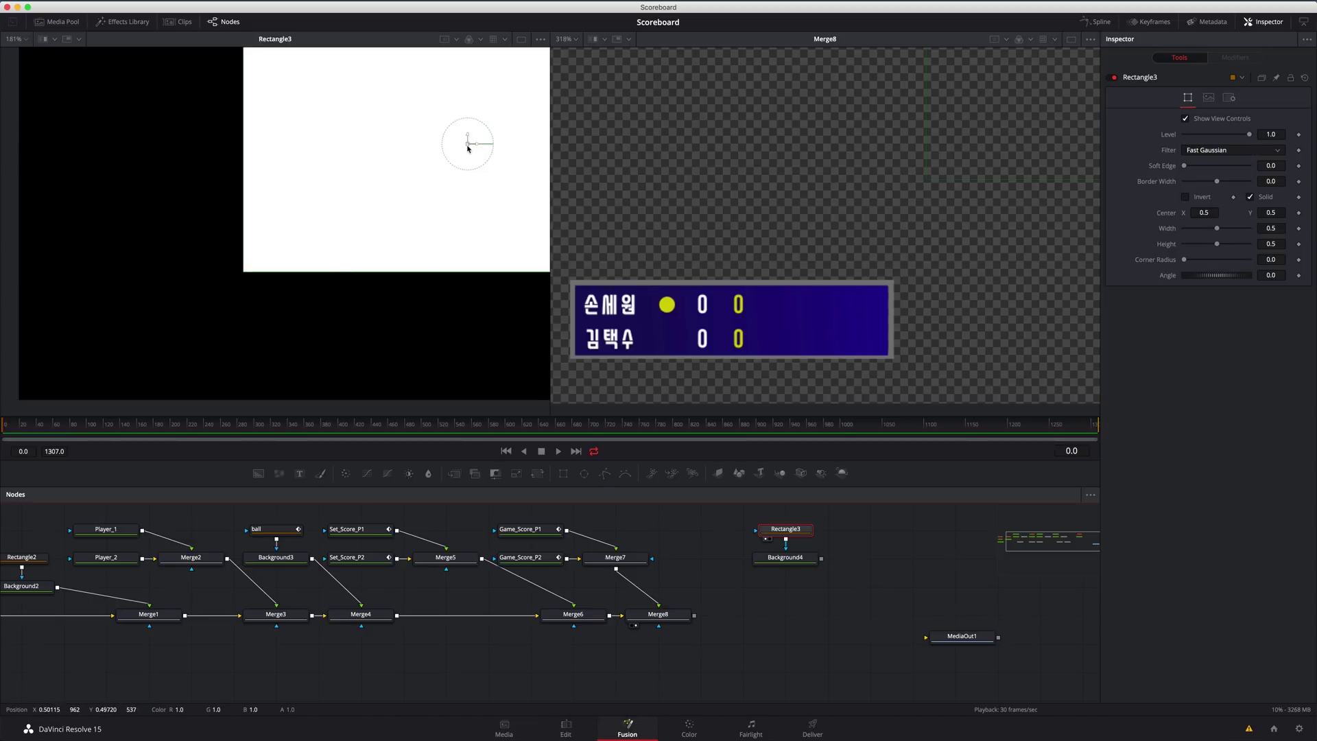
left_click_drag(468, 139, 204, 295)
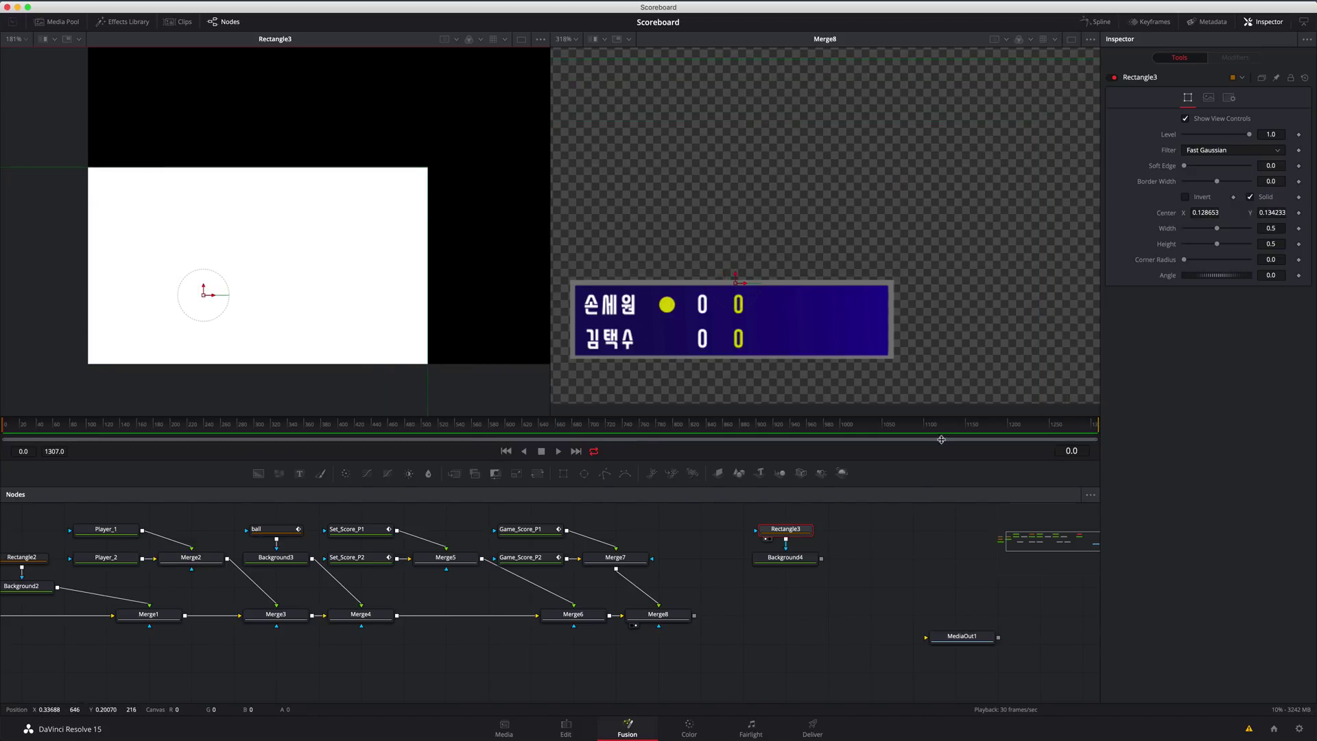
left_click_drag(1217, 228, 1191, 228)
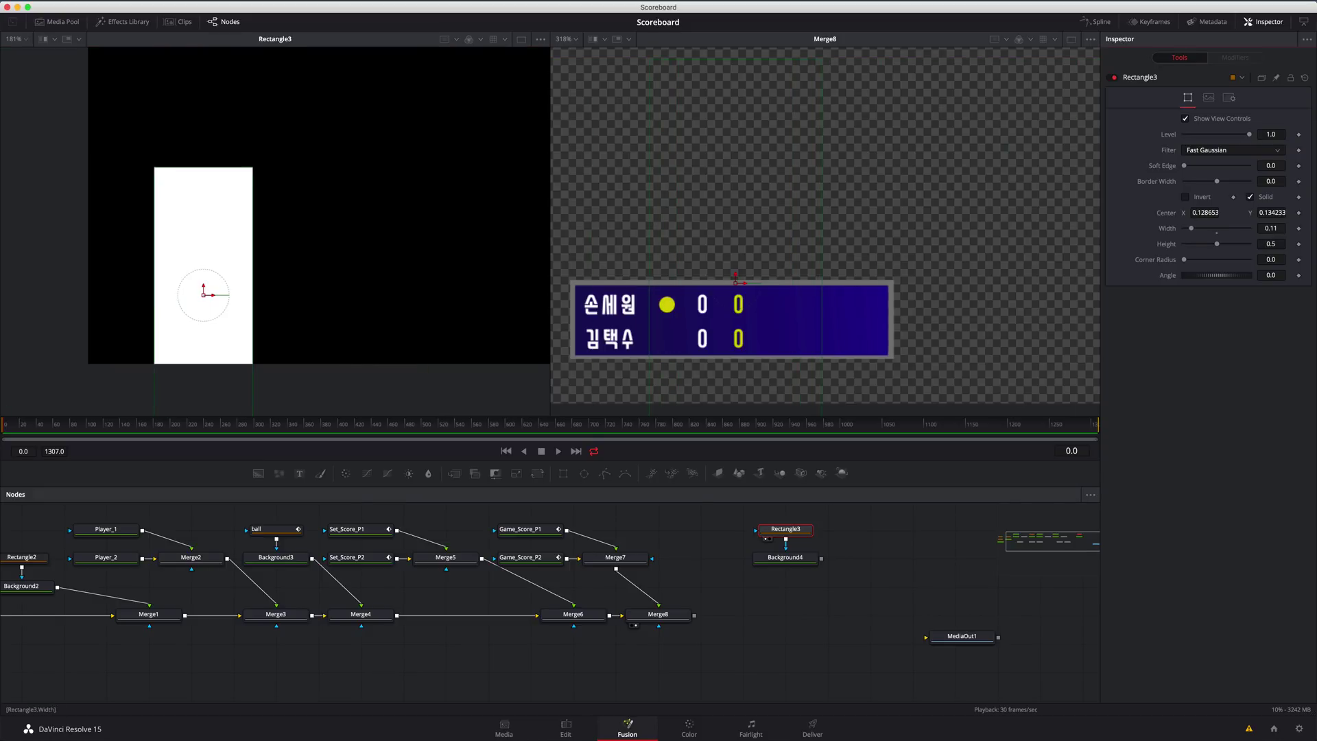
left_click_drag(735, 282, 734, 282)
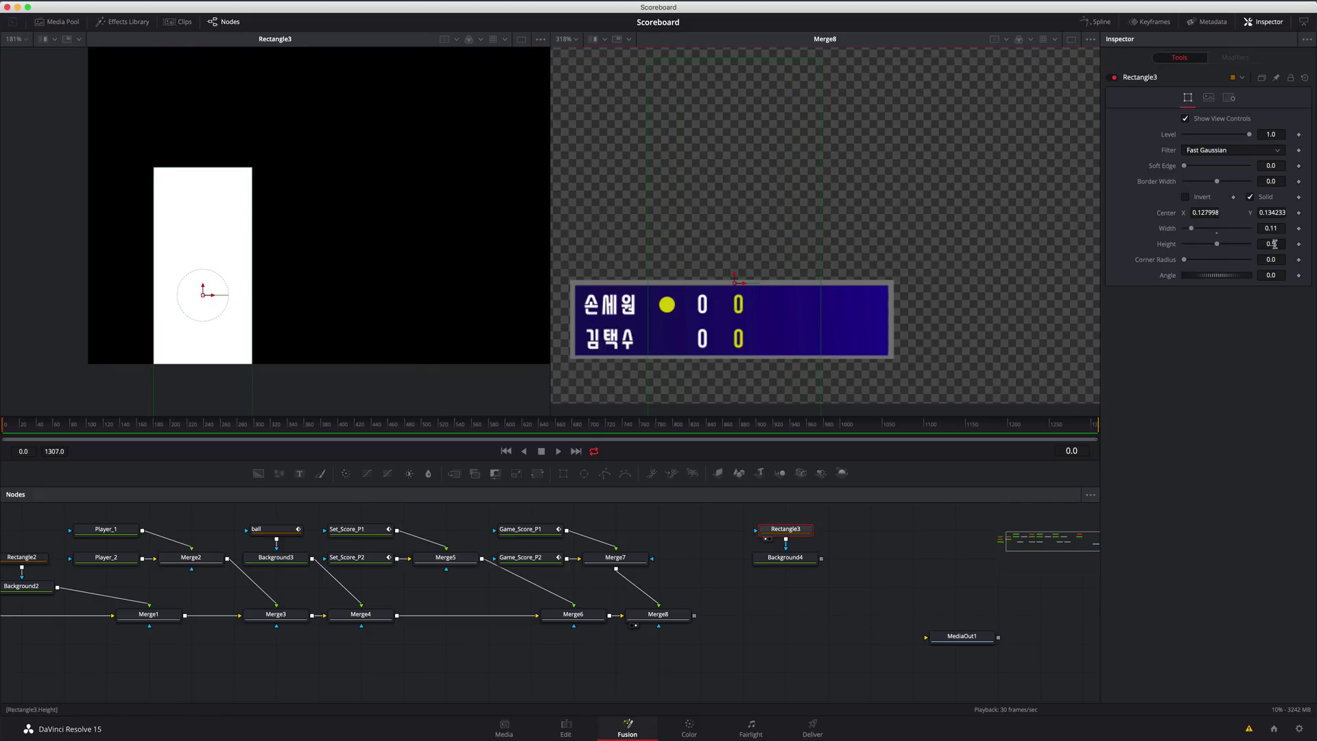
left_click_drag(1274, 244, 1254, 245)
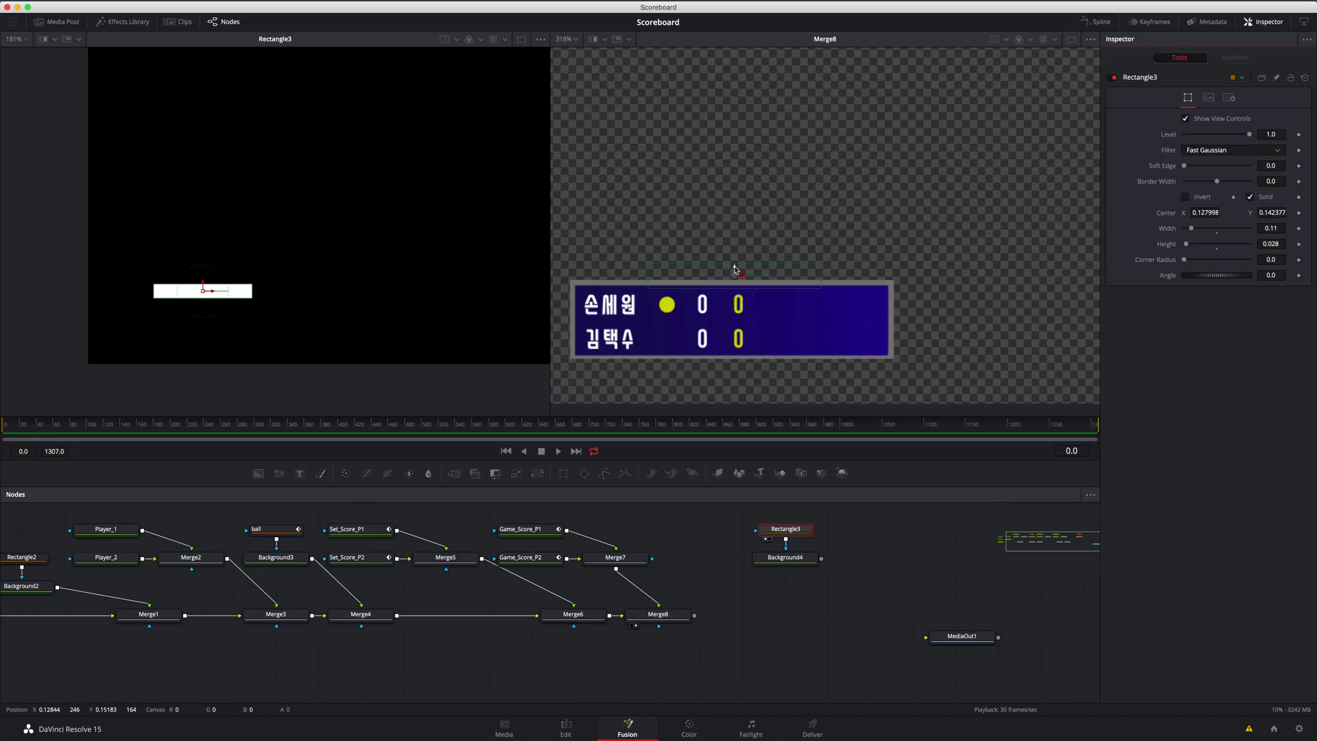
left_click_drag(734, 269, 733, 258)
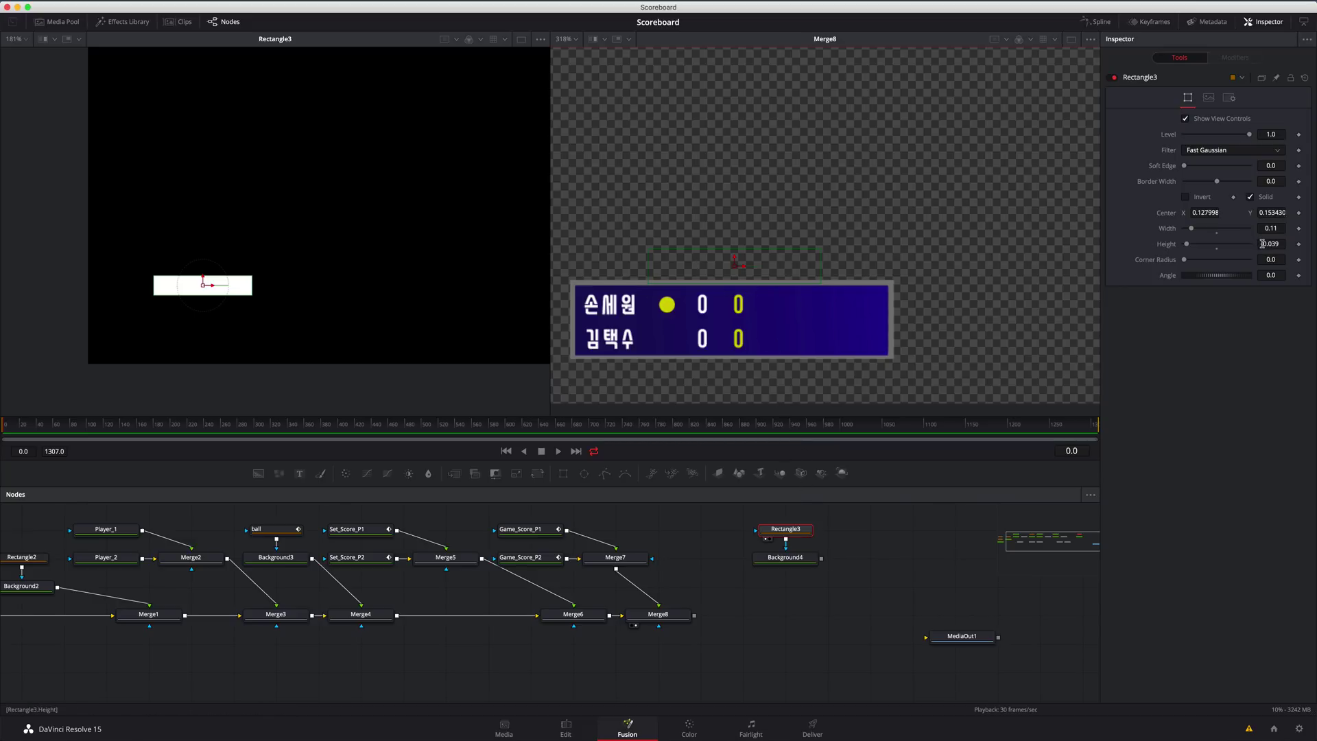
left_click_drag(1268, 244, 1275, 213)
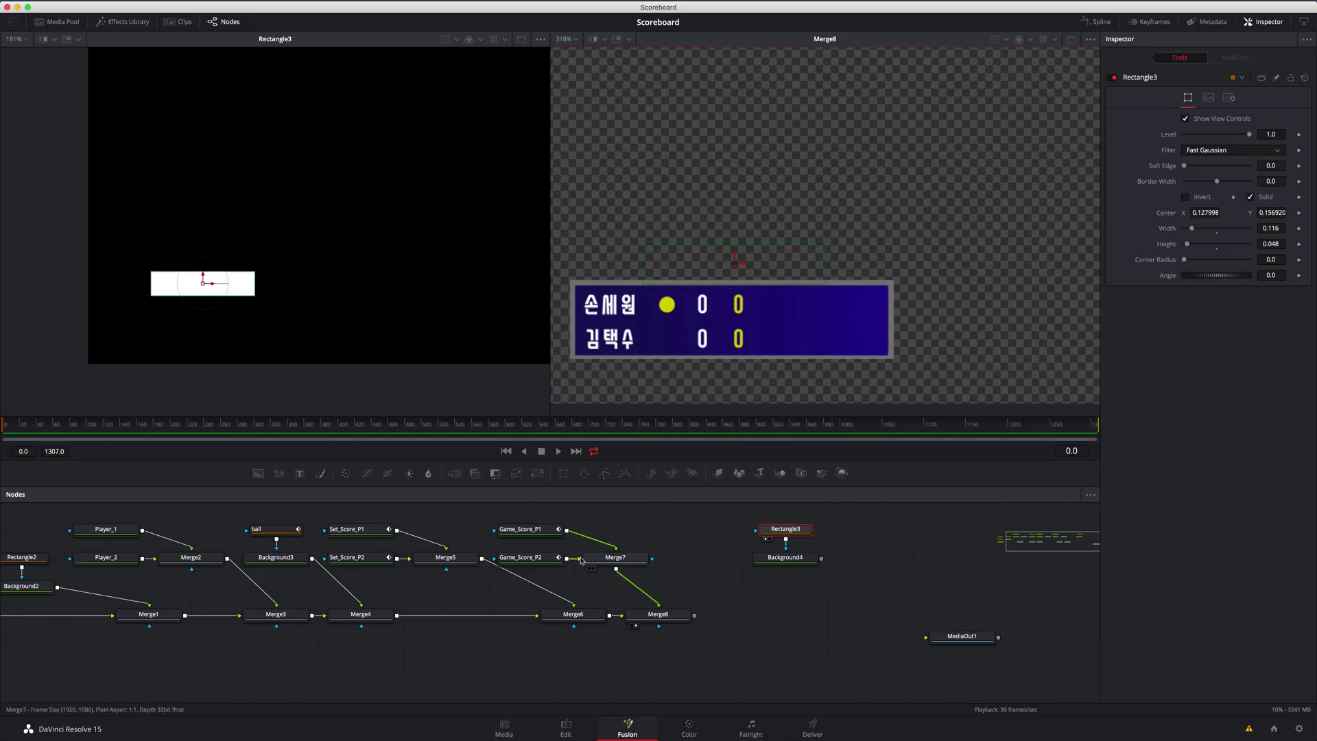
Step: Move the Rectangle3 node up in the node graph and copy it
left_click(783, 531)
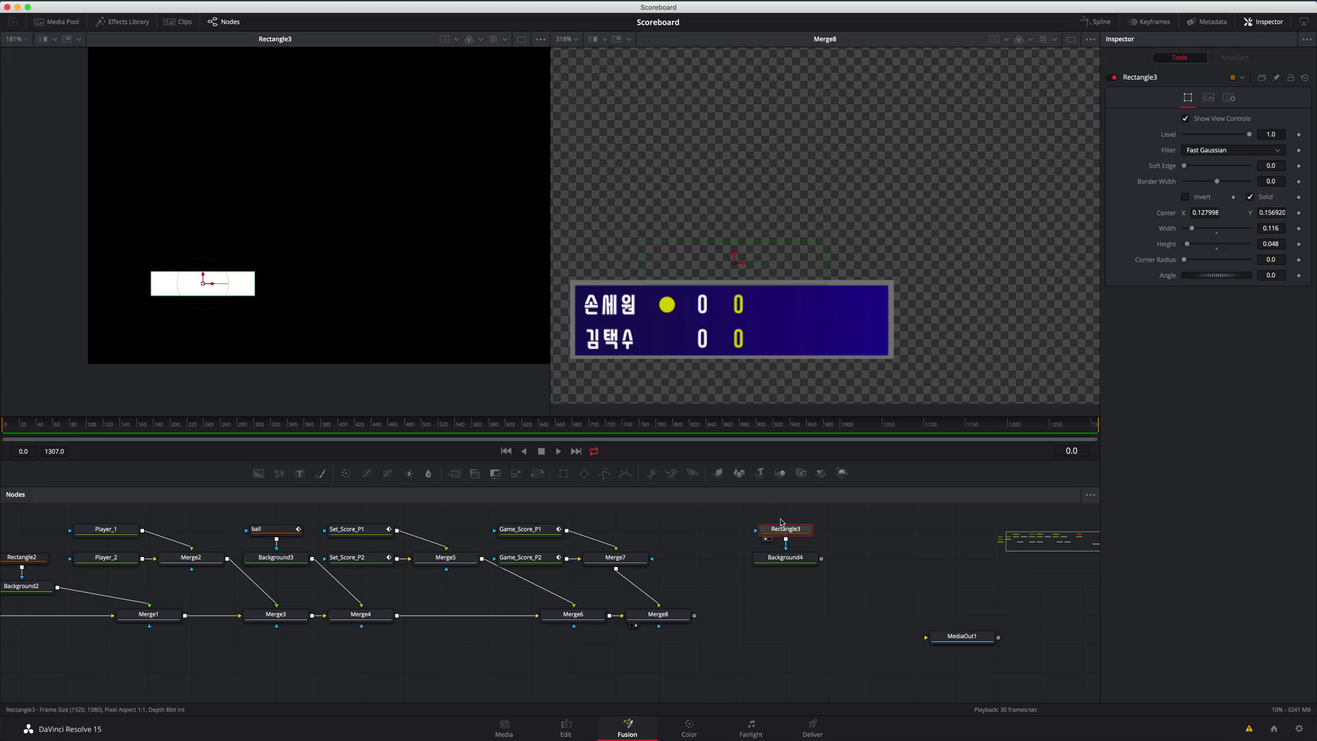
left_click_drag(781, 522, 782, 517)
key("super+c")
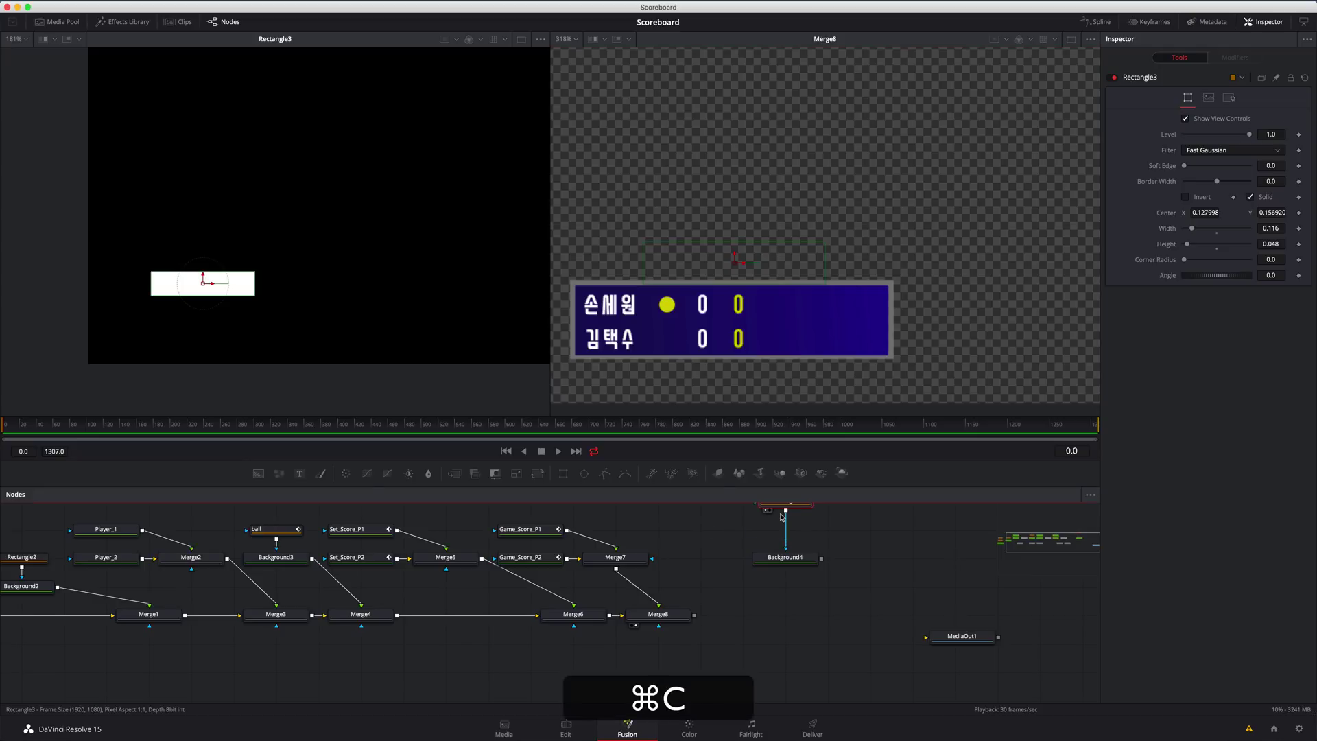
Step: Paste a subtracting duplicate of the rectangle mask, narrowed to width 0.108, to hollow the box
key("super+v")
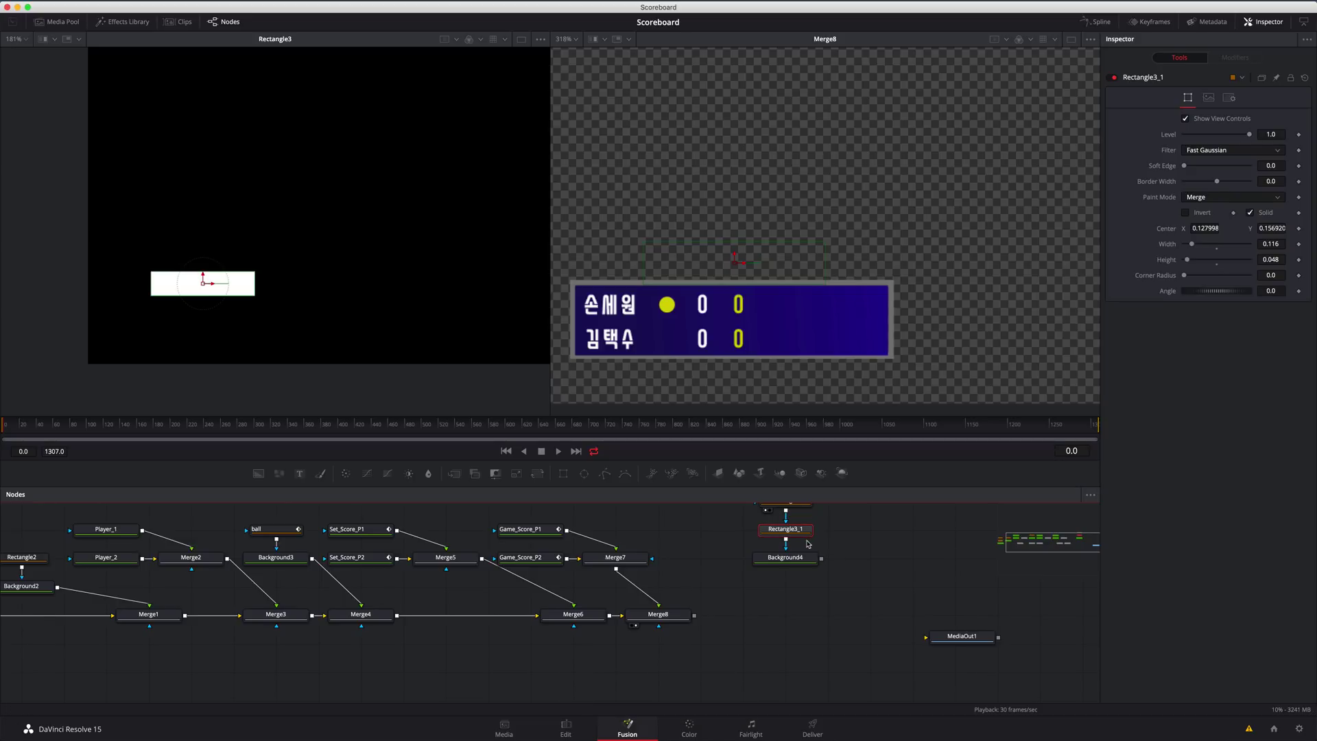
left_click(1199, 199)
left_click(1203, 227)
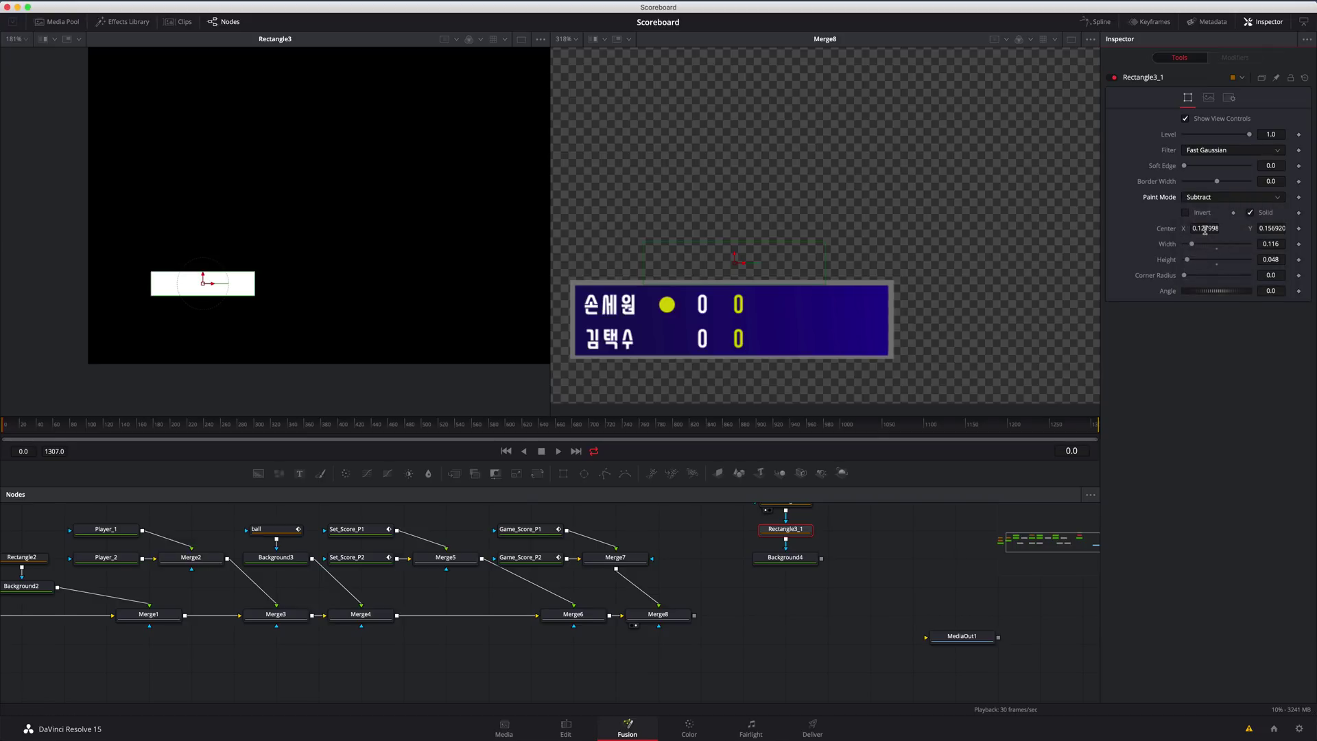
left_click(796, 561)
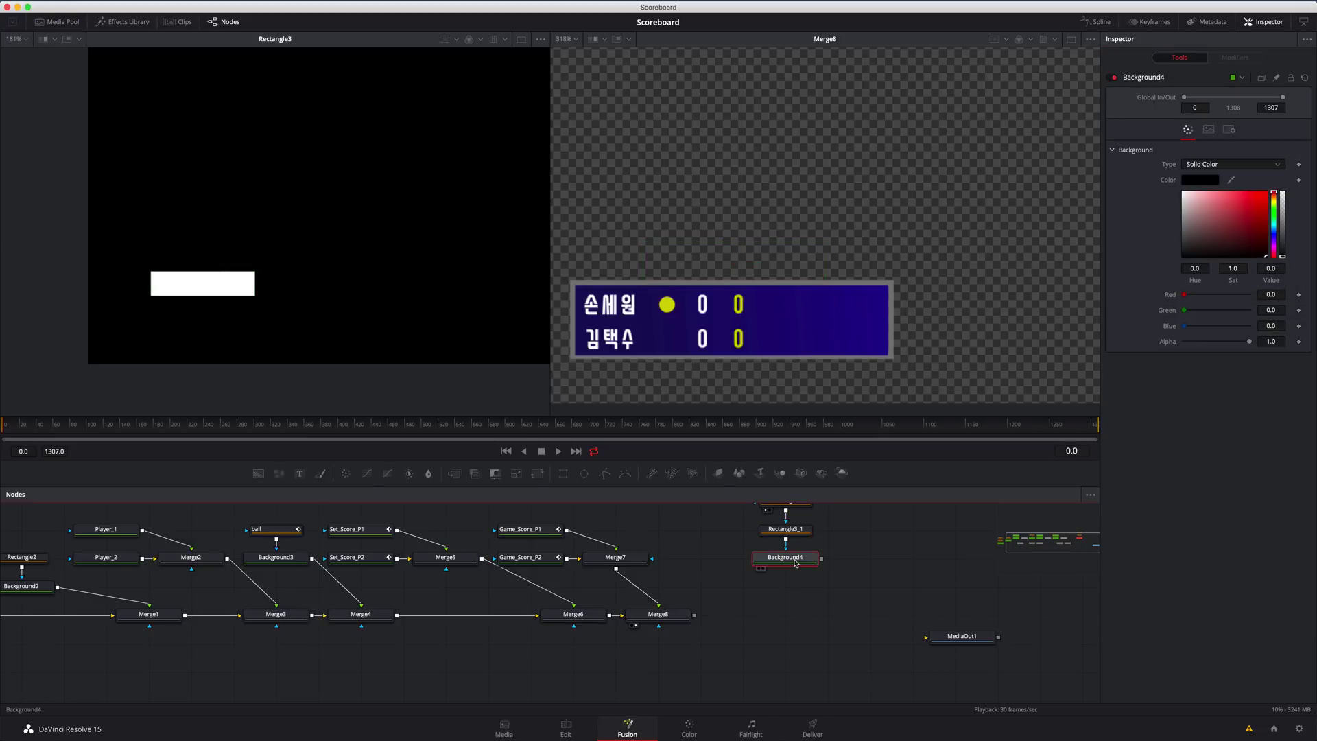
key("1")
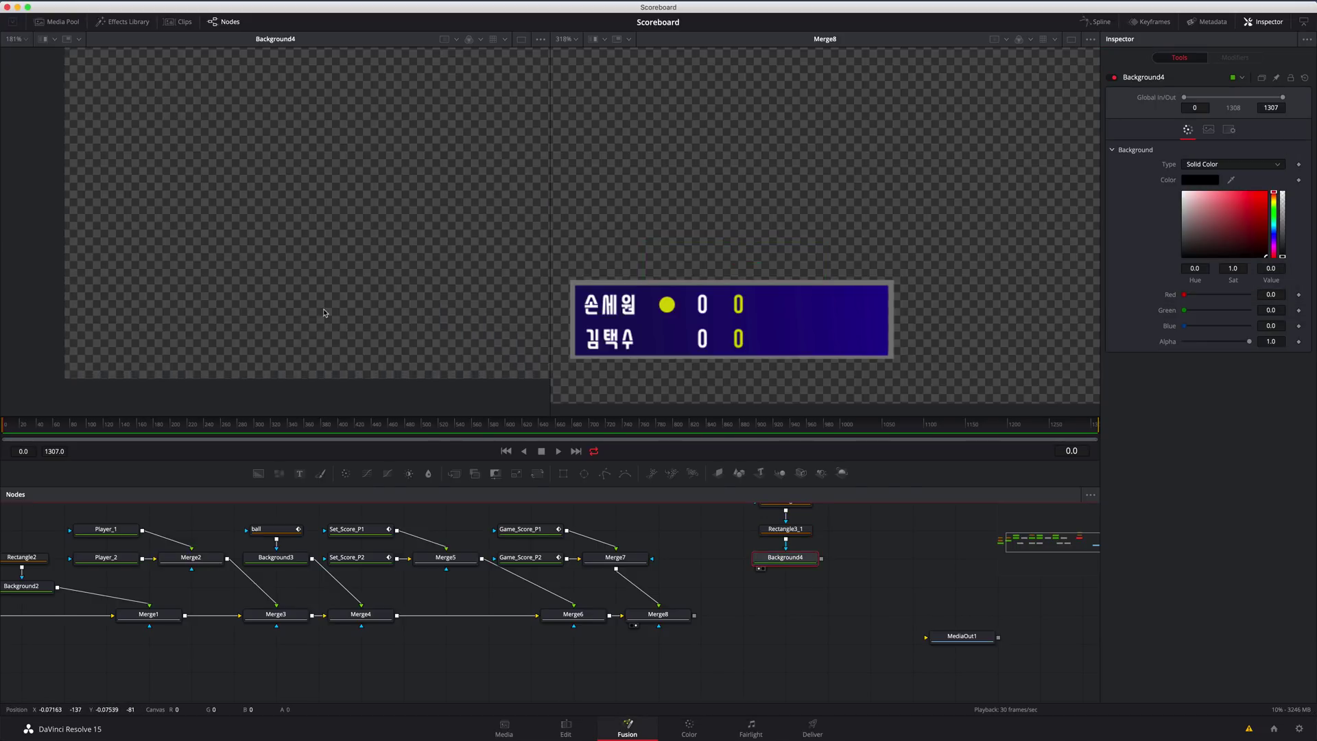
left_click(782, 566)
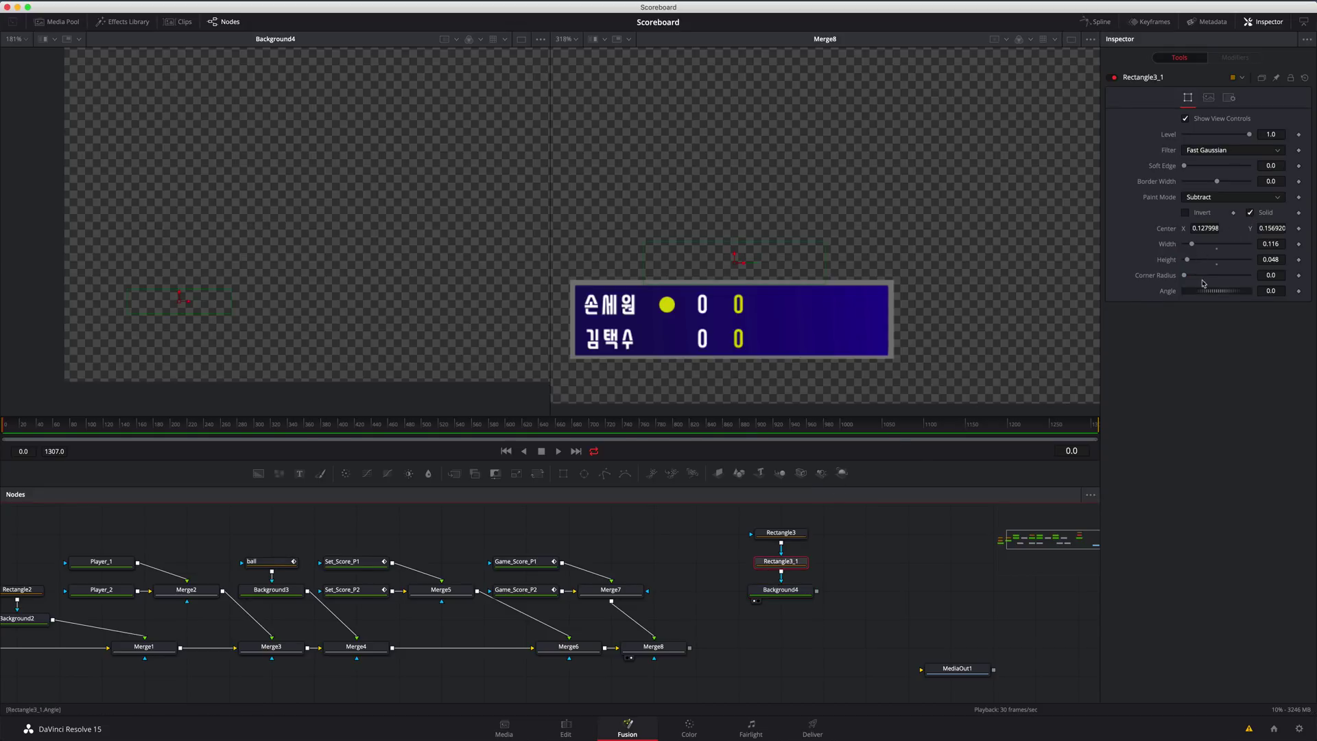
left_click_drag(1271, 247, 1271, 260)
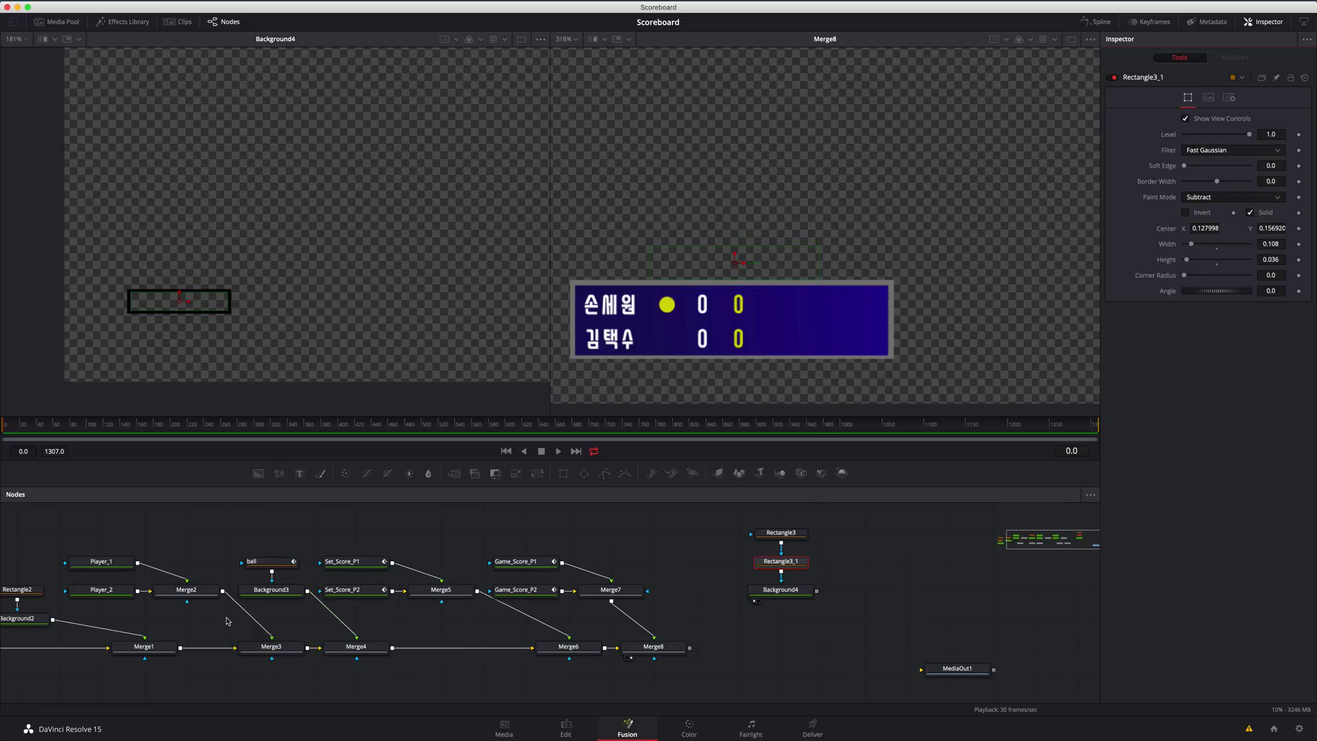
Step: Merge the framed background into the scoreboard comp and colour it the scoreboard's grey
scroll(227, 621, "left", 5)
scroll(227, 621, "right", 3)
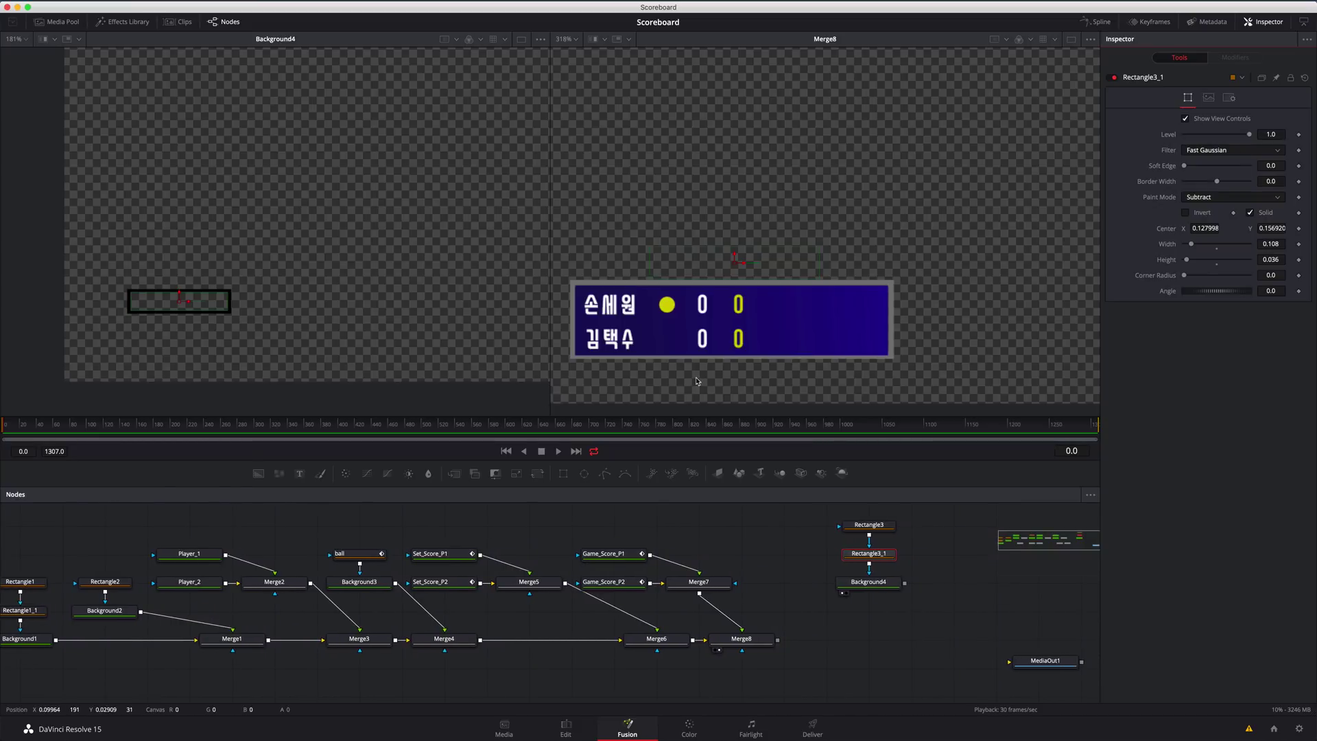
left_click_drag(826, 515, 912, 600)
left_click_drag(868, 581, 777, 639)
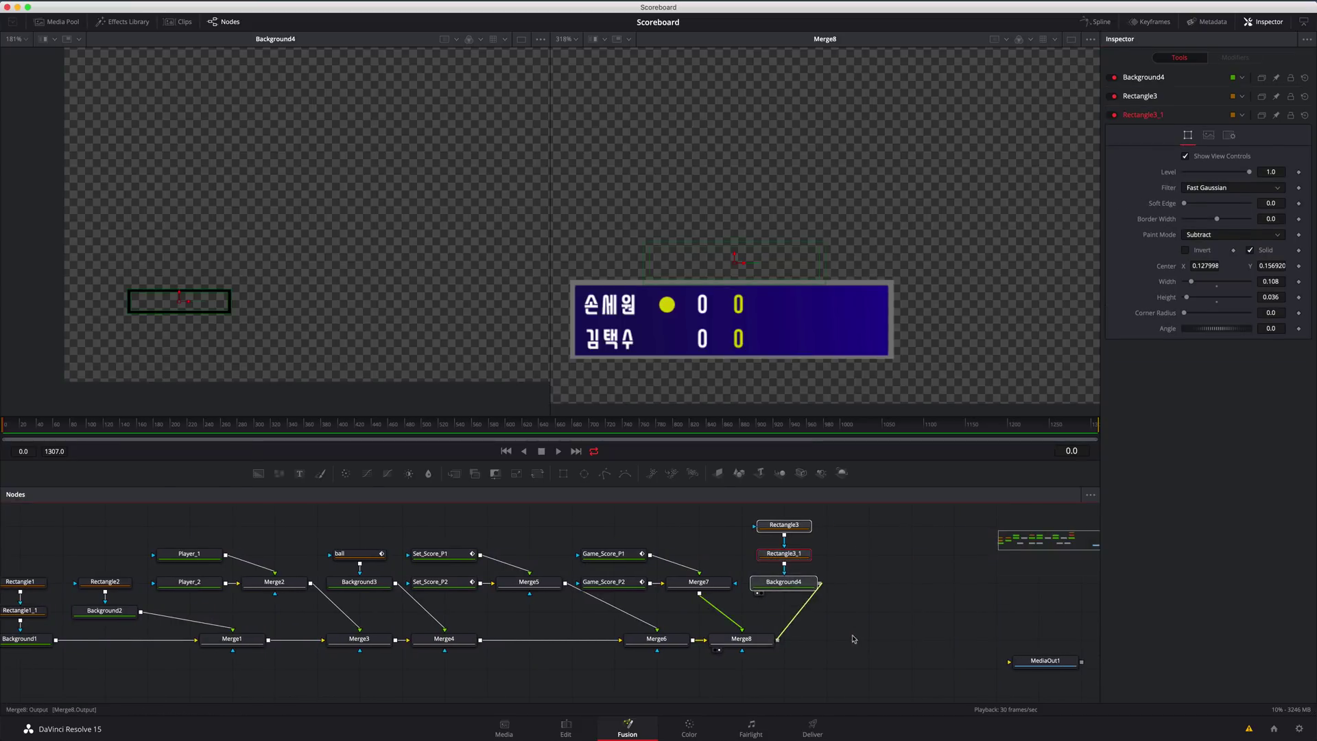
left_click(795, 582)
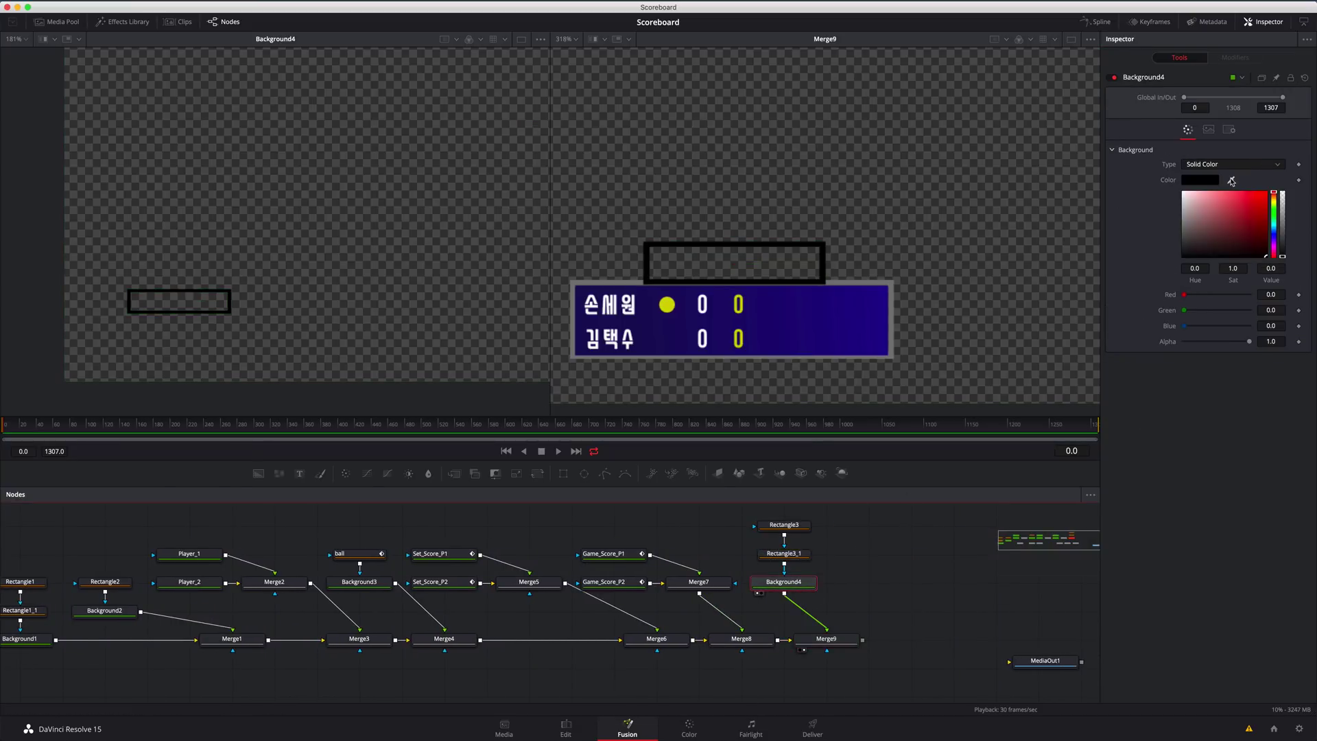
left_click_drag(1231, 180, 1010, 415)
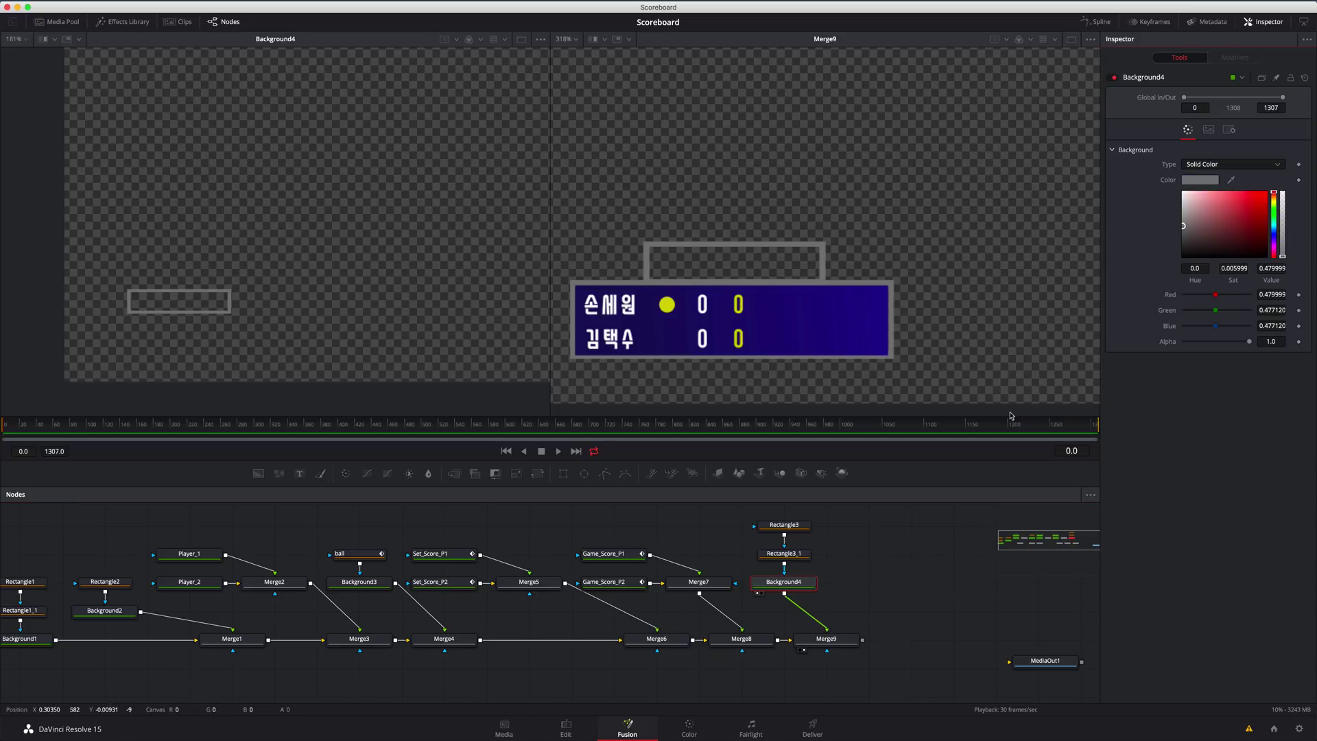
left_click(784, 553)
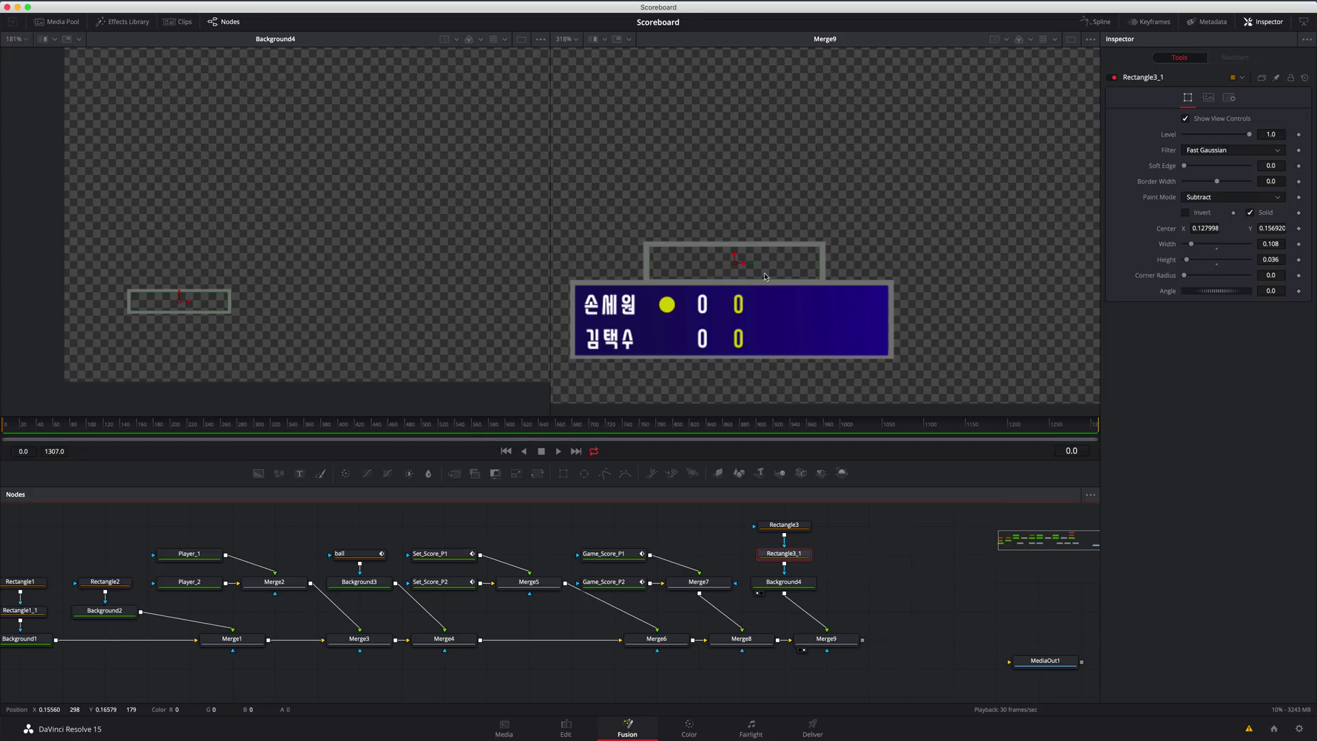
Step: Round the frame's corners: Rectangle3 corner radius 0.138, Rectangle3_1 radius dragged up
key("super+Tab")
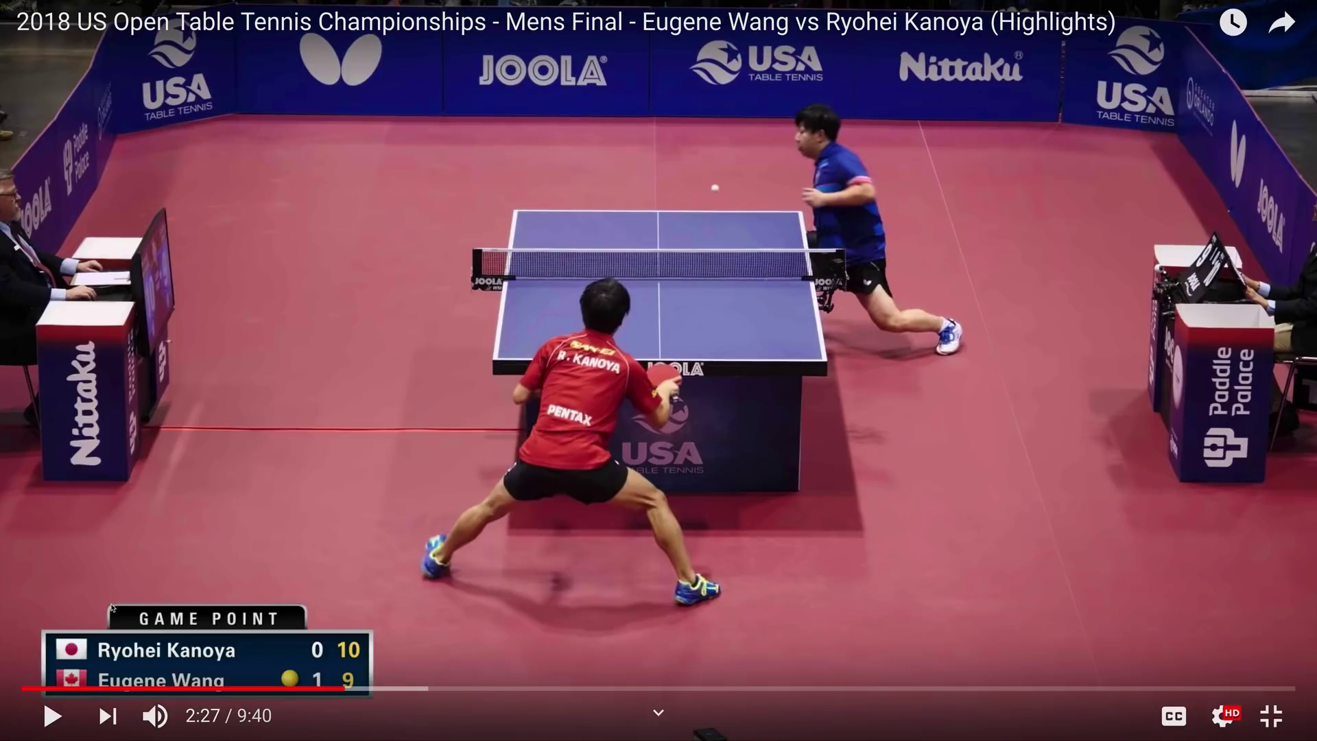
key("super+Tab")
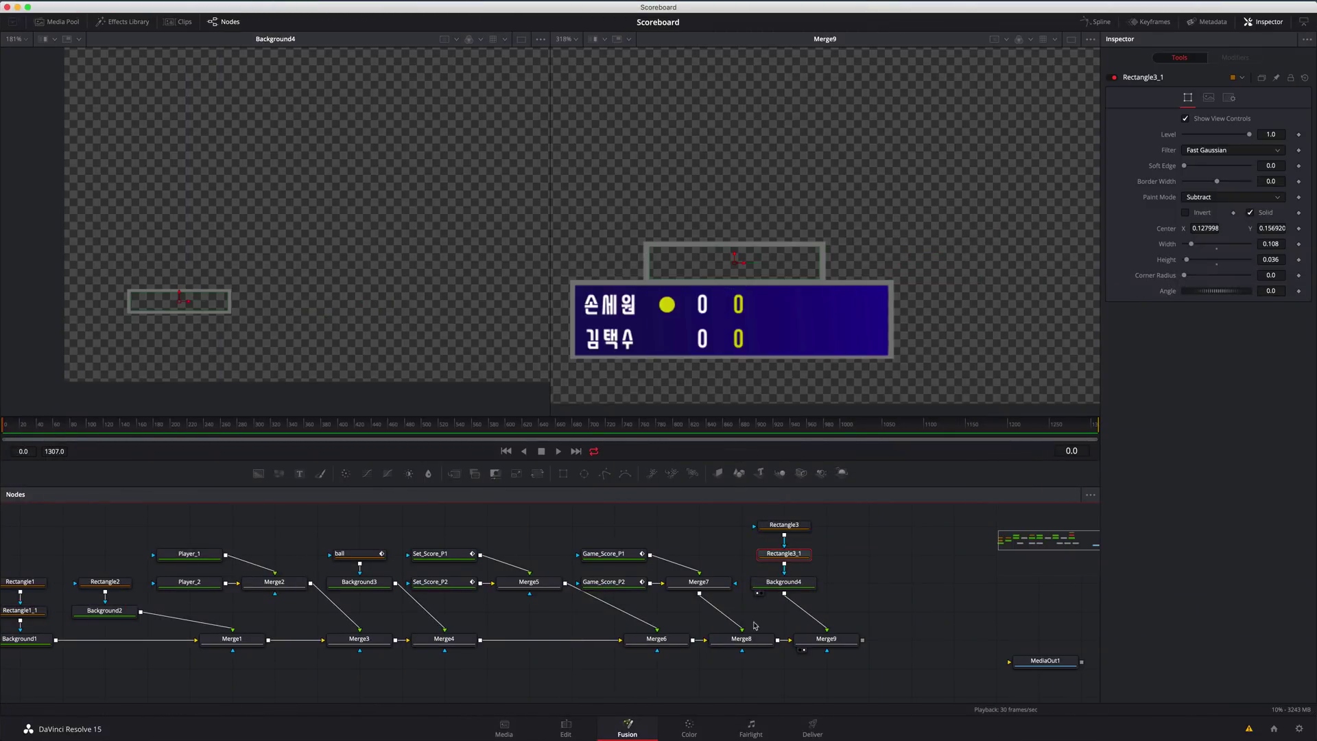
left_click(788, 525)
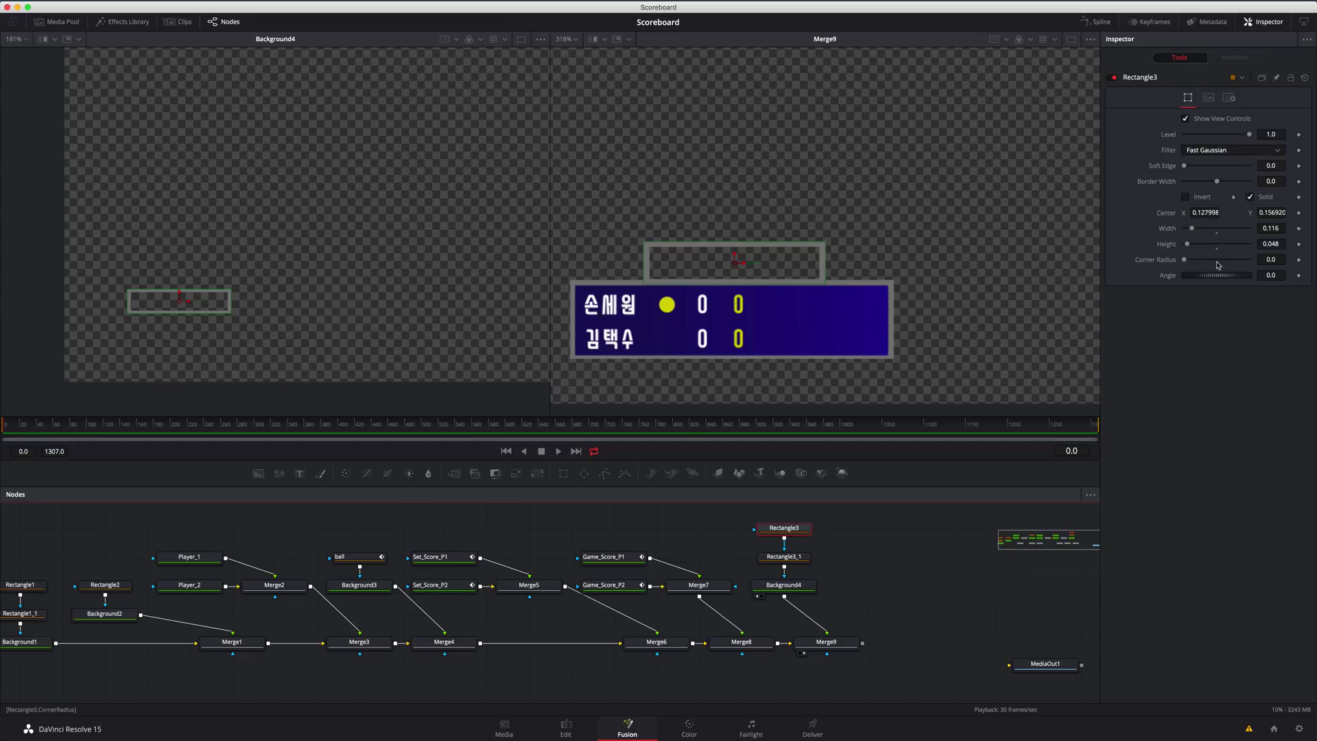
left_click(1267, 260)
type("0.138")
key("Return")
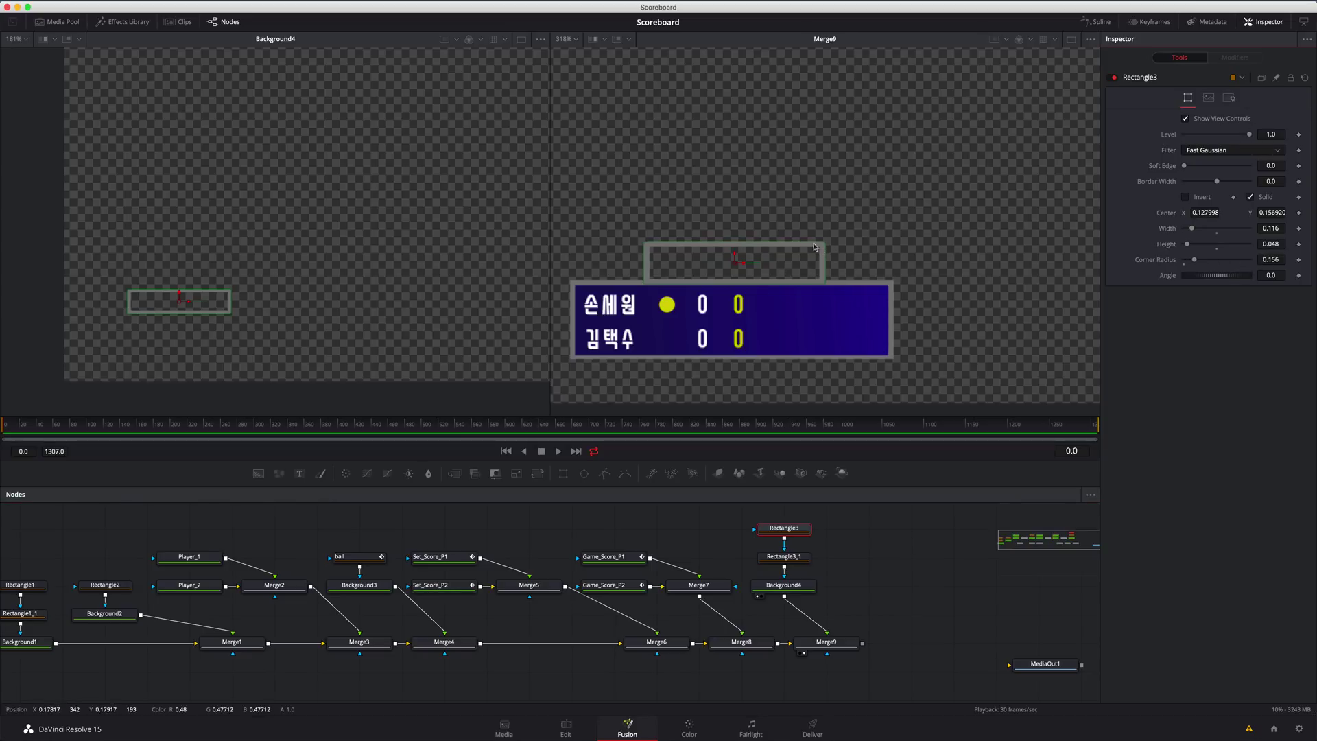
left_click(784, 557)
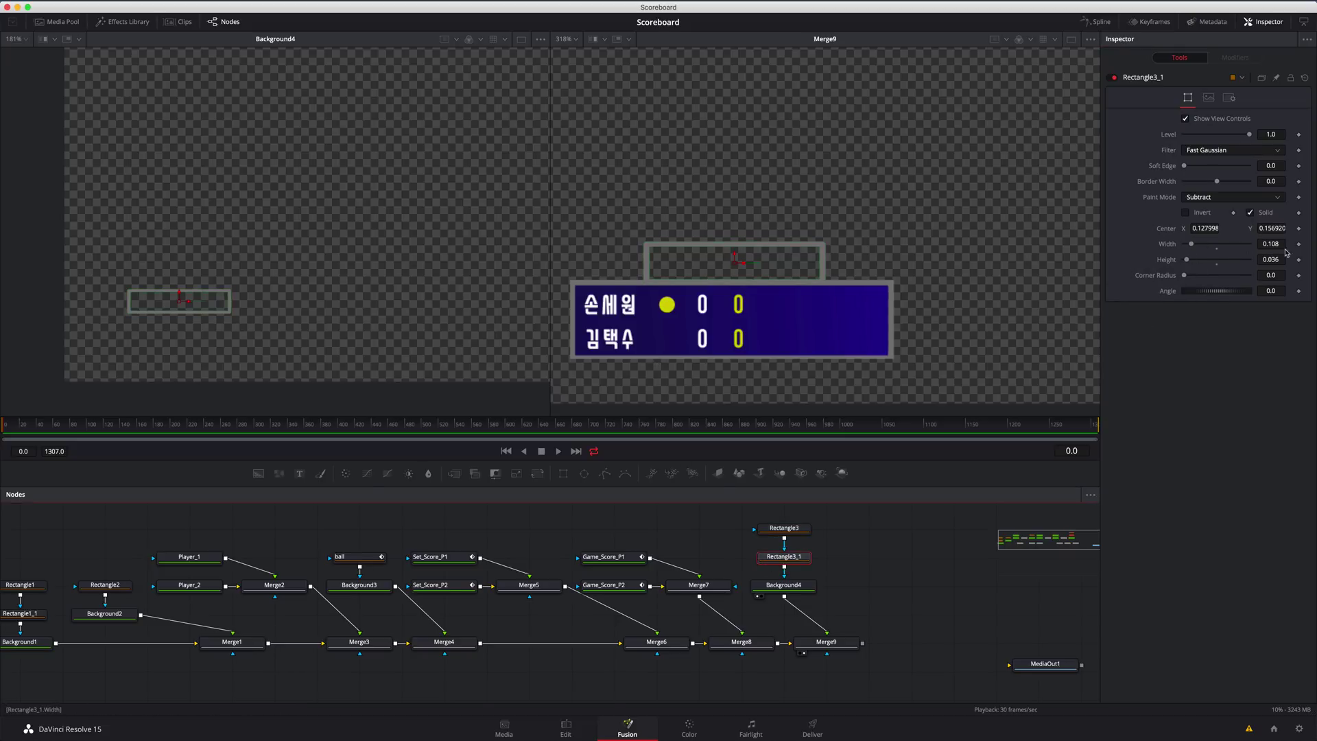
left_click_drag(1265, 275, 1282, 275)
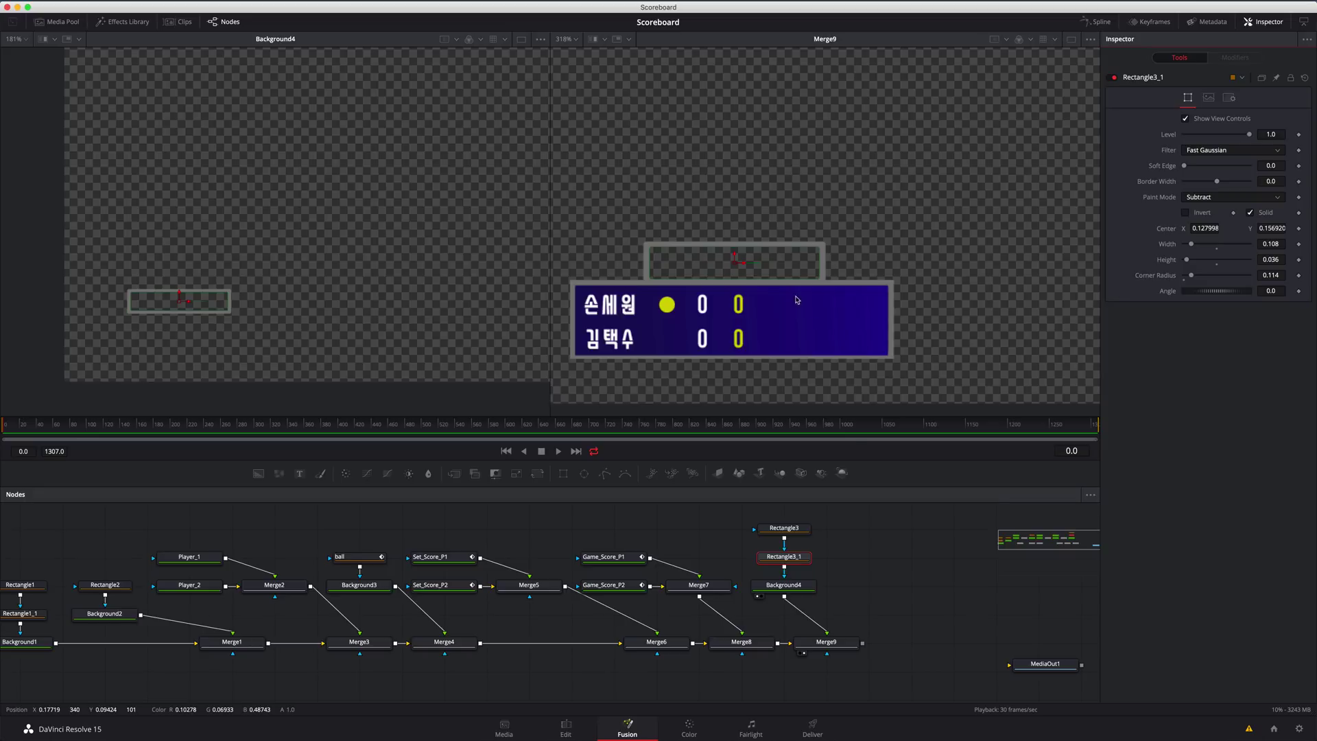
Step: Paste a duplicate of the banner box's mask and background and merge it in
key("ctrl+v")
left_click_drag(905, 559, 879, 638)
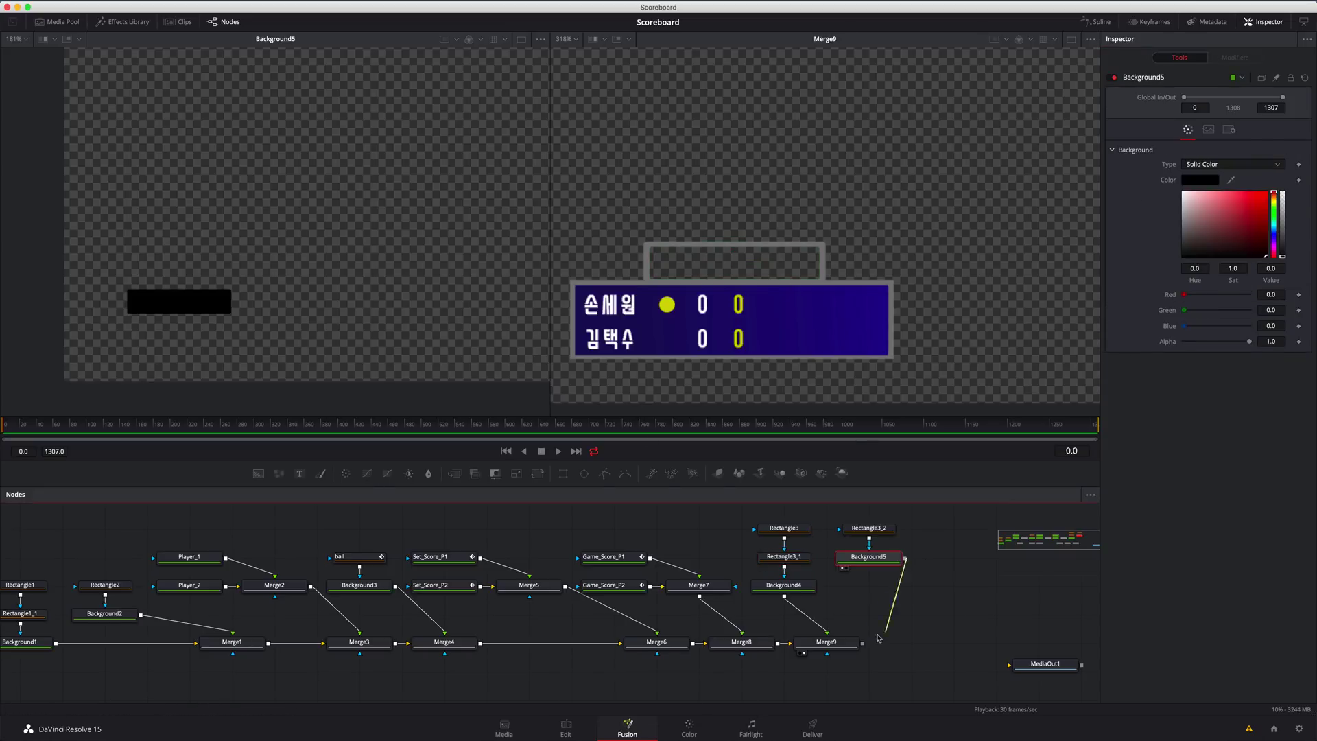
key("2")
key("BackSpace")
Step: Duplicate Game_Score_P1 as a Game_Point text node reading 'Gampe Point' and recolour it
left_click(297, 576)
key("super+c")
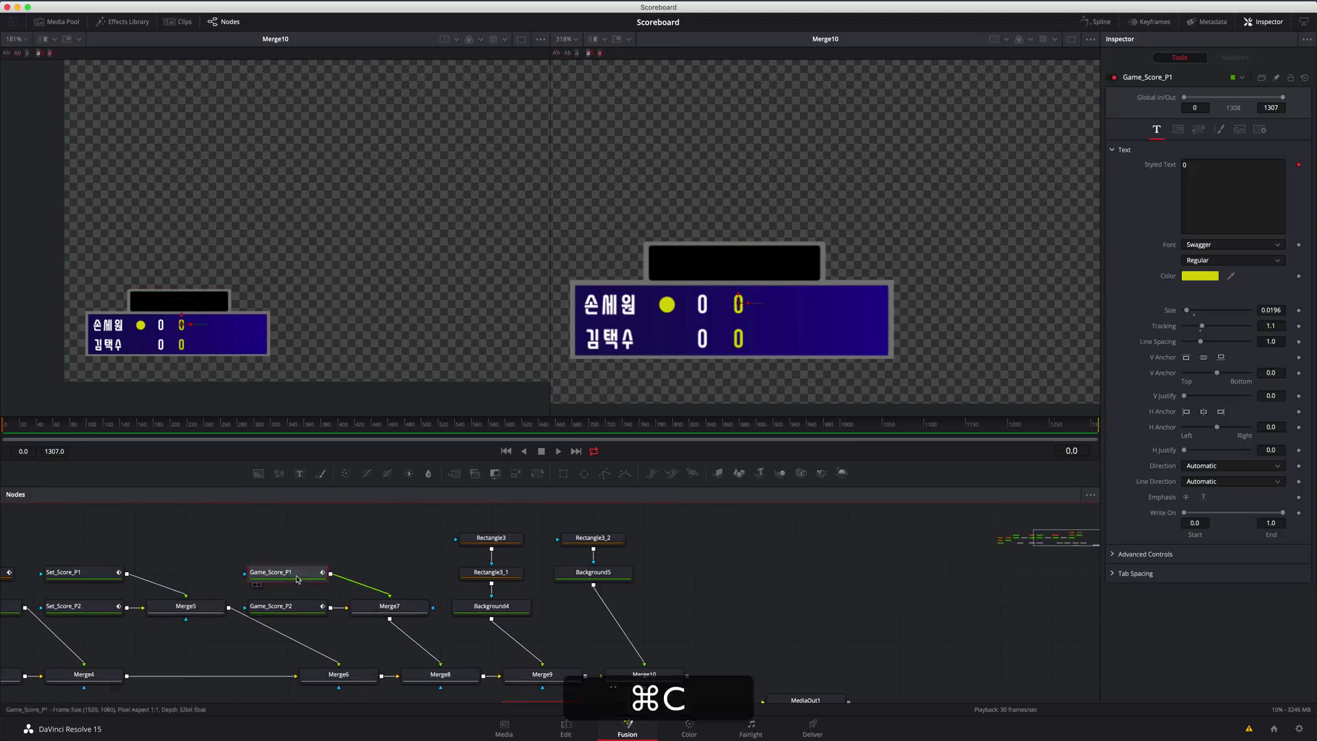
key("super+v")
key("F2")
type("Game_Point")
key("Return")
type("Gampe Point")
left_click(692, 566)
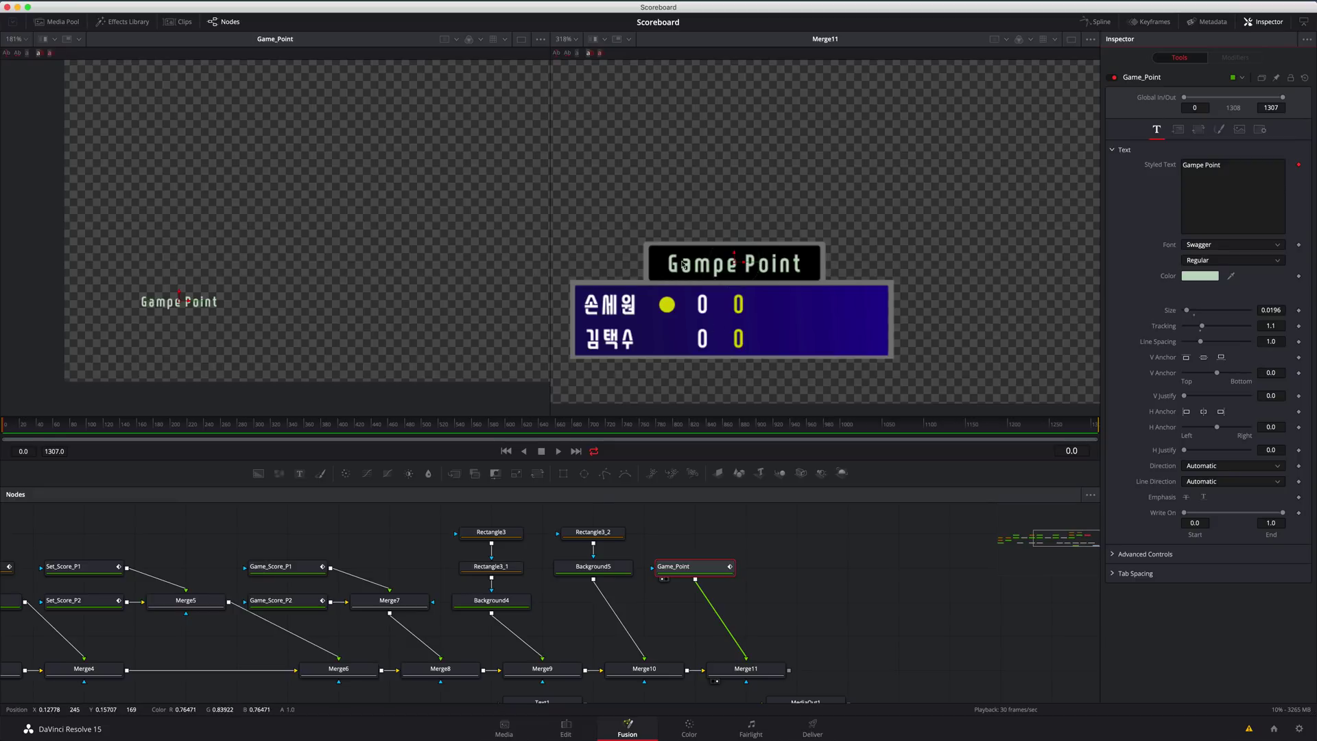
Step: Delete the Merge11 and Merge10 nodes, leaving the box and text disconnected
scroll(601, 534, "down", 1)
scroll(491, 530, "up", 1)
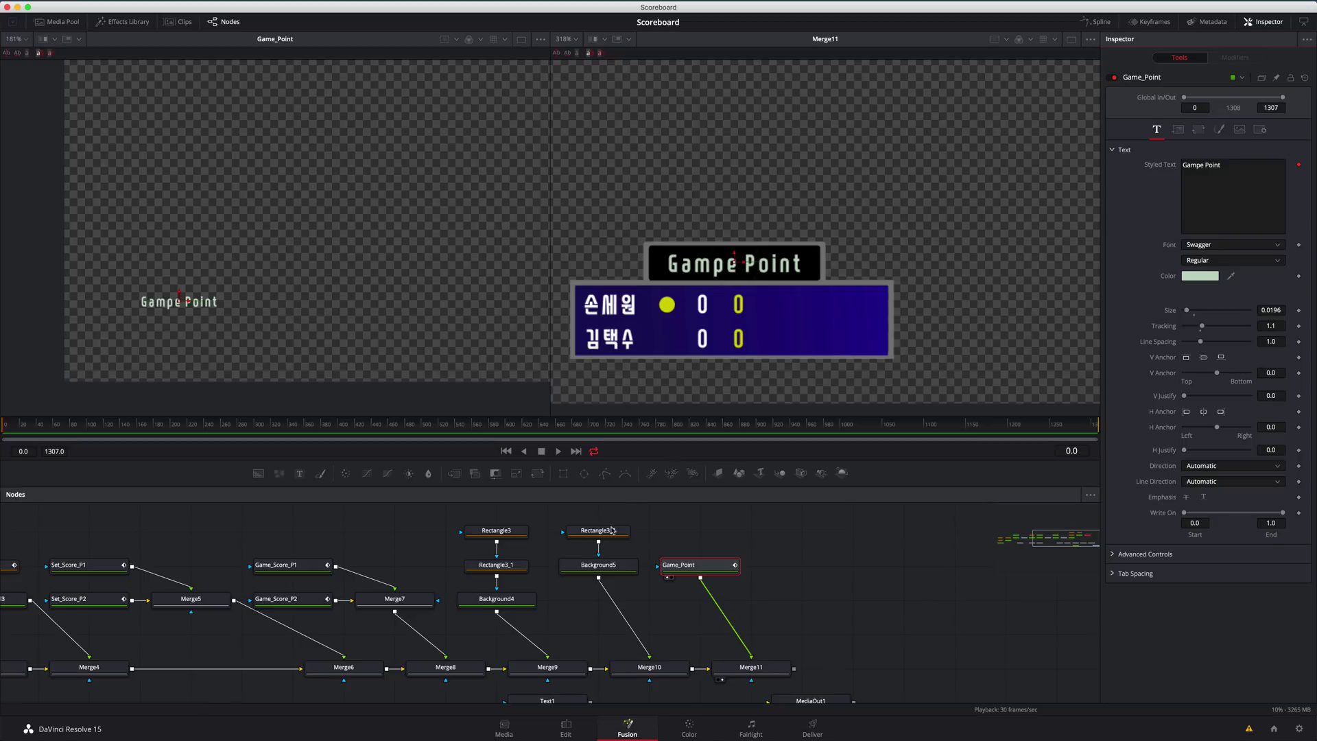
scroll(611, 530, "up", 1)
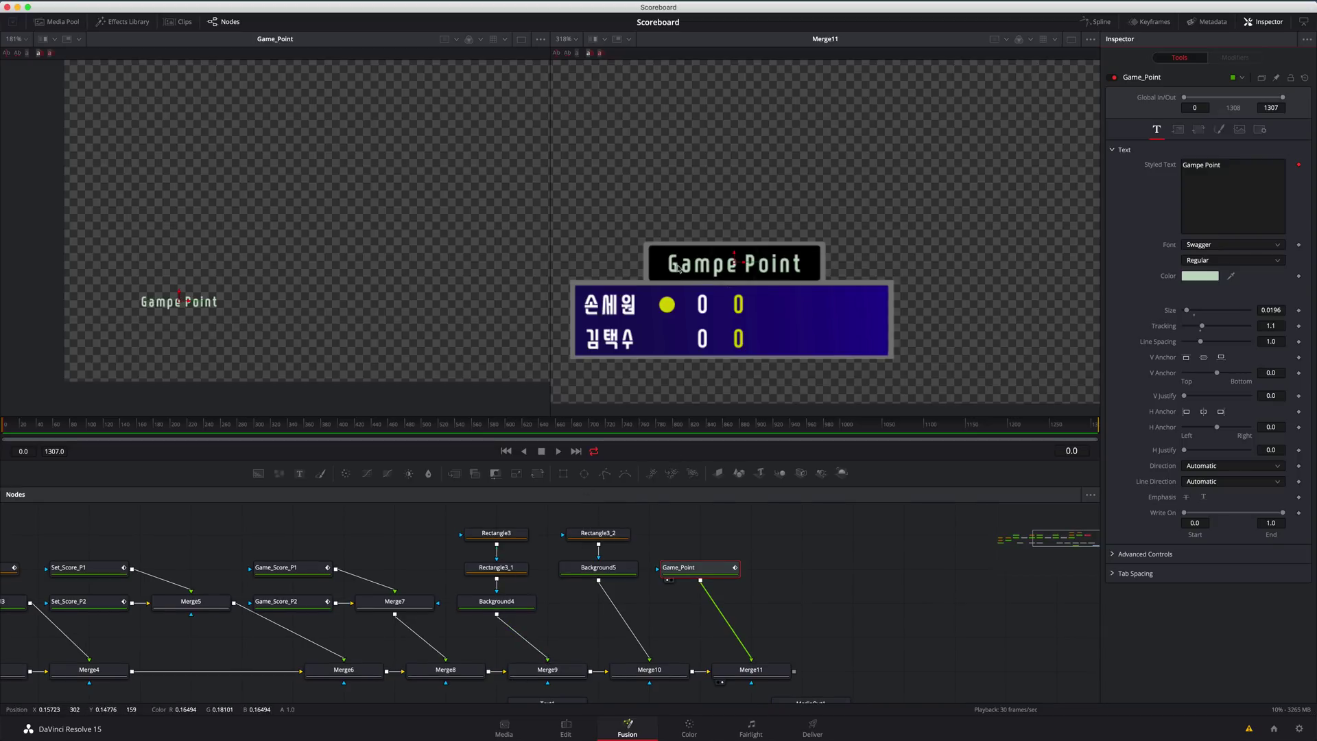
scroll(671, 584, "down", 3)
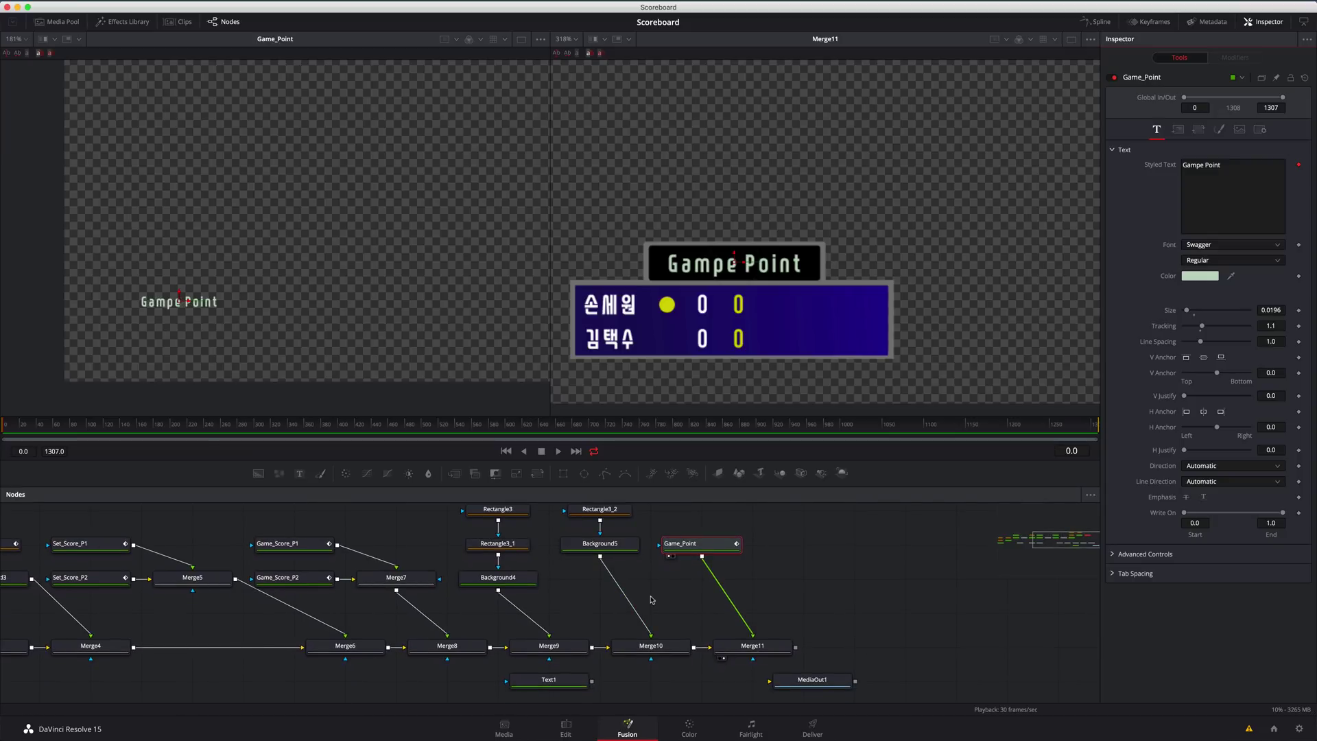
scroll(652, 600, "up", 5)
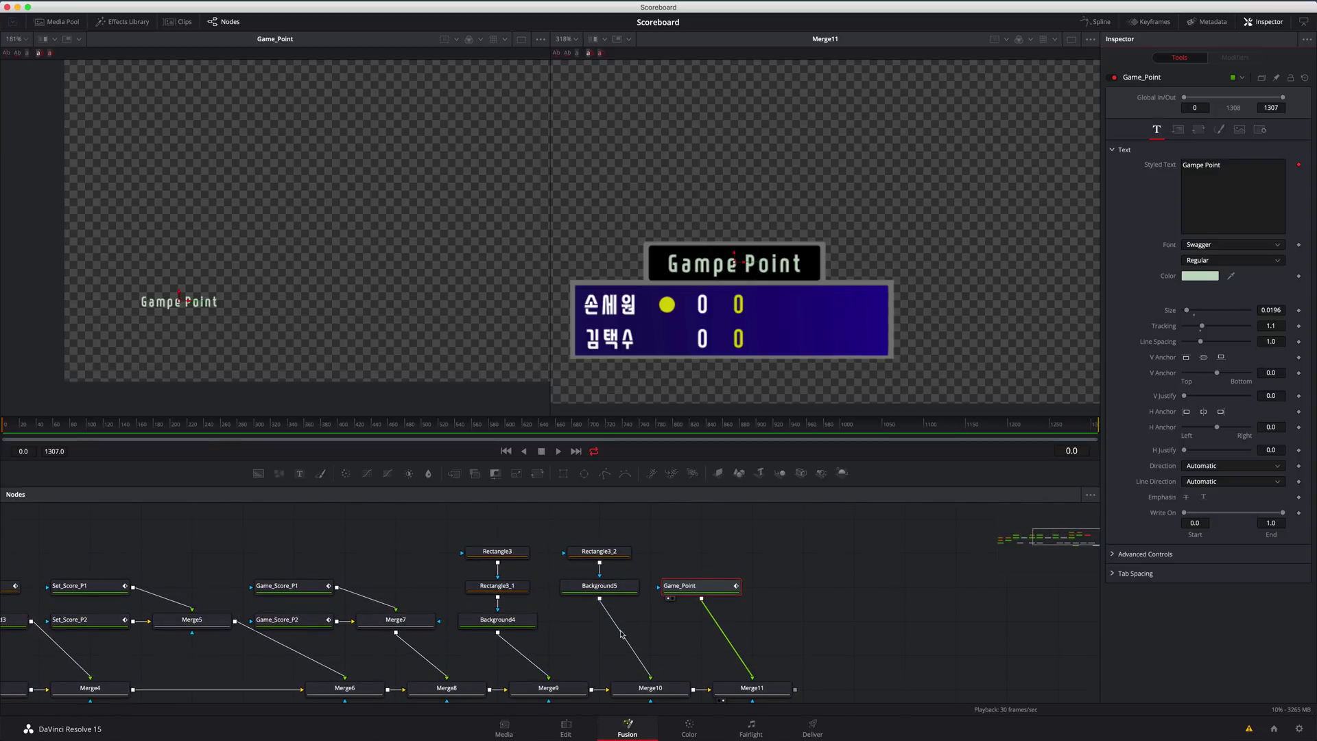
left_click(746, 688)
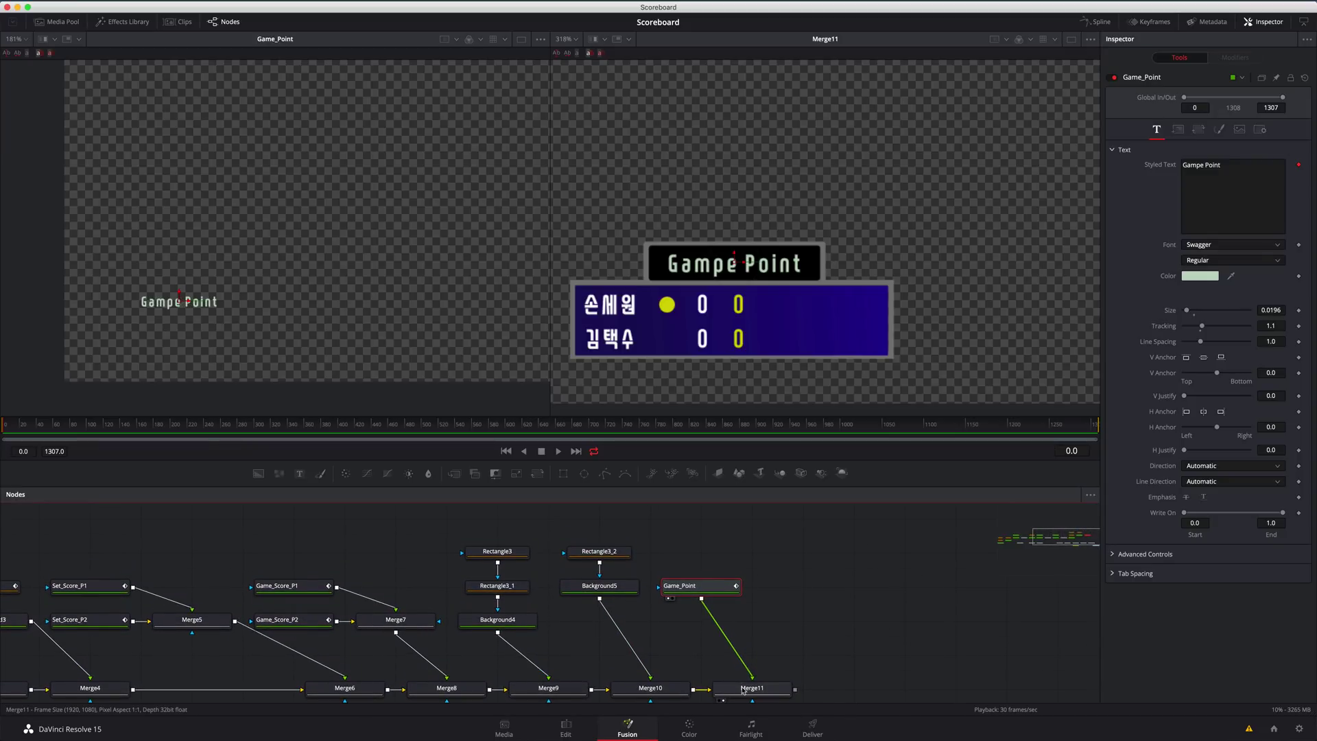
scroll(685, 672, "down", 1)
key("BackSpace")
key("BackSpace")
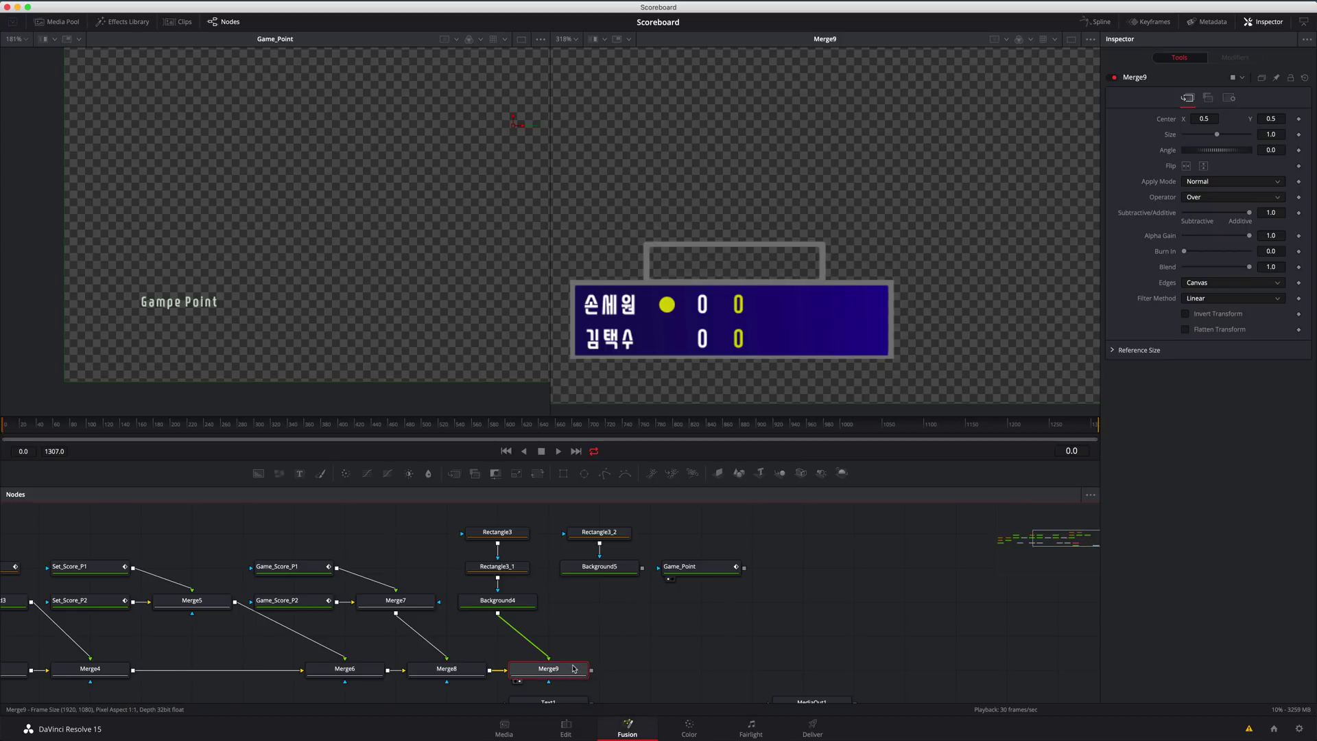
key("BackSpace")
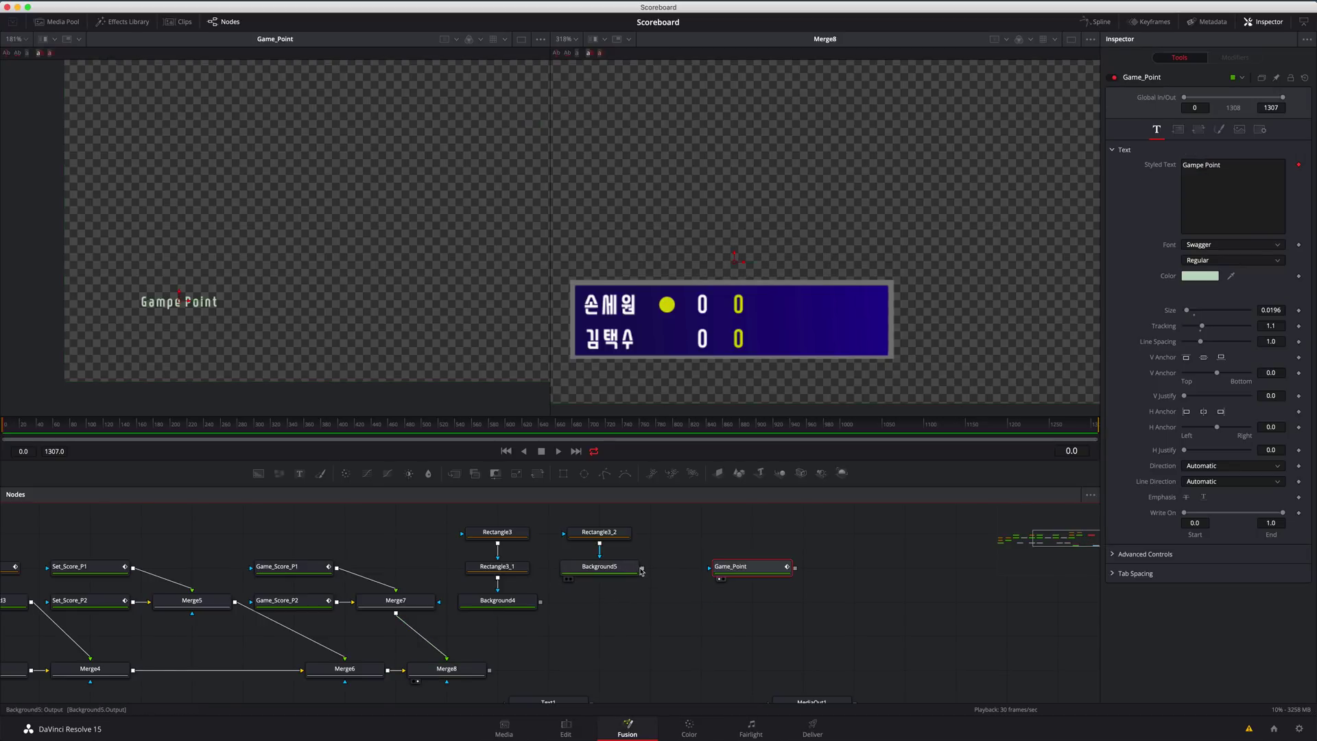
Step: Merge the Gampe Point text onto the duplicate Background5 box and view it
left_click_drag(642, 568, 590, 614)
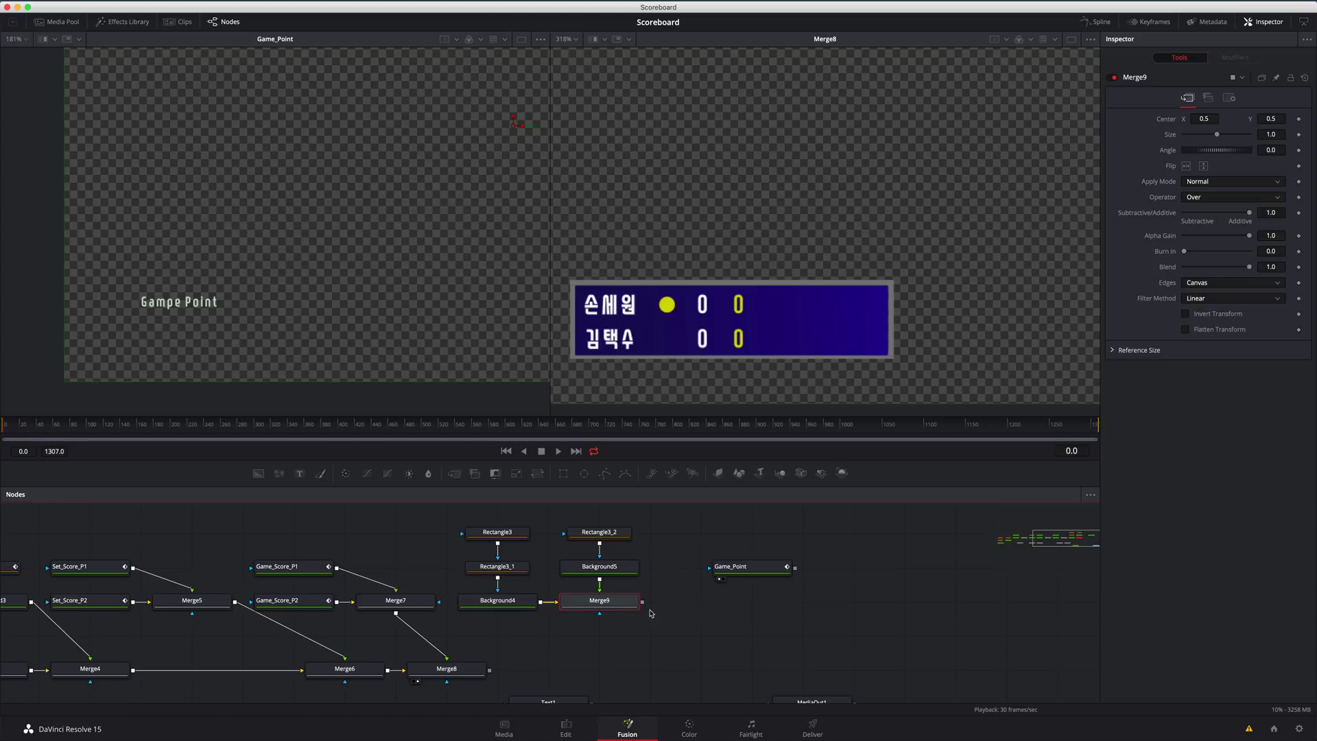
left_click_drag(736, 573, 644, 604)
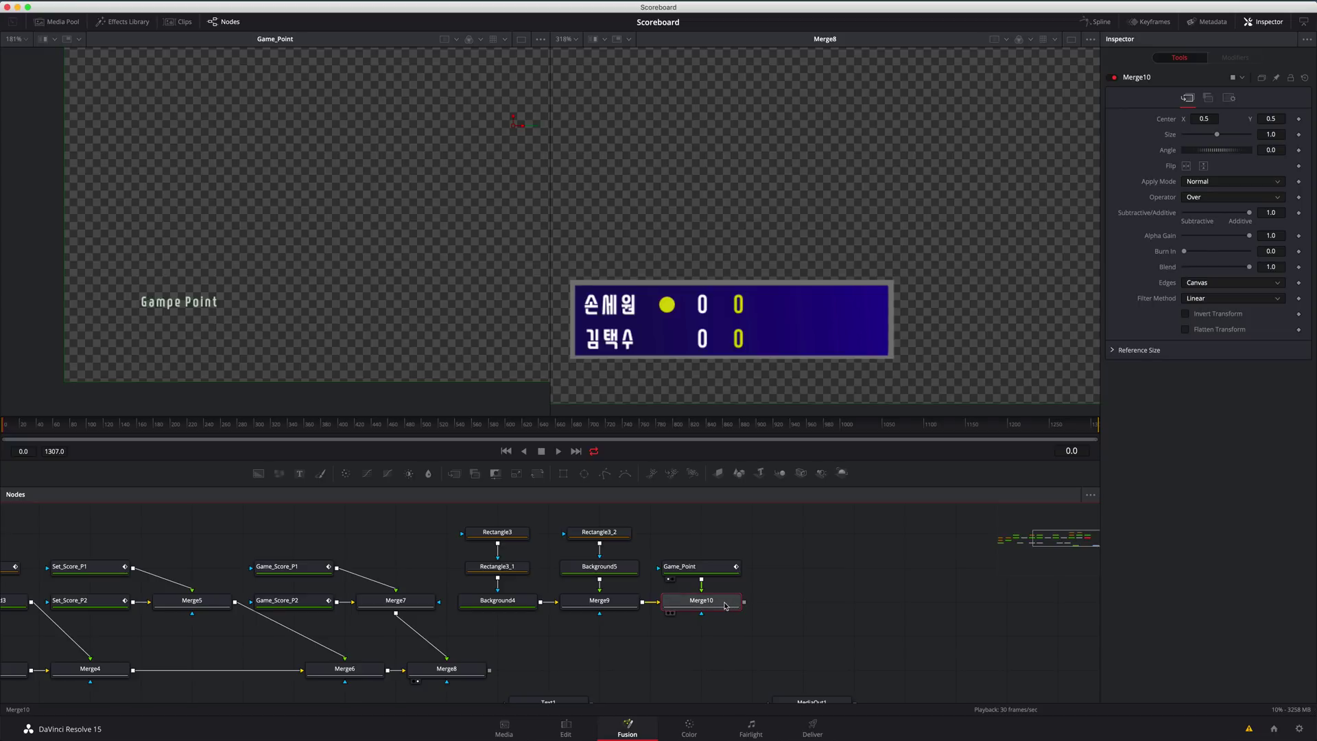
key("1")
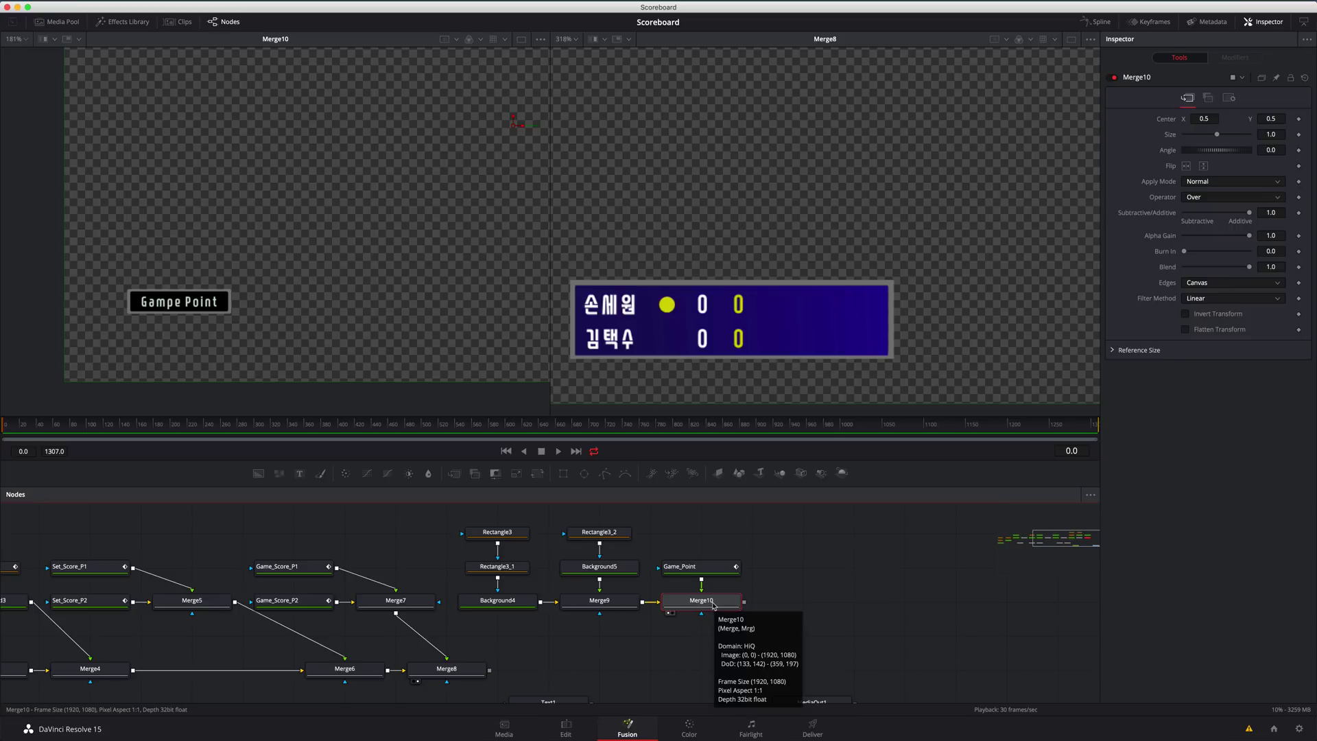
Step: Add a Transform node after Merge10 via the 'xf' tool search and view it
key("shift+space")
type("xf")
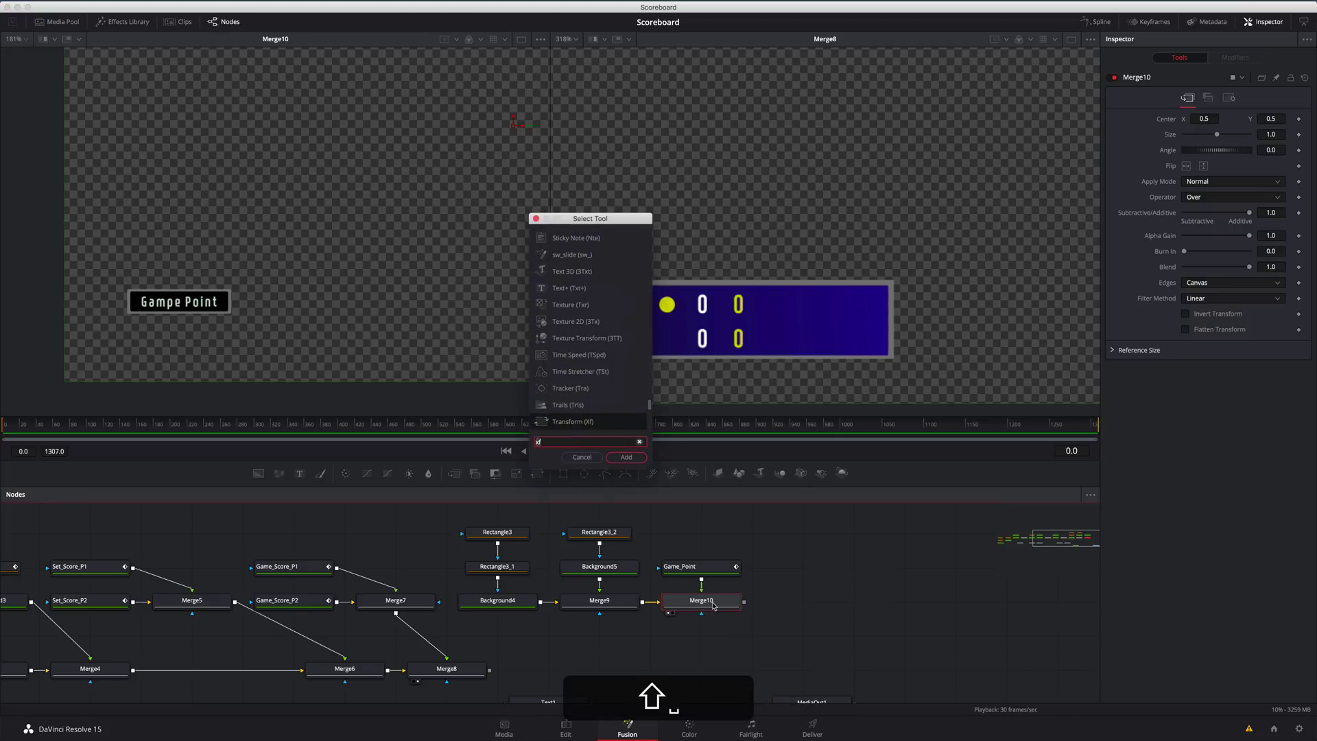
key("Return")
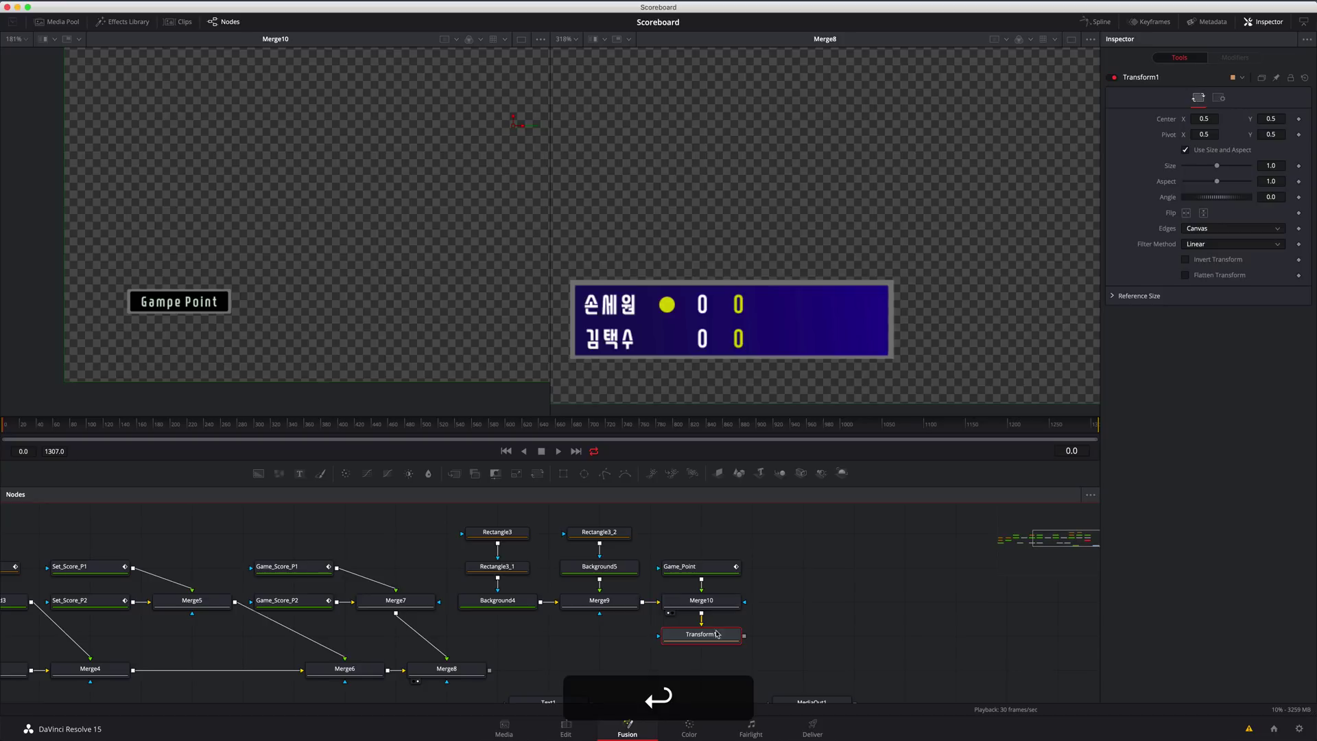
key("1")
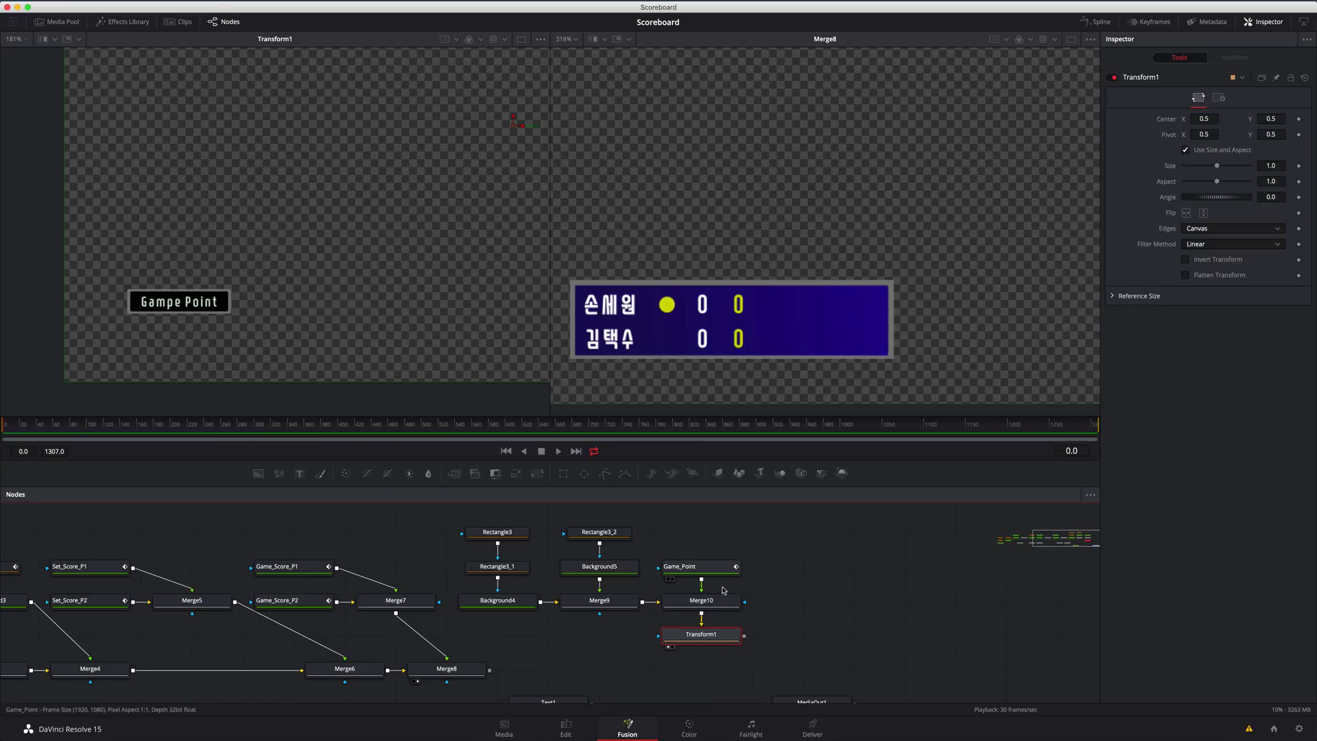
left_click(699, 605)
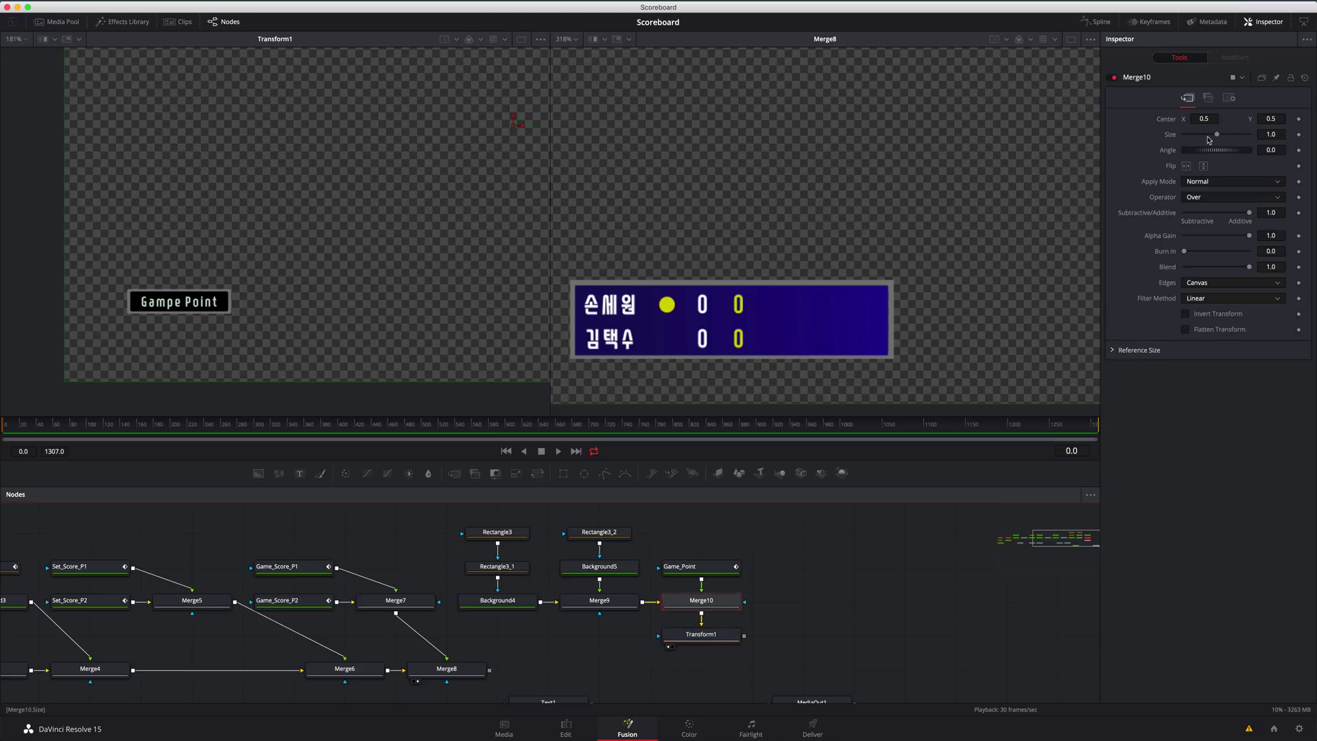
mouse_move(1217, 135)
left_mouse_down()
mouse_move(1242, 136)
mouse_move(1199, 139)
mouse_move(1225, 145)
left_mouse_up()
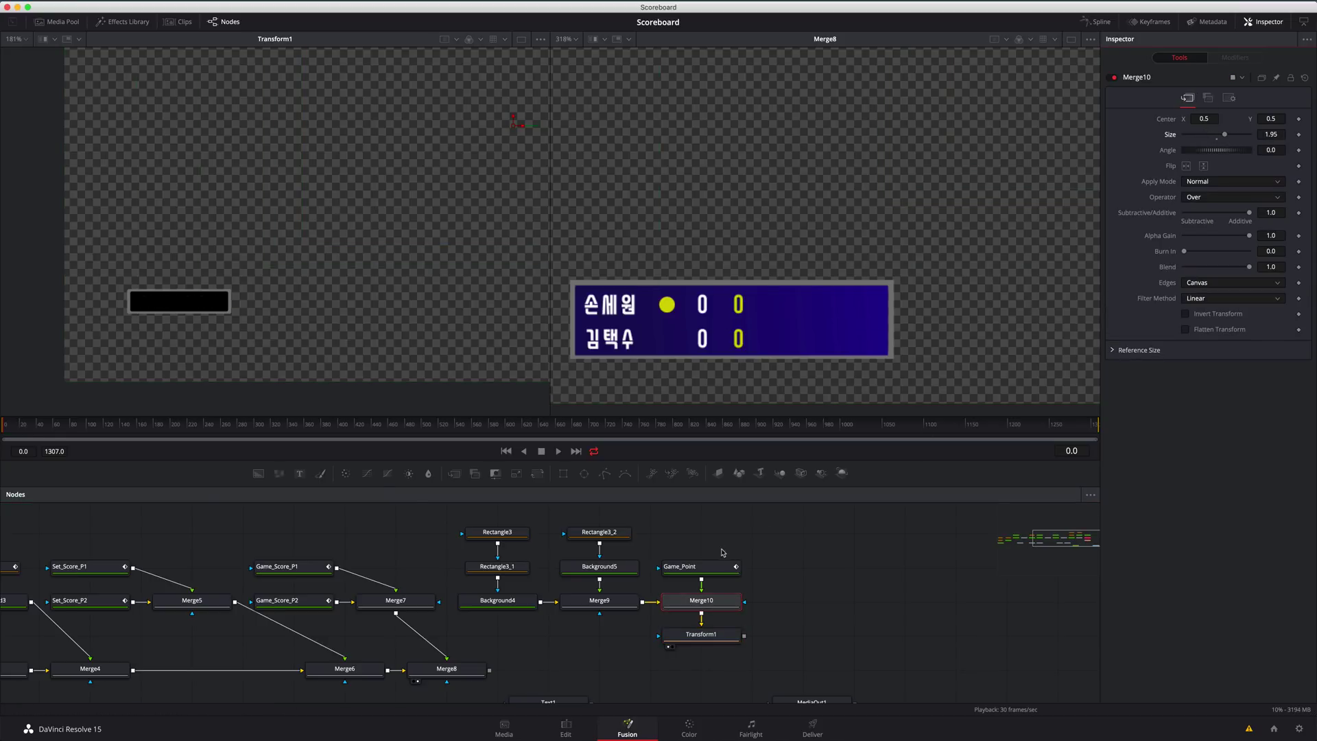
double_click(1217, 137)
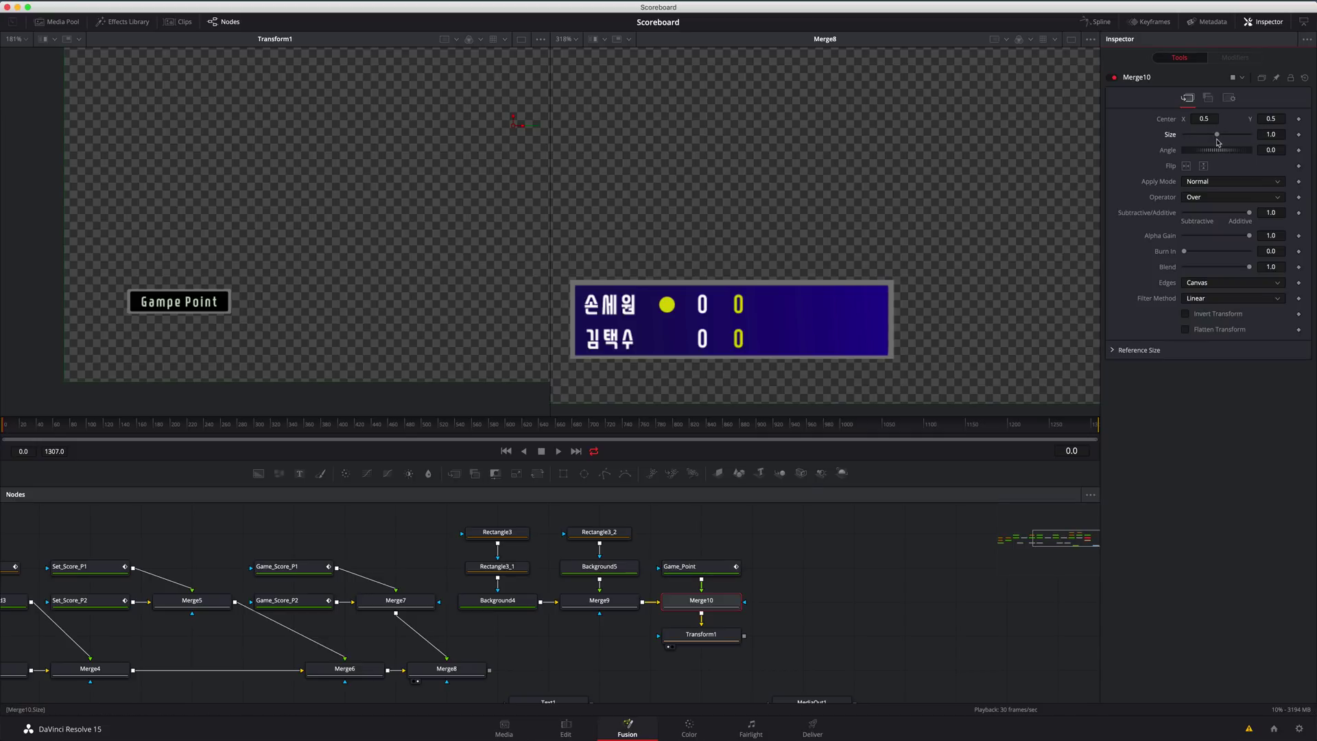
left_click(701, 637)
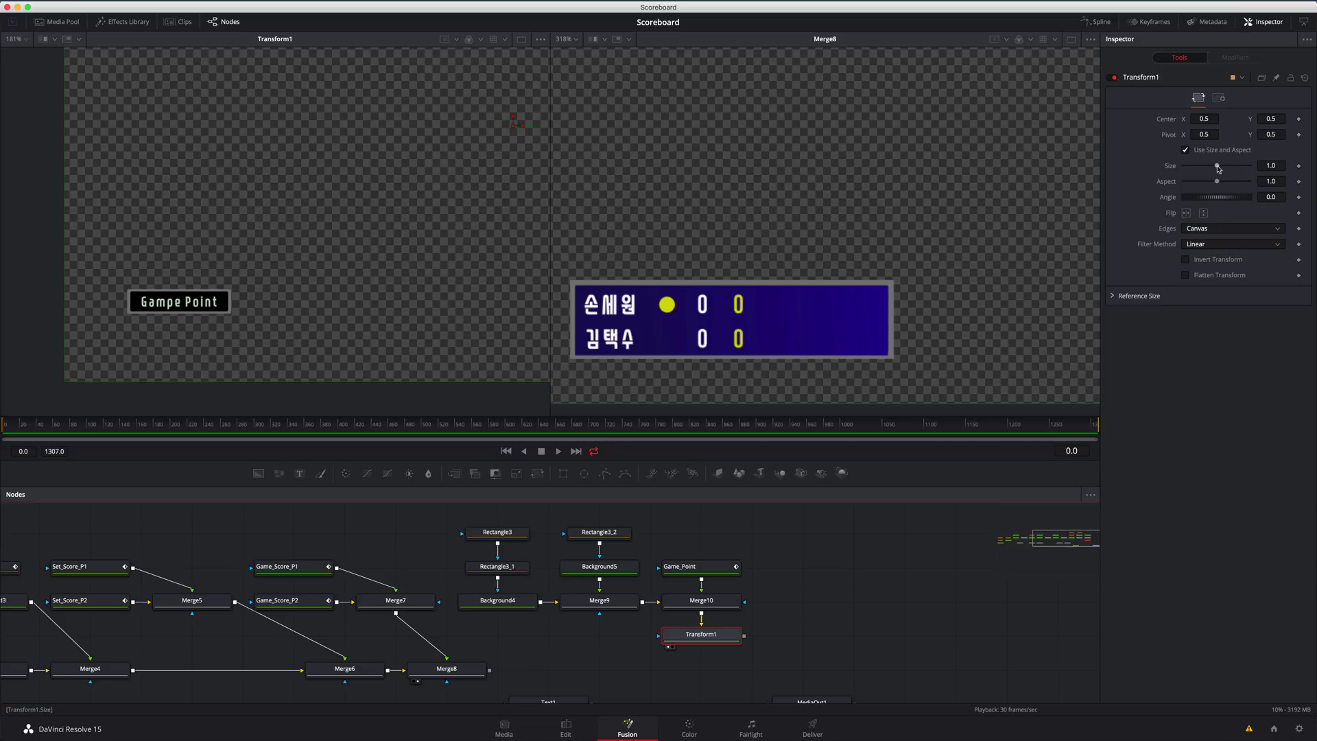
left_click_drag(1219, 168, 1209, 167)
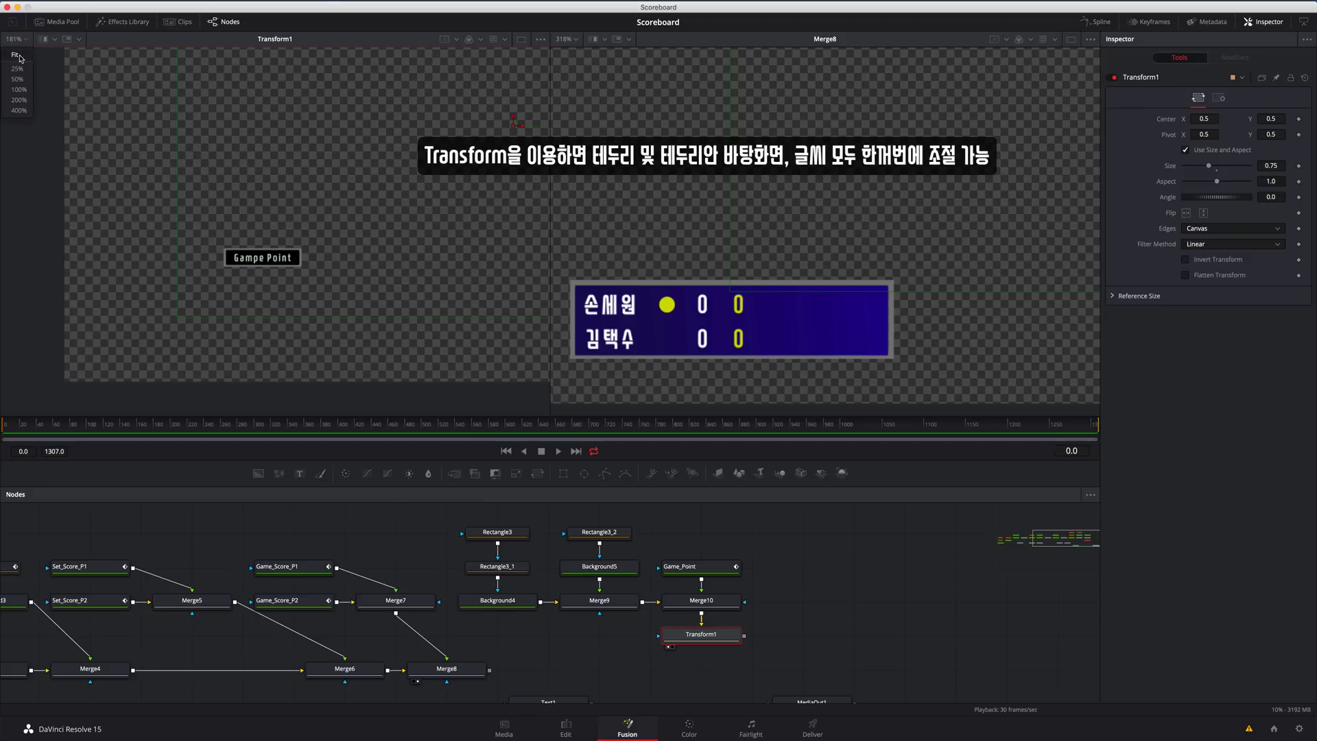
left_click(26, 40)
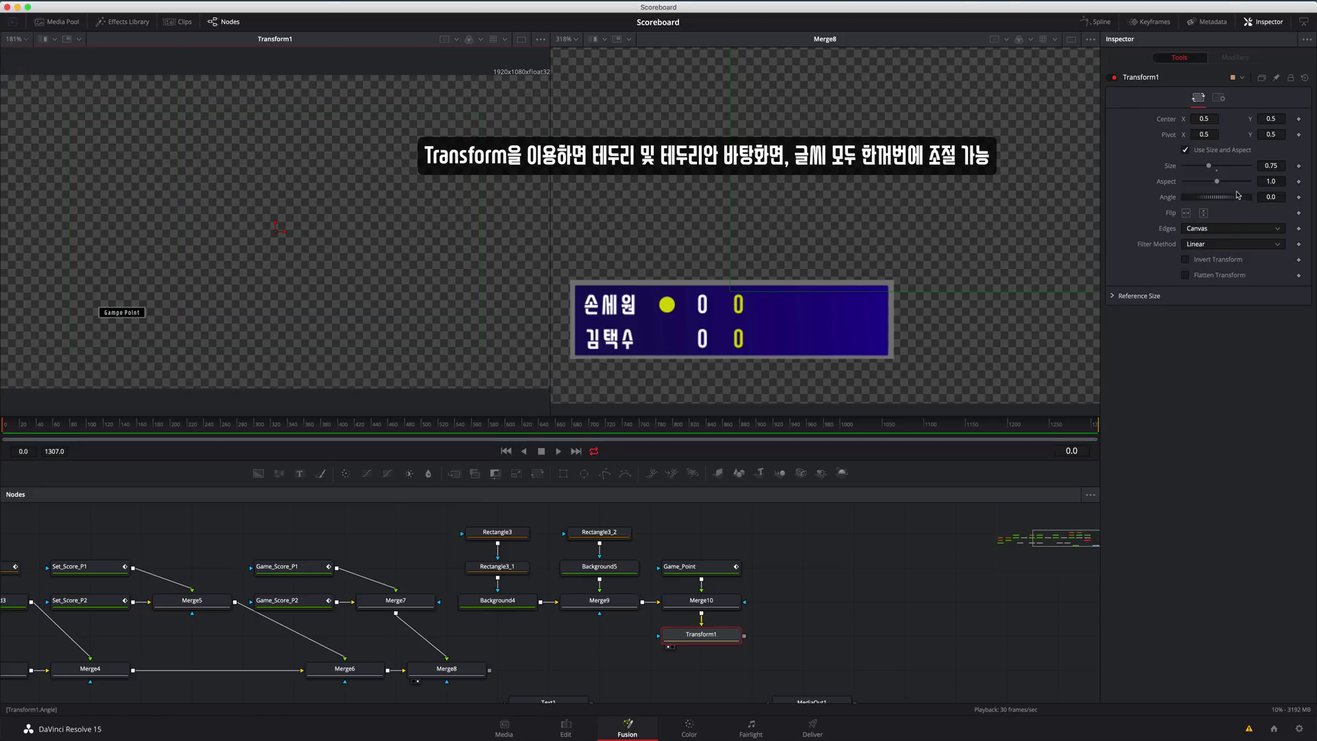
left_click_drag(1209, 166, 1199, 167)
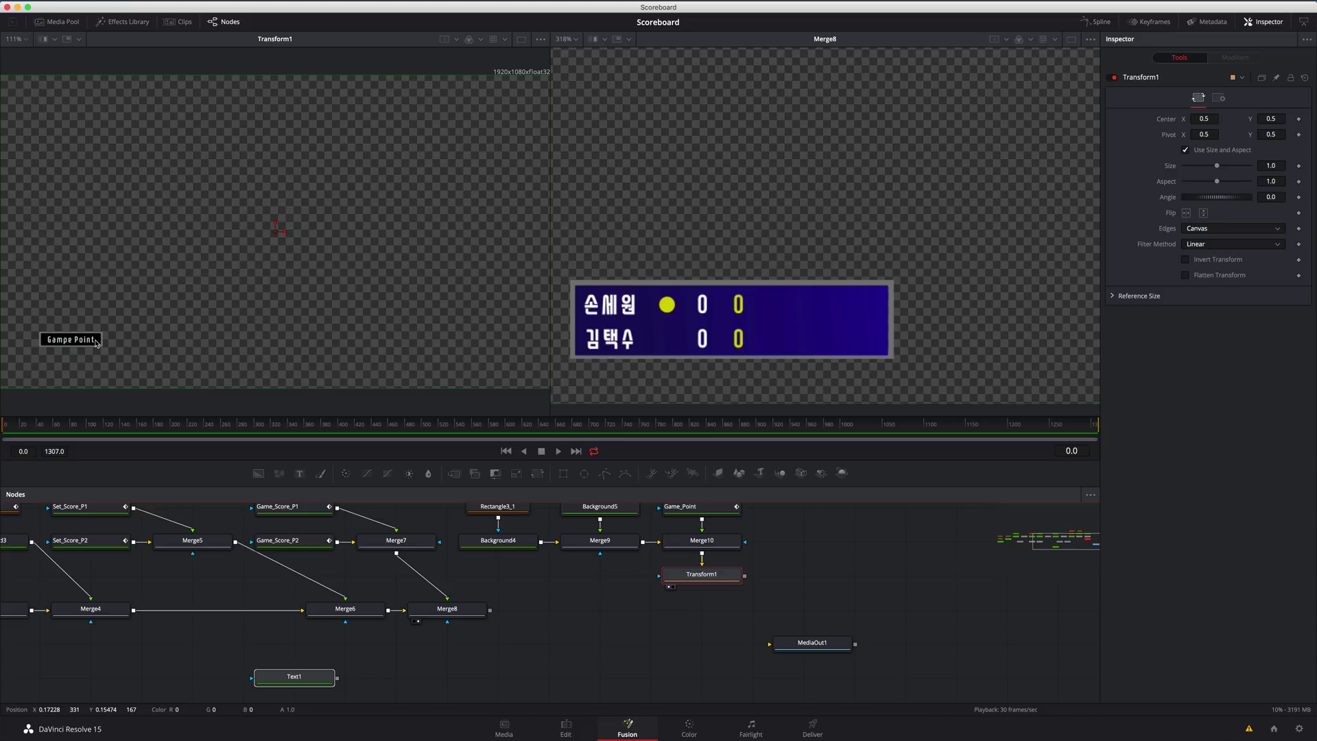
Step: Draw a four-point rectangular Polygon mask just above the Gampe Point banner
left_click(604, 583)
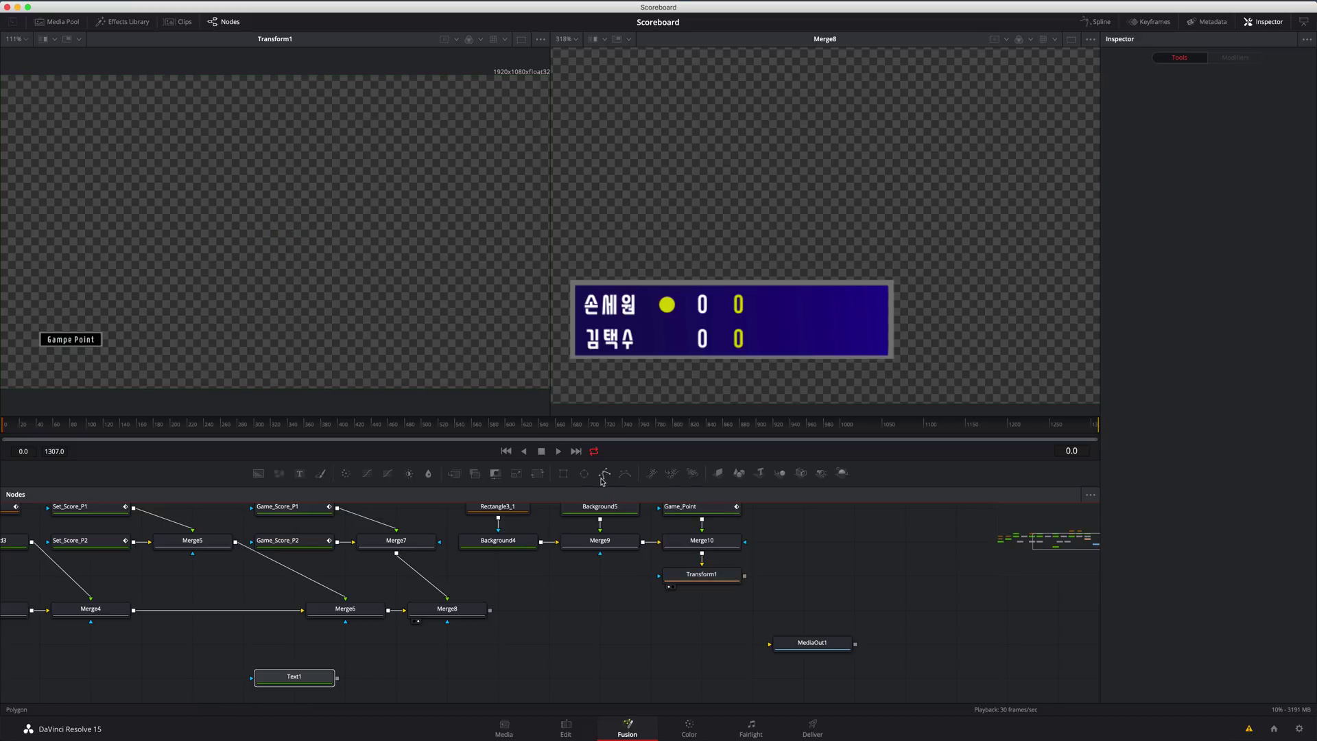
left_click(605, 475)
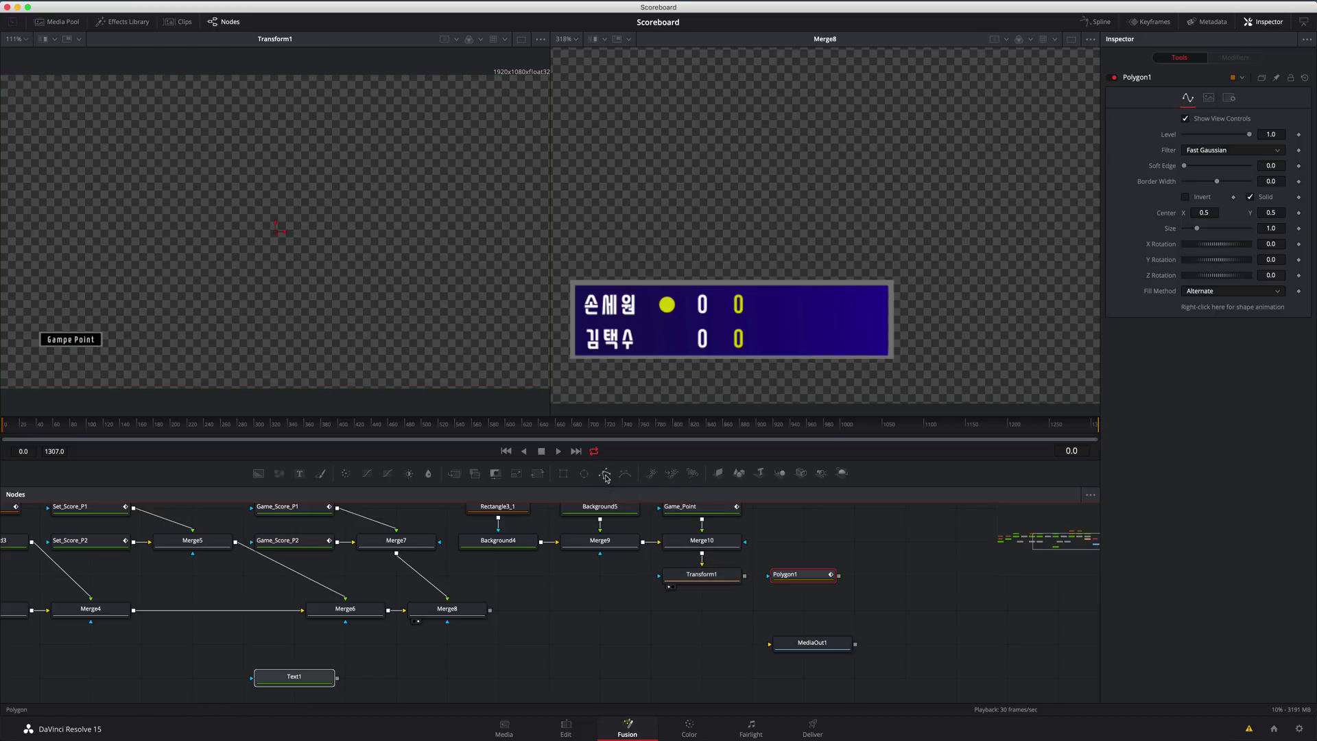
left_click(77, 299)
left_click(167, 296)
scroll(72, 327, "up", 5)
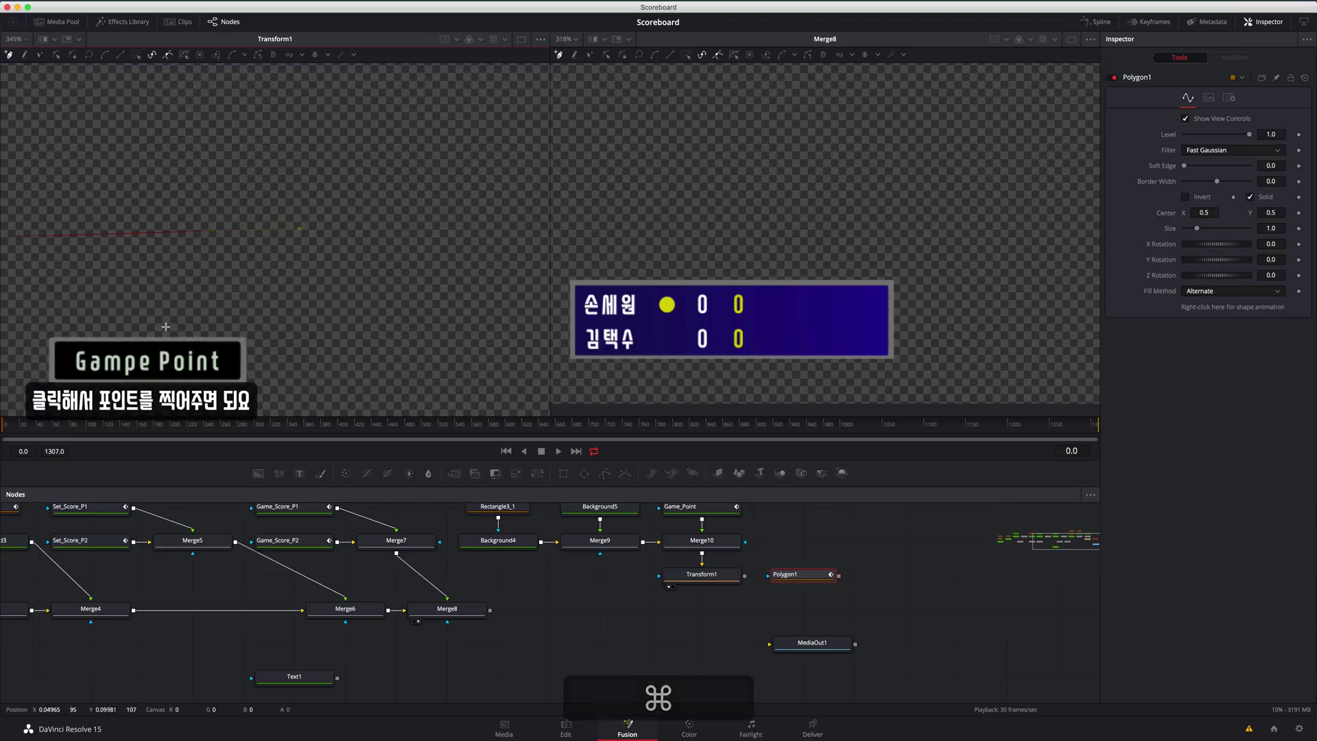
left_click(97, 234)
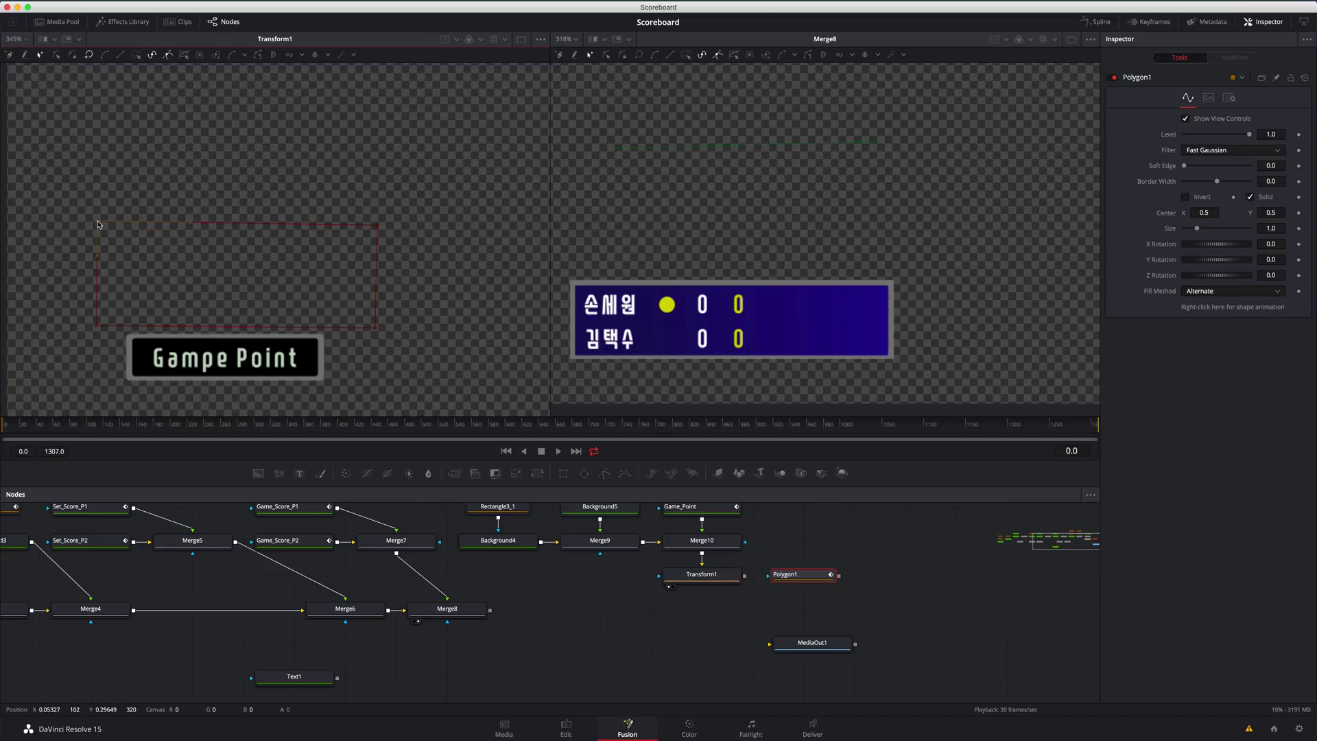
left_click_drag(371, 228, 376, 221)
left_click_drag(96, 328, 94, 333)
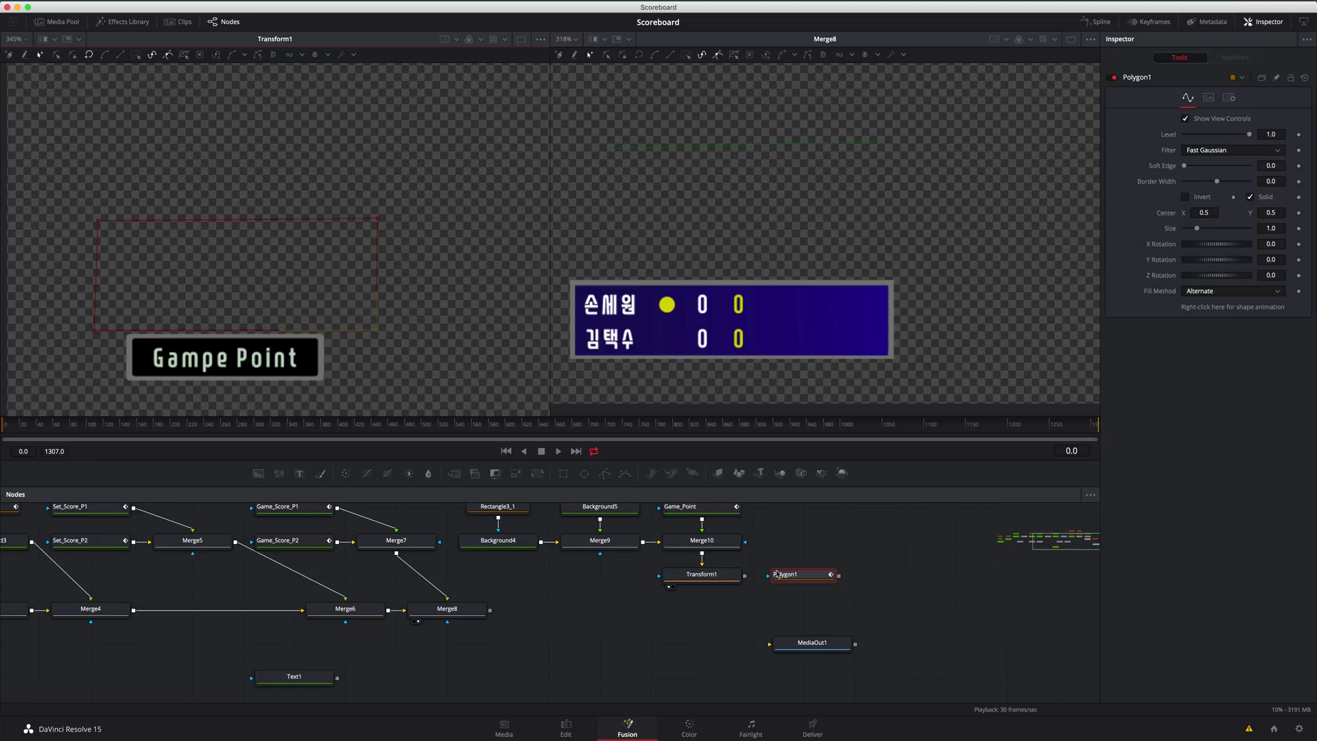
Step: Connect Polygon1 as Transform1's mask input
left_click_drag(744, 575, 774, 579)
scroll(774, 590, "up", 1)
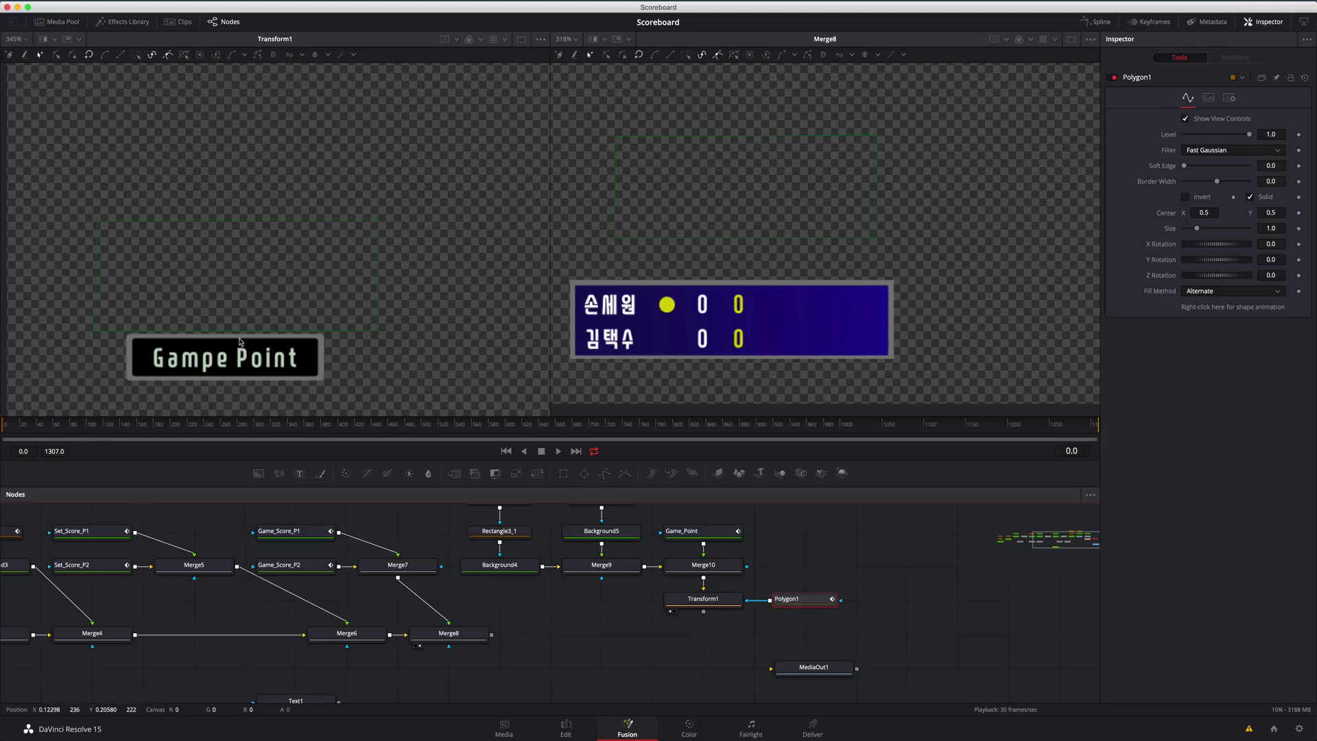
left_click(709, 606)
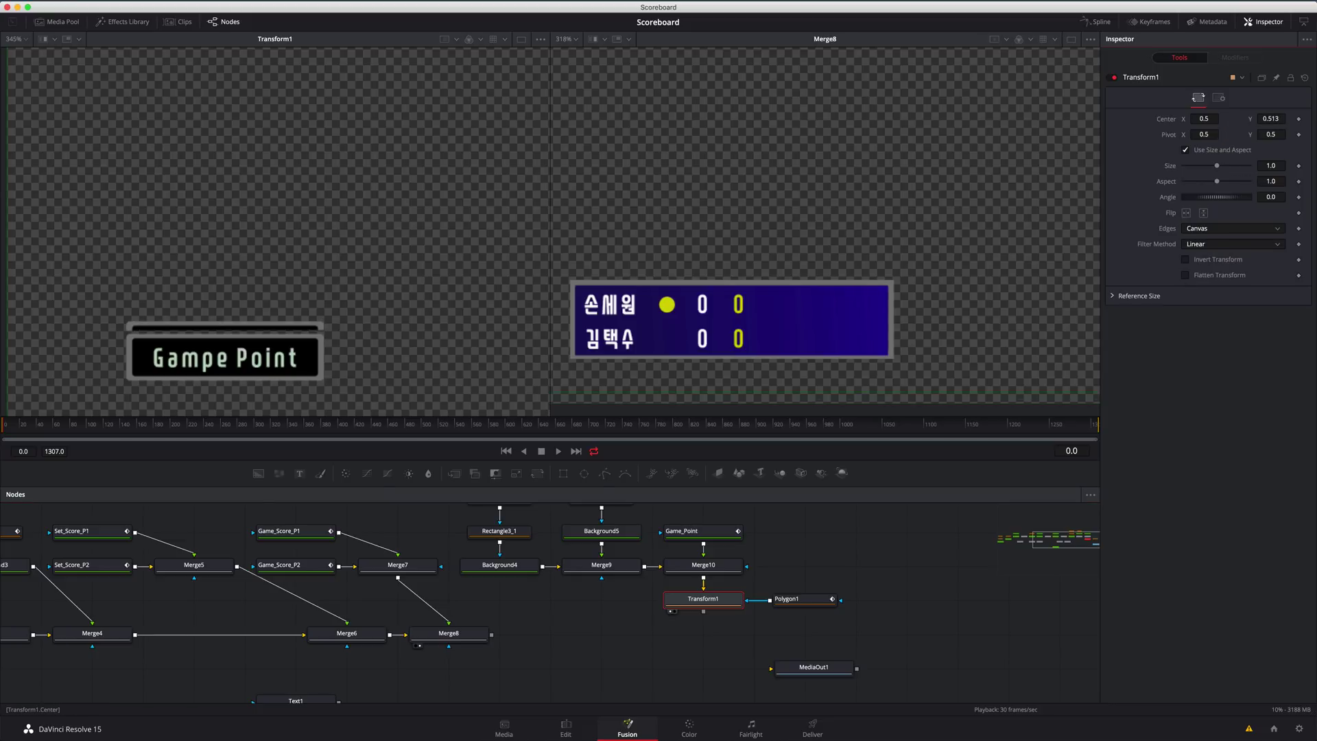
Step: Invert Polygon1, reset Transform1 Center Y to 0.5, and merge the banner over Merge8 as Merge11
mouse_move(1266, 119)
left_mouse_down()
mouse_move(1292, 119)
mouse_move(1269, 118)
left_mouse_up()
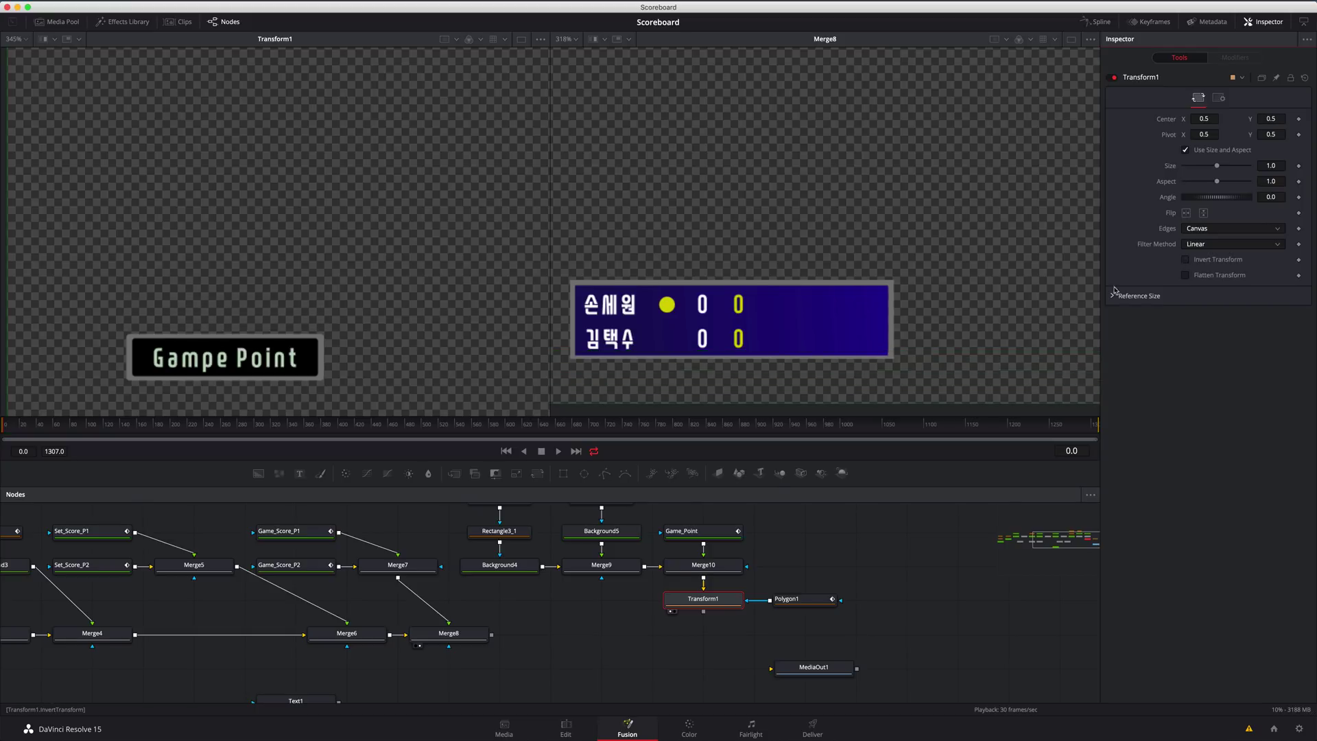
left_click(797, 600)
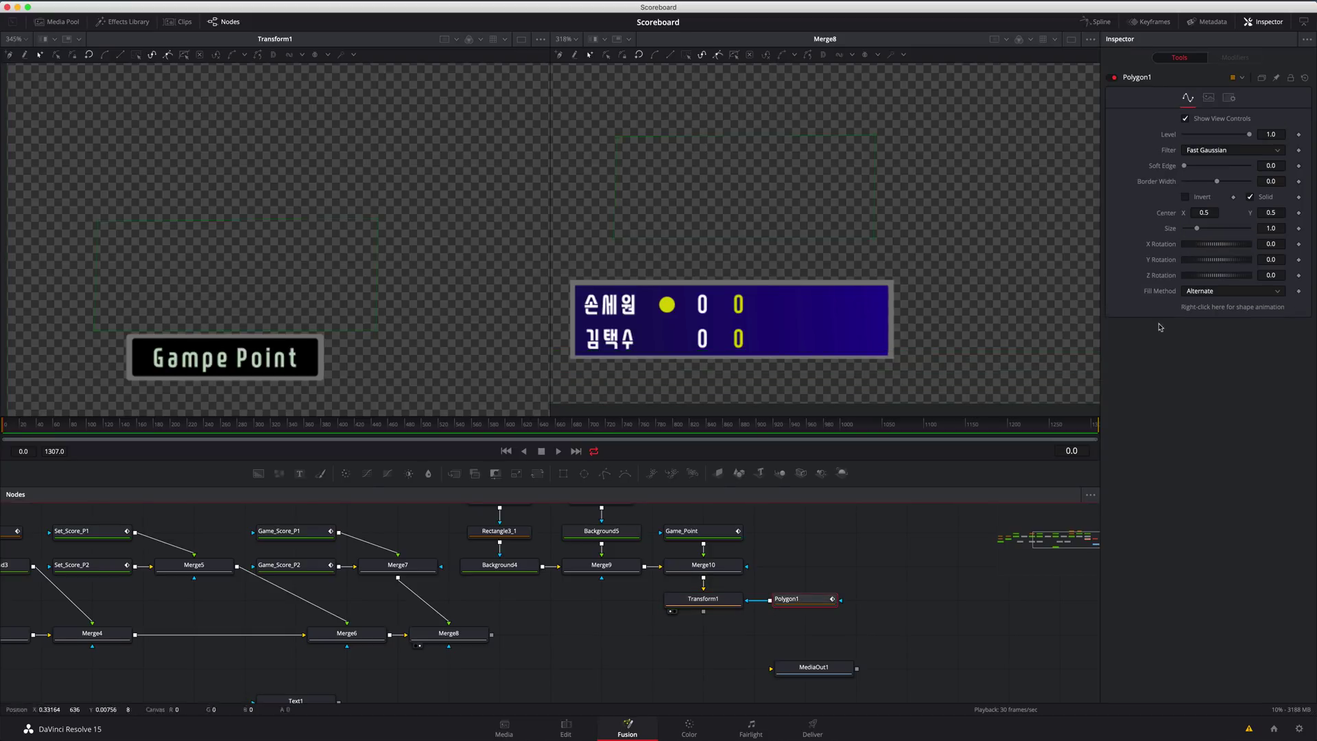
left_click(1185, 198)
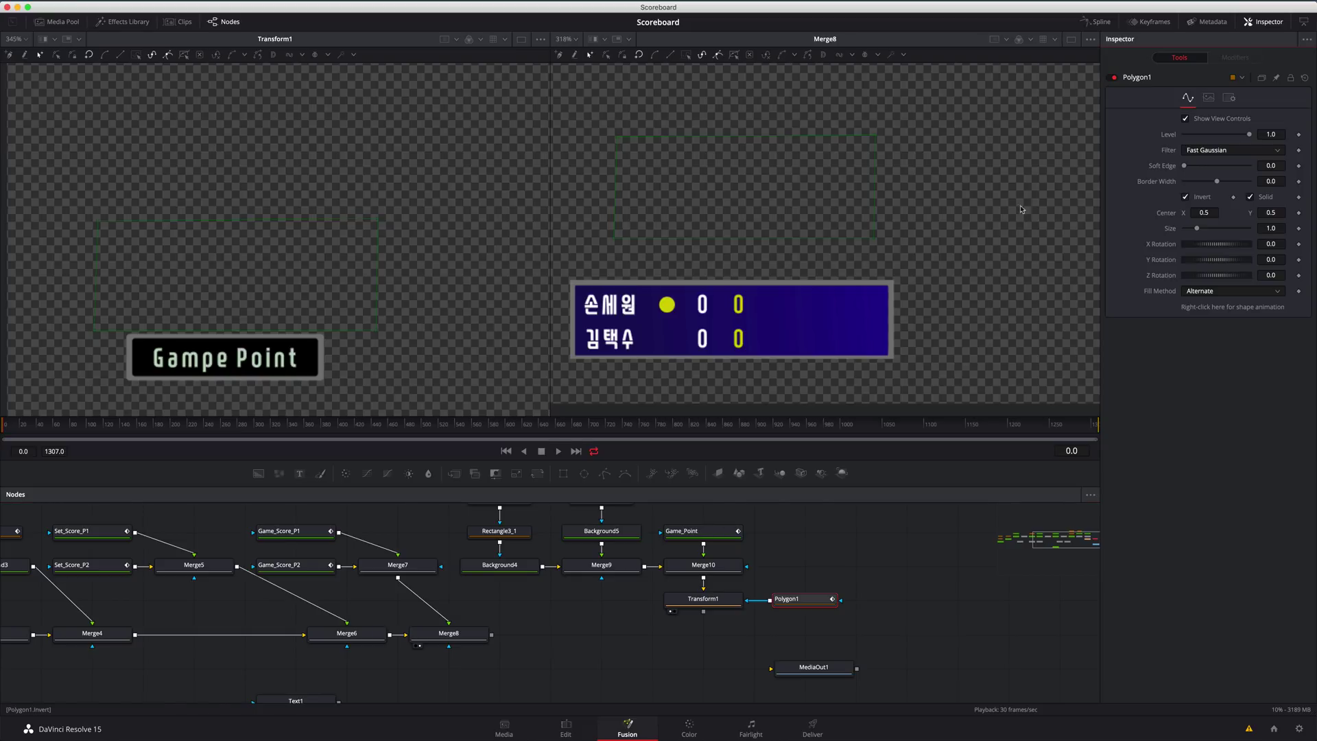
left_click(718, 603)
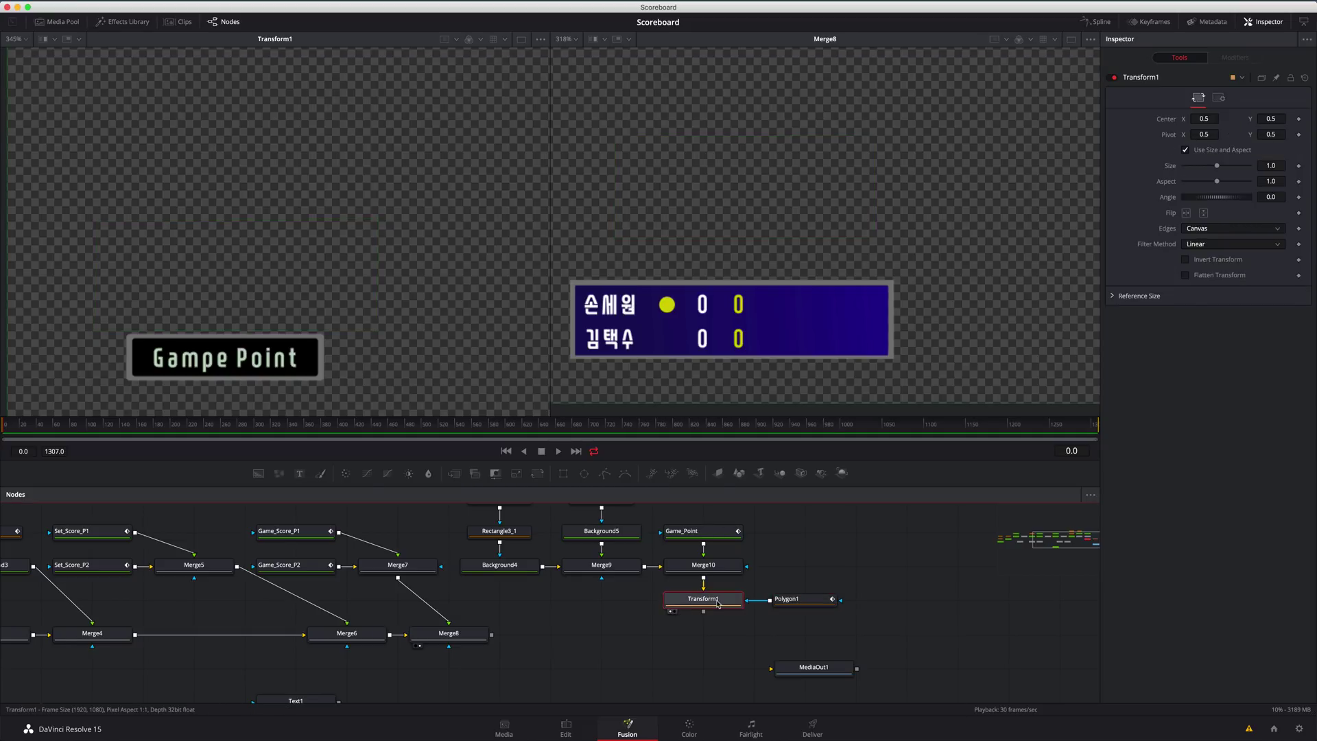
mouse_move(1266, 118)
left_mouse_down()
mouse_move(1288, 118)
mouse_move(1263, 118)
left_mouse_up()
key("Tab")
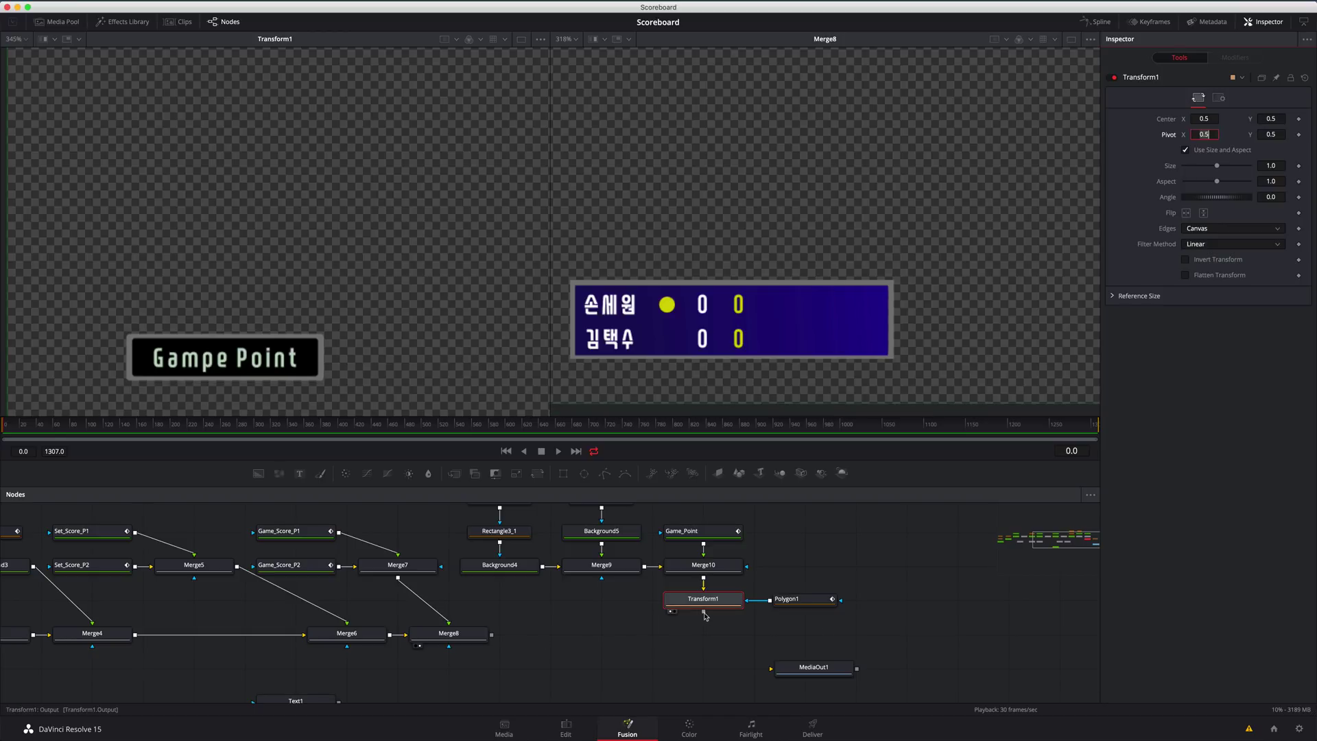
left_click_drag(703, 612, 491, 635)
key("2")
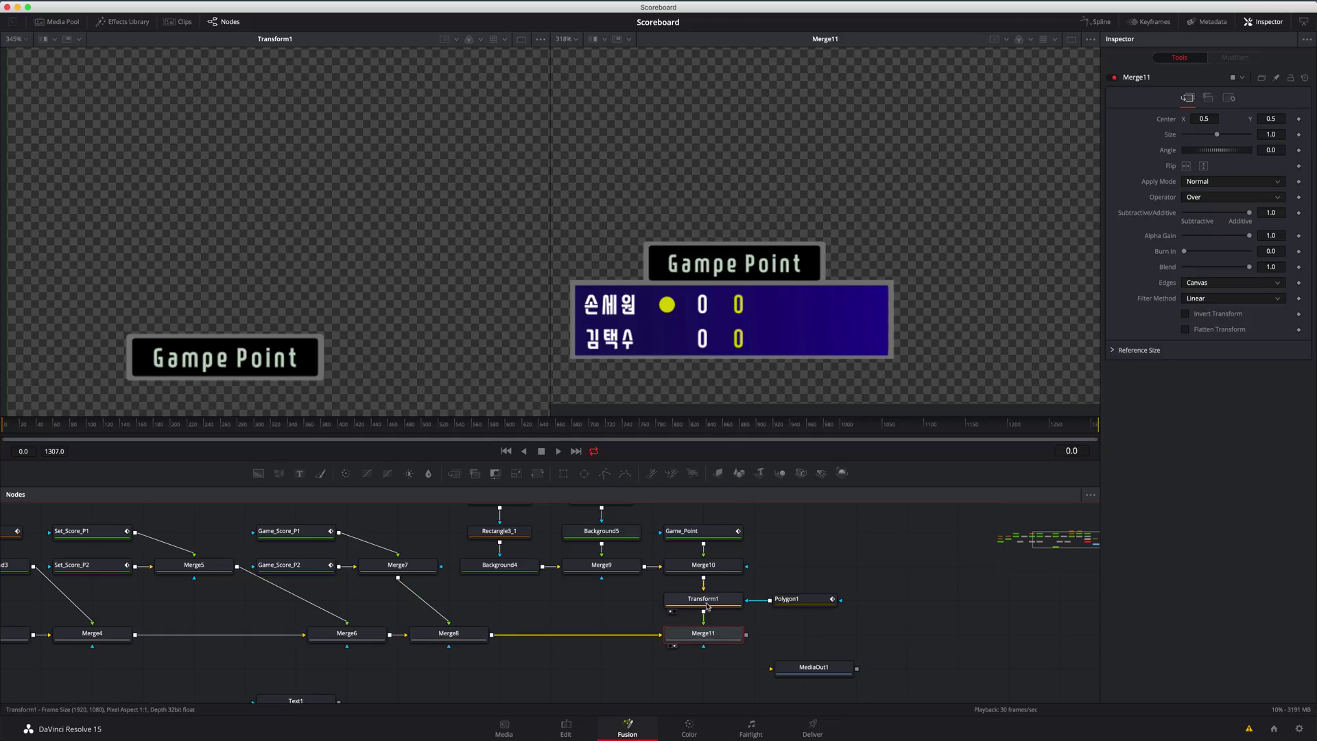
Step: Park near frame 509, before the score changes, and raise Transform1 Center Y to about 0.56
left_click(710, 605)
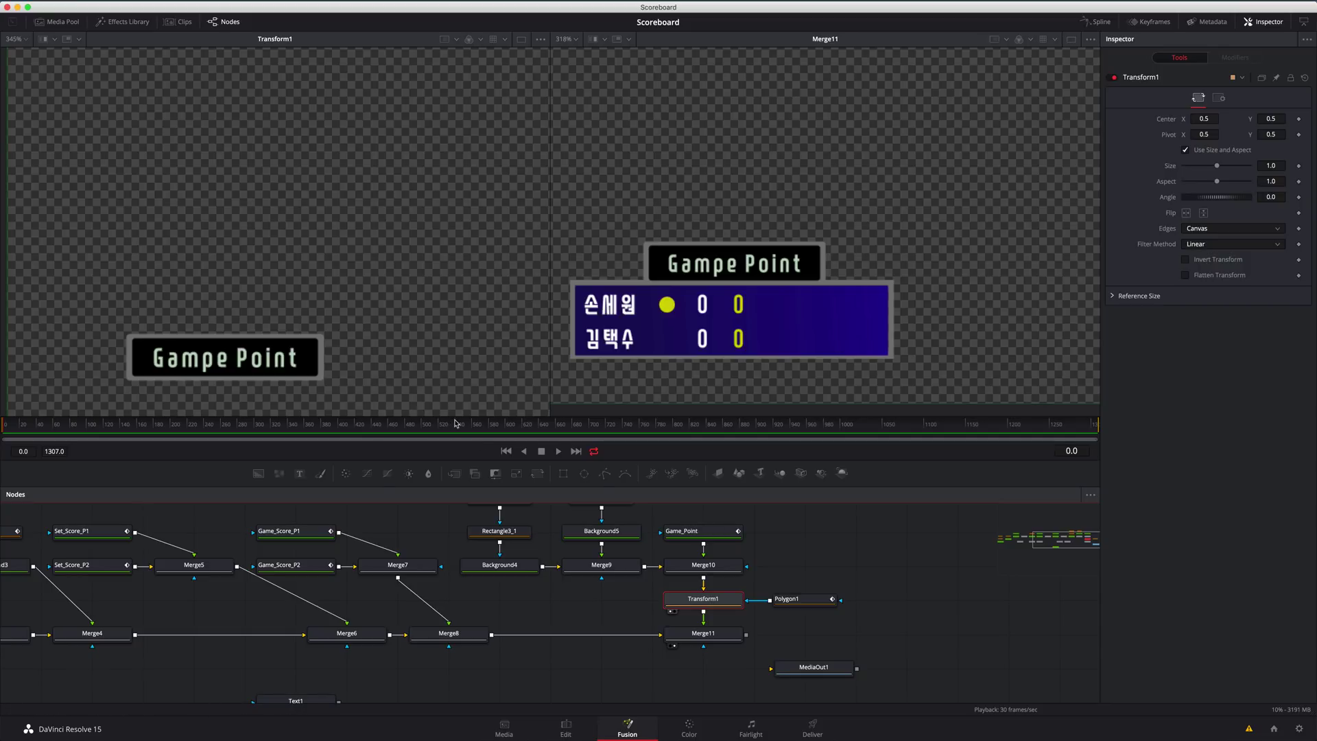
left_click(483, 426)
left_click(510, 433)
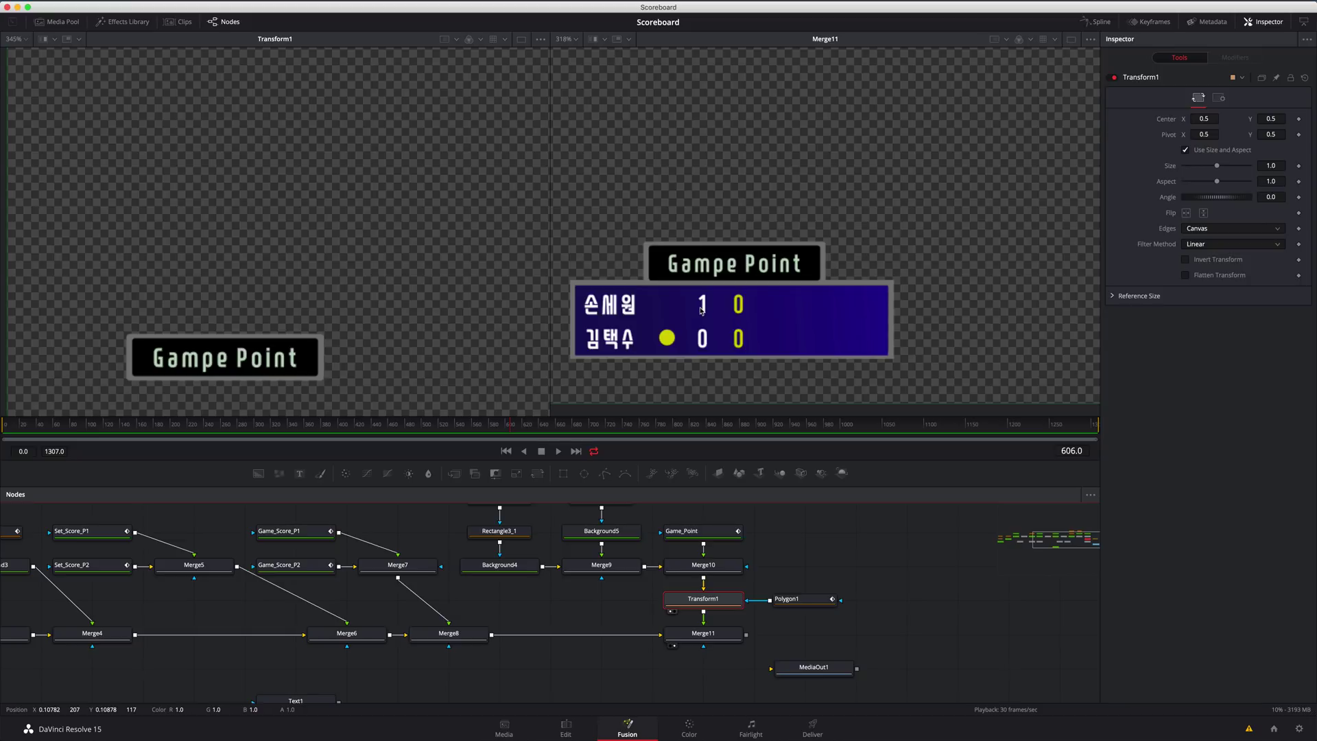
left_click(450, 426)
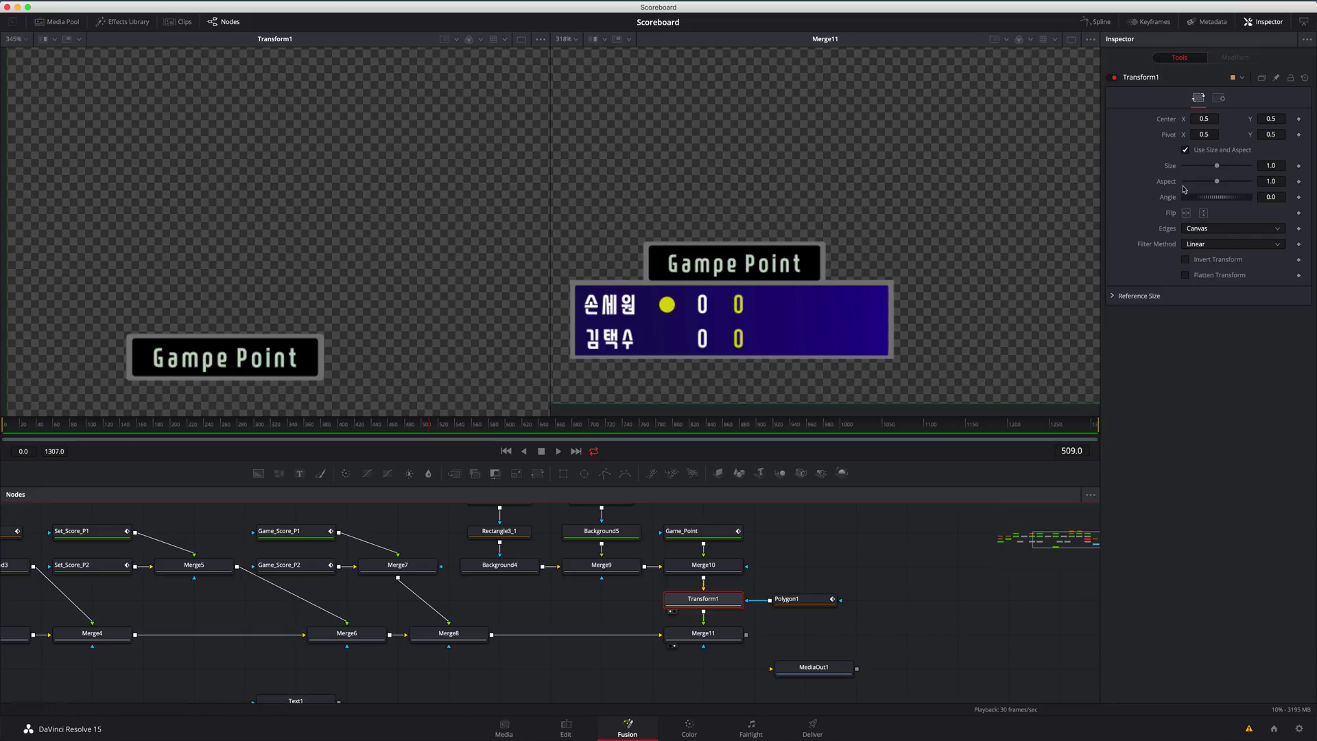
left_click_drag(1269, 118, 1281, 118)
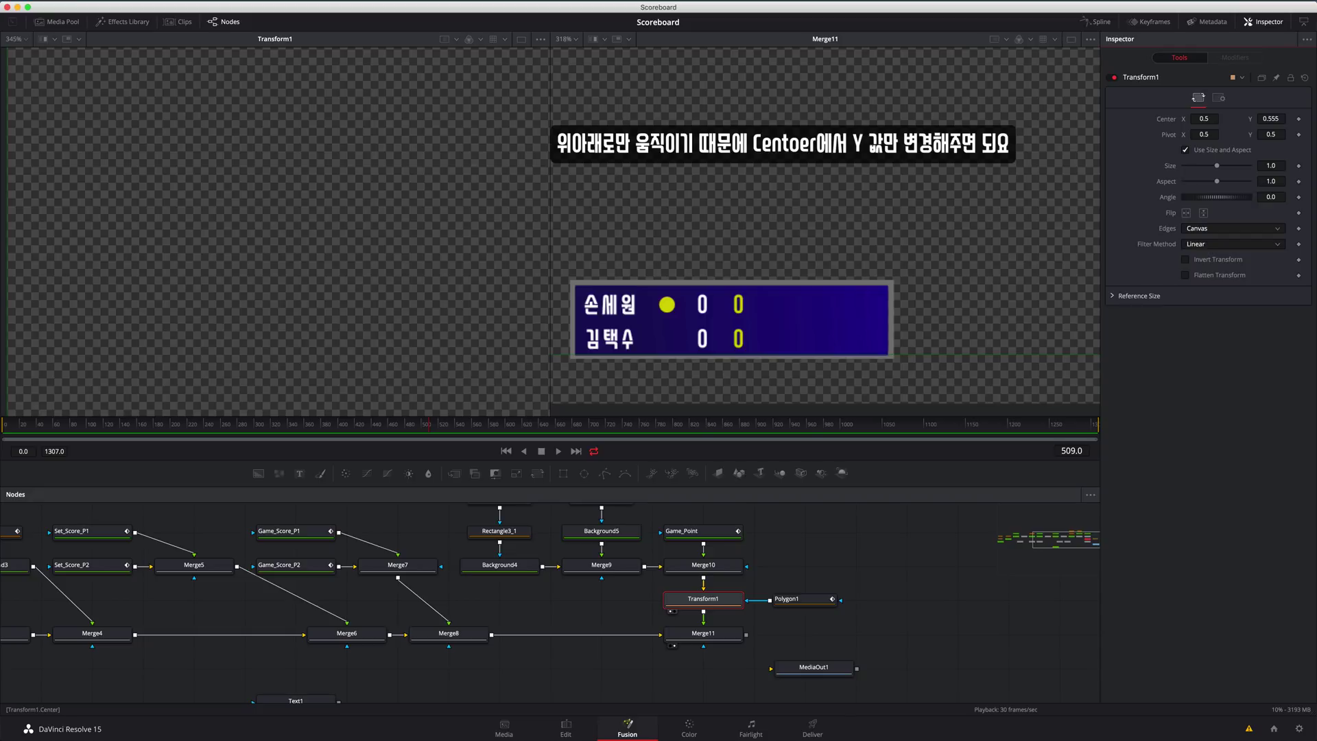
Step: Keyframe Transform1 Center at Y 0.56, then return Center Y to 0.5 at frame 533
left_click(1298, 120)
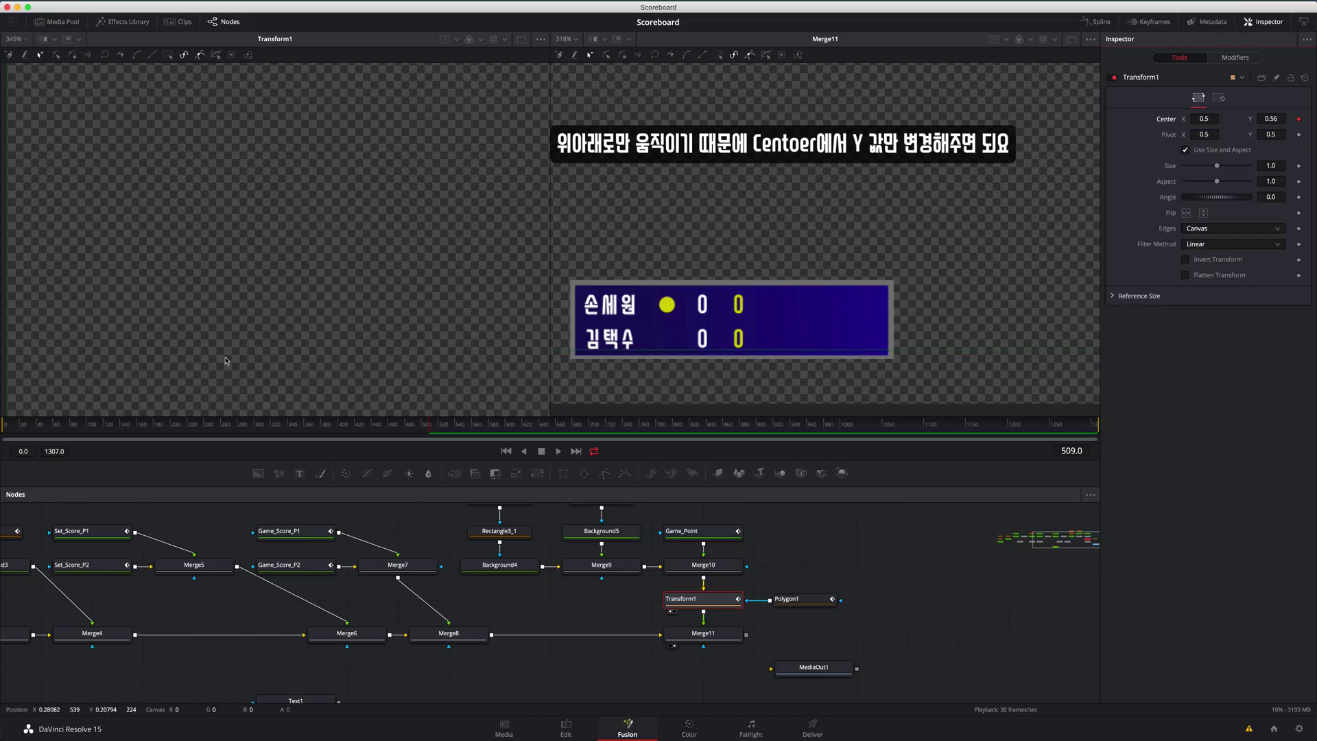
left_click_drag(425, 432, 447, 428)
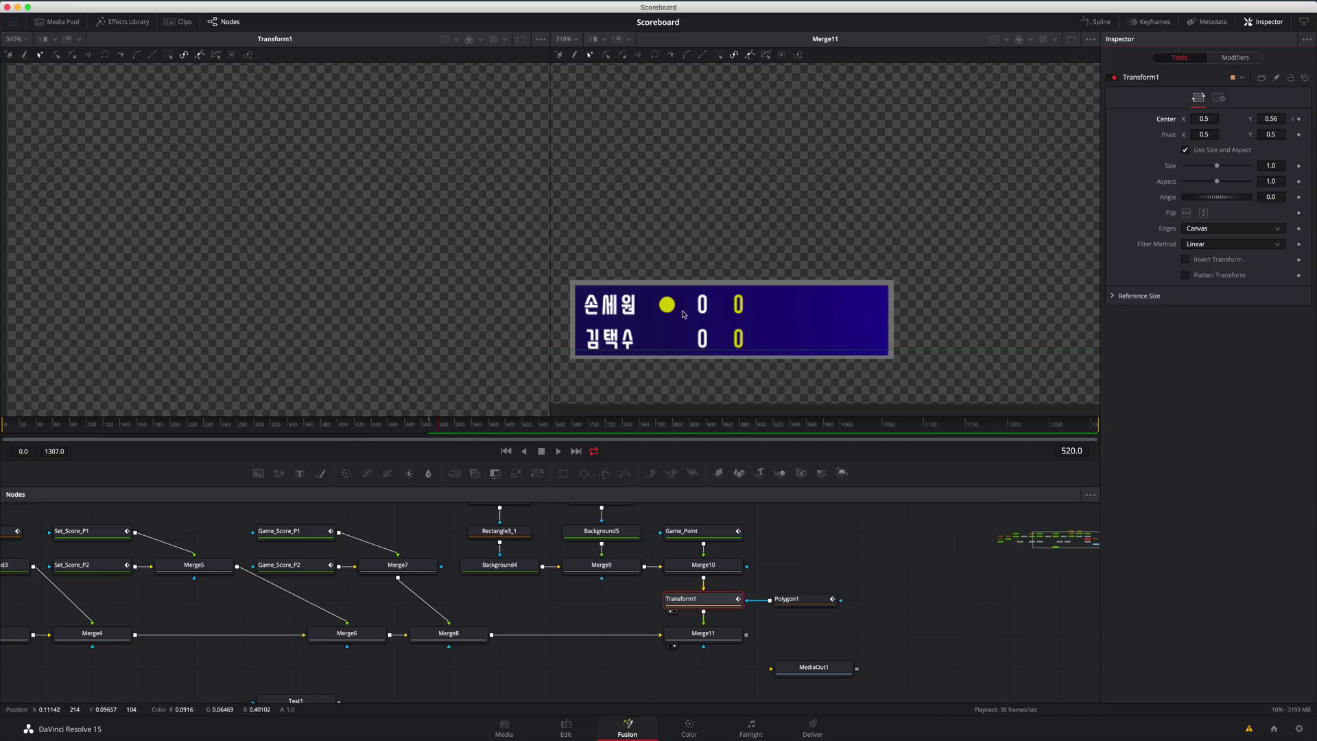
left_click_drag(456, 430, 465, 427)
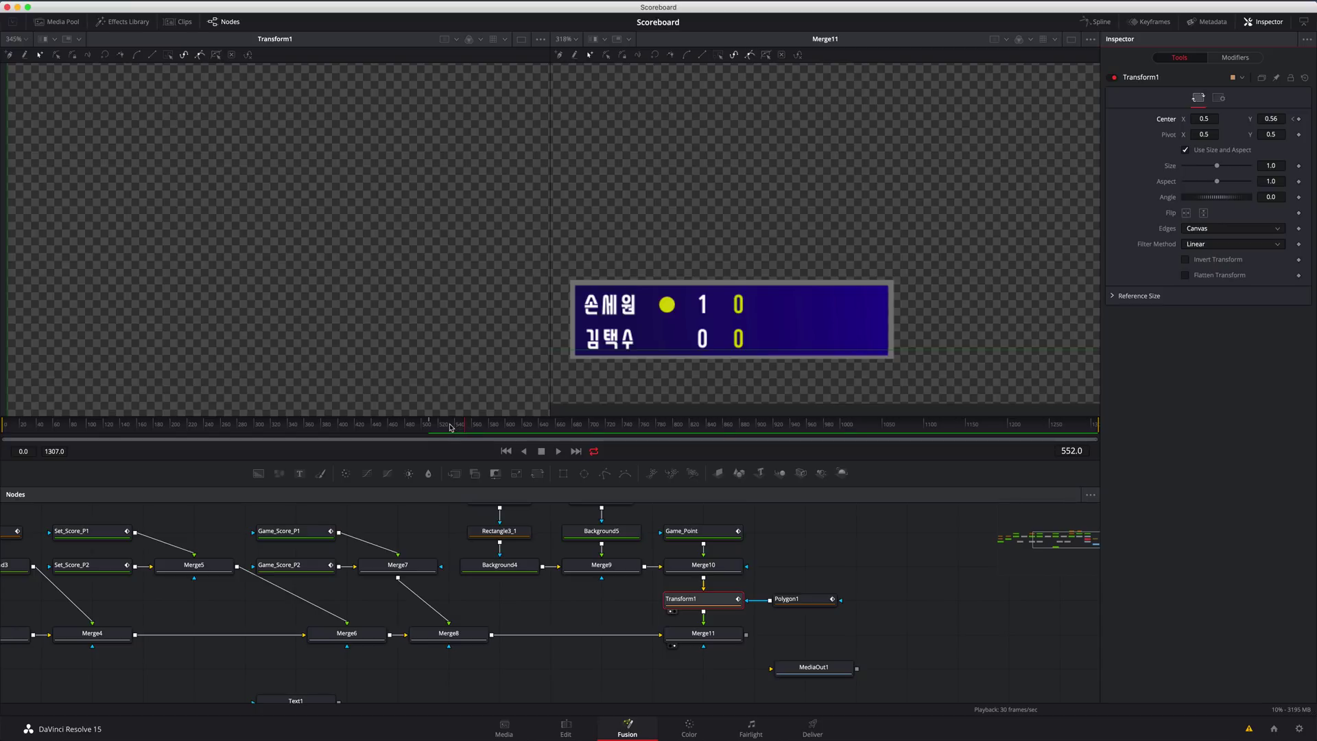
left_click(451, 428)
left_click_drag(1271, 118, 1256, 118)
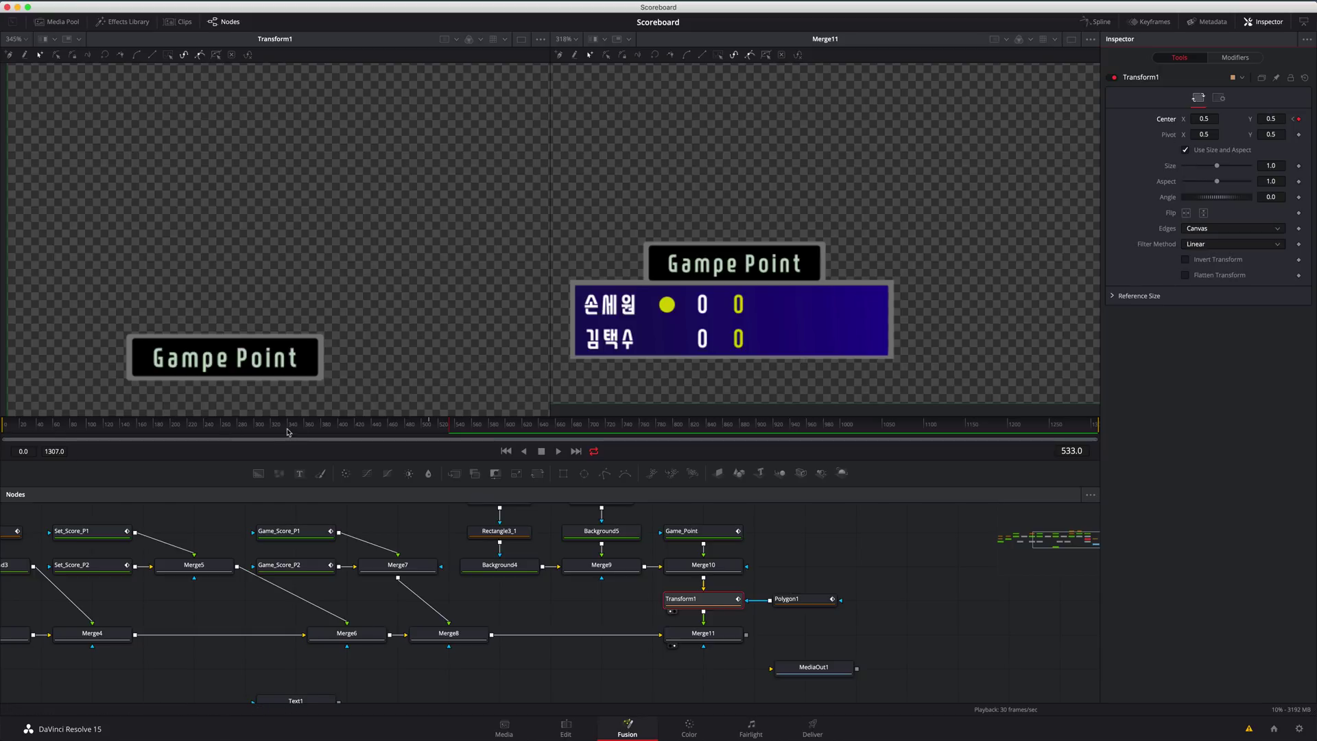
Step: Preview the banner animation and jump back to the Center keyframe at frame 509
key("space")
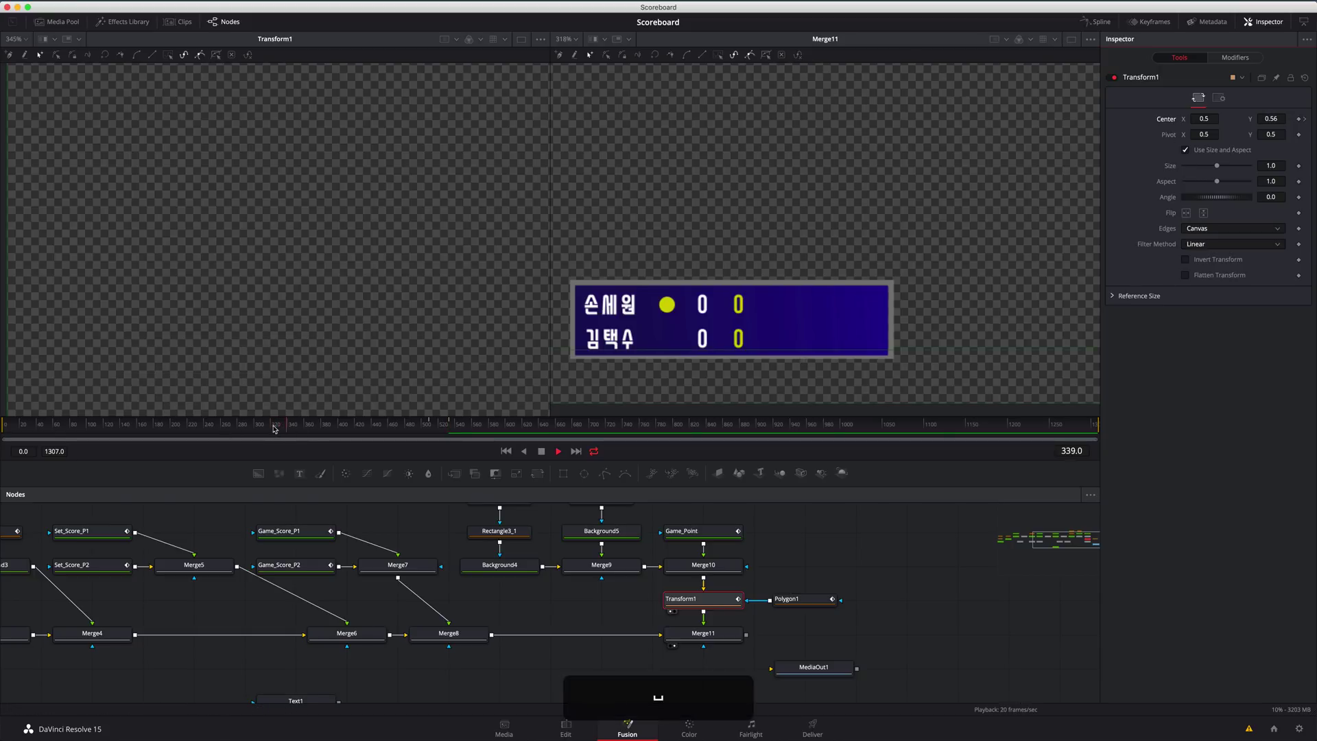
key("space")
key("space")
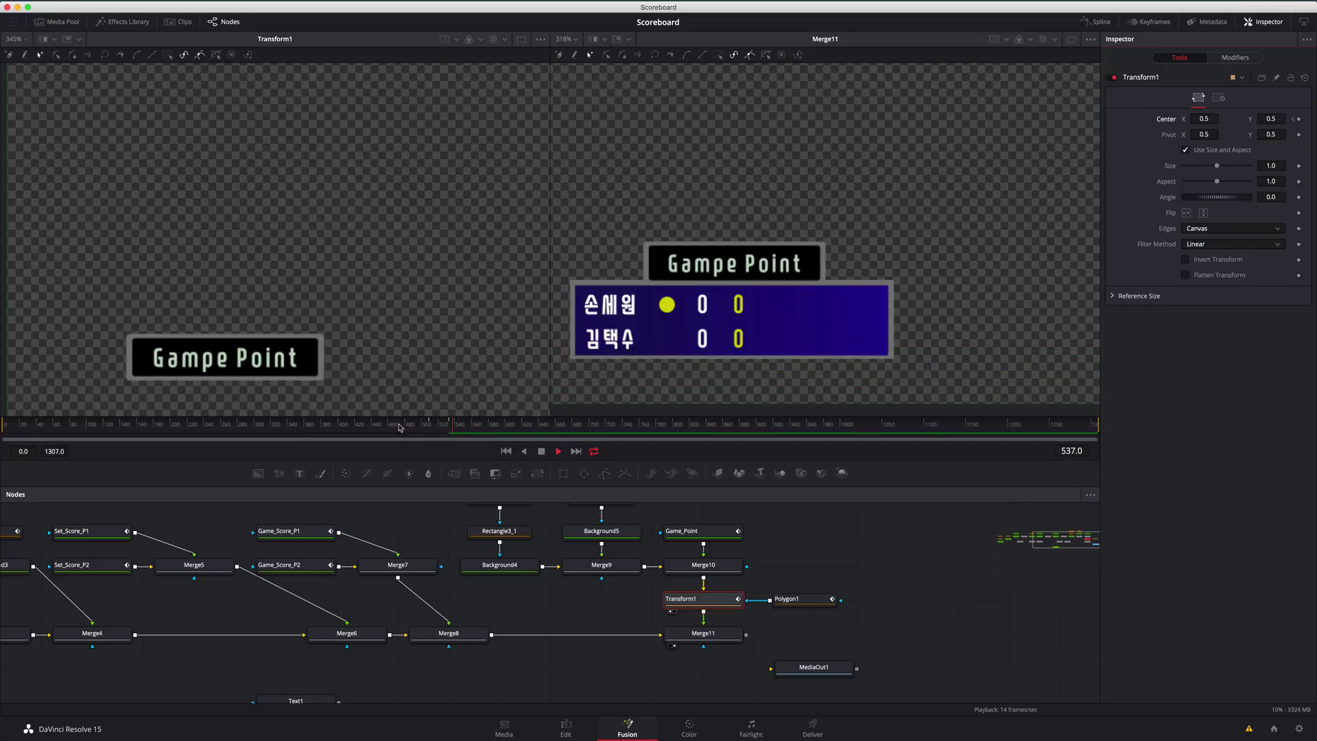
key("space")
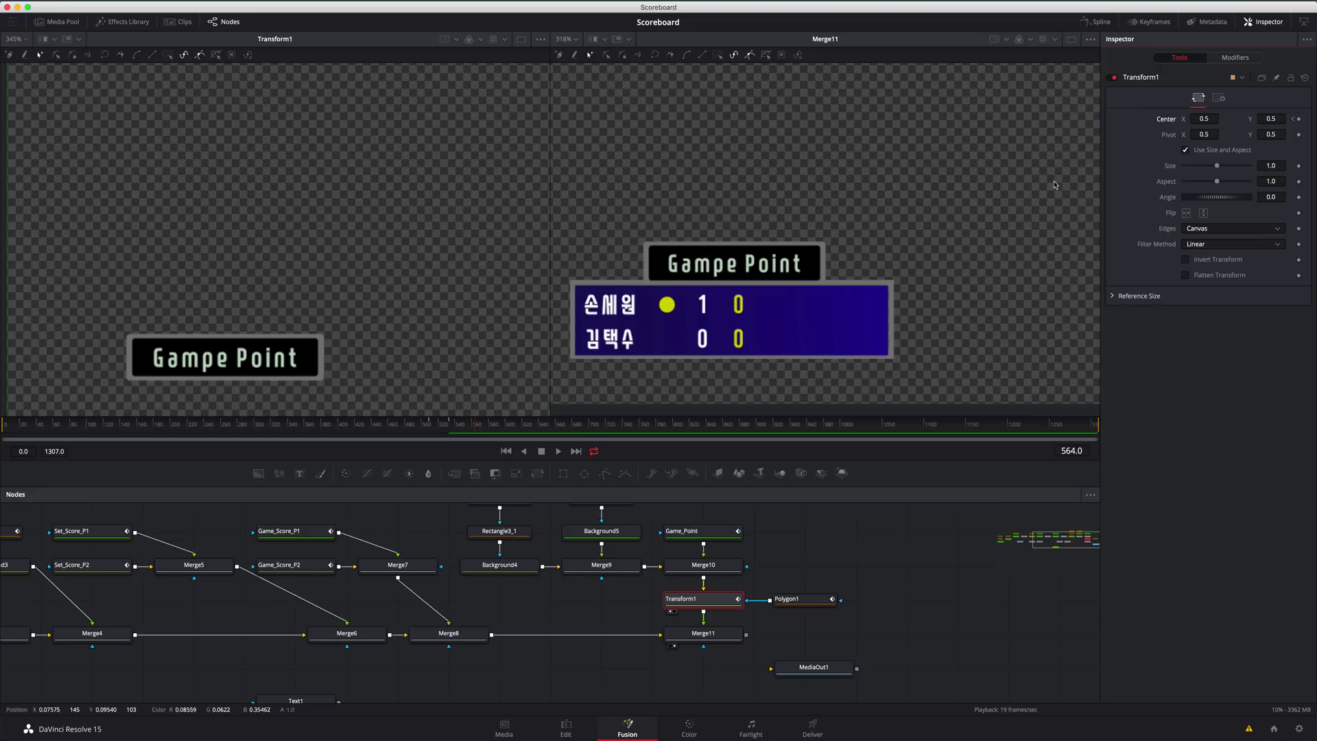
left_click(1293, 120)
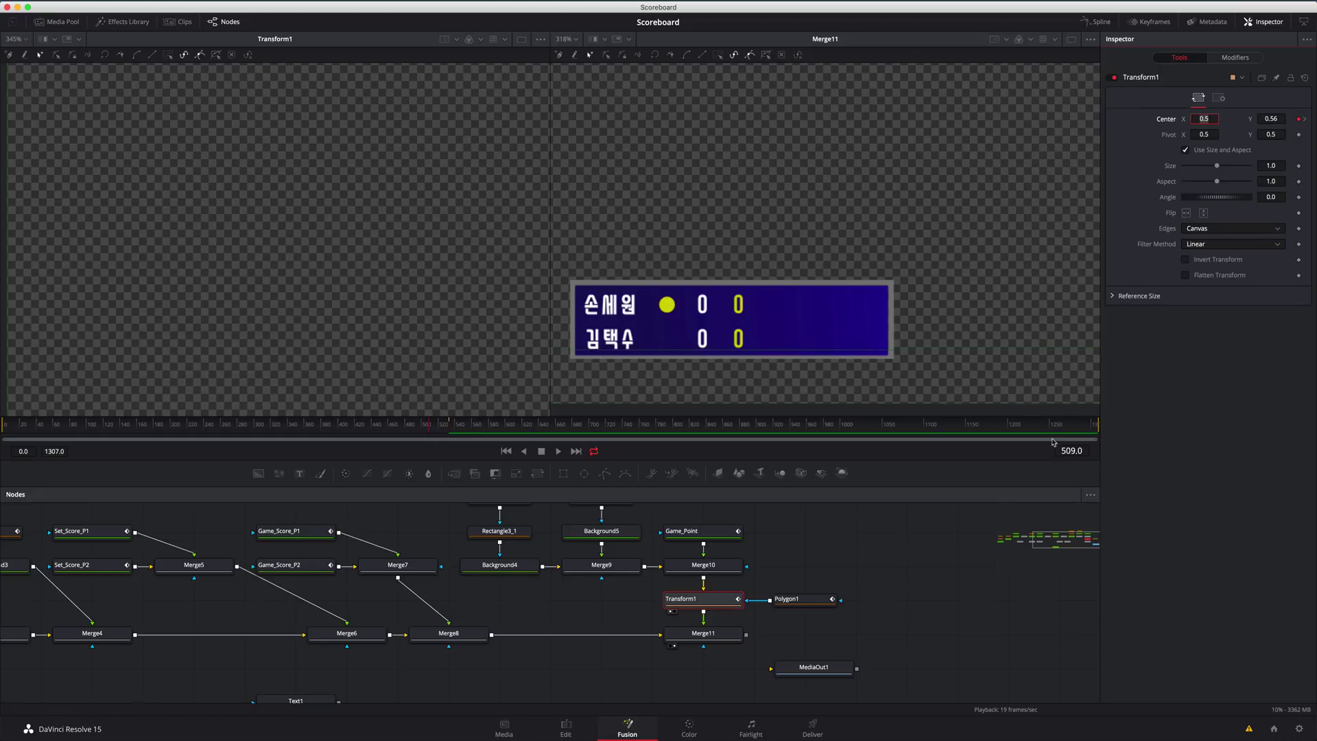
Step: At frame 514, check Center Y and undo an accidental pivot change while previewing
left_click(1074, 451)
key("BackSpace")
key("BackSpace")
type("14")
key("Return")
left_click(1271, 118)
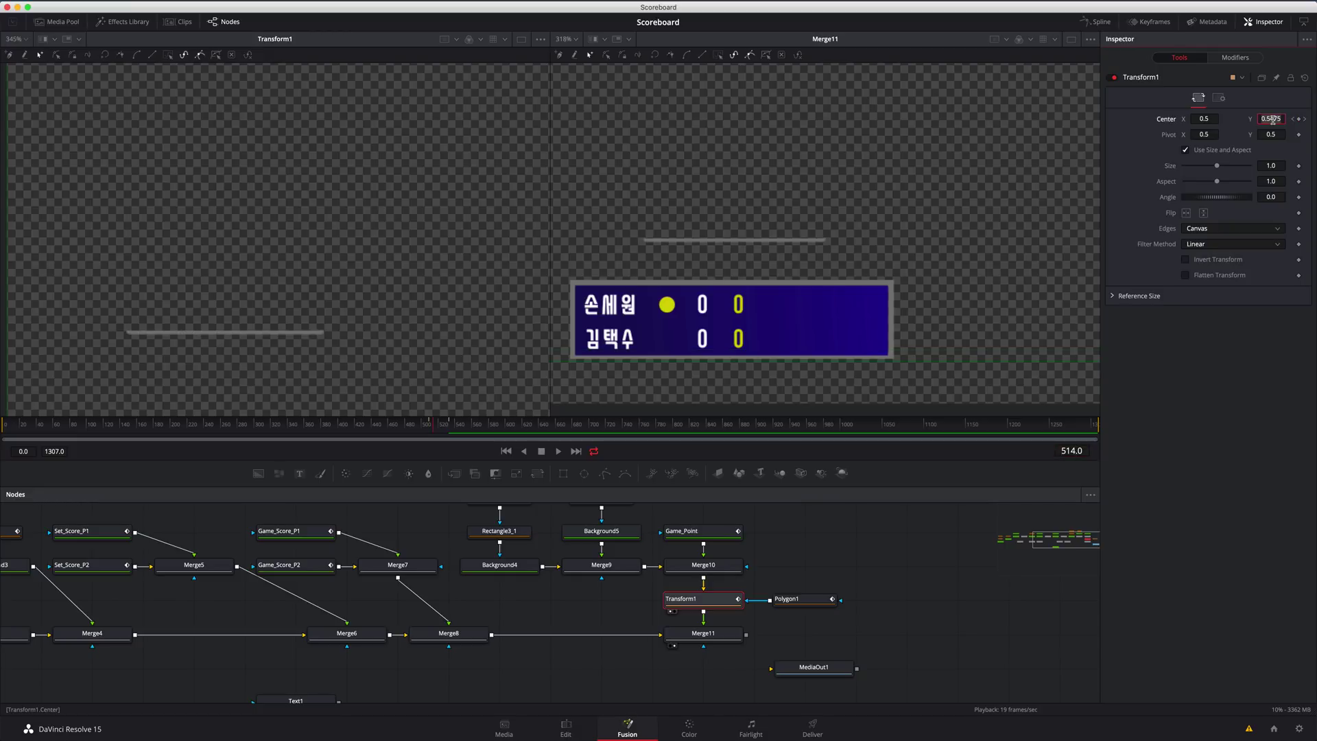
key("Return")
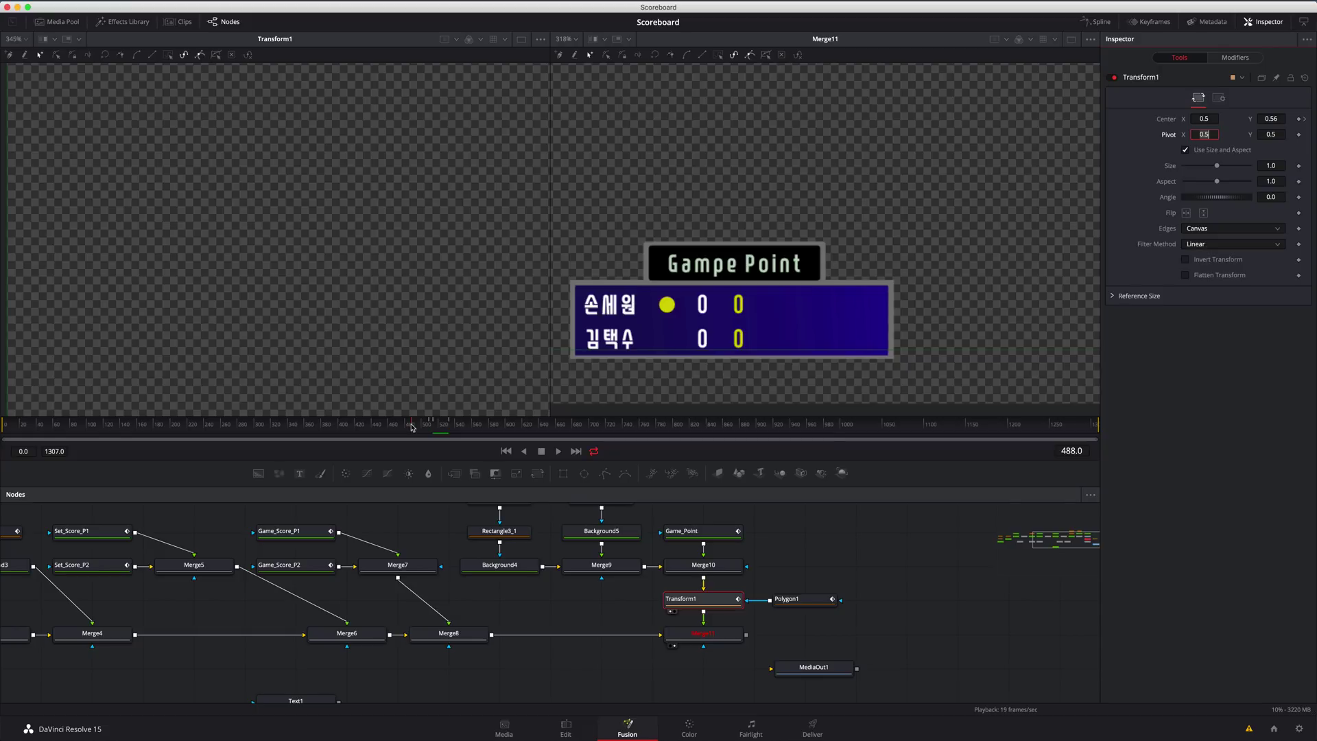
key("space")
key("super+z")
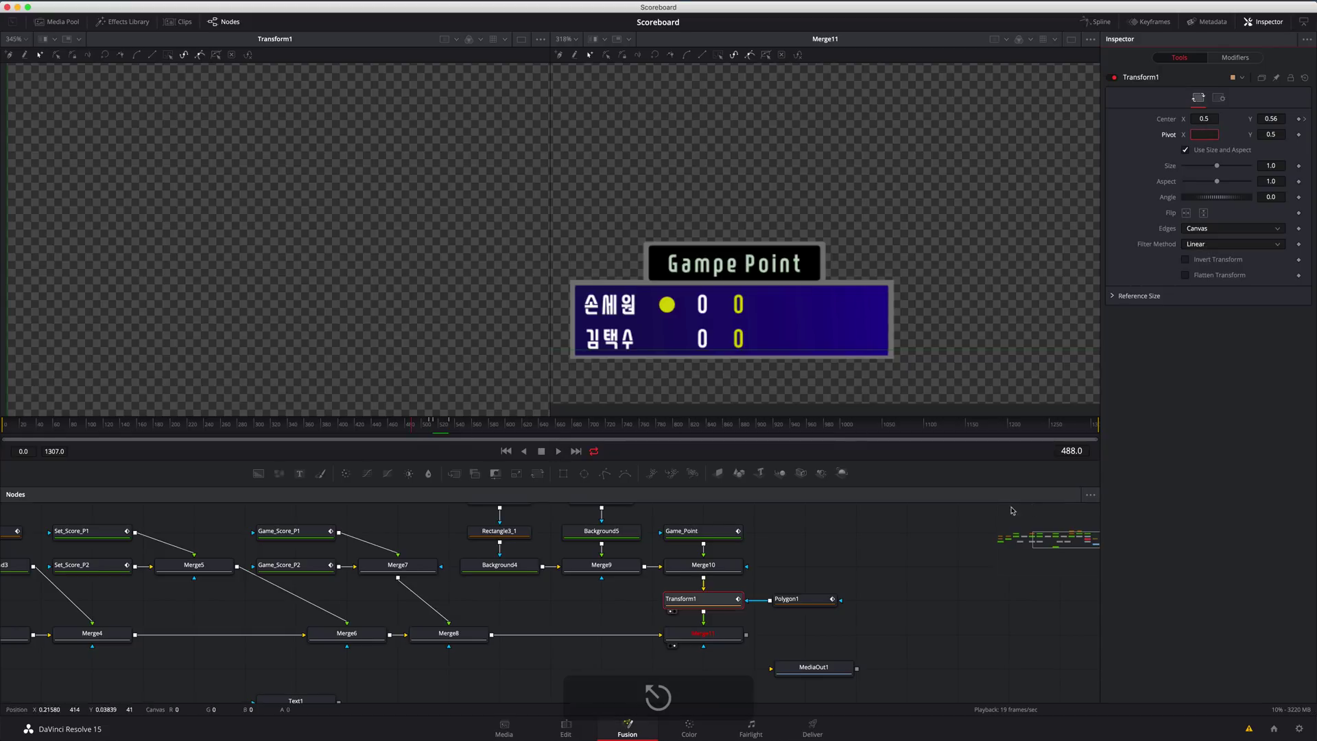
key("super+z")
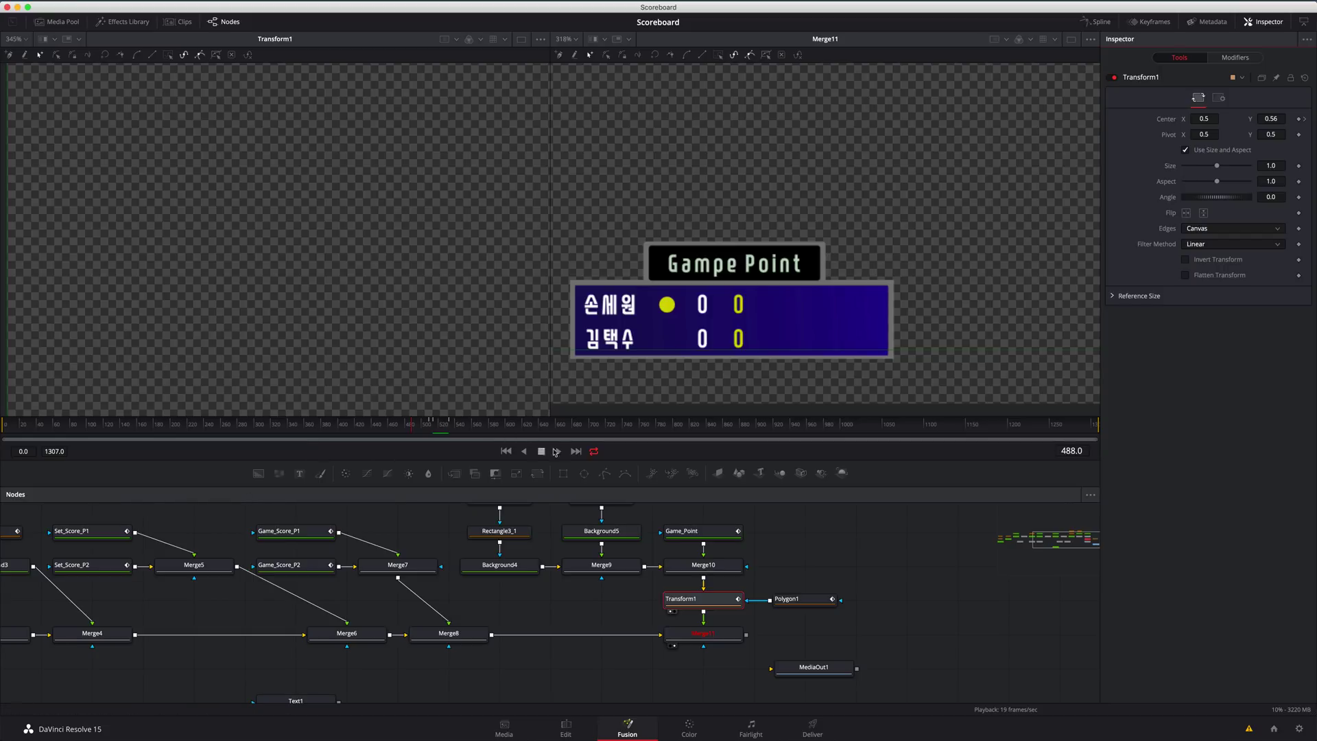
key("space")
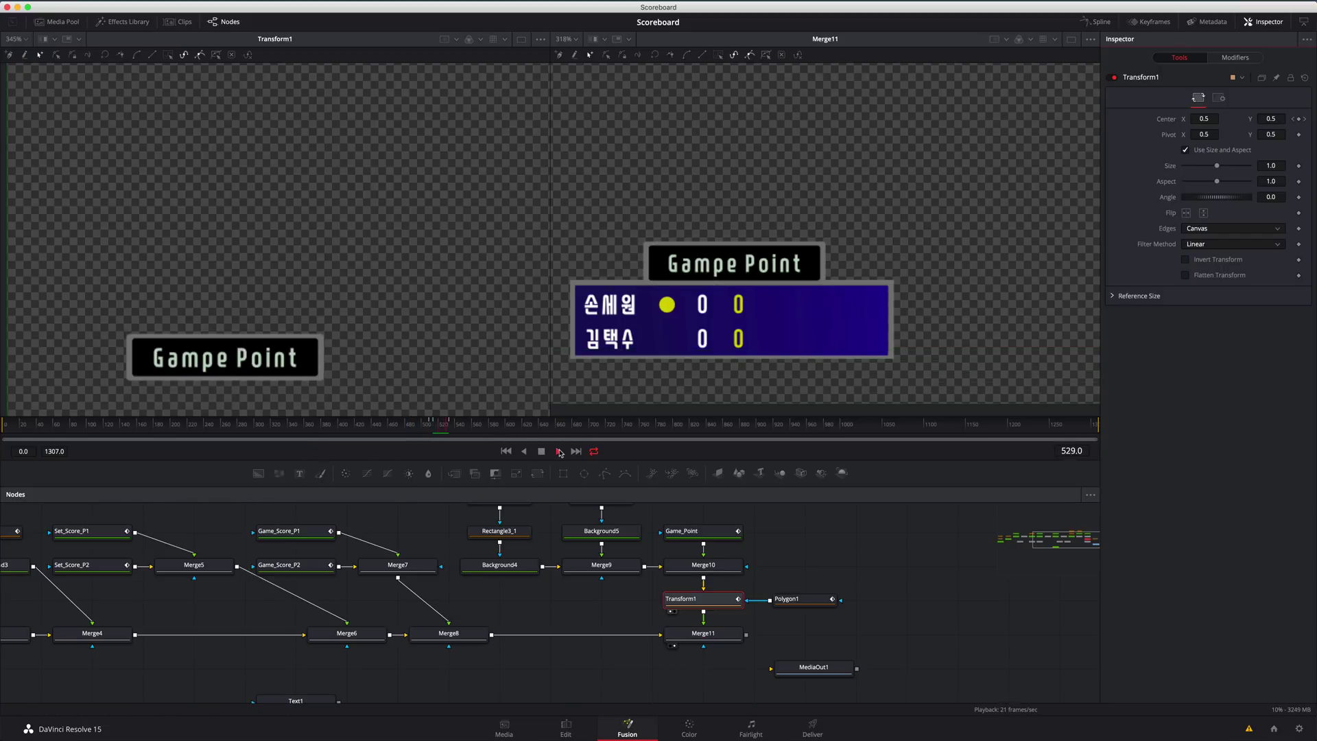
key("space")
Step: Set Center Y to 0.558 at frame 538 so the banner slides up, then play it back
left_click(437, 425)
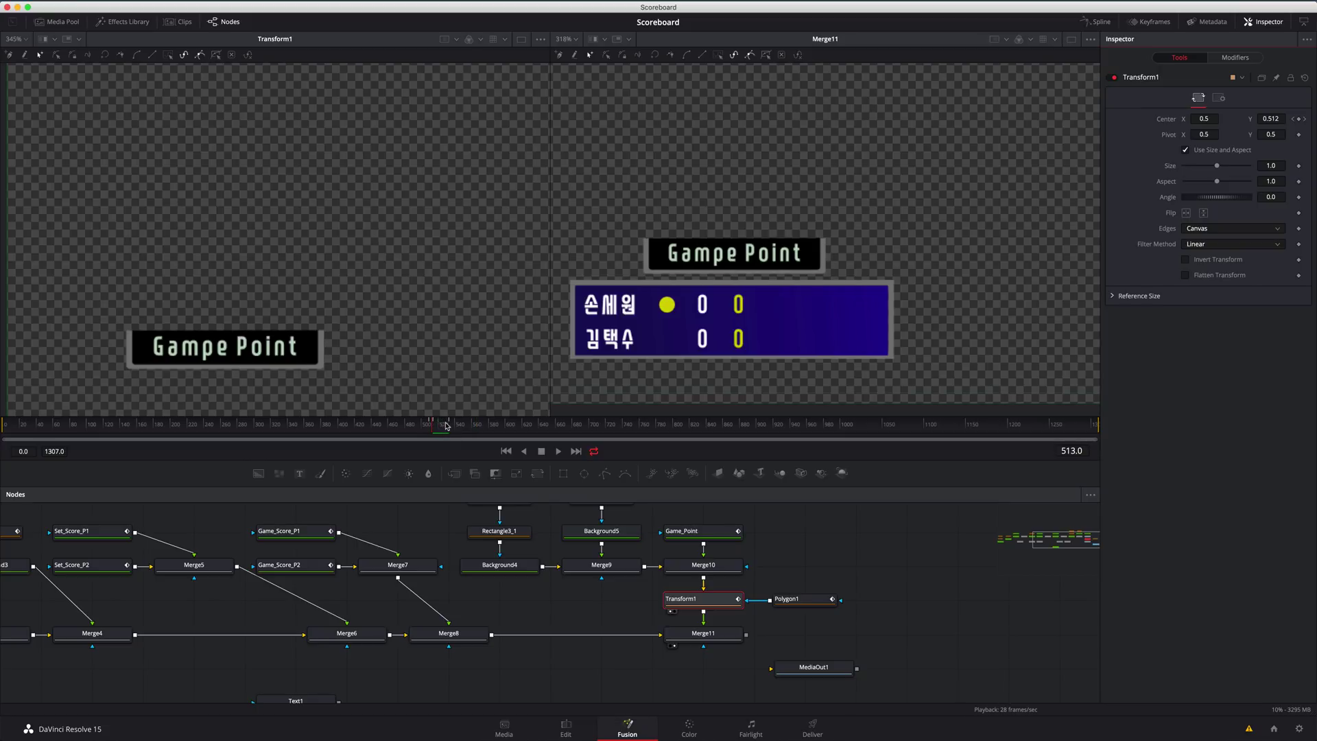
key("space")
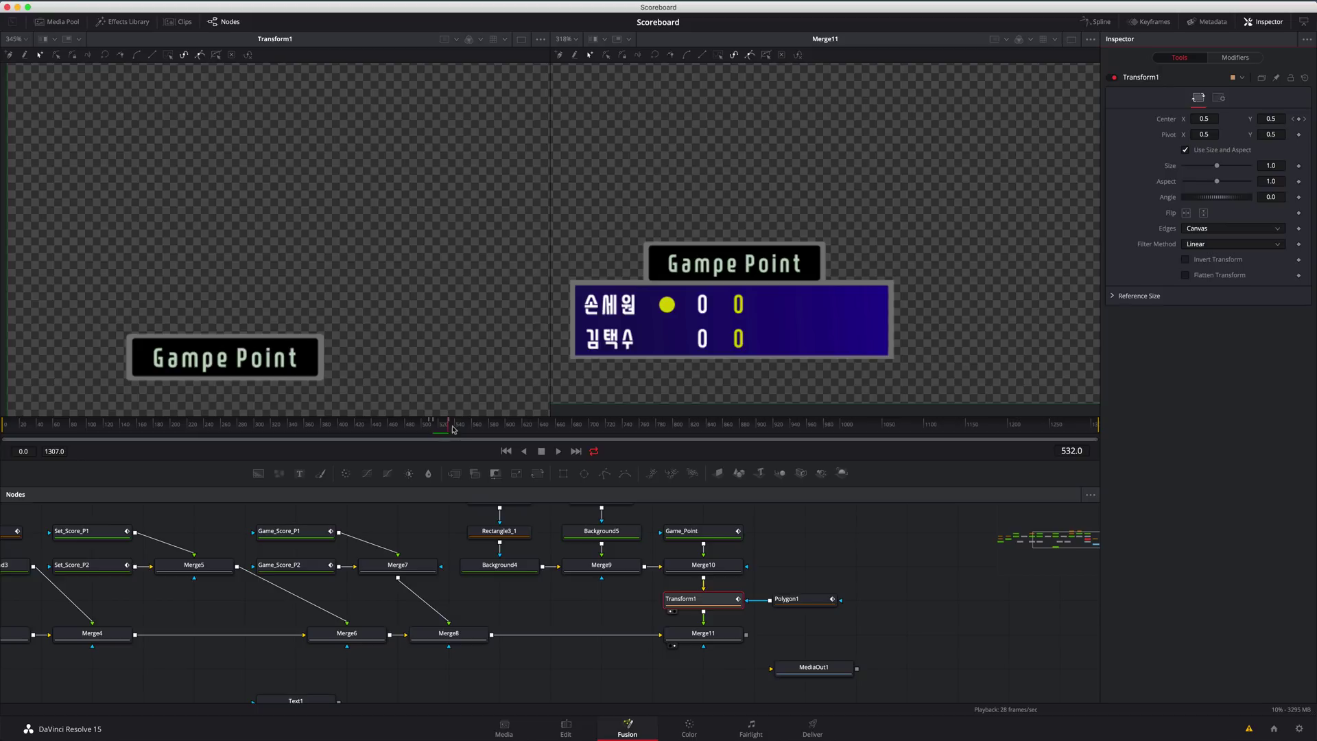
key("Right")
key("BackSpace")
type("8")
key("Return")
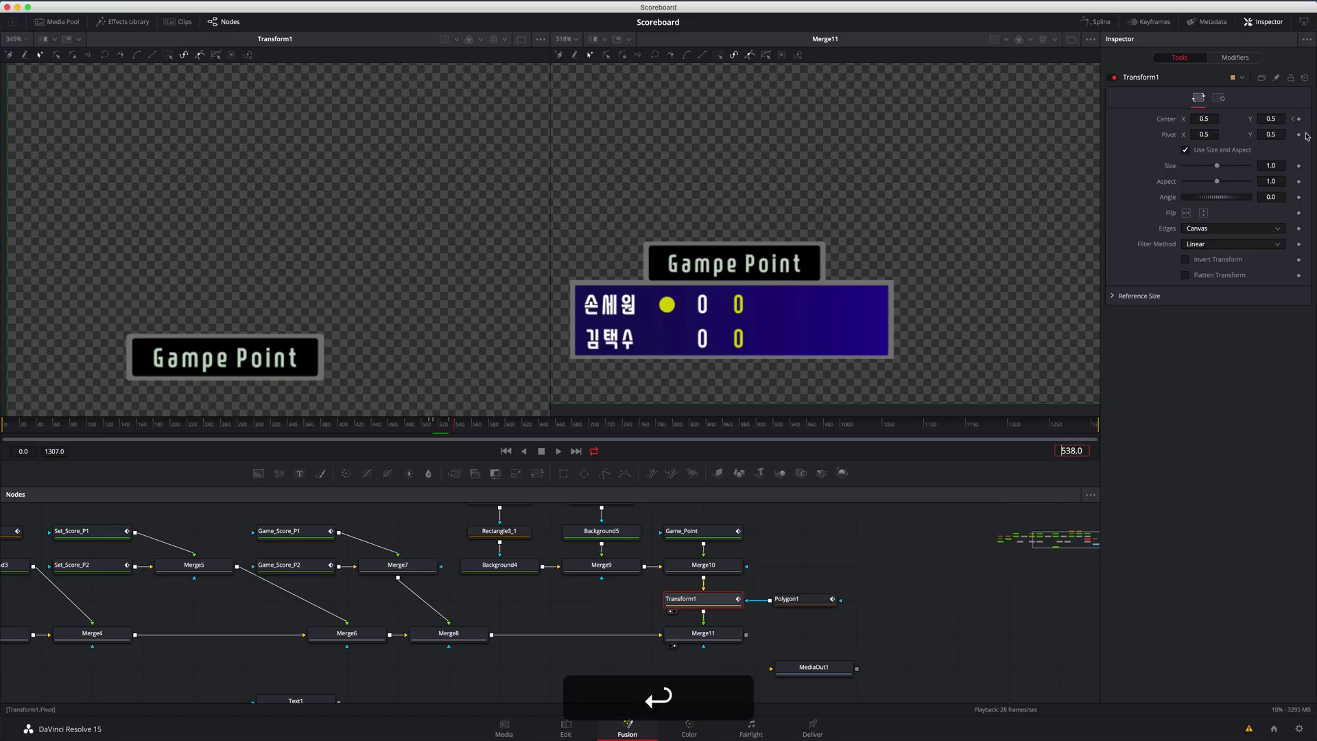
left_click_drag(1267, 121, 1296, 121)
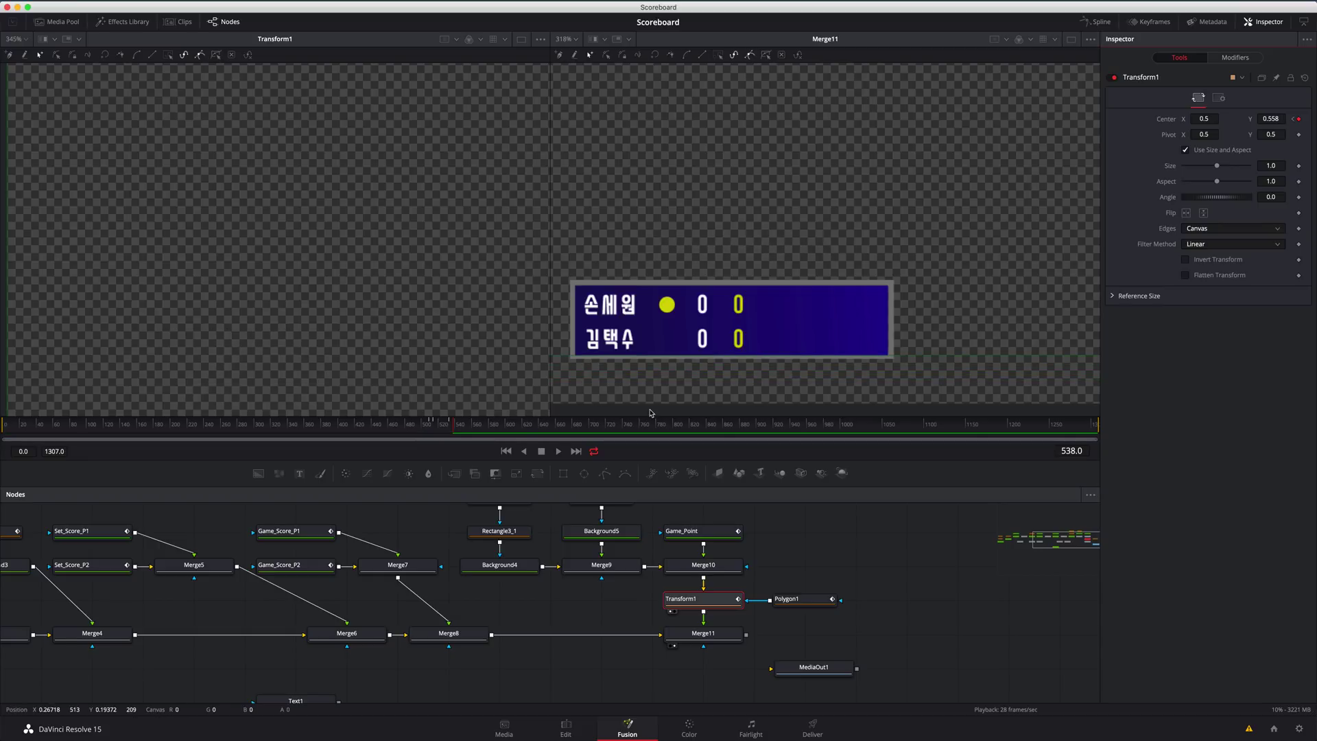
key("space")
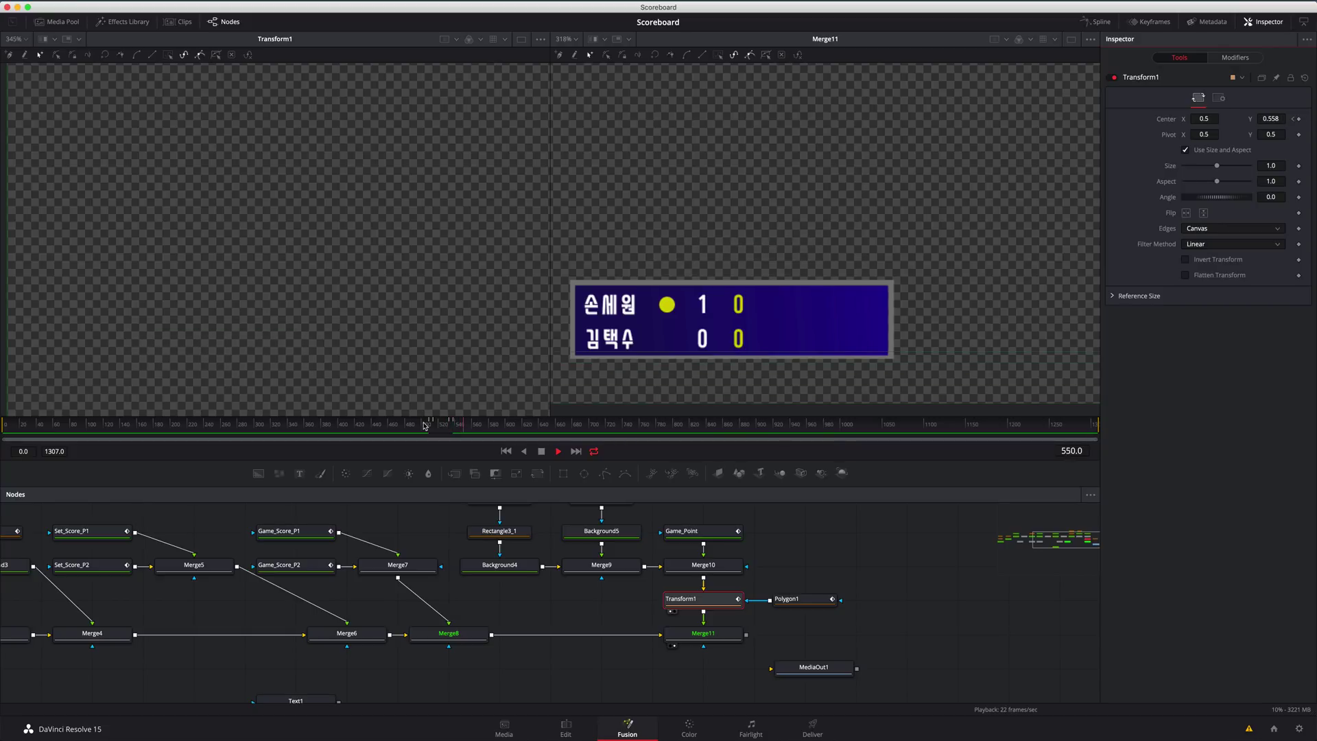
key("space")
scroll(591, 568, "right", 3)
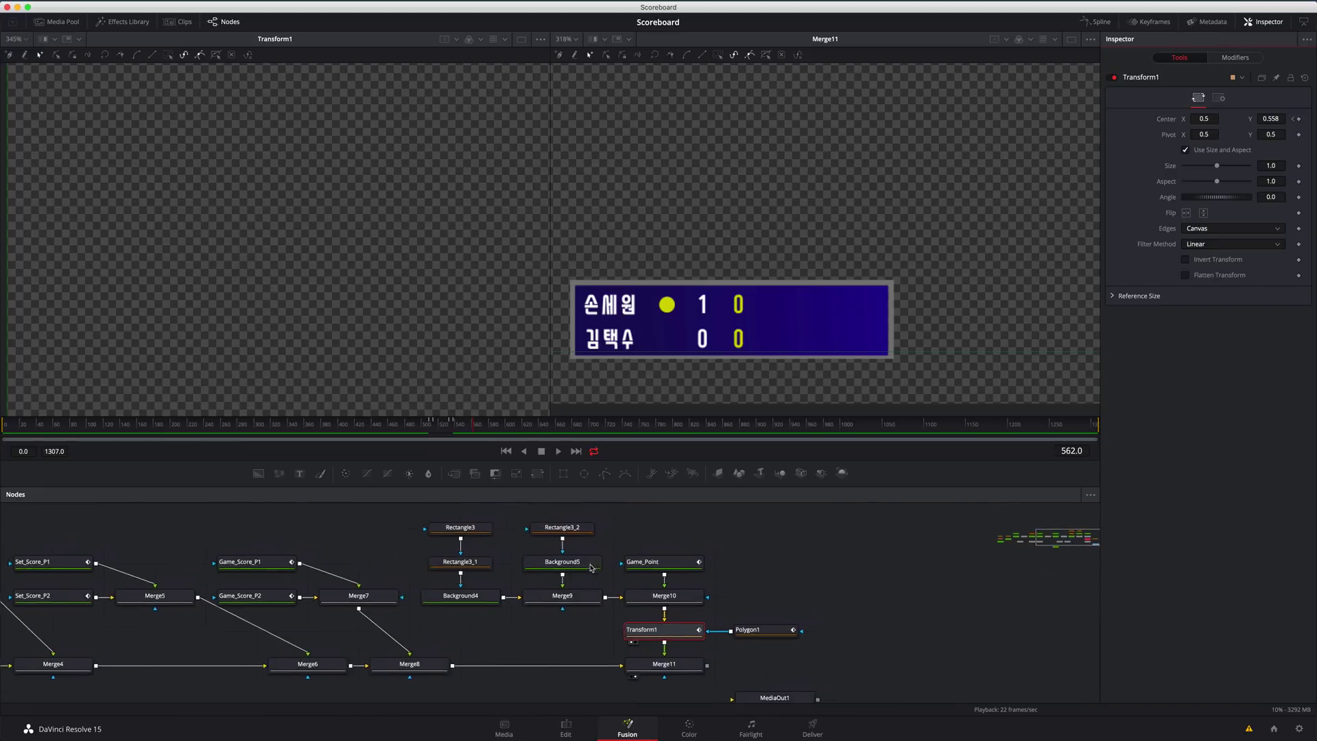
Step: Move MediaOut1 aside, then copy and paste the banner's node group as a duplicate
scroll(591, 568, "right", 3)
left_click_drag(686, 695, 881, 615)
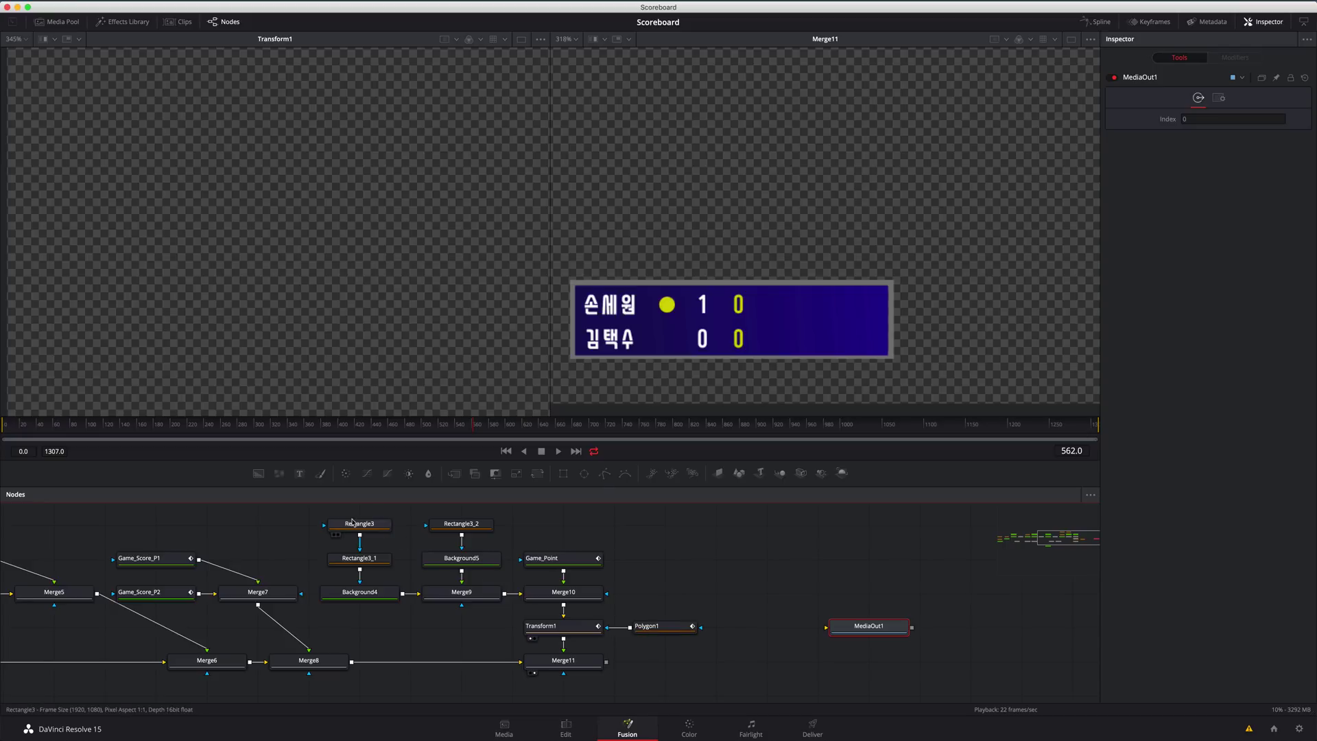
left_click_drag(356, 508, 664, 635)
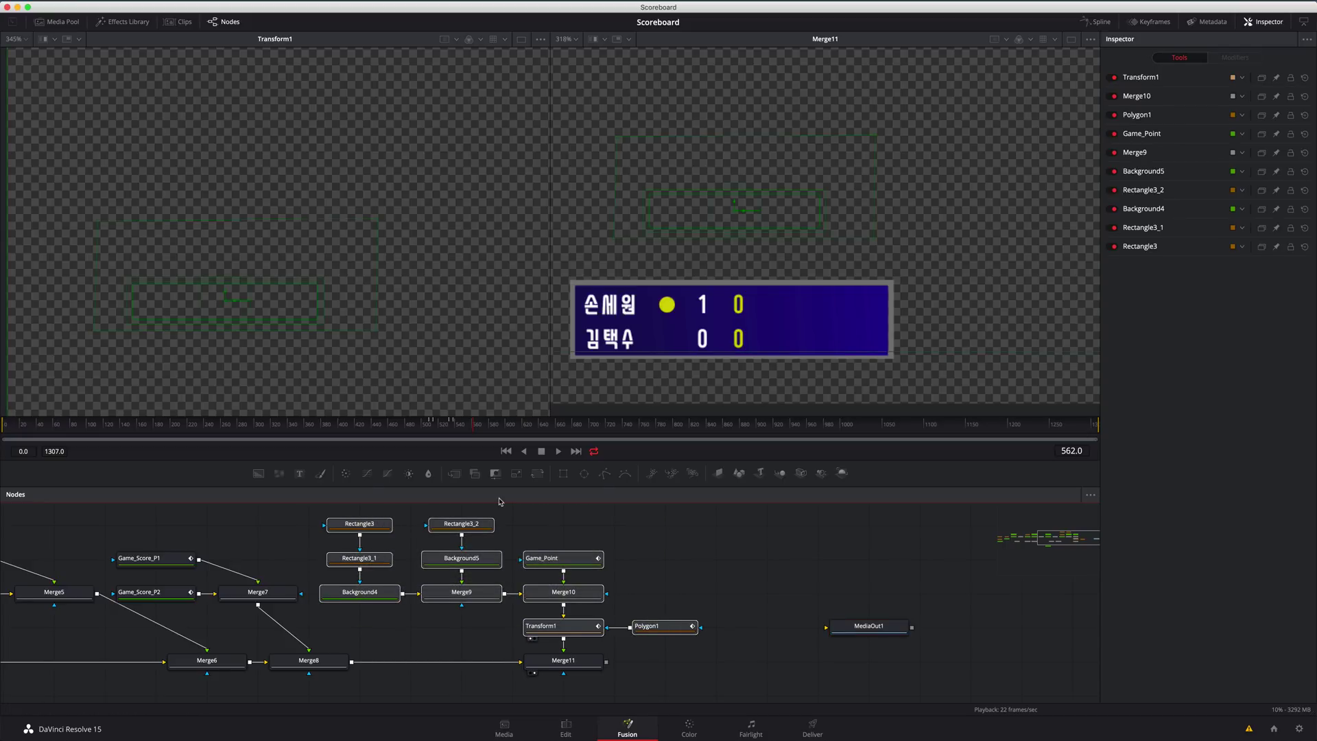
key("super+c")
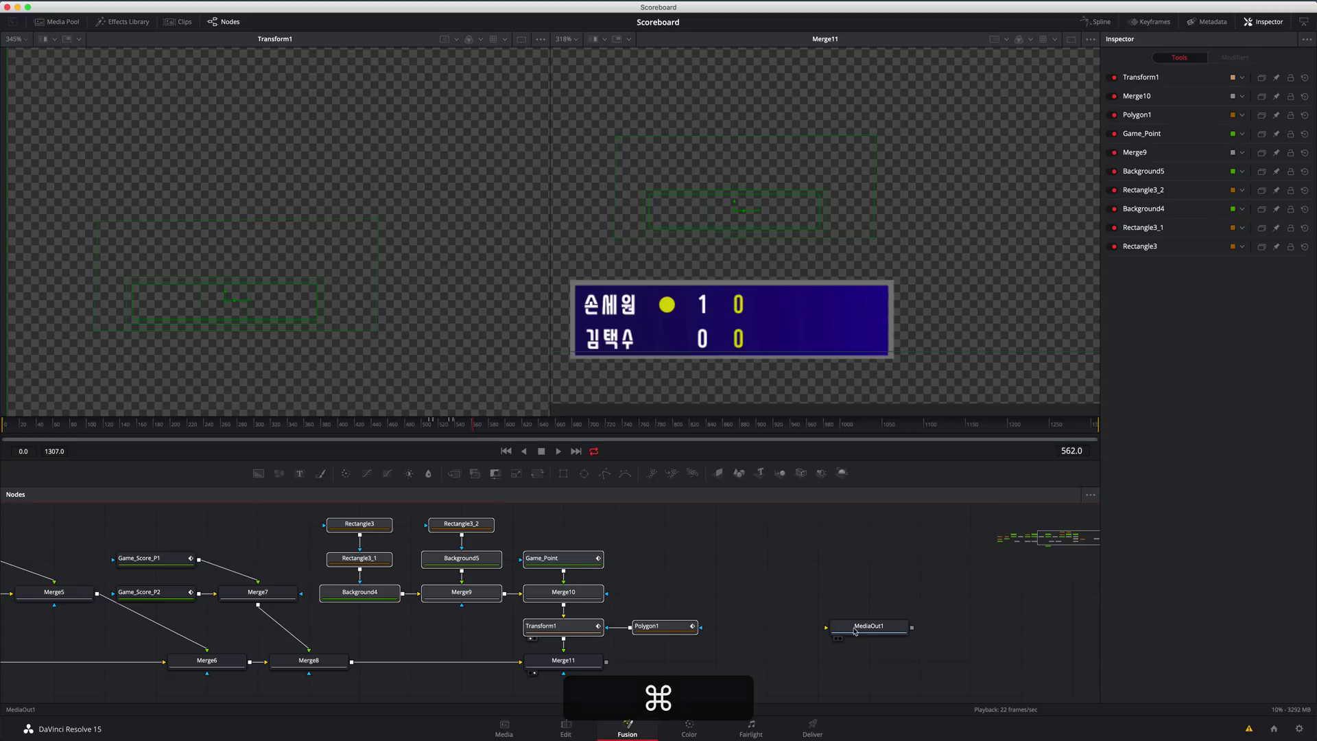
scroll(854, 631, "right", 5)
left_click_drag(689, 631, 946, 633)
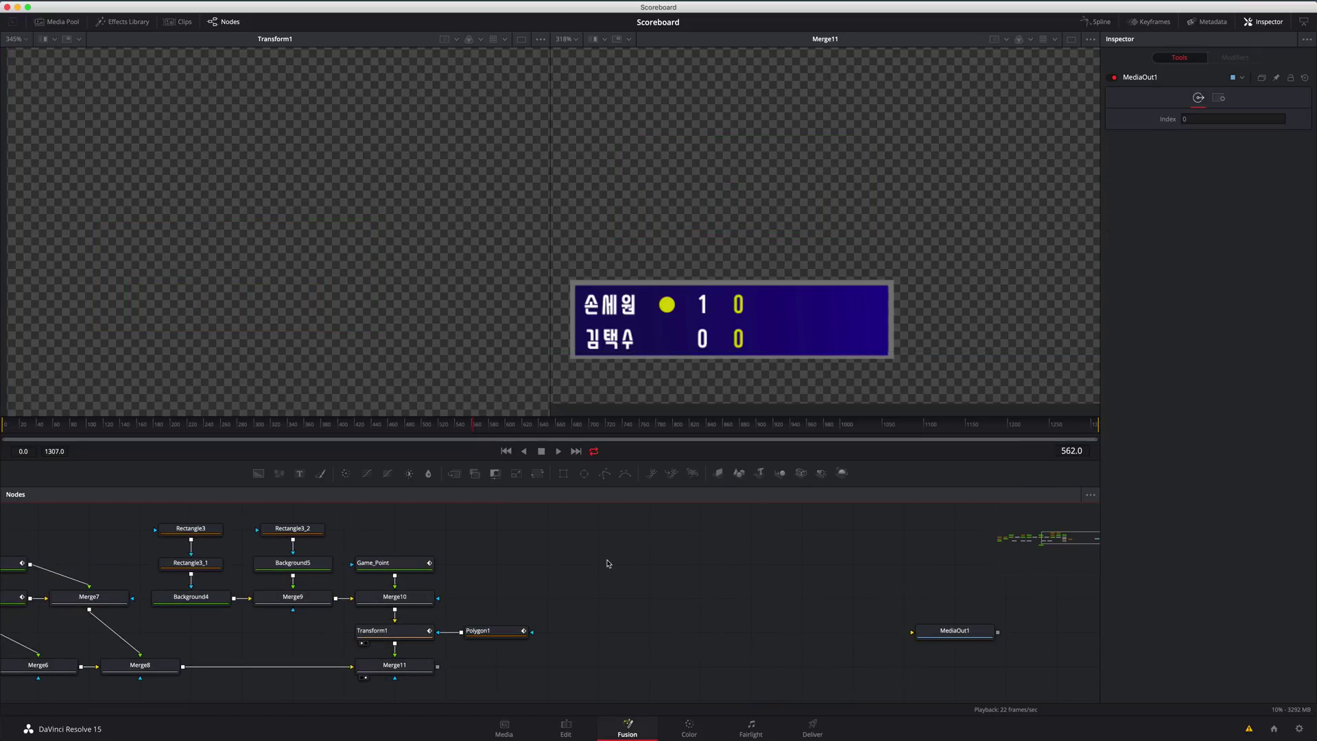
key("super+v")
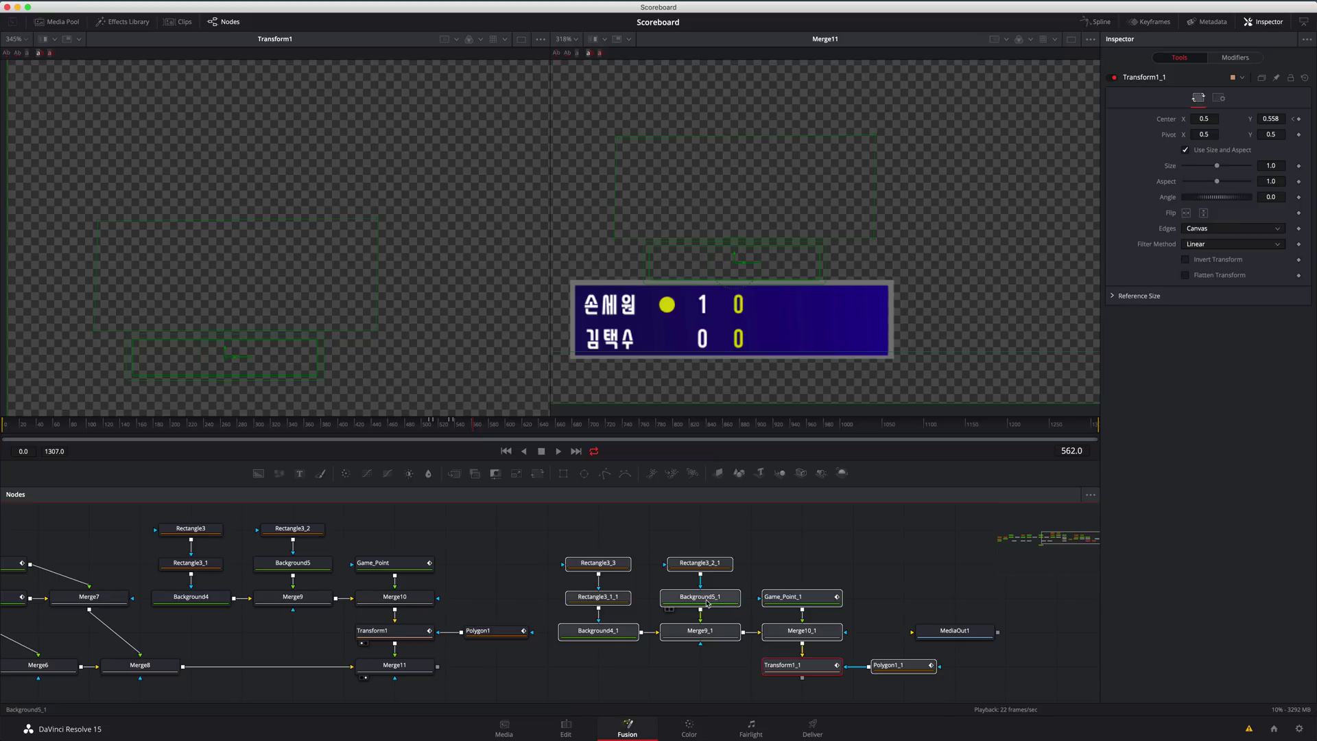
left_click_drag(708, 602, 677, 577)
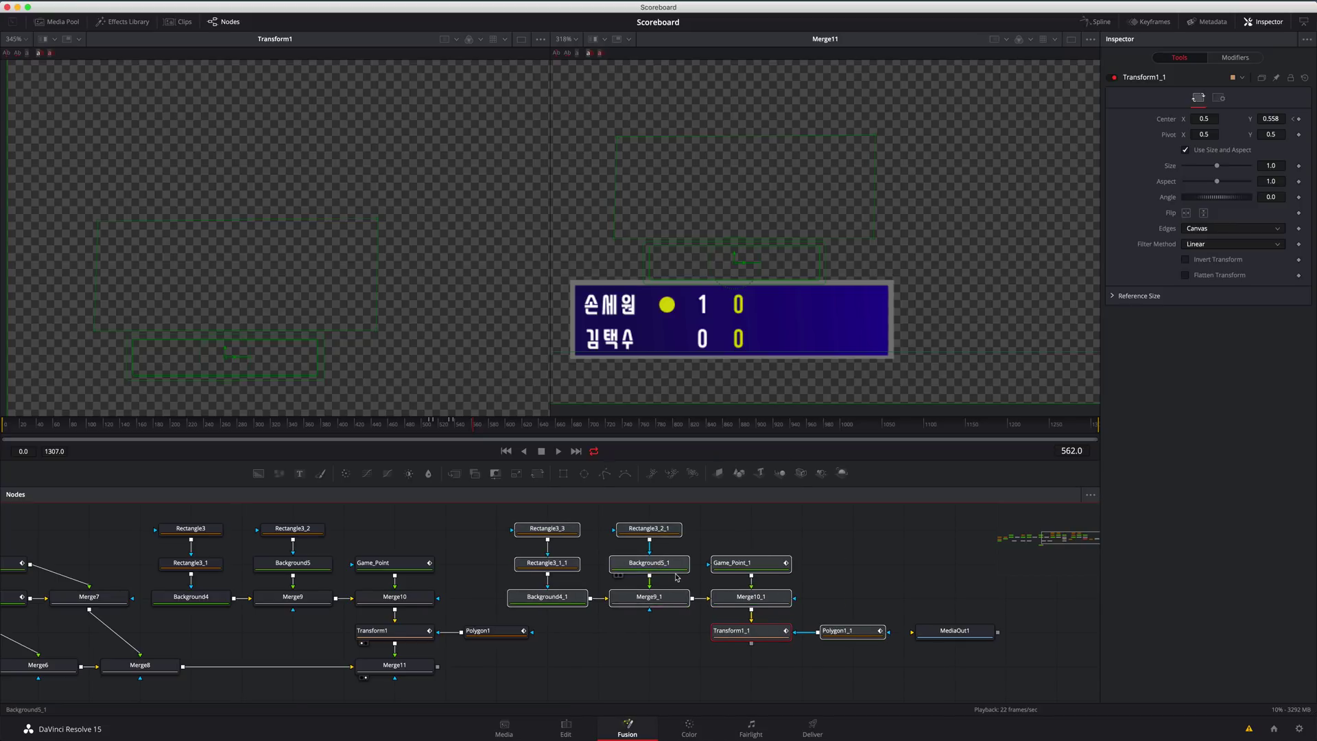
Step: Rename the copied Game_Point_1 node to Match_Point_1
left_click(751, 568)
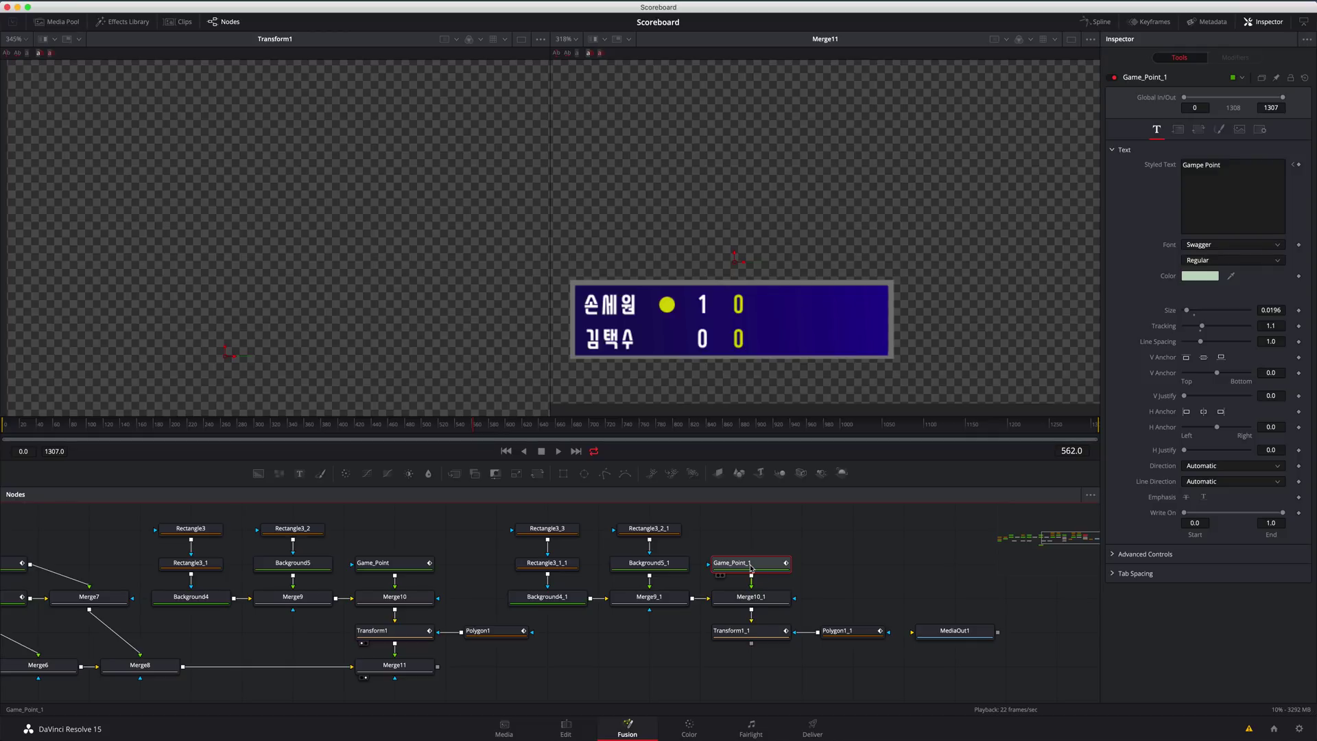
key("F2")
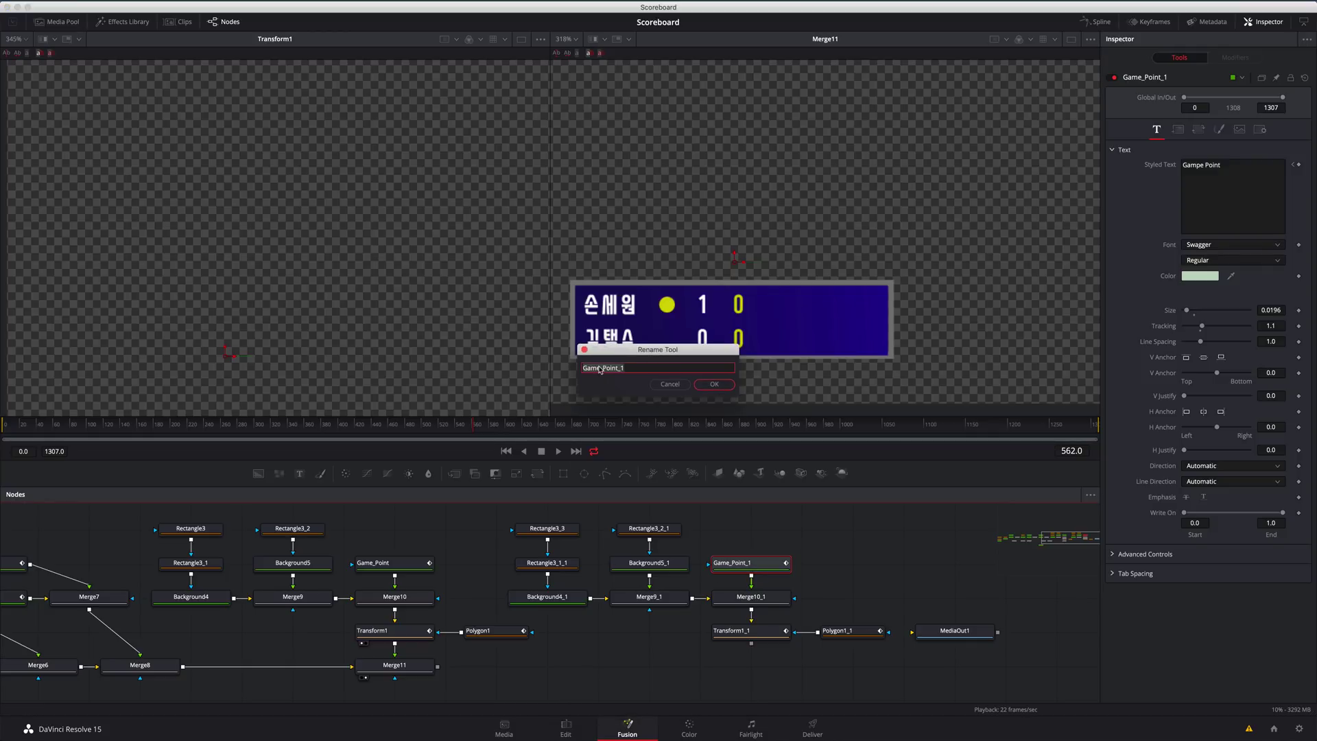
left_click(599, 369)
key("BackSpace")
key("BackSpace")
key("BackSpace")
key("BackSpace")
type("Match")
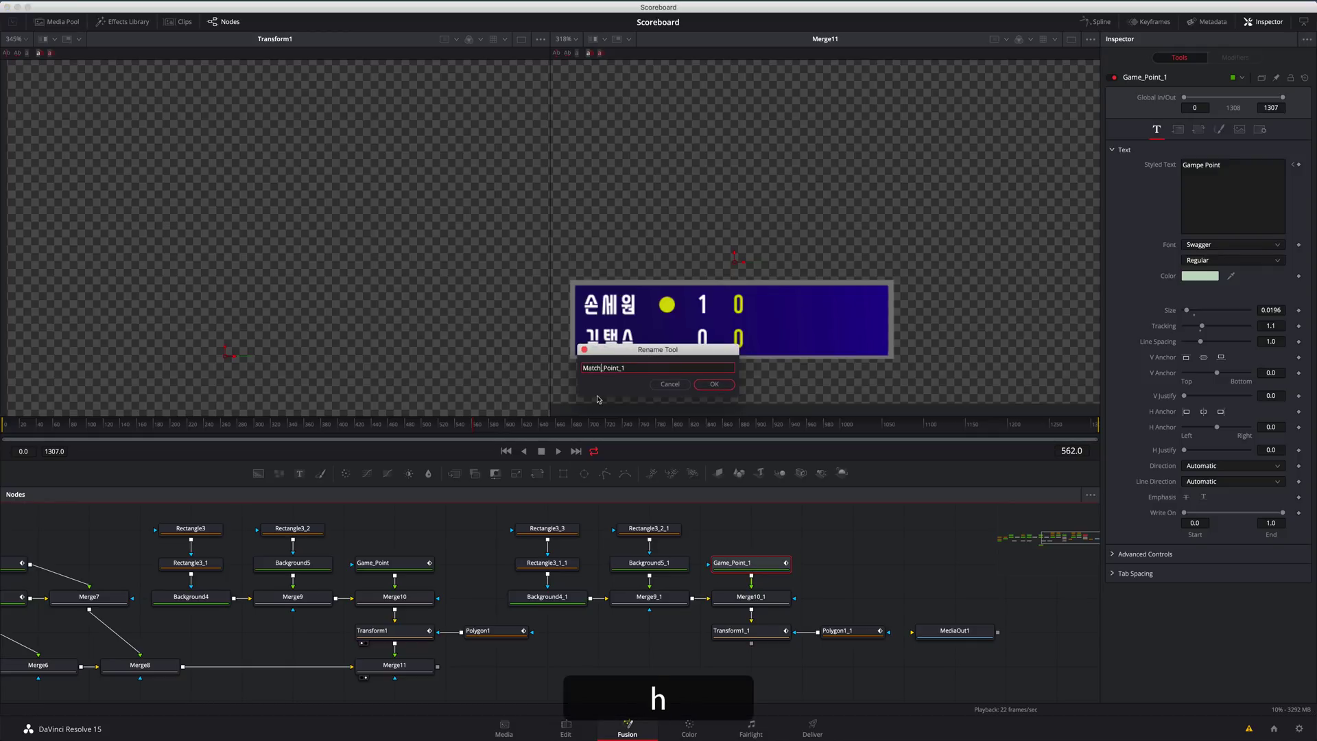
key("Return")
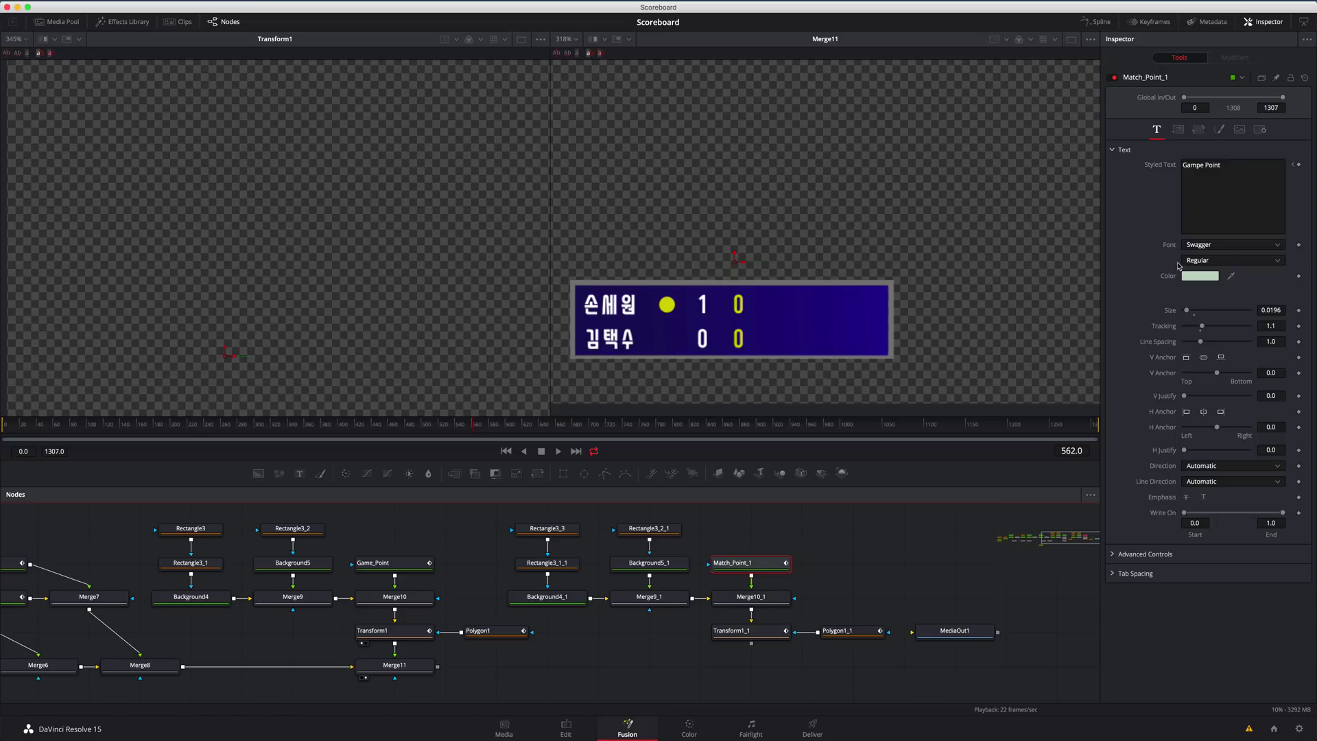
Step: Change the copy's Styled Text to Match Point and view Transform1_1 in the viewer
left_click(1203, 165)
key("BackSpace")
key("BackSpace")
key("BackSpace")
key("BackSpace")
key("BackSpace")
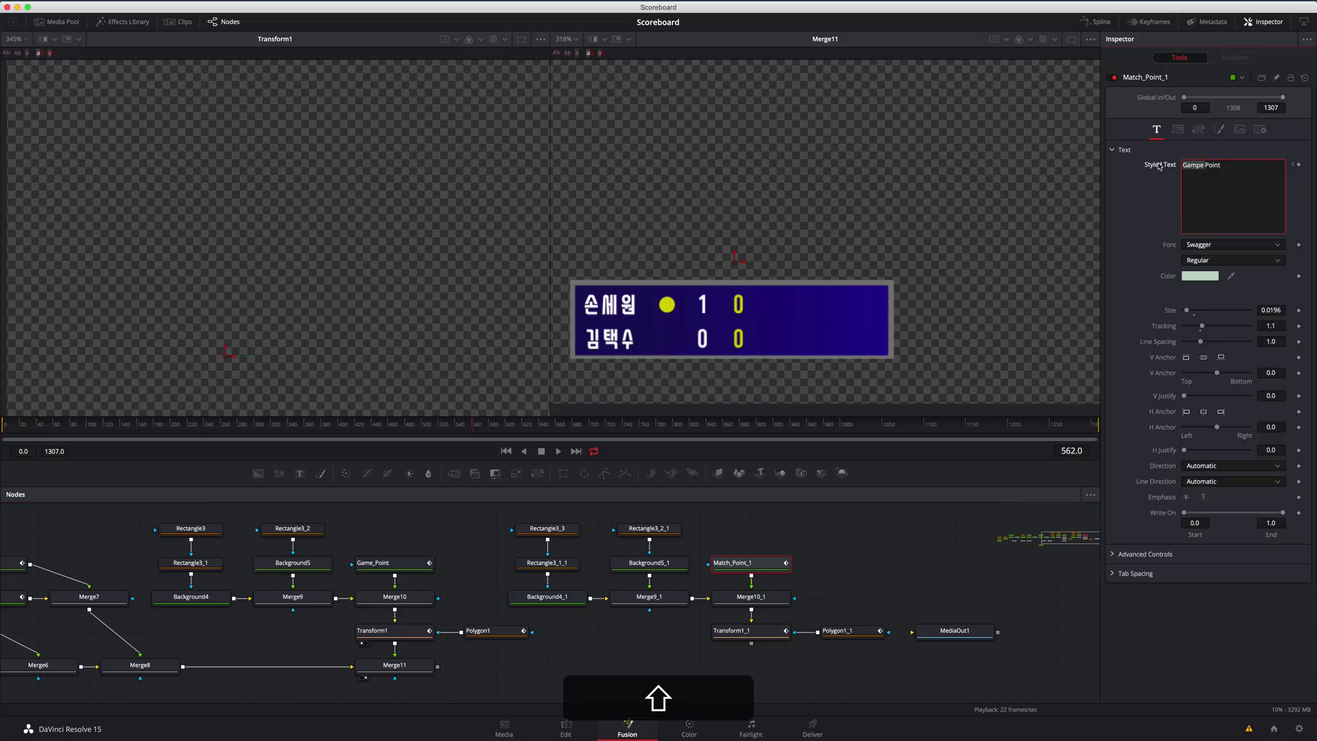
type("Match")
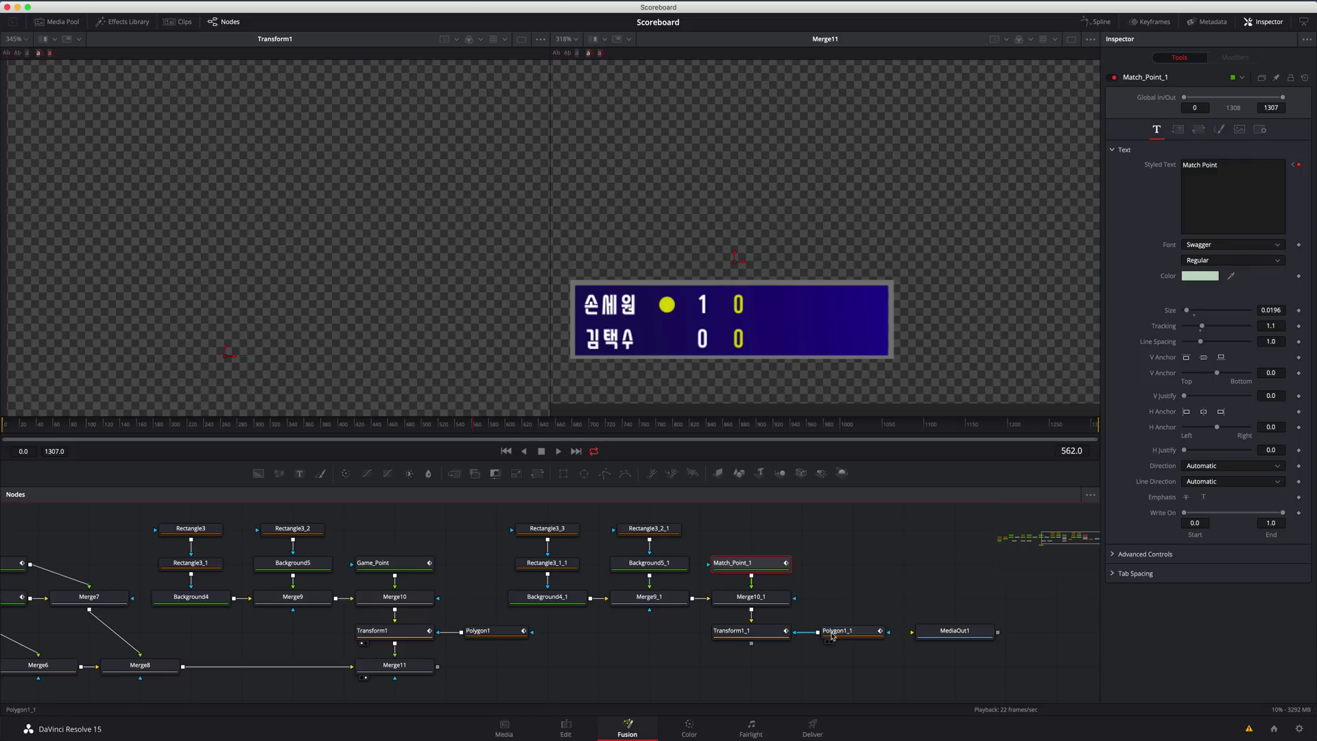
left_click(759, 634)
key("1")
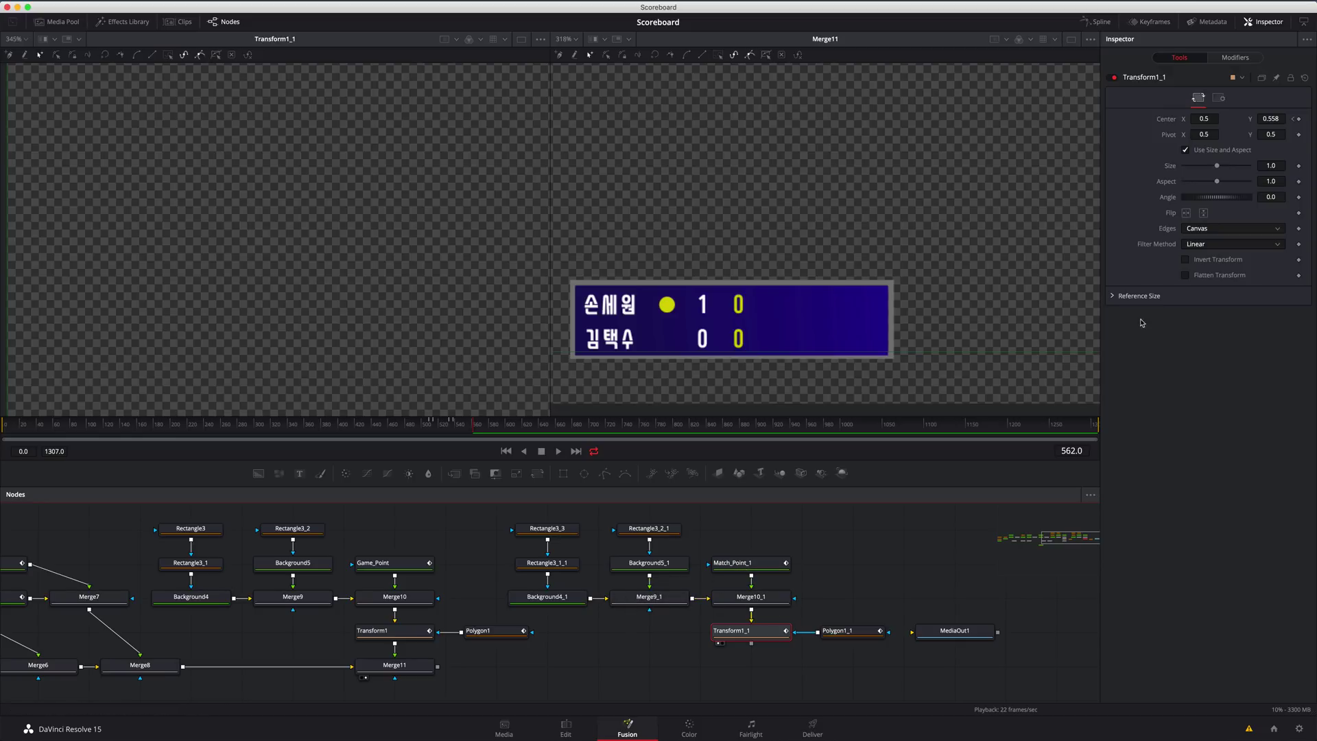
Step: Keyframe Match_Point_1's layout Center (0.127882, 0.157912) at frame 0, then preview frame 1159
left_click(1296, 120)
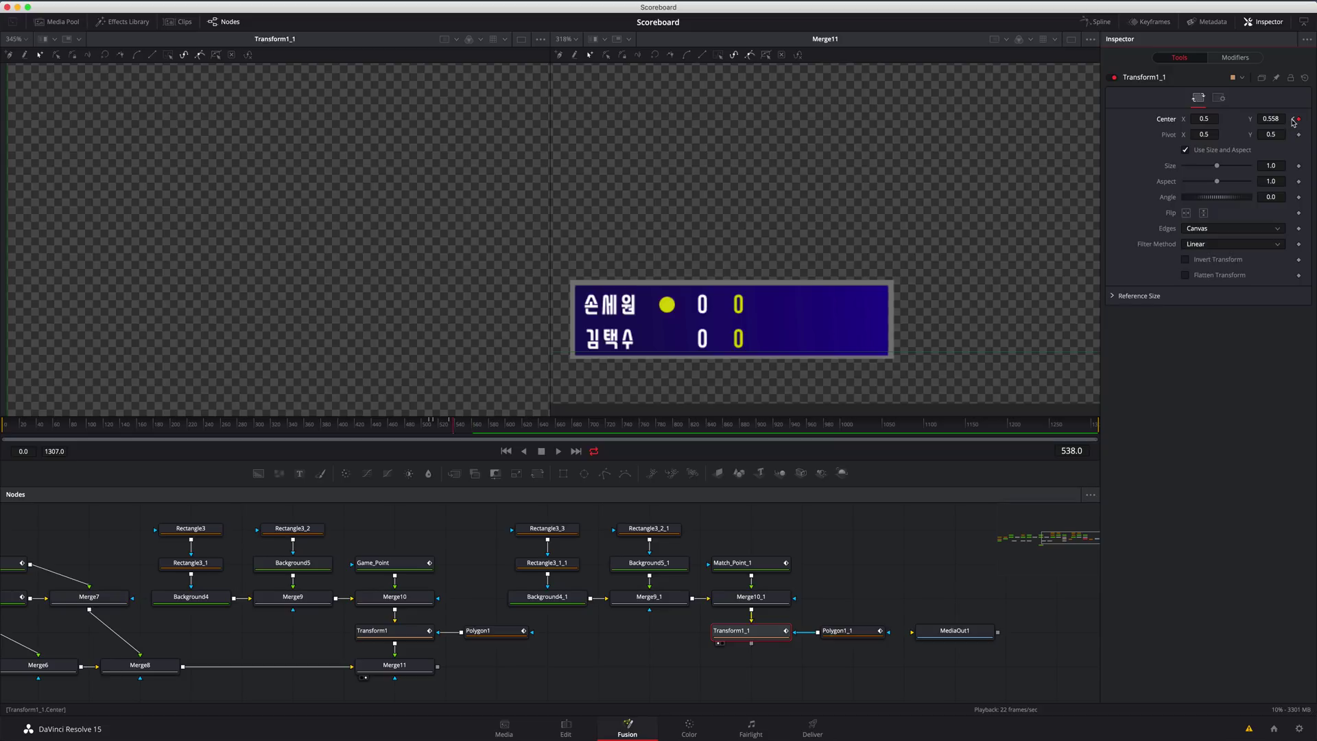
left_click(1293, 120)
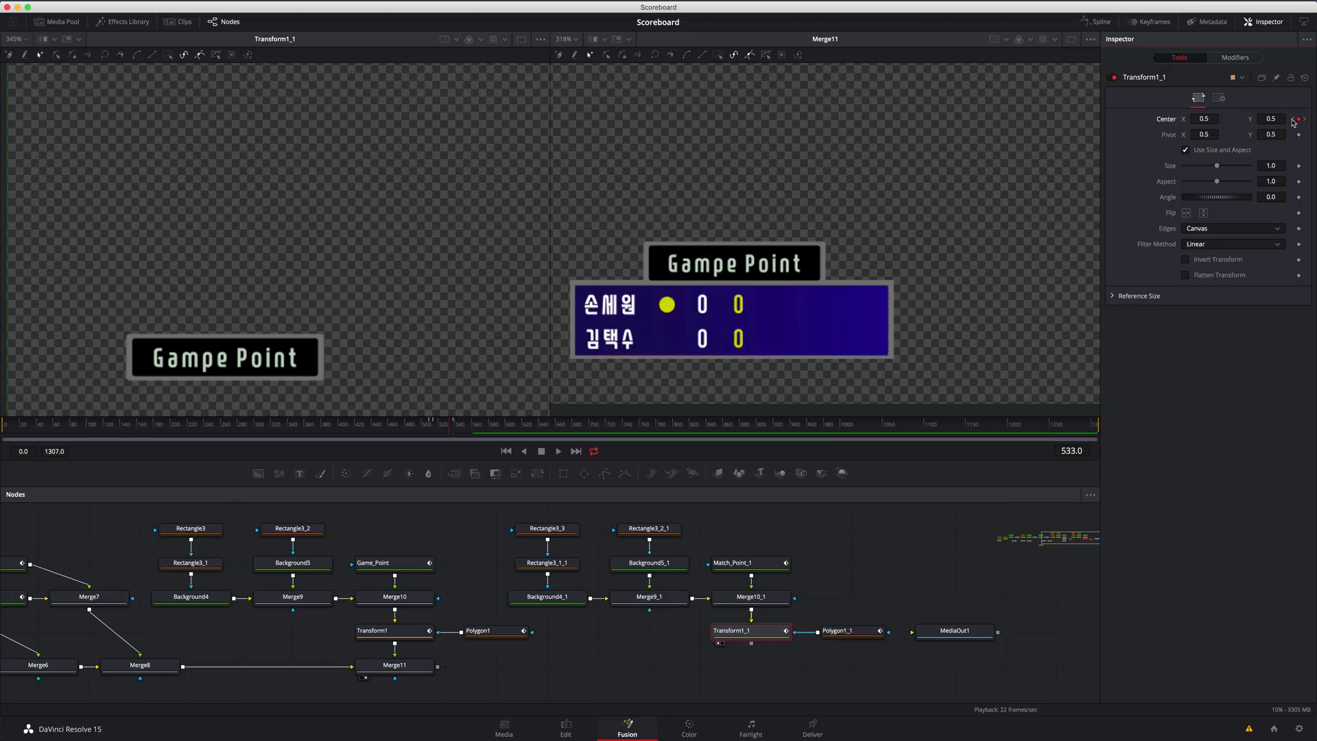
left_click(749, 565)
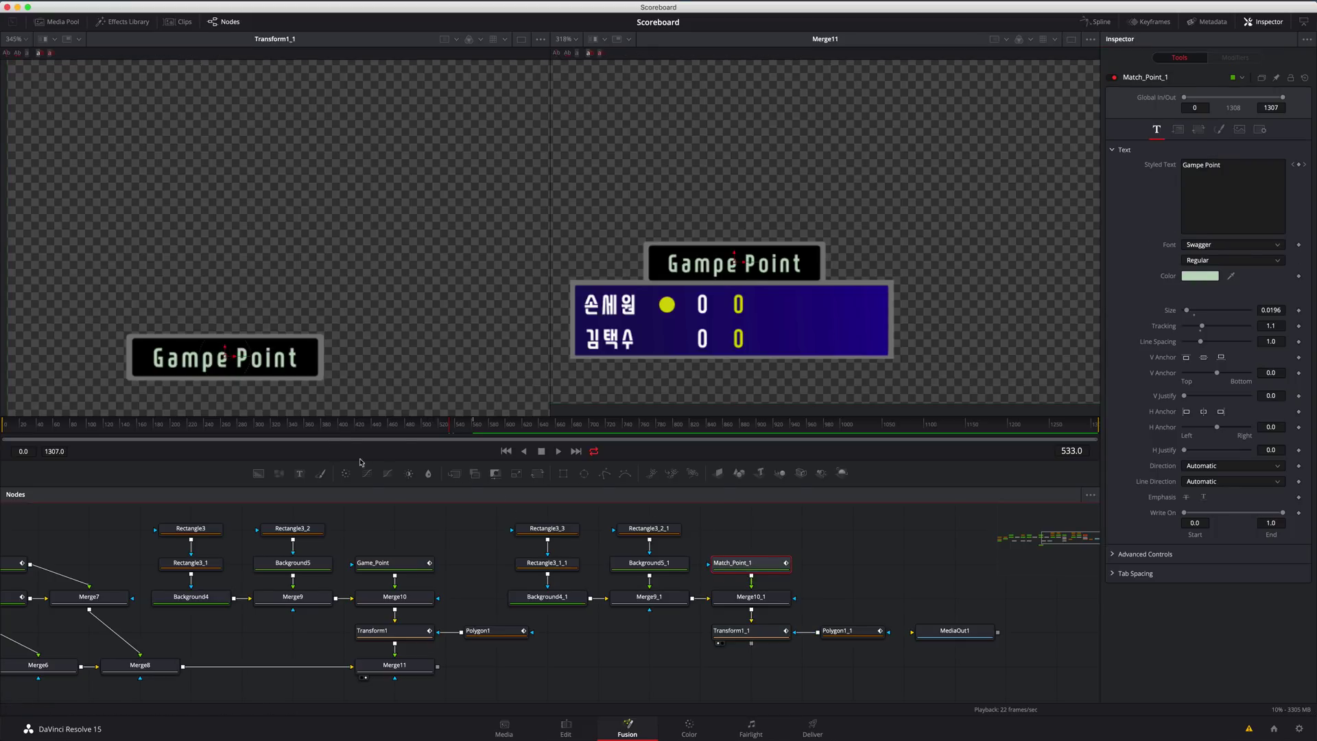
left_click(727, 434)
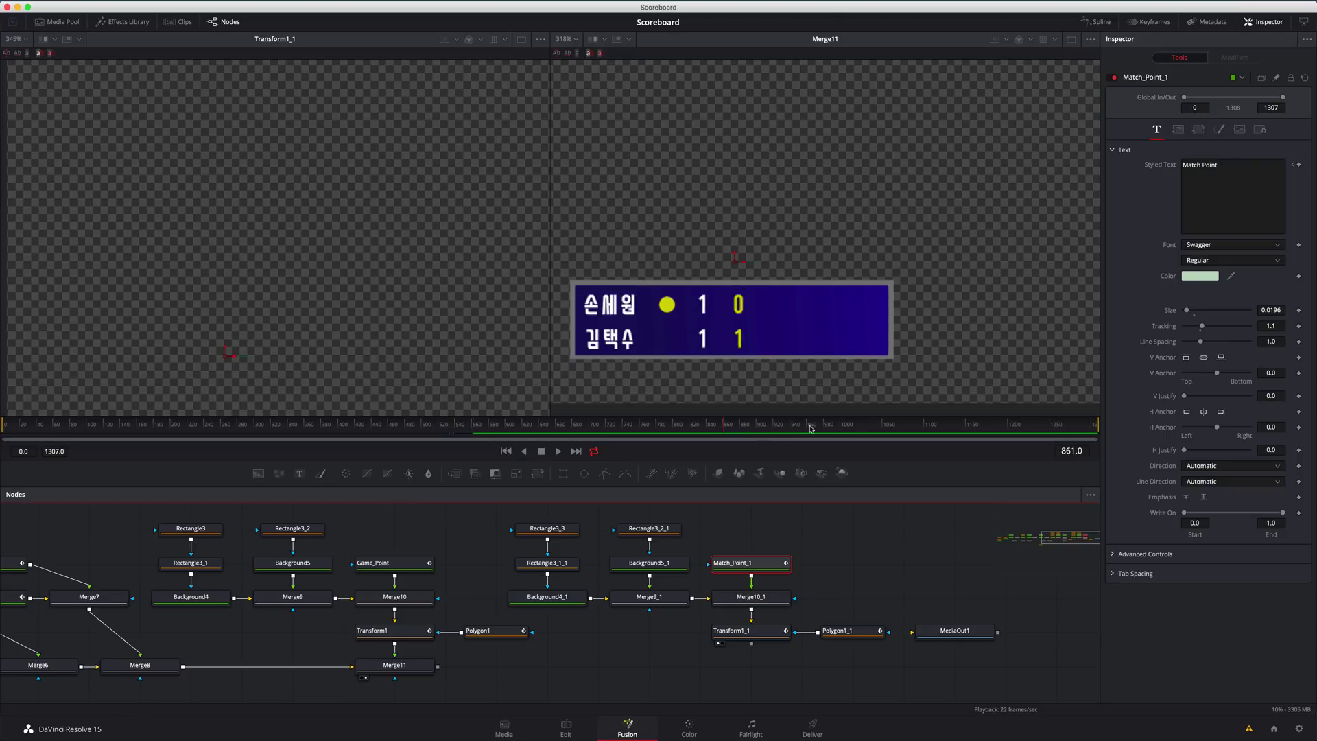
left_click(849, 430)
left_click(1293, 168)
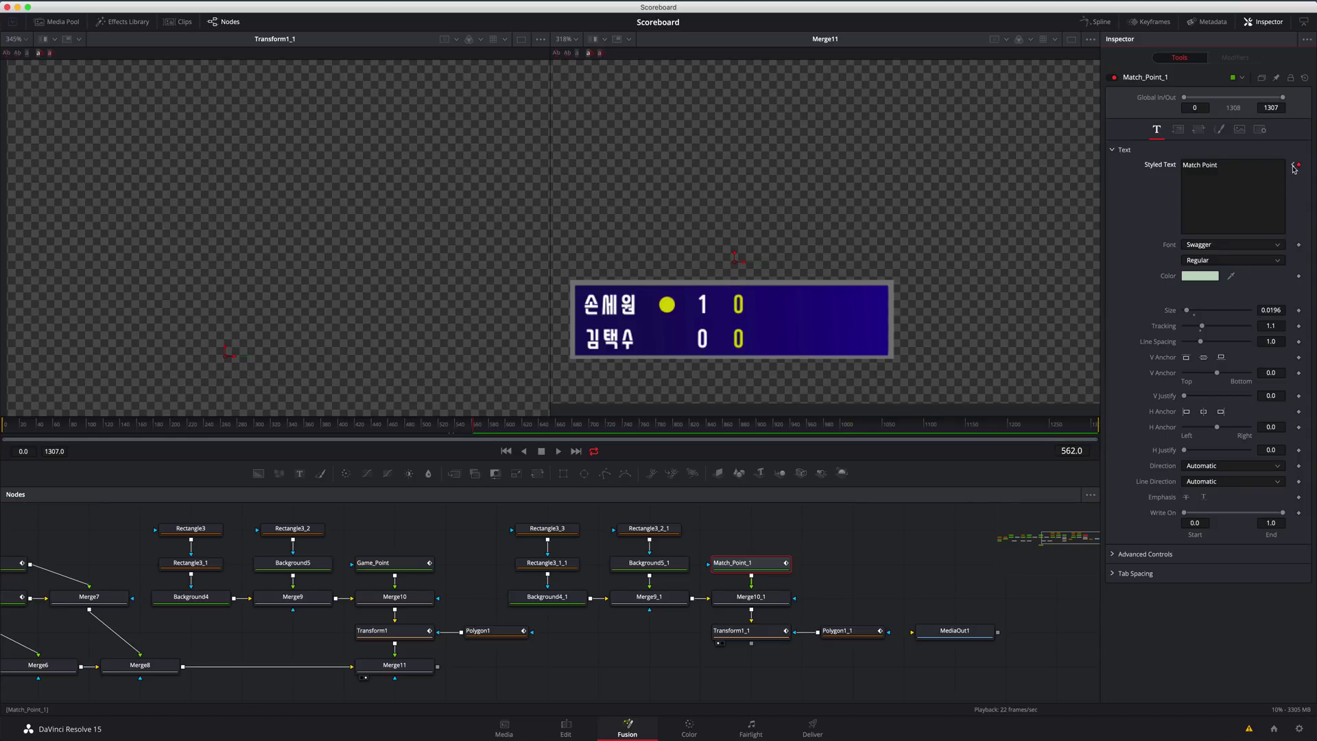
left_click(1293, 168)
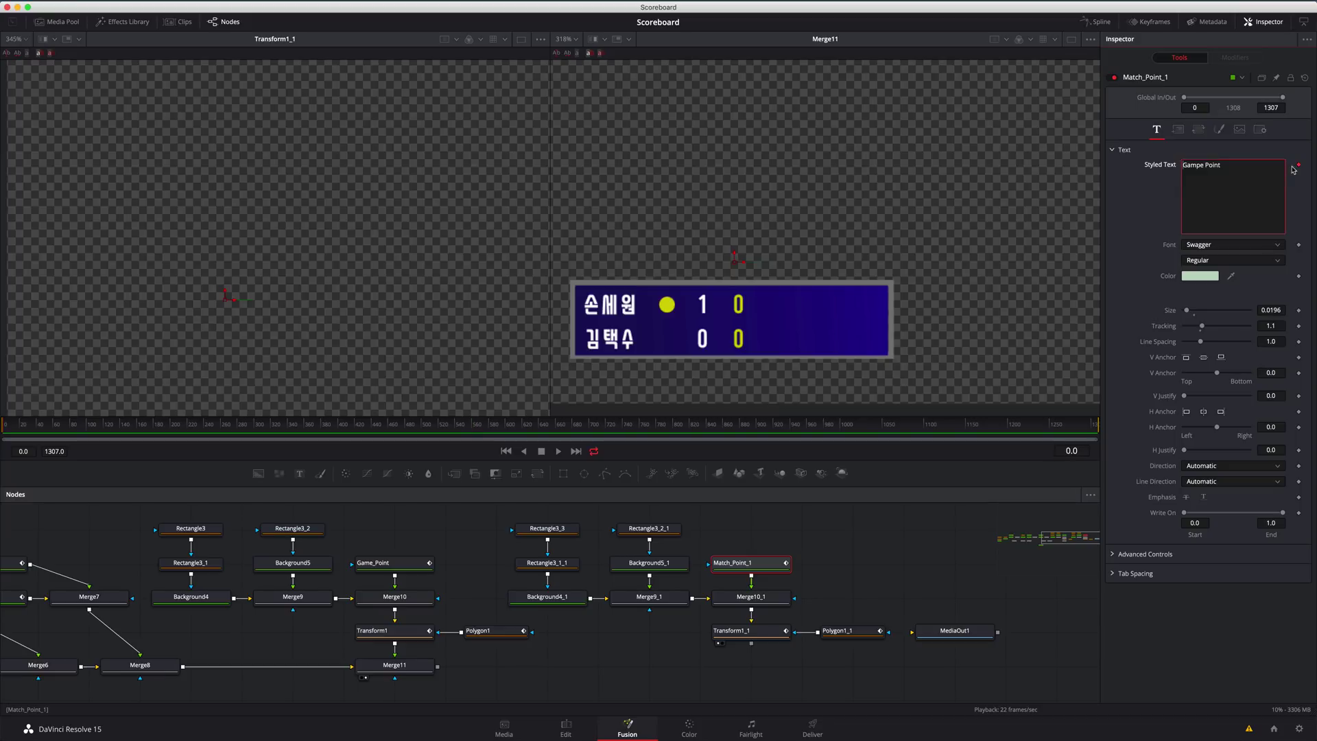
left_click(1175, 130)
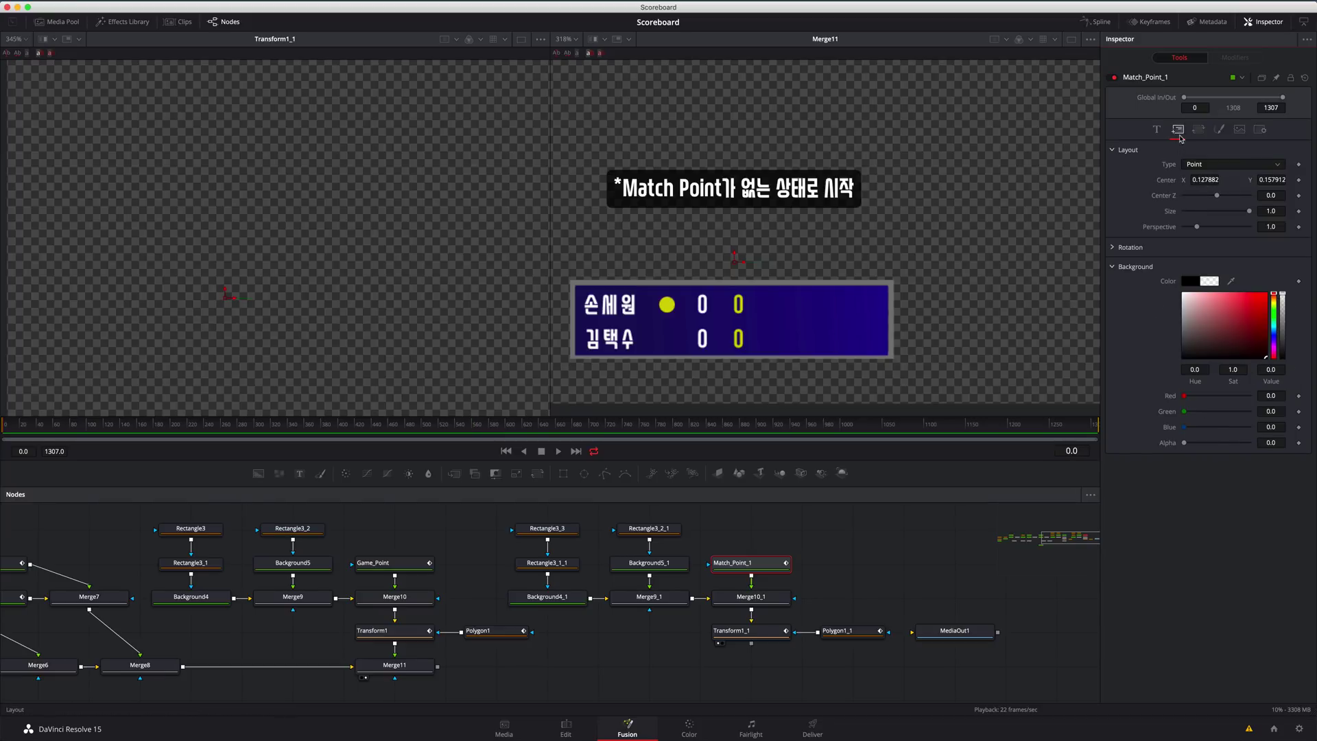
left_click(1298, 181)
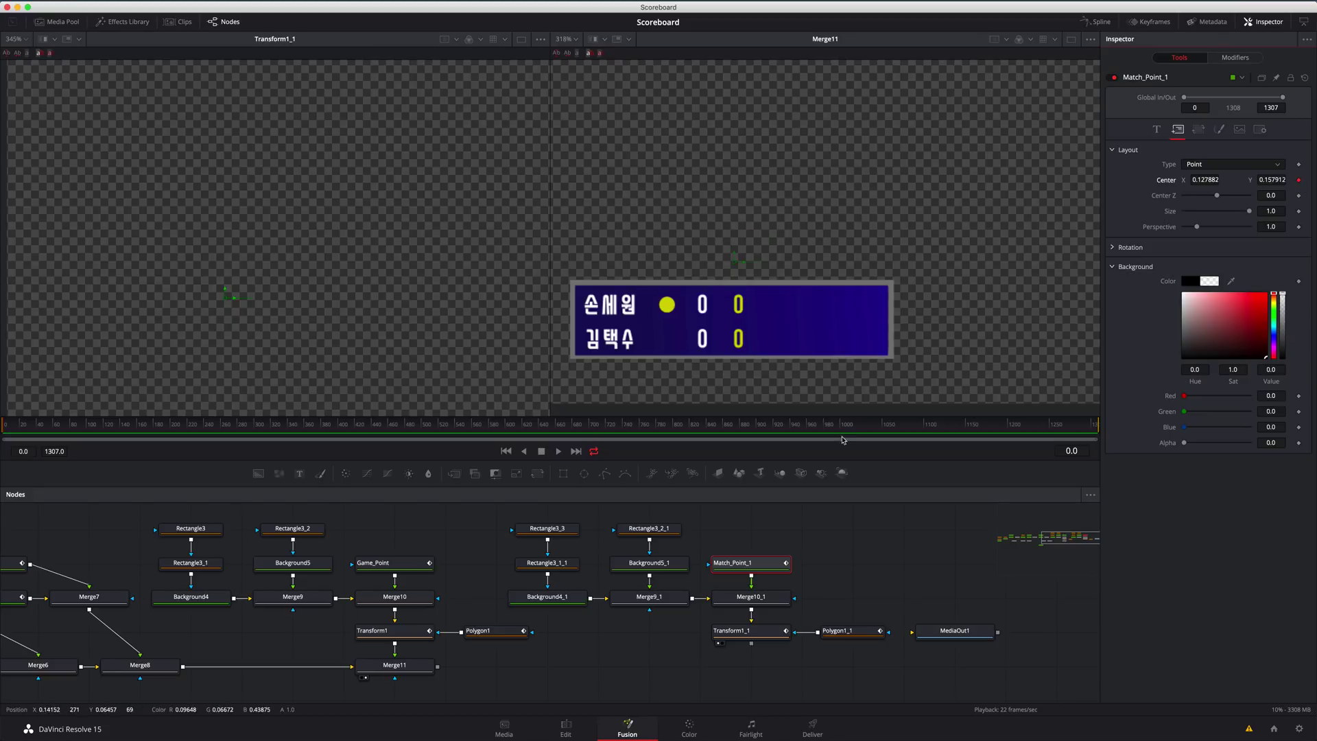
left_click(974, 426)
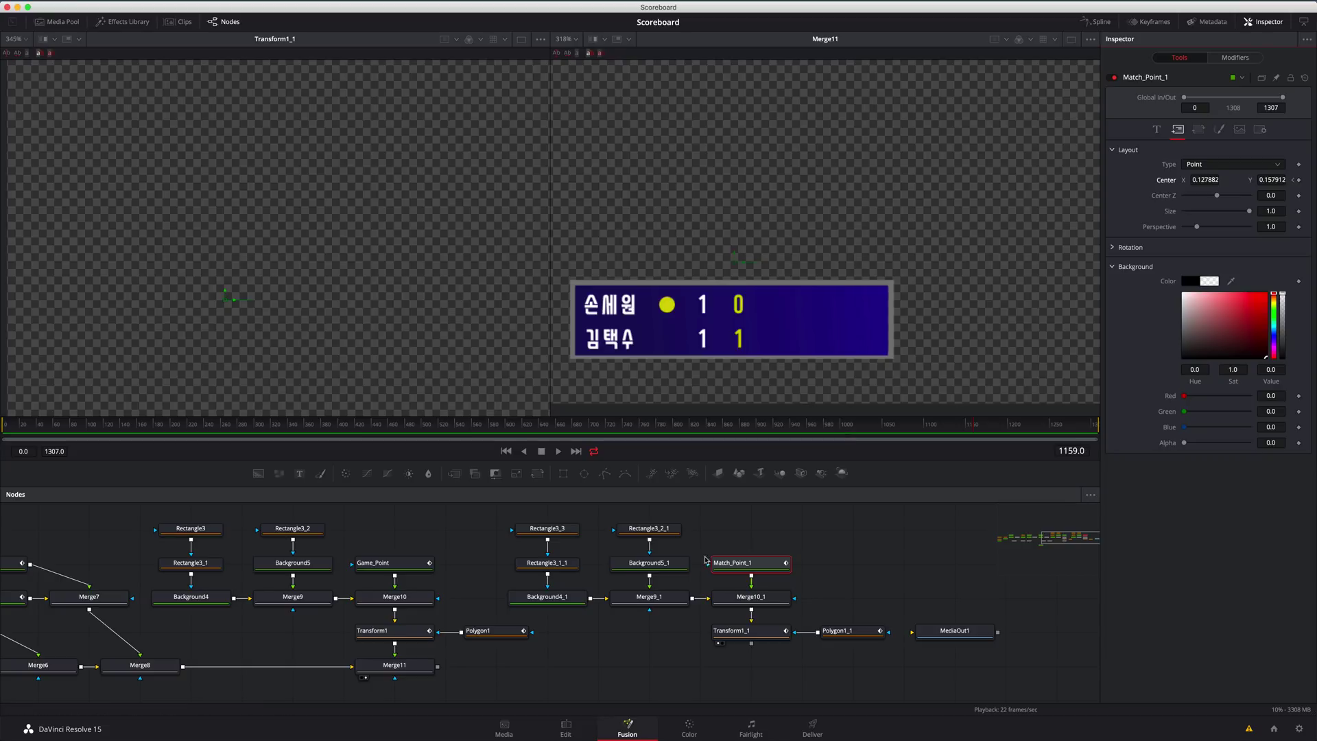
Step: Merge Transform1_1 over Merge11 into Merge12, trying Center Y 0.77 then undoing to 0.5
left_click_drag(394, 665, 699, 664)
left_click_drag(744, 603, 736, 625)
key("2")
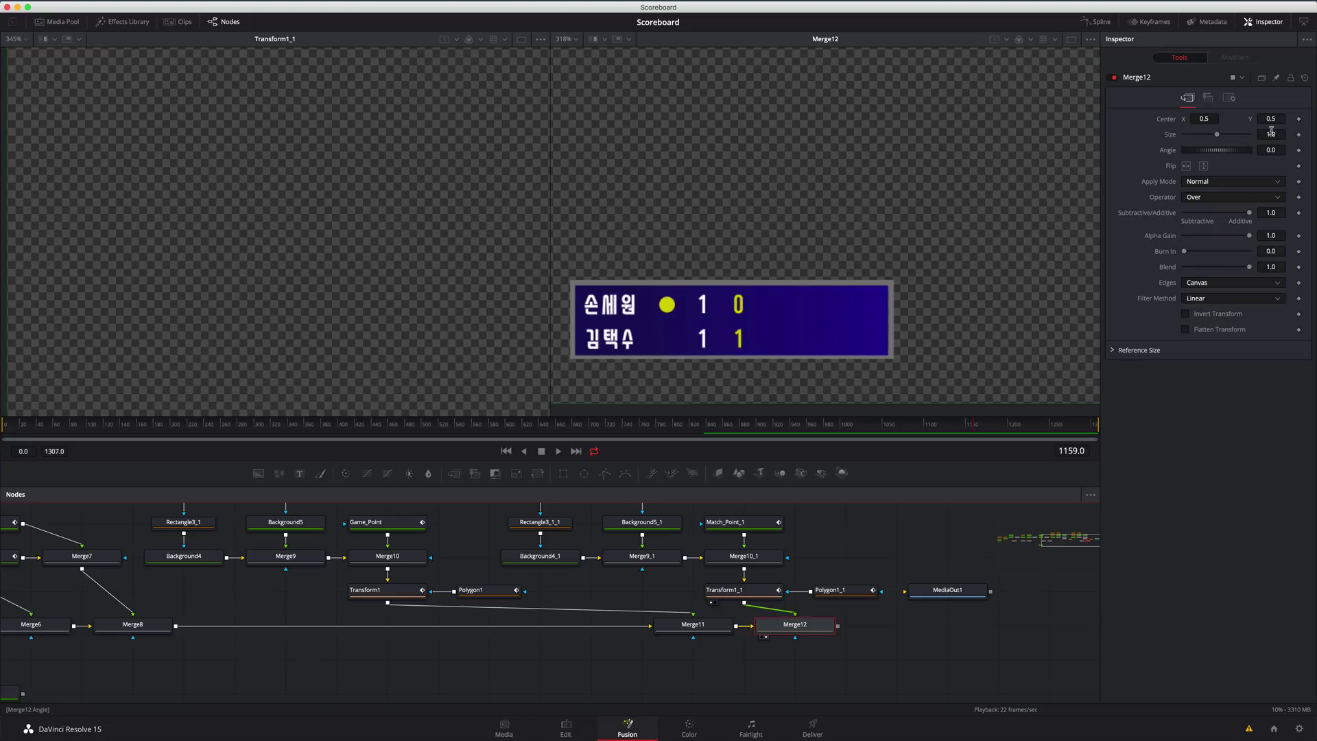
type("0.482")
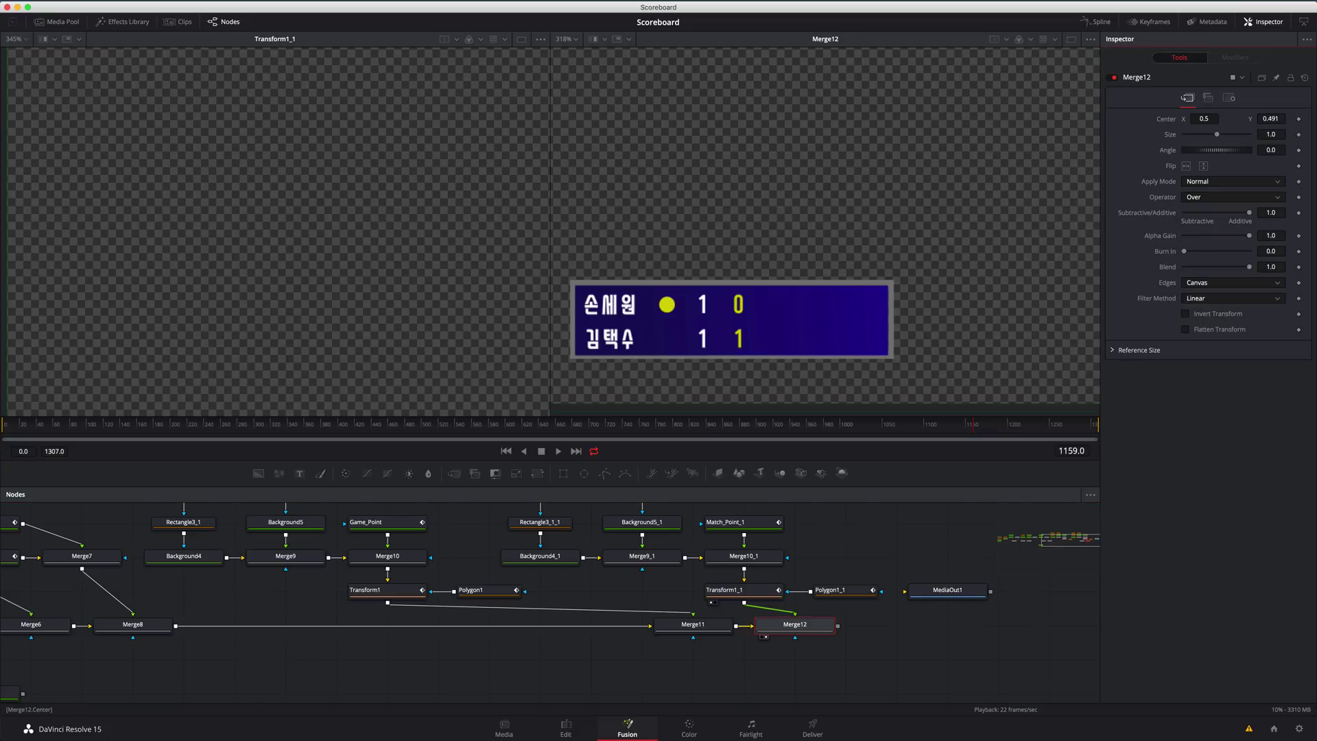
type("0.77")
key("Return")
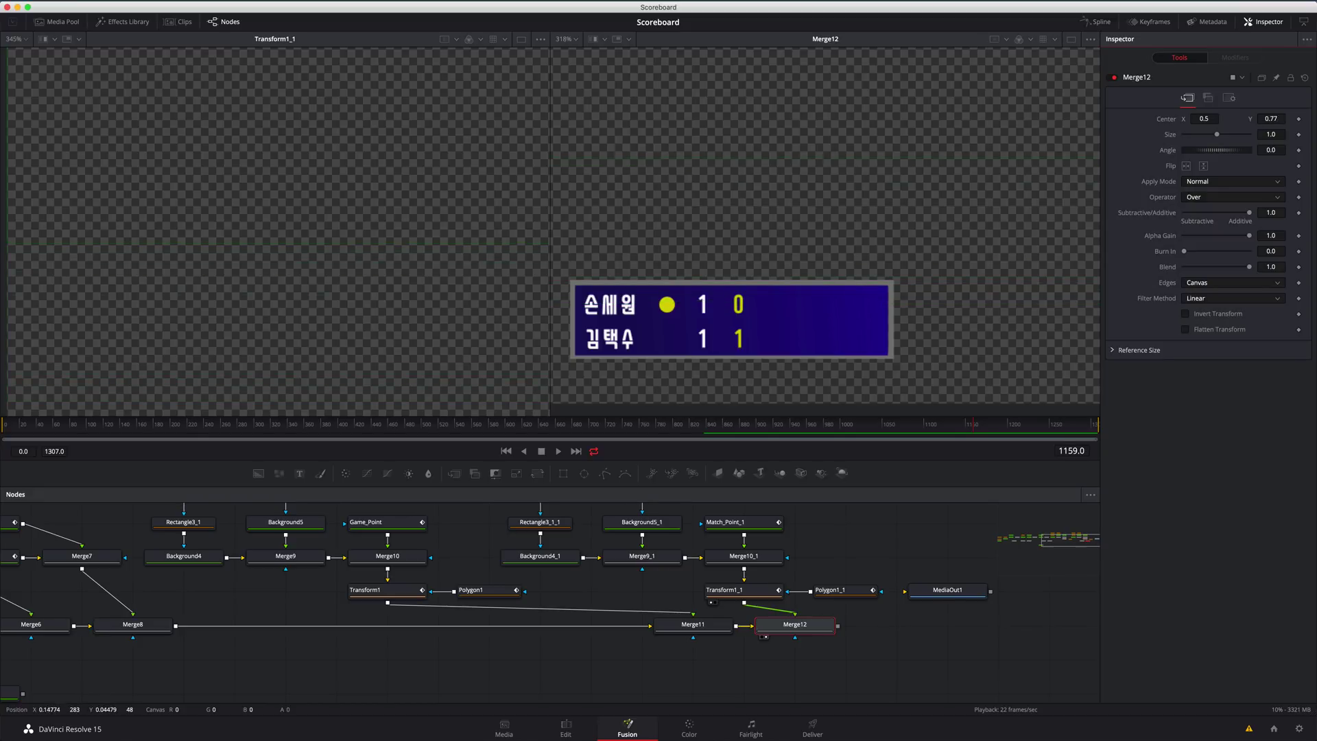
key("super+z")
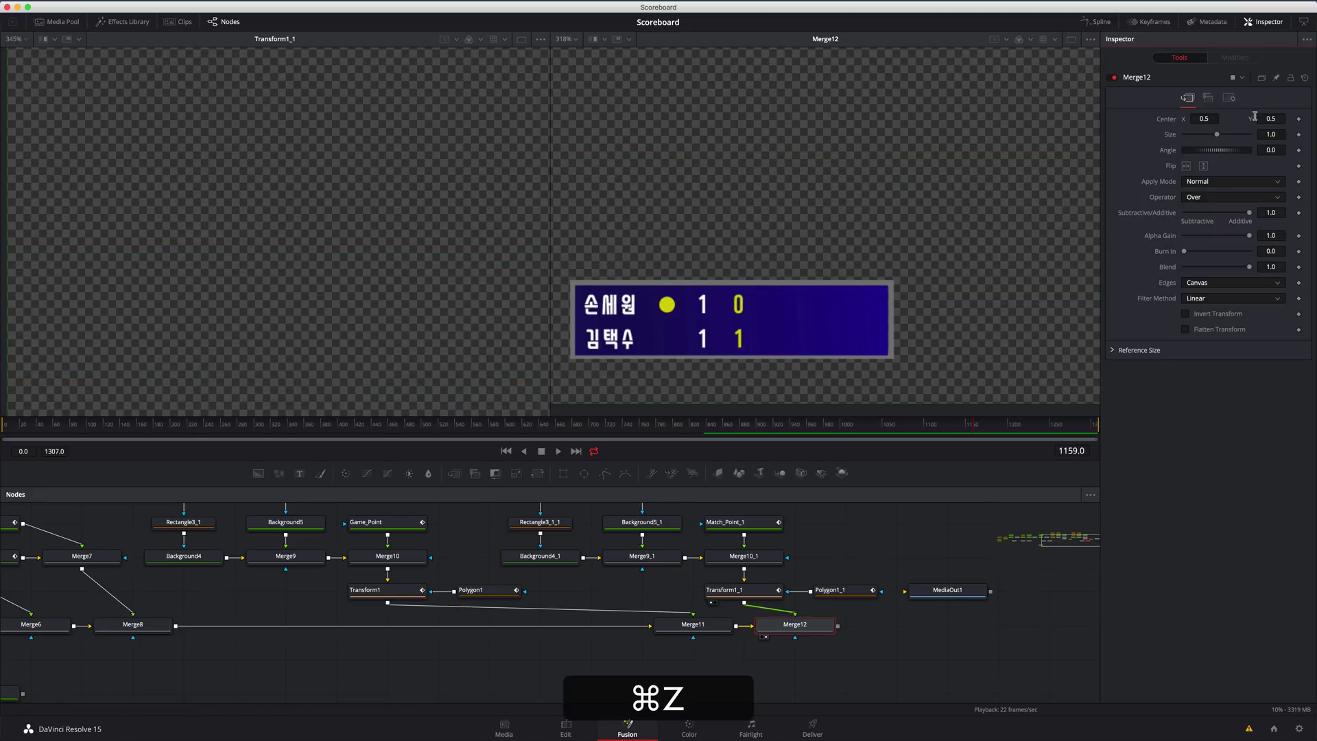
Step: Keyframe Transform1_1's Center Y at 0.558 at frame 1040
left_click(757, 594)
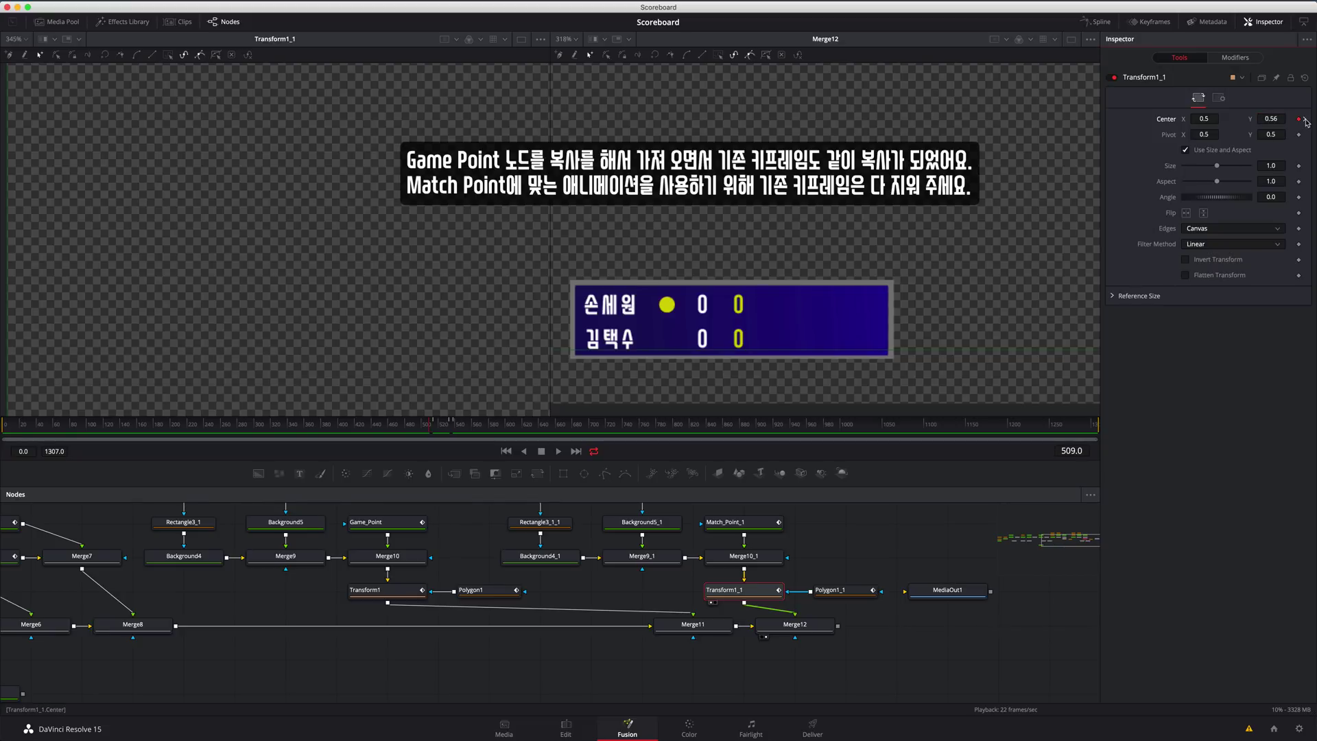
left_click(1306, 120)
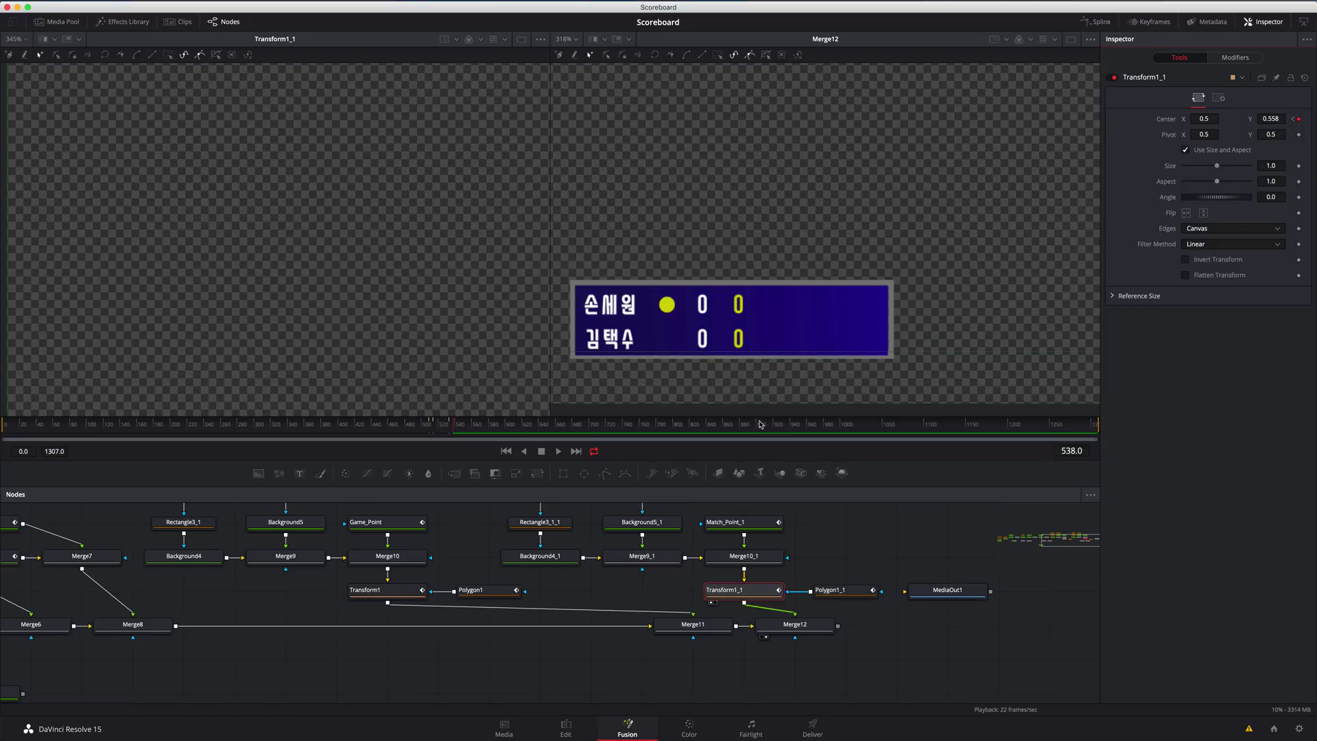
left_click(812, 427)
left_click(855, 428)
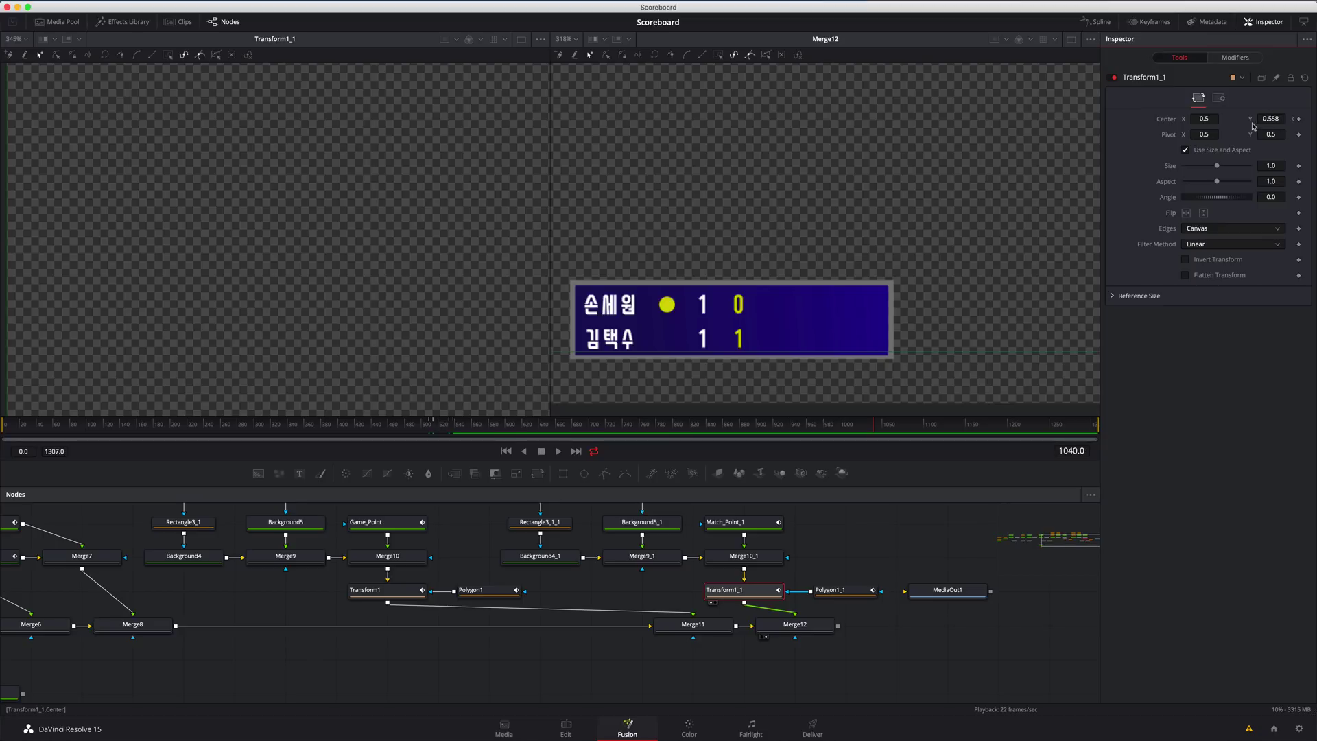
left_click(1284, 118)
left_click(1299, 120)
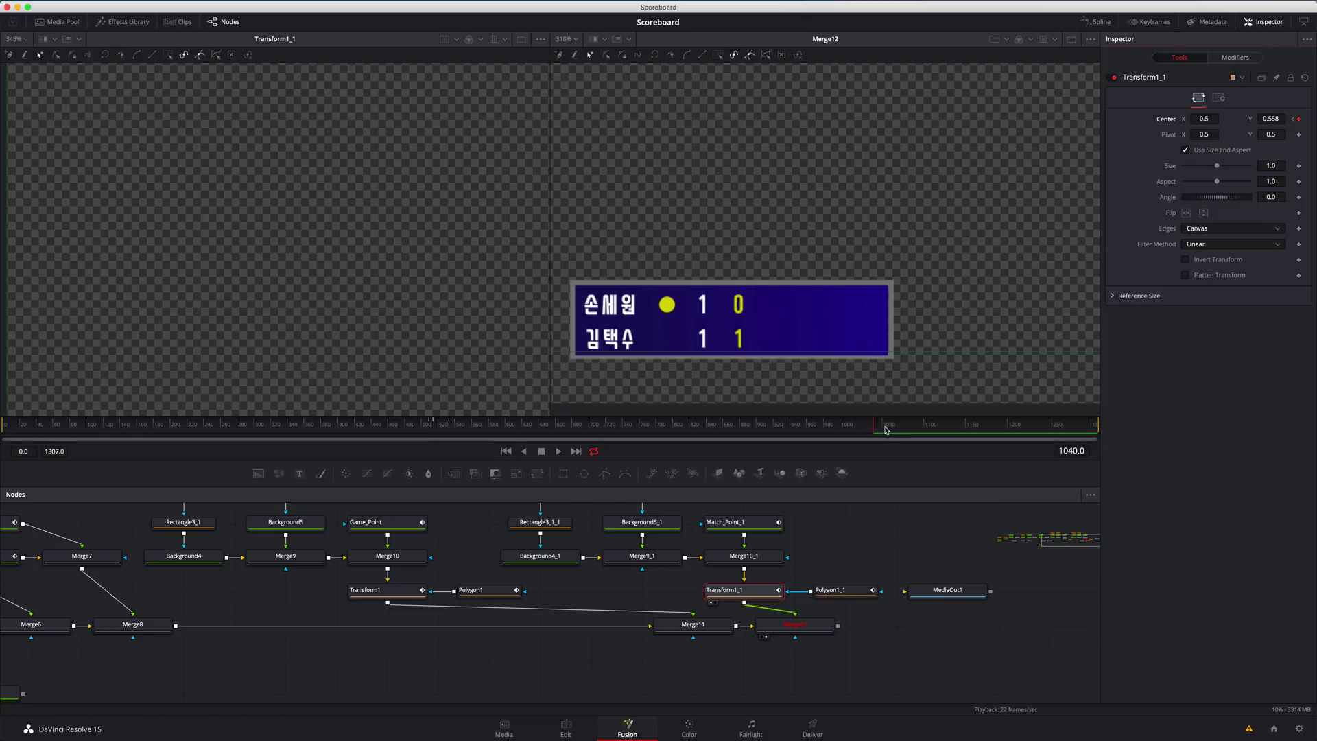
Step: Keyframe Center Y 0.5 at frame 1045 and play from frame 936 to preview the slide
left_click(1075, 451)
type("5")
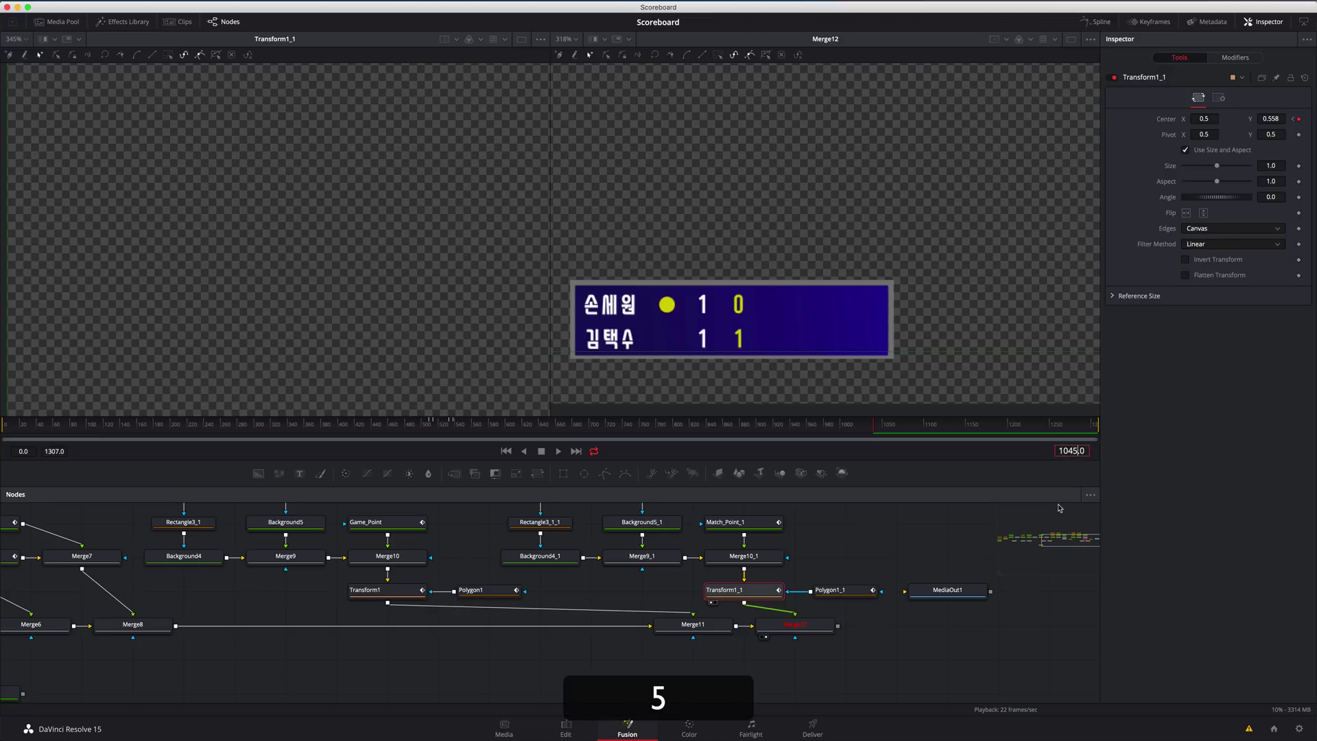
key("Return")
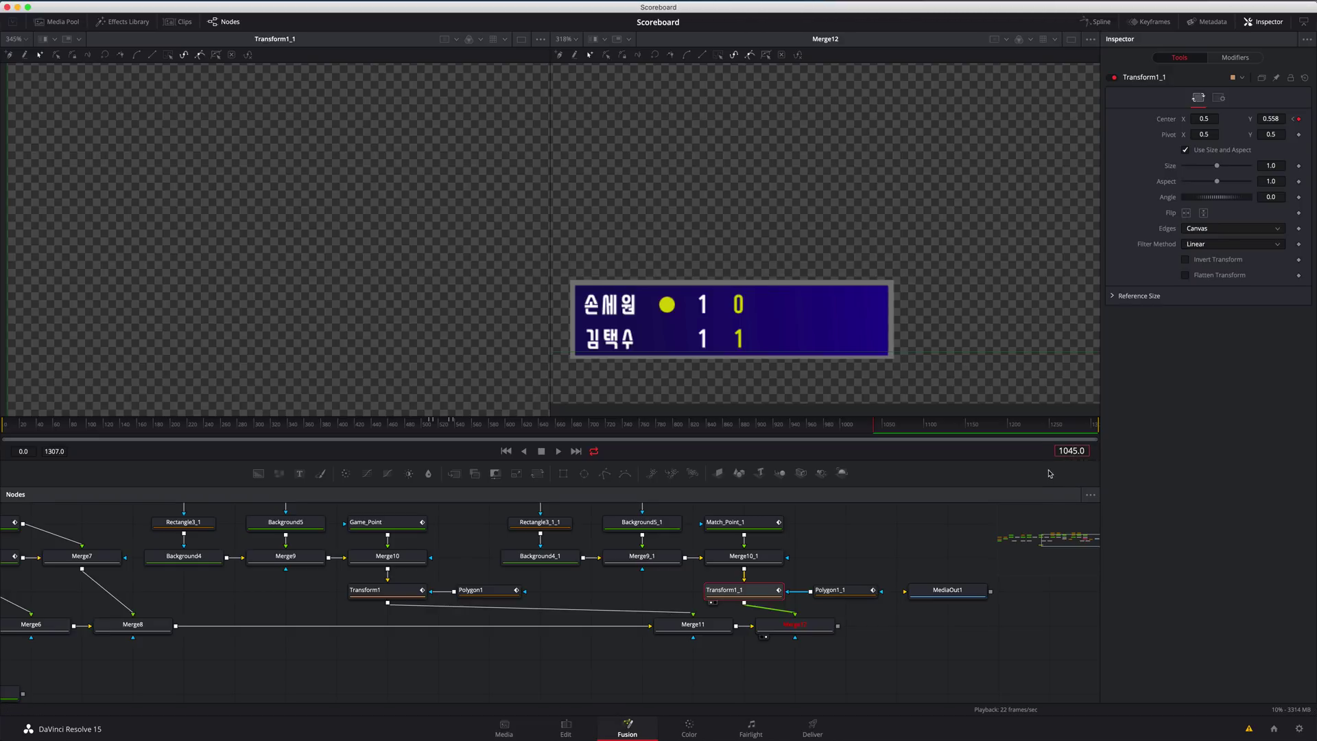
key("Return")
left_click(1279, 120)
key("BackSpace")
key("Return")
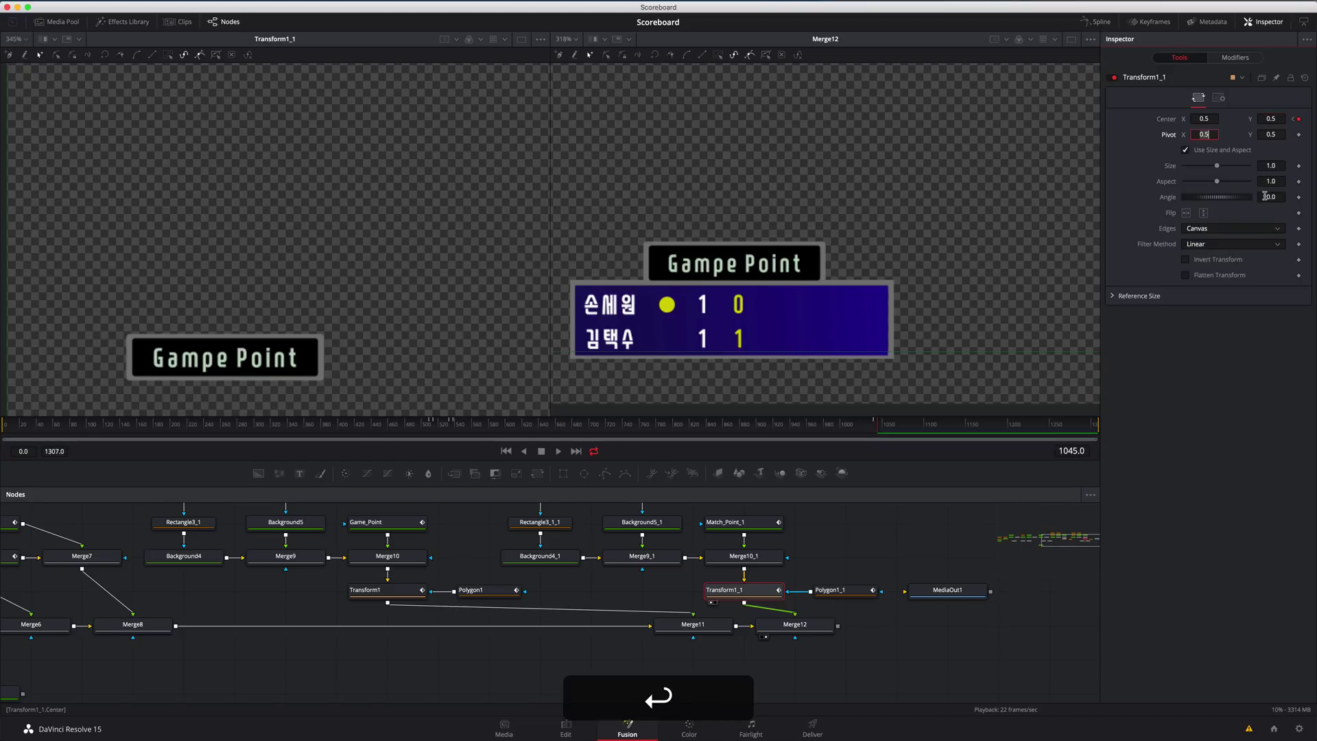
left_click(789, 426)
key("space")
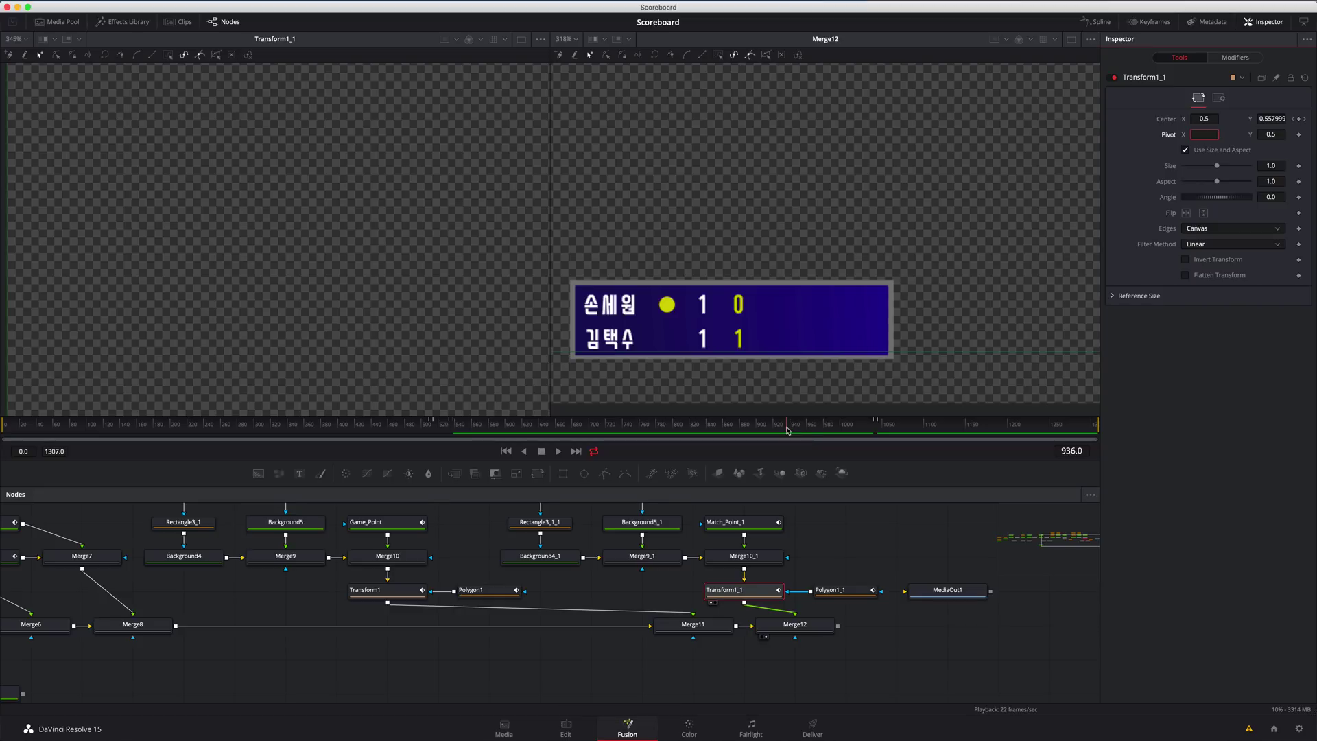
key("space")
key("space")
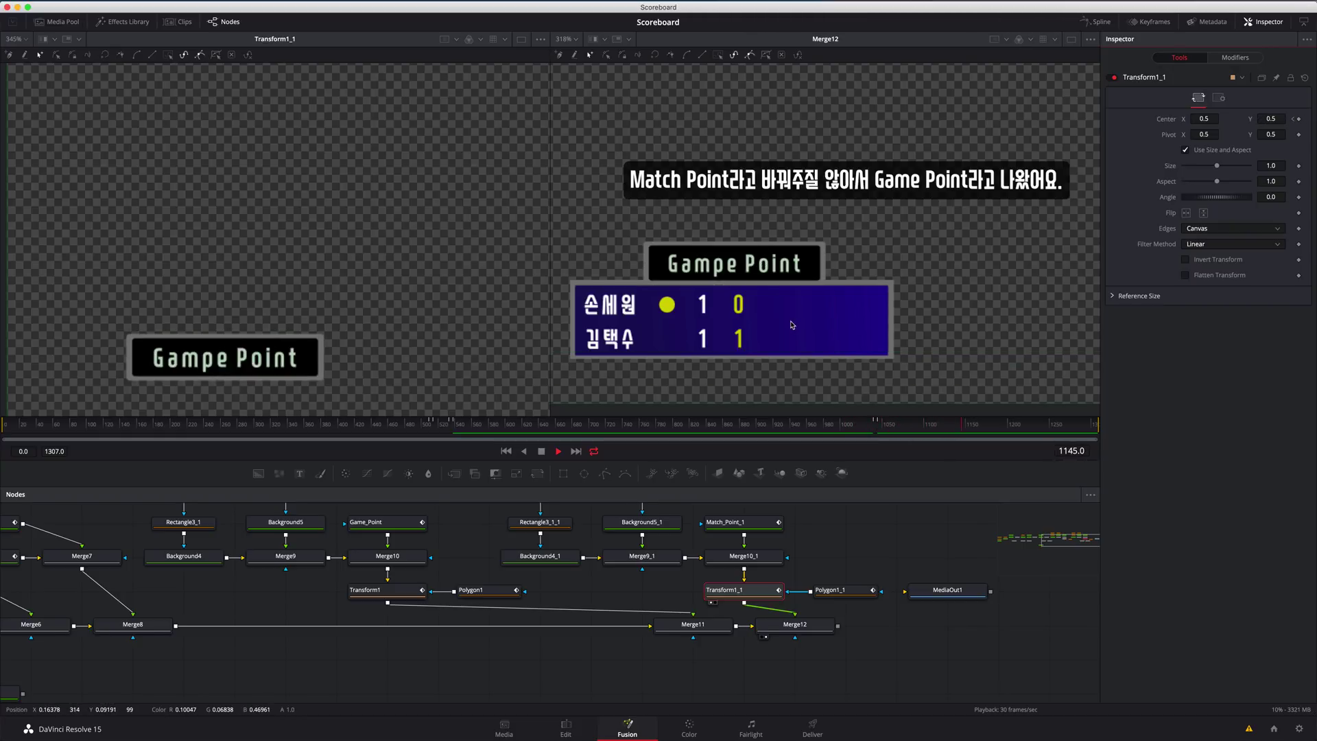
Step: Connect Merge12 into MediaOut1 and view the scoreboard composite on the Edit page
key("space")
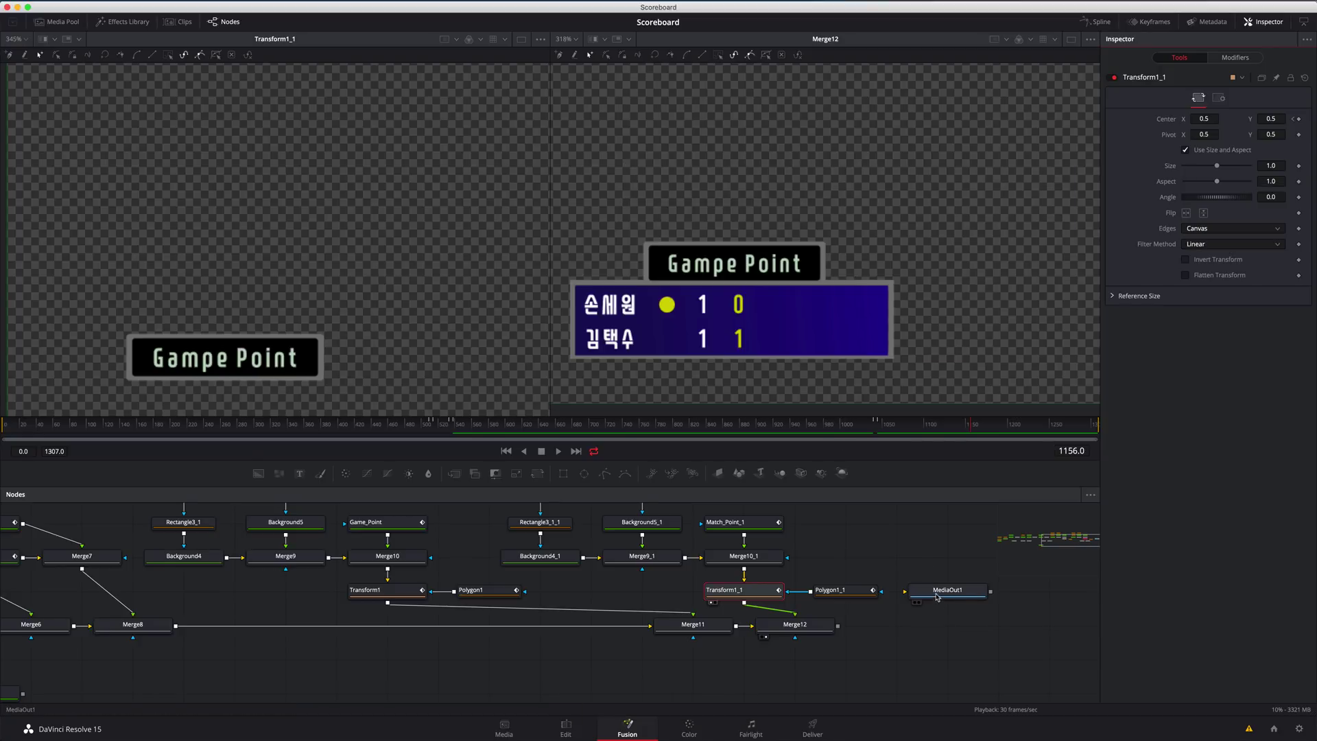
left_click_drag(927, 587, 977, 621)
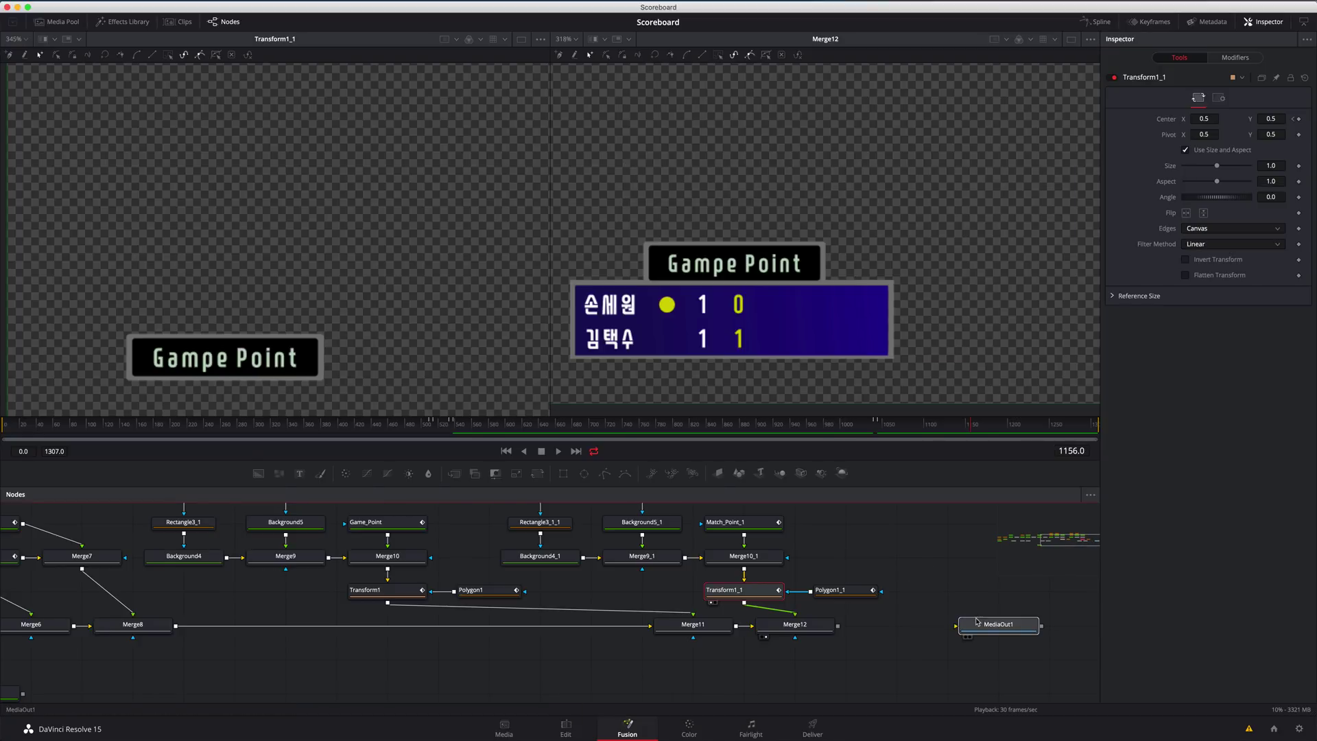
left_click(978, 621)
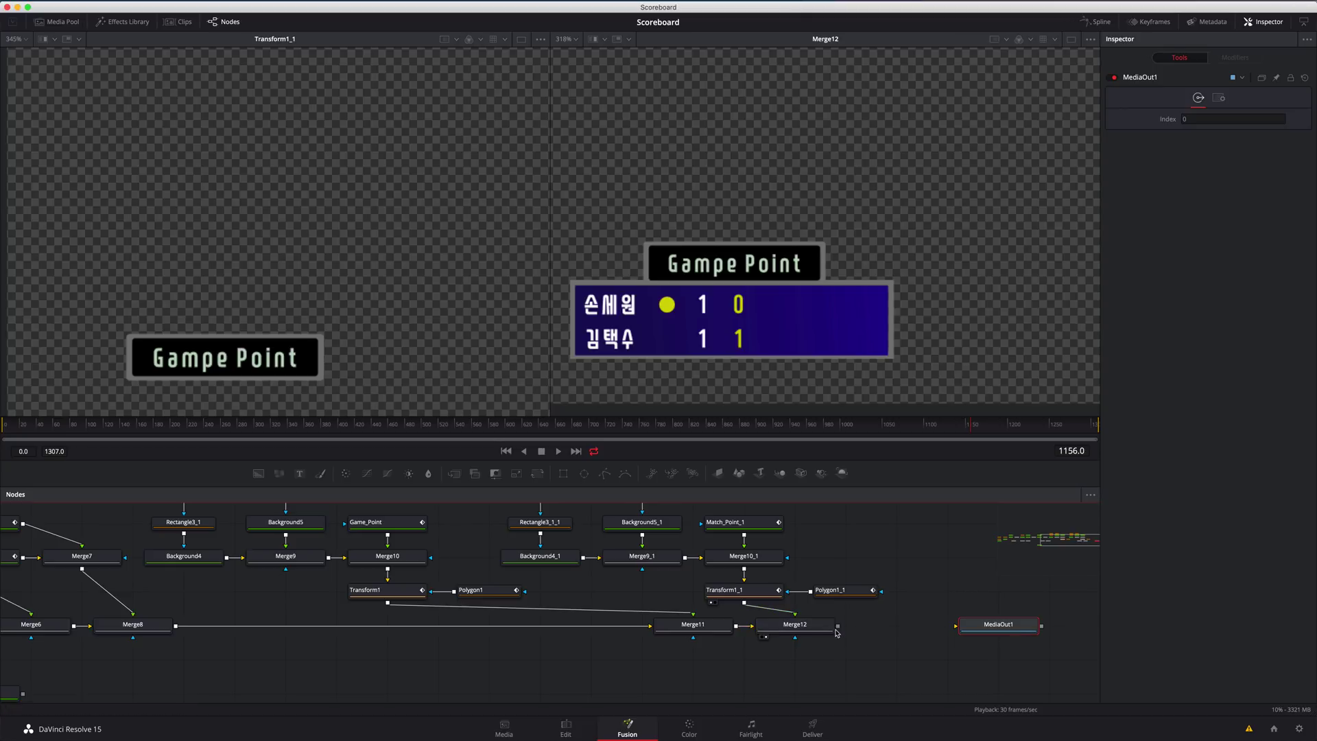
left_click_drag(838, 626, 954, 629)
left_click(567, 728)
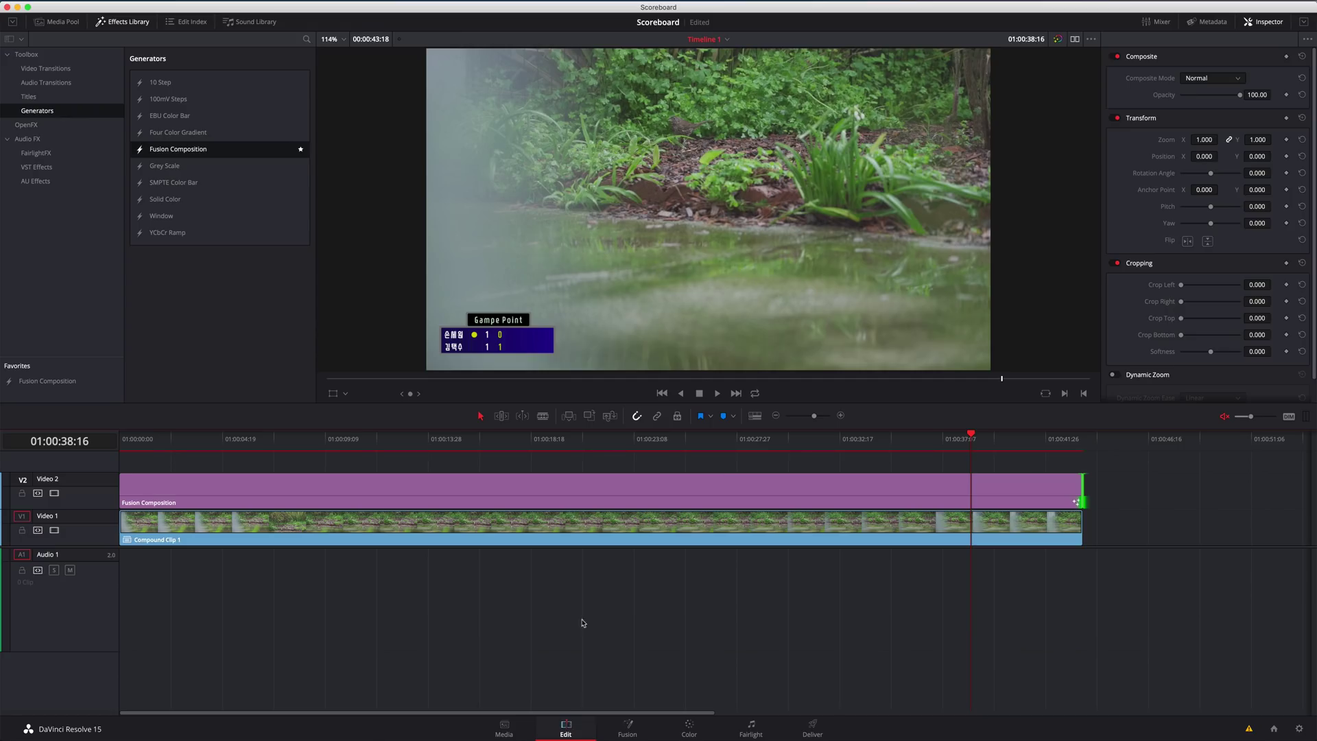